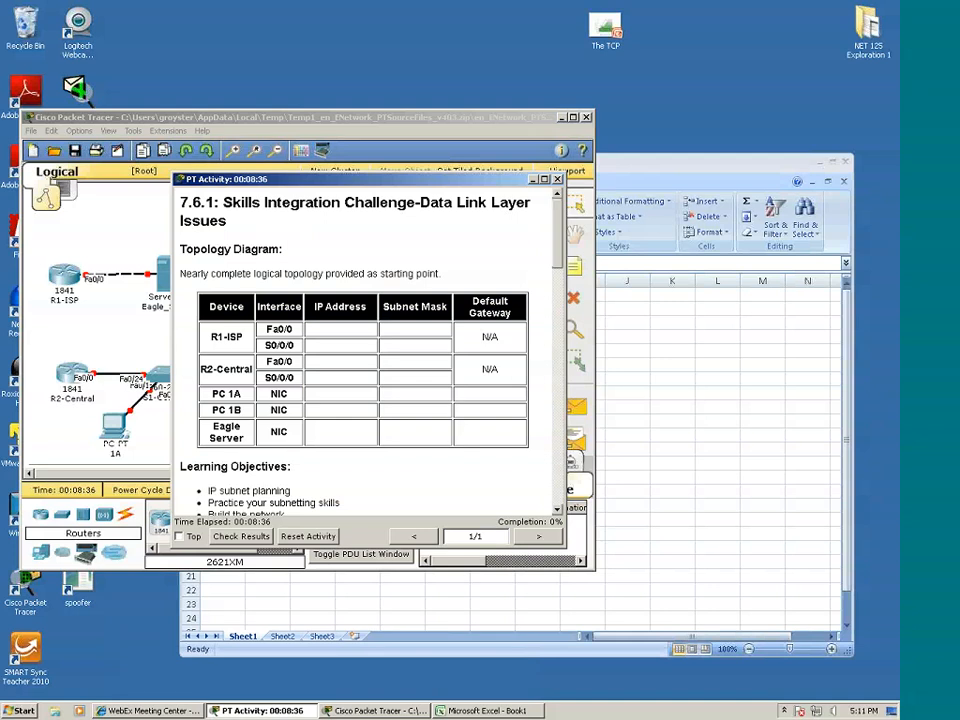
Copy the device addressing table from the activity instructions and paste it into the blank Excel sheet at cell B2
drag(285, 179, 229, 29)
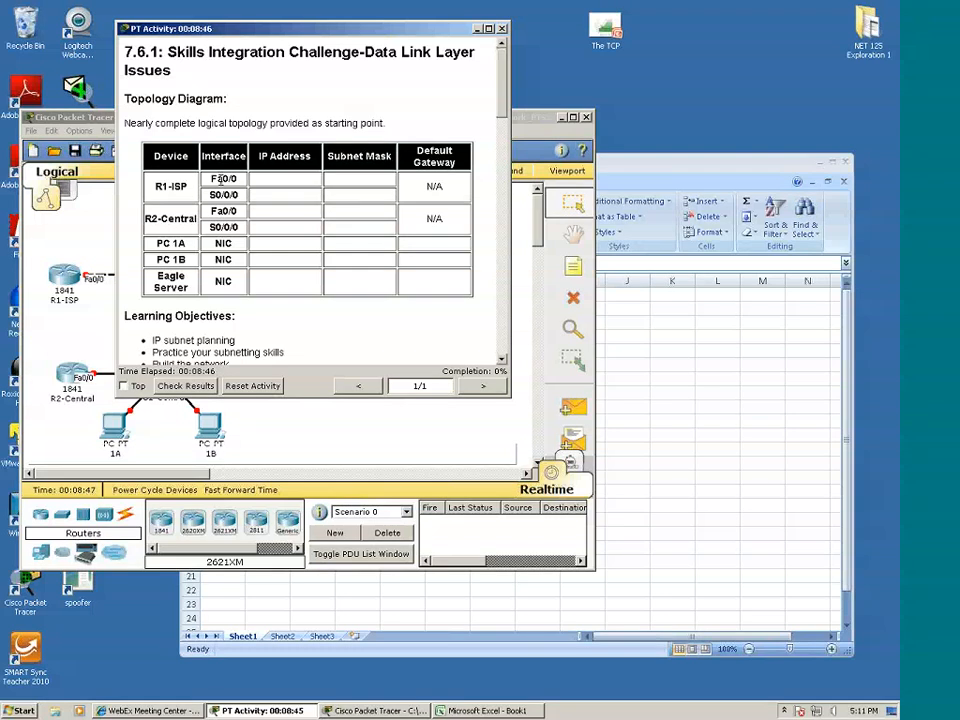
click(647, 166)
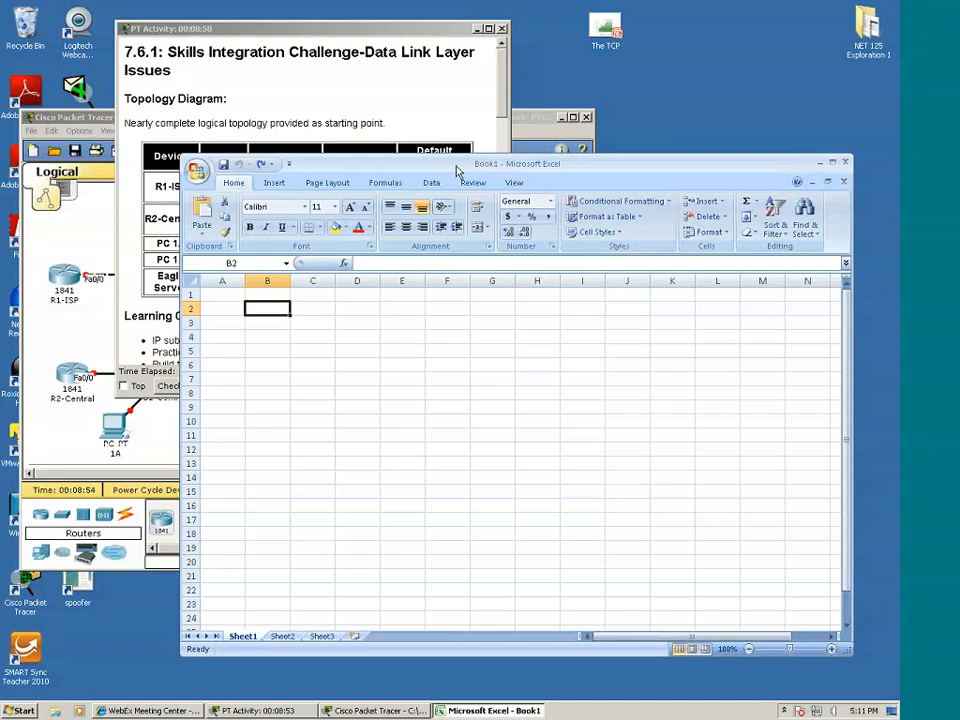
click(152, 163)
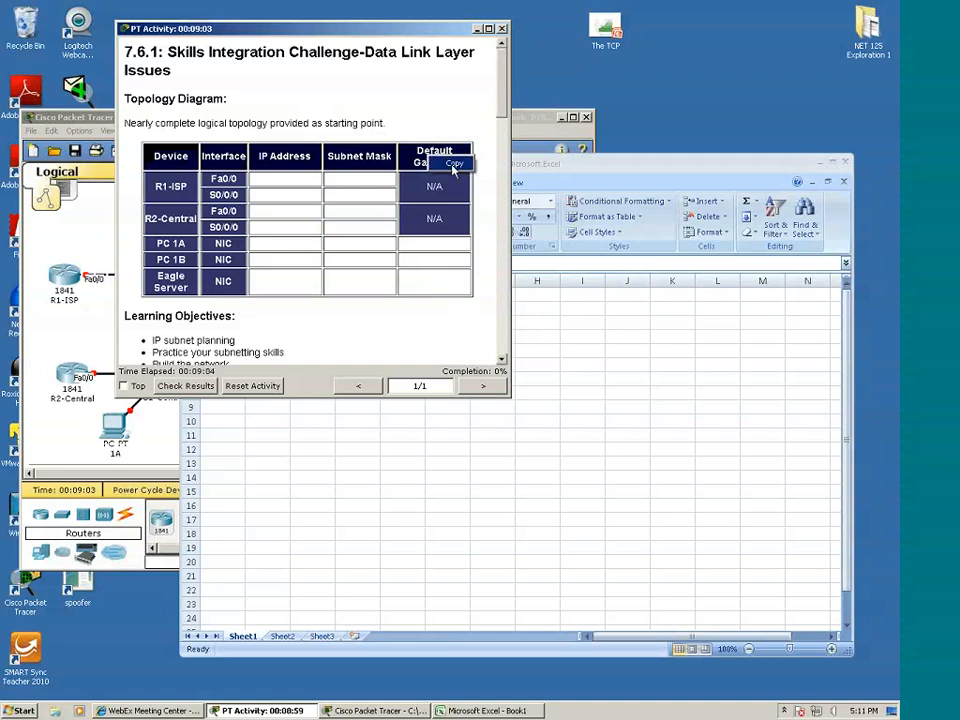
click(531, 172)
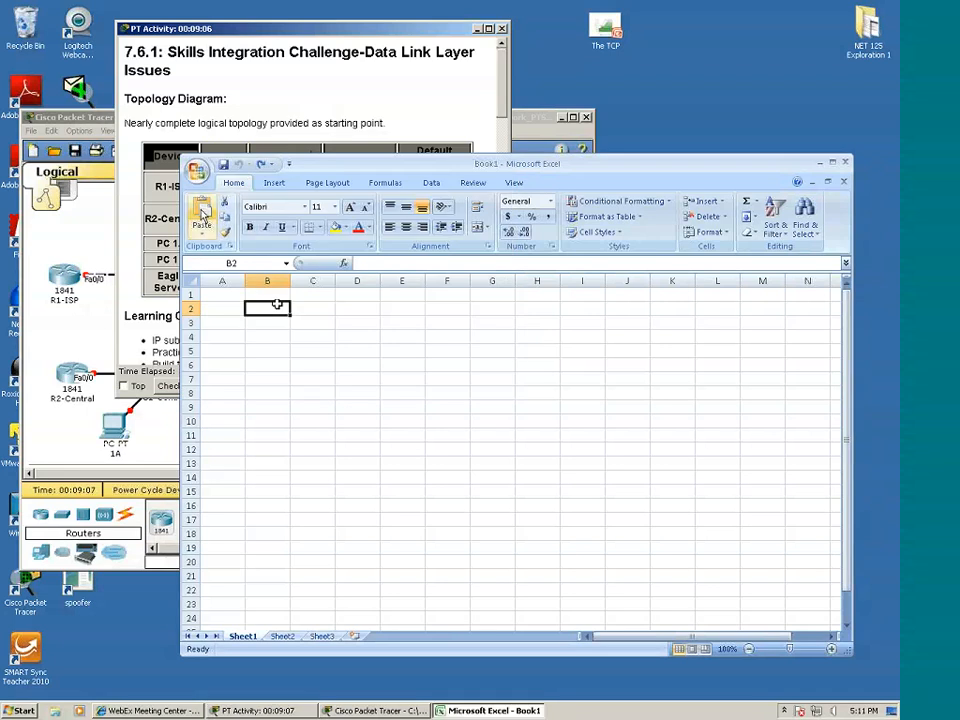
key(ctrl+v)
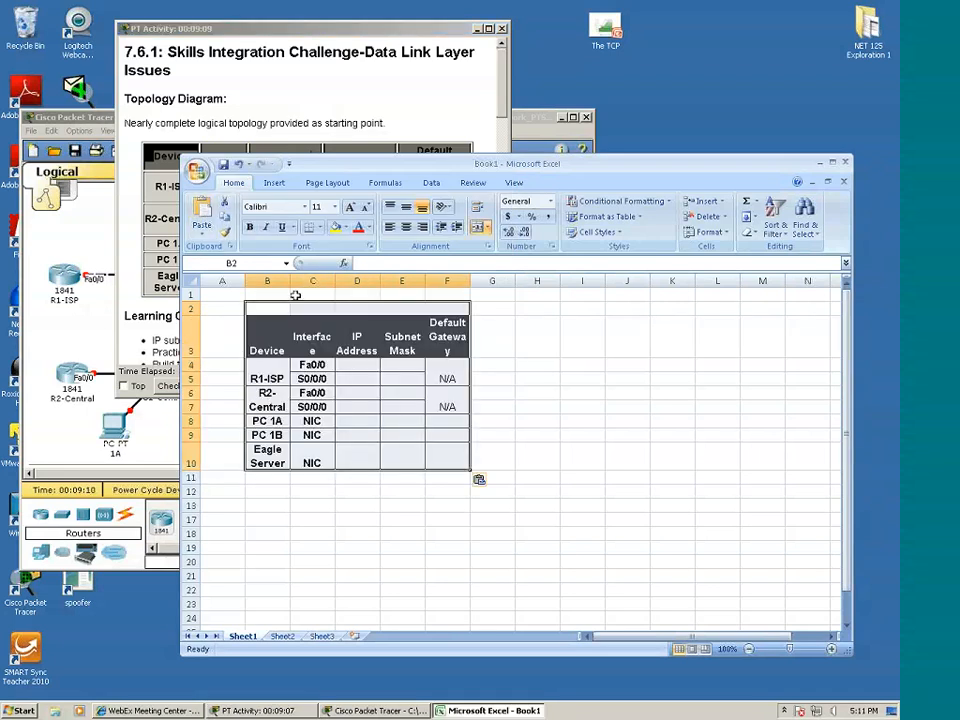
Widen the IP Address, Subnet Mask and Default Gateway columns so that each heading fits on one line
click(367, 296)
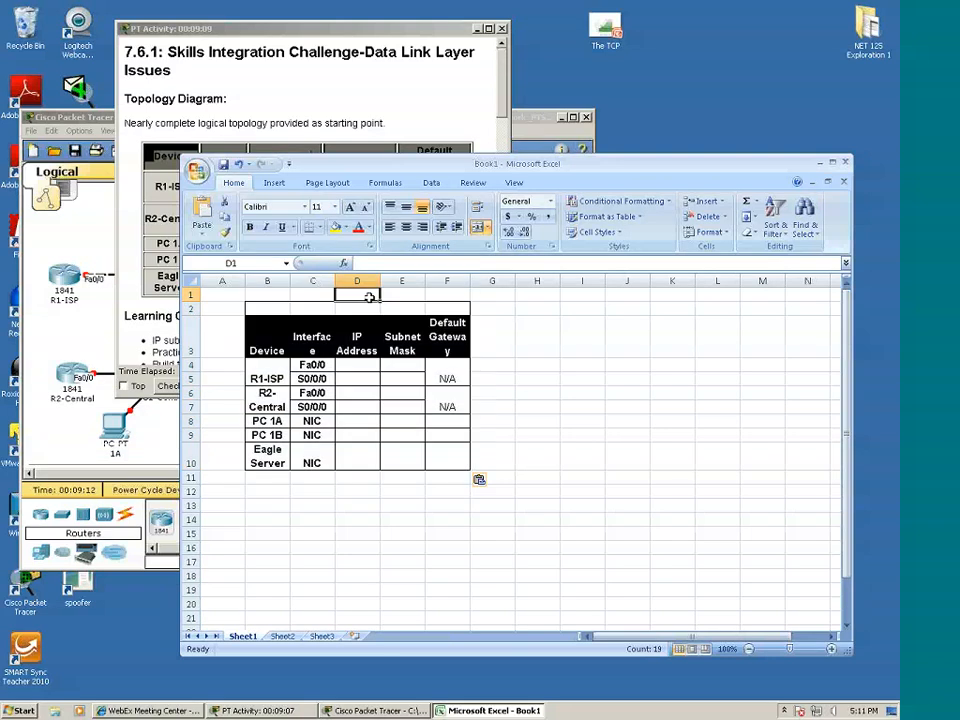
drag(380, 281, 657, 283)
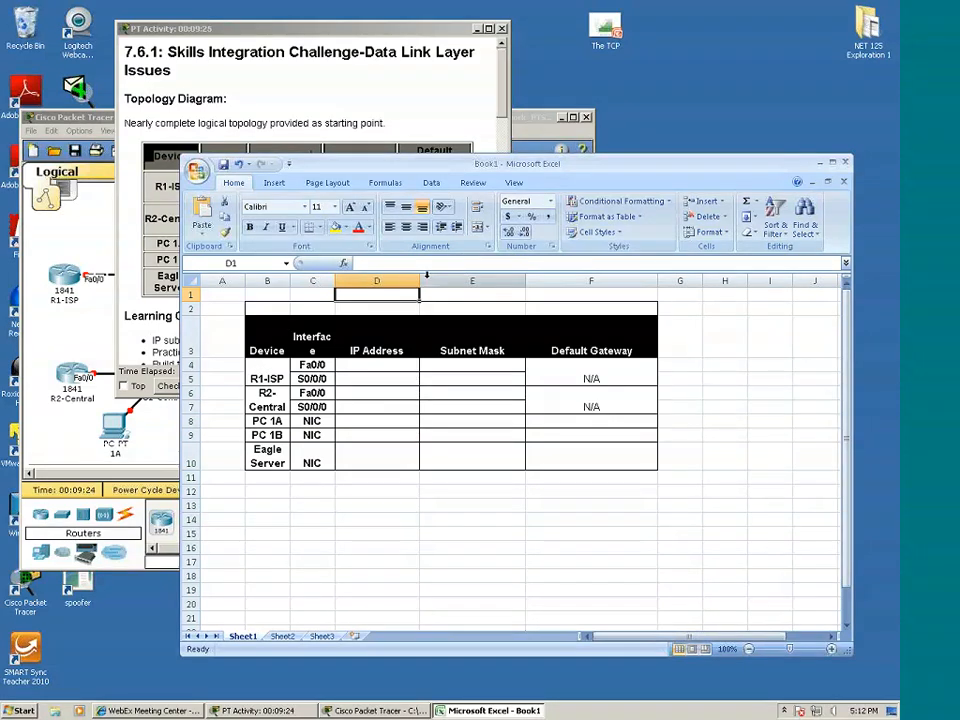
drag(420, 280, 436, 280)
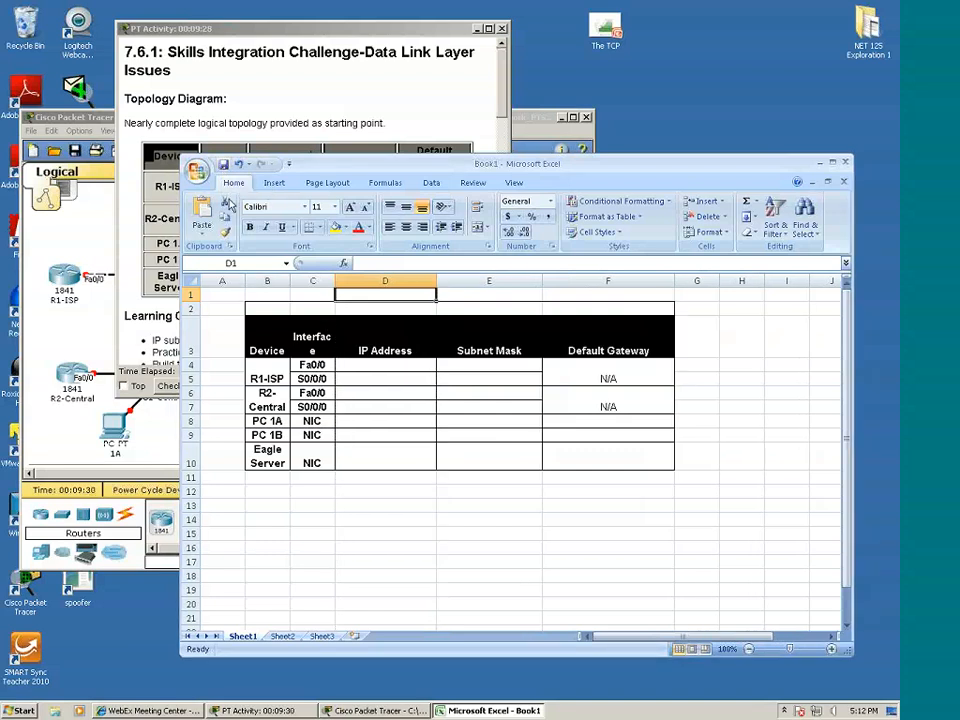
Save the workbook to the Desktop as PT Chapter 7
key(ctrl+s)
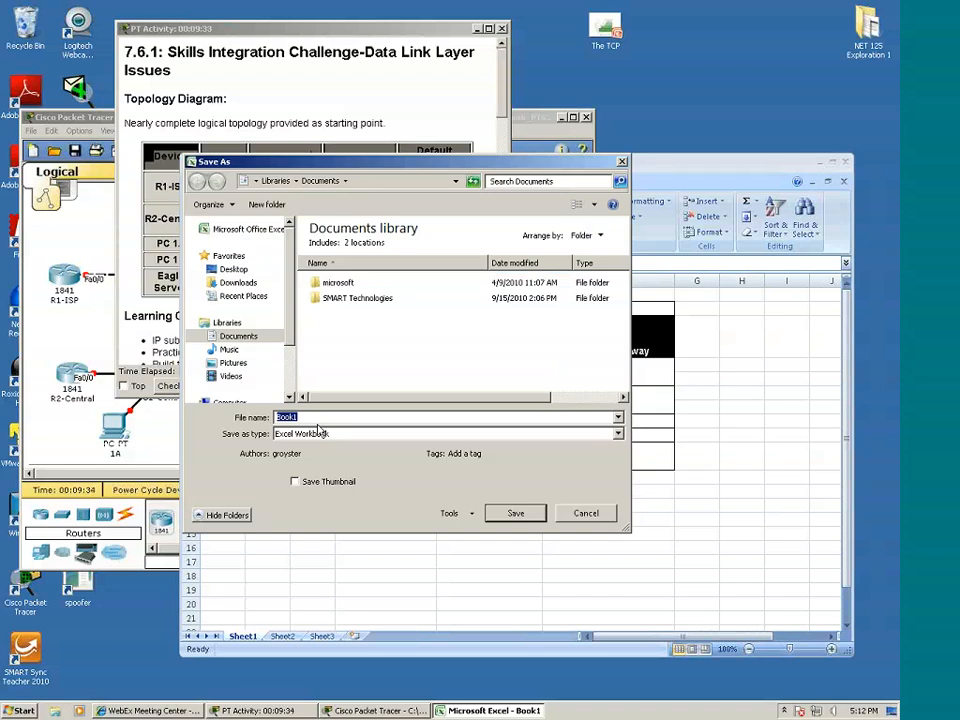
text(PT Chapter 7)
click(232, 270)
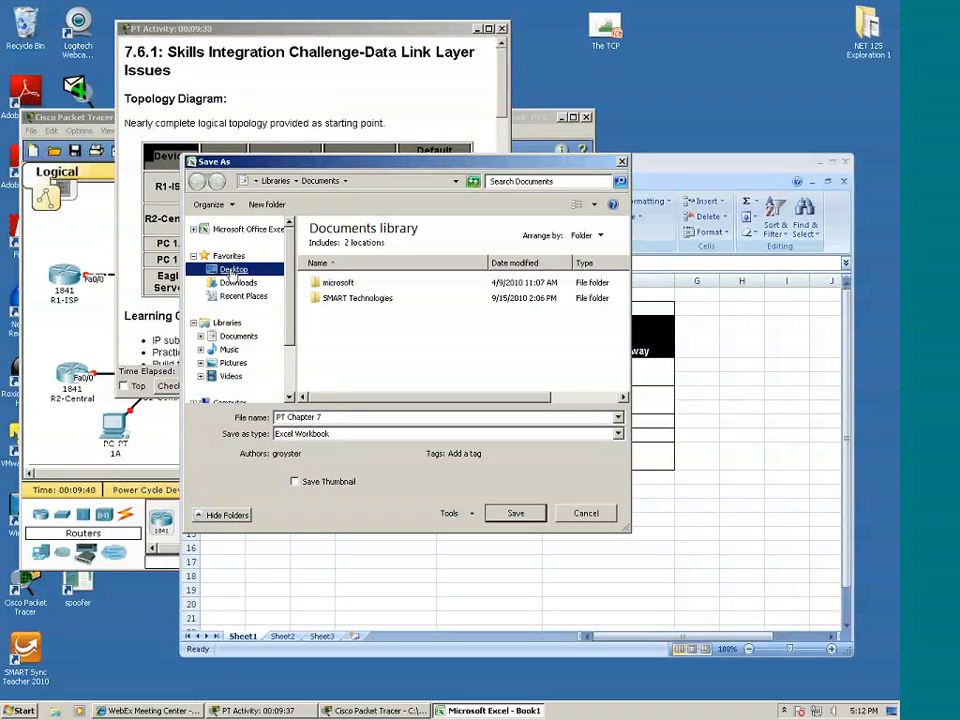
click(512, 514)
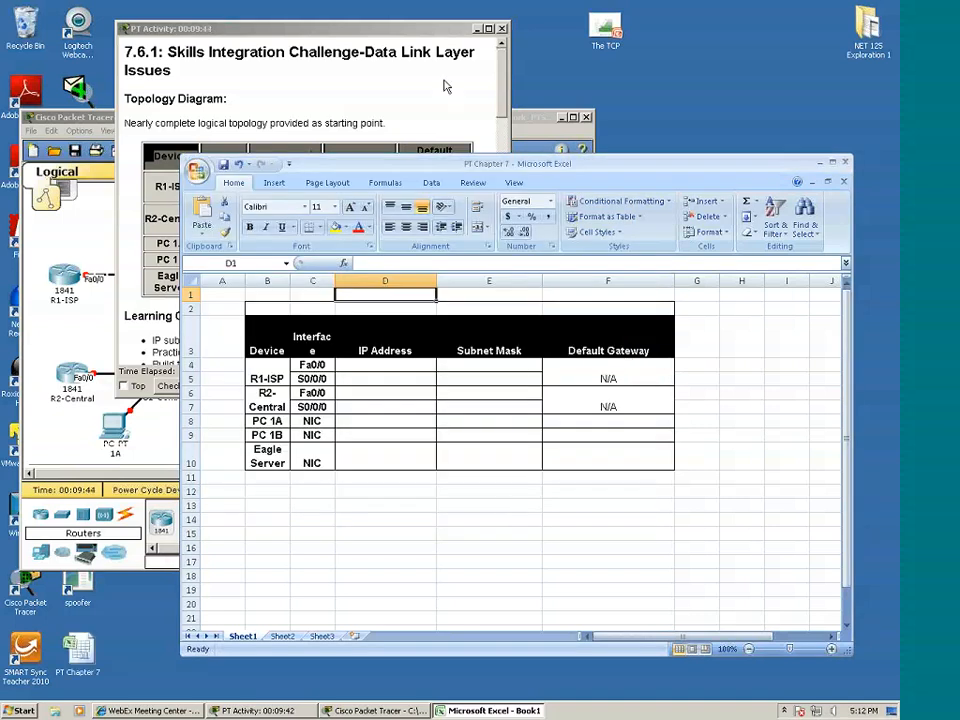
Read the Packet Tracer activity instructions from the learning objectives through the Task 1 subnet assignments
click(446, 87)
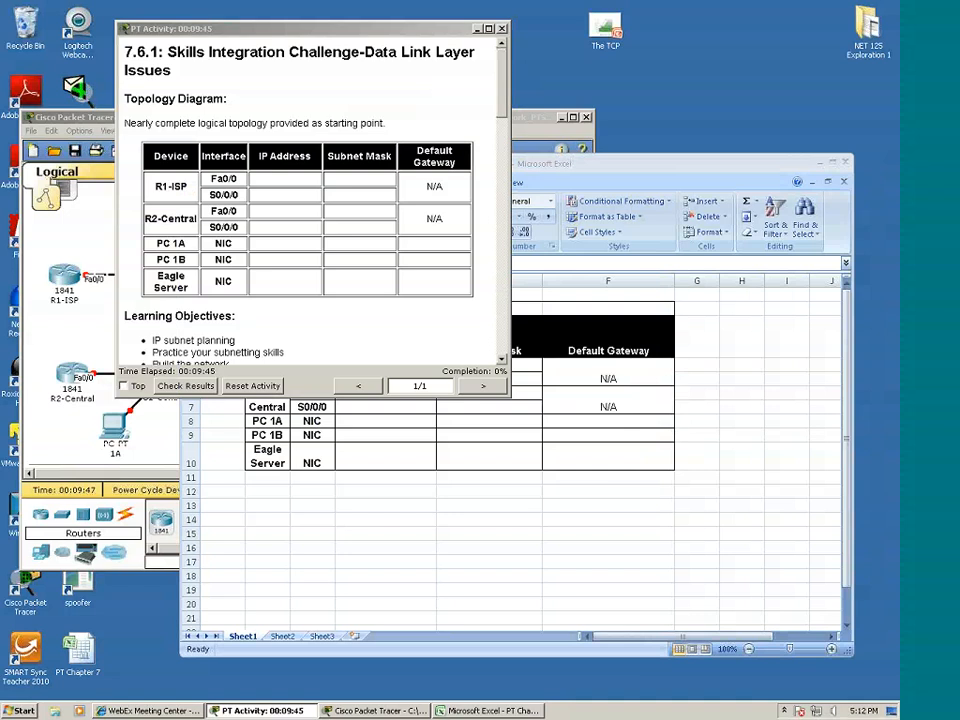
scroll(255, 277, down, 3)
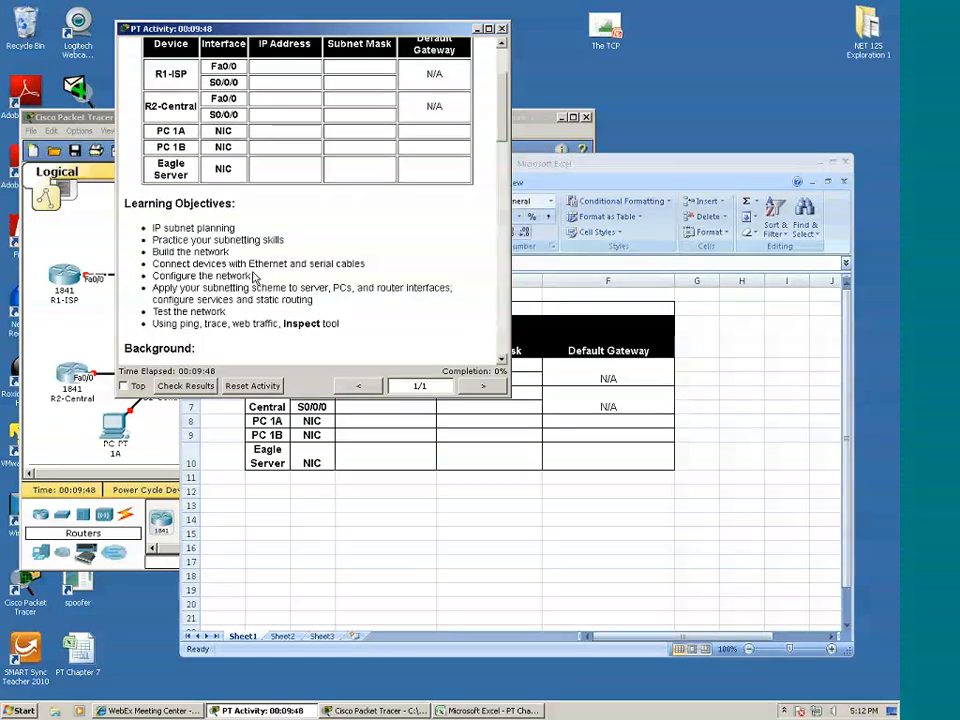
scroll(255, 277, down, 2)
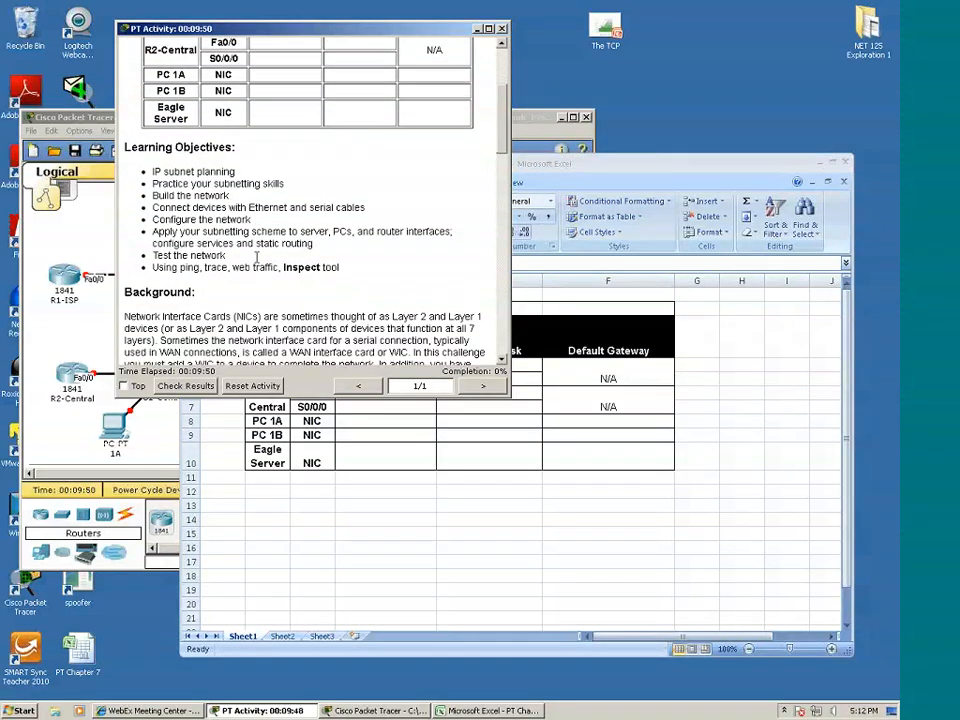
scroll(257, 257, down, 5)
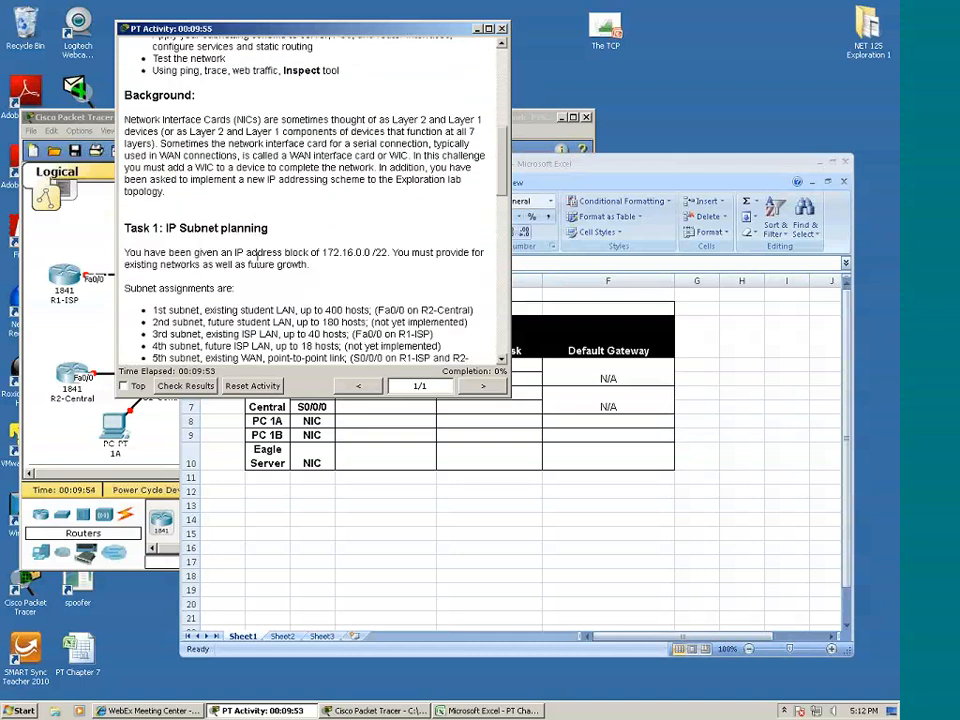
scroll(257, 257, down, 2)
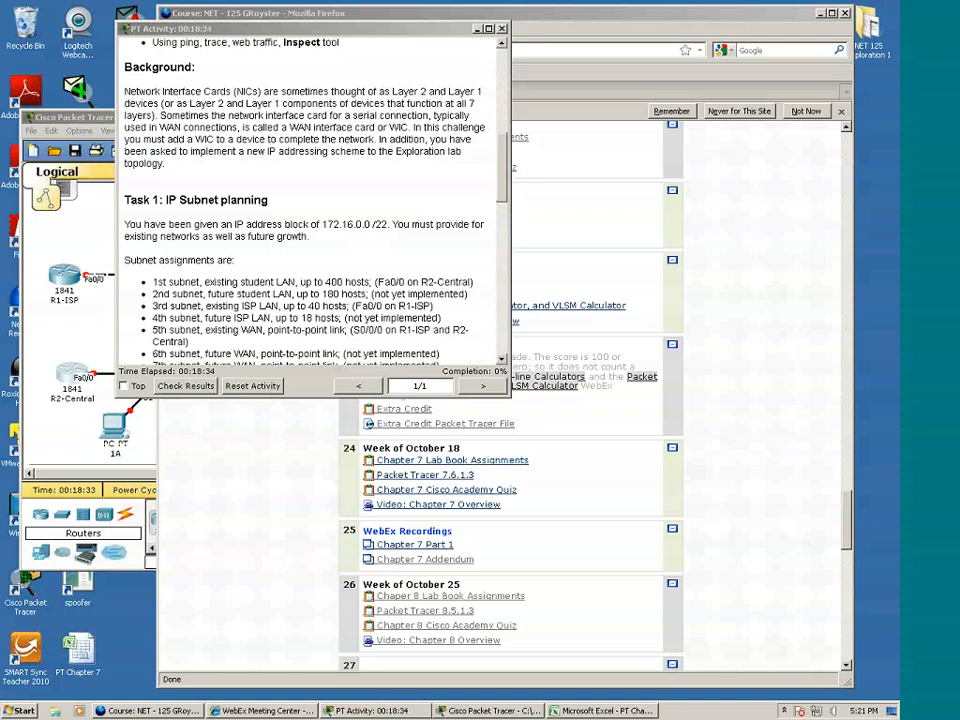
click(240, 283)
scroll(240, 283, down, 2)
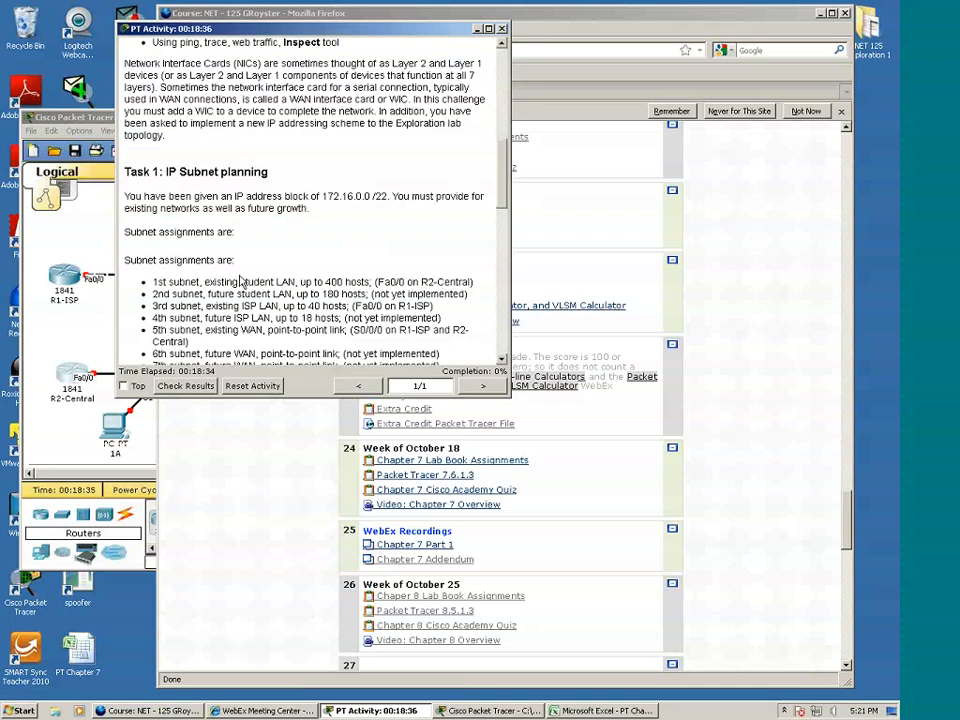
scroll(240, 283, down, 1)
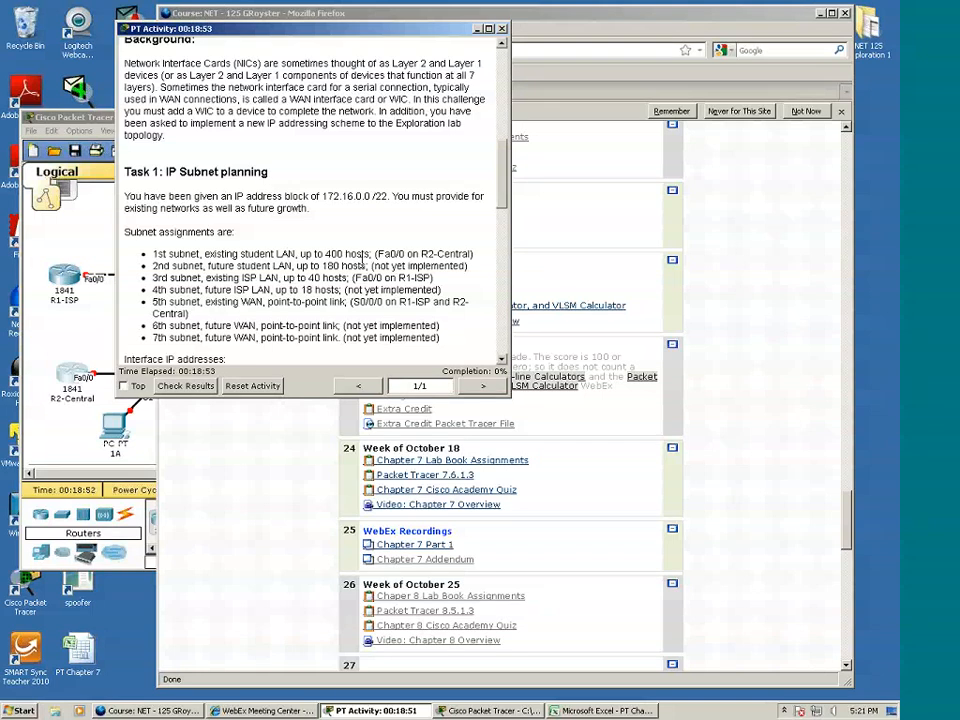
Open the VLSM Calculator from the course page in Firefox, enlarge its window and clear the course page out of the way
click(577, 284)
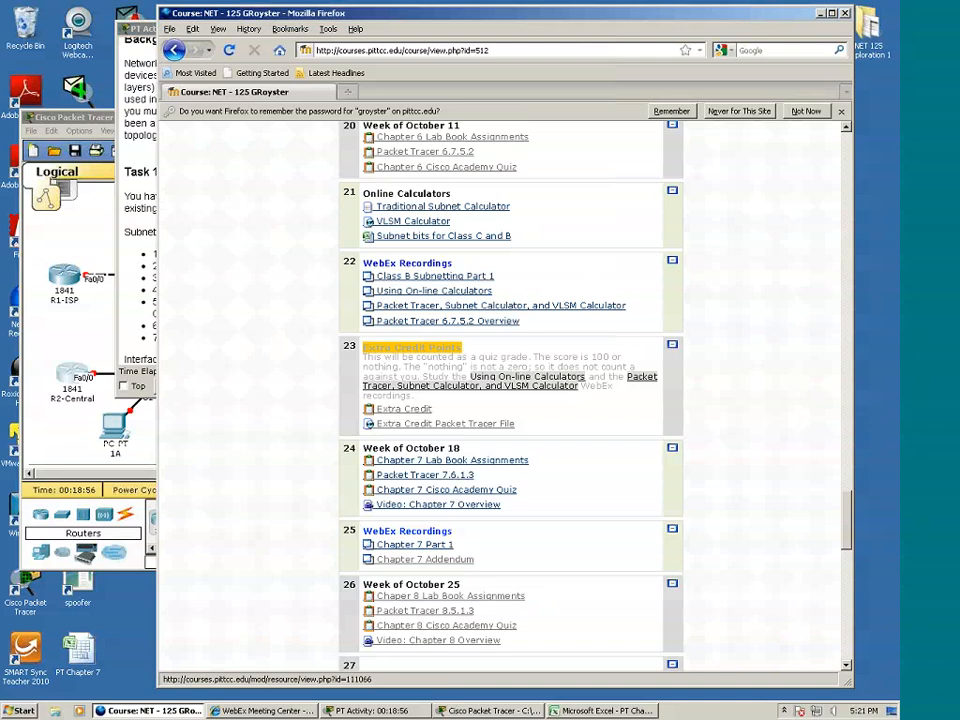
scroll(538, 276, up, 2)
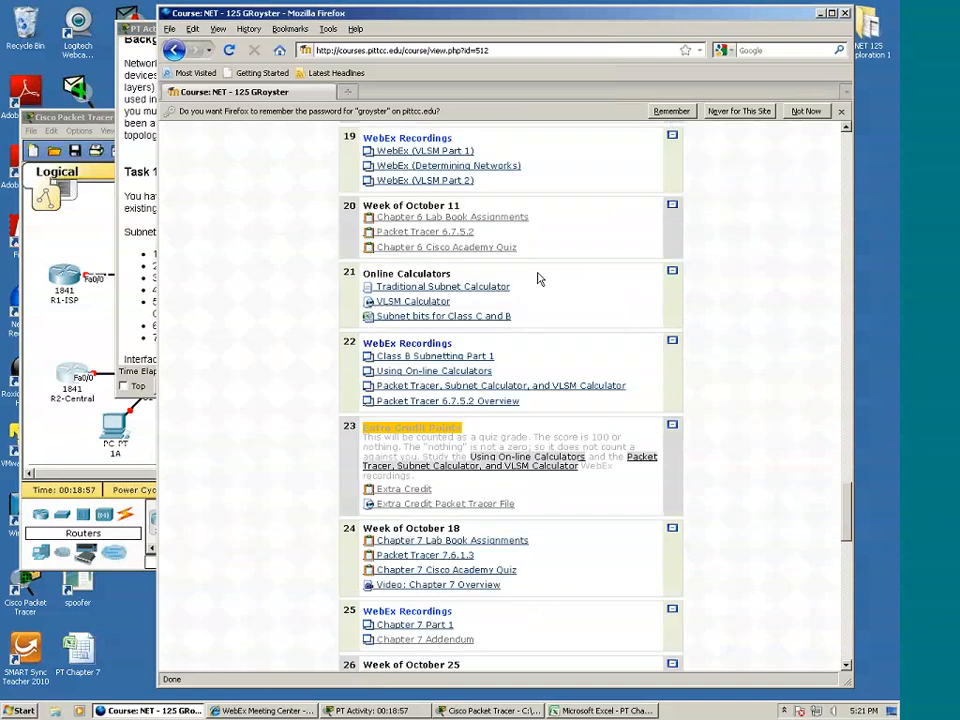
click(423, 302)
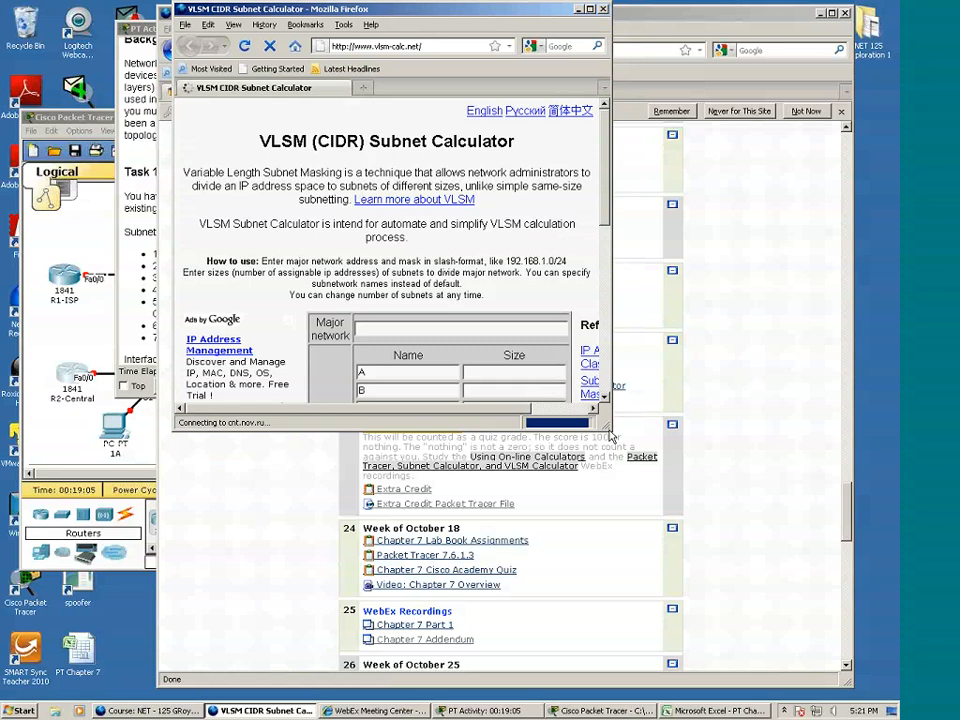
drag(608, 432, 652, 526)
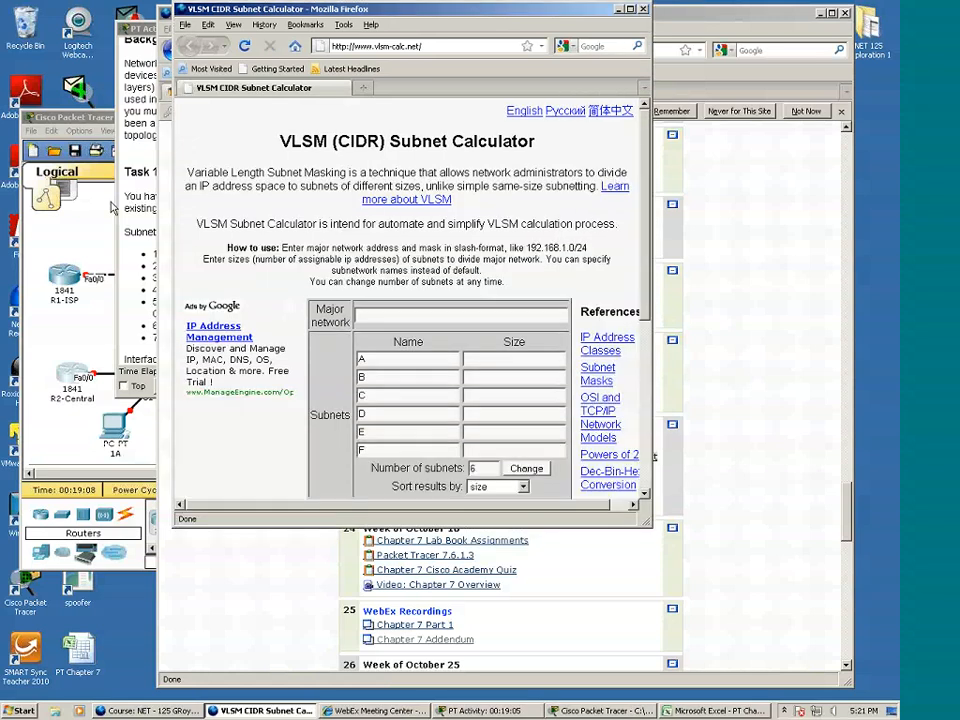
click(820, 14)
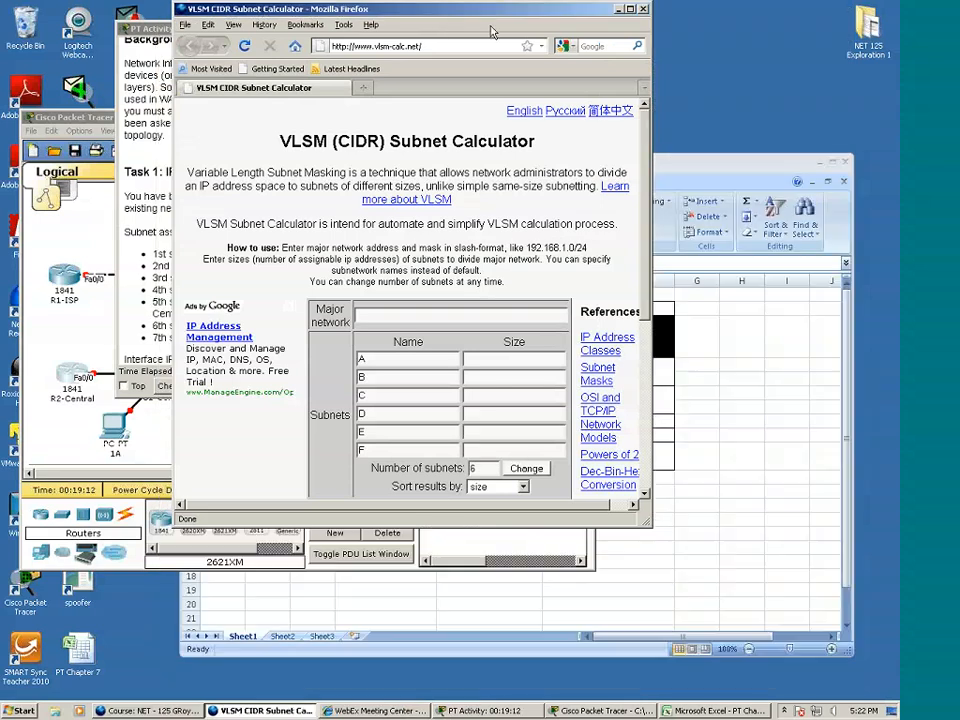
drag(370, 10, 547, 35)
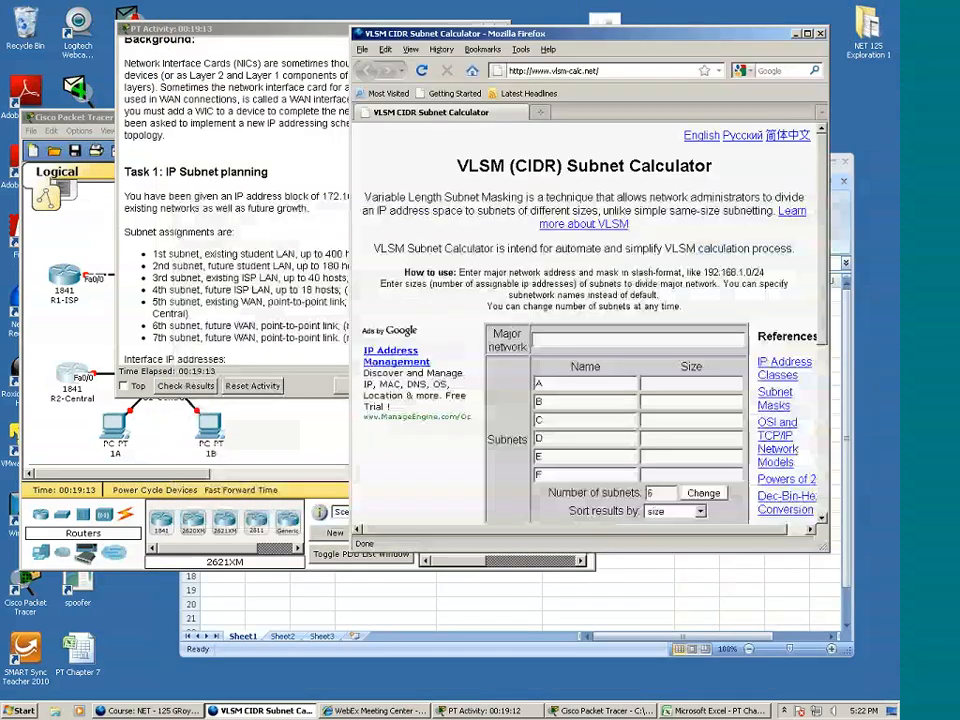
Review the subnet assignments against the Packet Tracer topology and arrange the instructions and the subnet calculator side by side
click(206, 277)
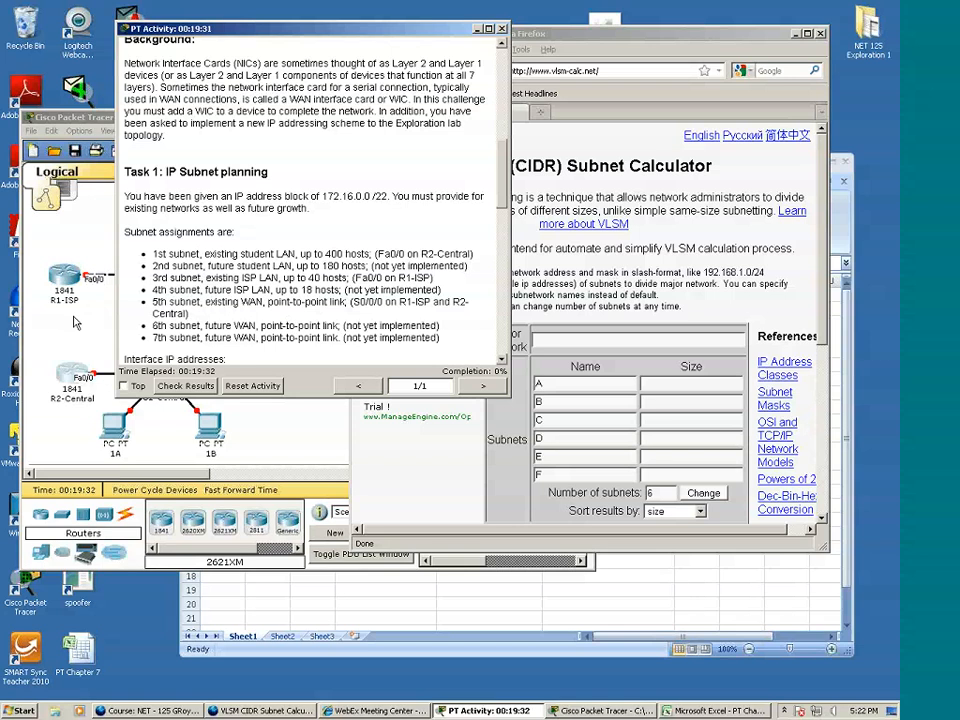
click(89, 344)
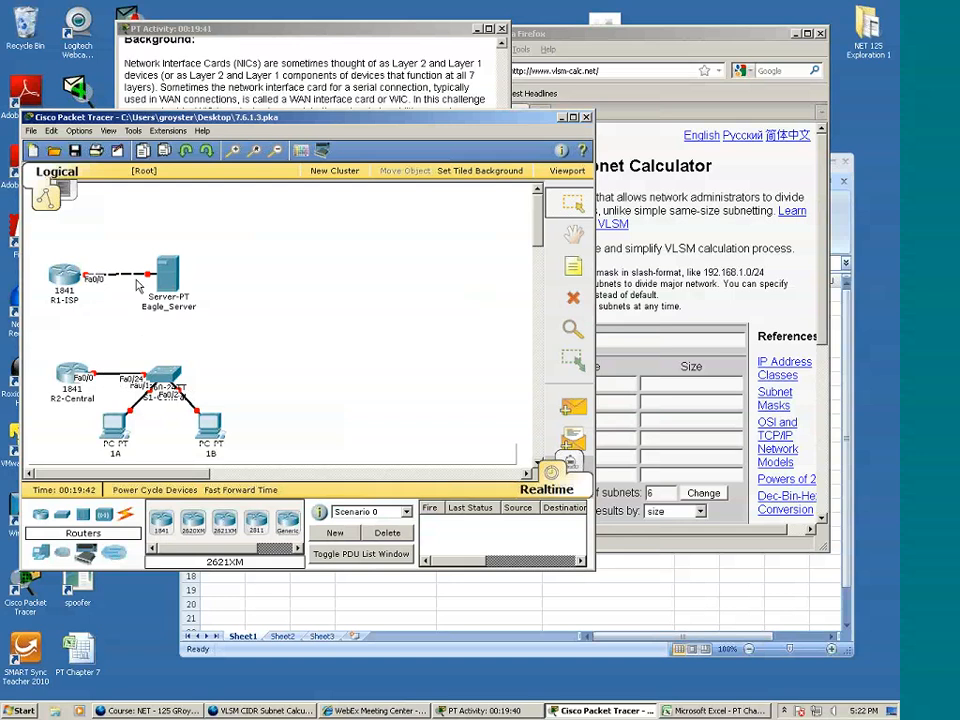
click(198, 52)
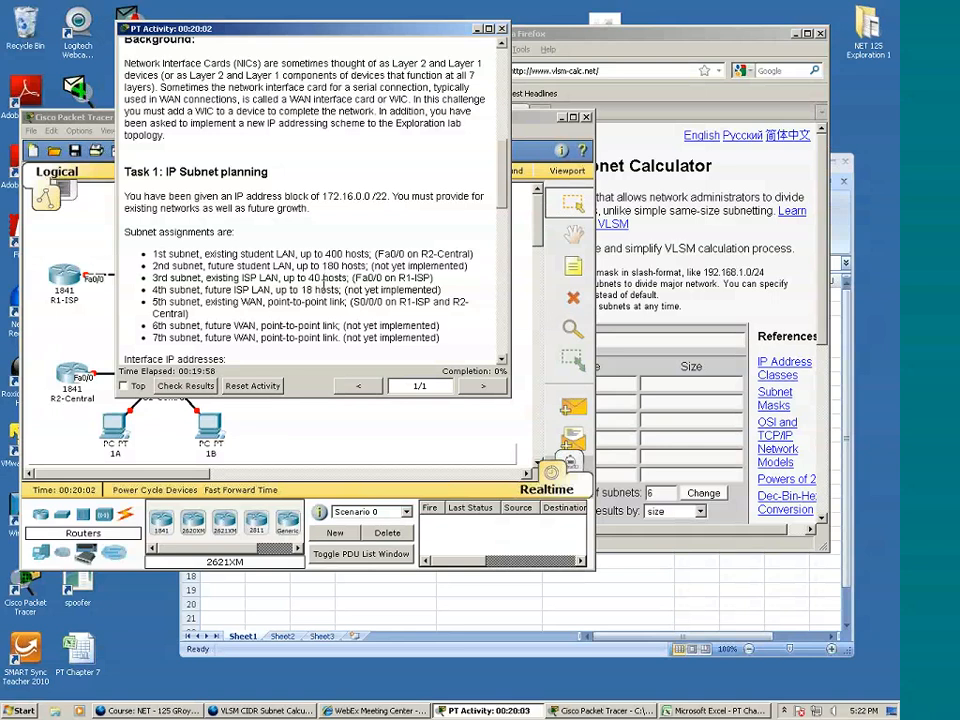
click(681, 252)
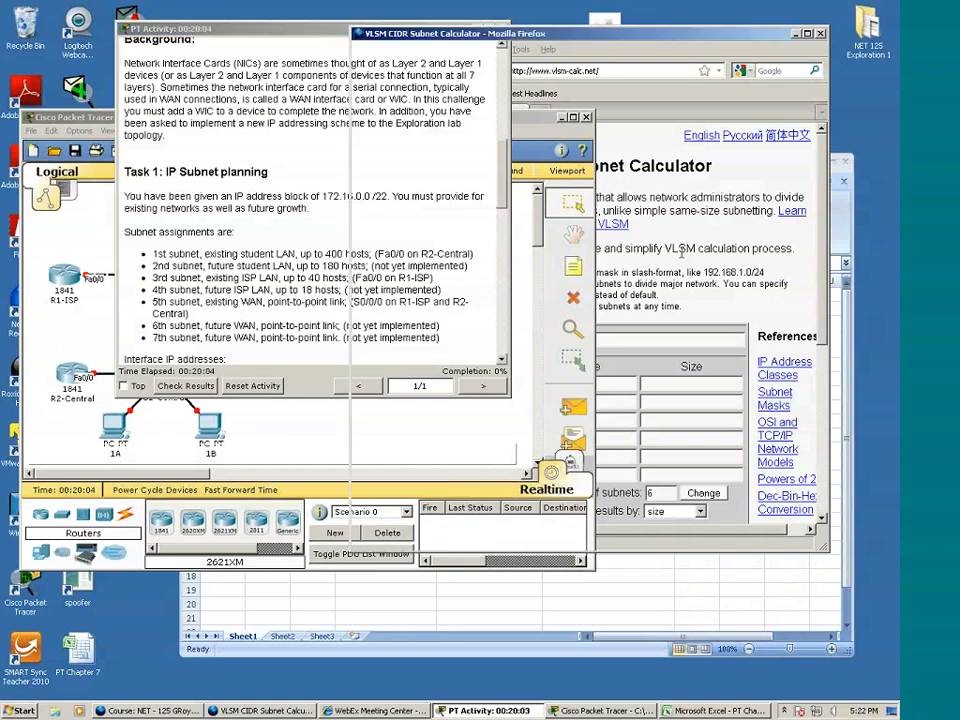
drag(484, 34, 602, 34)
click(203, 30)
drag(203, 30, 145, 24)
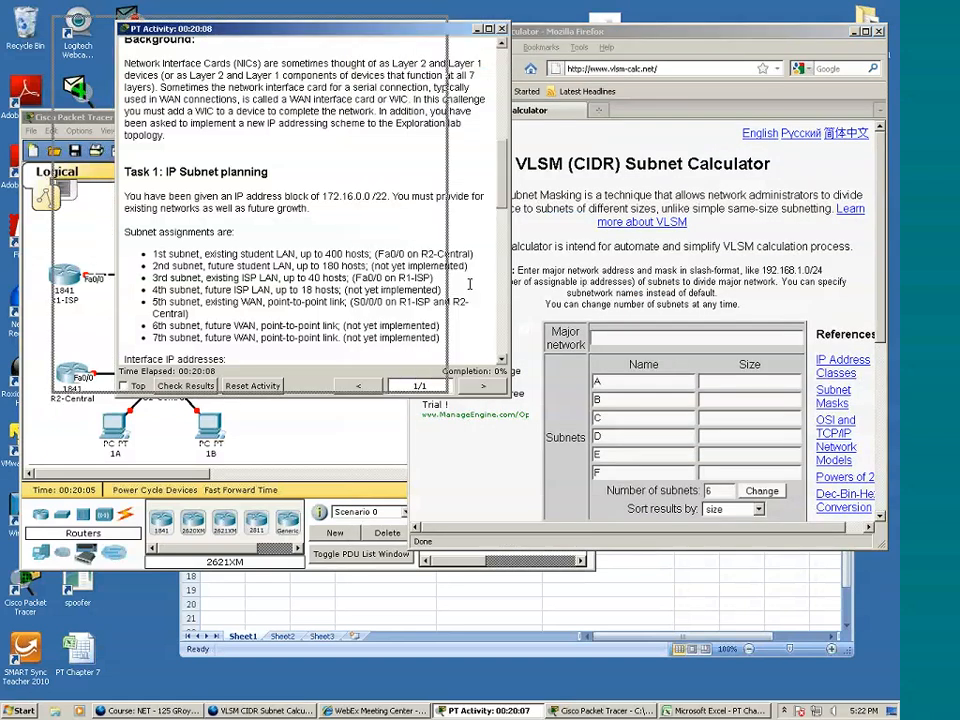
Enter 172.16.0.0/22 as the major network in the calculator and check it against the address block in Task 1
click(617, 338)
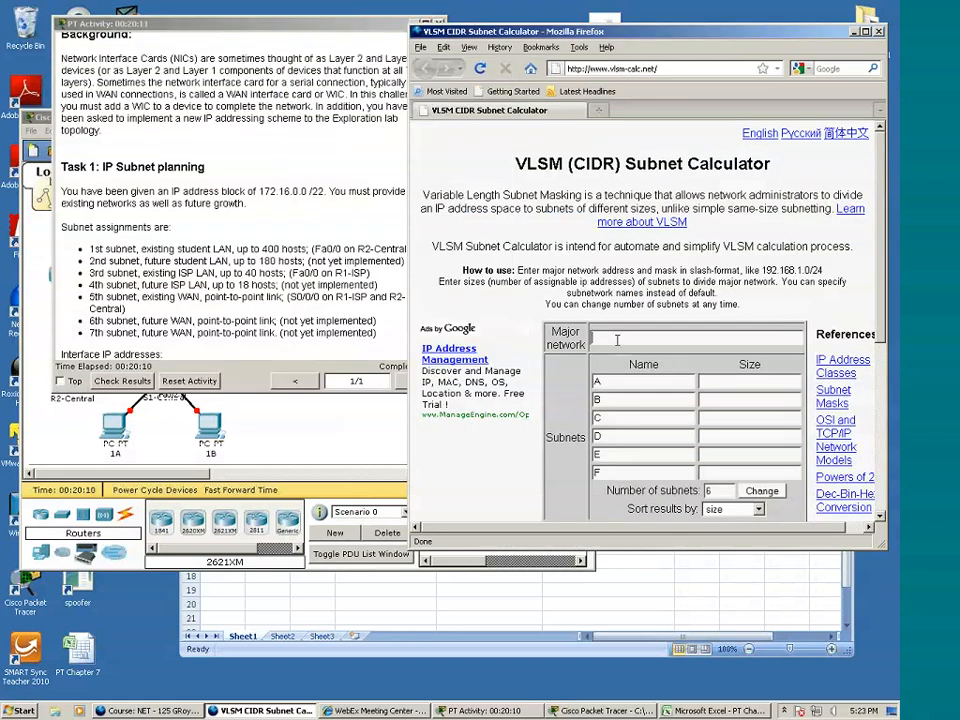
text(172.16.0.0/22)
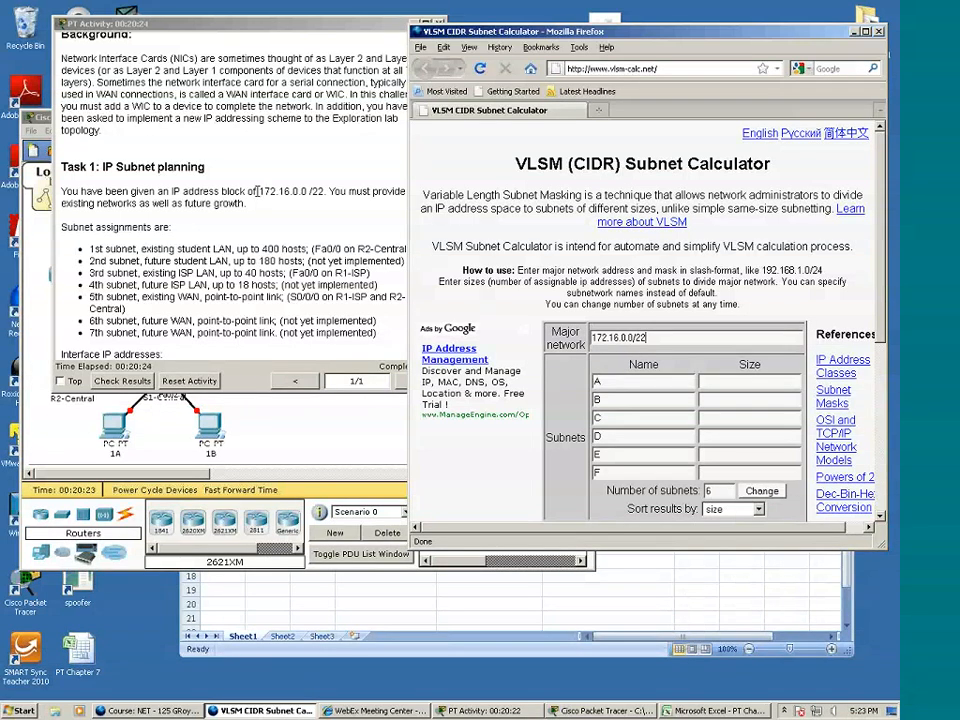
drag(258, 190, 325, 194)
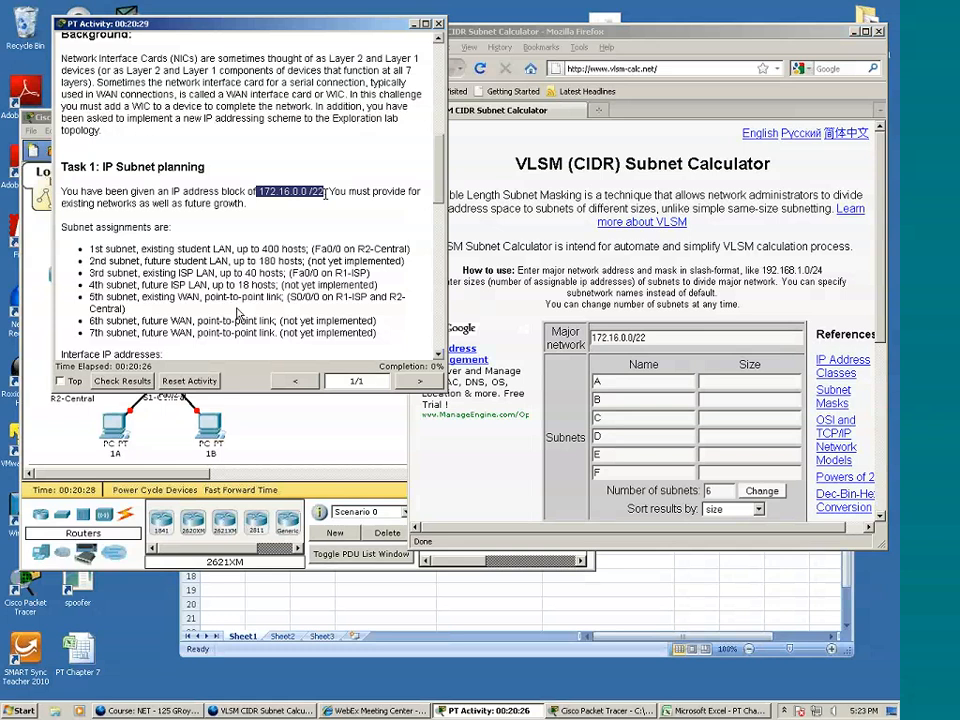
click(238, 313)
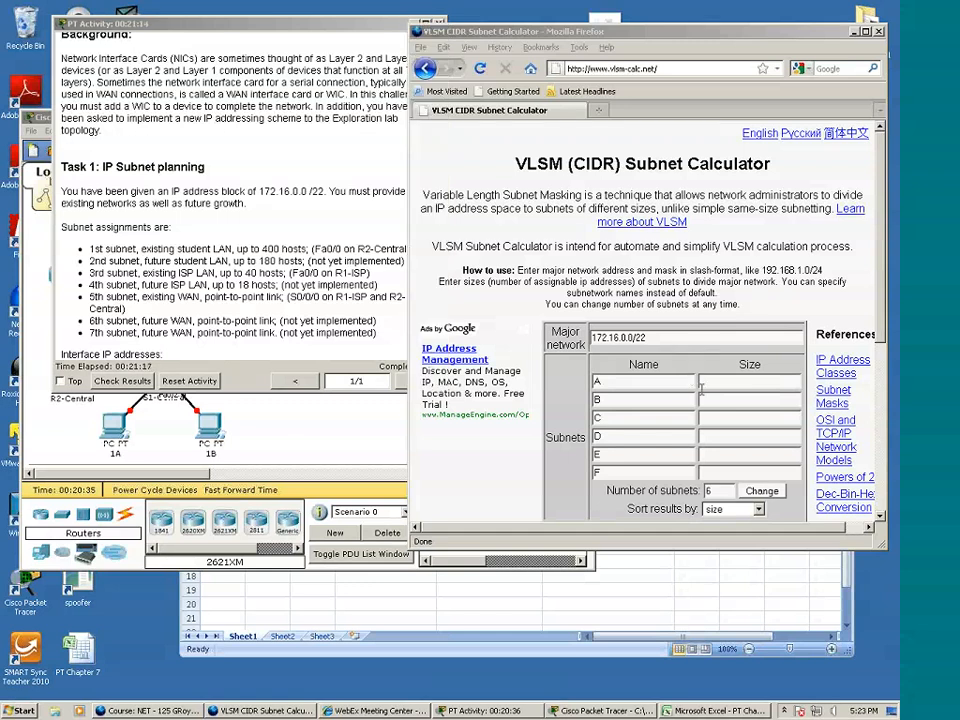
Name the first subnet row 1st and set its size to 400 hosts
drag(690, 380, 563, 390)
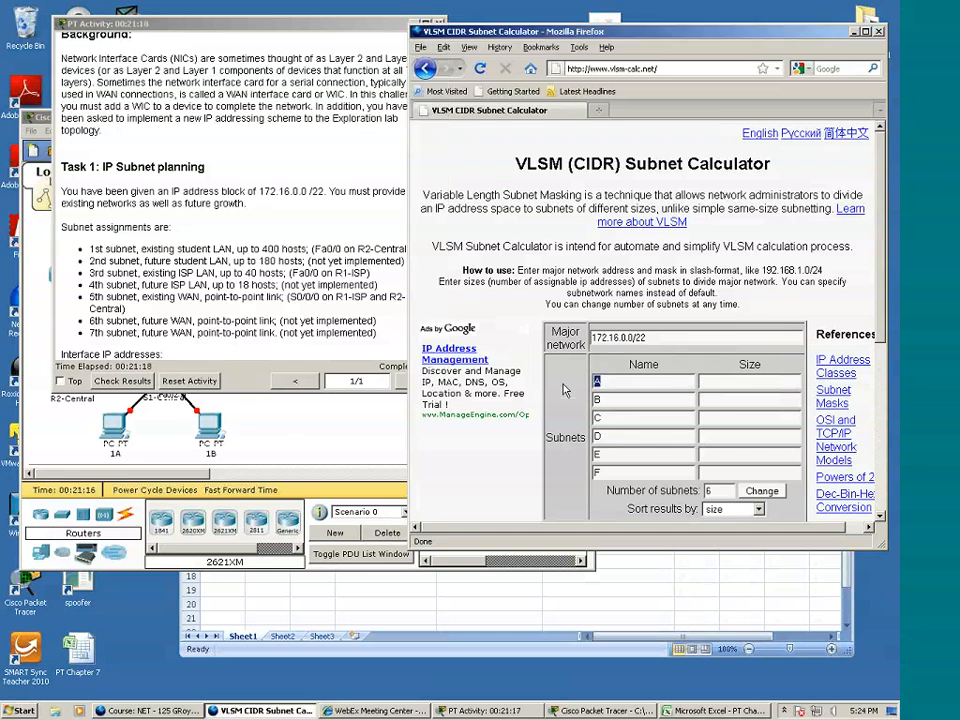
text(1s)
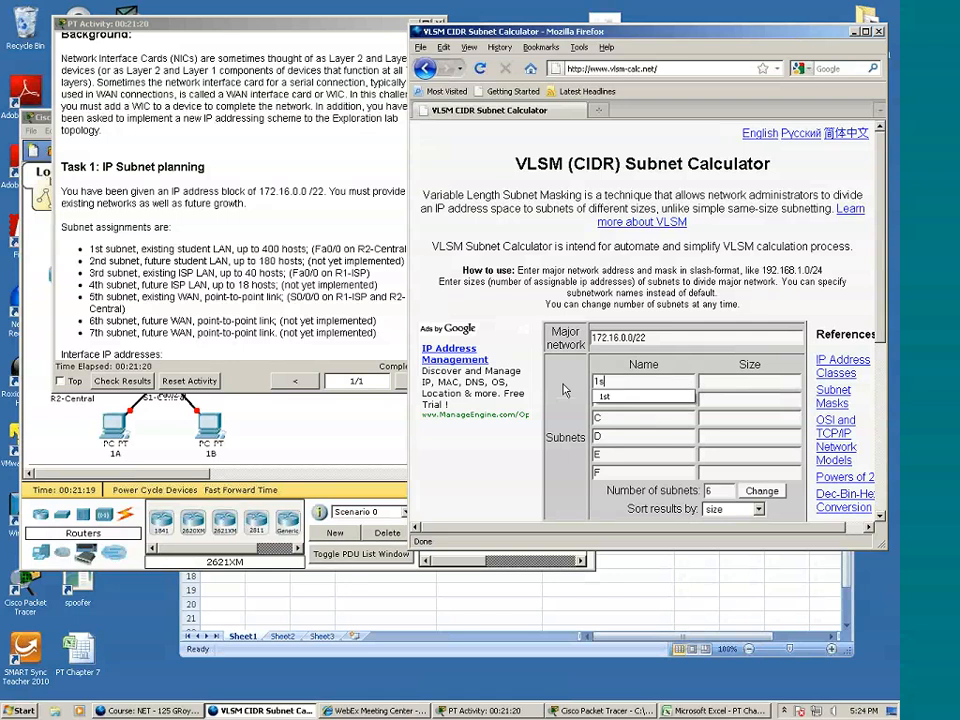
text(t)
key(Tab)
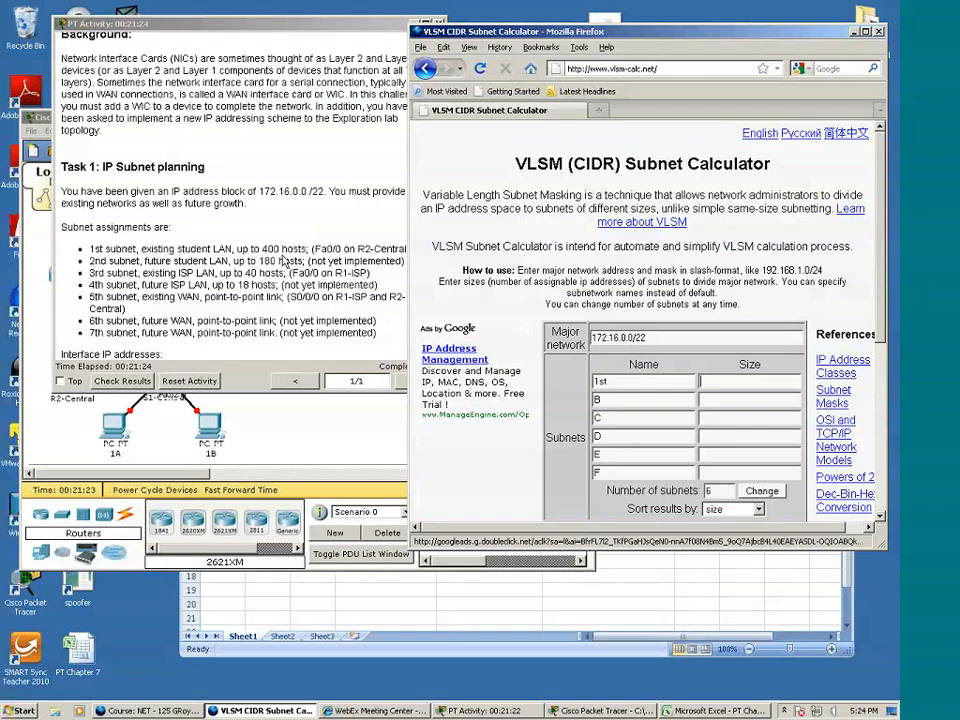
click(757, 378)
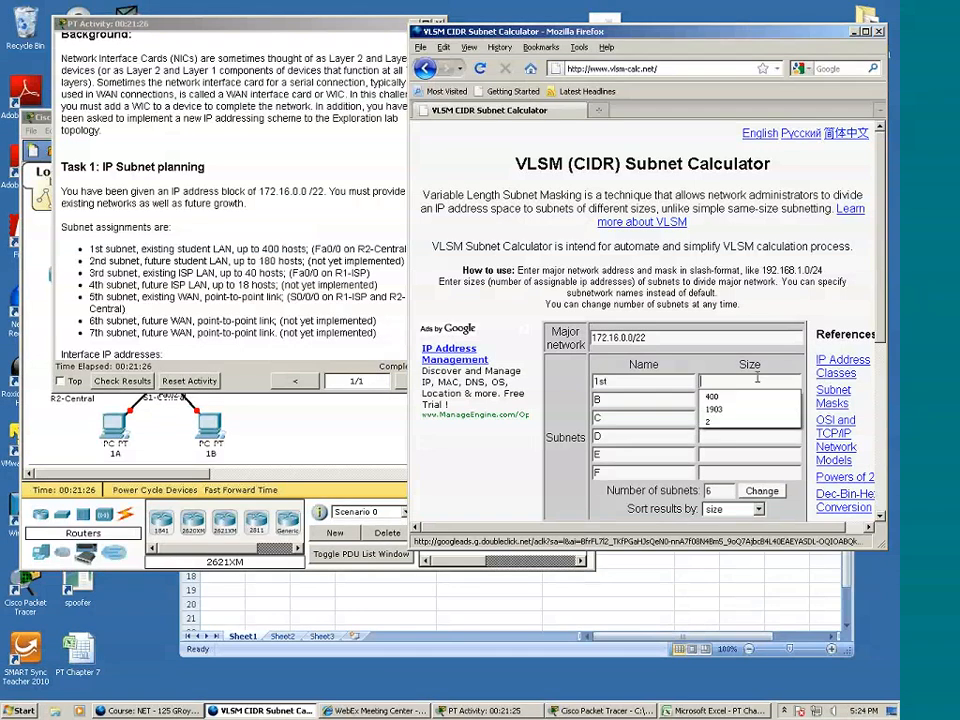
text(400)
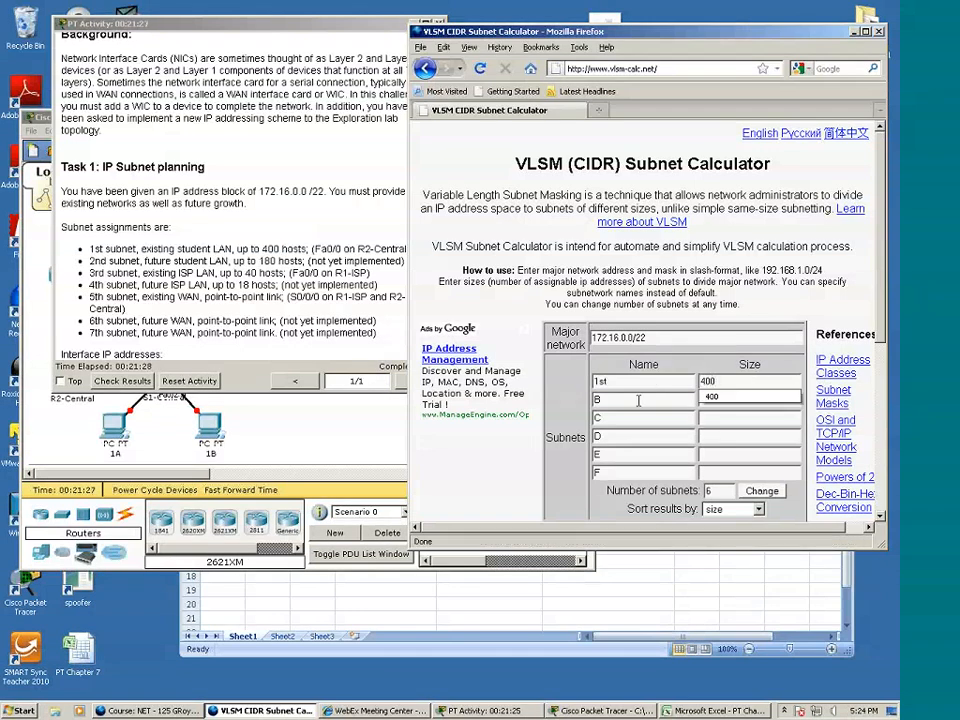
Rename subnet B as 2nd and set its size to 180 hosts
key(Tab)
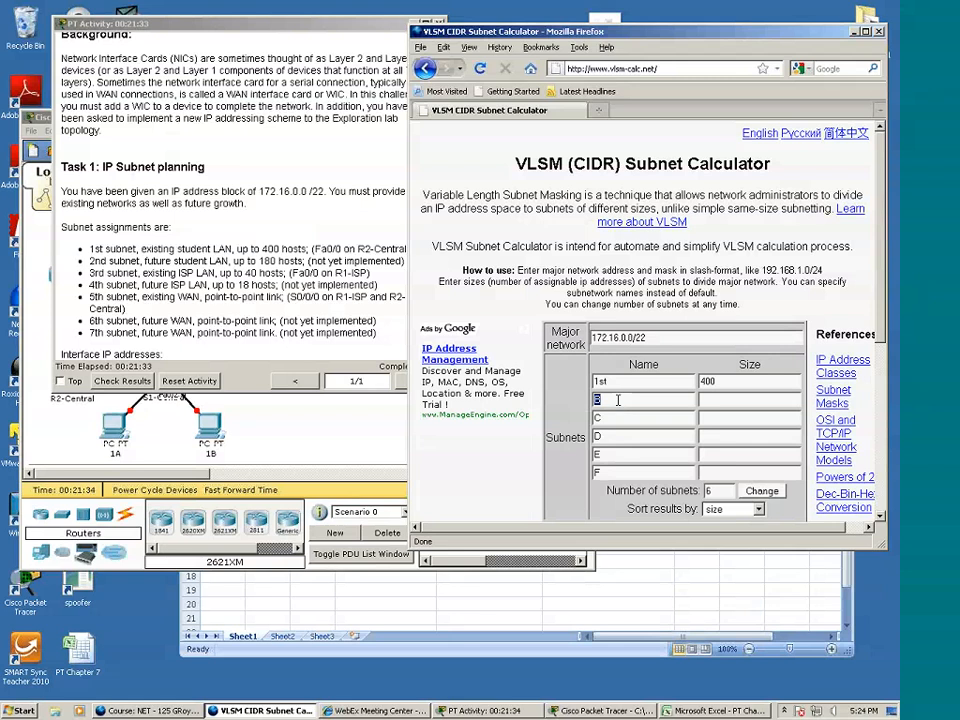
text(2nd)
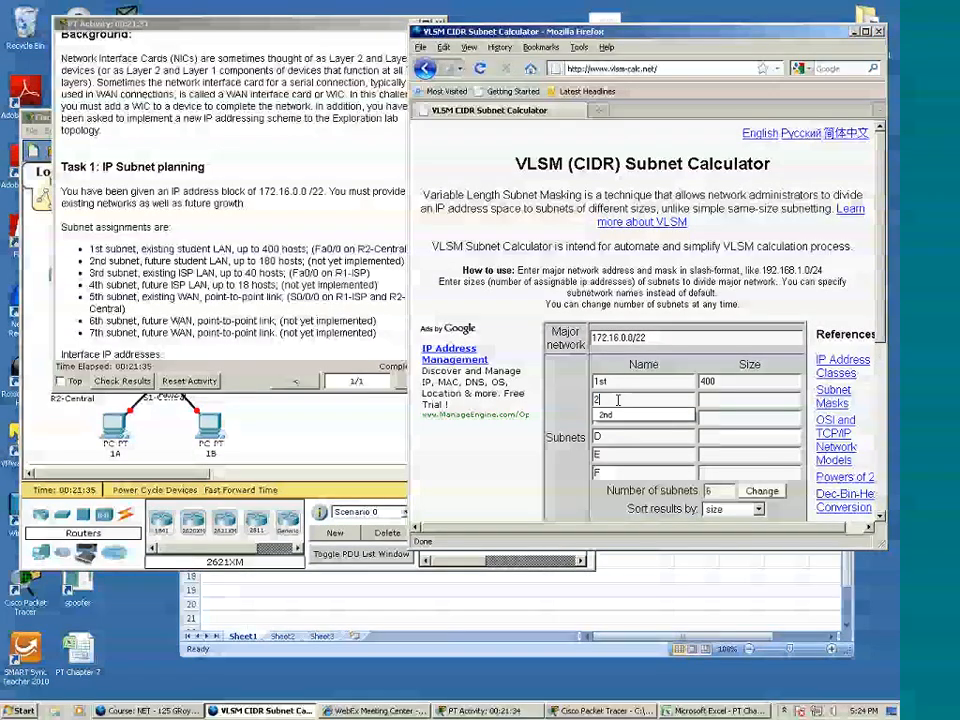
key(Tab)
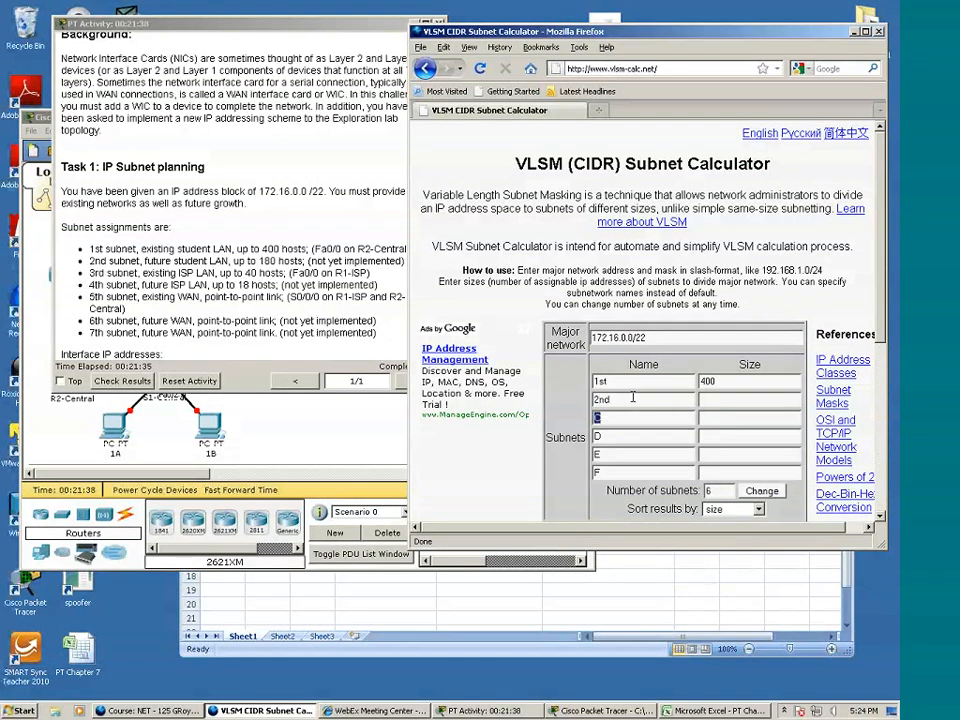
click(722, 401)
text(180)
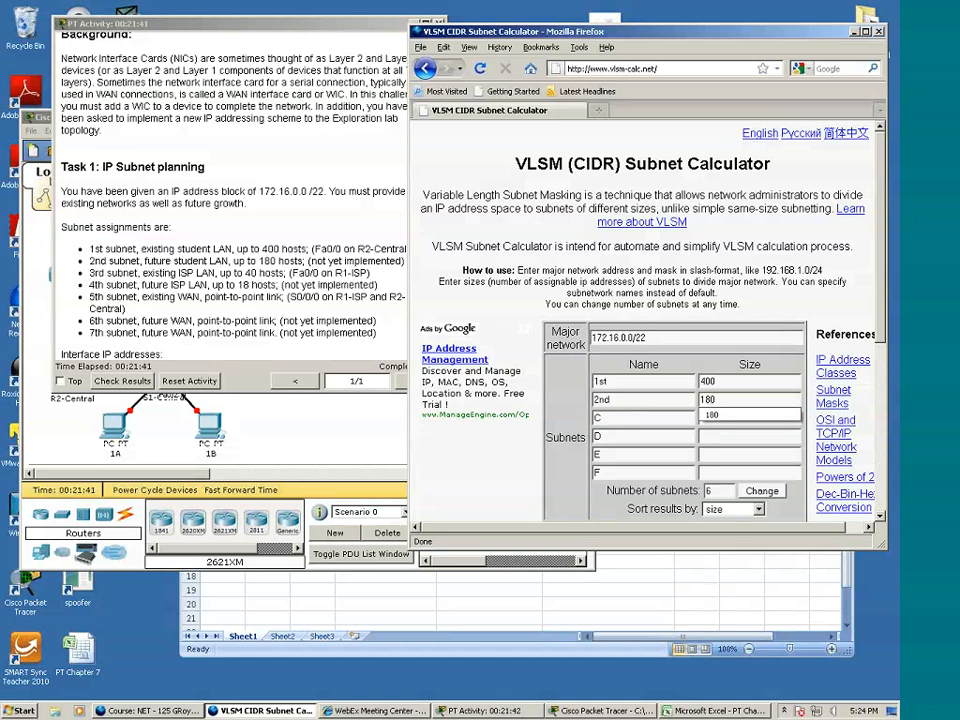
Check the third subnet assignment in the instructions, rename subnet C as 3rd and set its size to 40
click(283, 273)
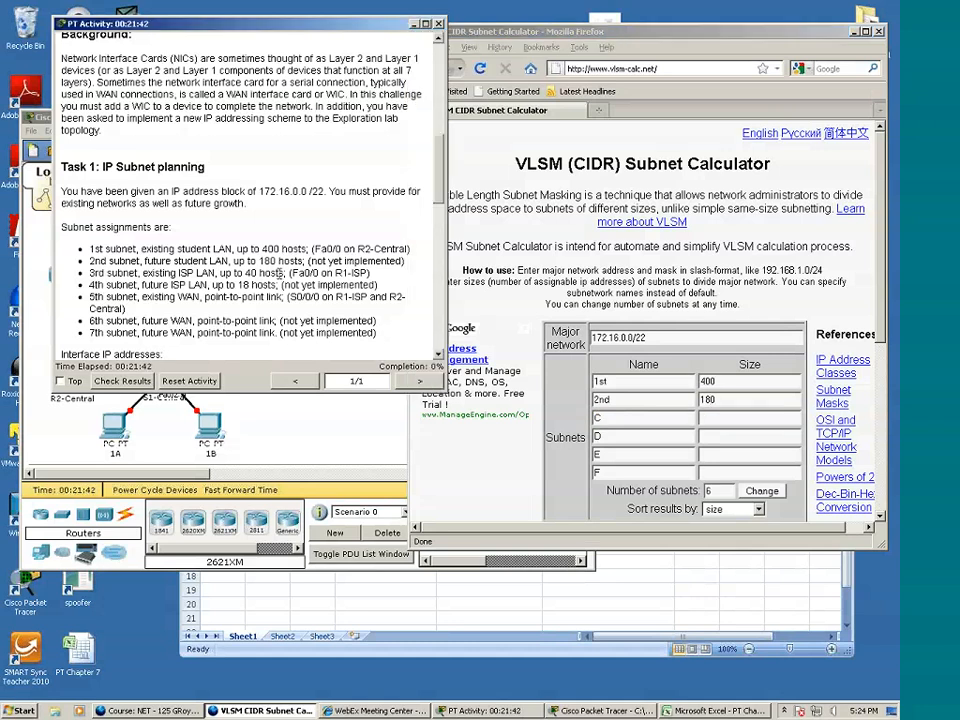
drag(609, 418, 571, 418)
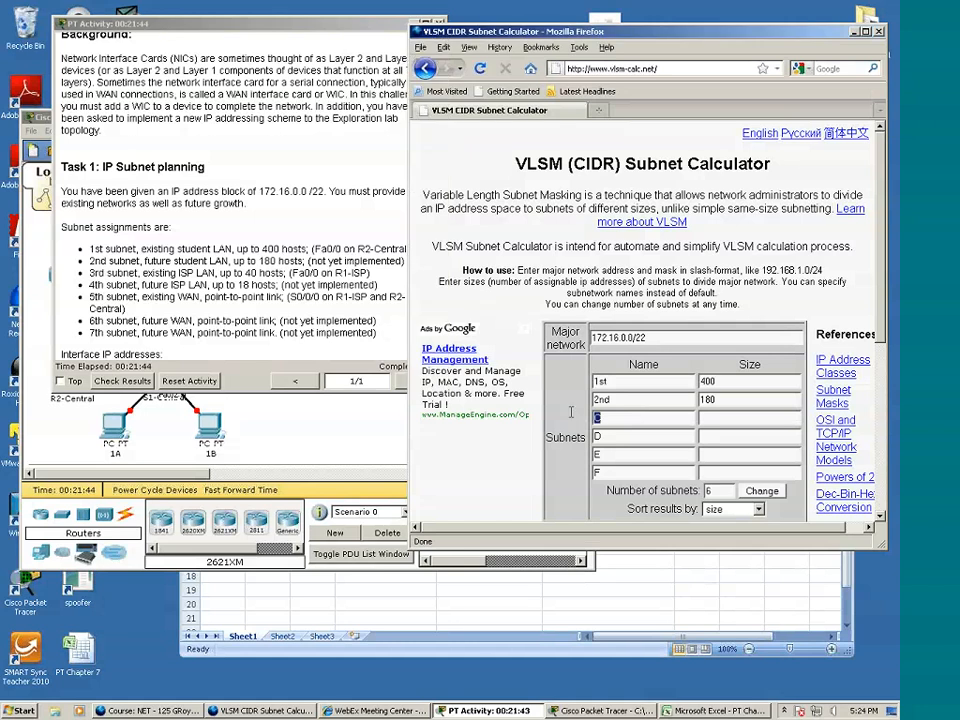
text(3rd)
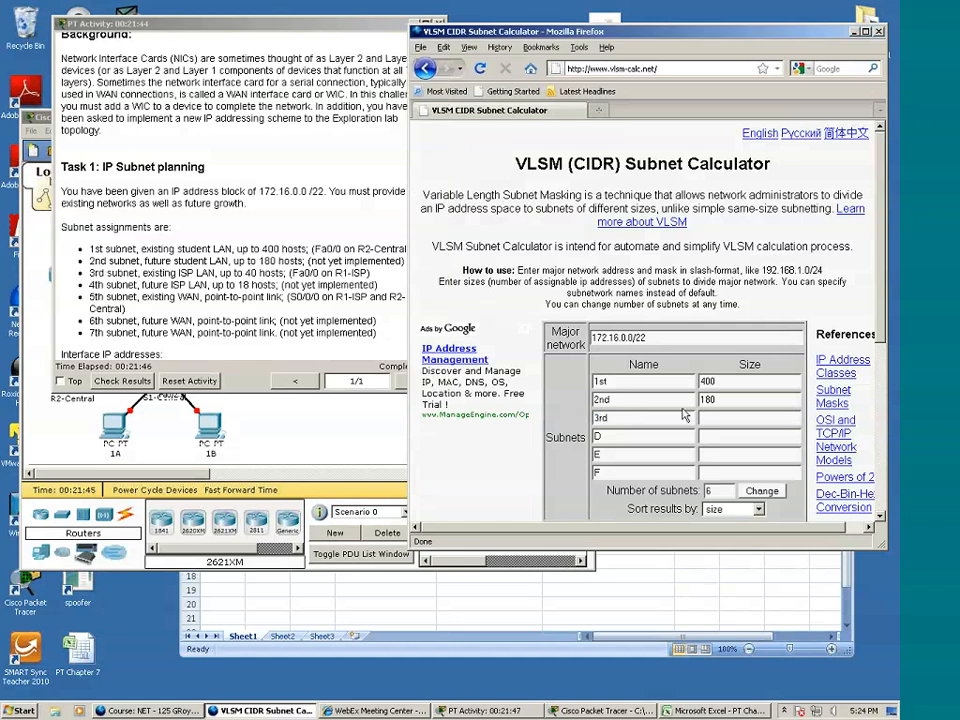
click(727, 419)
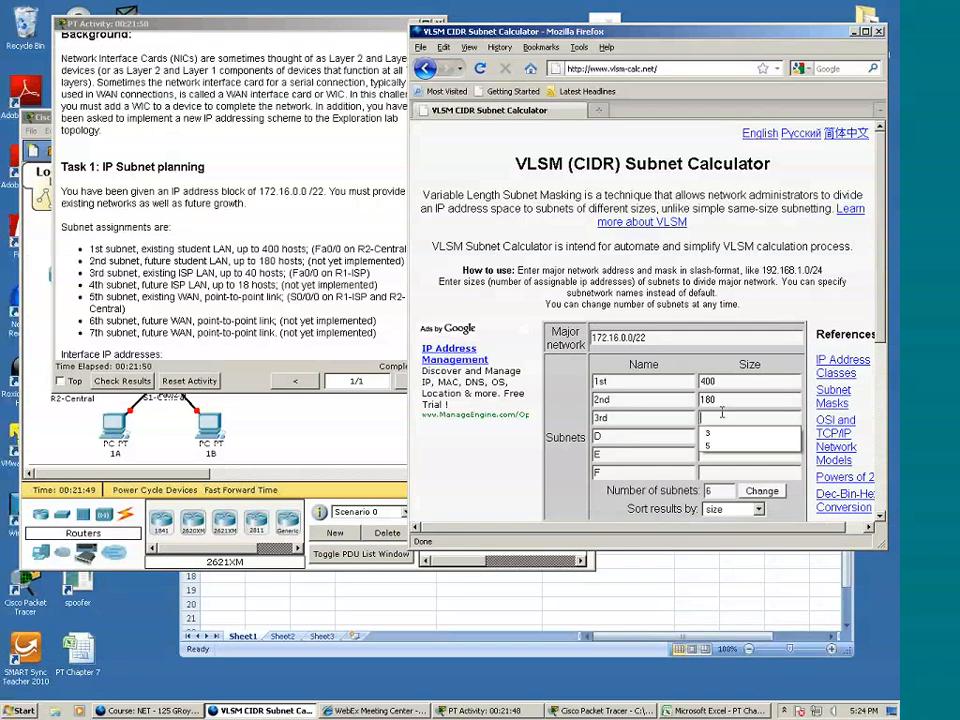
text(40)
Rename subnet D as 4th and set its size to 18 hosts
key(Tab)
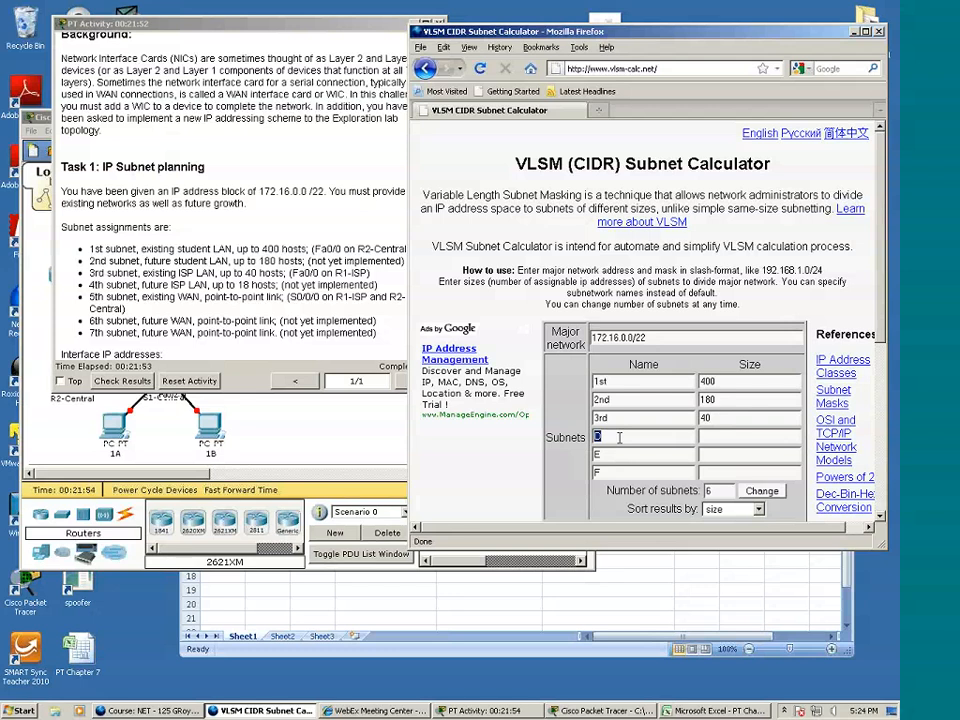
key(BackSpace)
text(4th)
click(725, 436)
text(18)
Rename subnet E as 5th and set its size to 2 for the existing point-to-point WAN link
click(604, 456)
text(5th)
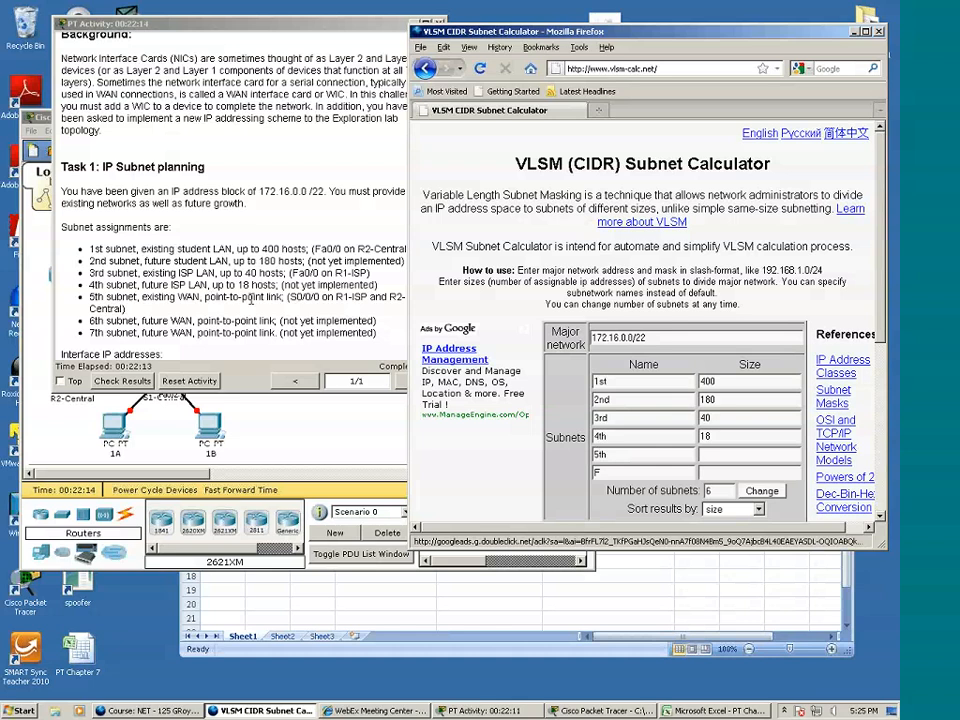
key(Tab)
click(723, 455)
text(2)
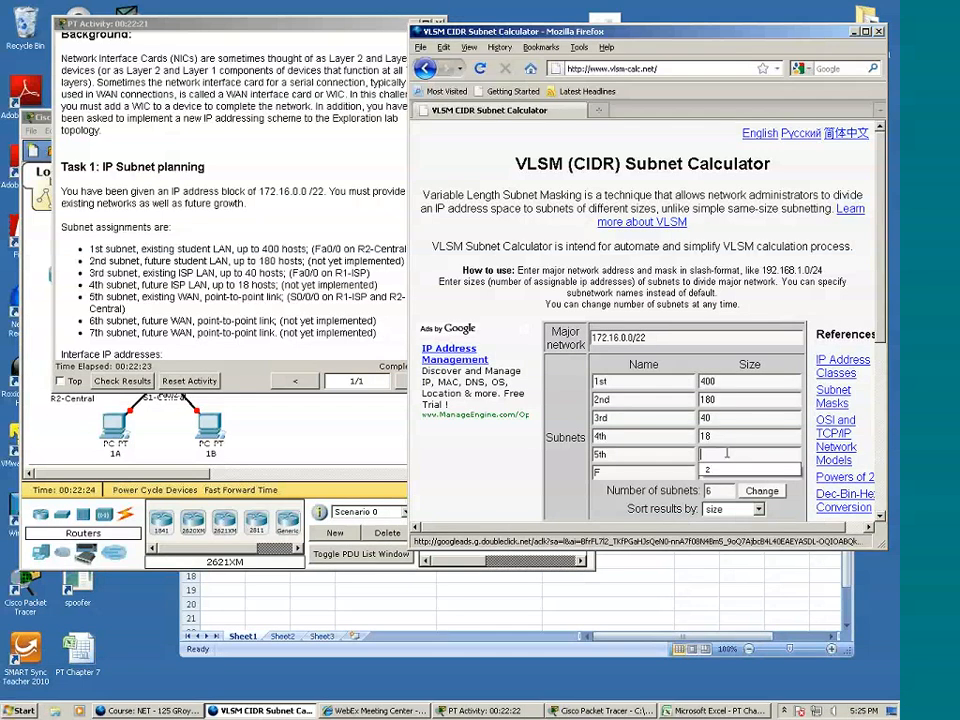
Rename subnet F as 6th and set its size to 2 for the future WAN link
scroll(679, 428, down, 3)
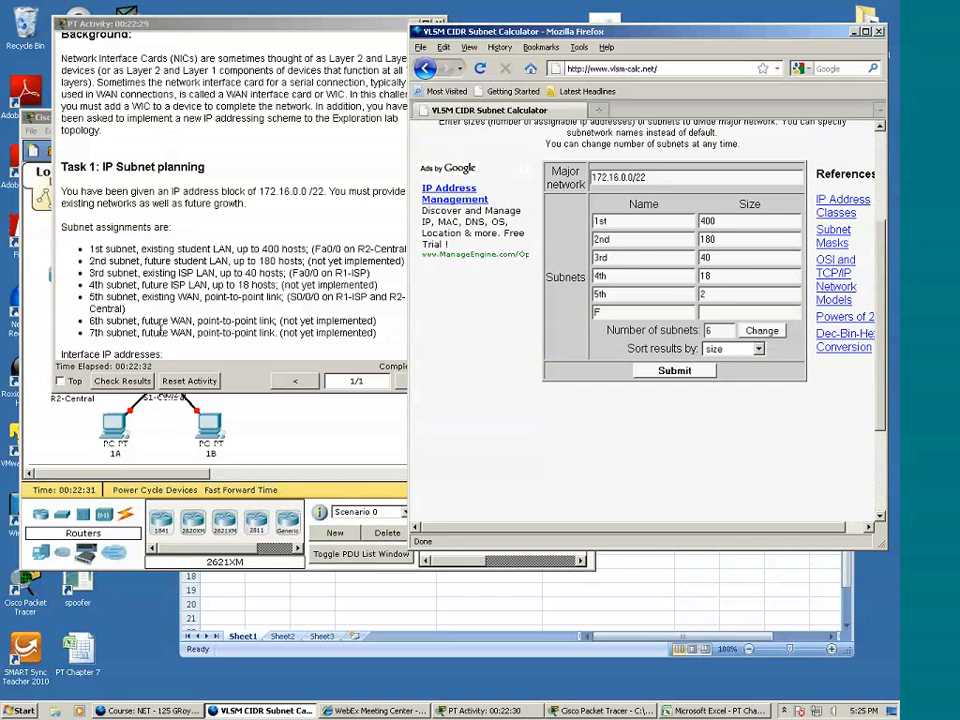
key(Tab)
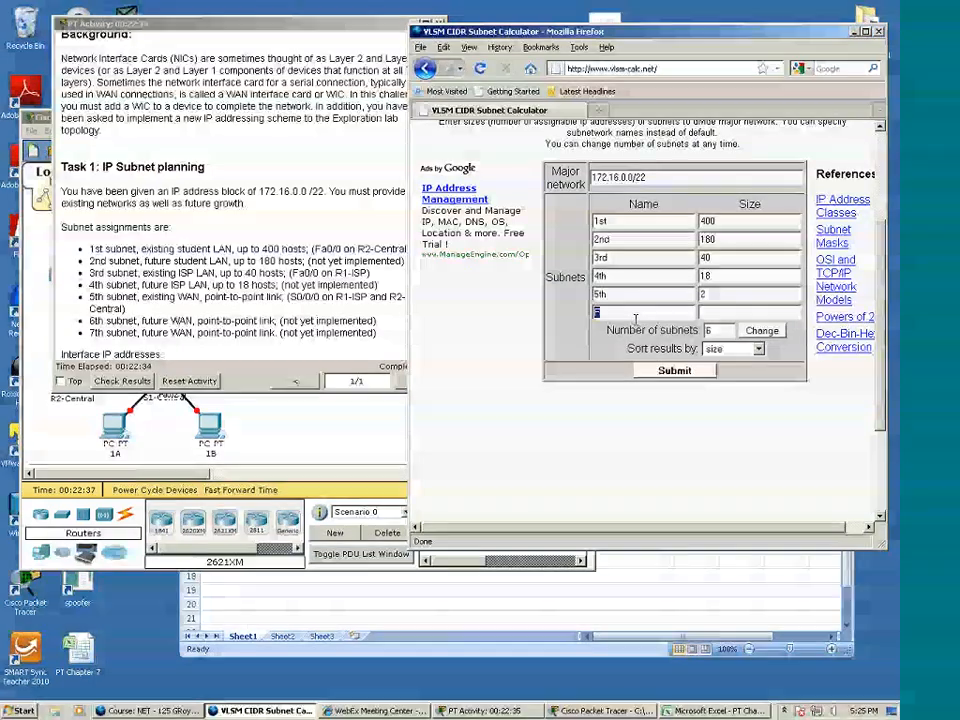
text(6th)
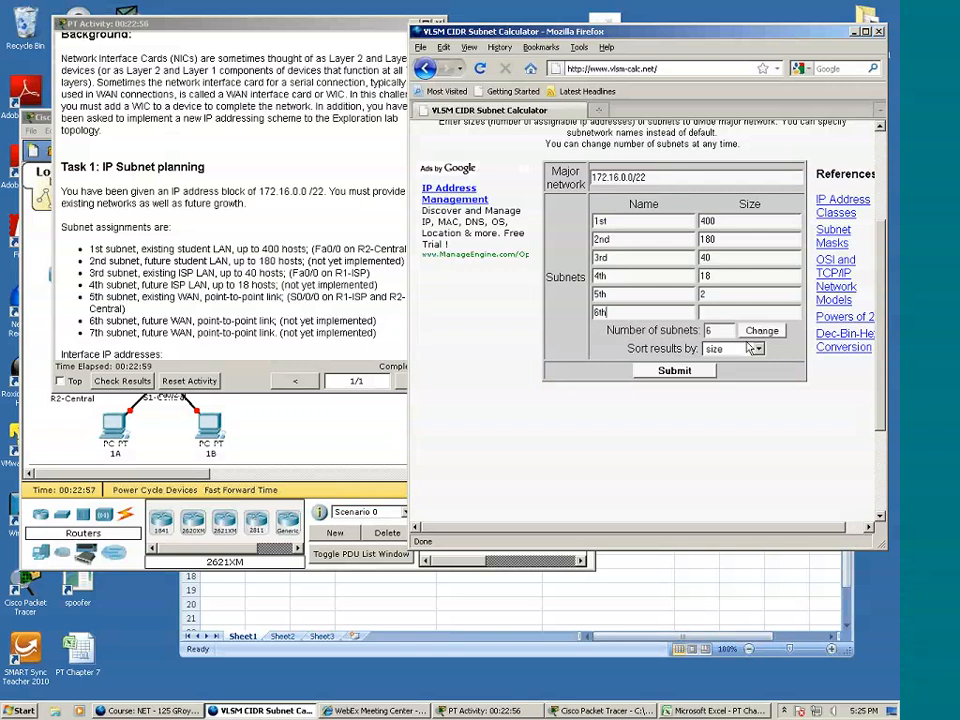
click(707, 312)
text(2)
Change the number of subnets in the calculator form to 7
key(Tab)
text(7)
click(762, 330)
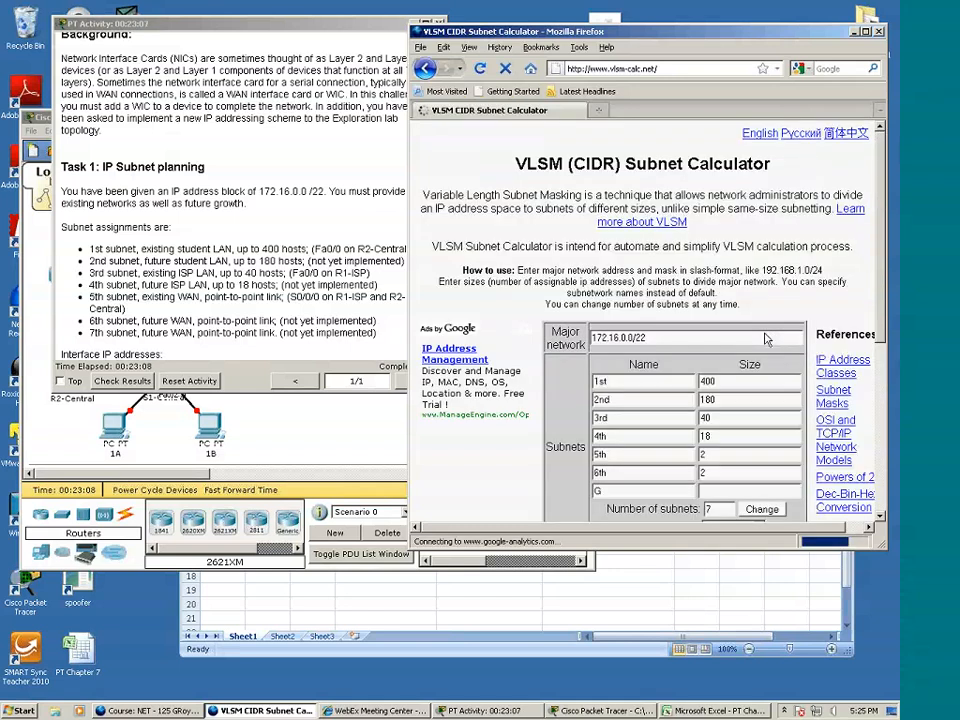
Rename the added subnet G as 7th and set its size to 2
scroll(767, 339, down, 3)
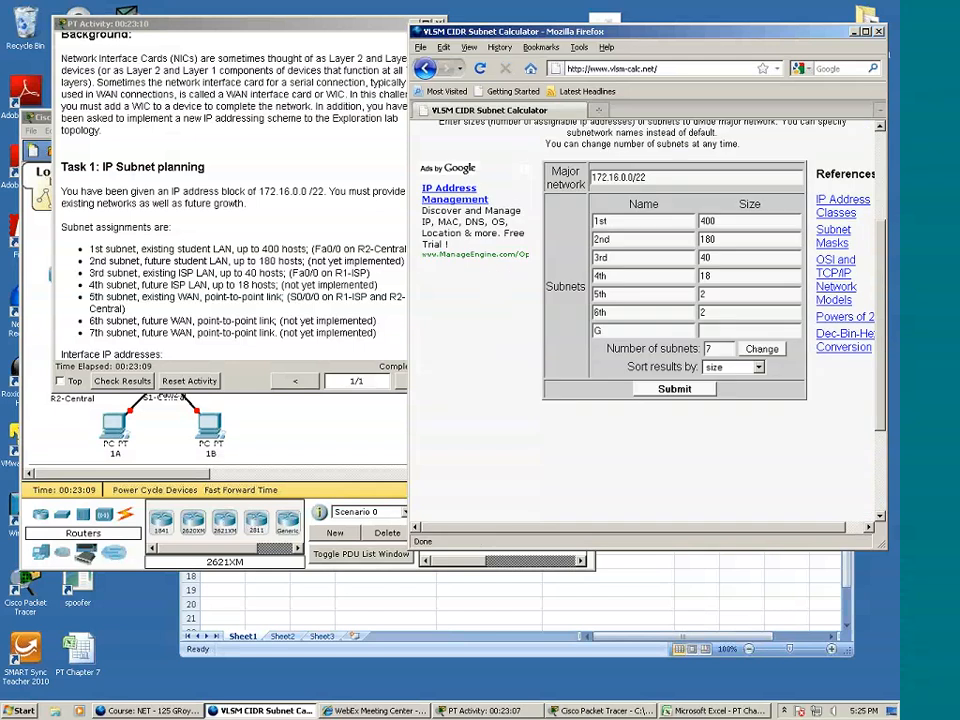
drag(608, 331, 575, 333)
text(7th)
click(715, 330)
text(2)
Set the results to sort by name and submit the subnet calculation
click(740, 367)
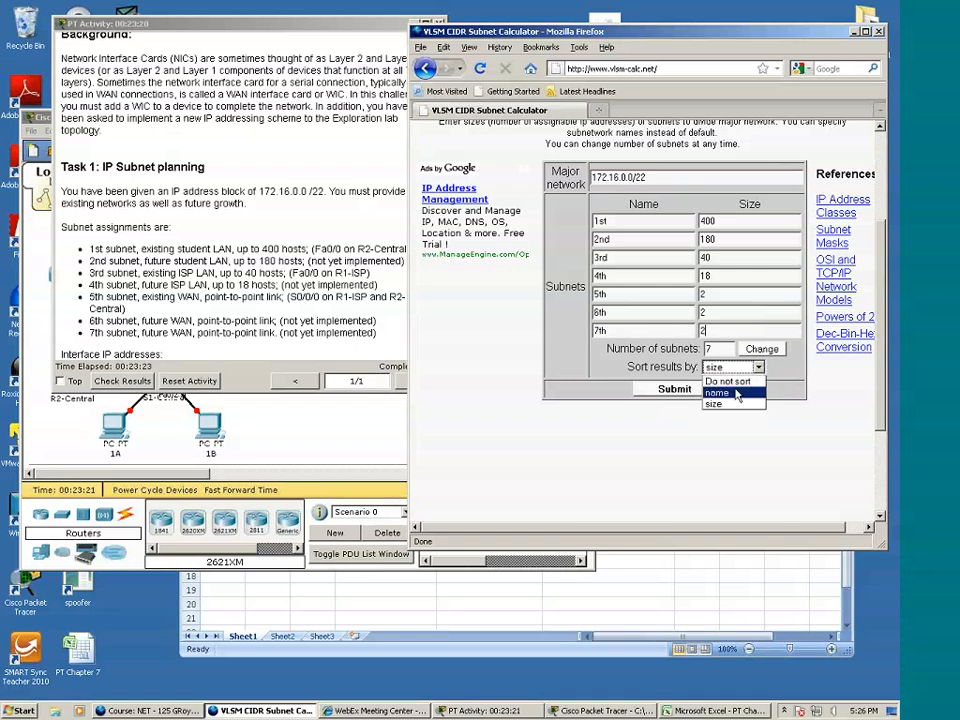
click(737, 394)
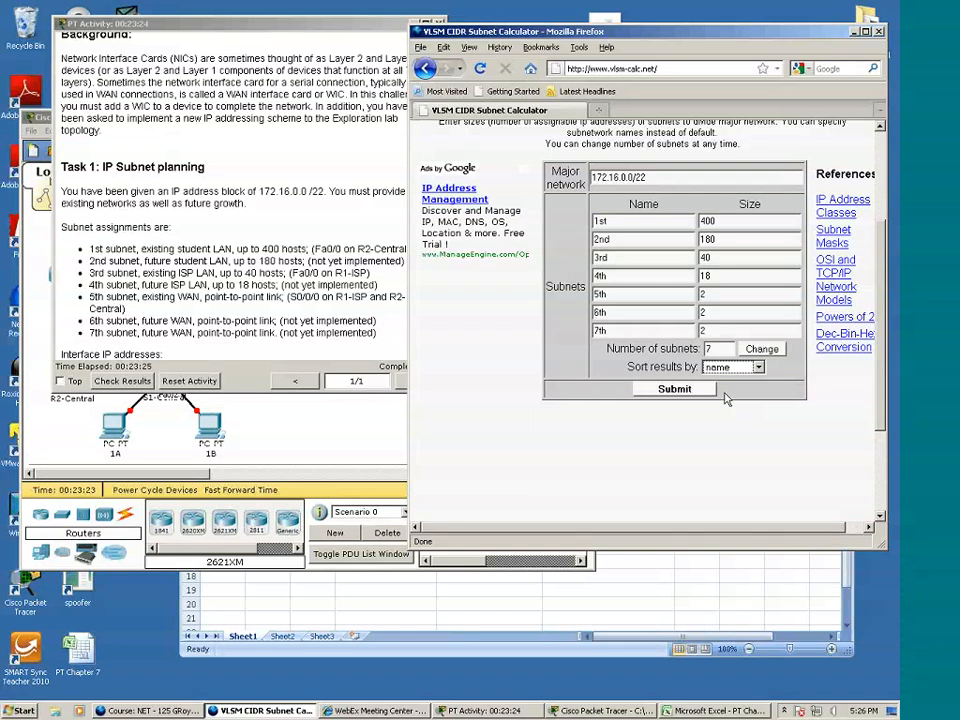
click(668, 392)
click(671, 396)
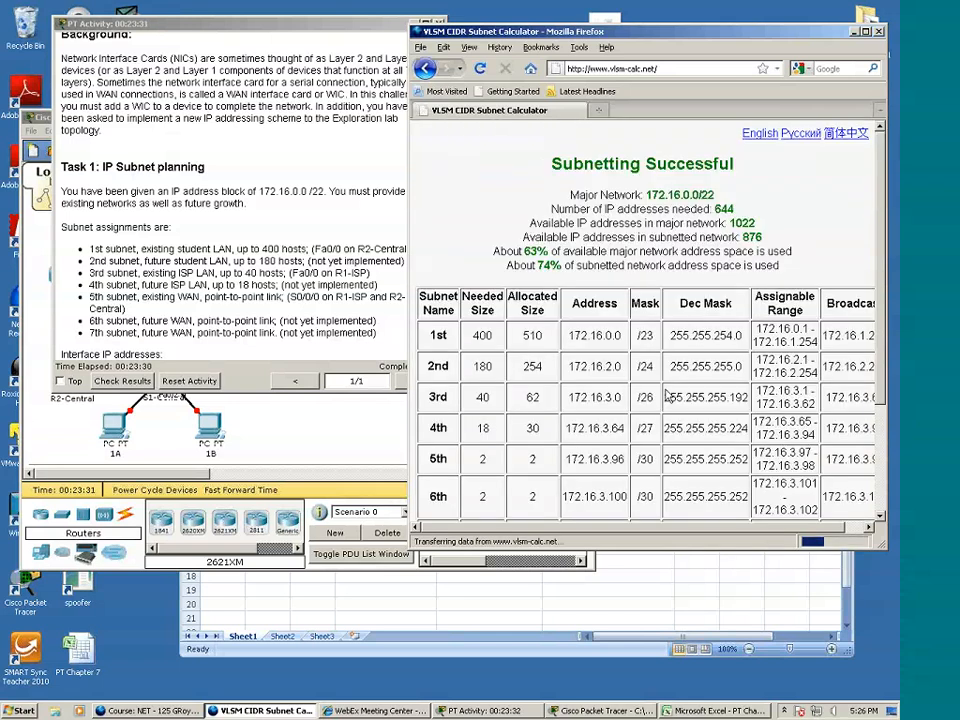
Widen the calculator window to fit the Broadcast column and compare the subnet results with the Task 1 assignments
scroll(663, 395, down, 1)
scroll(665, 396, down, 1)
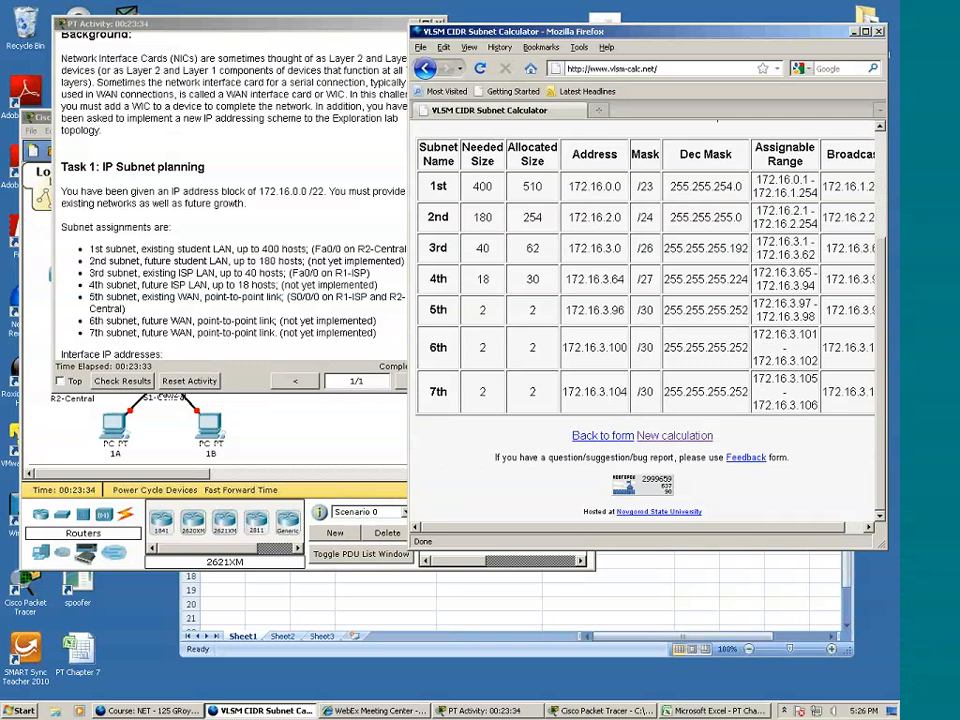
drag(410, 300, 367, 300)
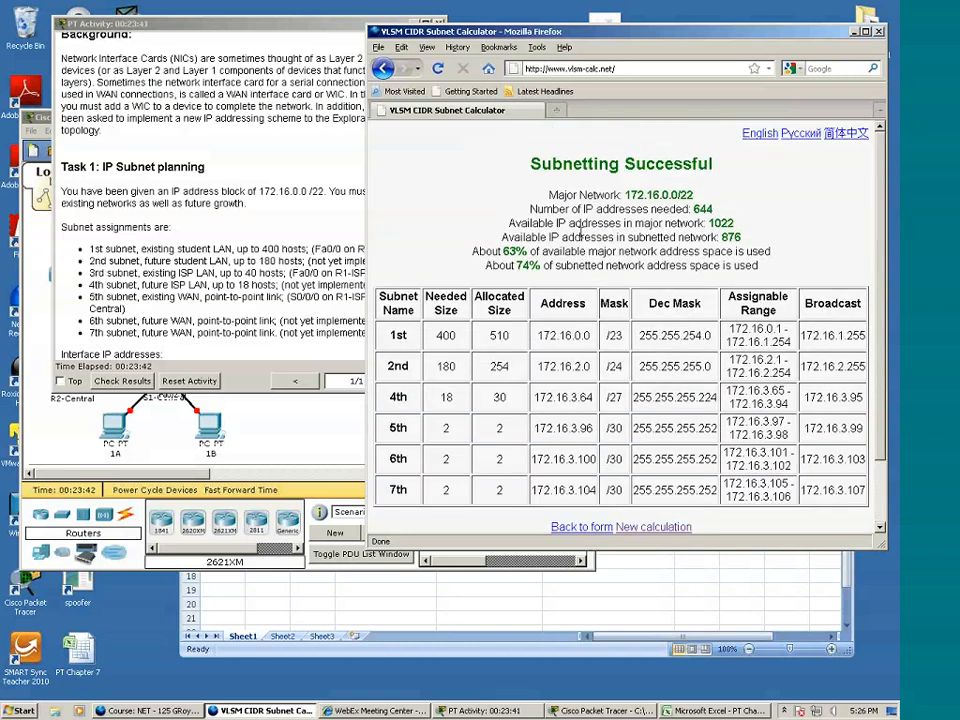
scroll(580, 235, down, 2)
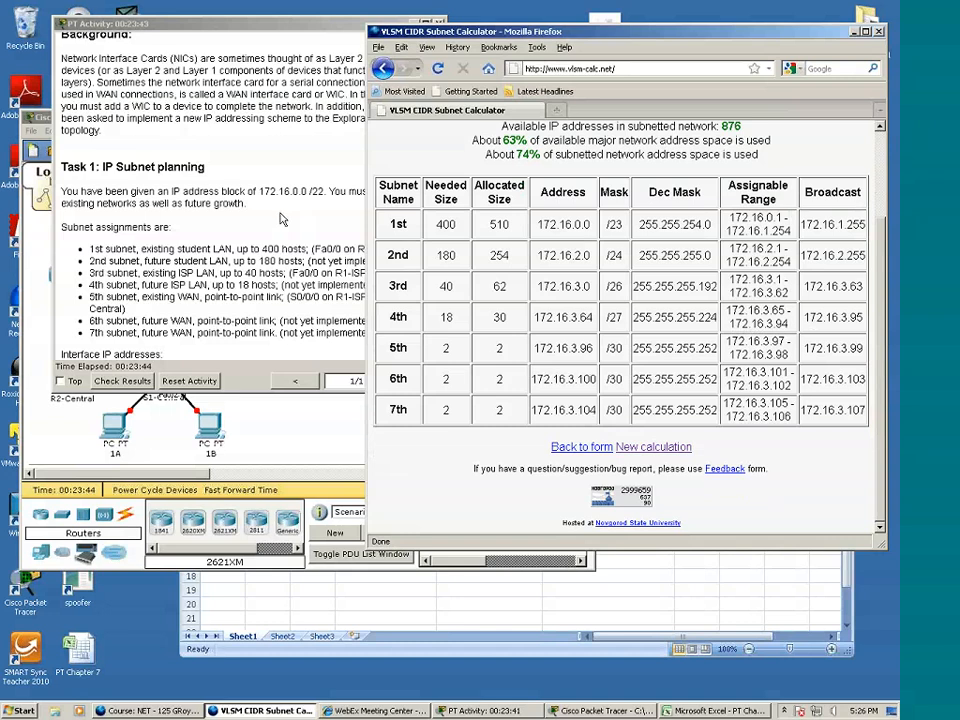
click(280, 218)
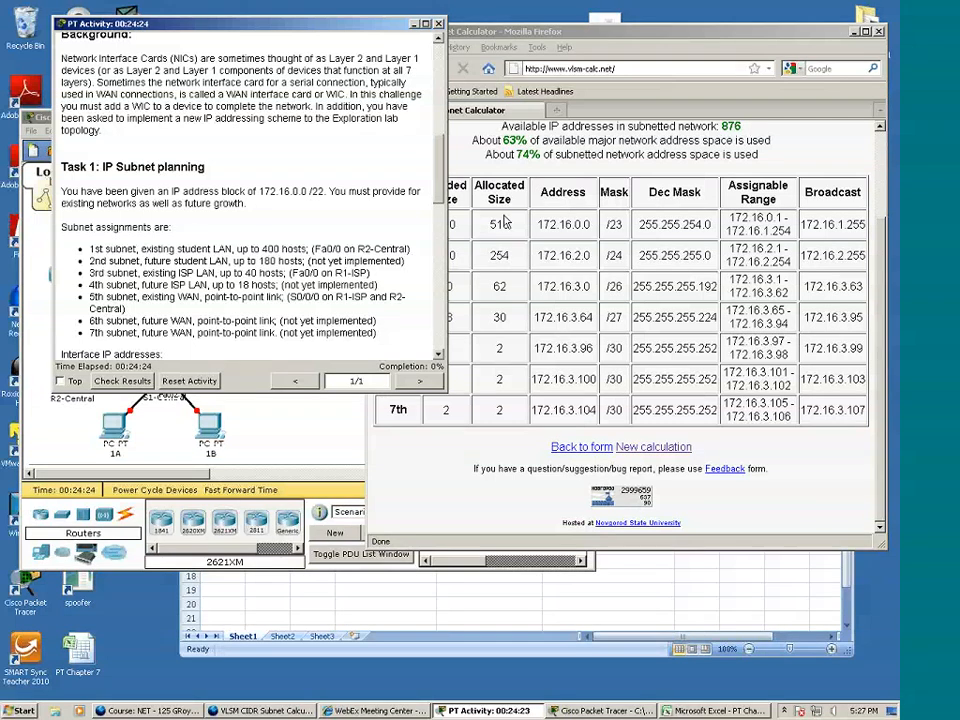
click(497, 165)
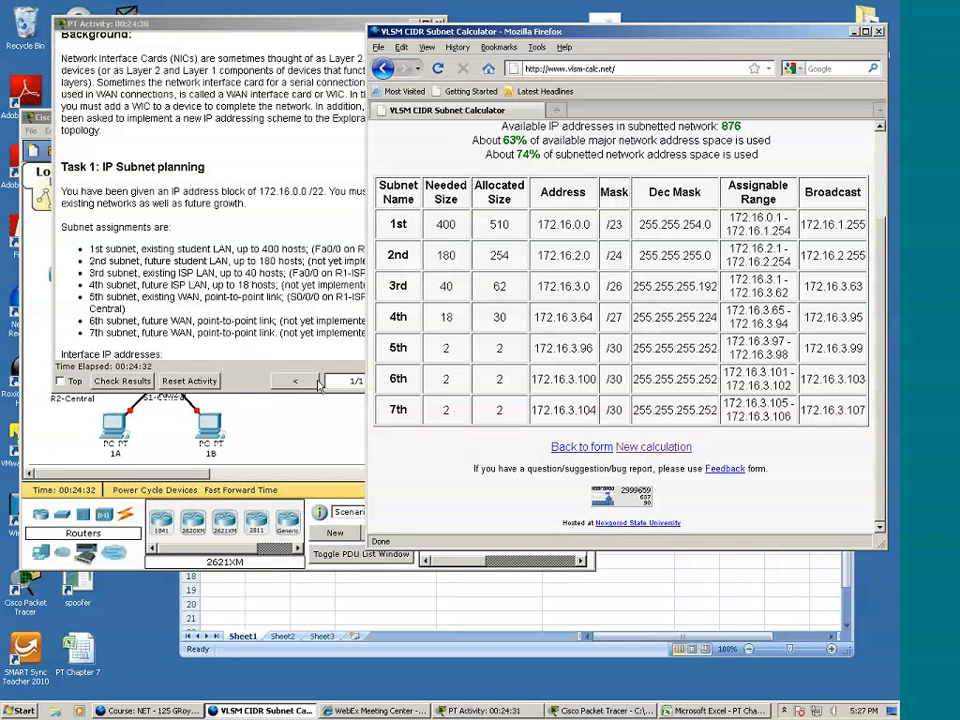
Read the interface IP address rules in the instructions and look up the ISP LAN (3rd subnet) assignable range in the calculator results
click(241, 291)
scroll(275, 296, down, 1)
scroll(274, 296, down, 6)
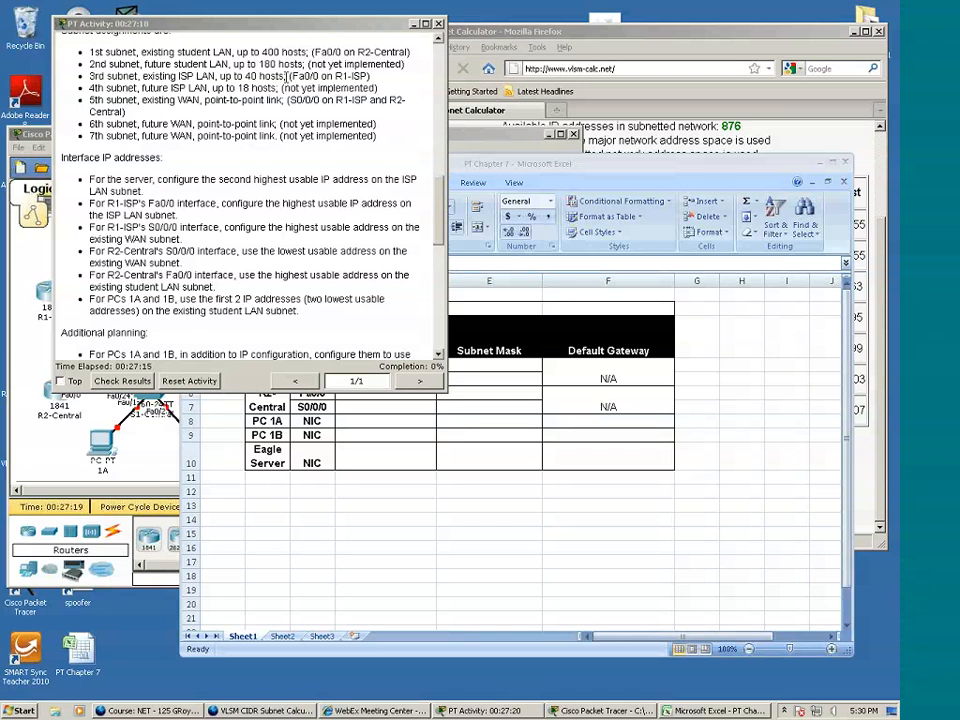
click(585, 32)
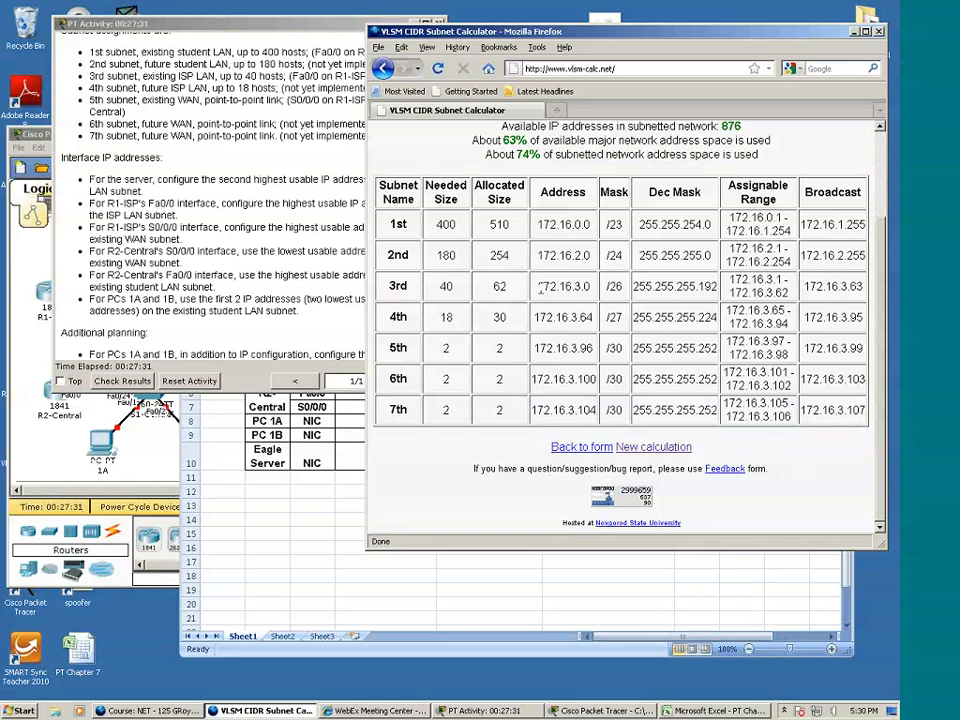
click(222, 193)
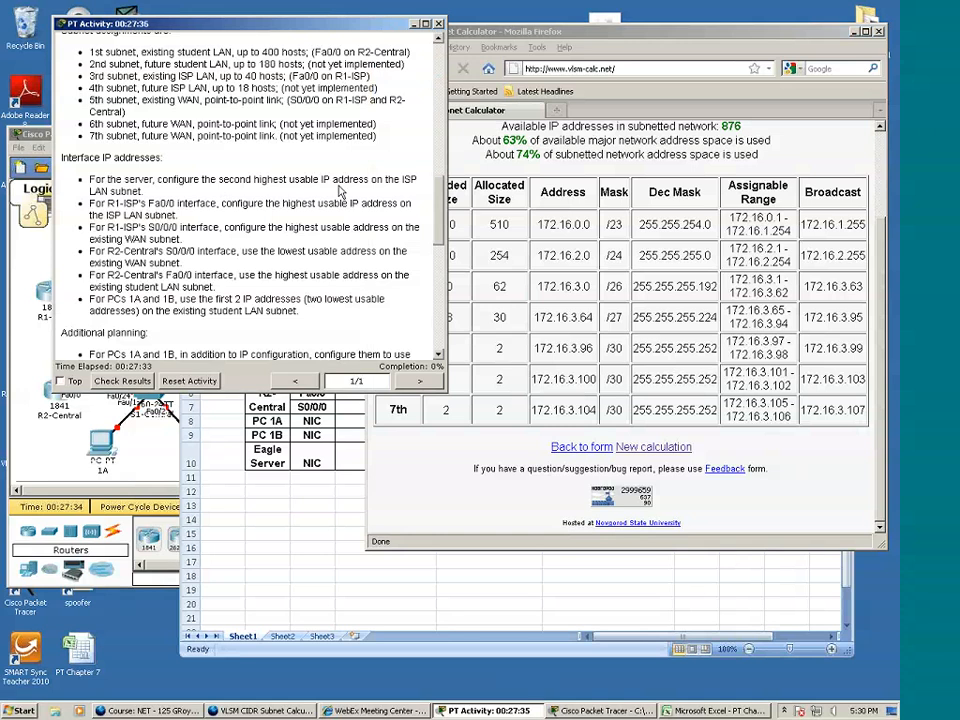
click(491, 285)
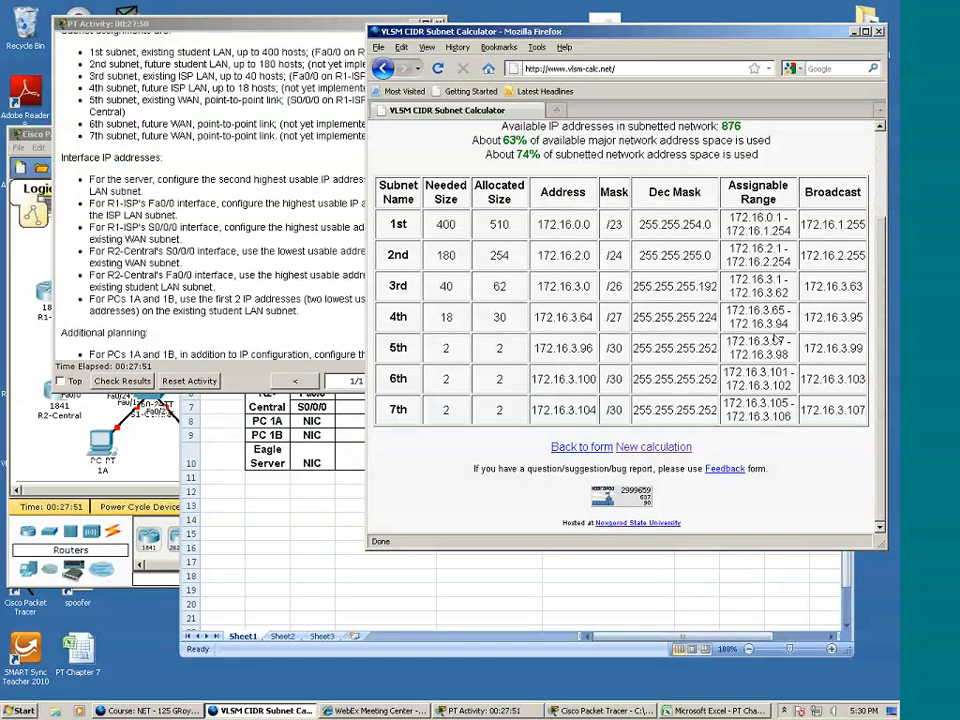
click(849, 649)
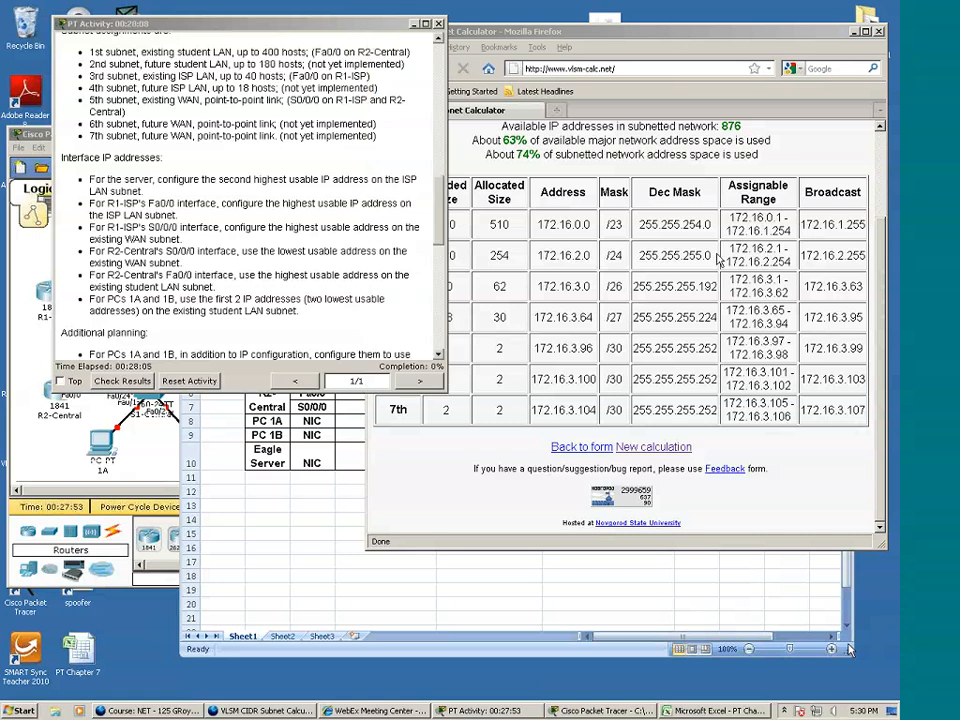
double_click(769, 293)
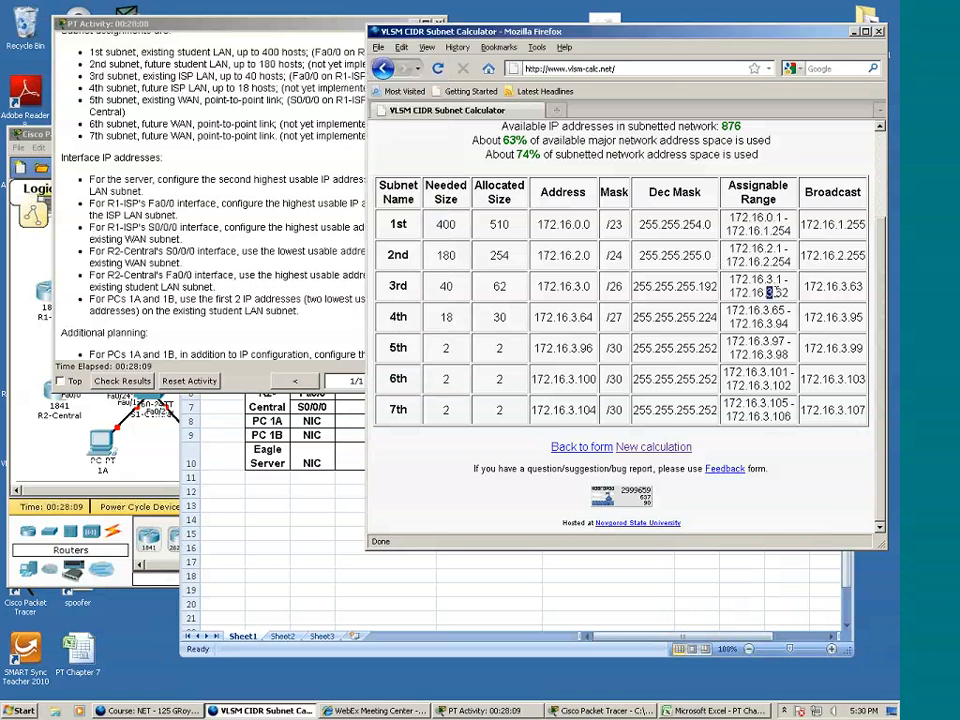
Mark the end of the 3rd subnet's assignable range, then switch to Excel and narrow its window beside the calculator results
drag(776, 293, 796, 293)
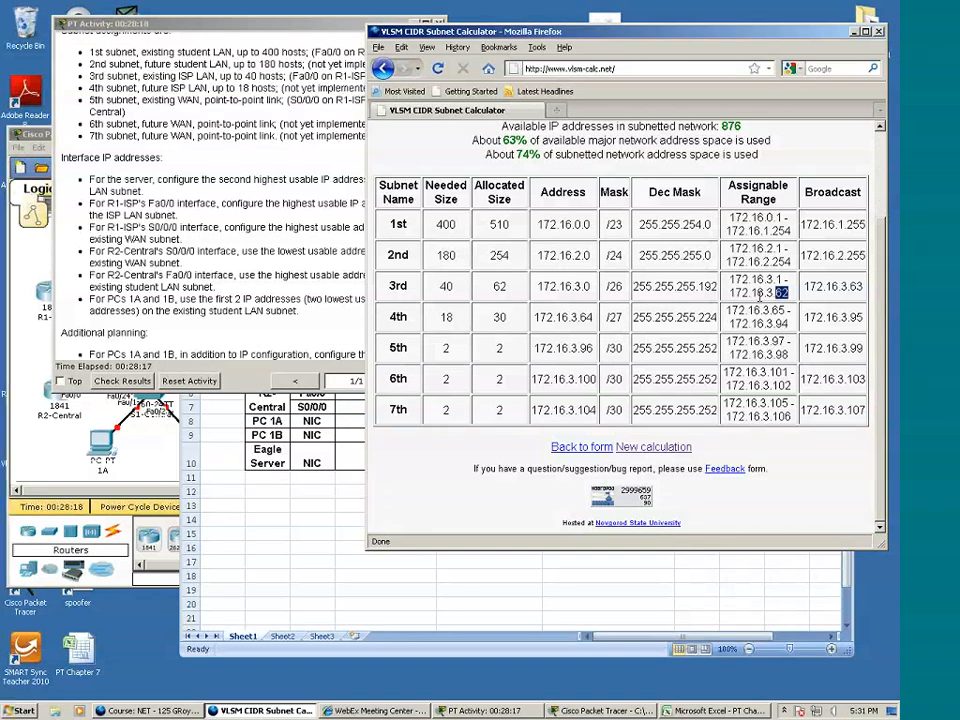
click(279, 511)
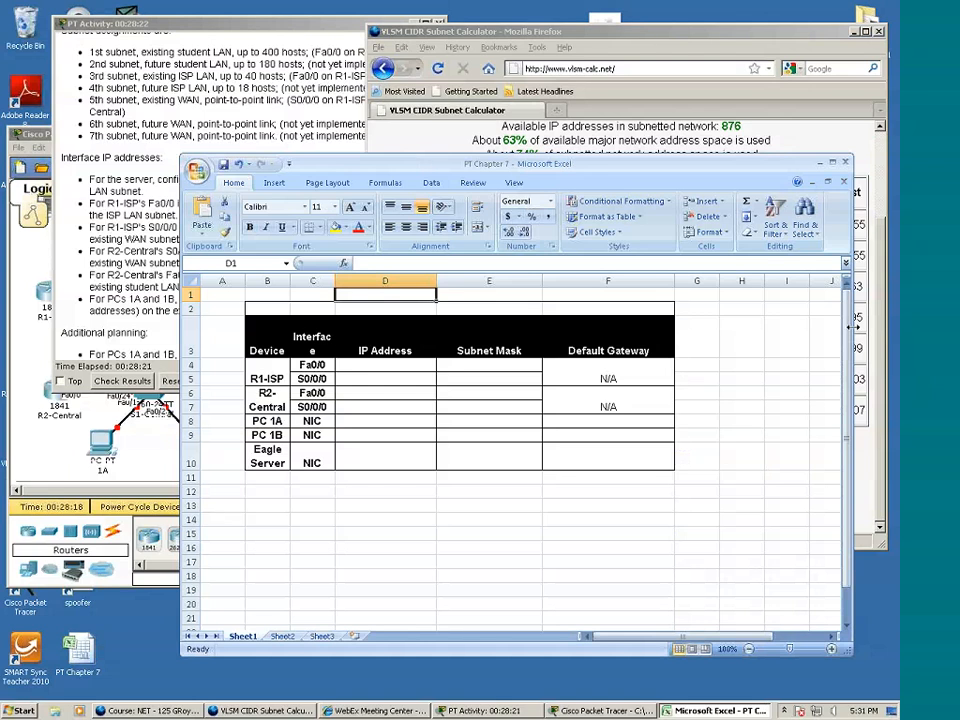
drag(853, 328, 683, 331)
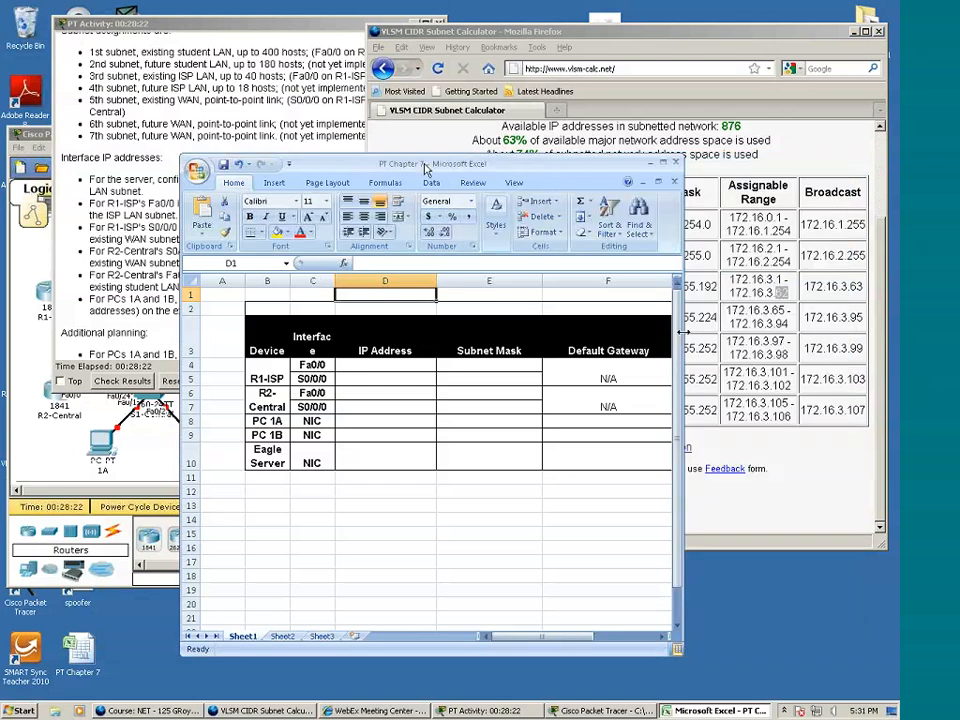
drag(402, 164, 257, 168)
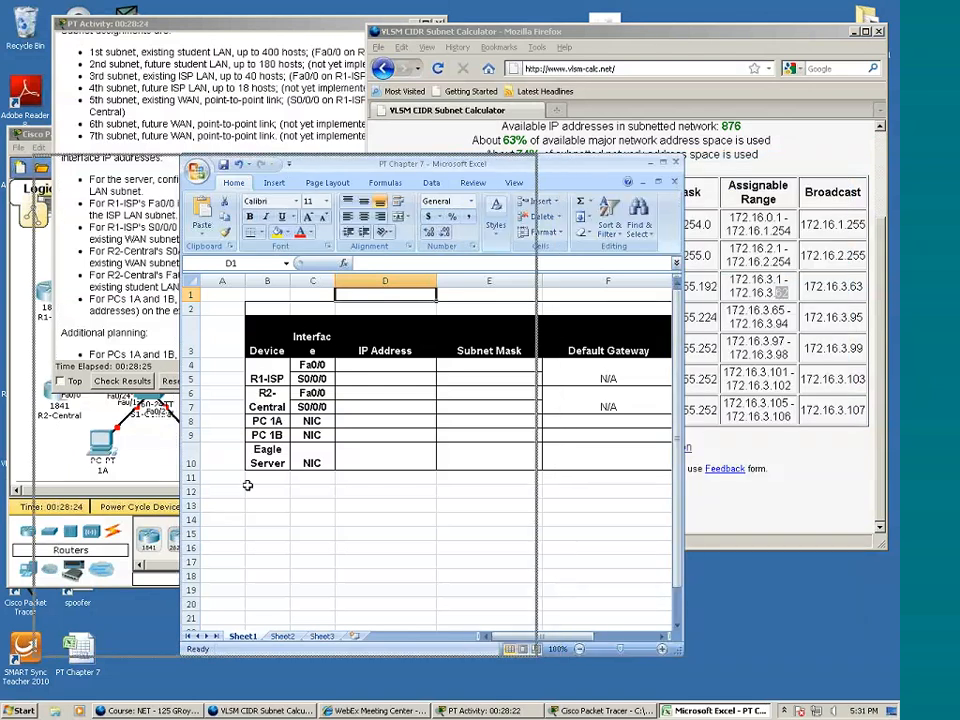
drag(247, 485, 247, 485)
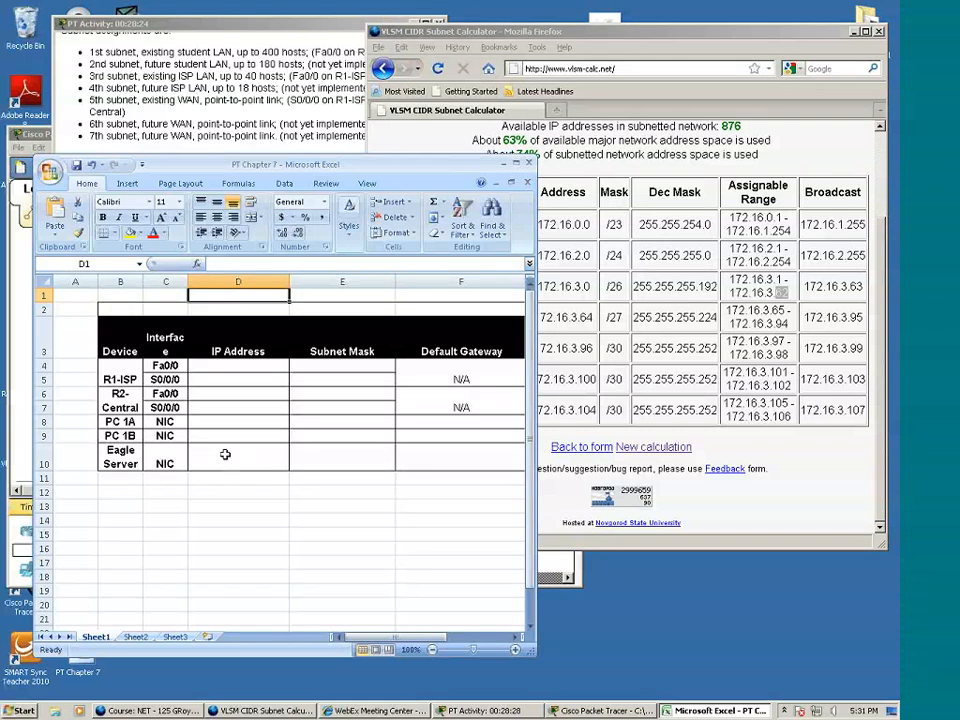
Enter 172.16.3.61 as the IP address for the Eagle Server NIC in the addressing table
click(224, 455)
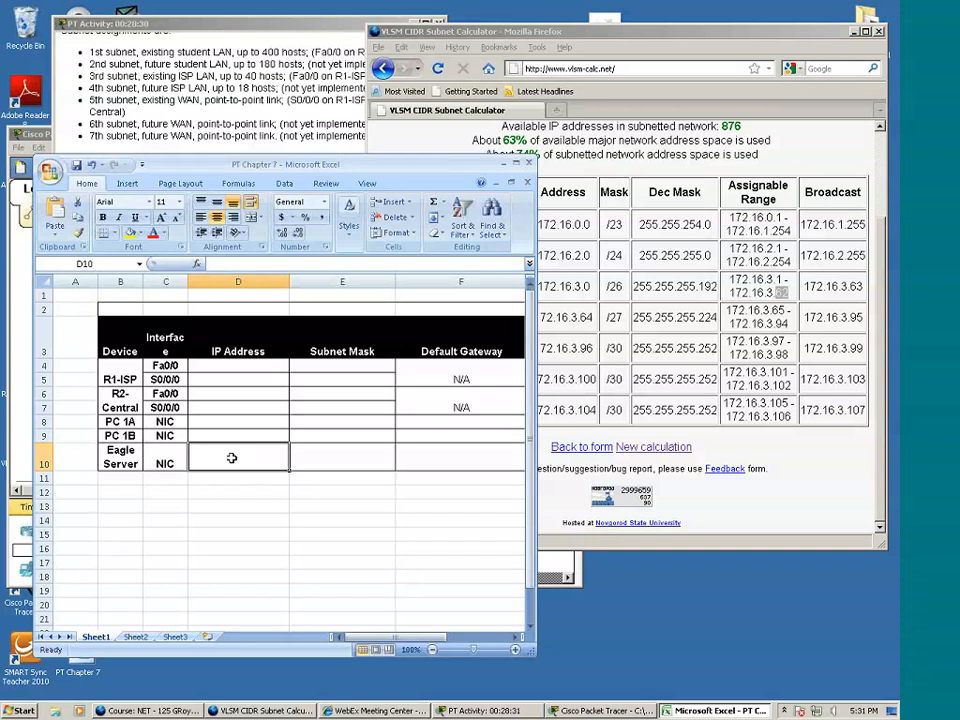
text(172.)
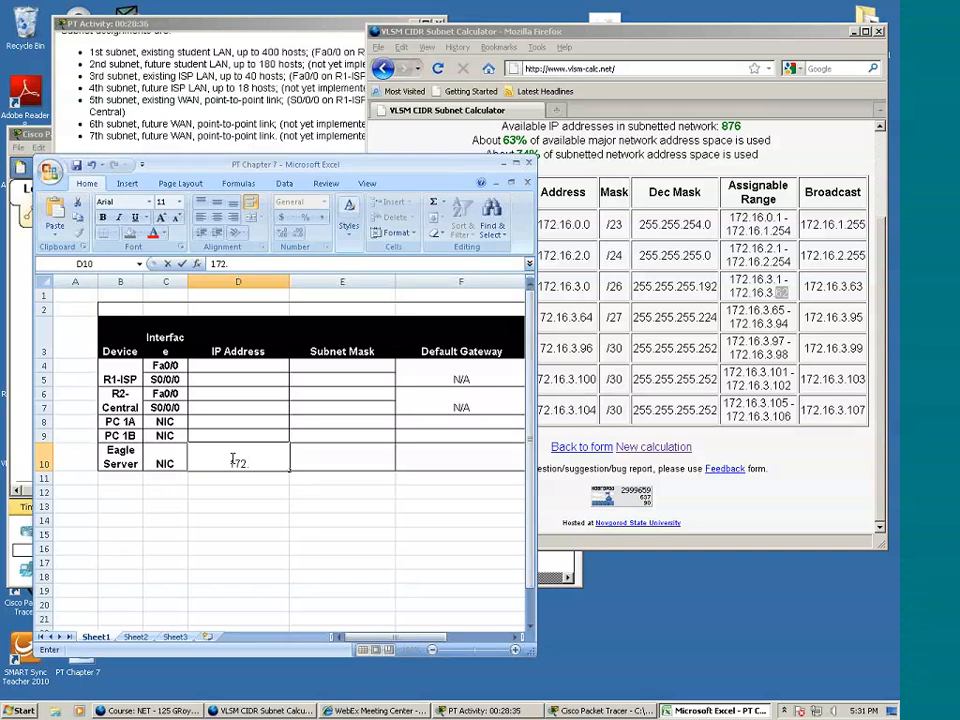
text(16.3.61)
key(Return)
key(Tab)
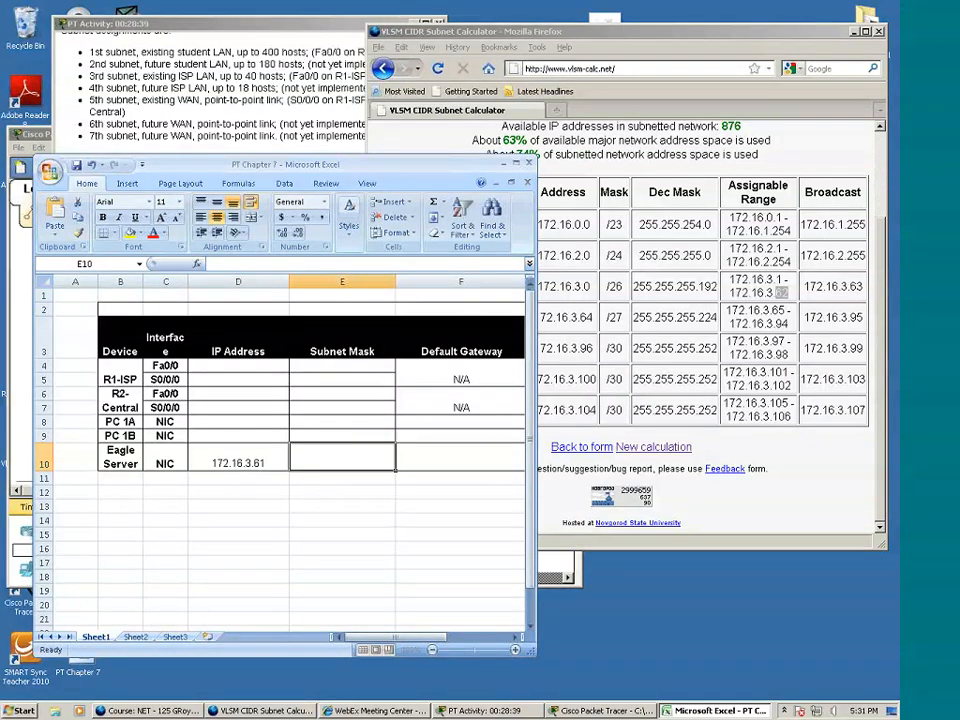
Check the 3rd subnet's decimal mask in the calculator and enter 255.255.255.192 as the Eagle Server's subnet mask
click(780, 292)
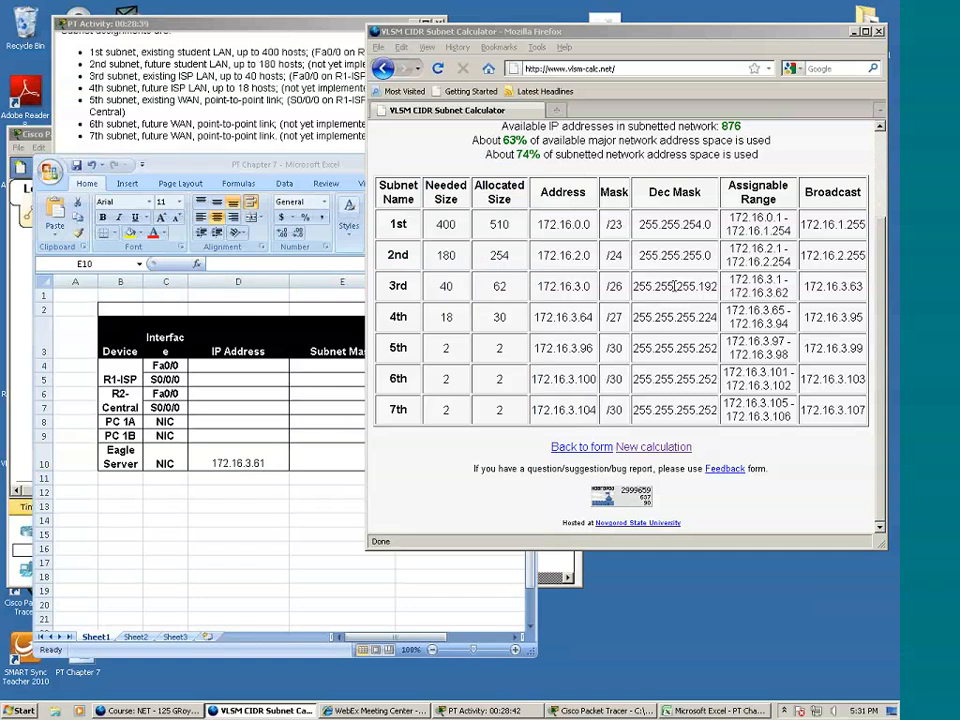
click(317, 455)
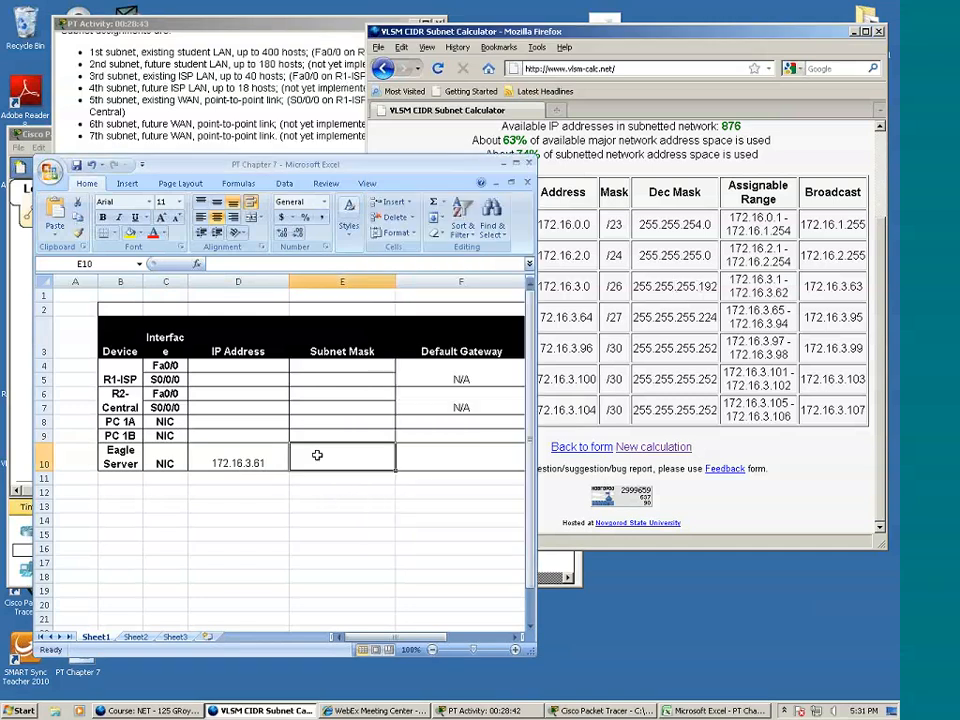
text(255.255)
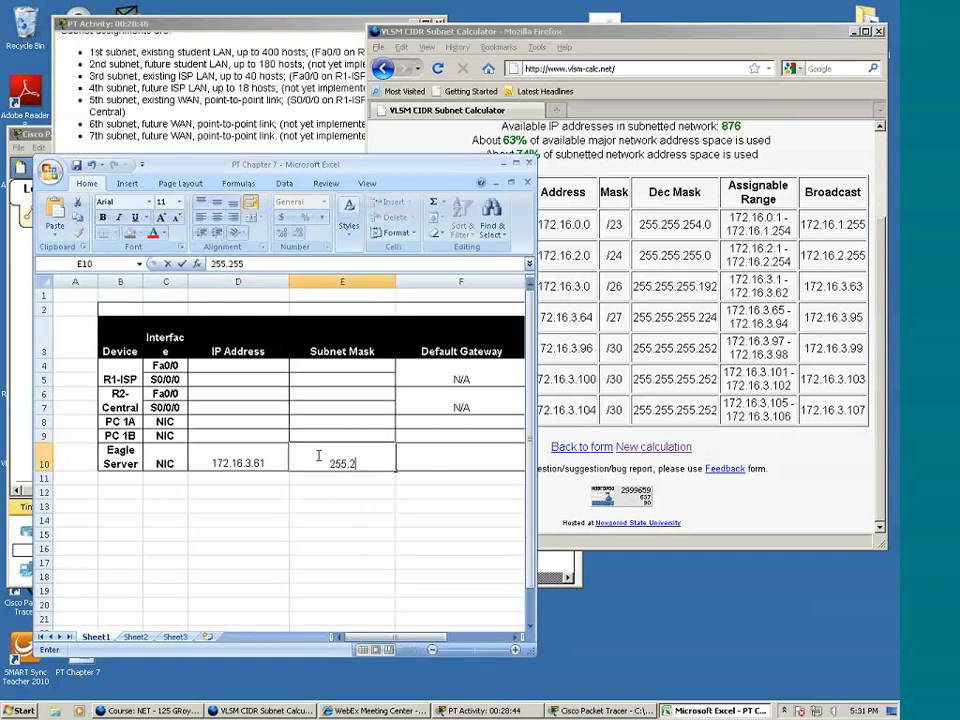
text(.255.192)
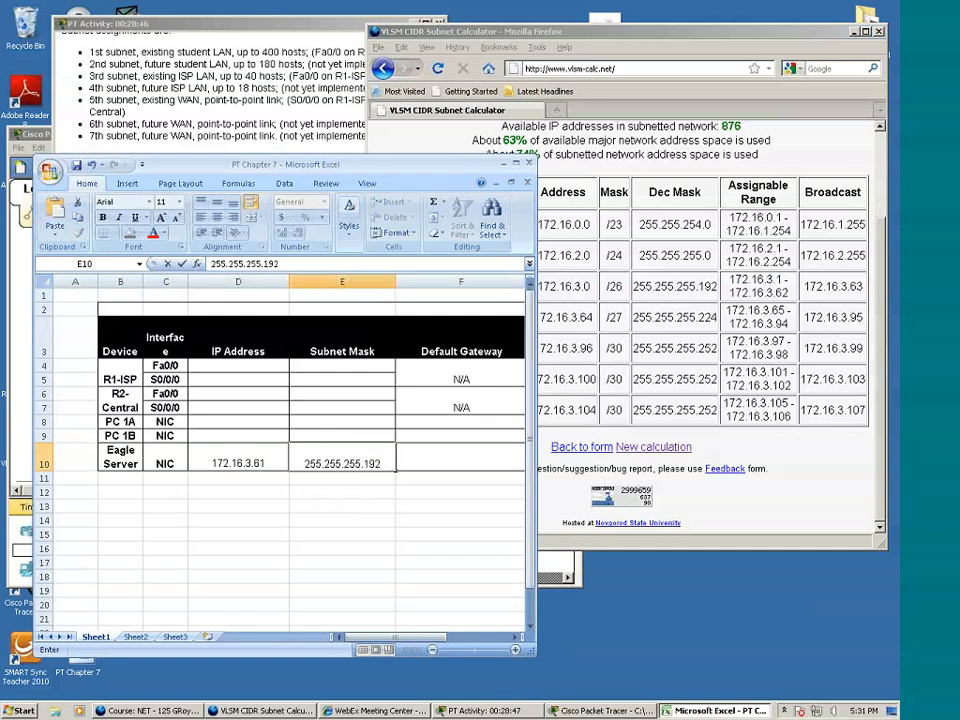
click(444, 463)
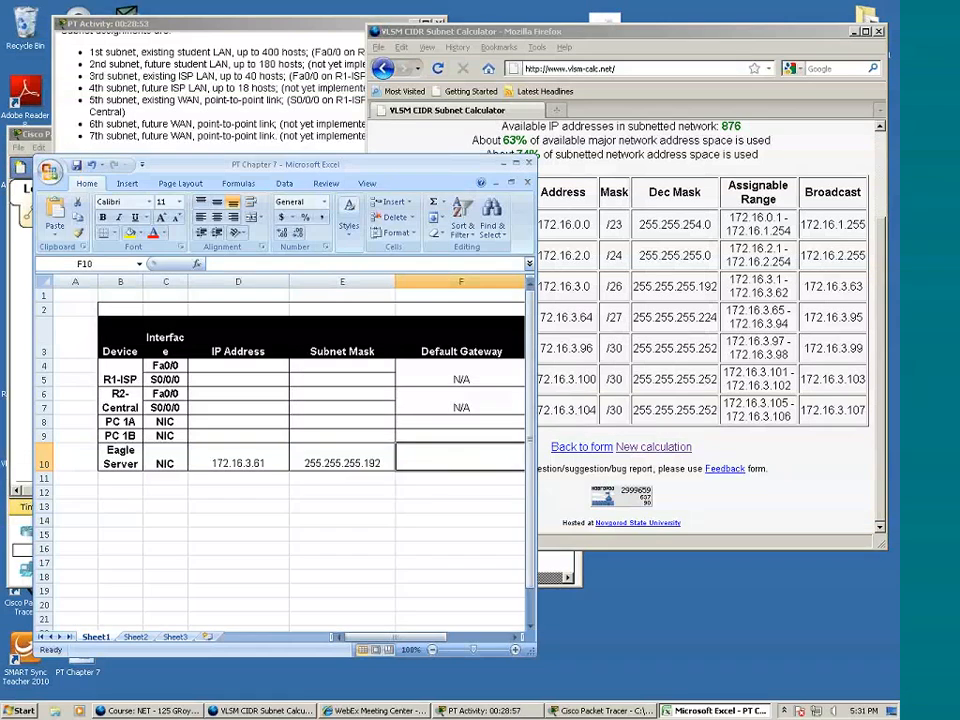
Switch to Packet Tracer and try to open the configuration settings of Eagle_Server
click(72, 115)
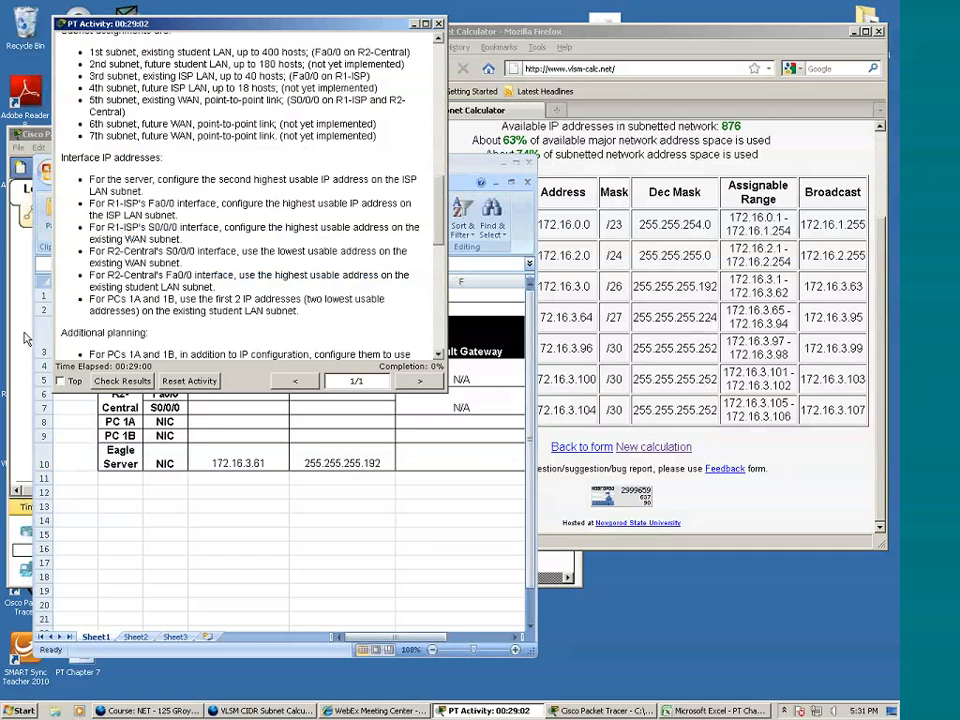
click(27, 340)
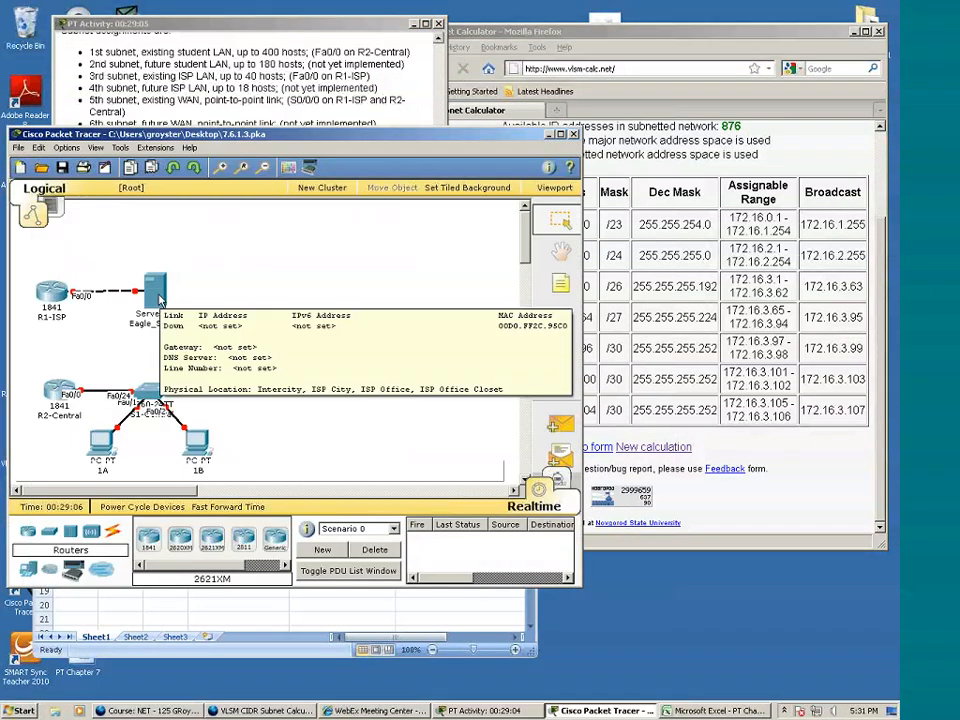
click(156, 292)
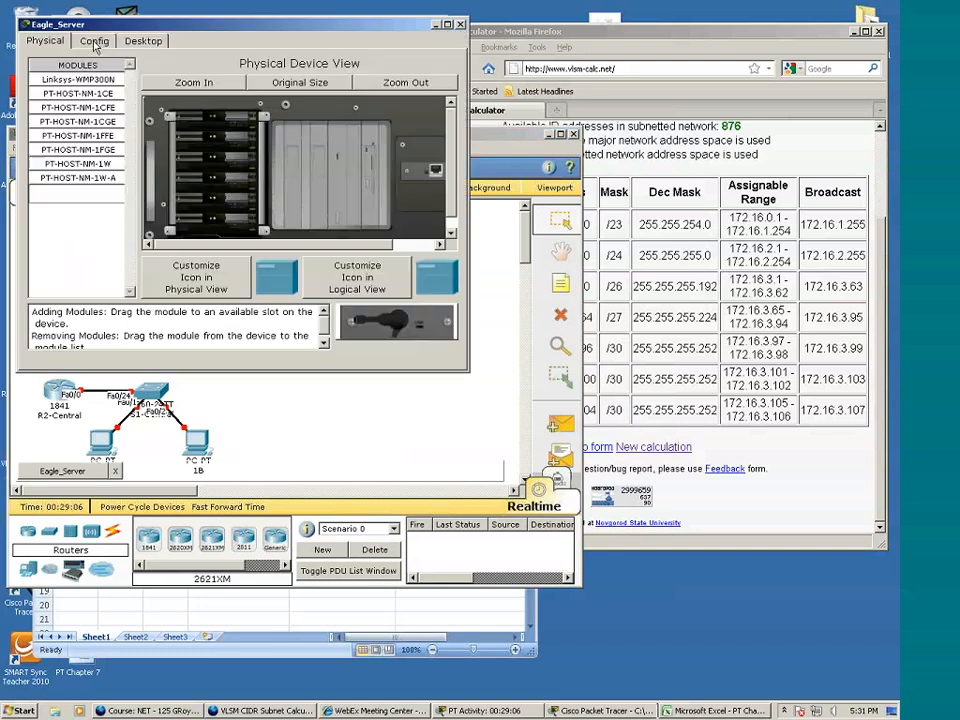
click(95, 44)
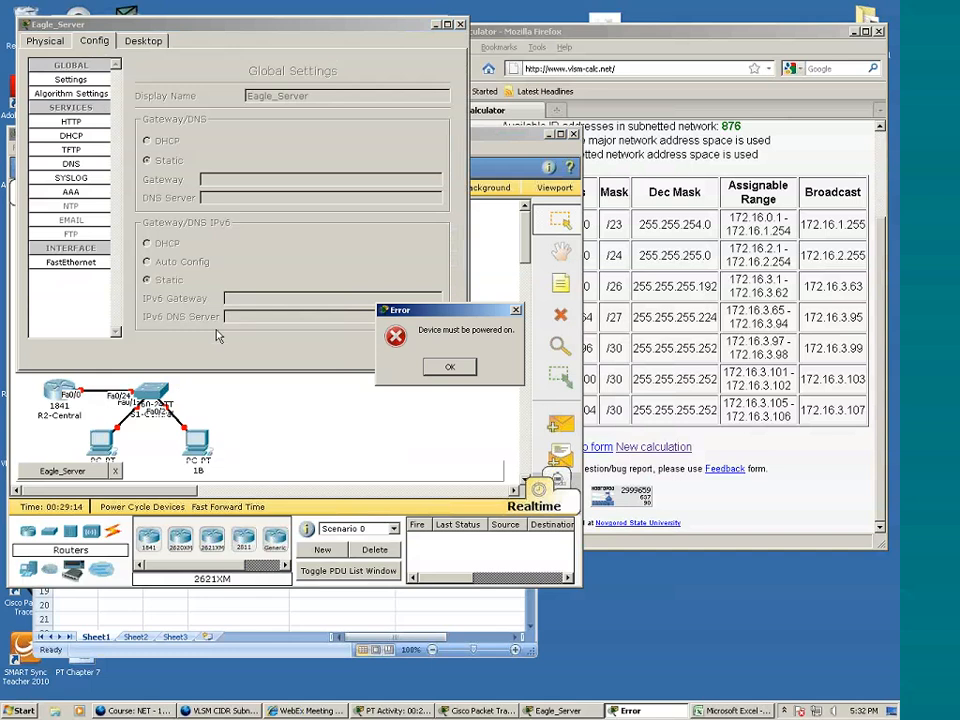
click(448, 367)
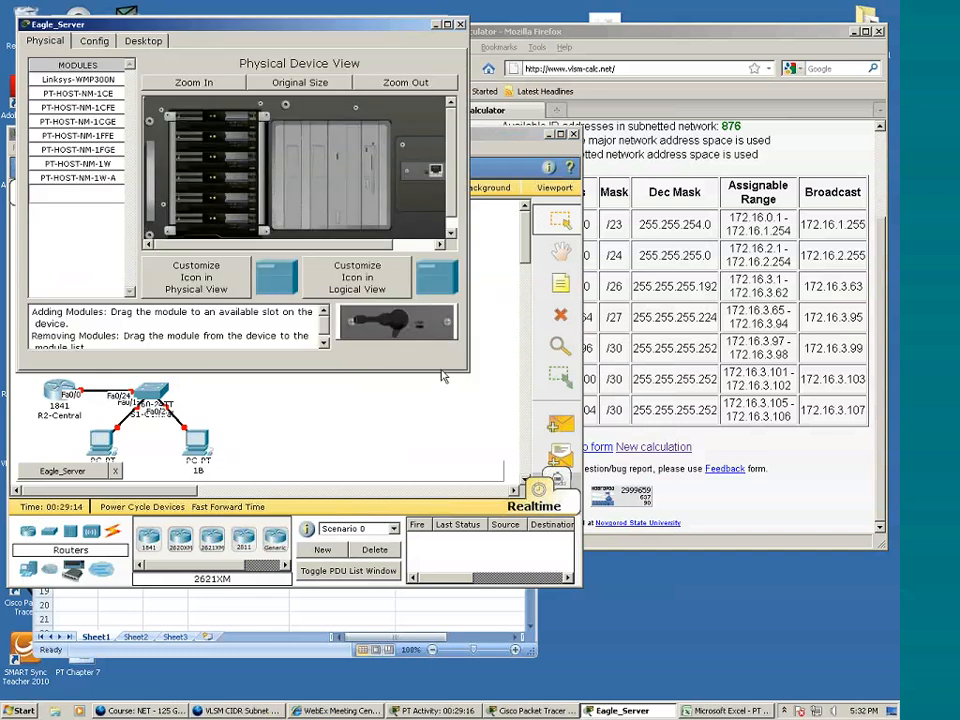
Power cycle the network devices in the topology and accept the network reset
click(251, 406)
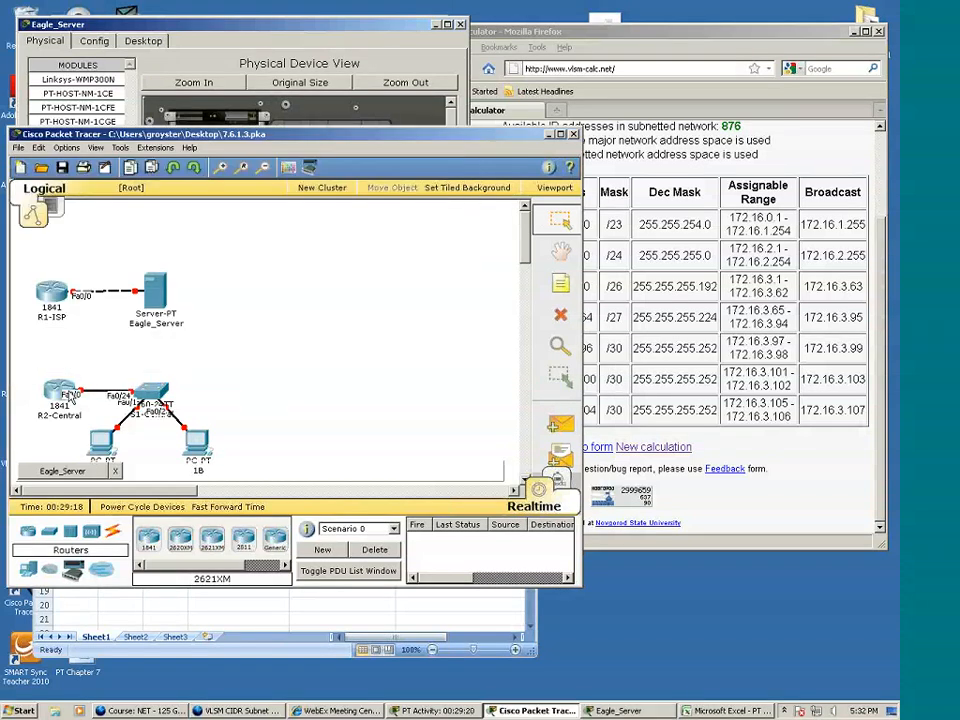
click(157, 508)
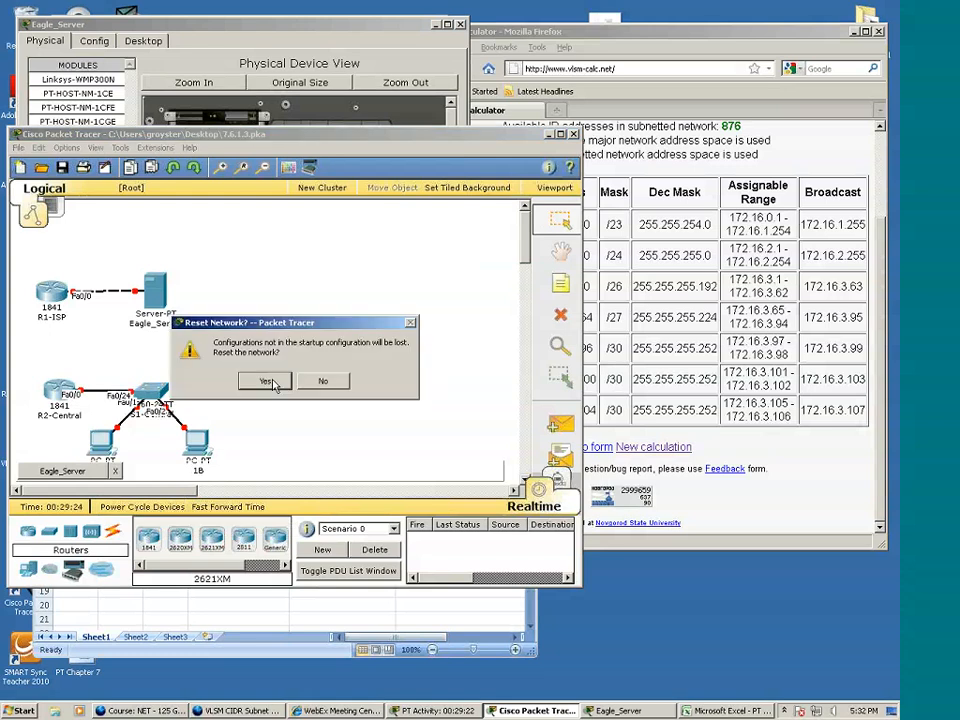
click(272, 383)
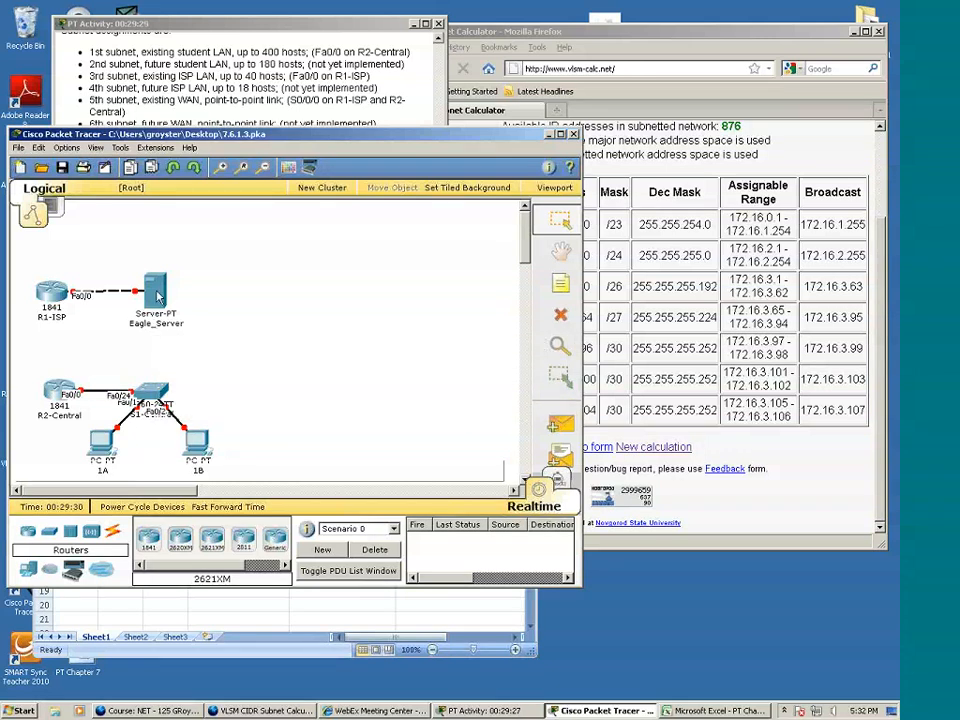
Reopen Eagle_Server, power it on in its physical device view and open its configuration settings
click(156, 296)
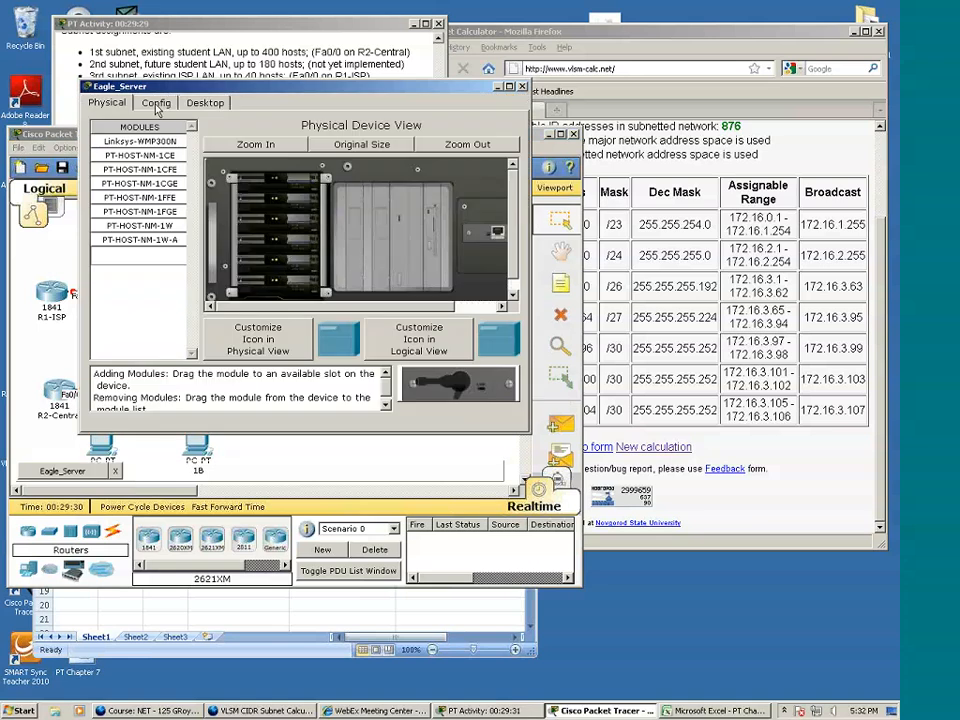
click(156, 104)
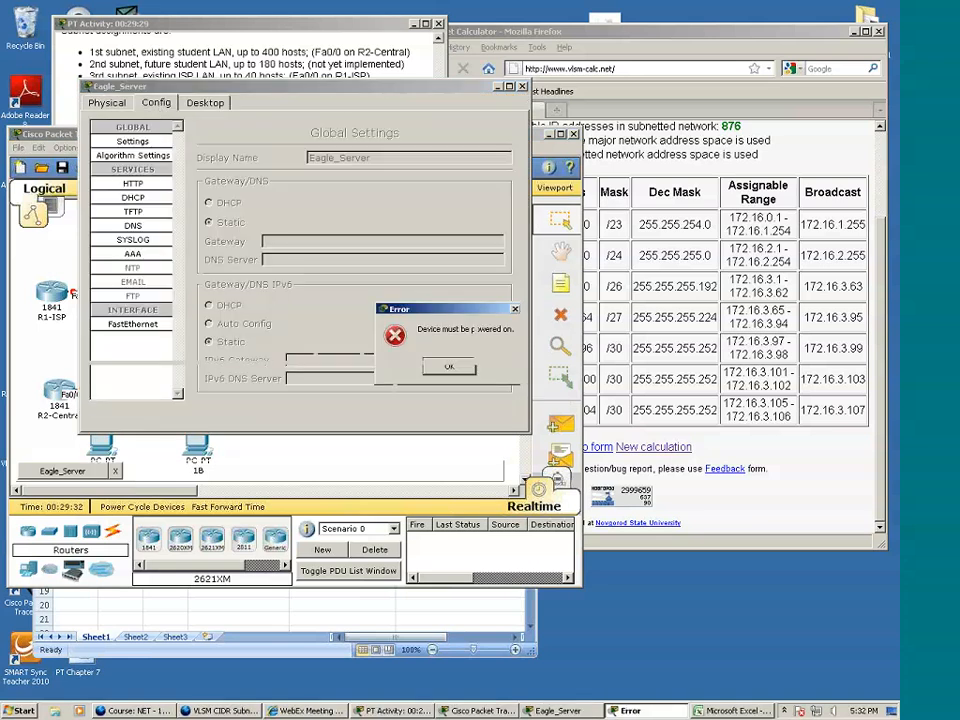
key(Return)
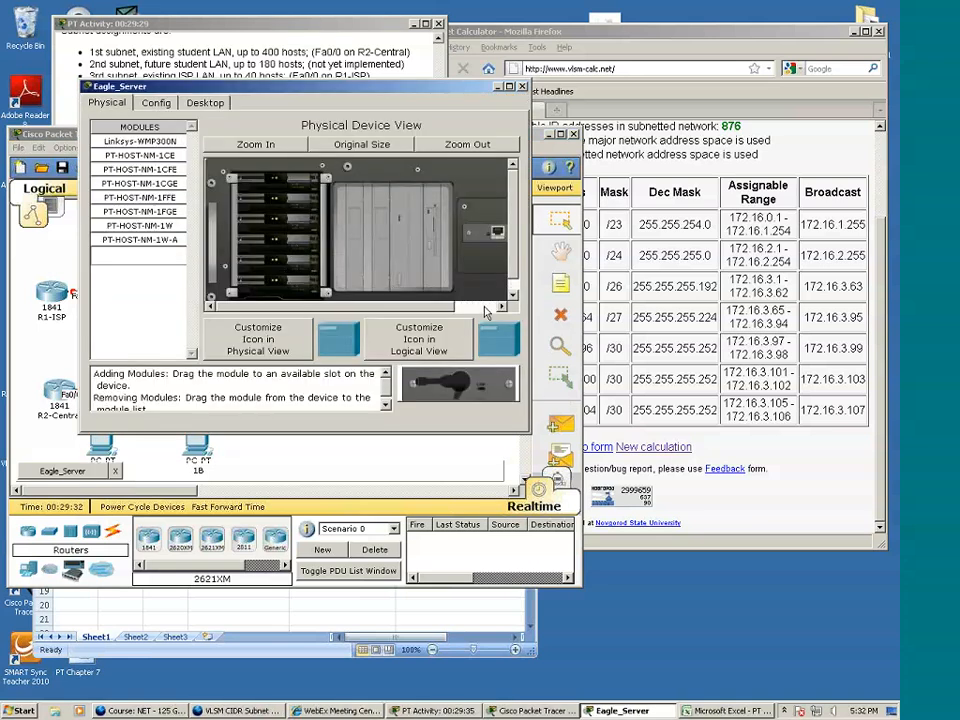
drag(362, 308, 470, 293)
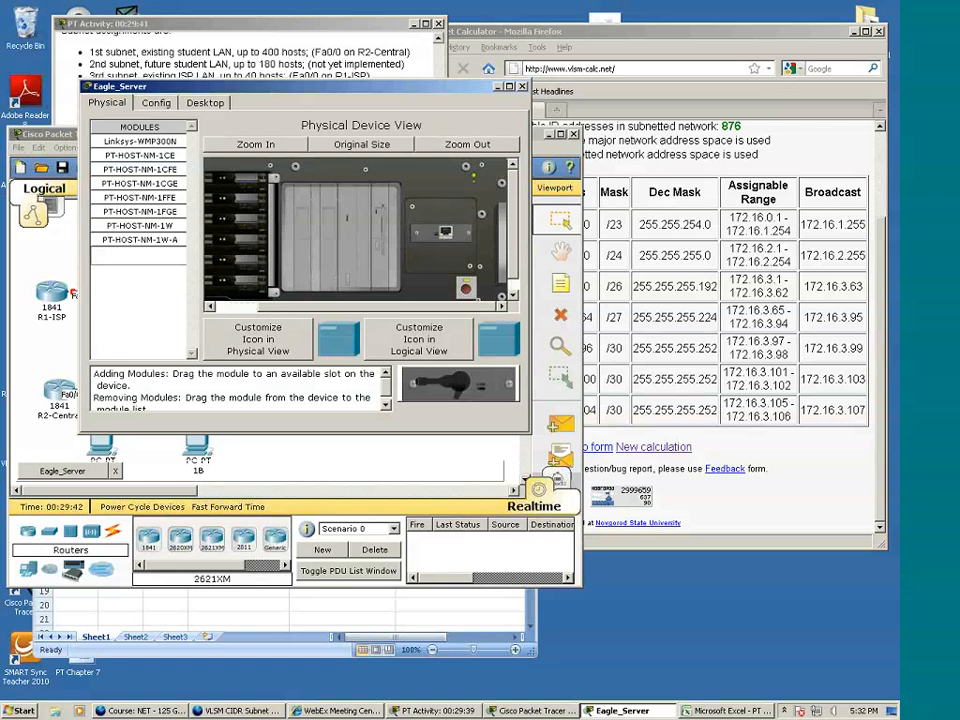
click(155, 102)
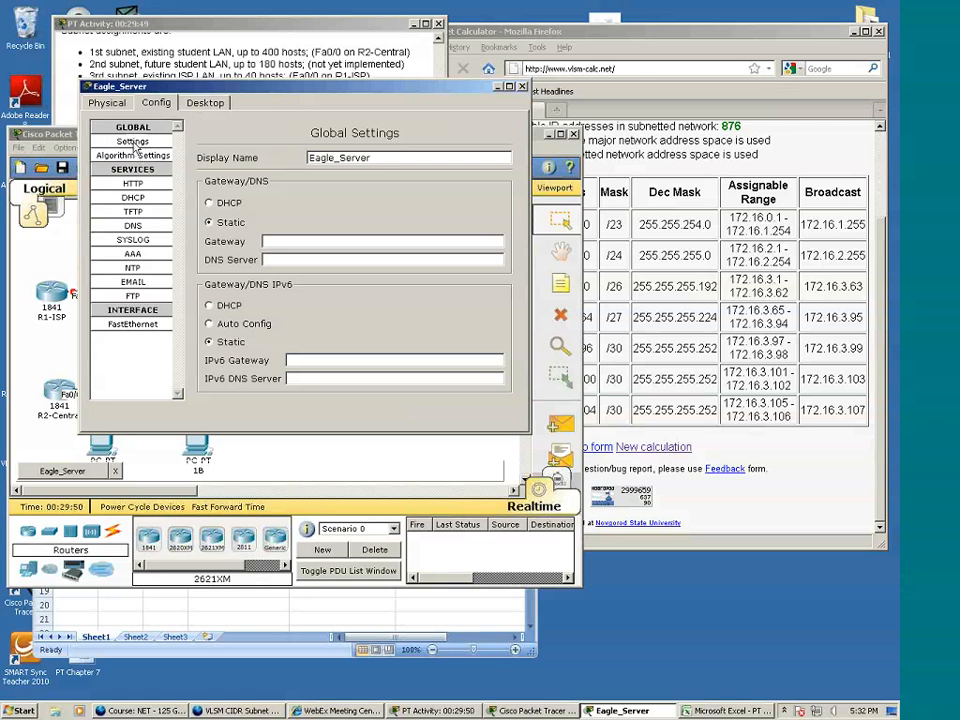
Set Eagle_Server's FastEthernet interface to IP address 172.16.3.61 with subnet mask 255.255.255.192 and turn its port on
click(141, 326)
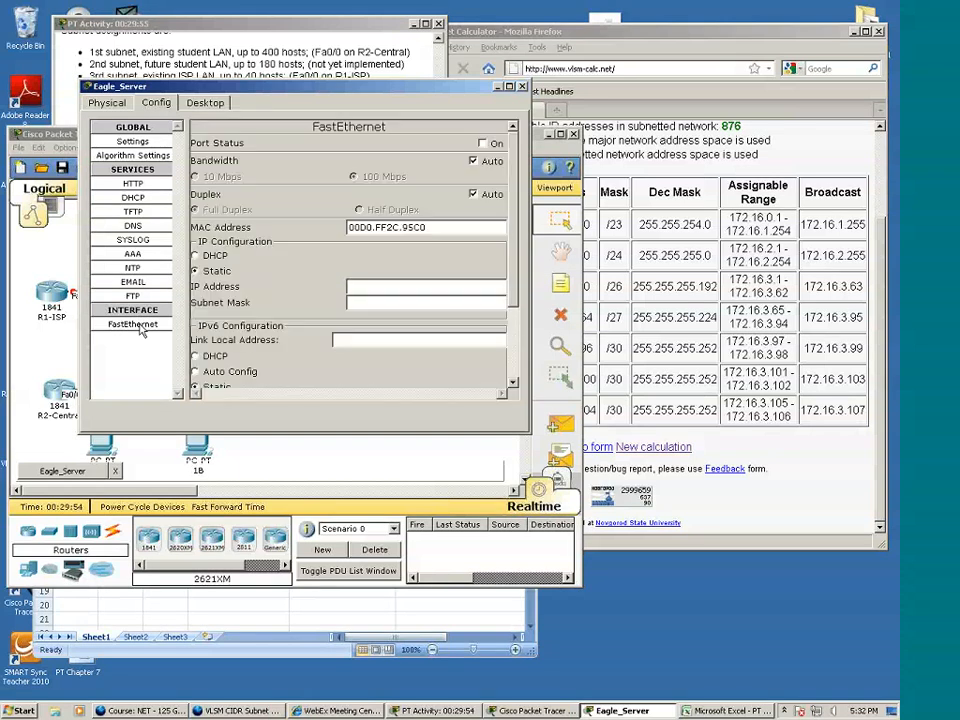
click(372, 289)
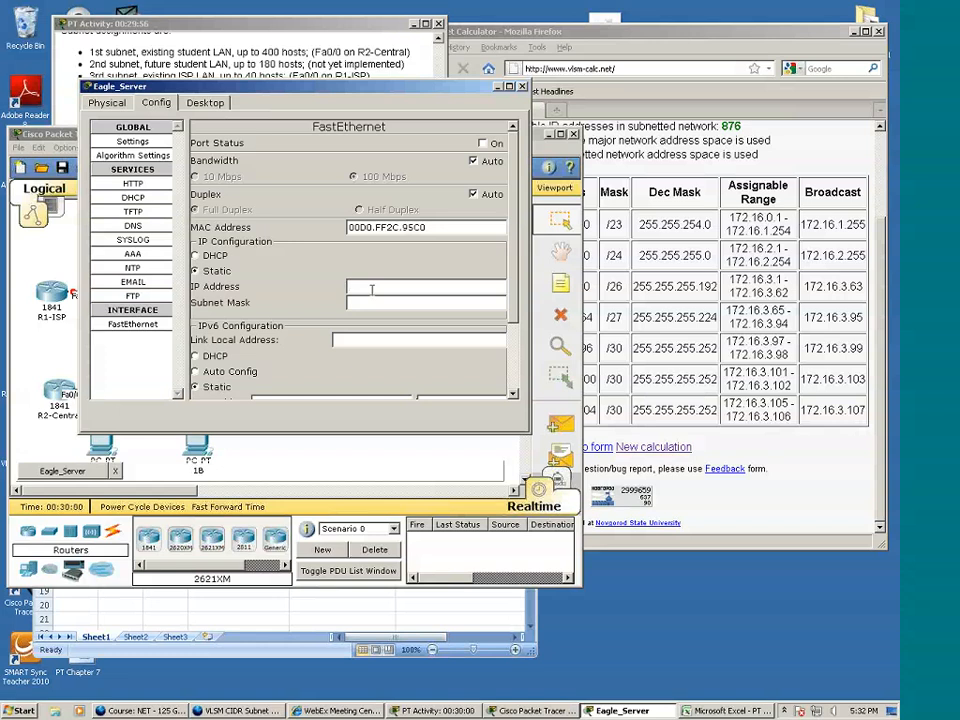
text(172.16.3.61)
click(404, 301)
drag(403, 301, 388, 301)
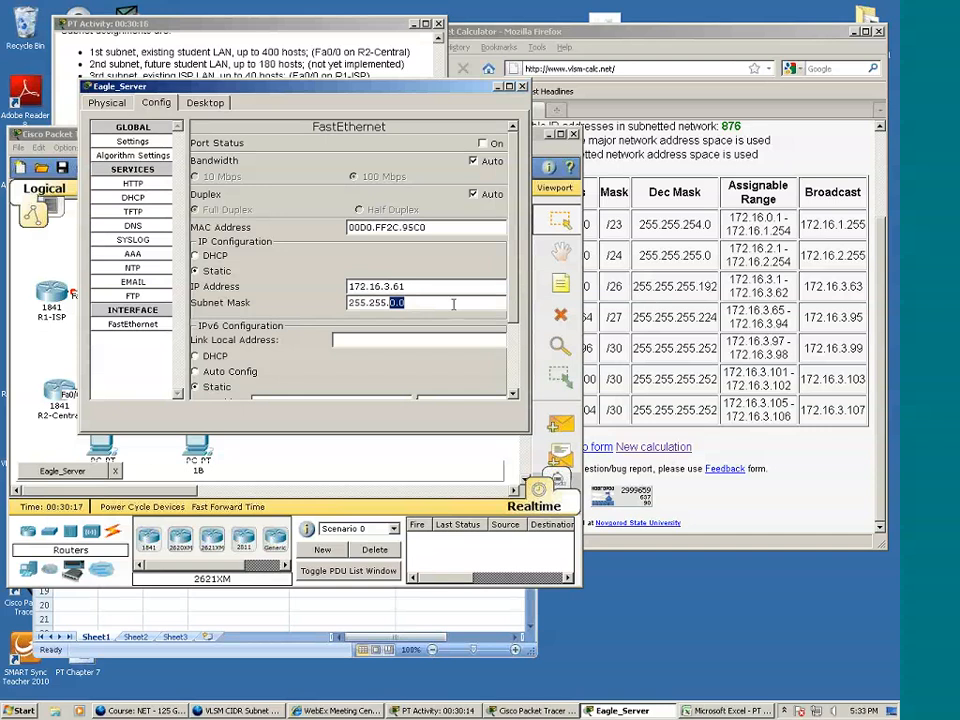
text(255.192)
click(484, 144)
click(848, 648)
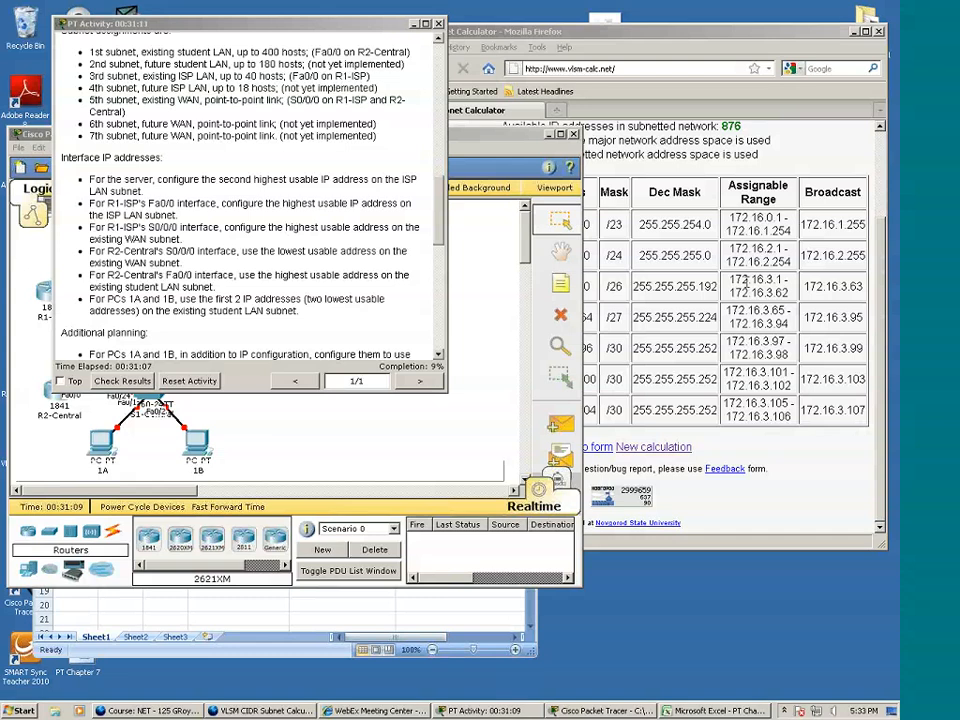
Look up the highest assignable address of the 3rd subnet in the calculator and return to the Excel addressing table
click(746, 284)
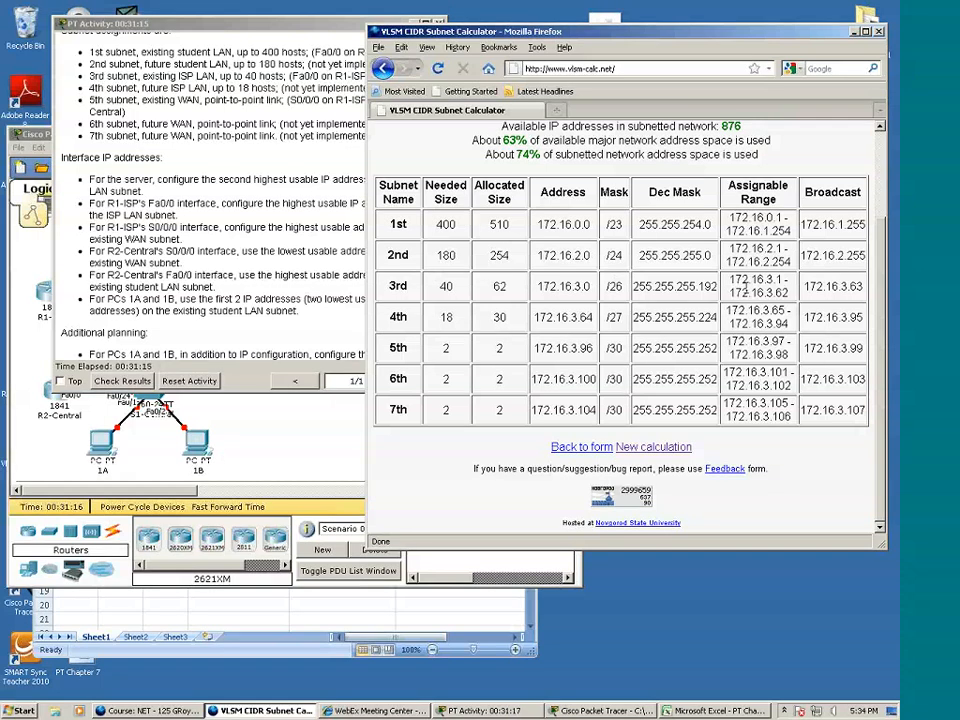
drag(774, 292, 790, 300)
click(260, 617)
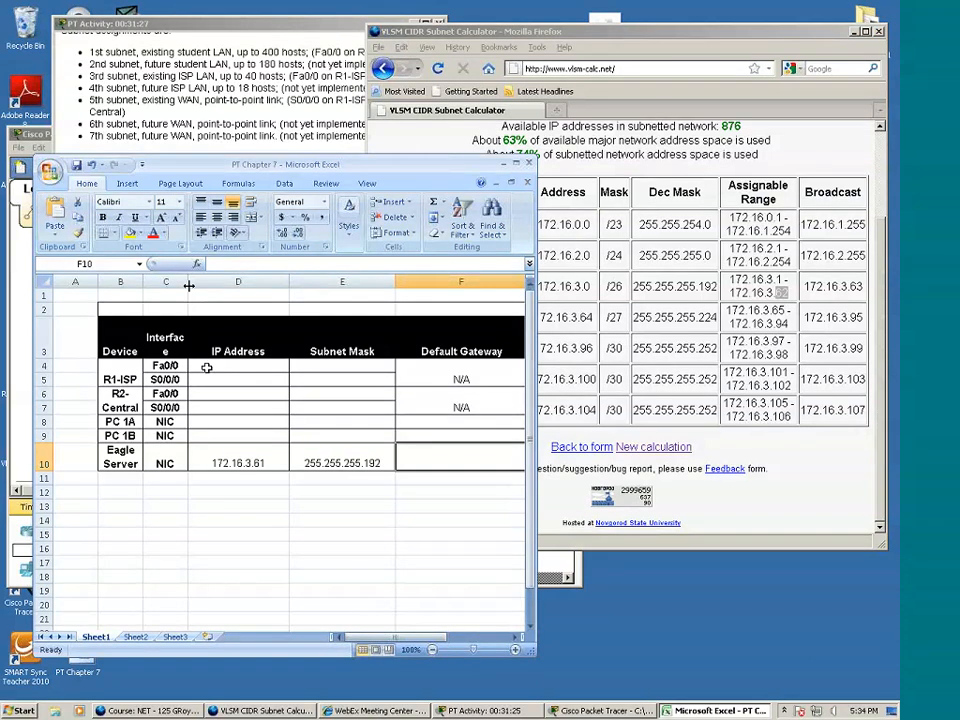
Widen the Interface column in the addressing table and enter 172.16.3.62 as the IP address for R1-ISP's Fa0/0
drag(188, 285, 201, 284)
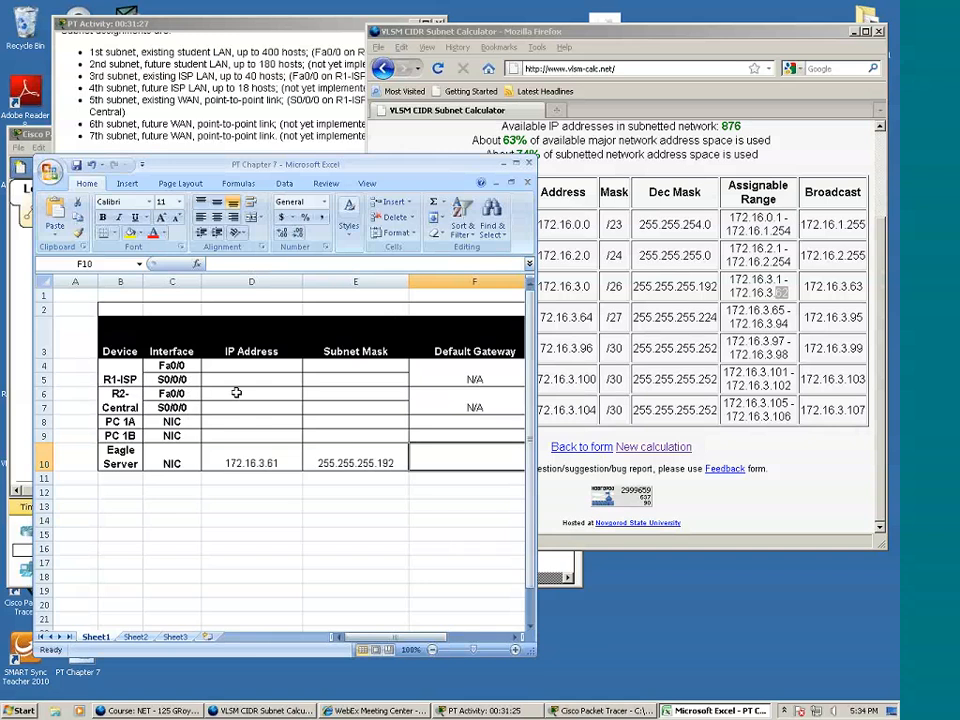
click(235, 370)
text(172)
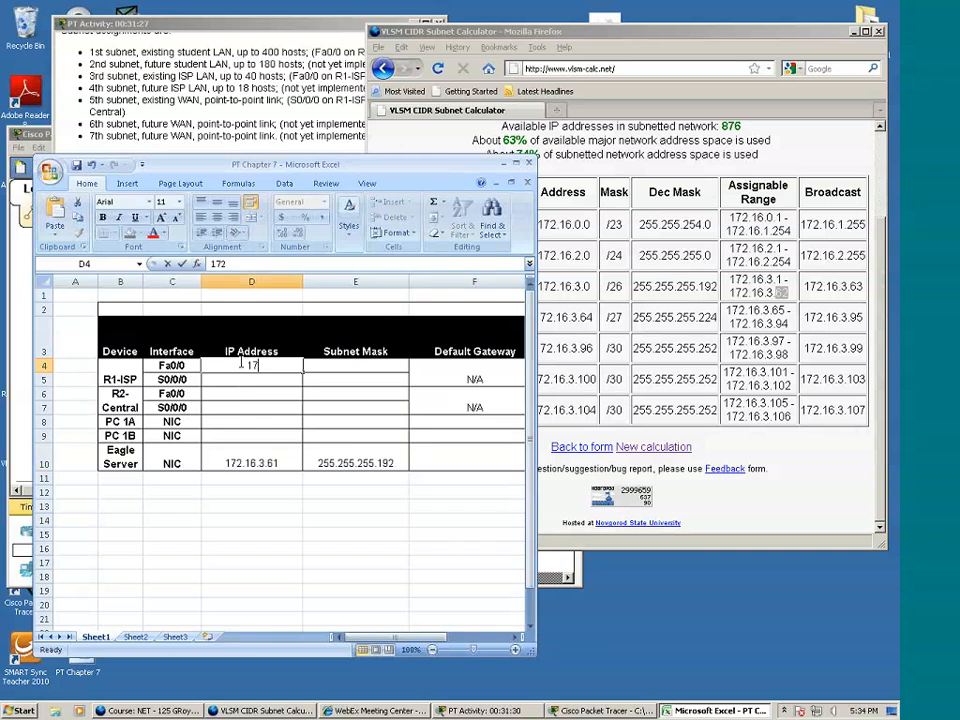
text(.16.3)
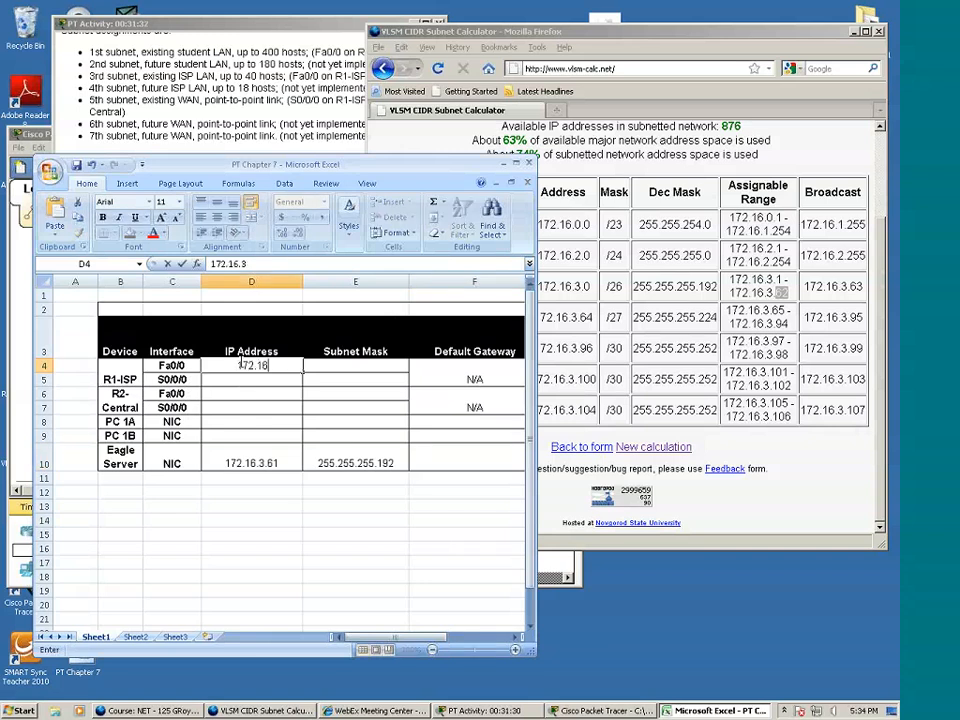
text(.62)
Enter 255.255.255.192 as the subnet mask for R1-ISP's Fa0/0 in the addressing table
click(368, 365)
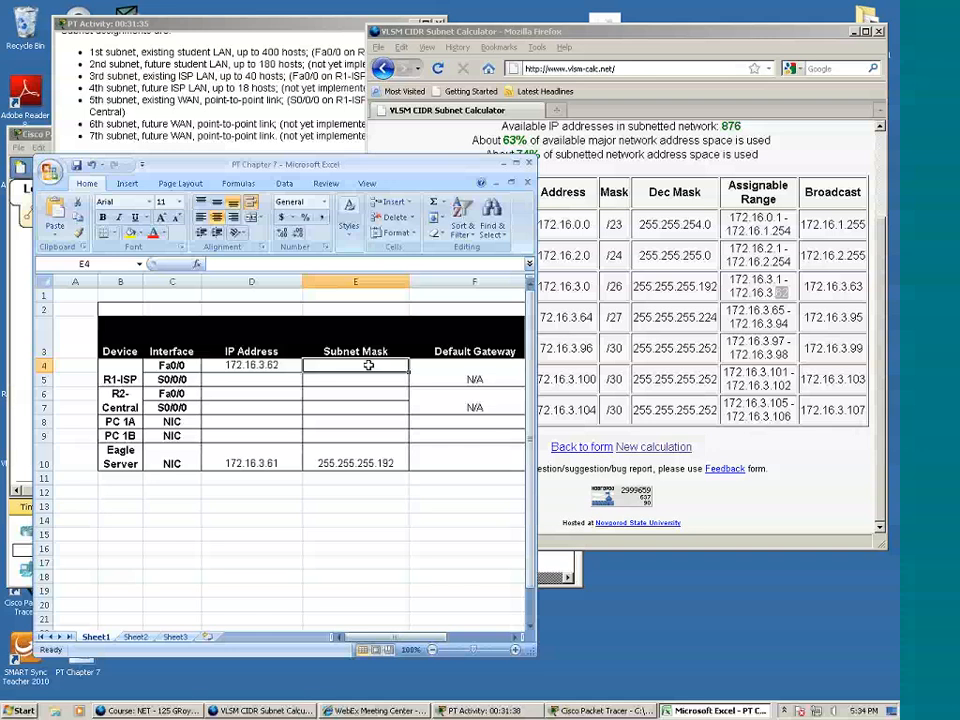
text(17)
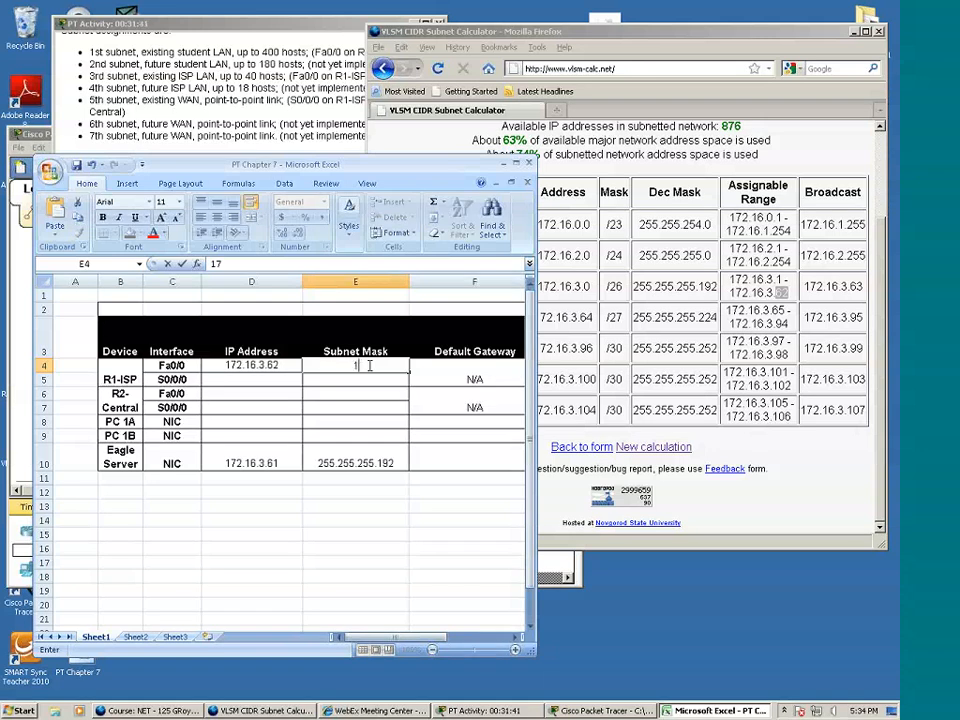
text(255.255.255)
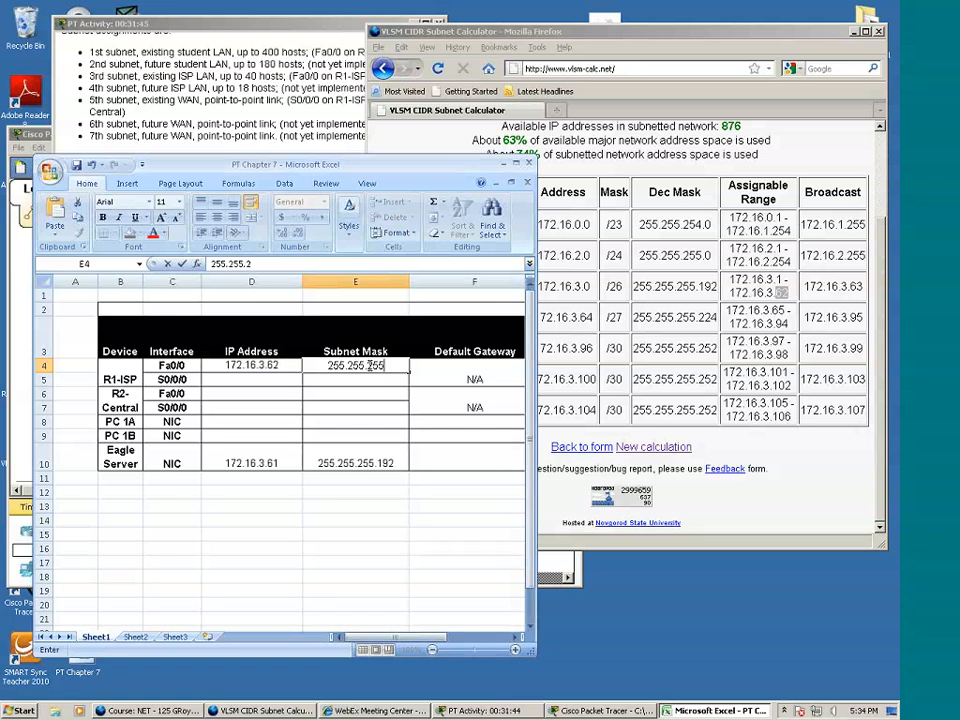
text(3.)
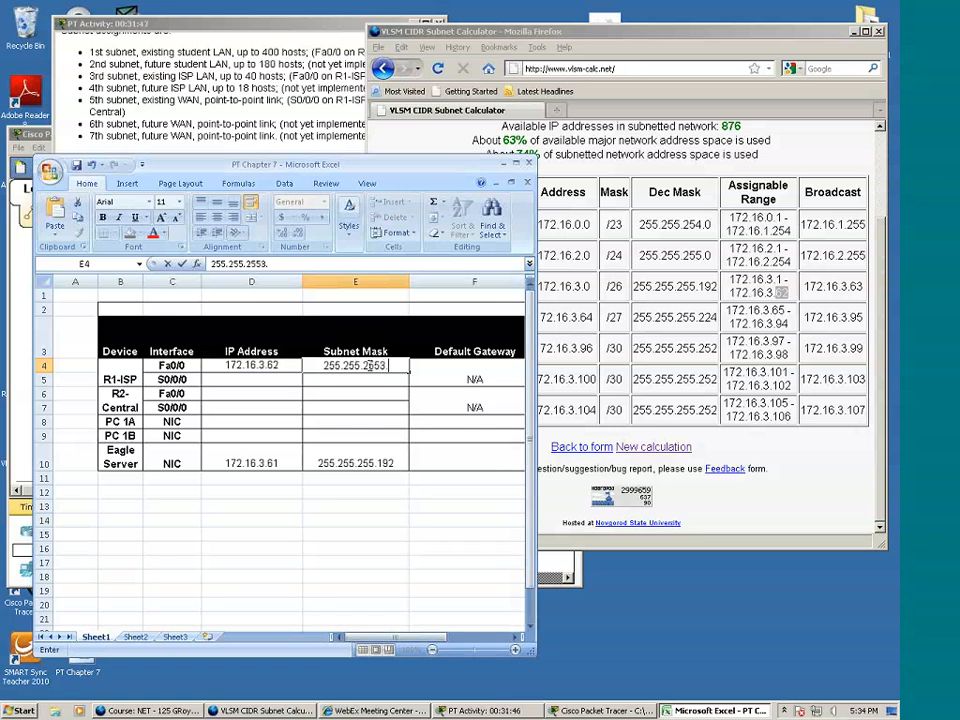
key(BackSpace)
key(BackSpace)
text(.192)
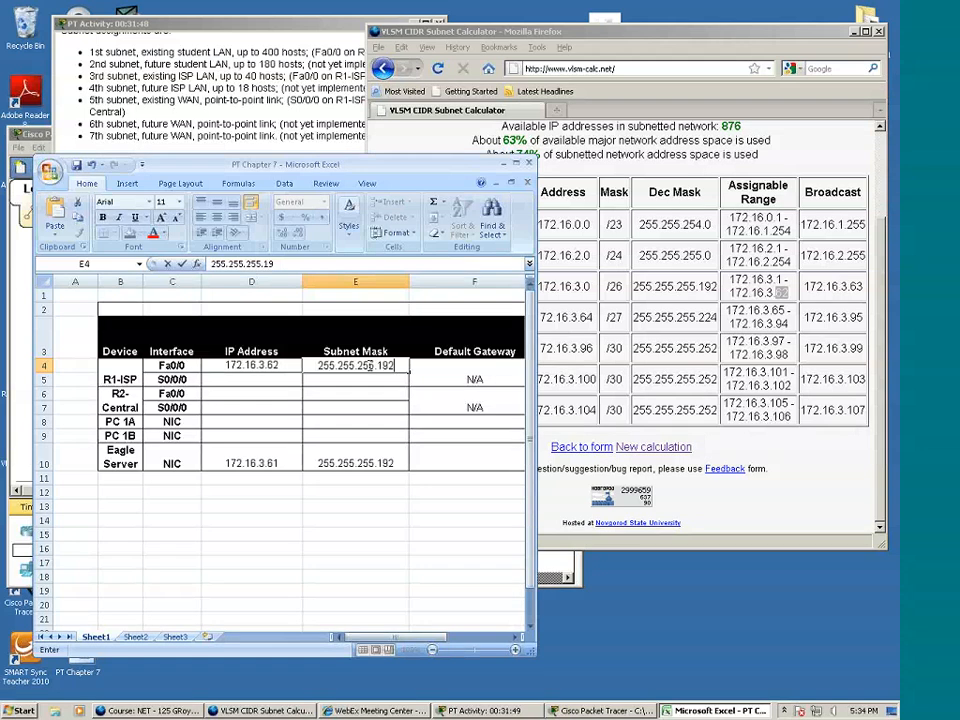
key(Return)
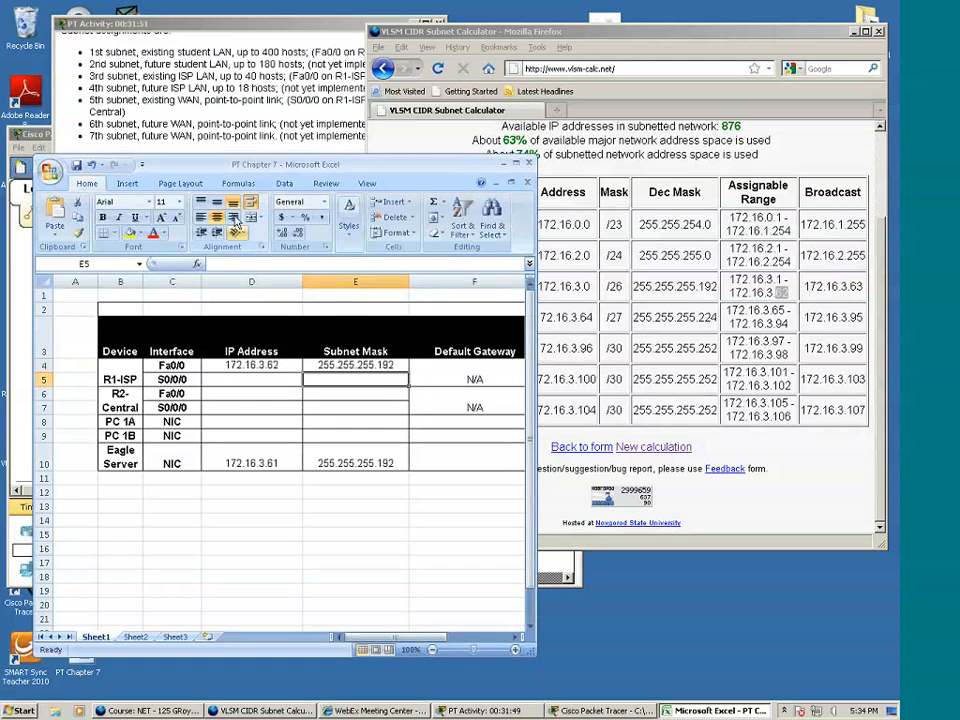
Switch to Packet Tracer and set R1-ISP's FastEthernet0/0 to IP address 172.16.3.62 with subnet mask 255.255.255.192, closing the device window
click(22, 298)
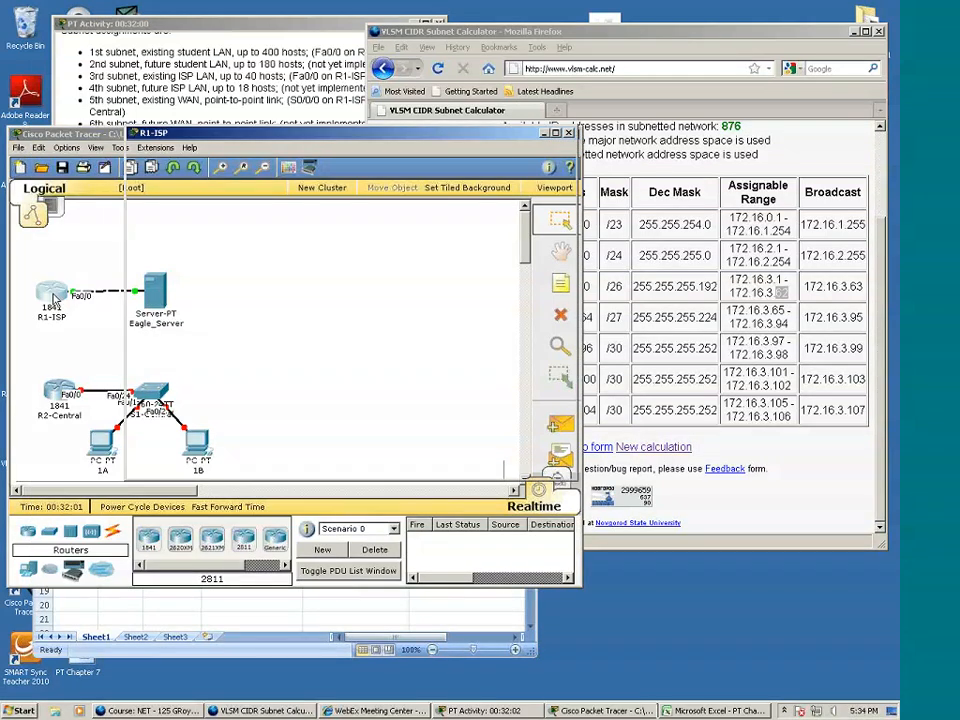
click(55, 298)
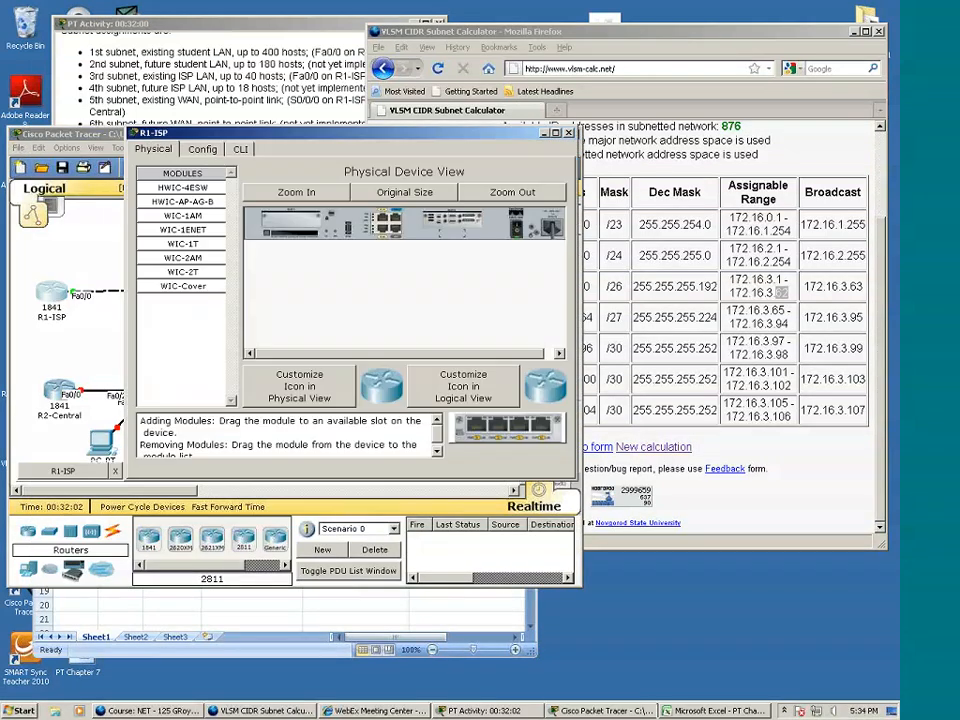
click(204, 150)
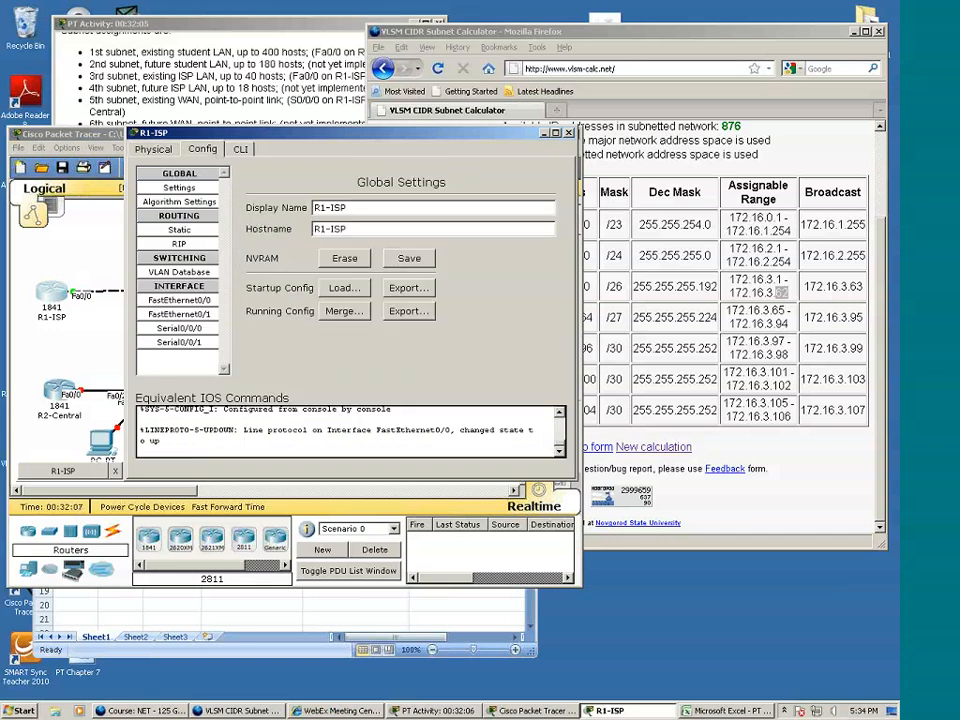
click(181, 301)
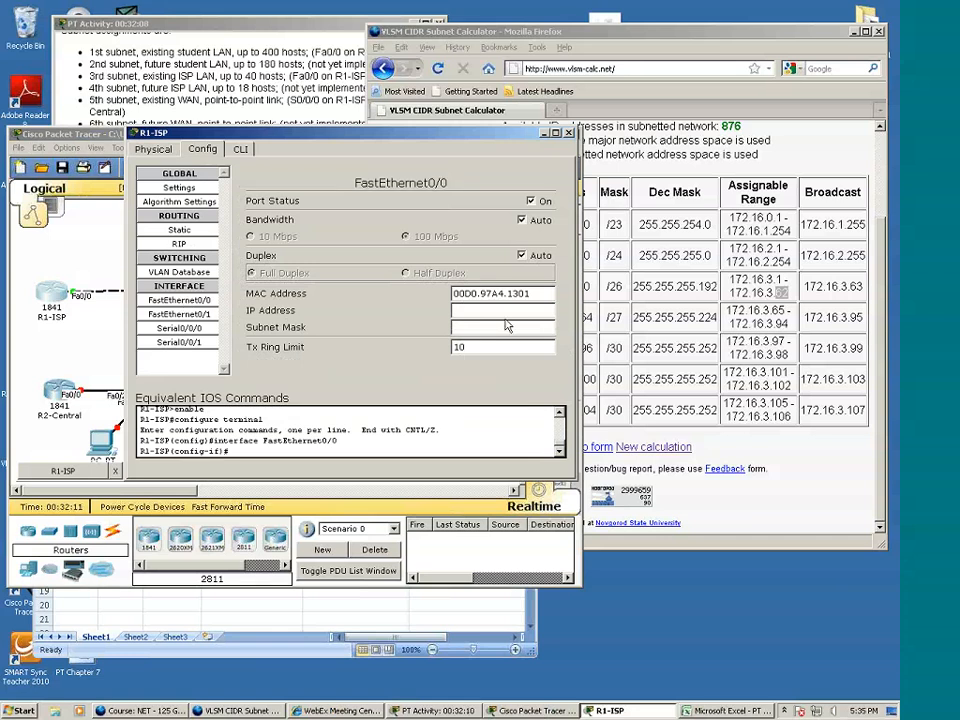
click(458, 310)
text(172.16.3.62)
click(496, 335)
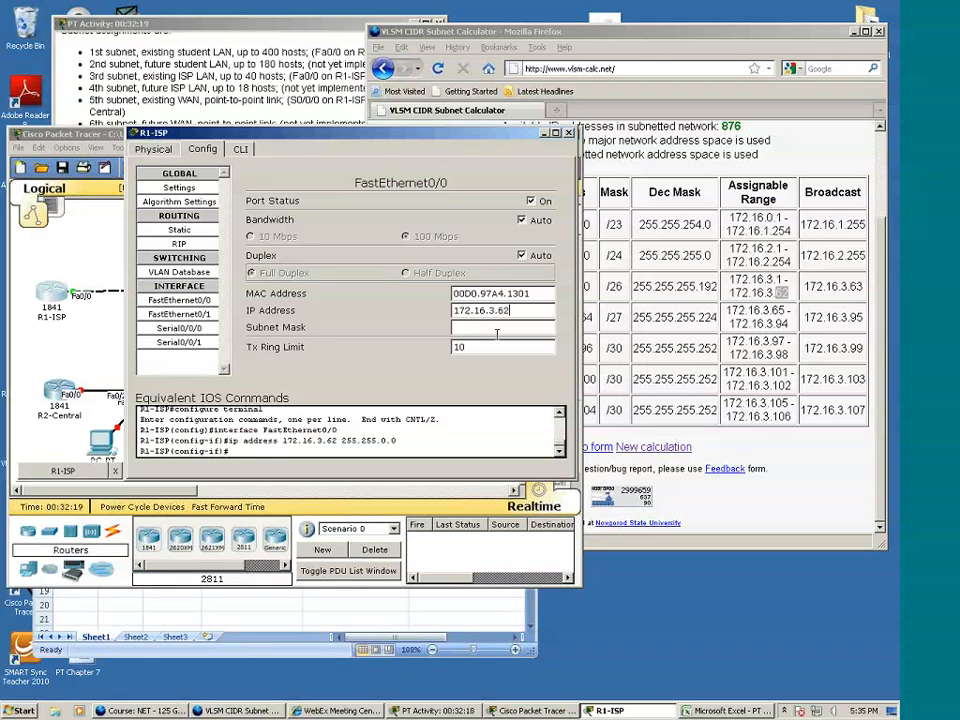
drag(496, 335, 563, 326)
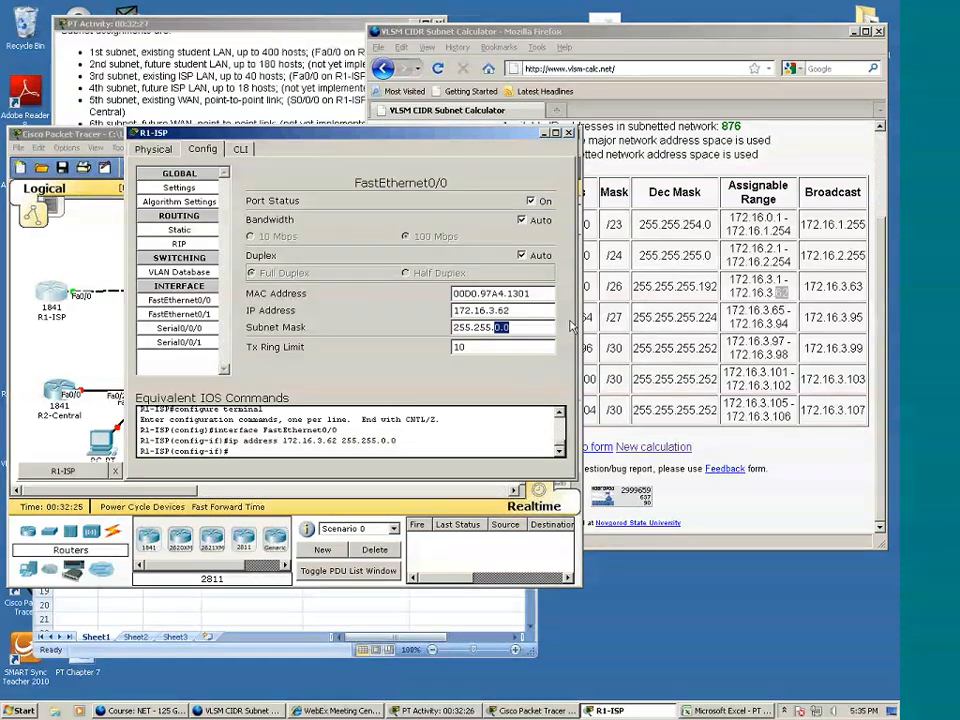
text(255.192)
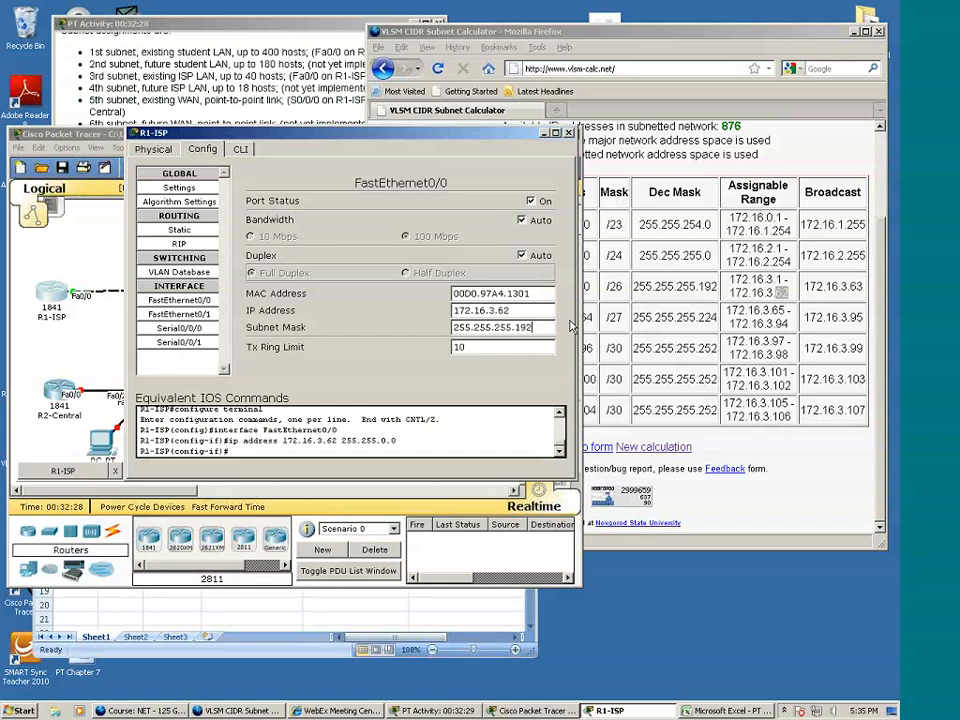
click(484, 204)
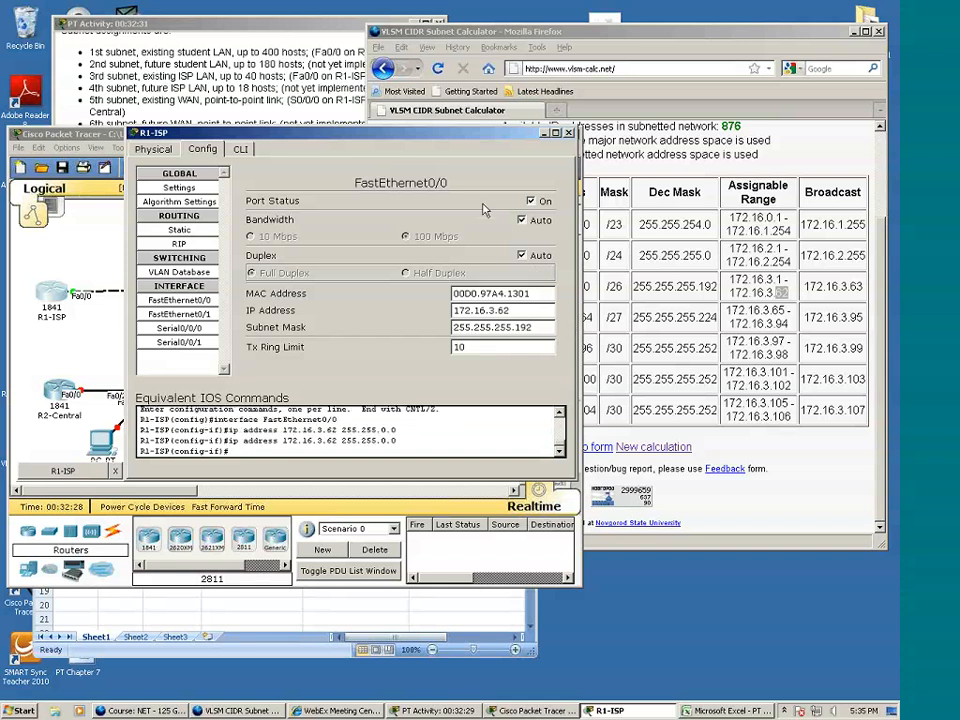
click(569, 133)
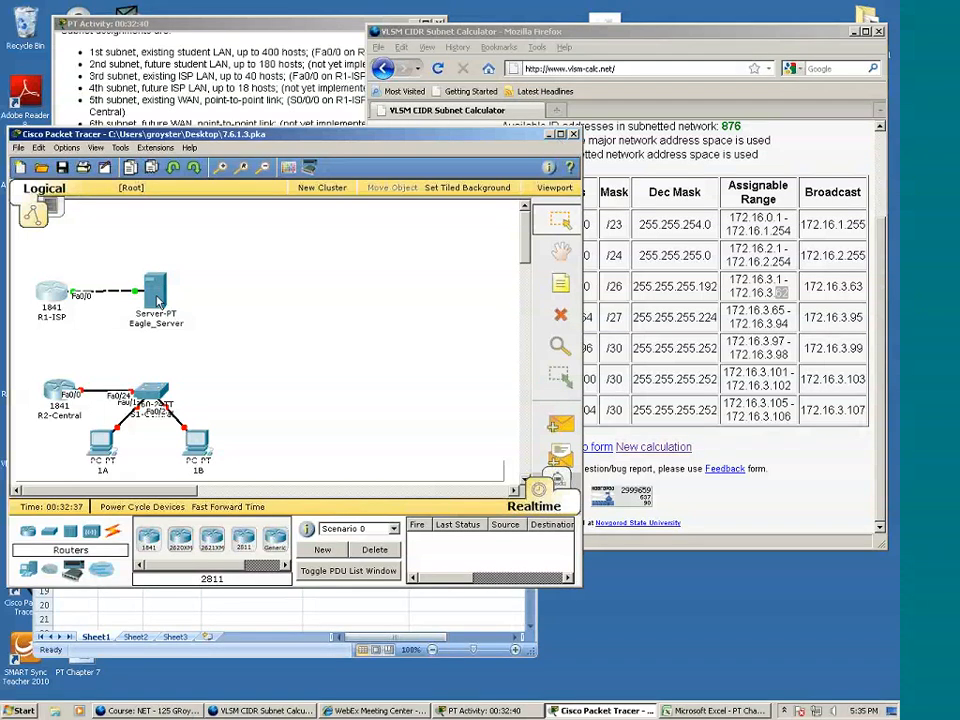
Return to the Excel addressing table and copy R1-ISP's Fa0/0 IP address into Eagle Server's Default Gateway cell
mouse_move(55, 300)
mouse_move(152, 300)
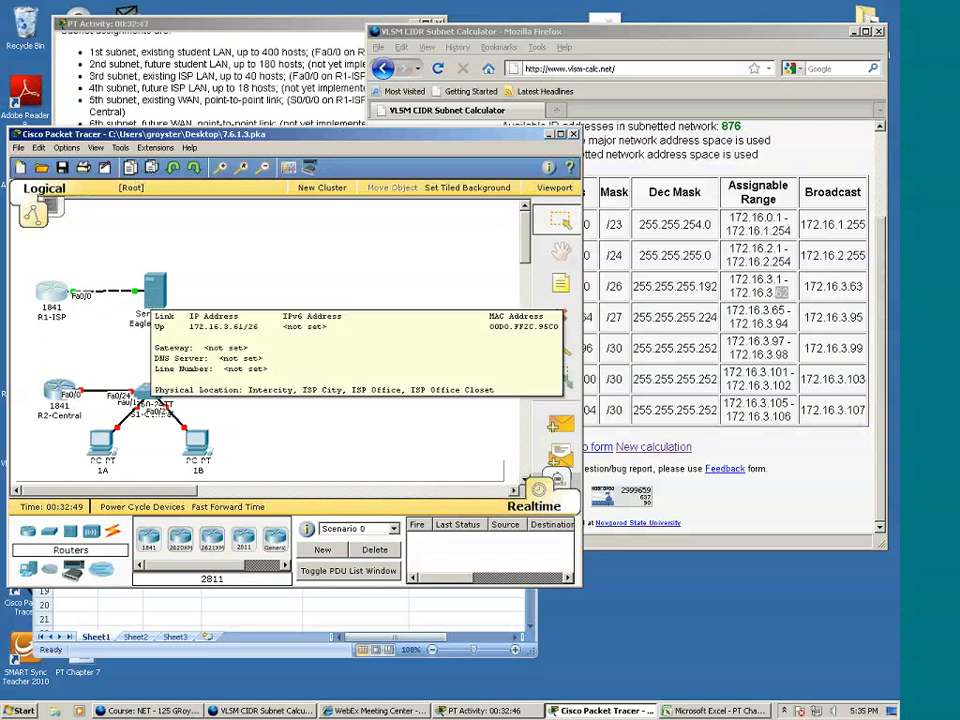
key(alt+Tab)
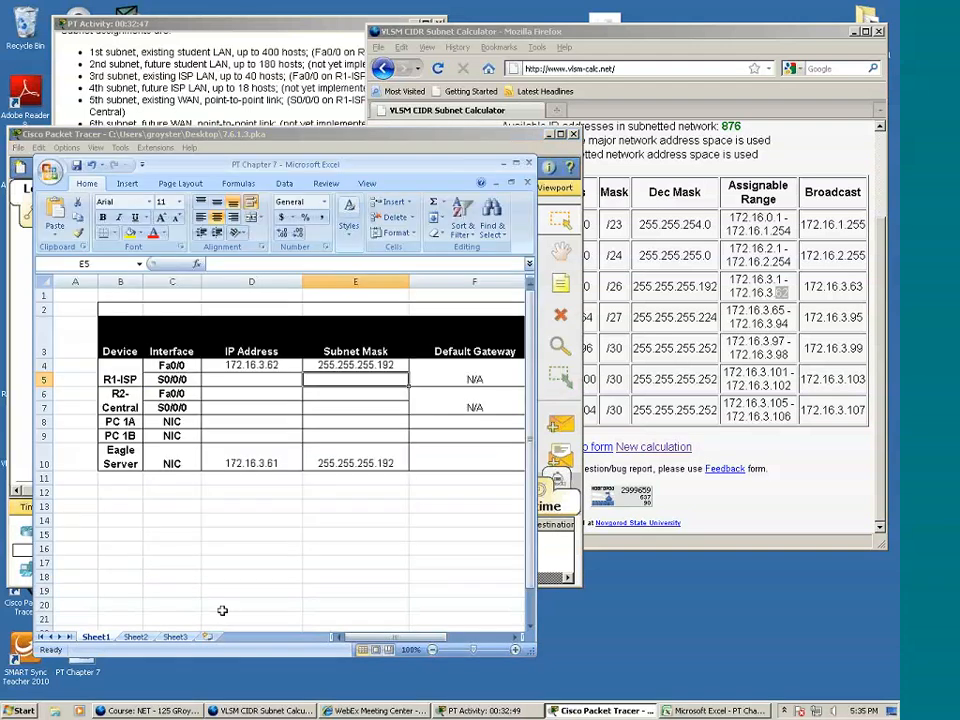
click(439, 457)
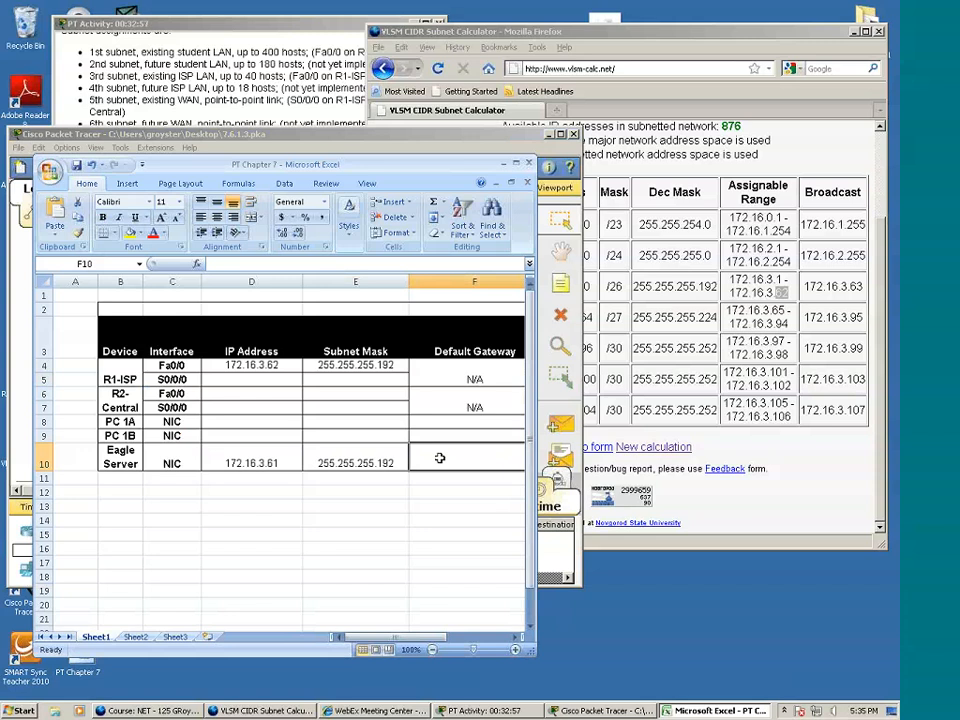
click(242, 365)
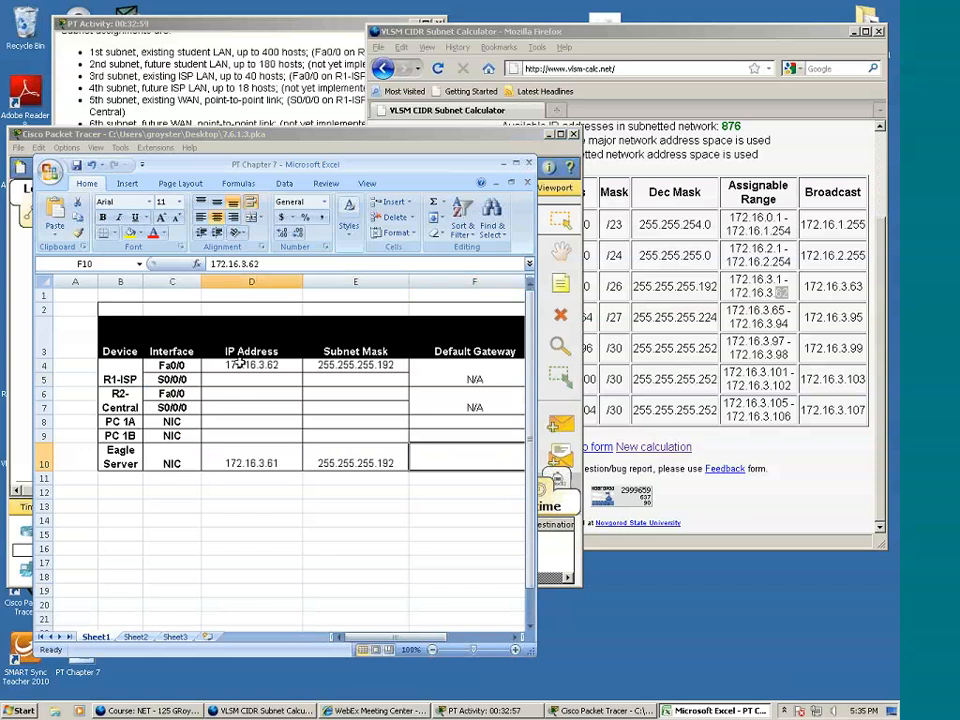
right_click(245, 365)
click(285, 392)
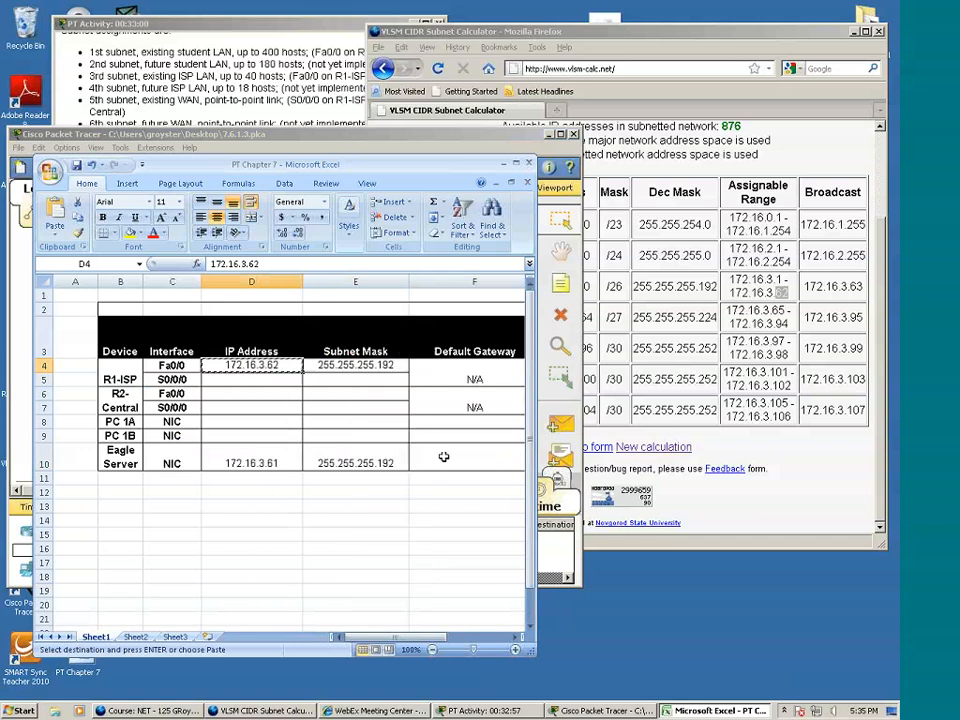
right_click(443, 457)
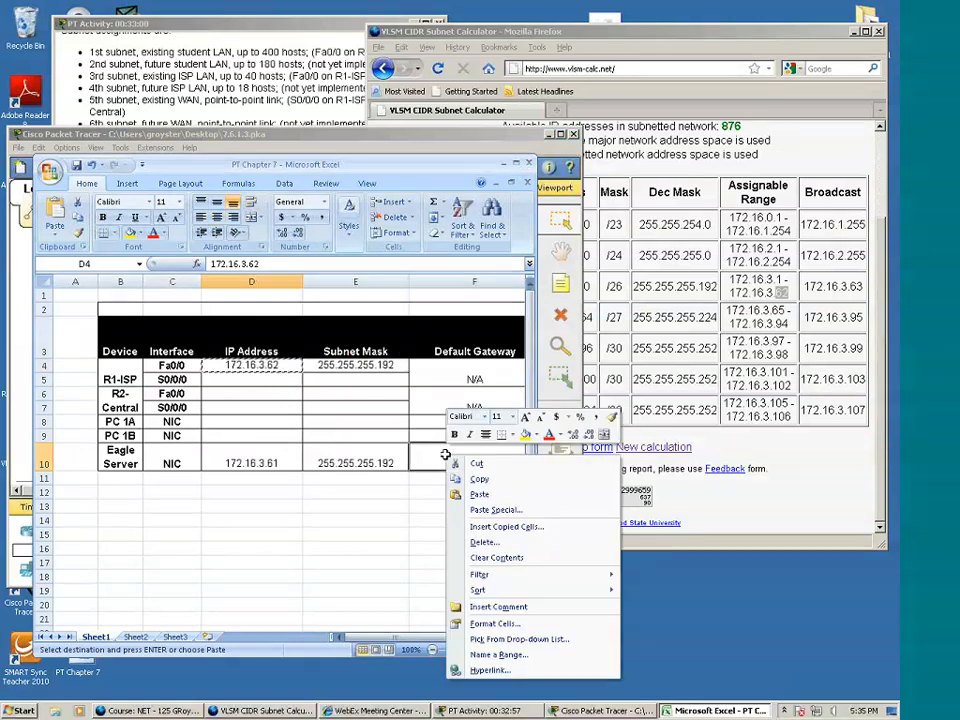
click(481, 496)
mouse_move(345, 637)
mouse_down()
mouse_move(432, 647)
mouse_move(362, 645)
mouse_up()
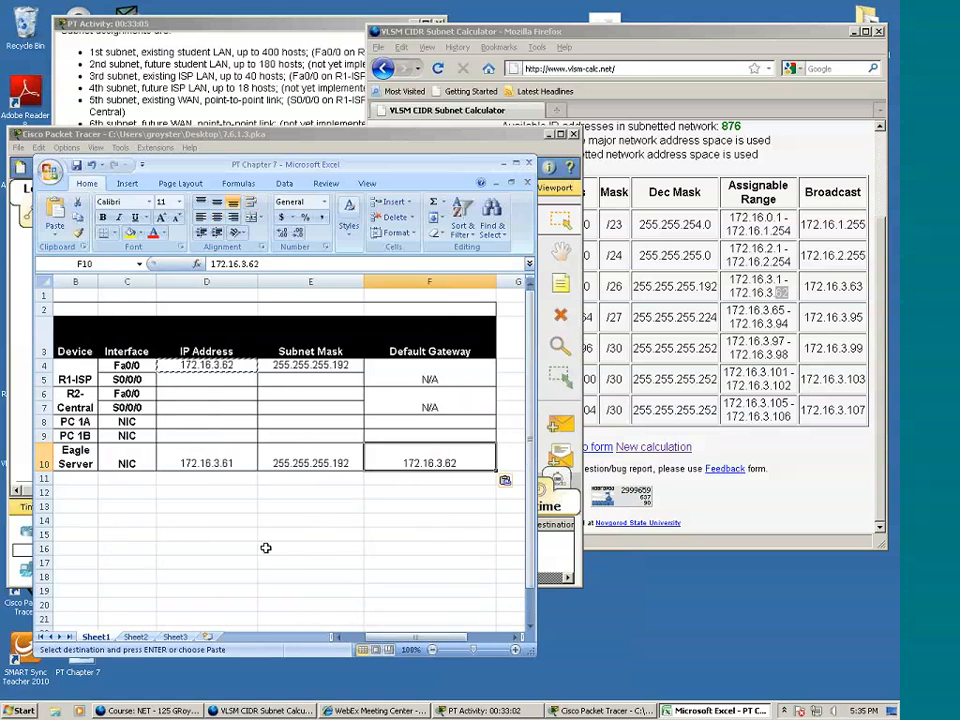
click(206, 491)
key(Escape)
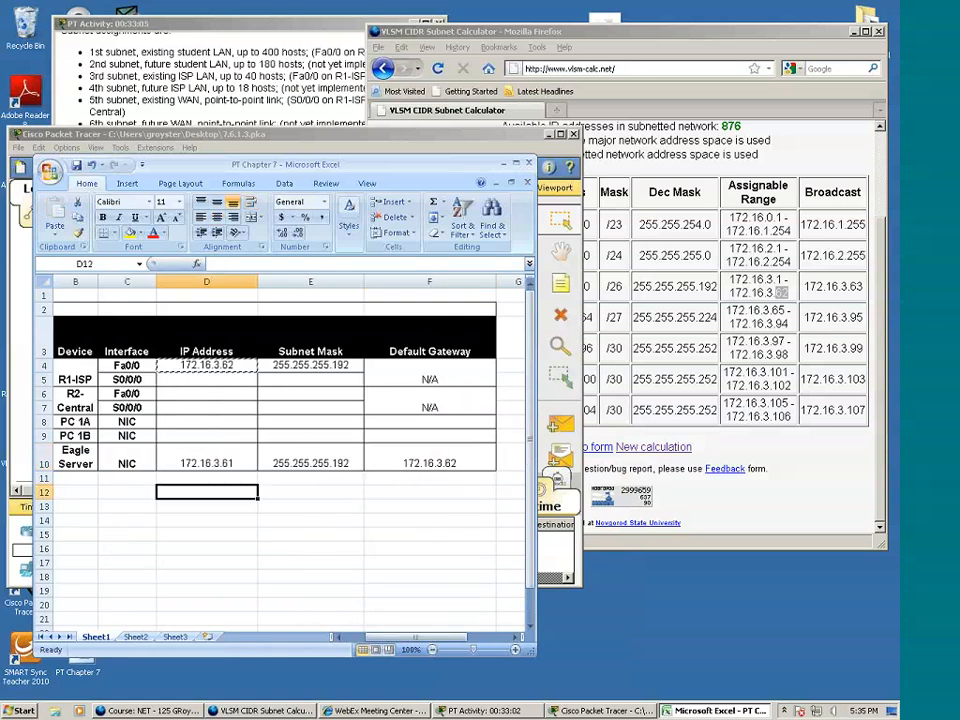
Switch to Packet Tracer and set Eagle_Server's default gateway to 172.16.3.62 in its IP configuration
click(24, 273)
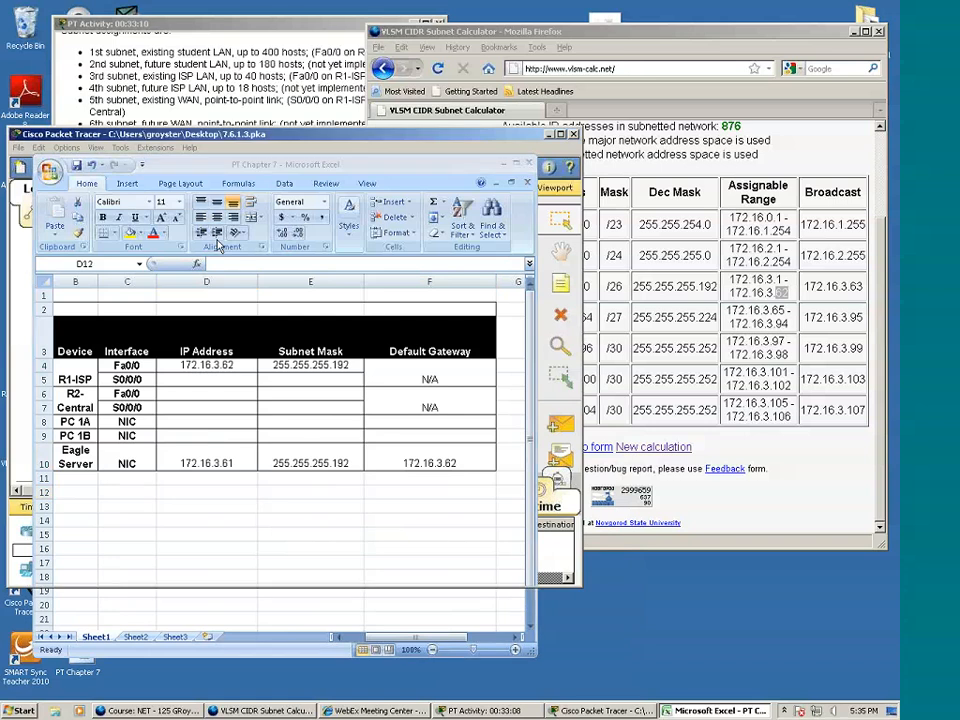
click(160, 300)
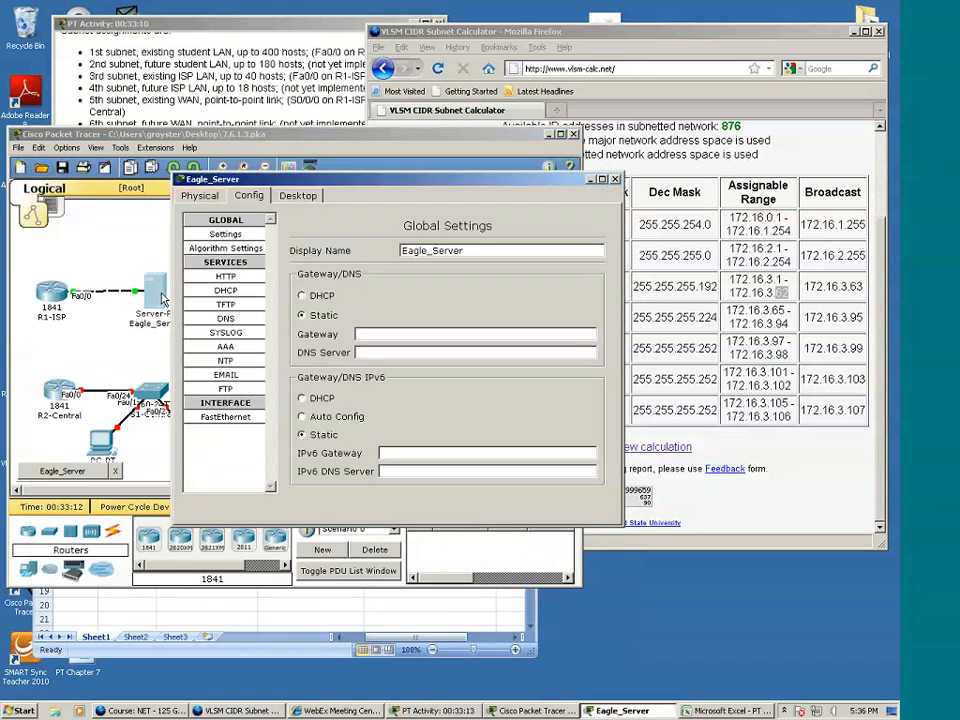
click(300, 196)
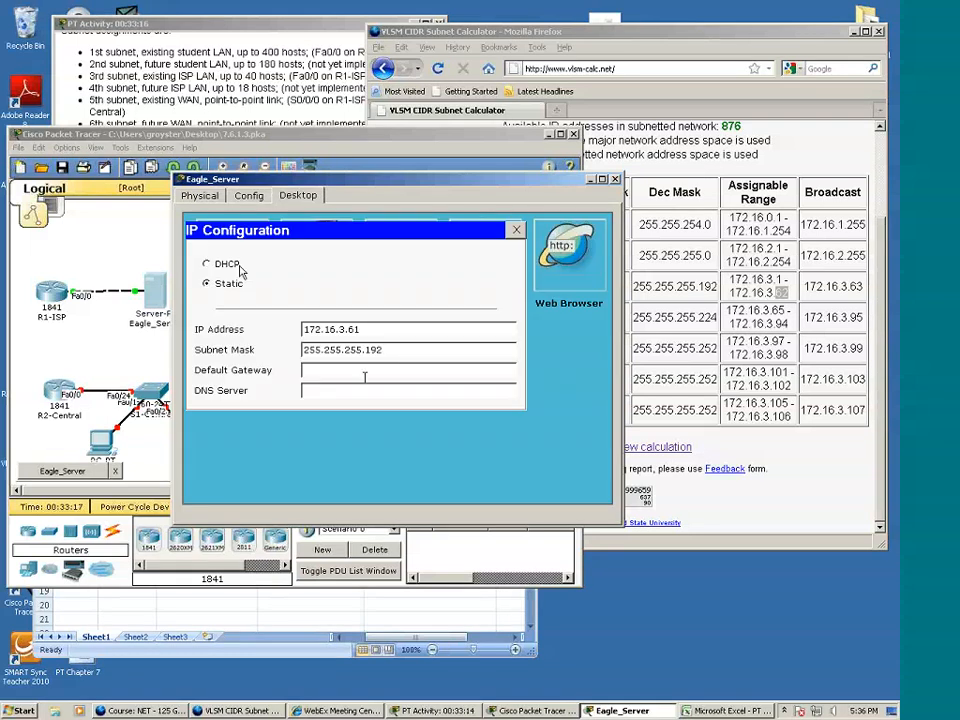
click(333, 369)
text(172.16.3.62)
click(516, 232)
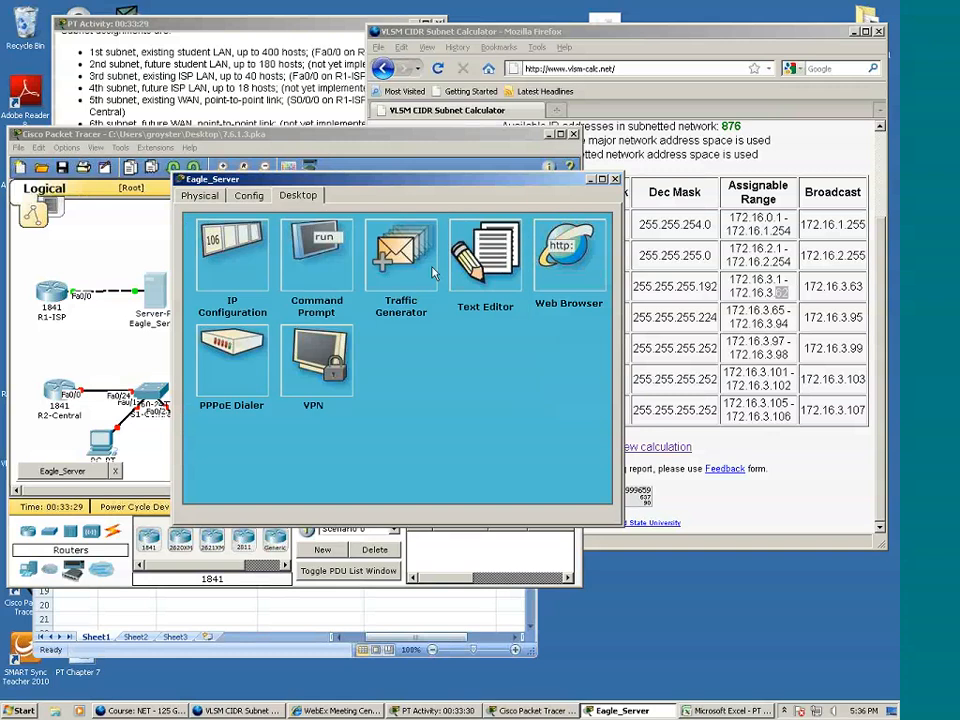
Ping 172.16.3.62 from Eagle_Server's command prompt to test the link to R1-ISP, closing the server window
click(318, 273)
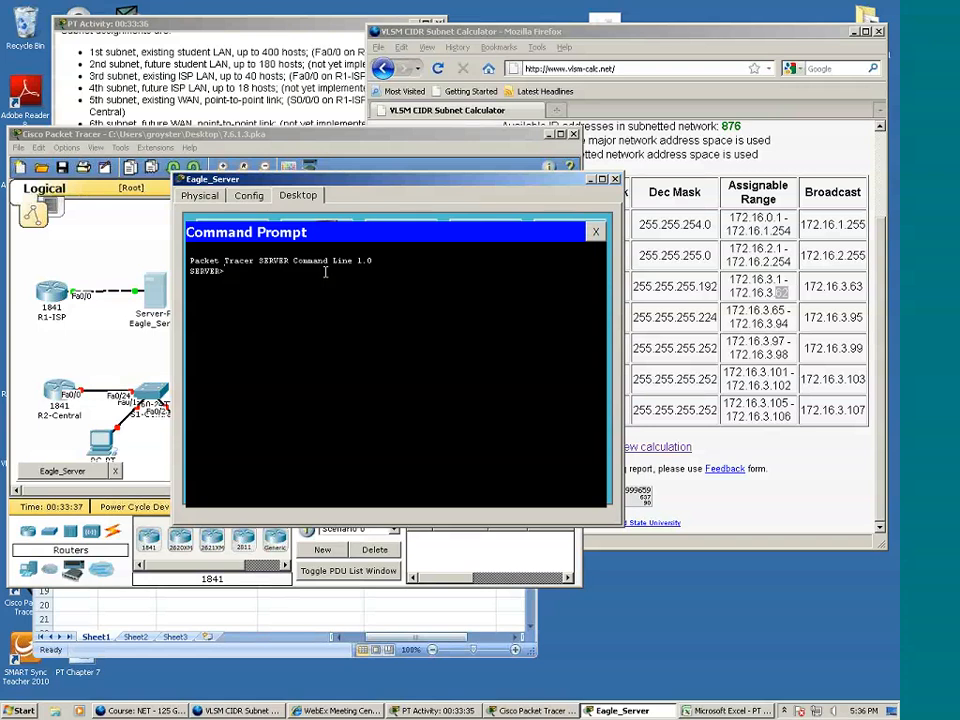
text(ping 172.16.3.62)
key(Return)
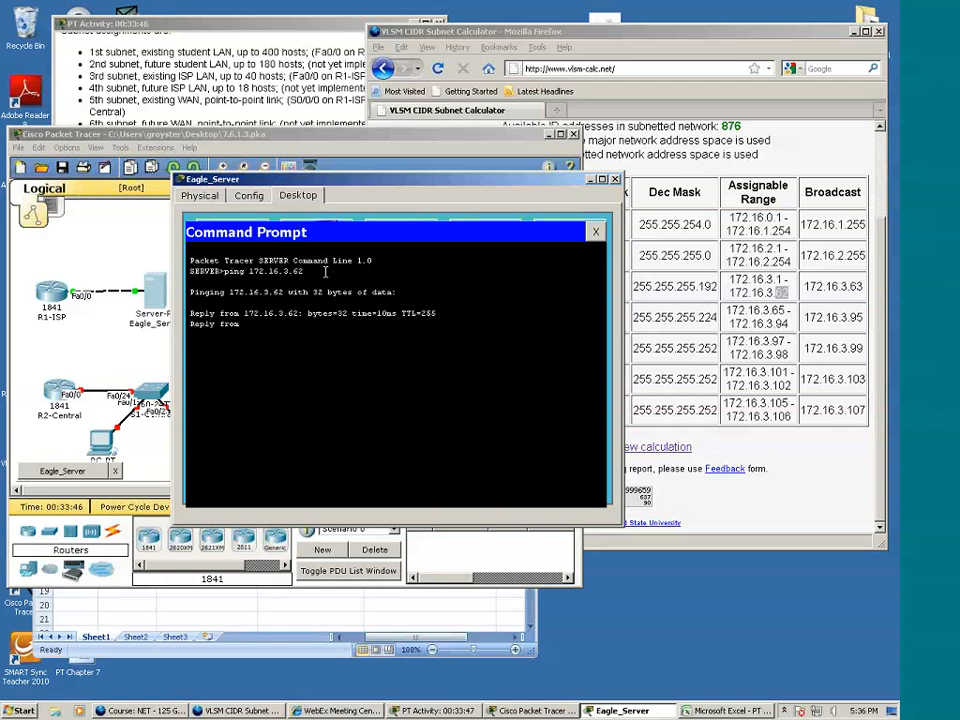
click(594, 233)
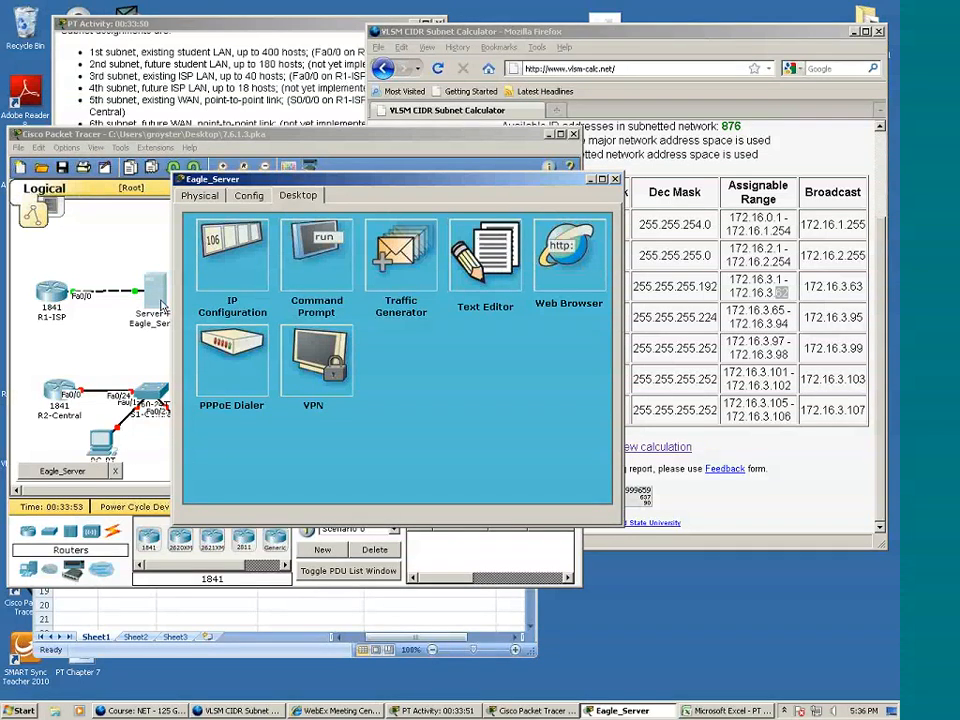
click(615, 179)
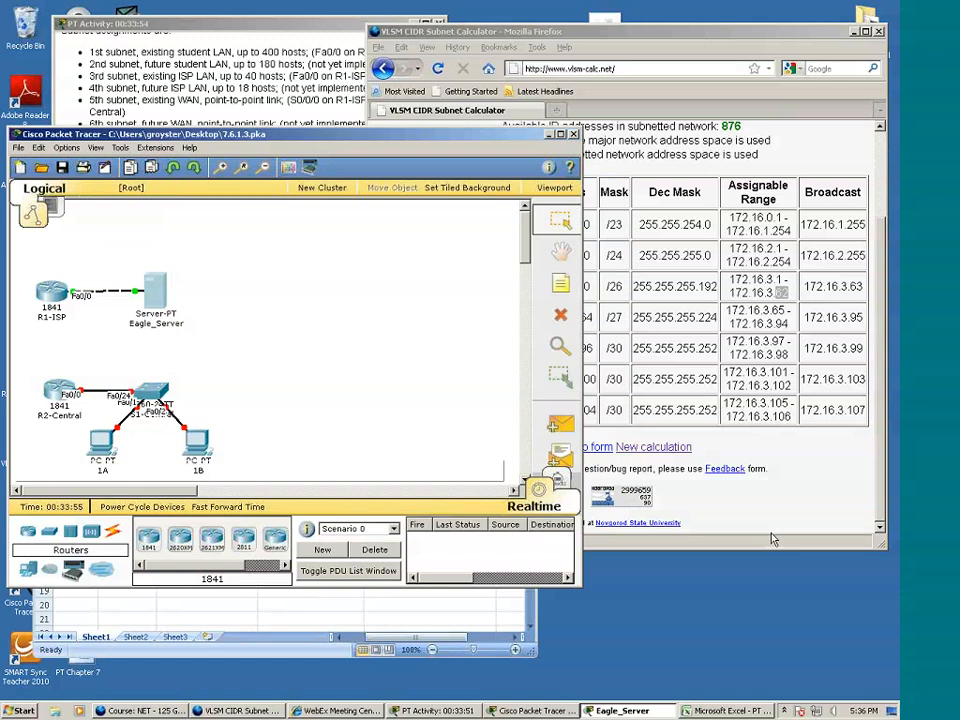
click(847, 642)
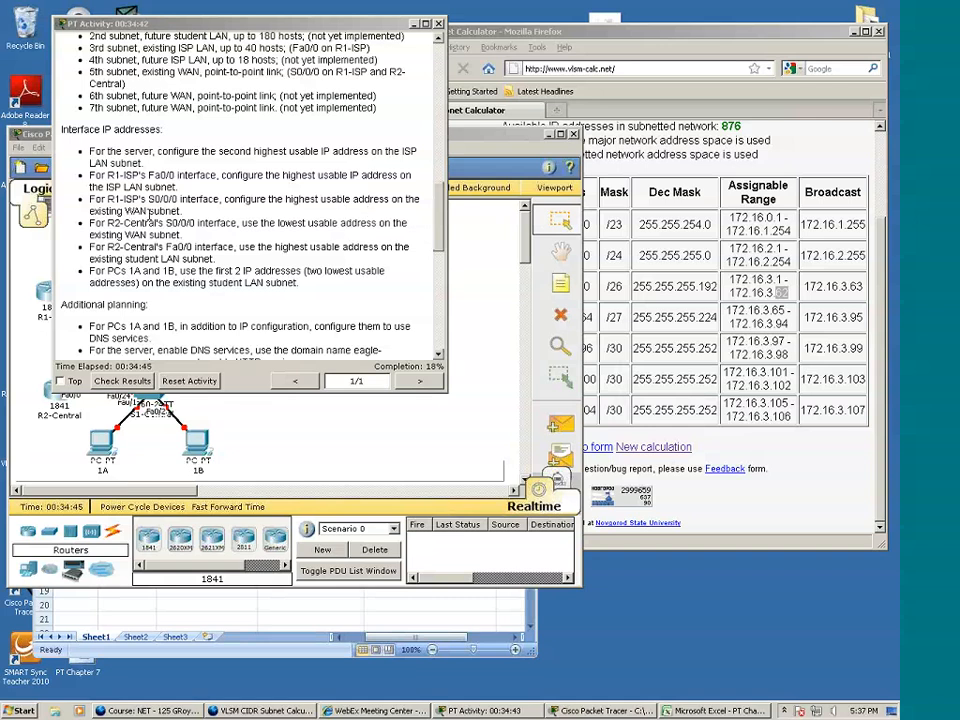
Find R1-ISP's S0/0/0 requirement in the PT Activity instructions and calculator, and enter IP address 172.16.3.98 for it in the Excel addressing table
scroll(228, 201, up, 1)
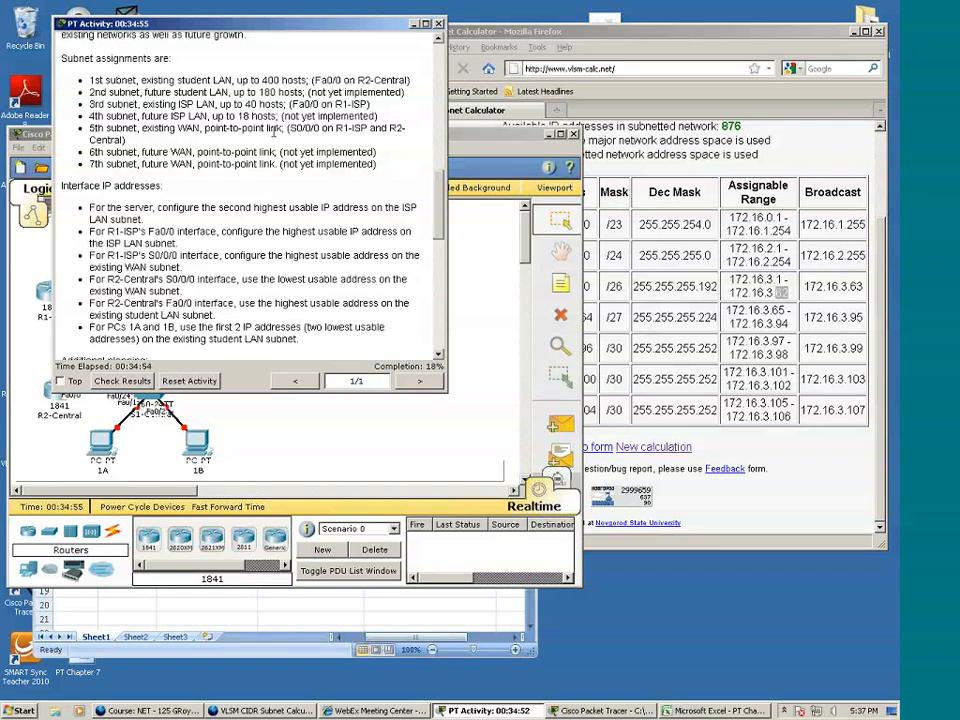
click(622, 207)
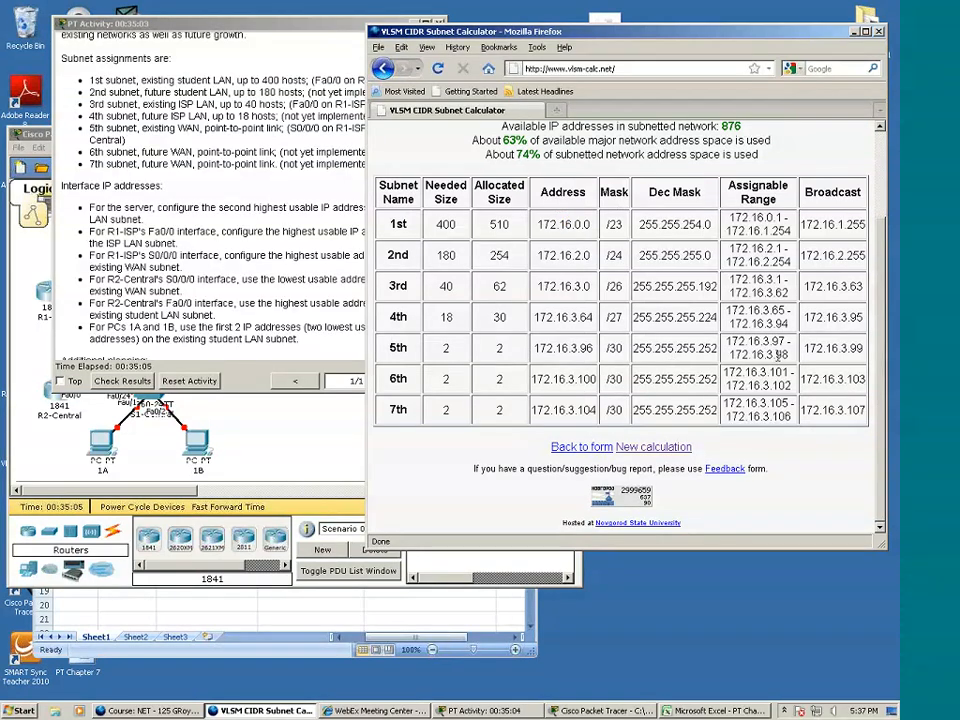
drag(780, 355, 795, 361)
click(284, 610)
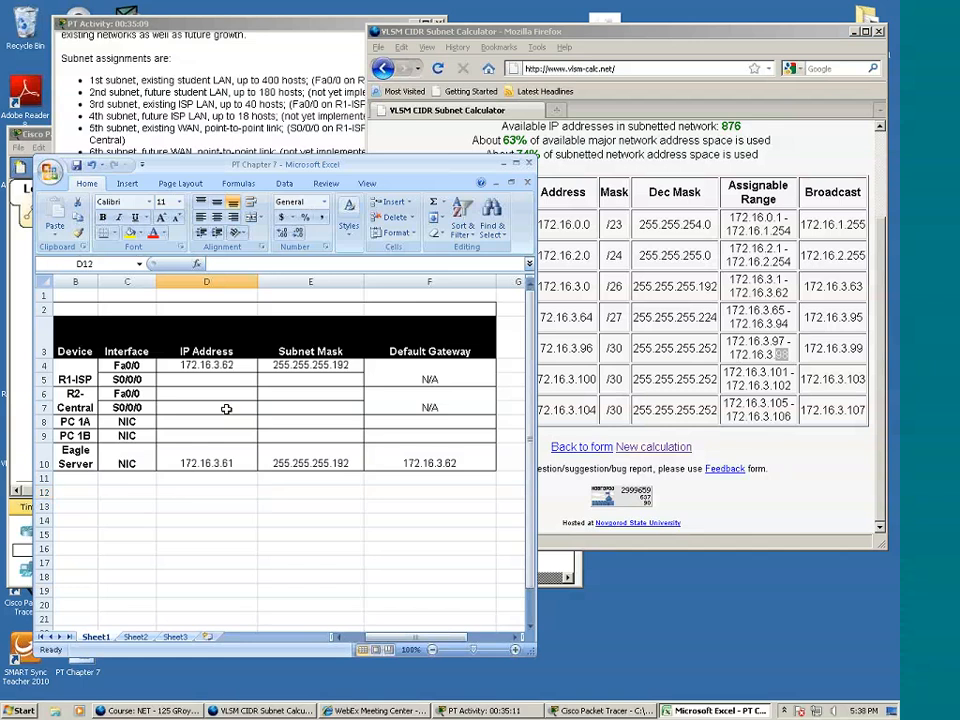
click(186, 380)
text(172)
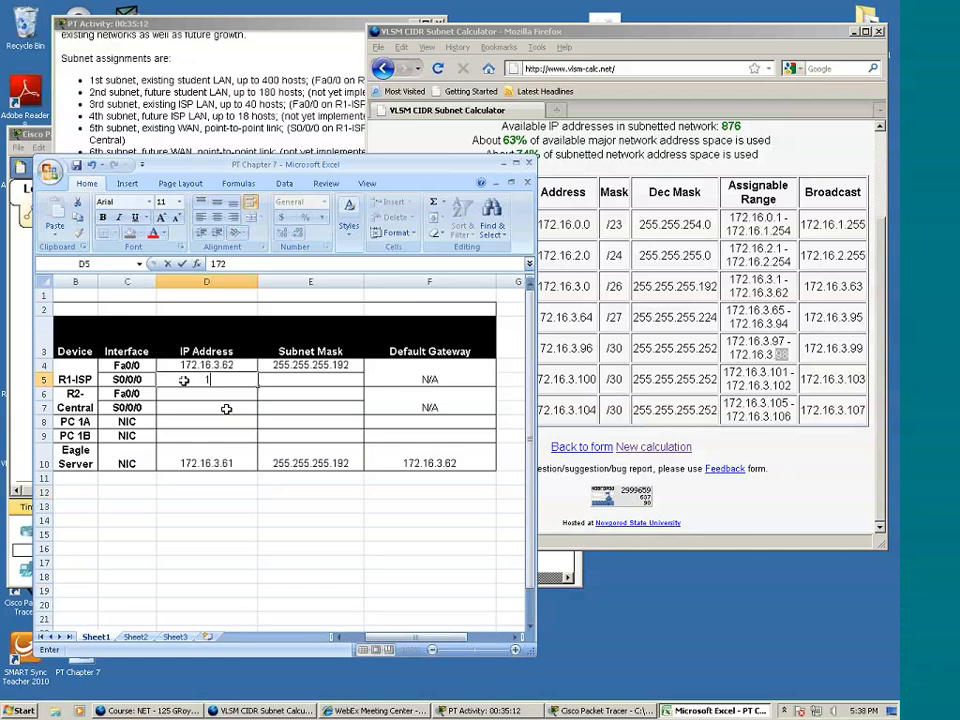
text(.16.3.98)
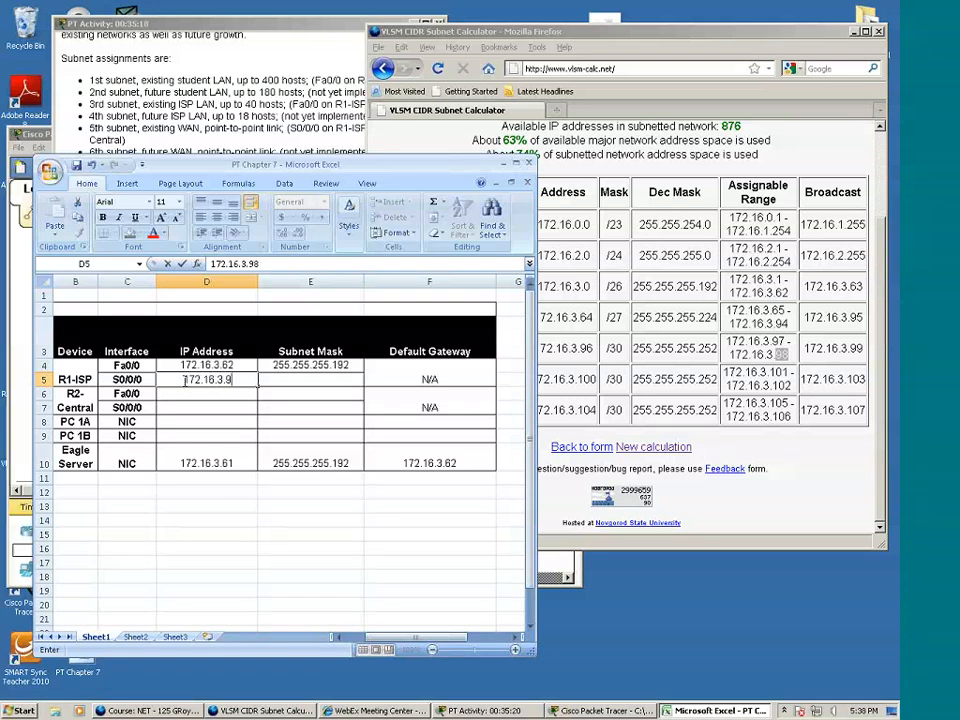
Enter 255.255.255.252 as the subnet mask for R1-ISP's S0/0/0 interface
click(290, 378)
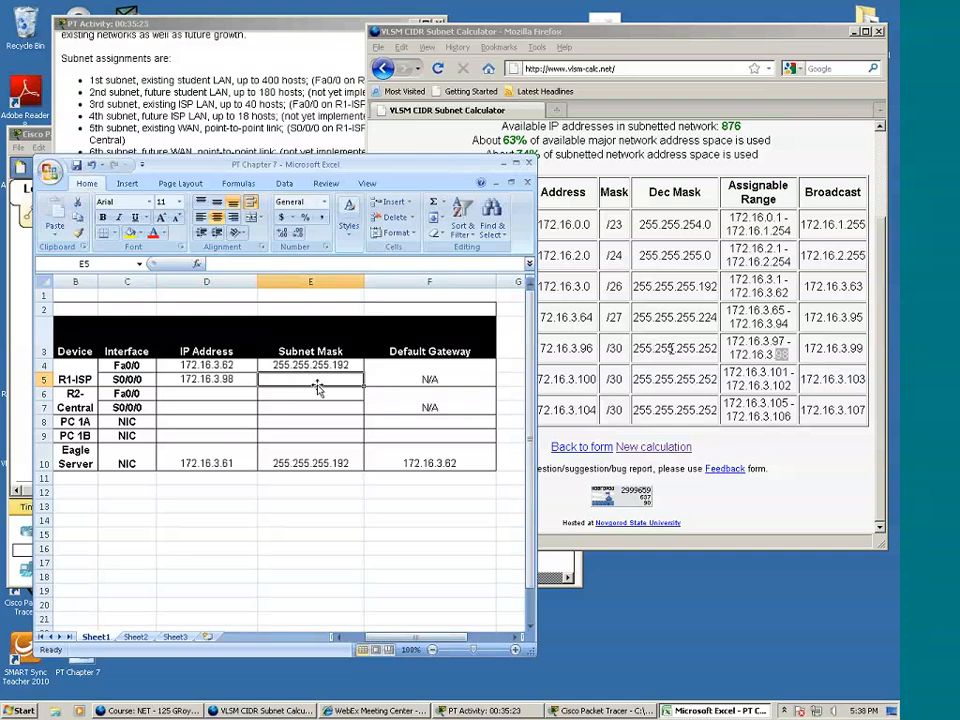
text(255)
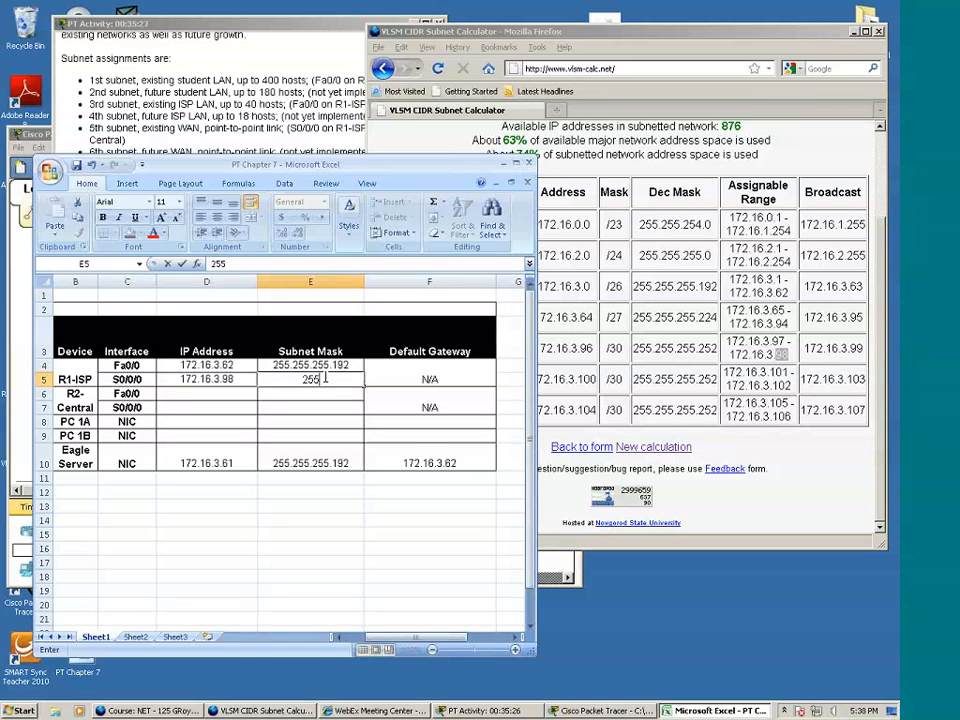
text(.255.255.)
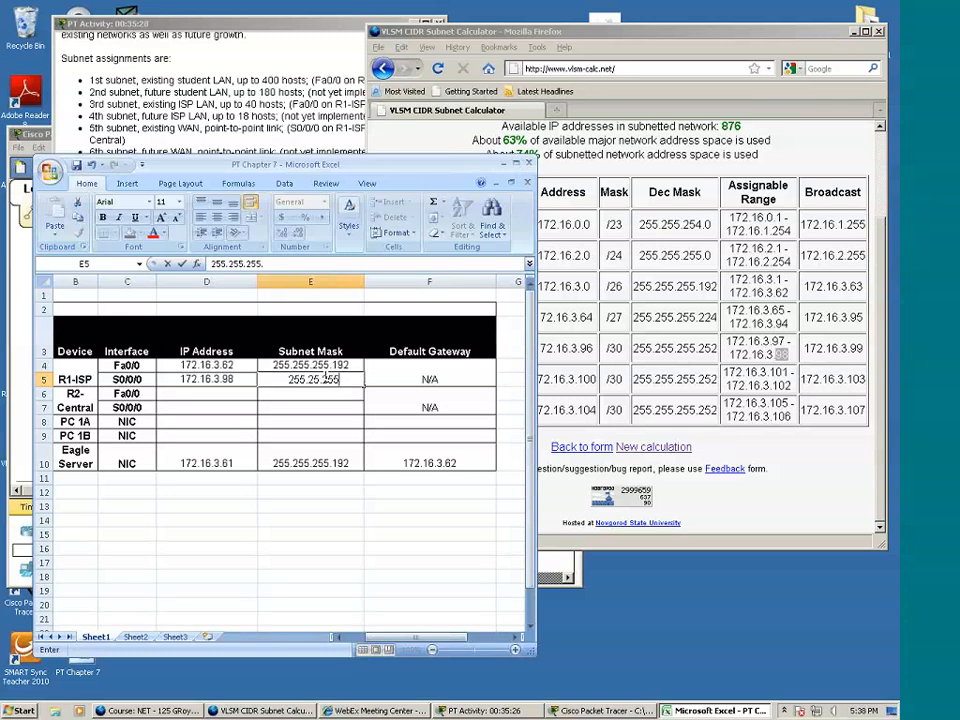
text(252)
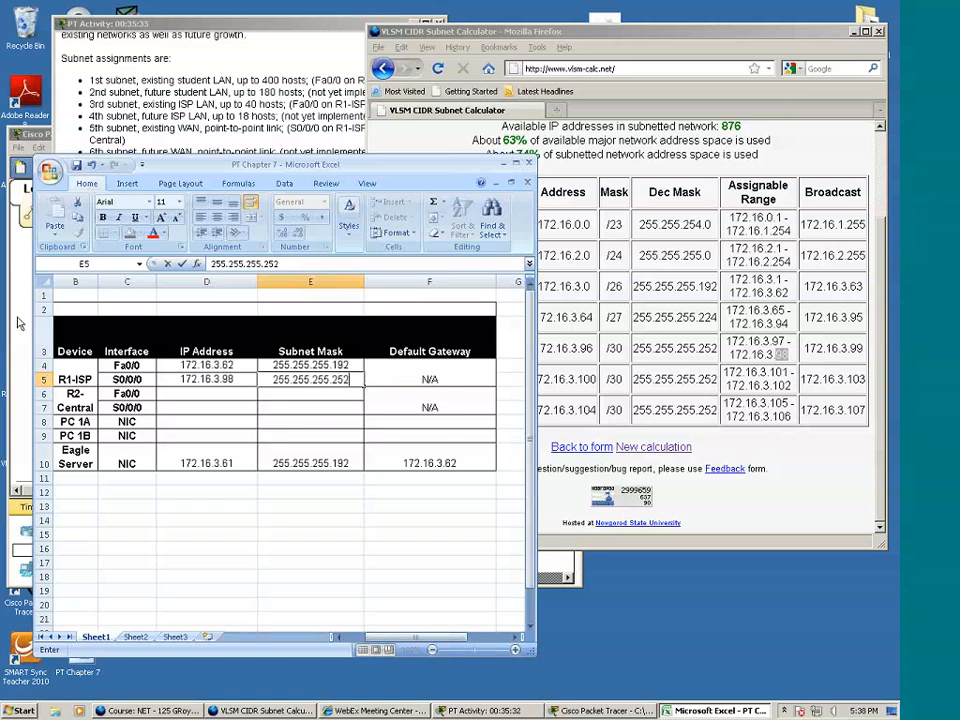
Switch to Packet Tracer, enable R1-ISP's Serial0/0/0, and set its IP address to 172.16.3.98 with mask 255.255.255.252, closing the device window
click(15, 242)
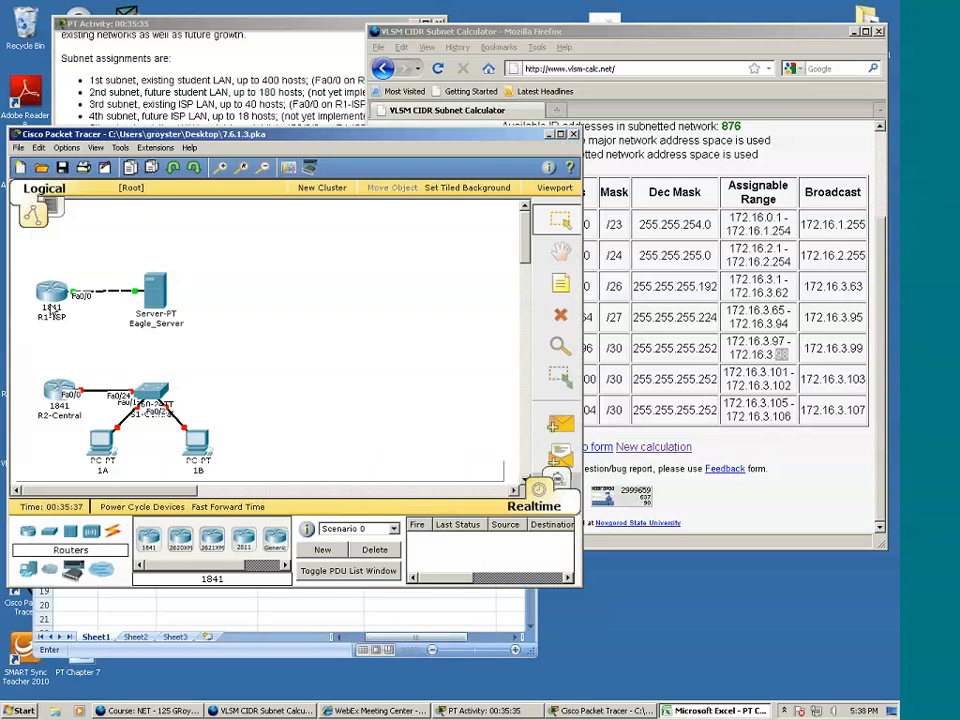
click(52, 308)
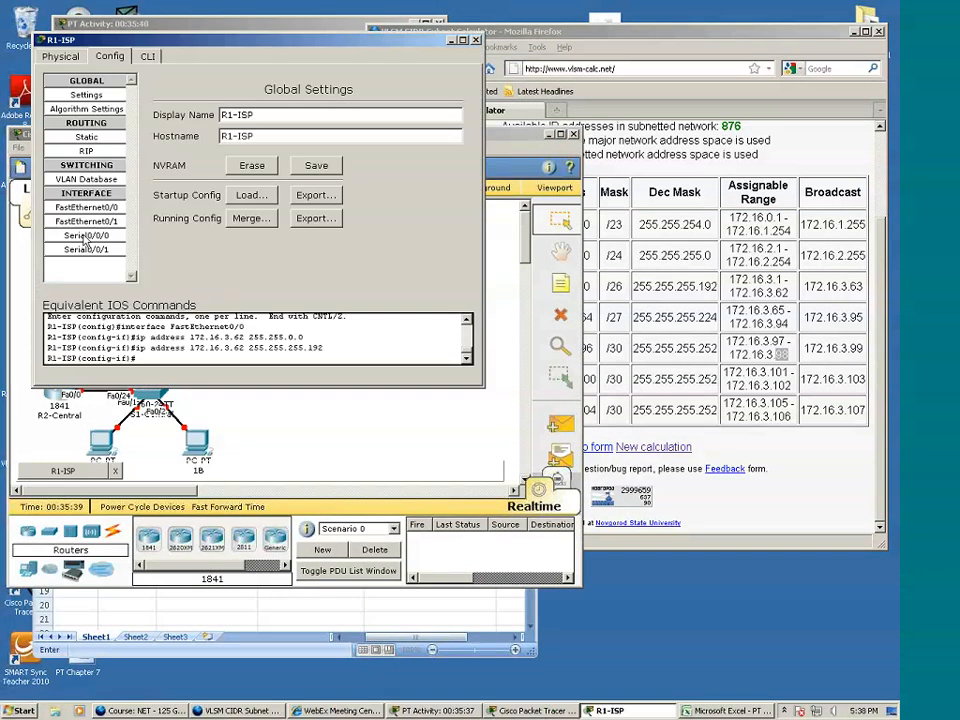
click(88, 237)
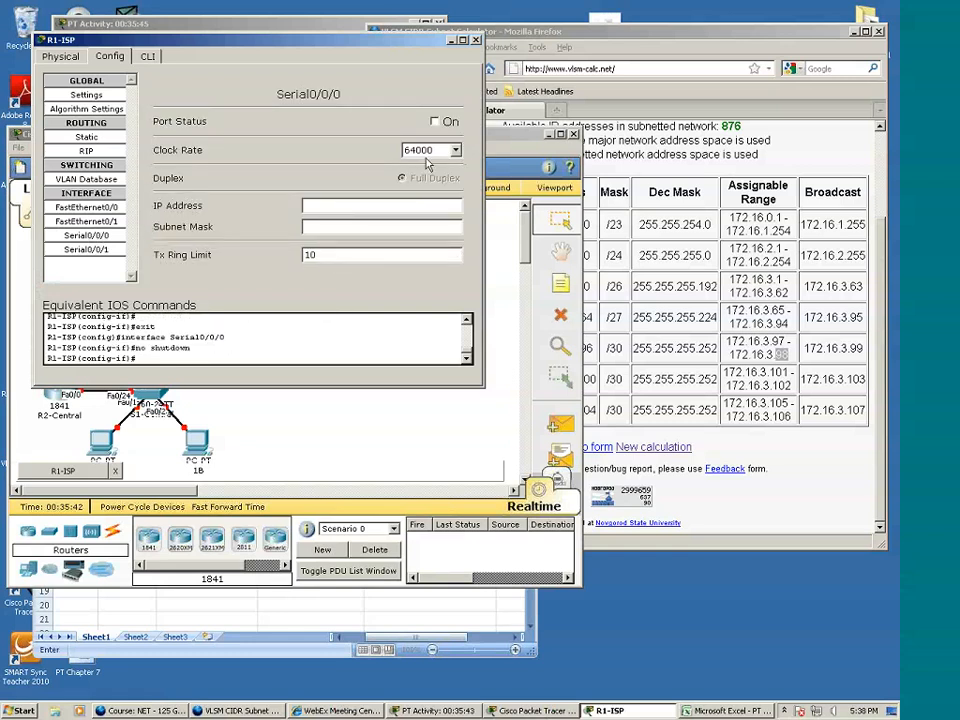
click(326, 205)
text(172.16.3.98)
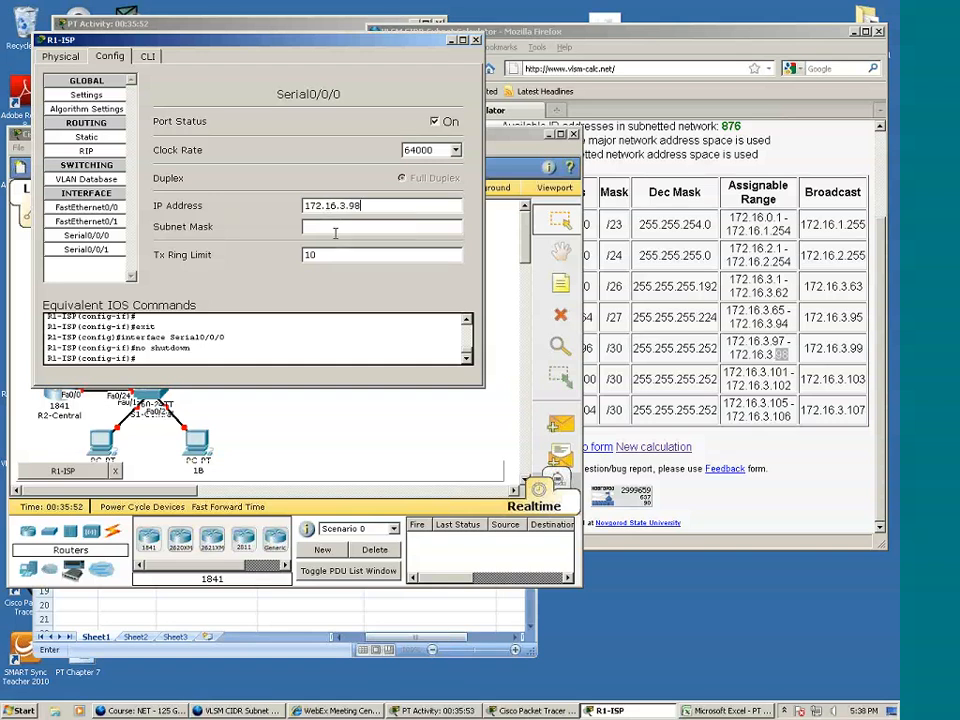
click(336, 232)
drag(366, 227, 413, 224)
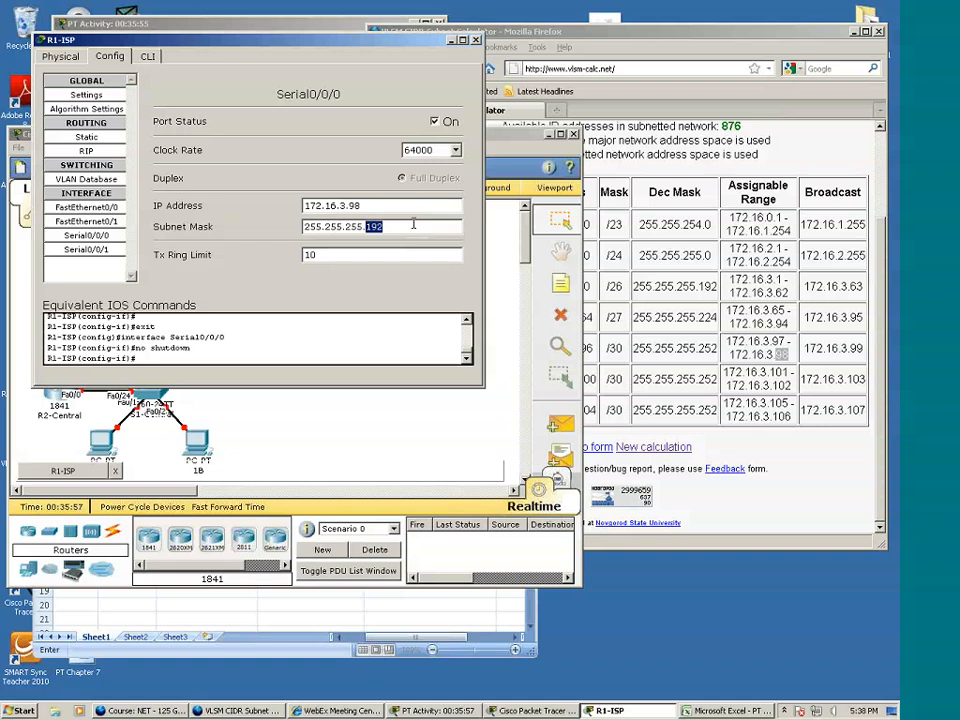
text(252)
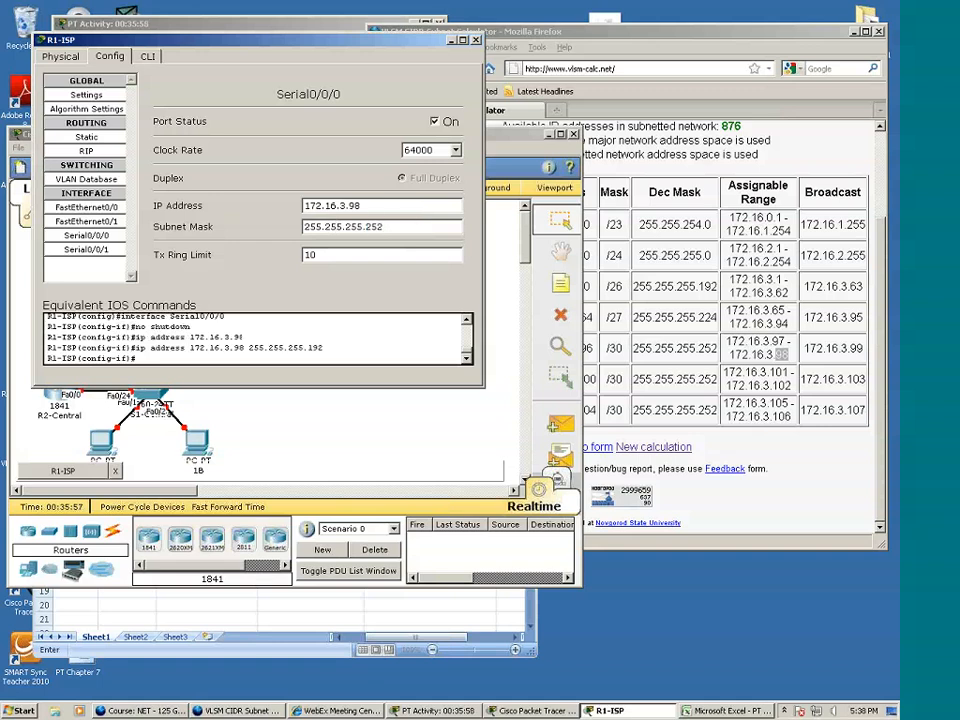
click(477, 41)
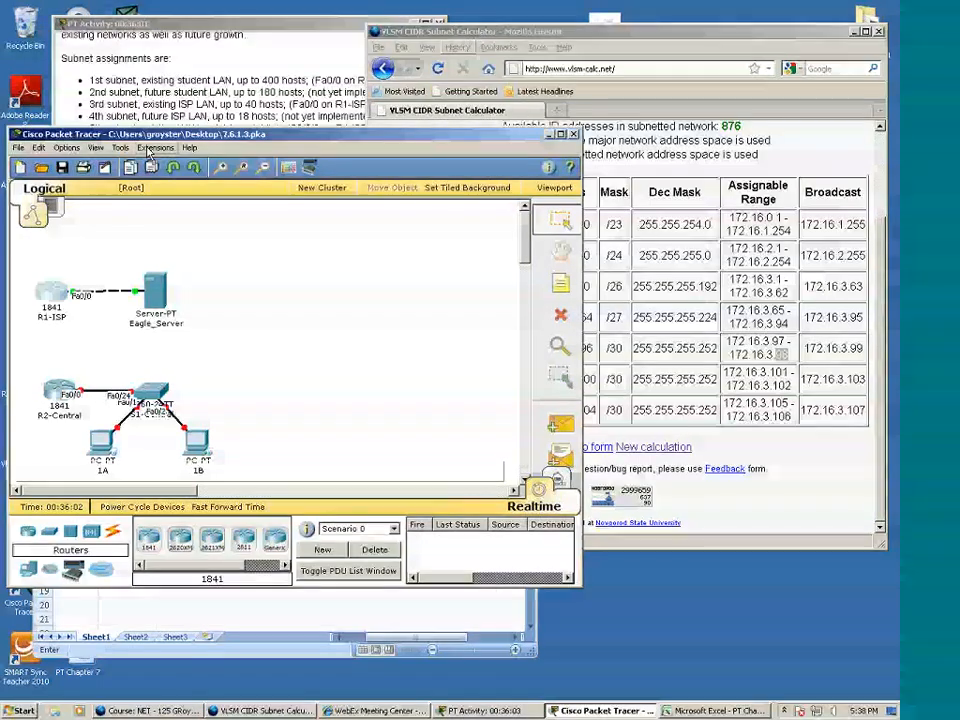
Look up R2-Central's S0/0/0 address in the instructions and 5th subnet range, and enter 172.16.3.97 for it in the Excel addressing table
click(174, 104)
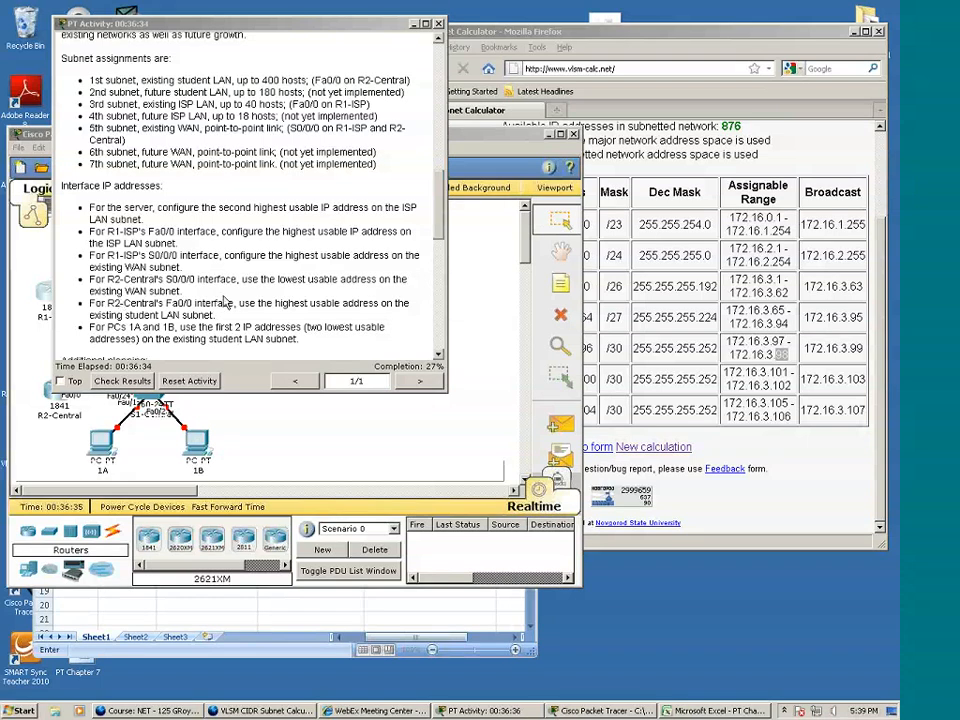
click(682, 323)
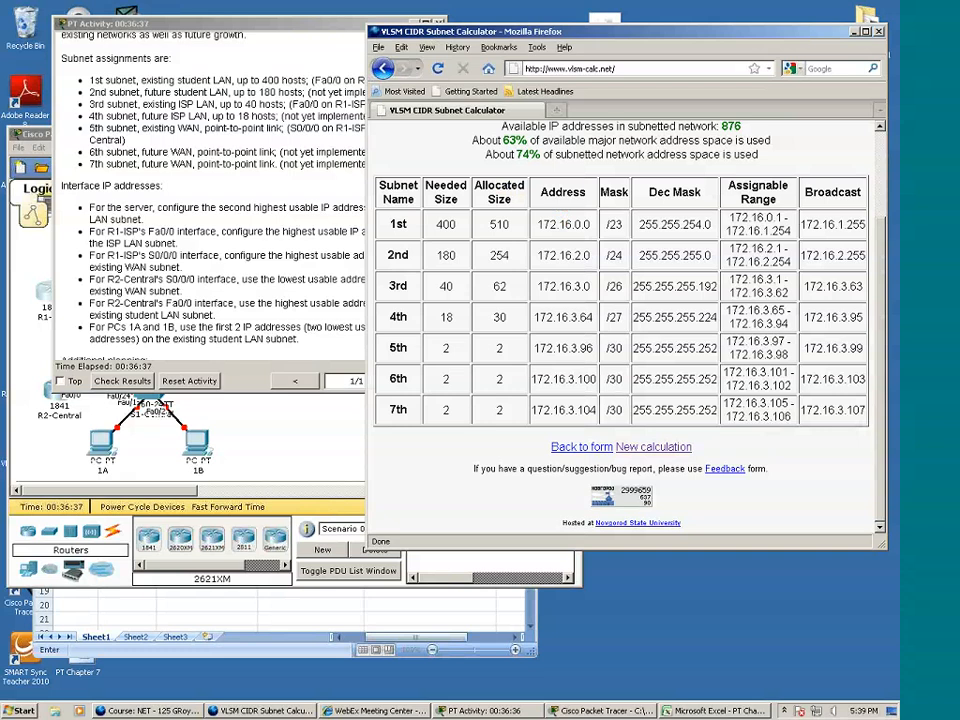
double_click(778, 341)
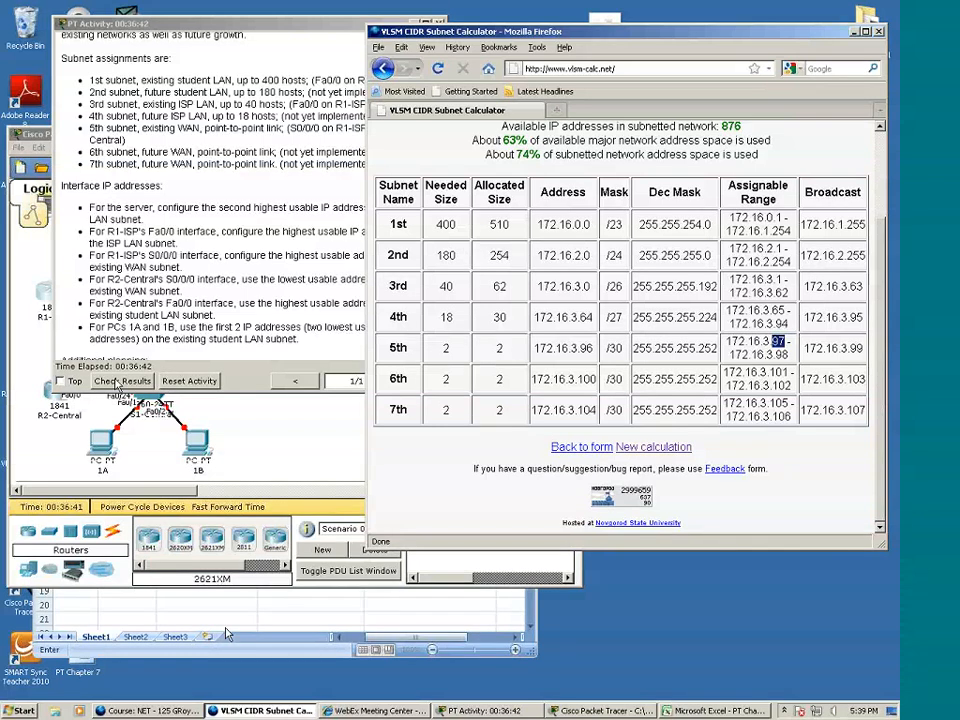
click(253, 605)
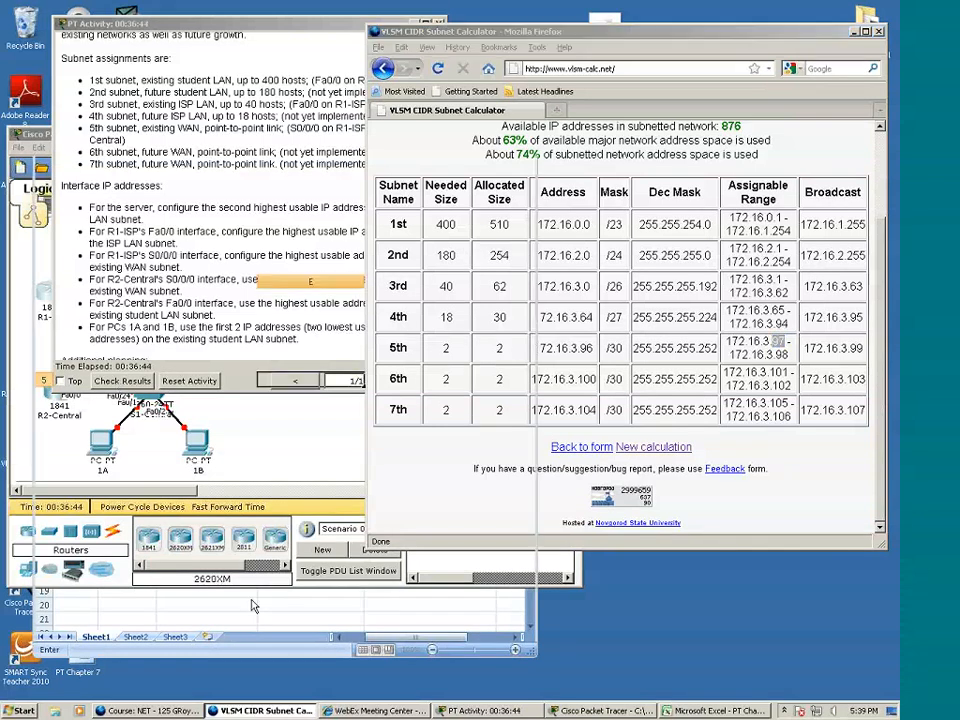
click(187, 410)
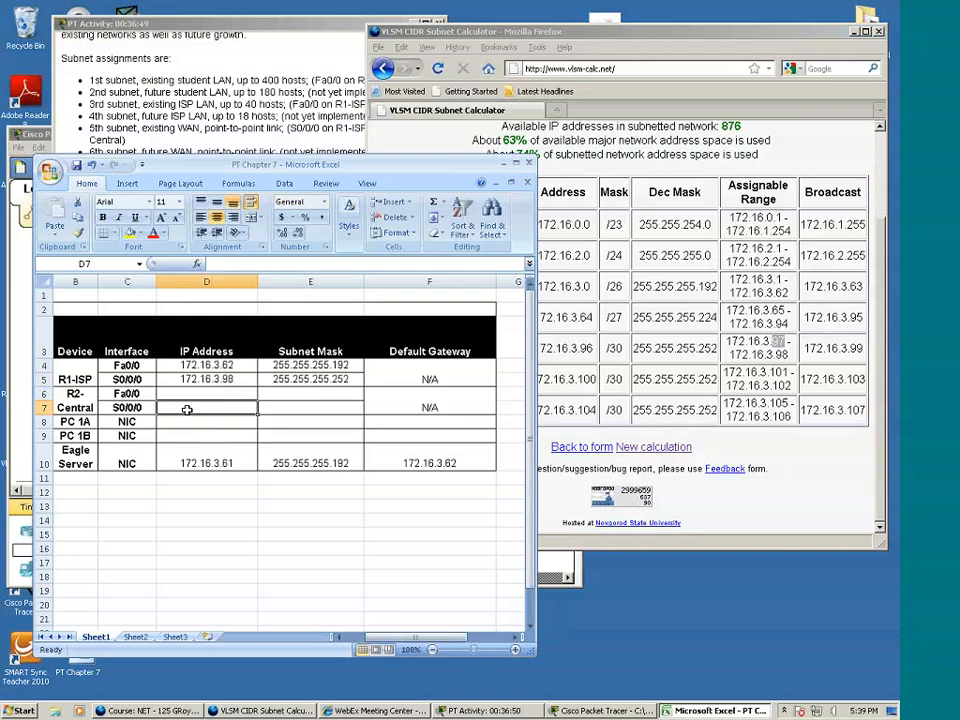
text(17)
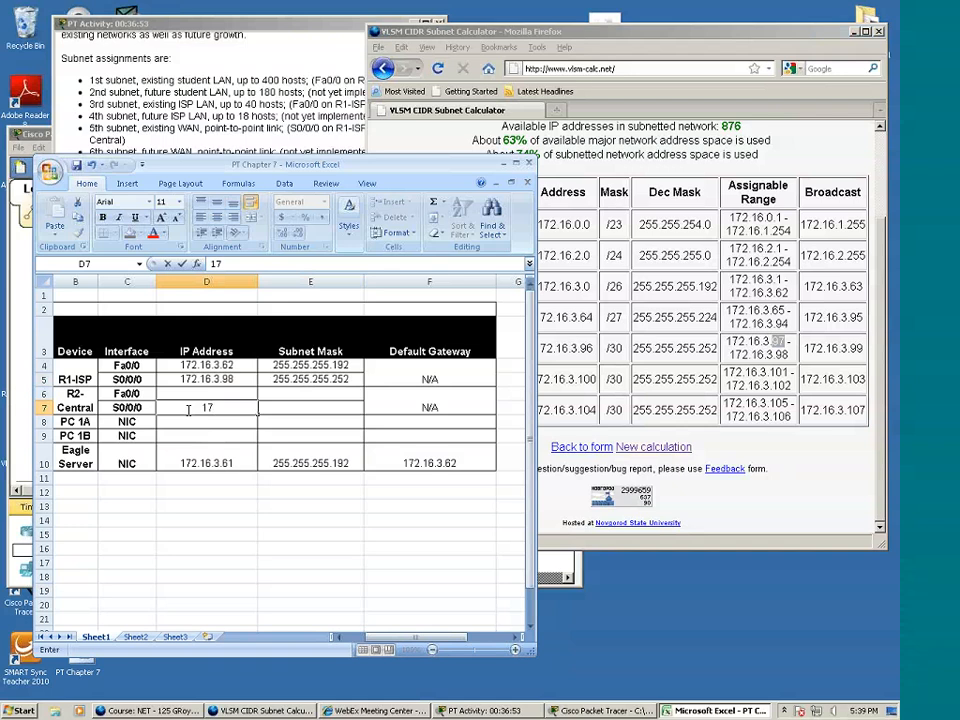
text(2.16.3.97)
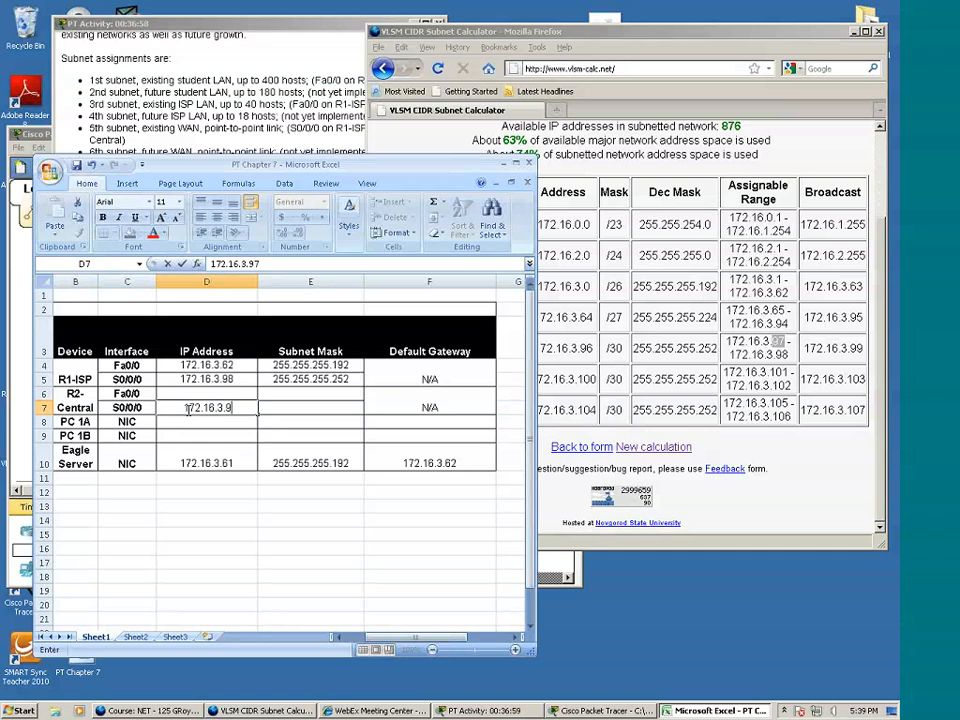
key(Tab)
Check the 5th subnet's mask in the calculator, copy R1-ISP's S0/0/0 mask to R2-Central's S0/0/0 row in Excel, and save the workbook
click(681, 345)
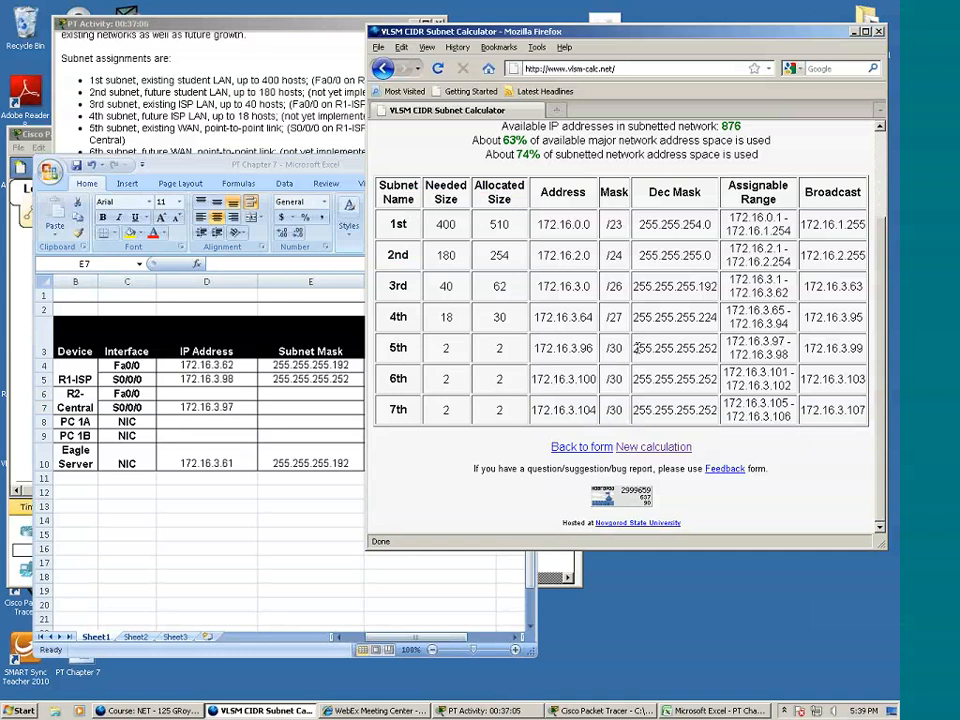
drag(634, 348, 717, 349)
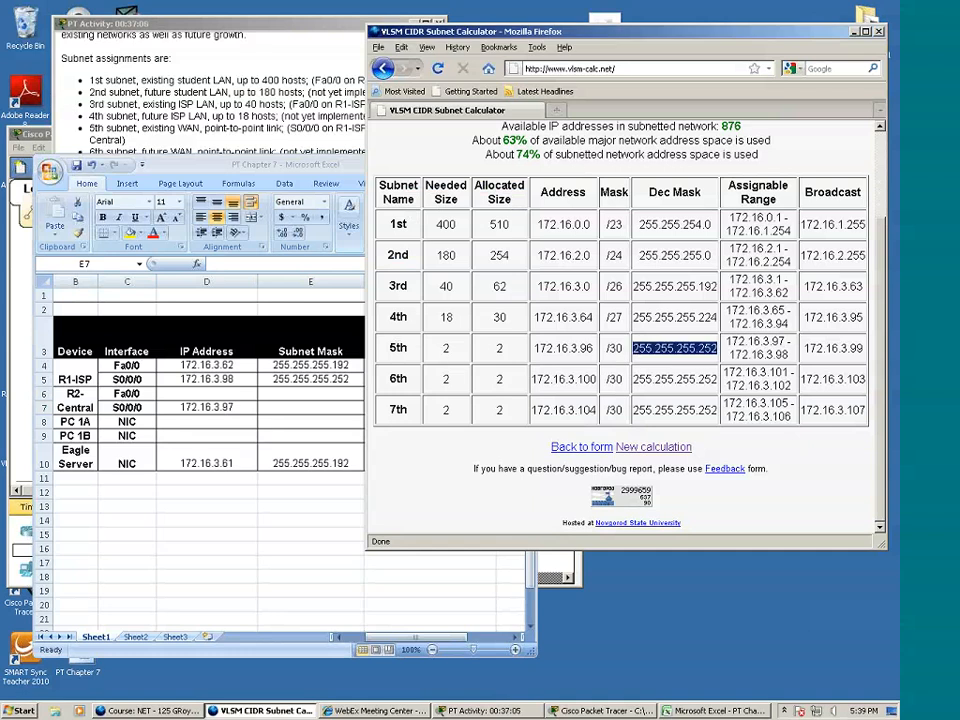
click(308, 408)
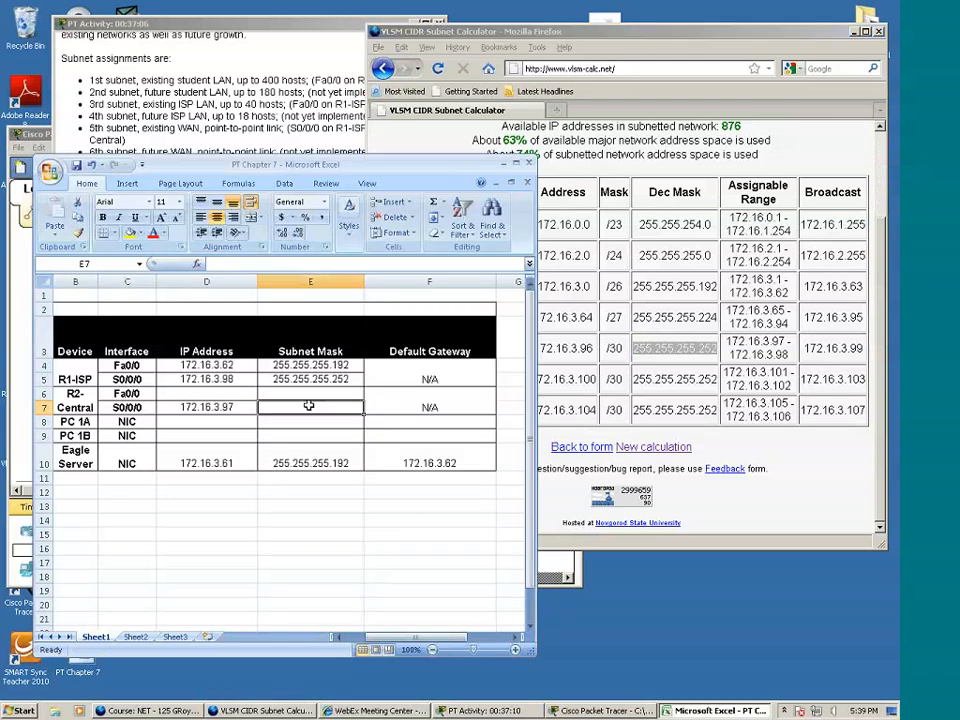
right_click(310, 379)
click(340, 404)
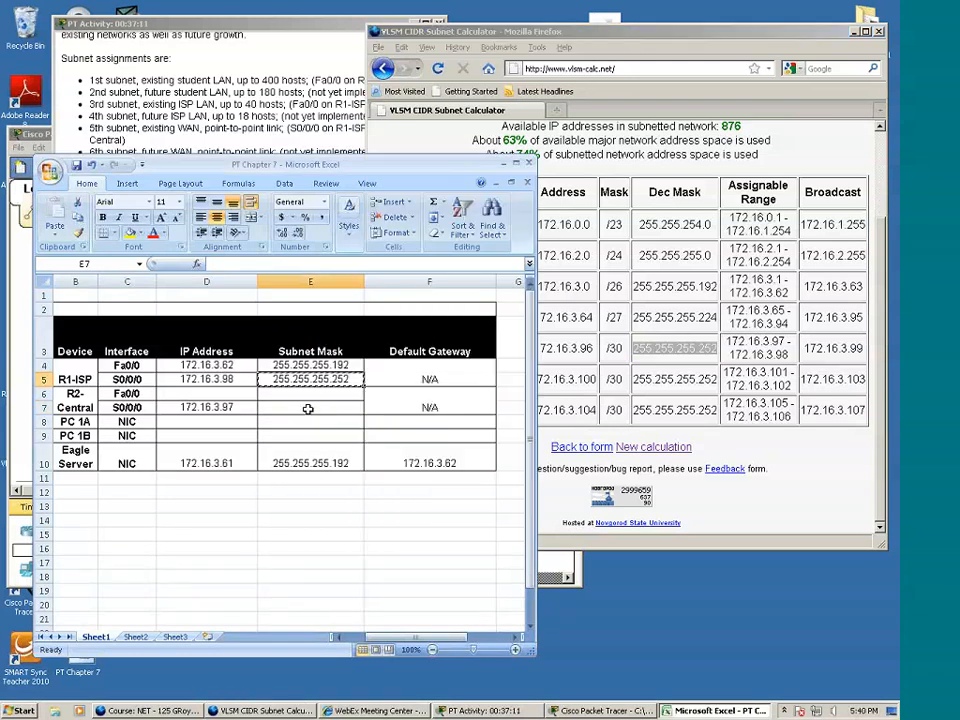
right_click(308, 408)
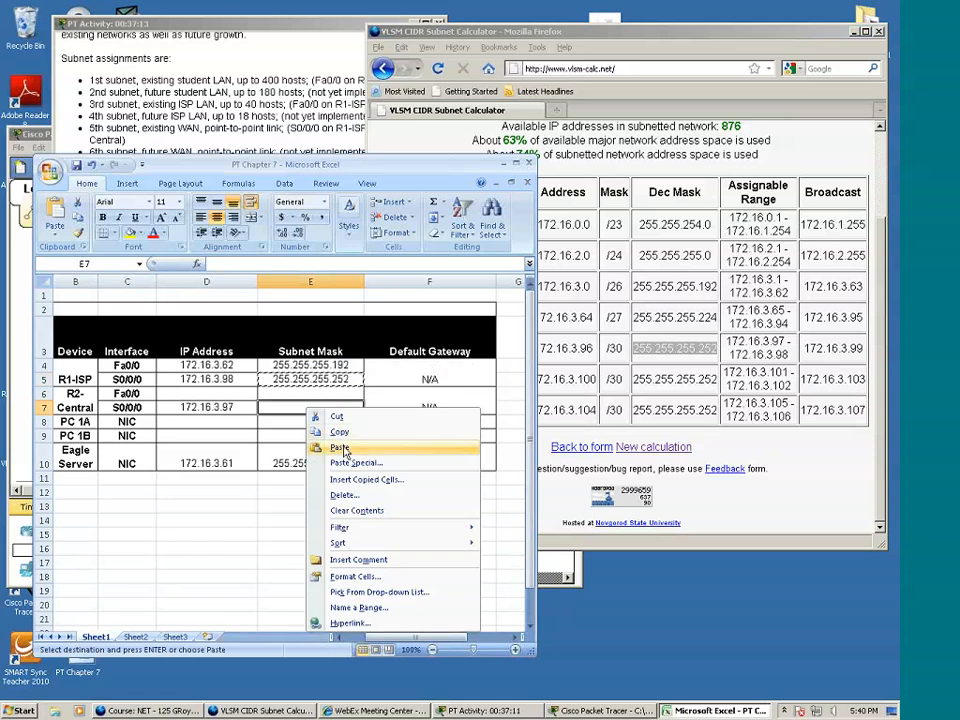
click(318, 447)
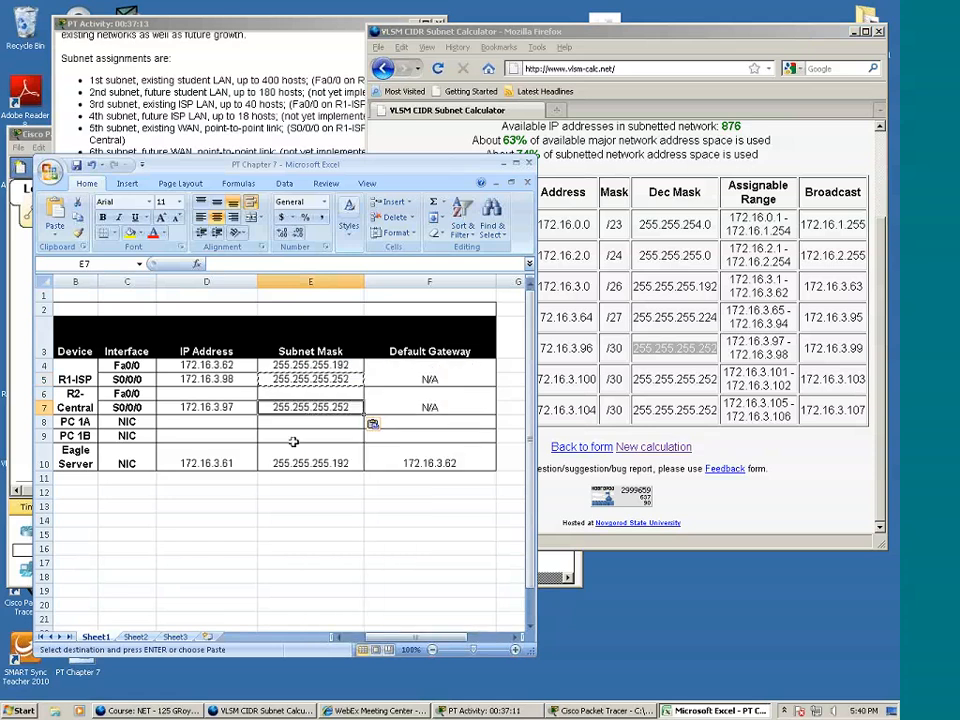
click(78, 165)
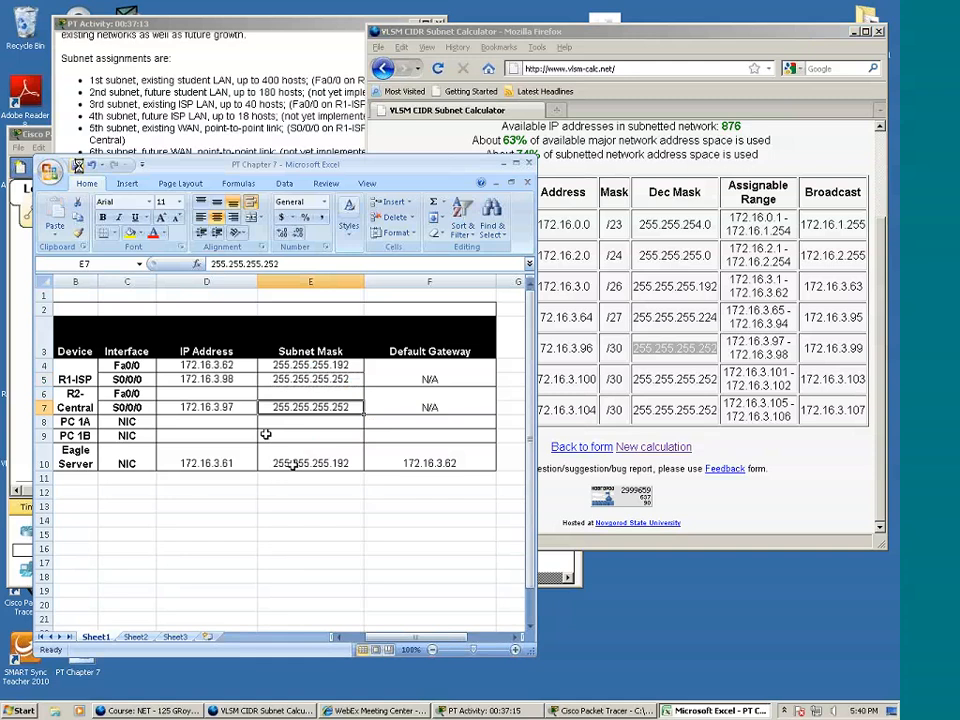
Switch to Packet Tracer and examine R2-Central's configuration for its available interfaces, comparing them with its S0/0/0 entry in the Excel addressing table
click(25, 318)
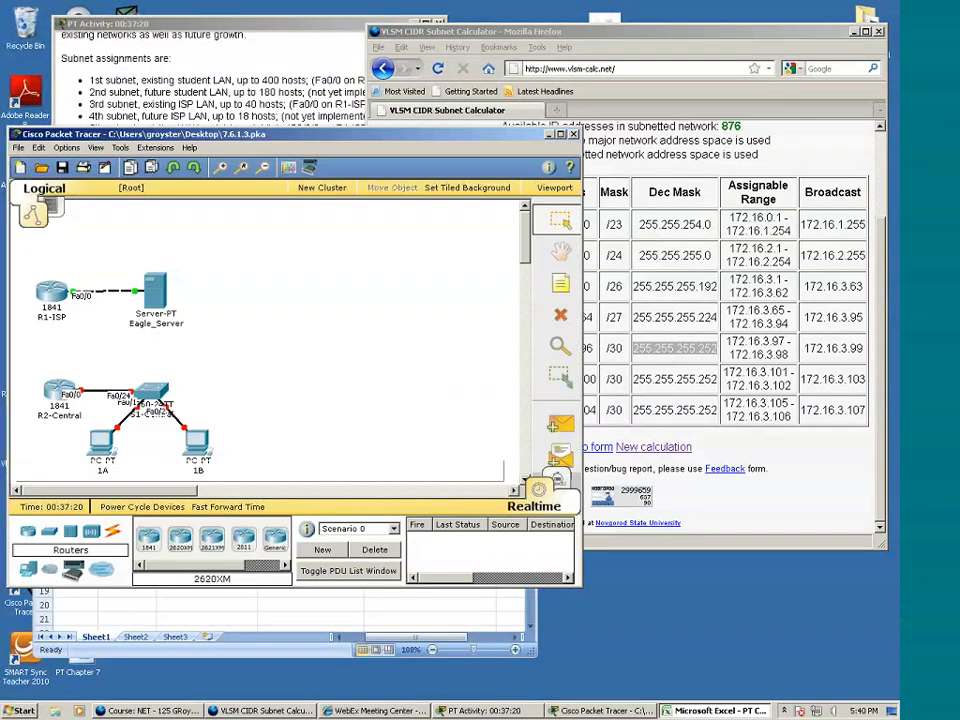
click(60, 390)
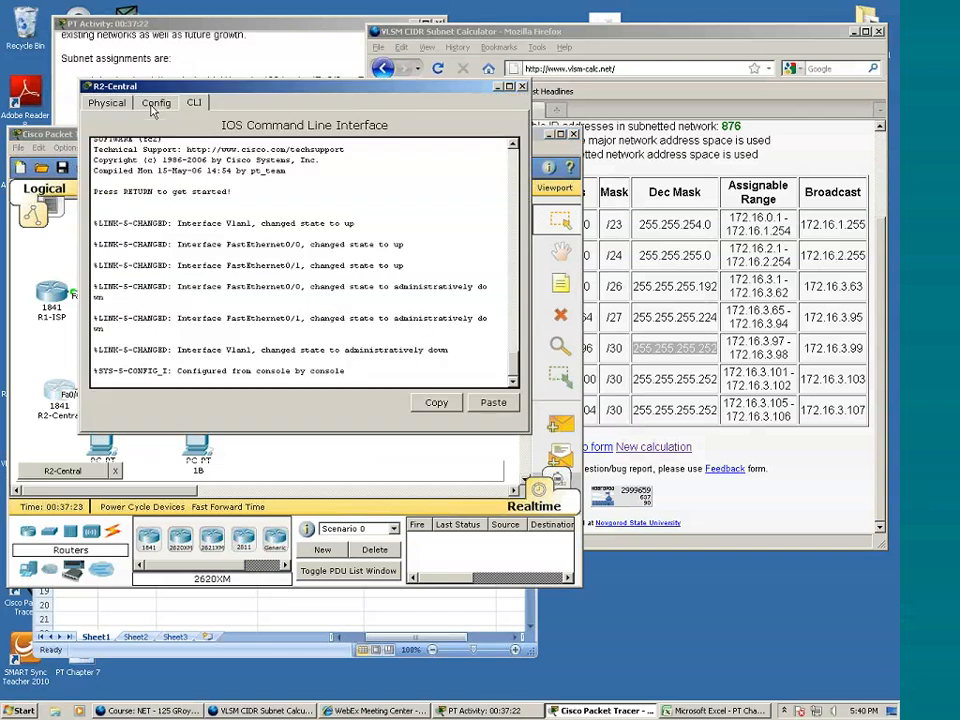
click(155, 102)
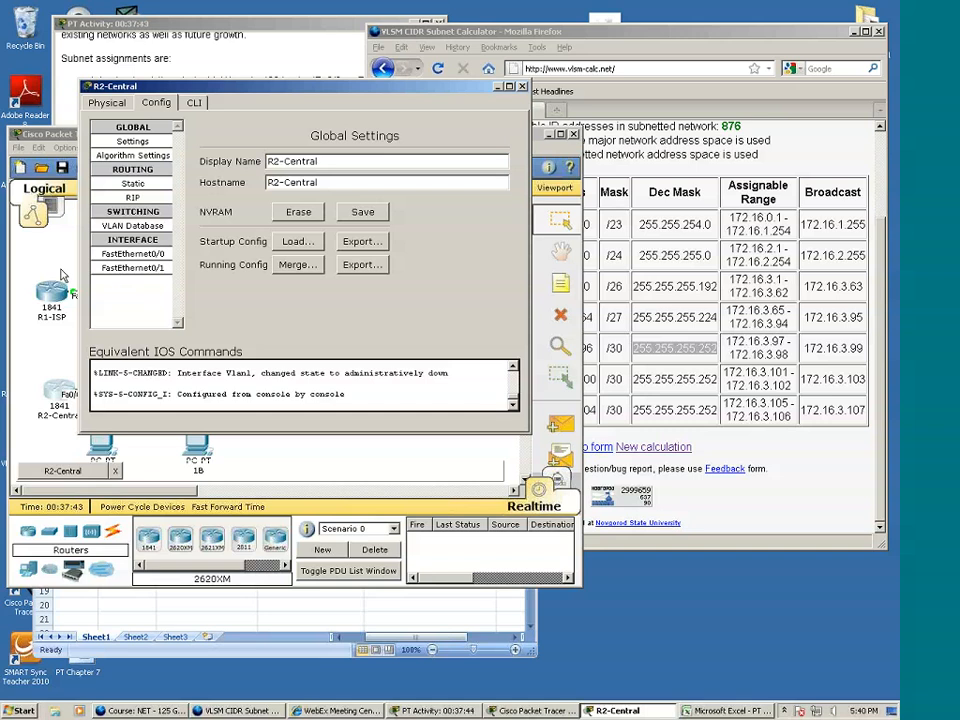
key(alt+Tab)
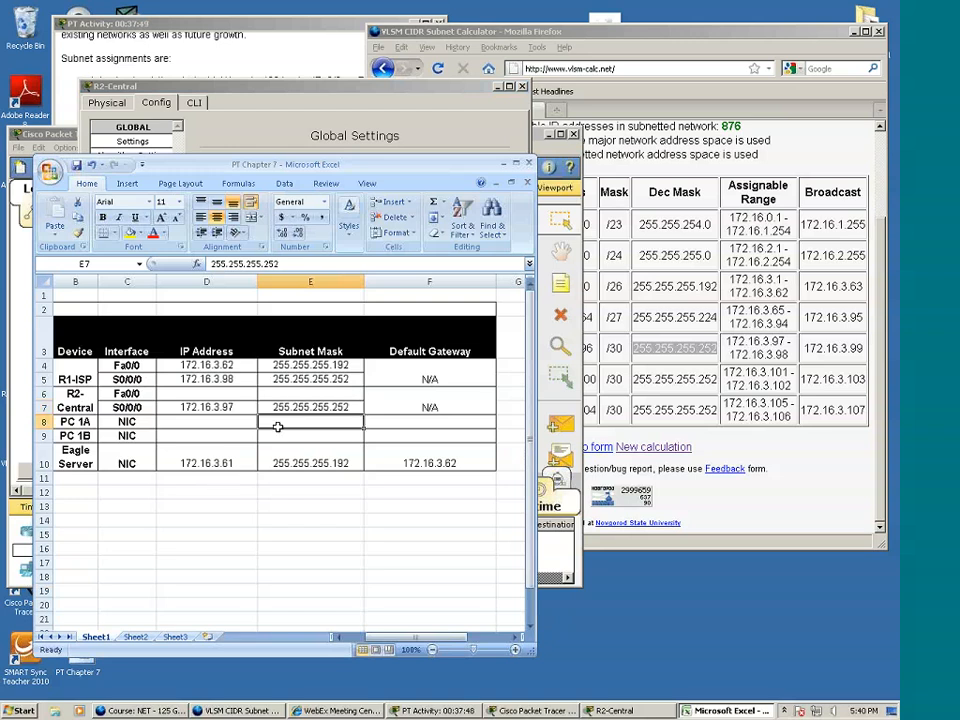
key(Left)
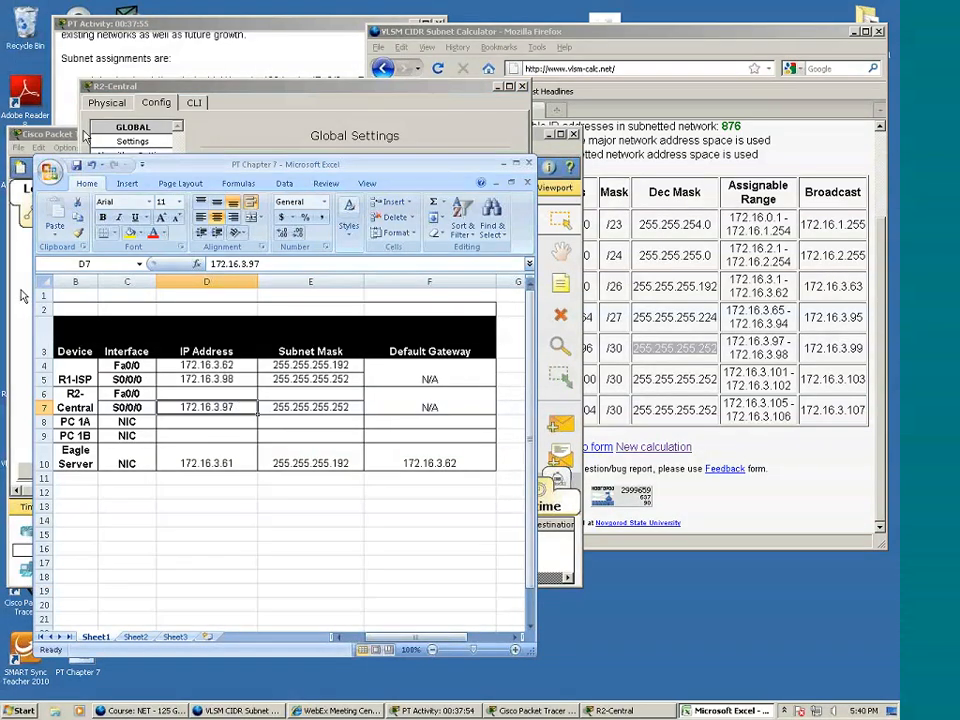
Switch to the PT Activity instructions and examine the addressing rule for R2-Central's Fa0/0 interface and its 1st subnet assignment
click(65, 107)
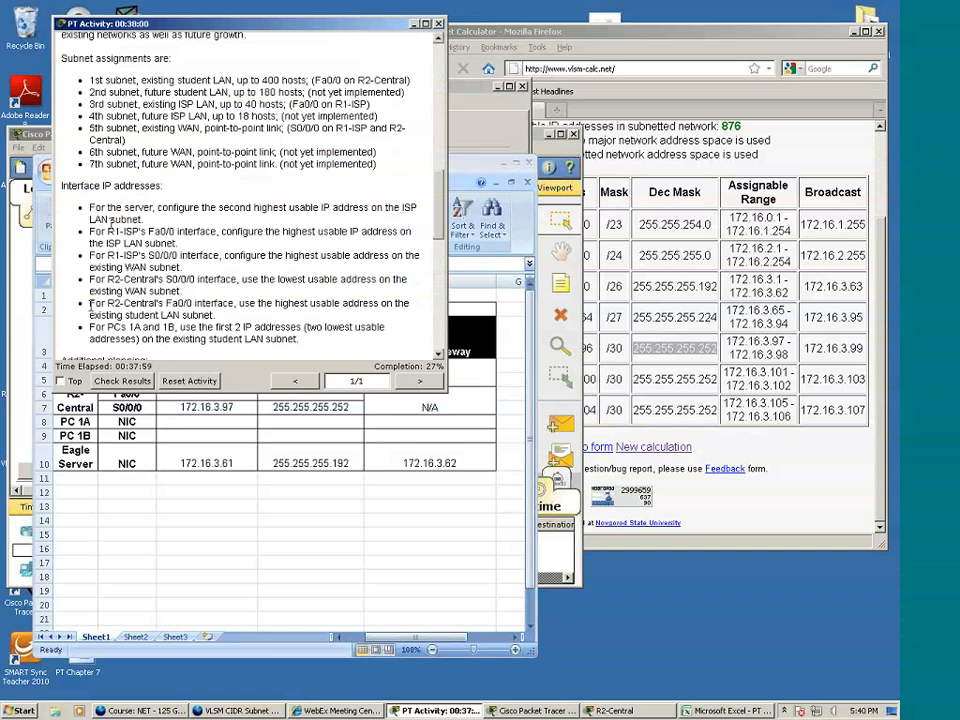
scroll(91, 306, down, 1)
scroll(91, 306, down, 1)
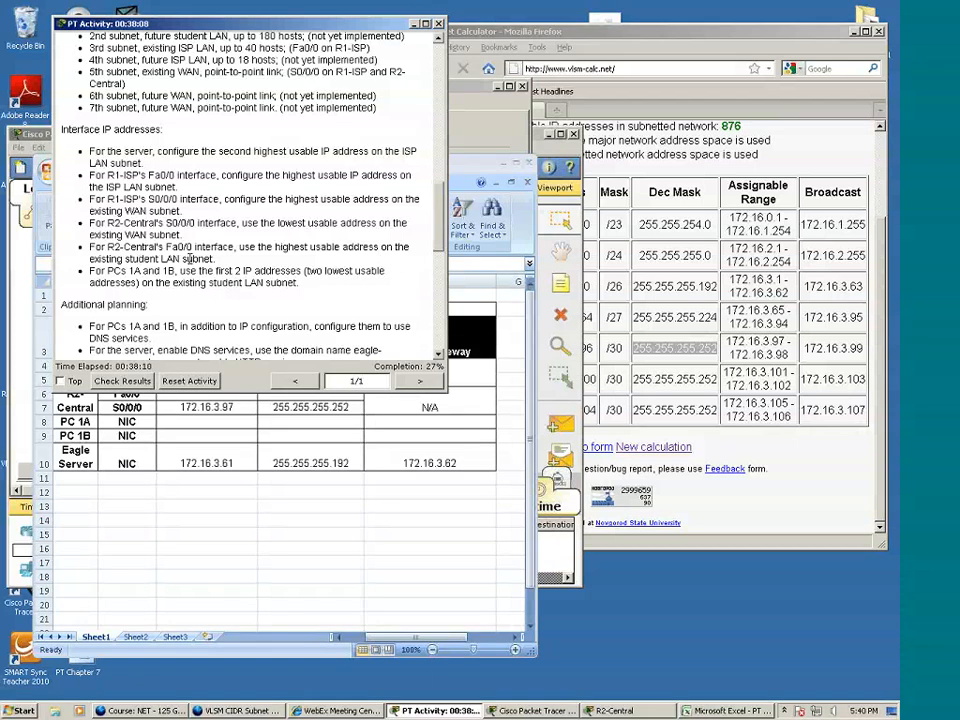
scroll(192, 258, up, 3)
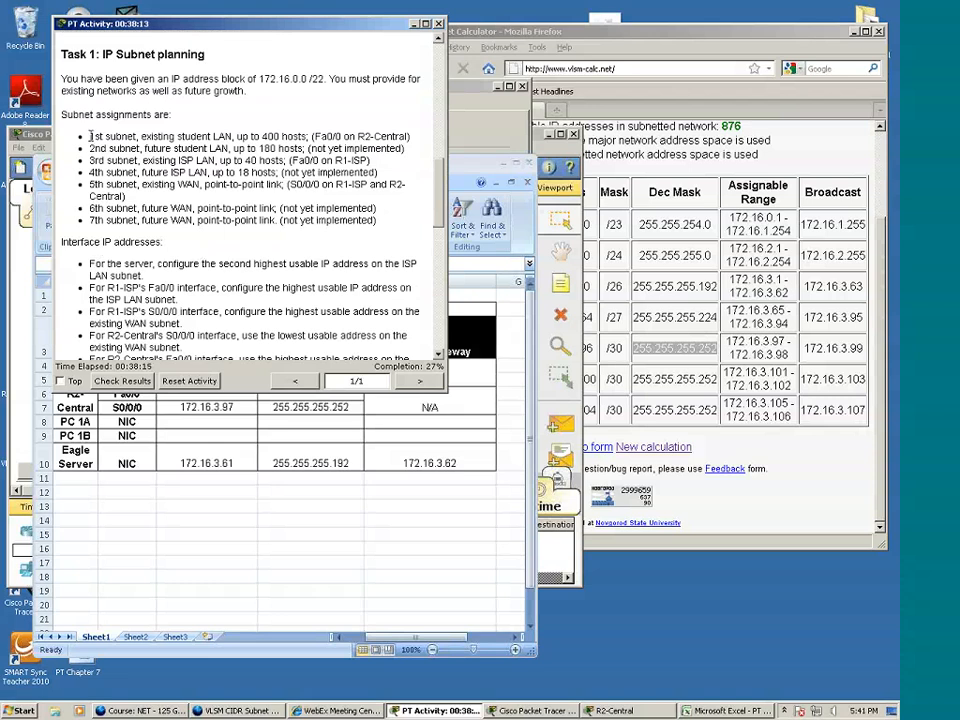
drag(90, 135, 228, 136)
click(140, 136)
drag(140, 136, 230, 140)
click(229, 141)
scroll(220, 226, down, 1)
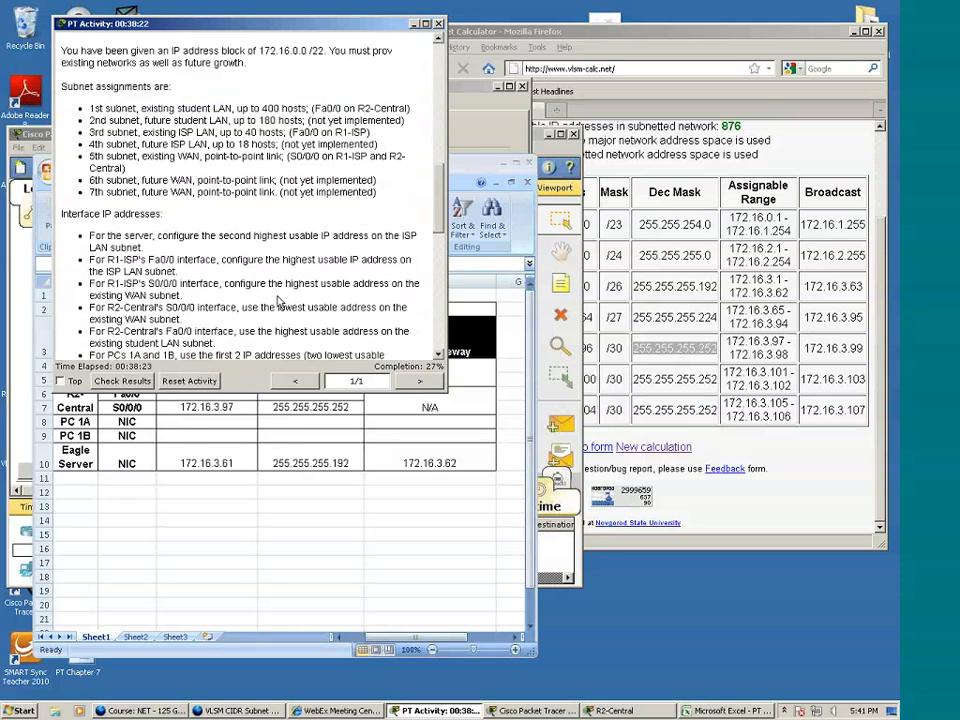
Check the 1st subnet's highest assignable address in the VLSM calculator and enter 172.16.1.254 for R2-Central's Fa0/0 in the Excel addressing table
click(321, 499)
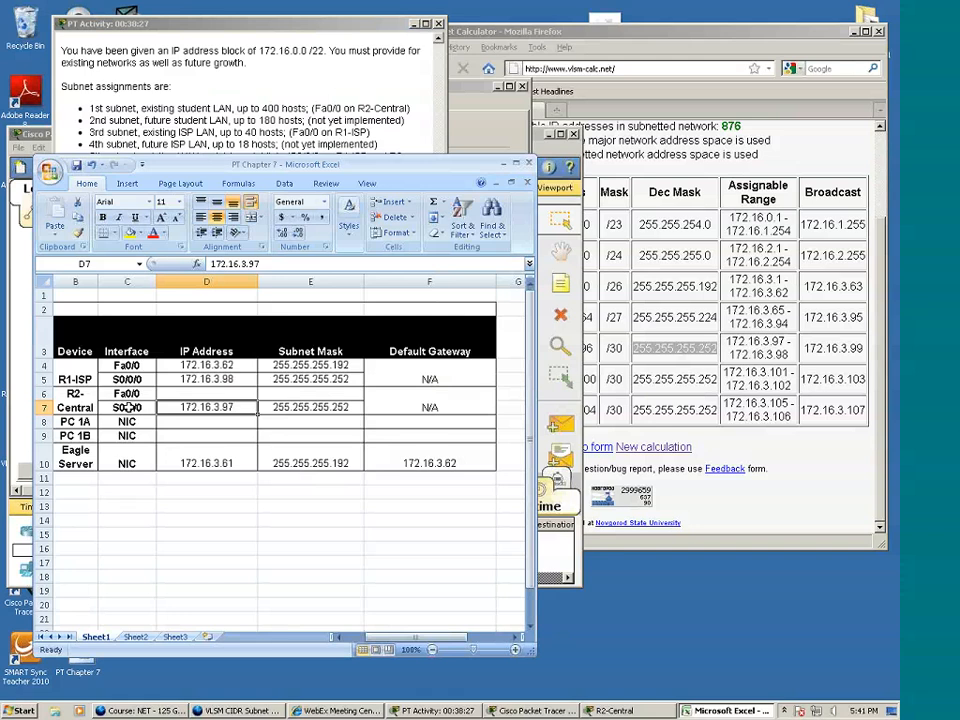
click(169, 395)
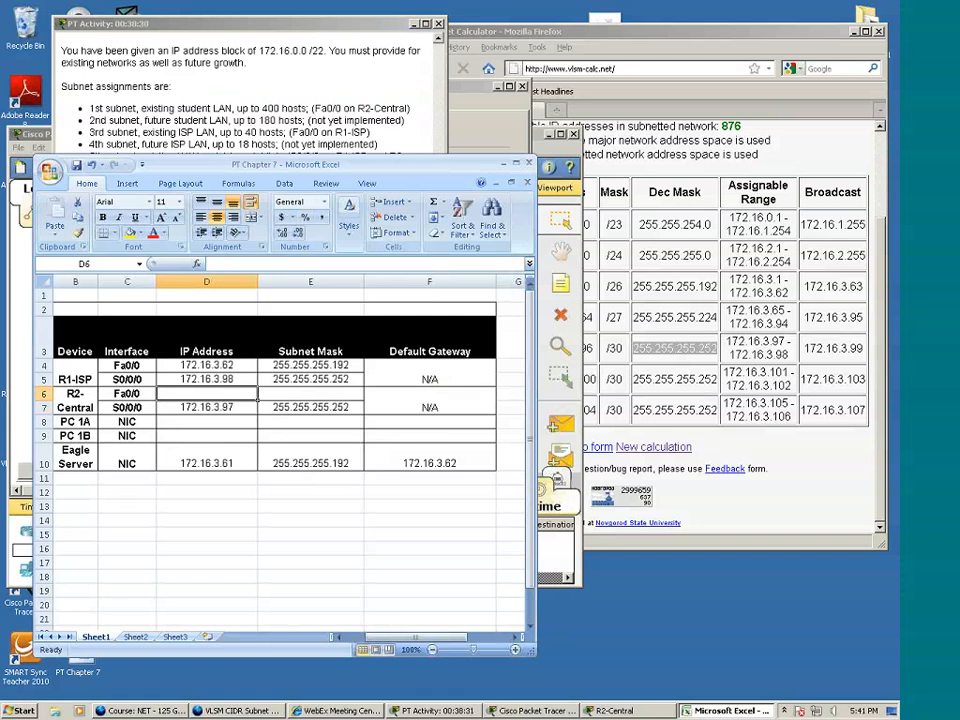
click(292, 124)
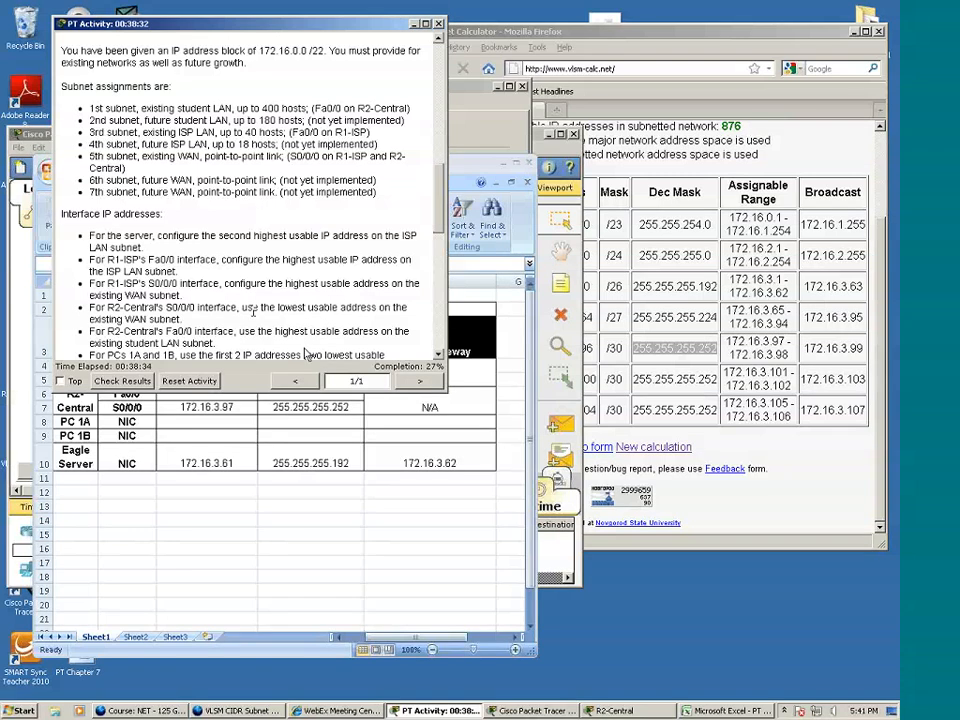
click(598, 335)
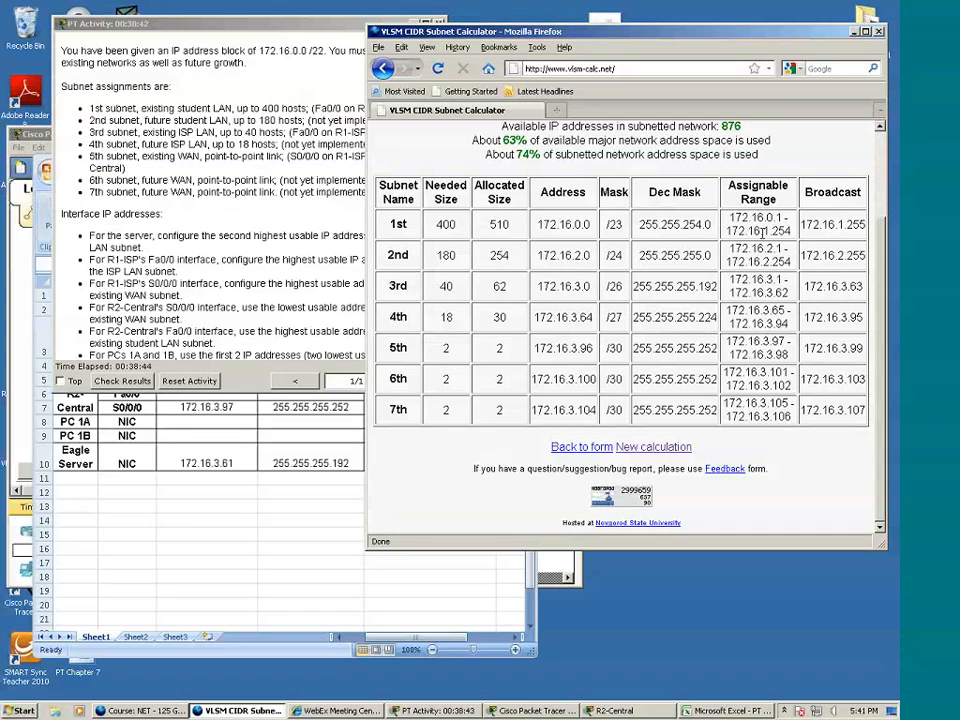
drag(763, 231, 790, 231)
click(196, 486)
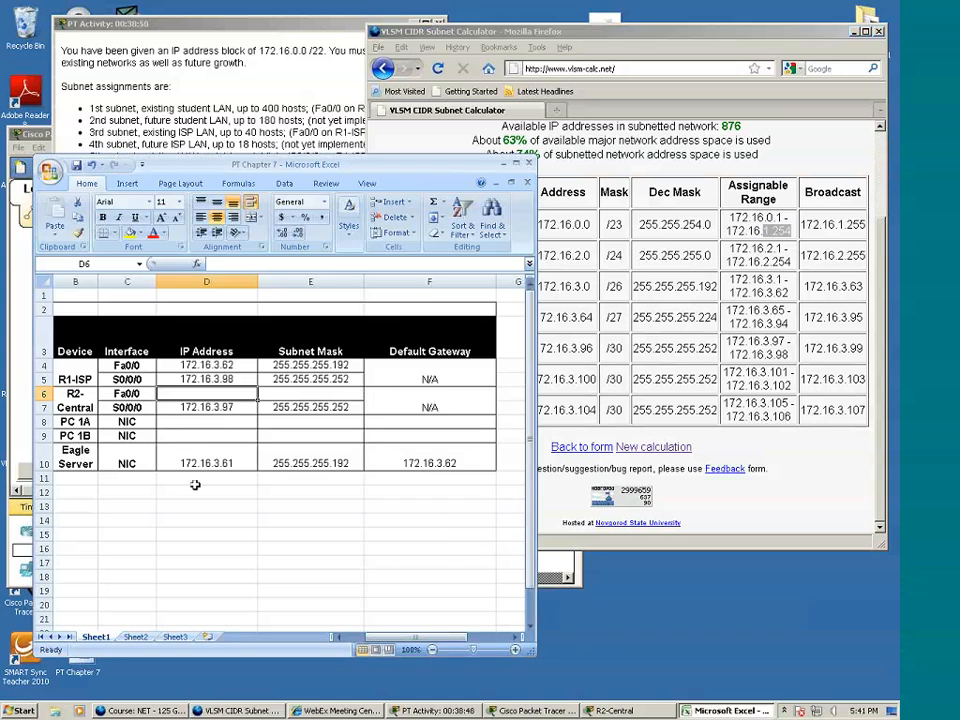
text(172.16)
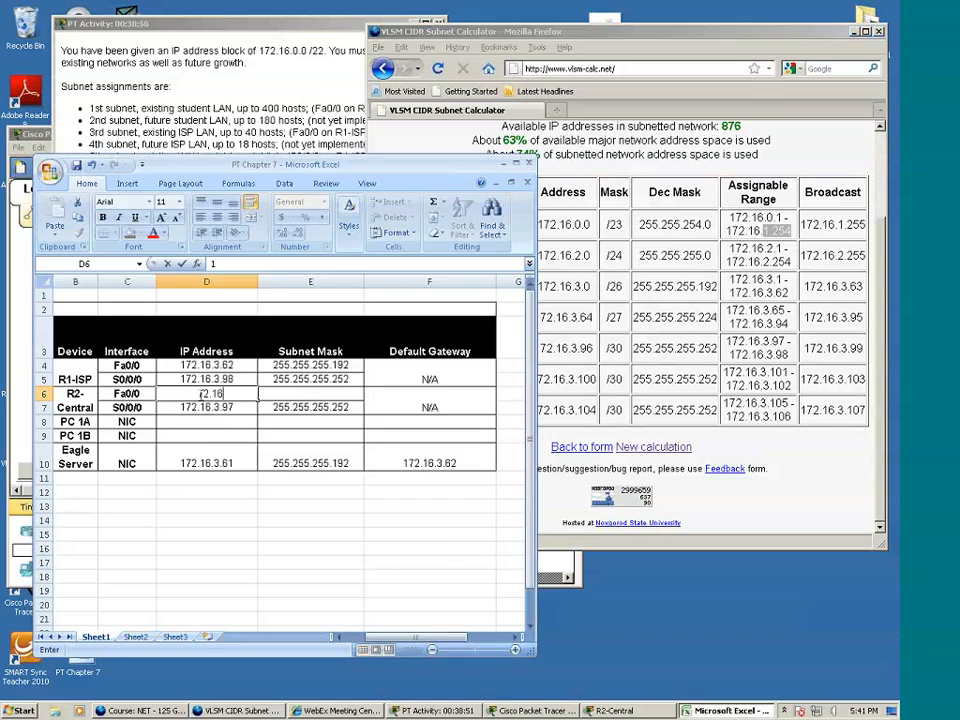
text(.1.254)
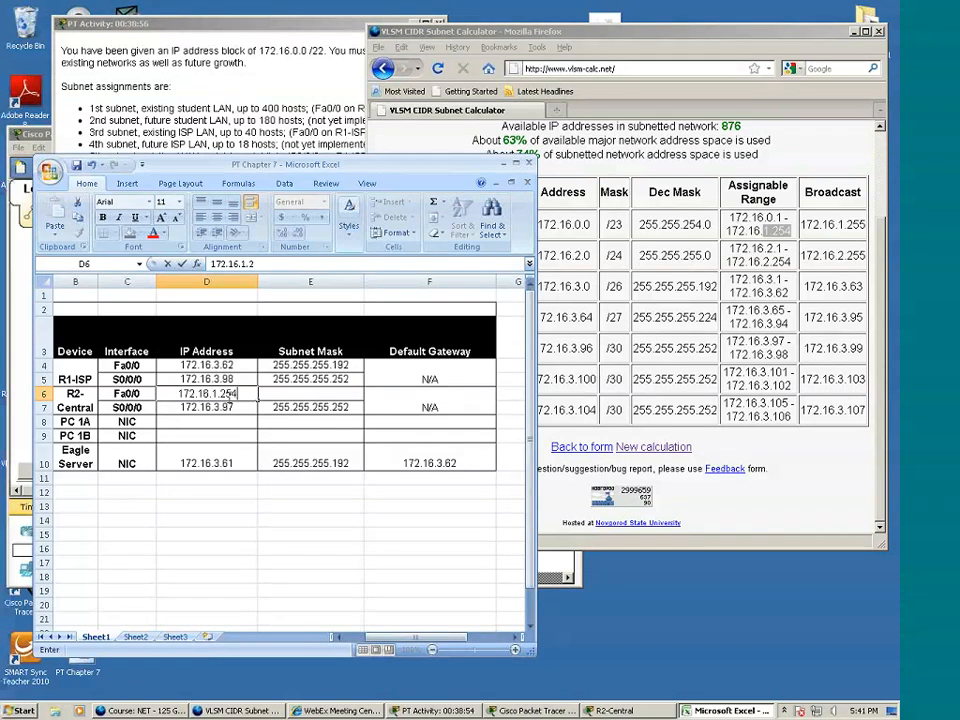
Look up the 1st subnet's decimal mask in the calculator and enter 255.255.254.0 as R2-Central's Fa0/0 subnet mask in Excel
click(322, 395)
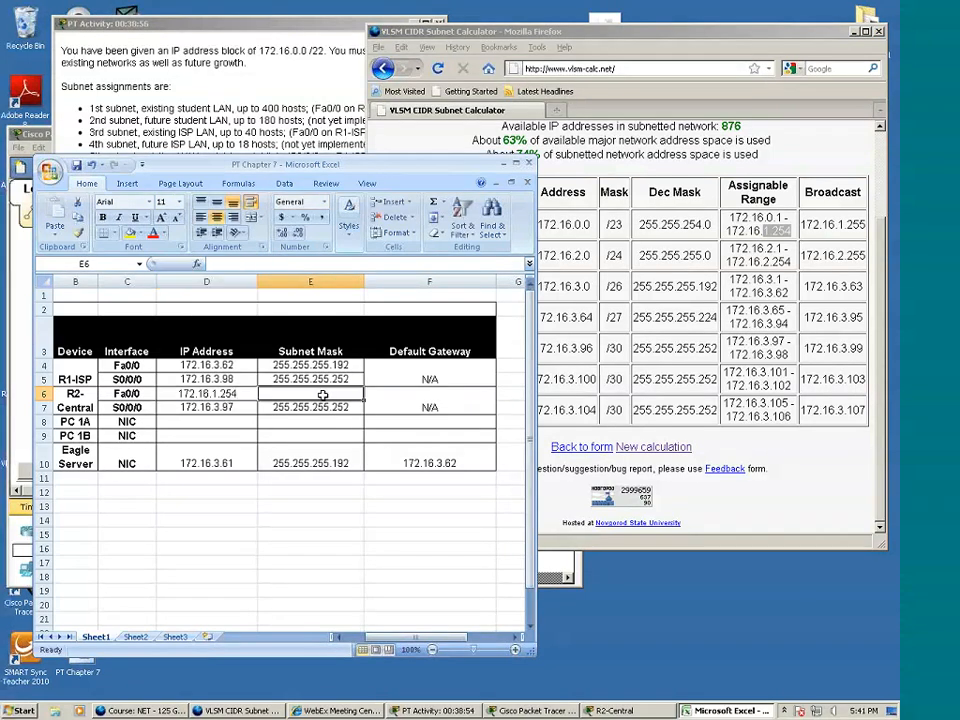
click(641, 222)
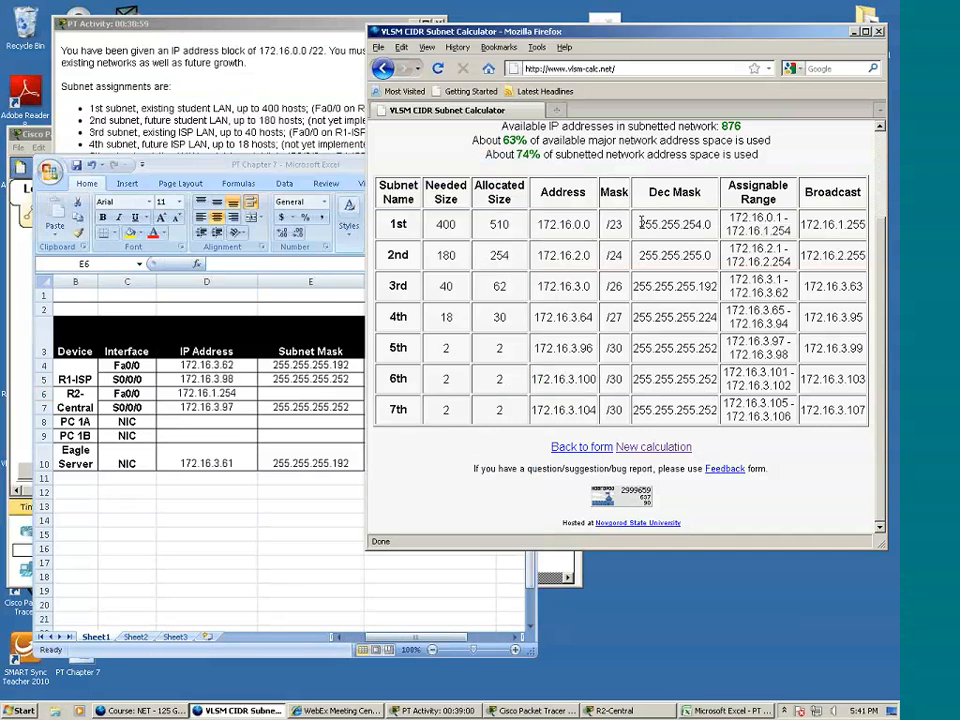
drag(641, 222, 712, 225)
click(286, 397)
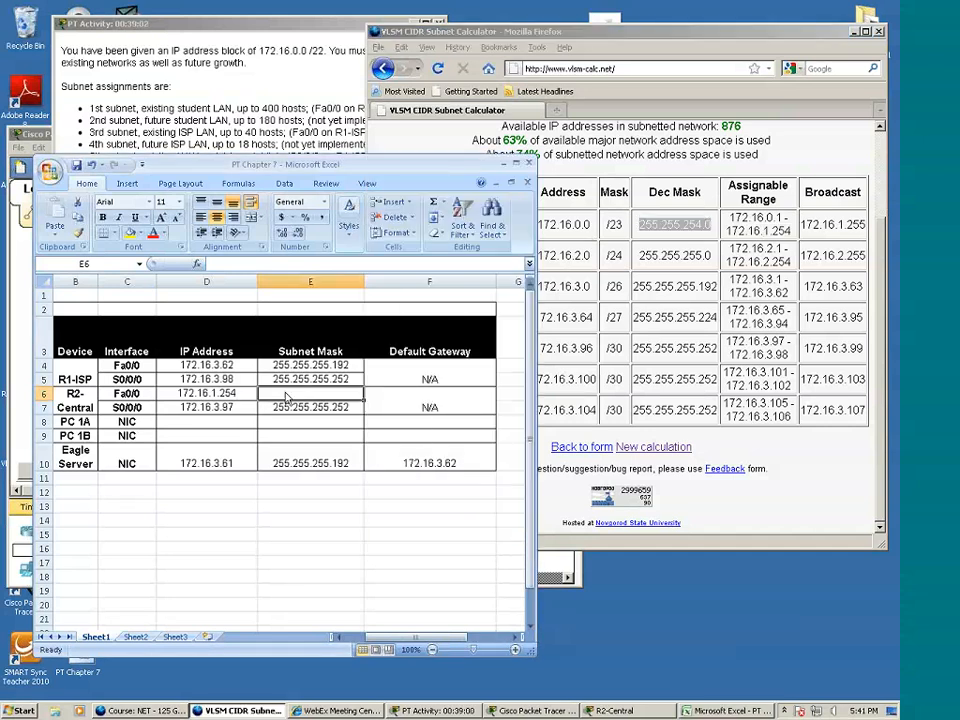
text(25)
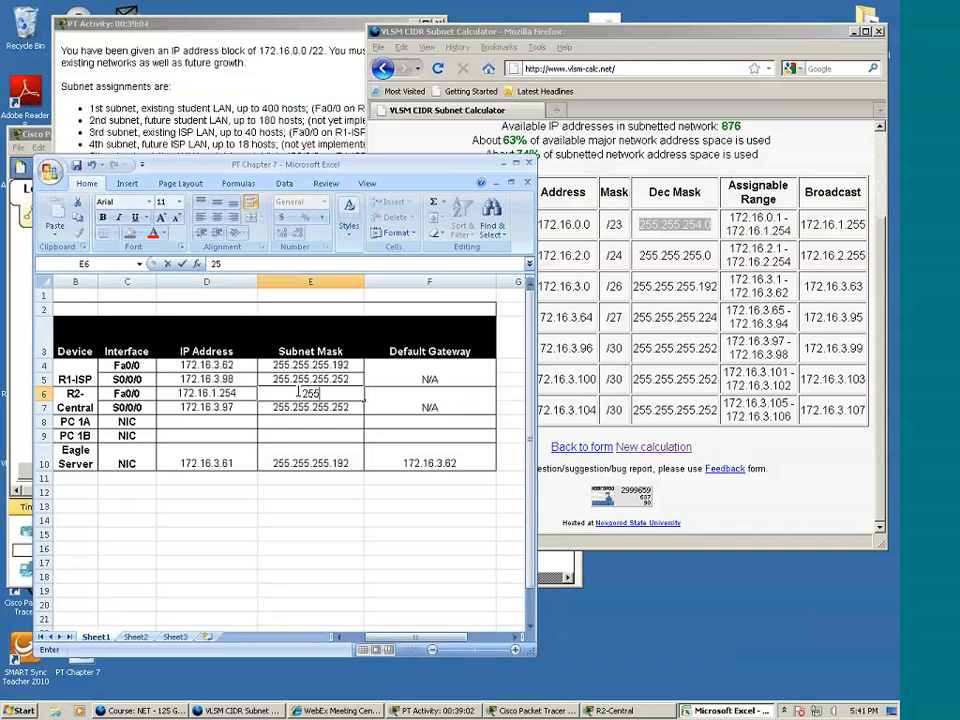
text(5.255.254.0)
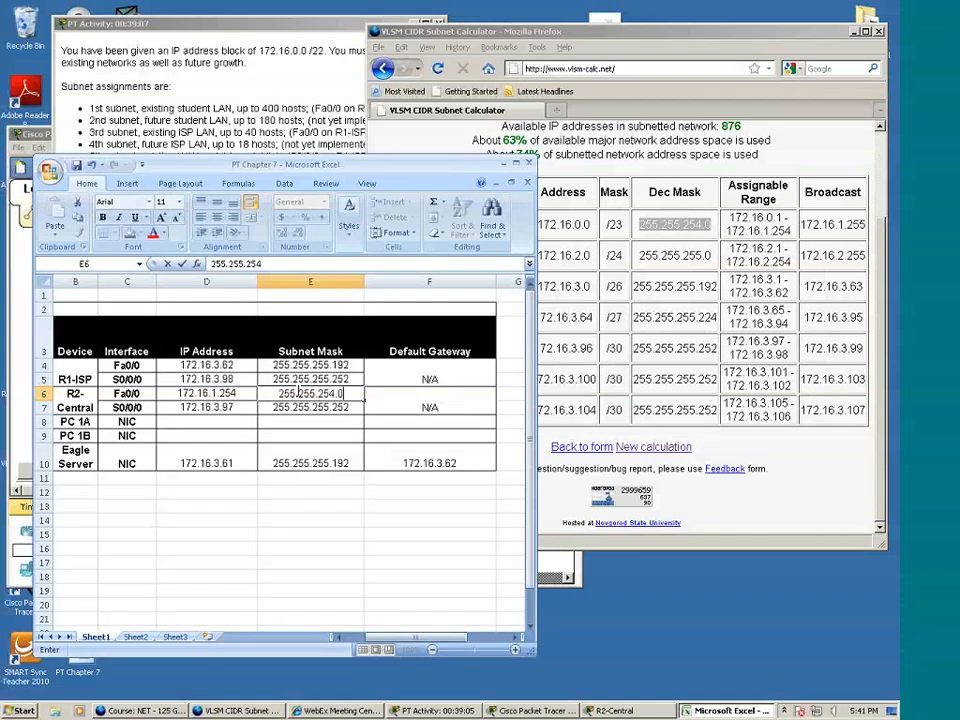
Switch to Packet Tracer, turn on R2-Central's FastEthernet0/0 port, and set its IP address to 172.16.1.254
click(21, 374)
click(21, 374)
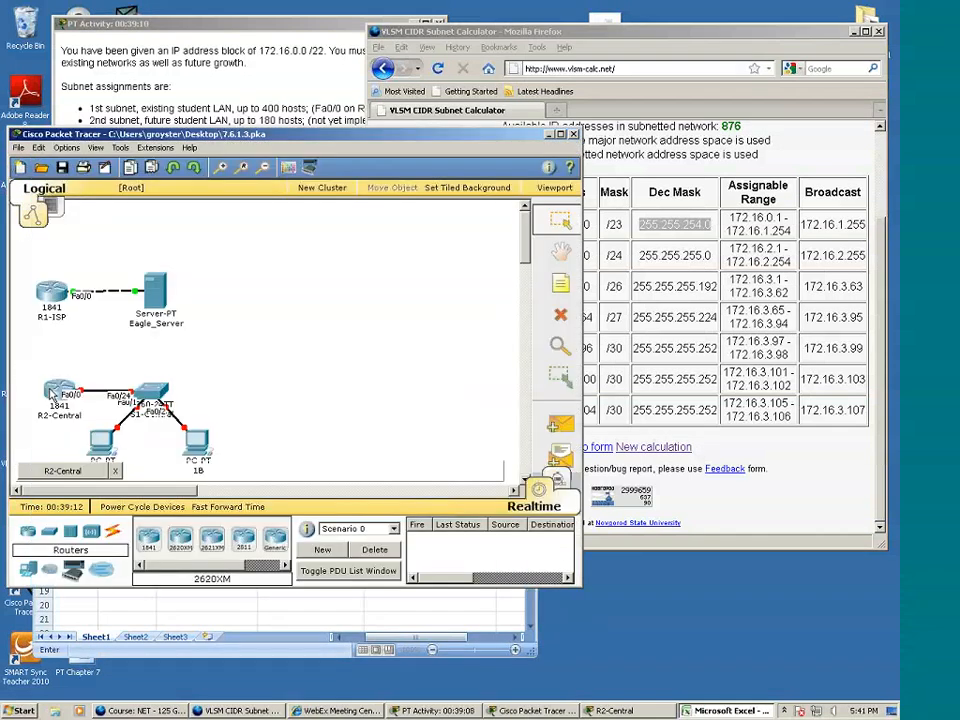
click(57, 393)
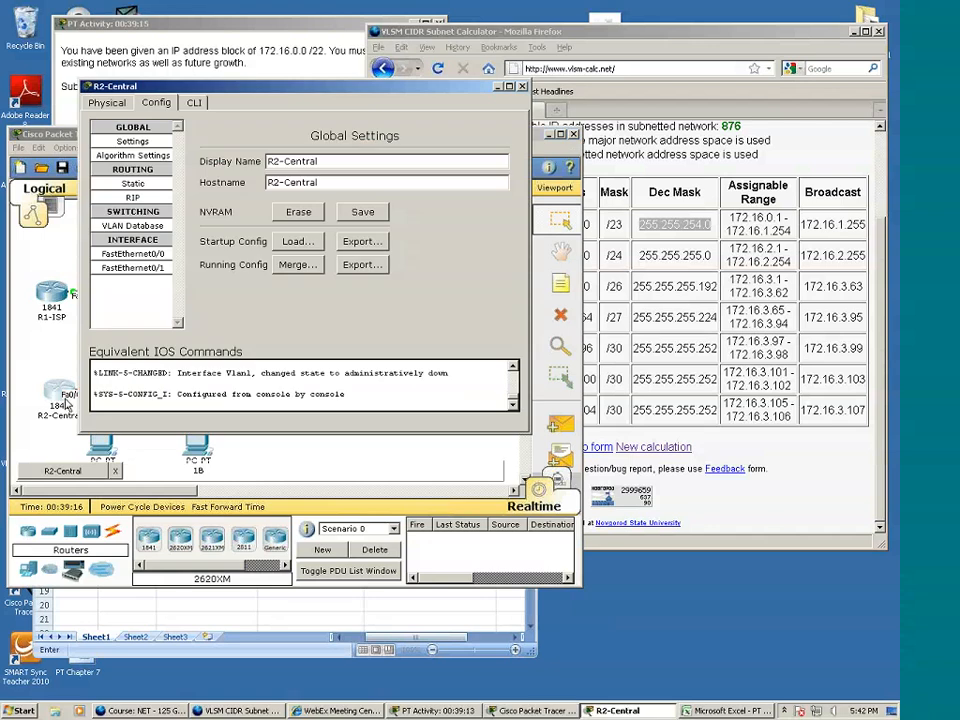
click(133, 254)
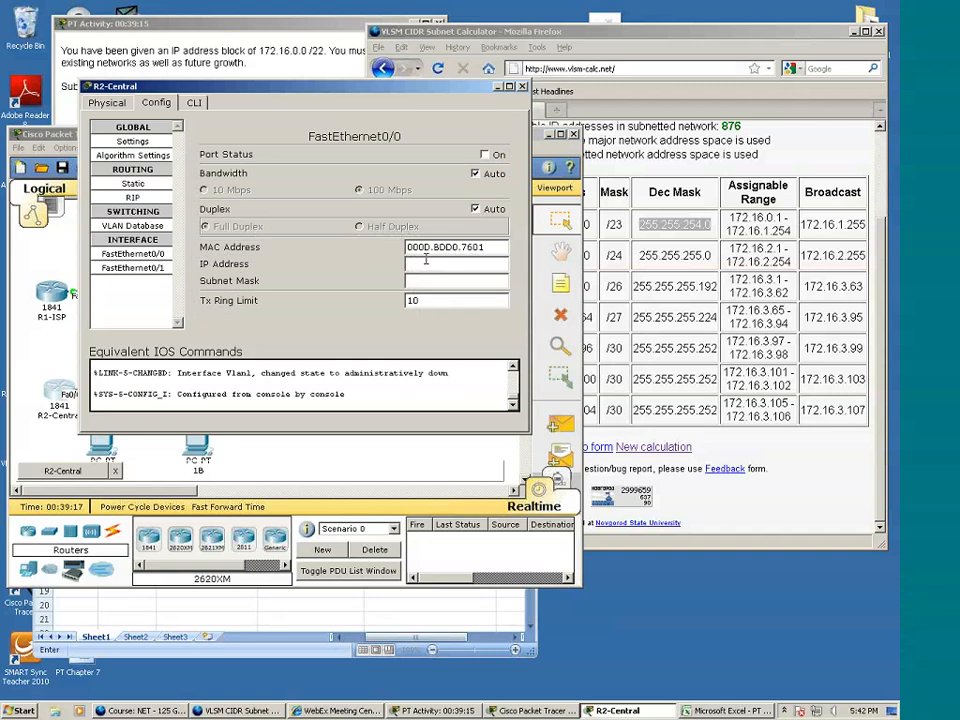
click(485, 155)
click(437, 260)
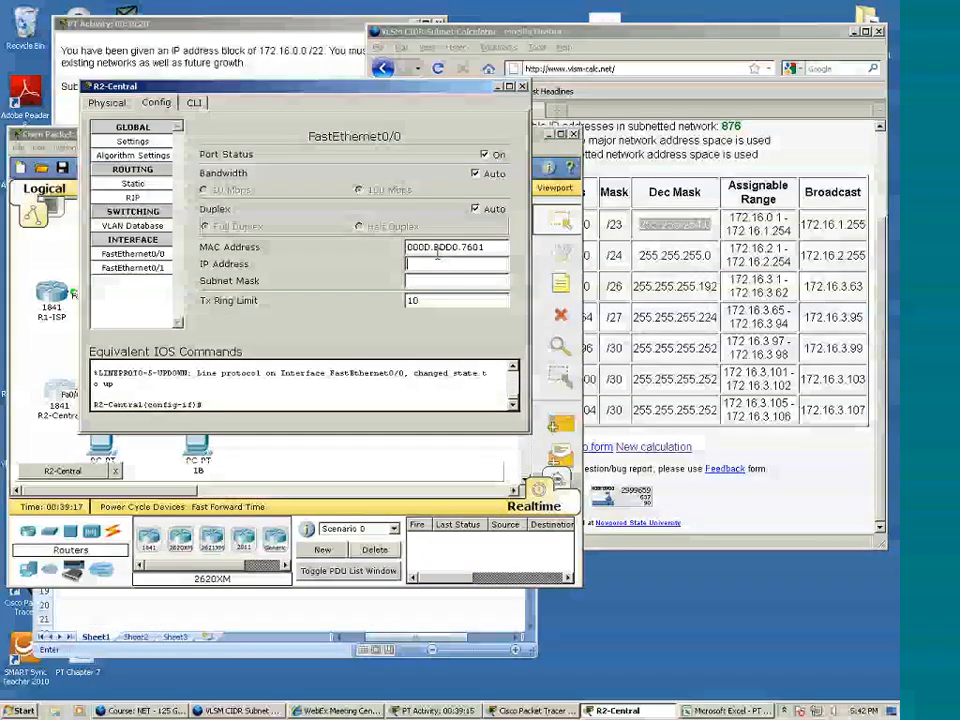
text(172.16.)
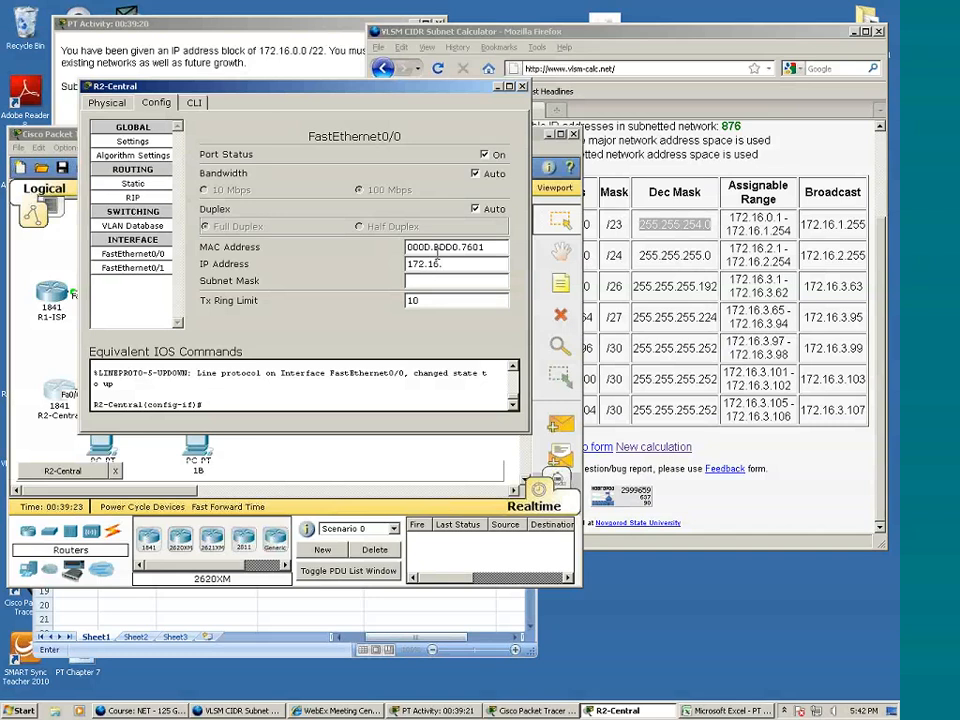
text(1.254)
Set R2-Central's FastEthernet0/0 subnet mask to 255.255.254.0 and close the device window
click(453, 281)
key(Return)
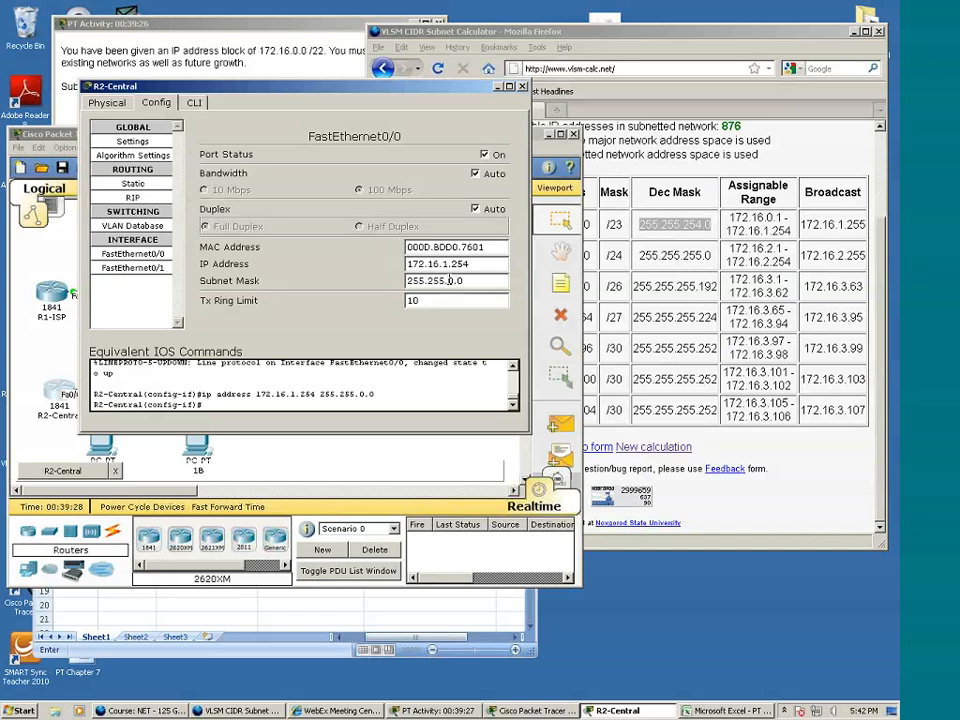
drag(448, 281, 477, 281)
text(254.0)
key(Return)
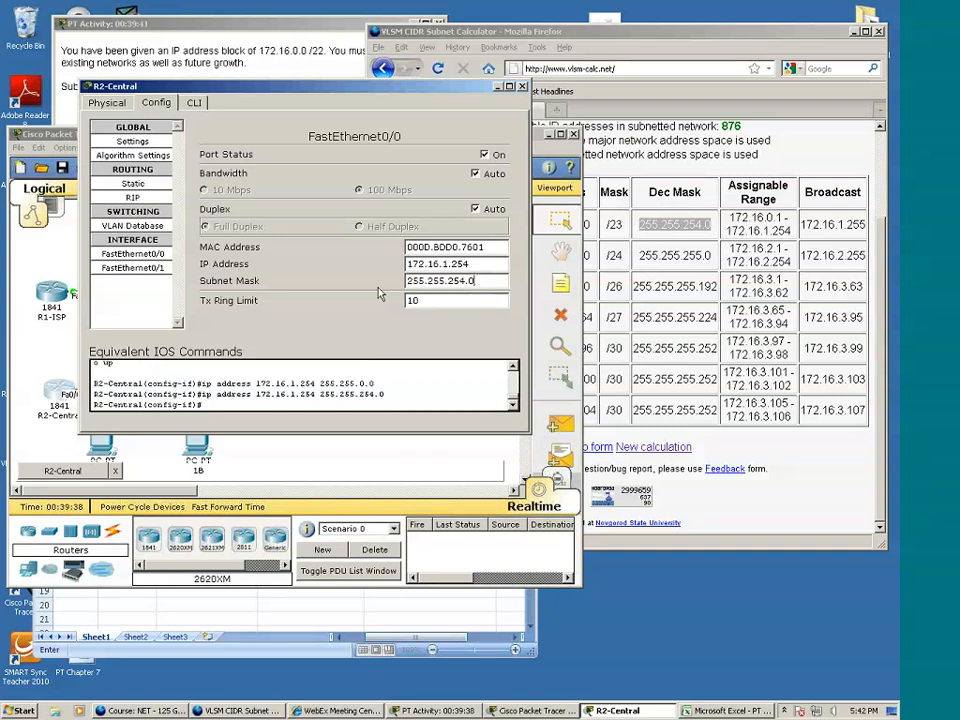
click(521, 89)
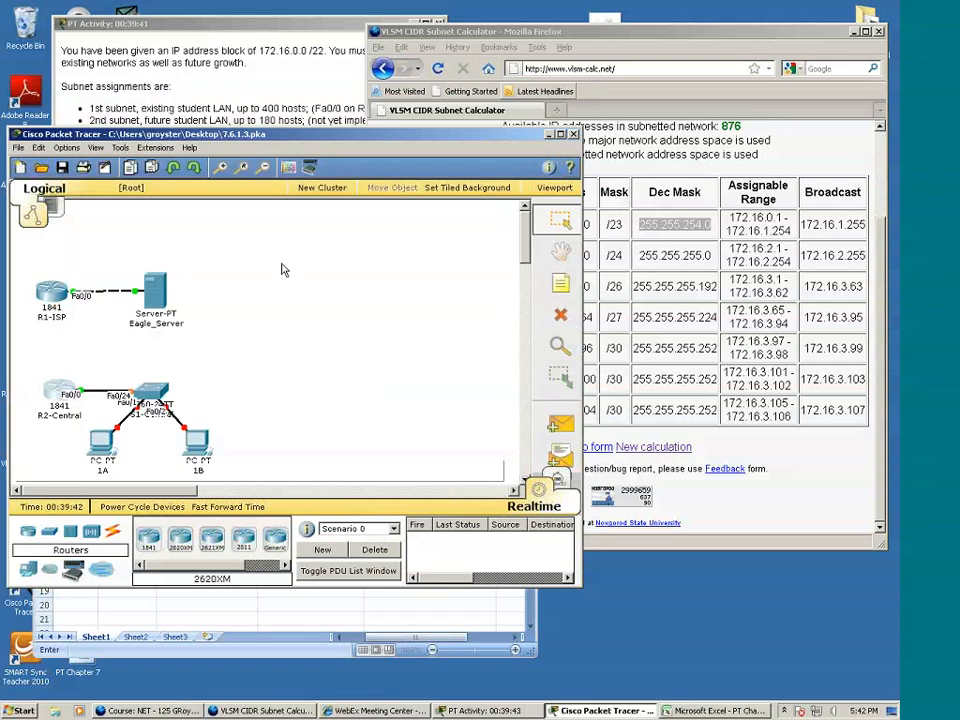
Look up PC 1A's addressing rule in the instructions and the 1st subnet's range, and enter 172.16.0.1 as its IP address in Excel
click(238, 97)
scroll(187, 270, down, 3)
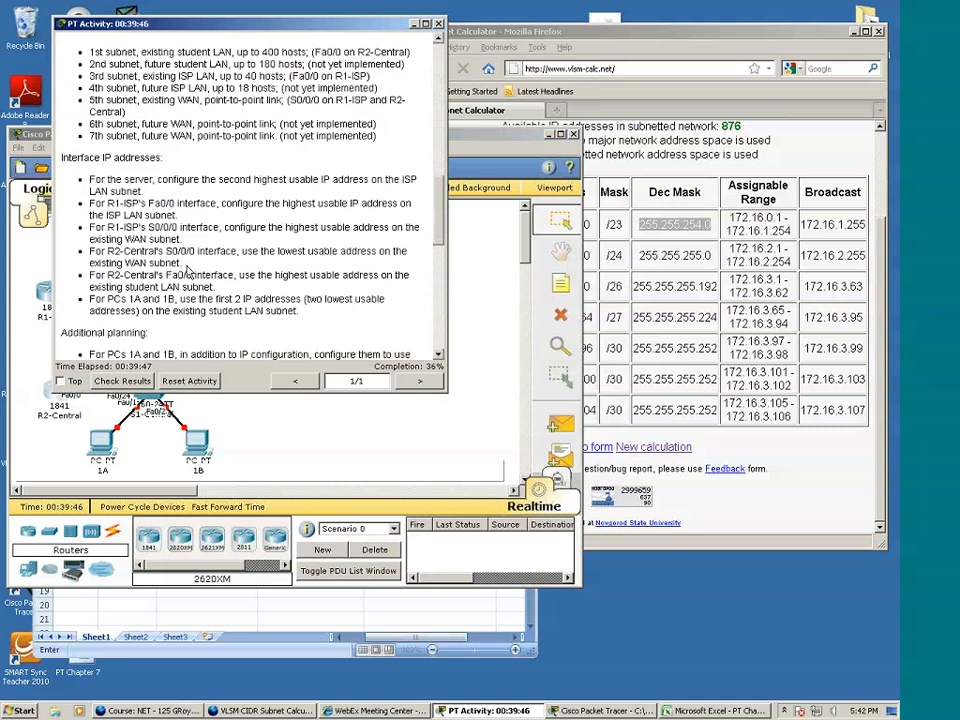
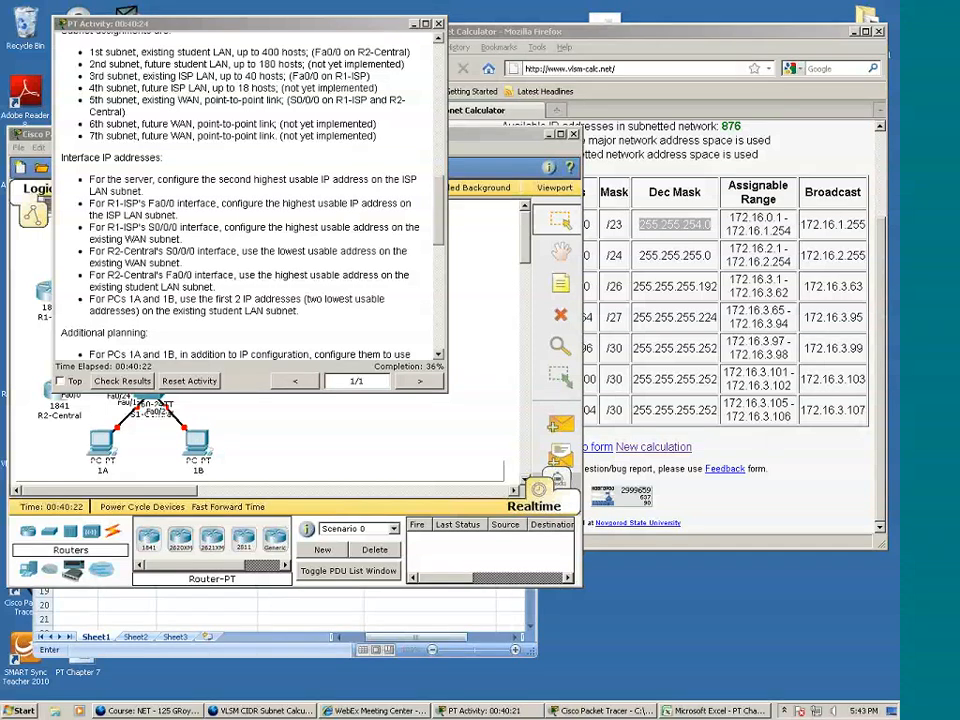
double_click(779, 218)
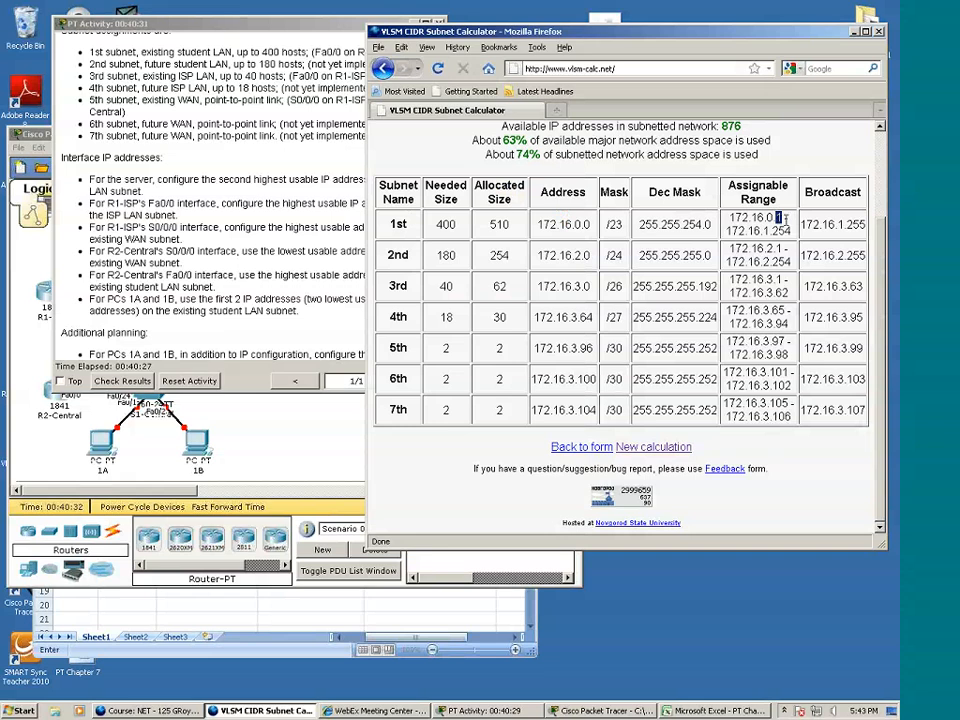
drag(767, 217, 775, 218)
click(768, 217)
key(alt+Tab)
click(198, 424)
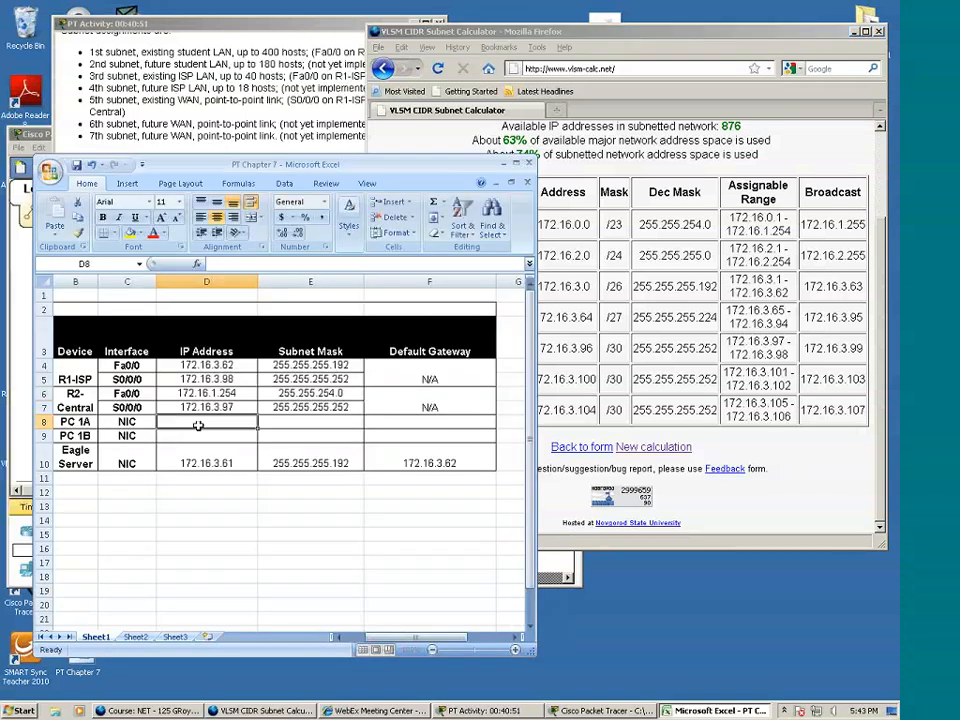
text(172.16)
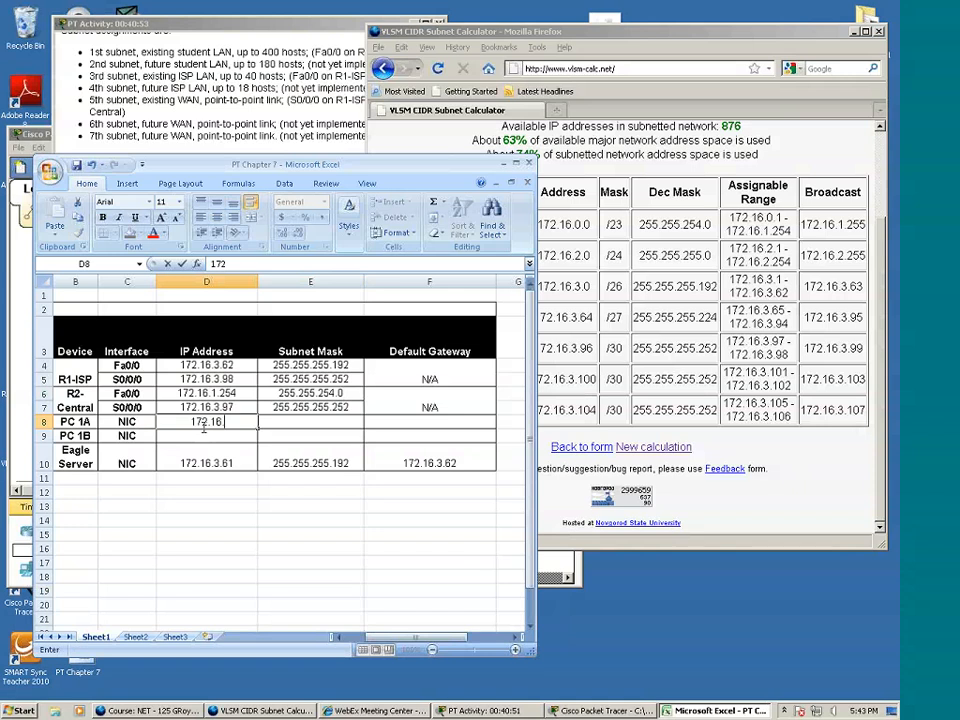
text(.0.1)
key(Tab)
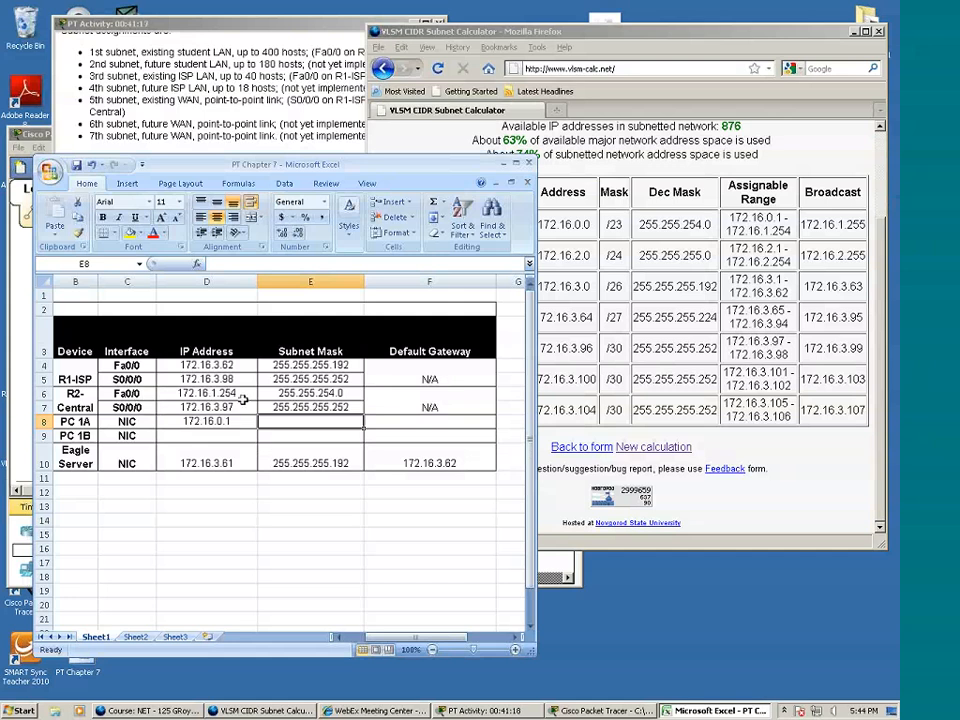
Copy R2-Central's Fa0/0 subnet mask 255.255.254.0 into the subnet mask cells of PC 1A and PC 1B in Excel
click(309, 394)
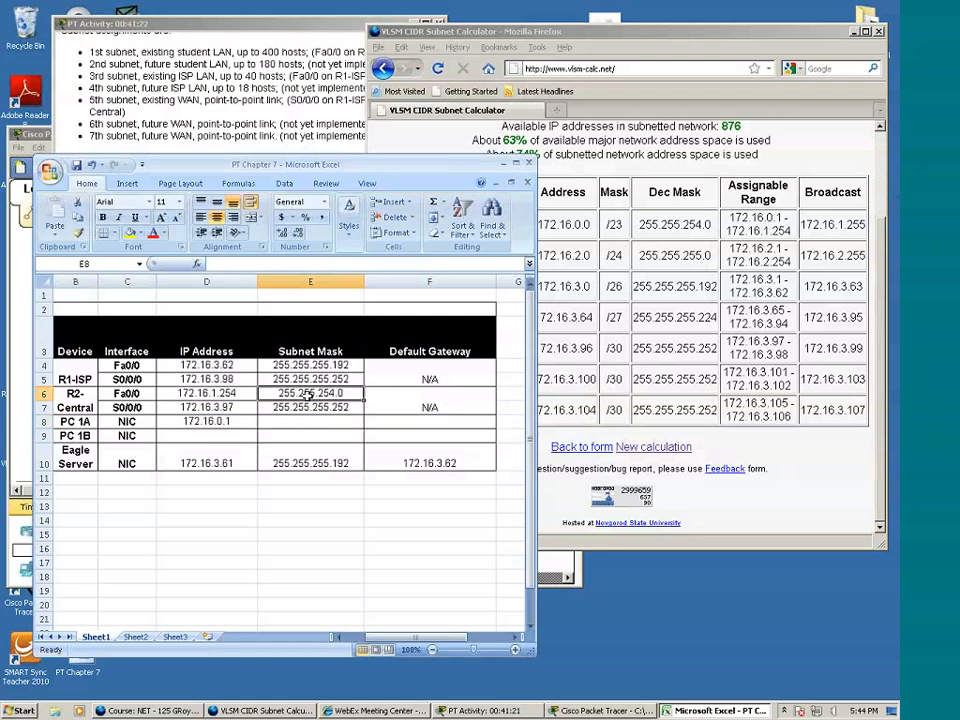
right_click(309, 394)
click(325, 421)
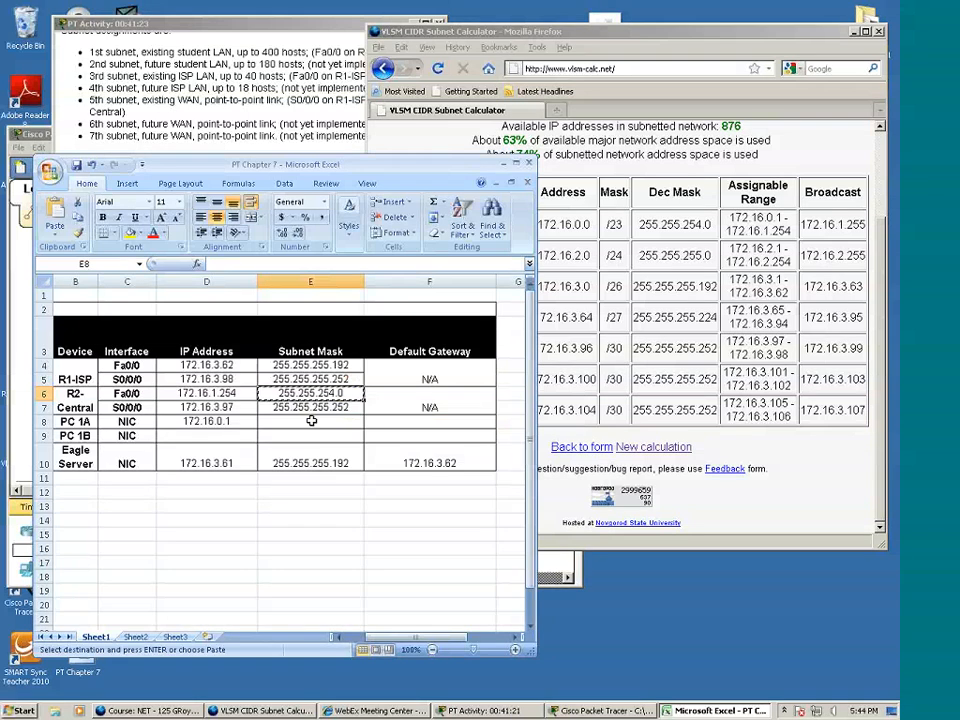
right_click(311, 421)
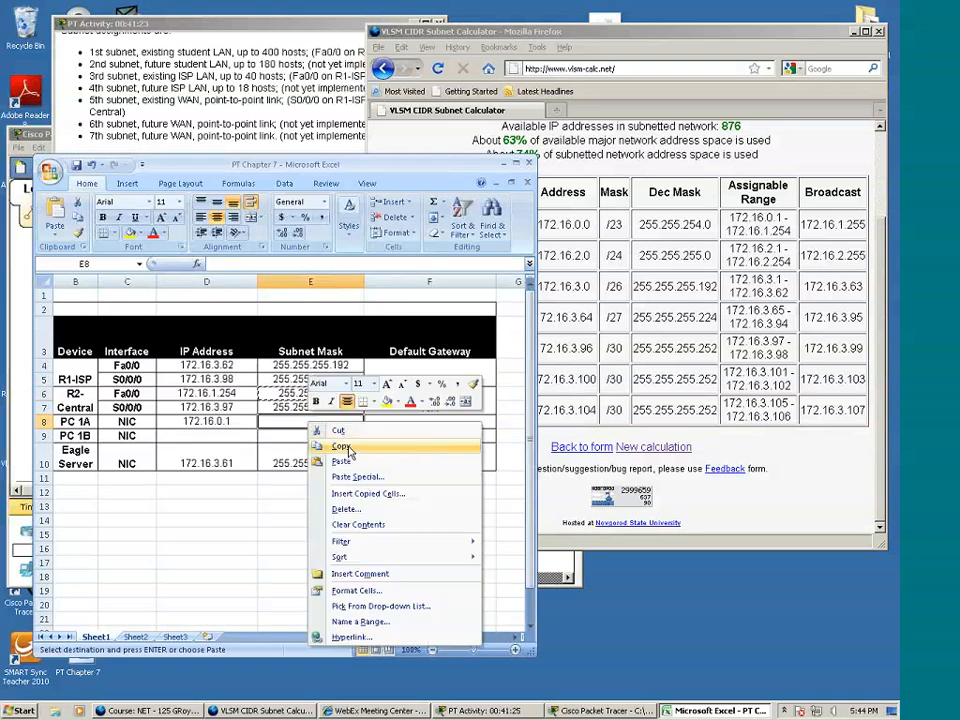
click(341, 461)
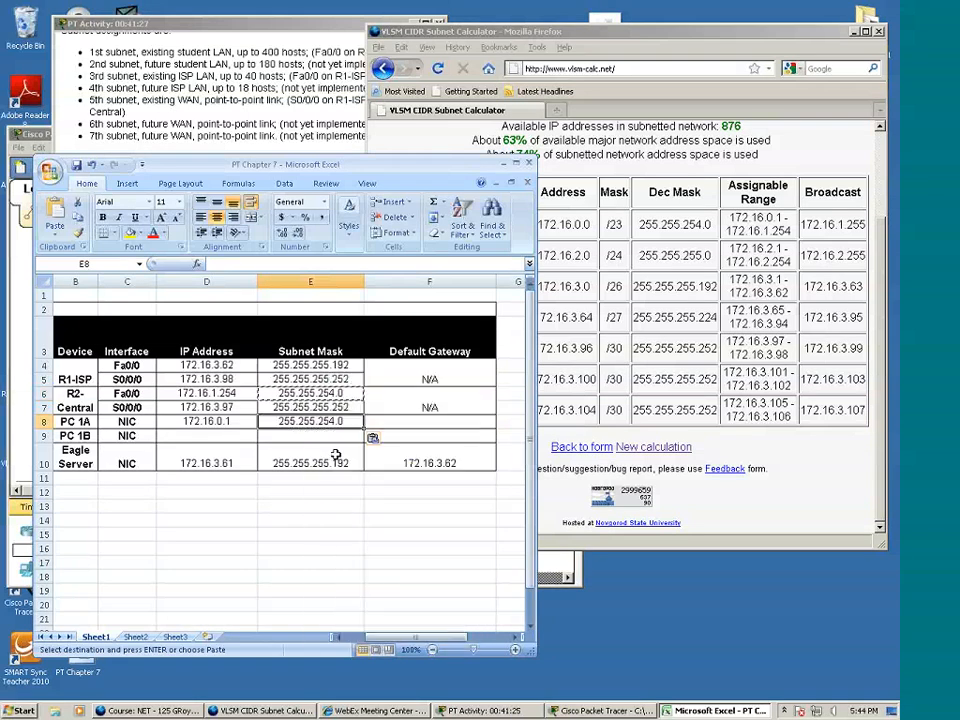
right_click(312, 436)
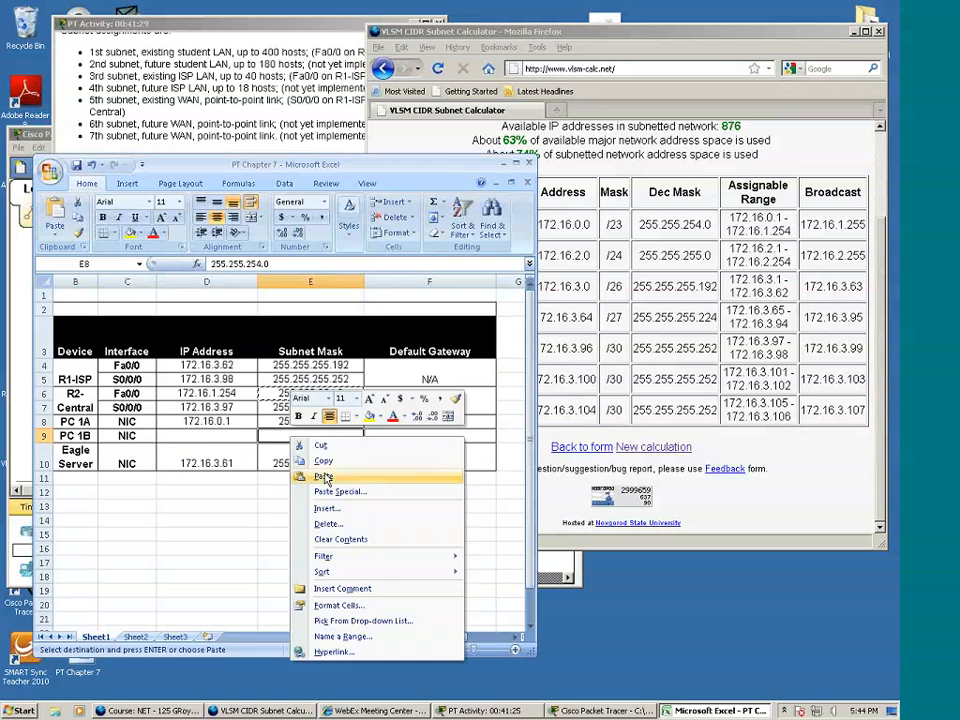
click(342, 476)
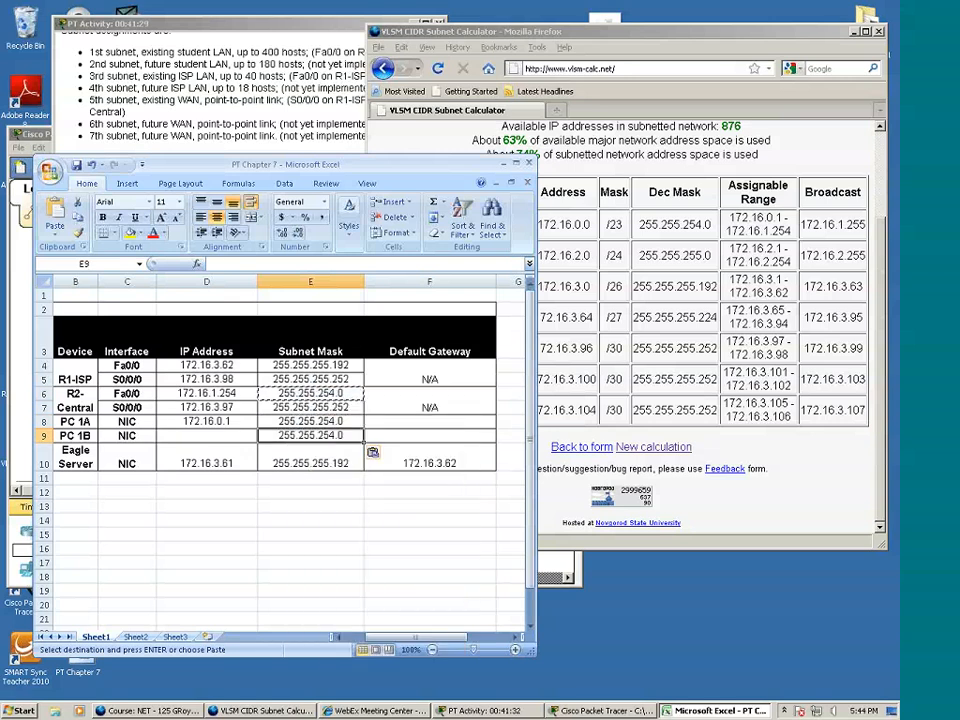
Copy PC 1A's IP address to PC 1B's row and edit the copy to 172.16.0.2
click(206, 421)
right_click(212, 425)
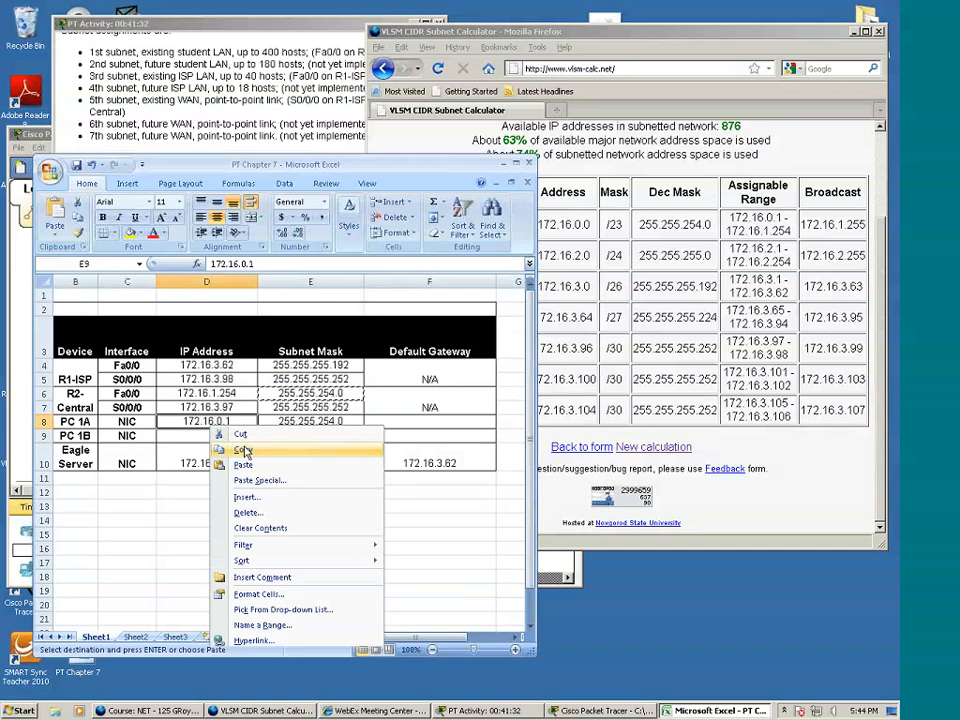
click(244, 452)
right_click(214, 438)
click(243, 480)
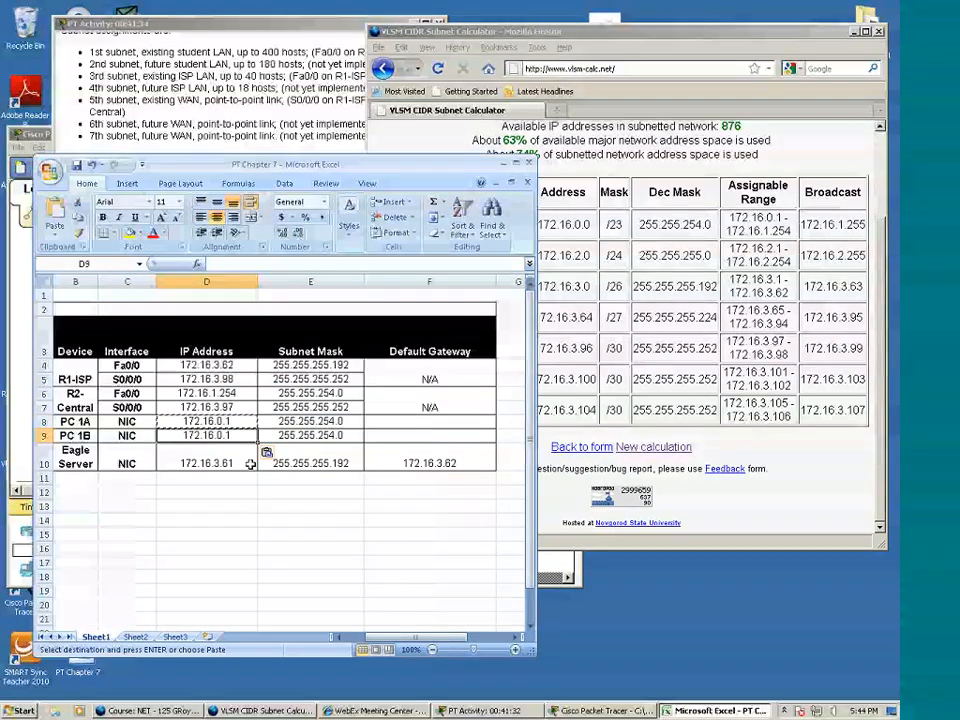
double_click(228, 436)
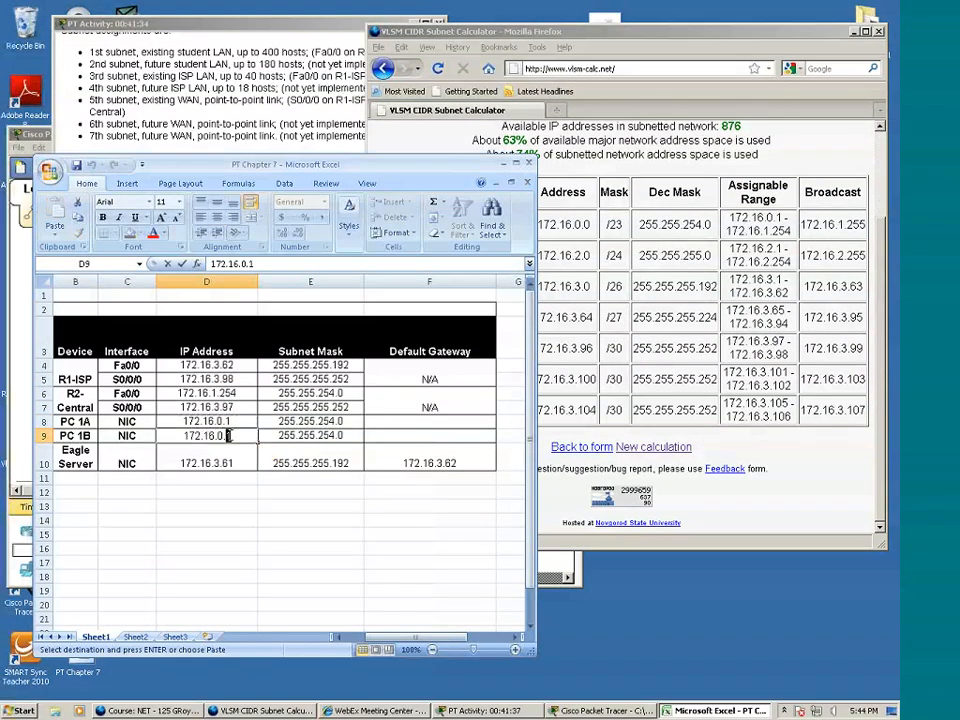
key(BackSpace)
text(2)
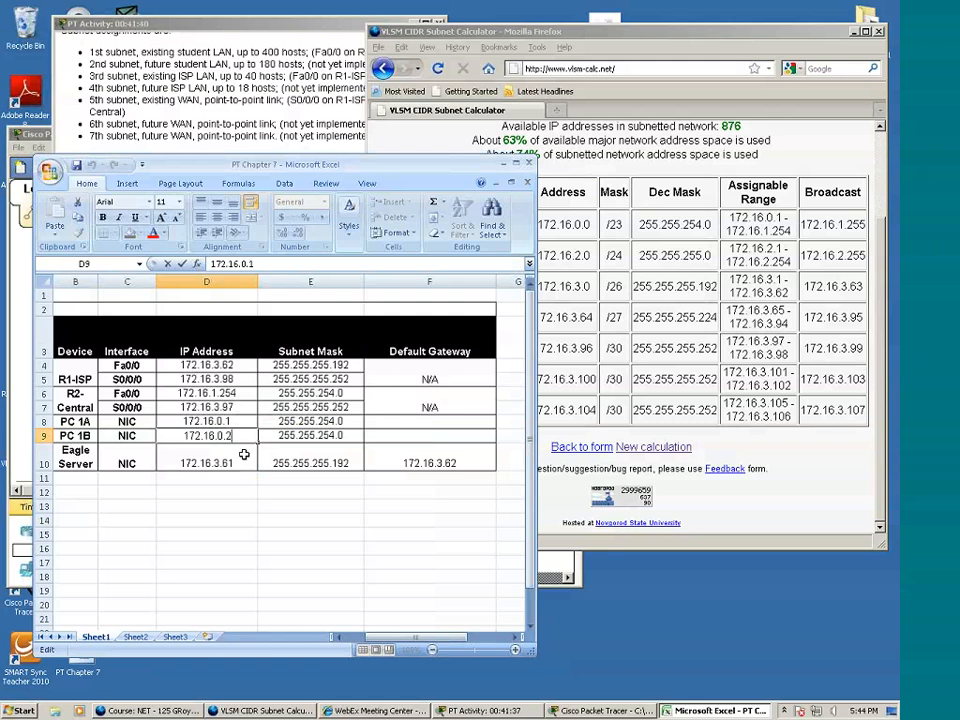
click(222, 510)
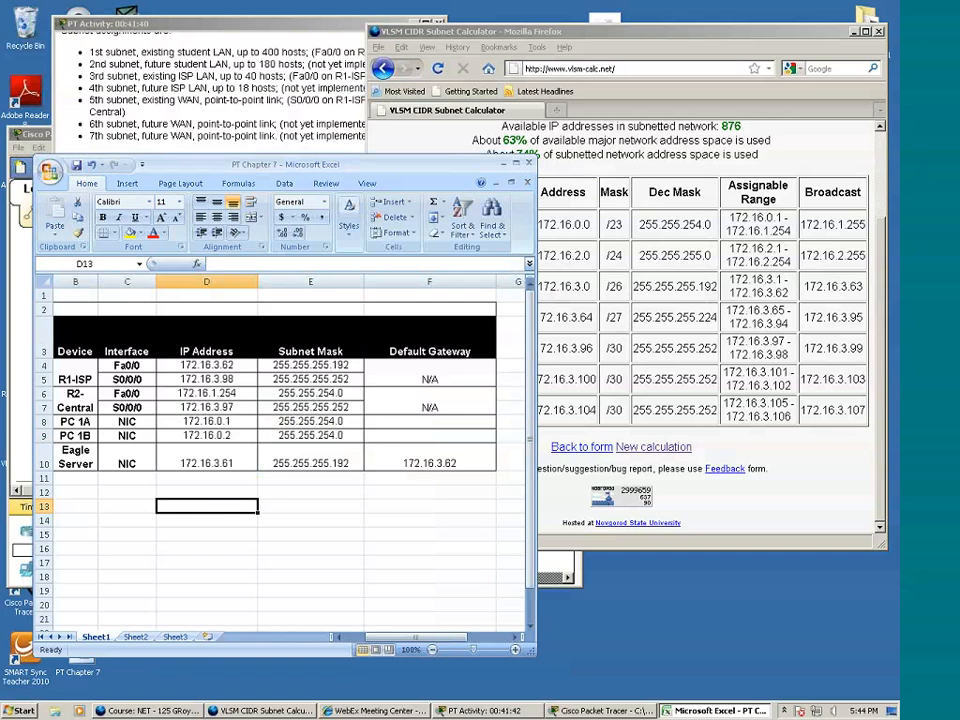
Switch to Packet Tracer, open PC 1A's IP configuration, and move the Excel addressing table aside so both can be viewed
click(192, 140)
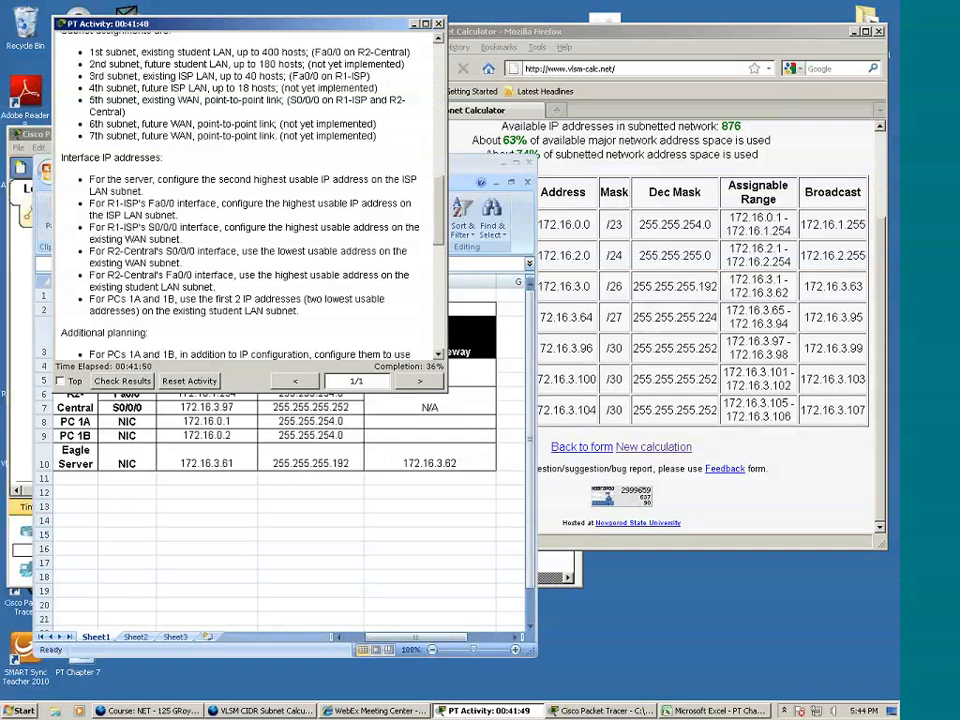
click(18, 262)
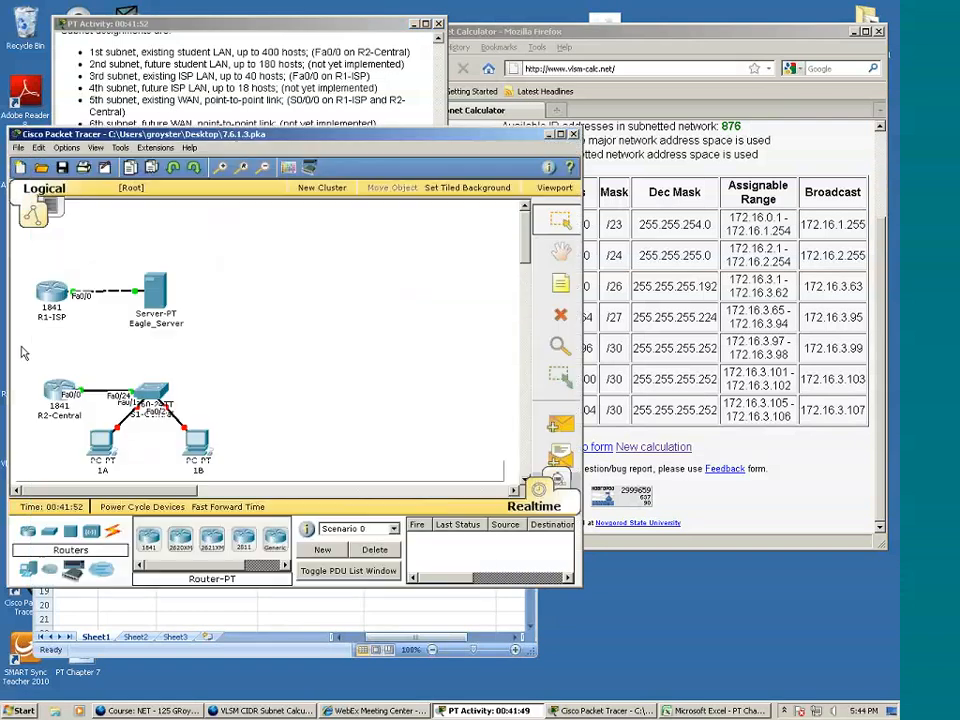
click(103, 446)
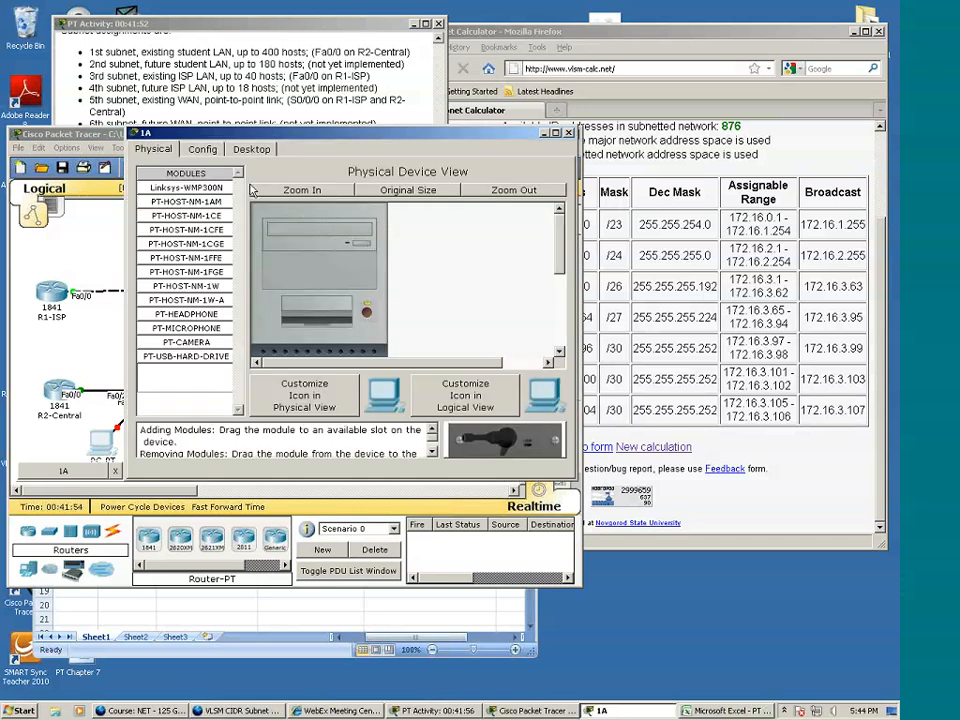
click(202, 150)
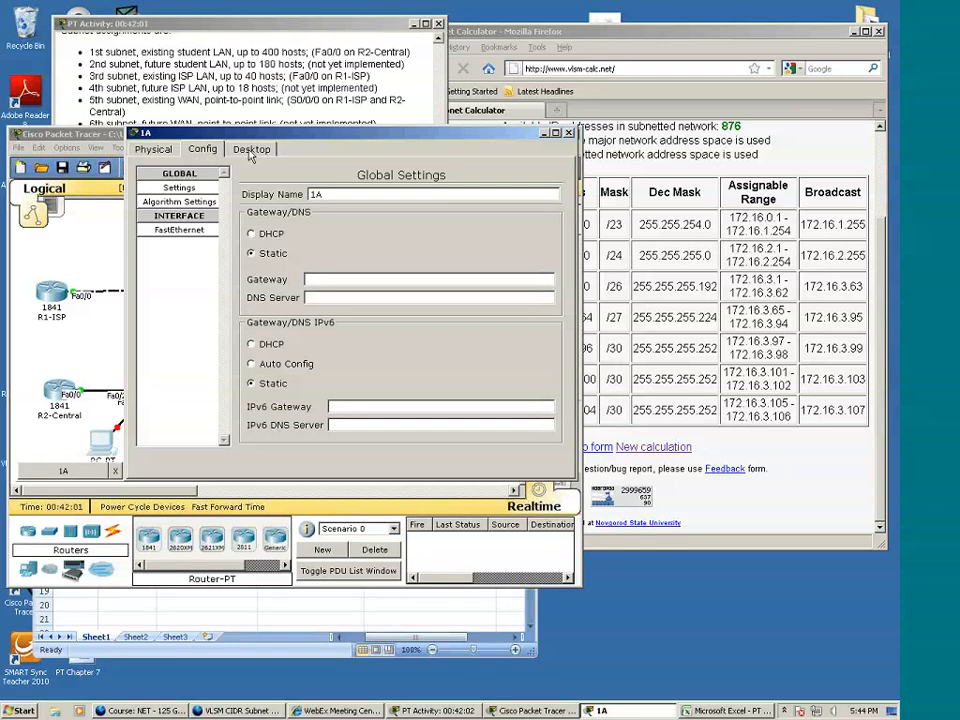
click(251, 152)
click(198, 207)
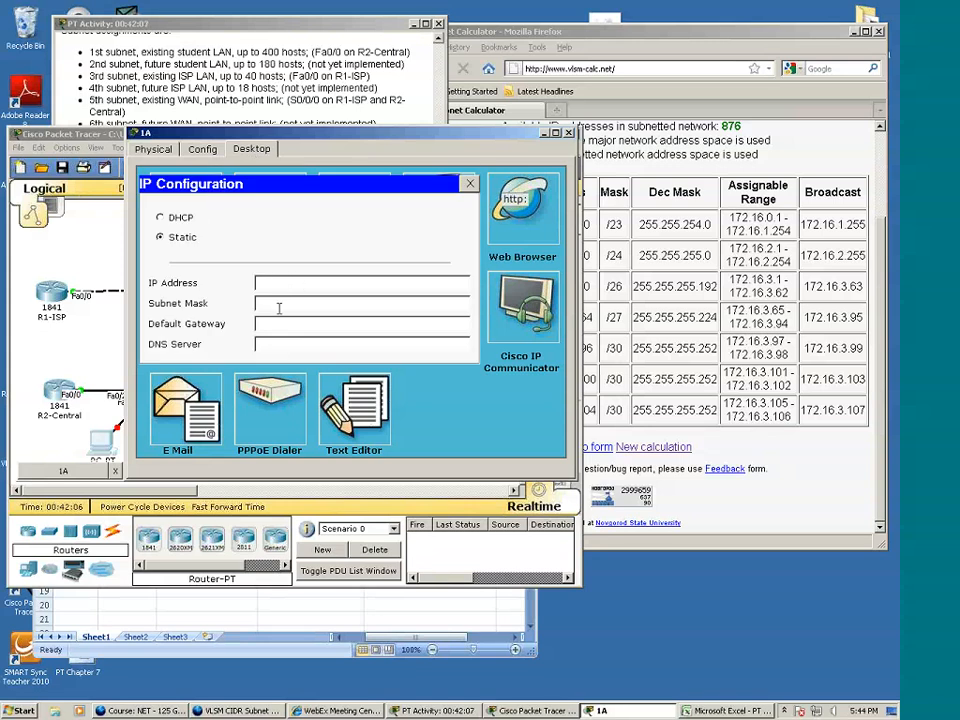
click(313, 277)
click(166, 630)
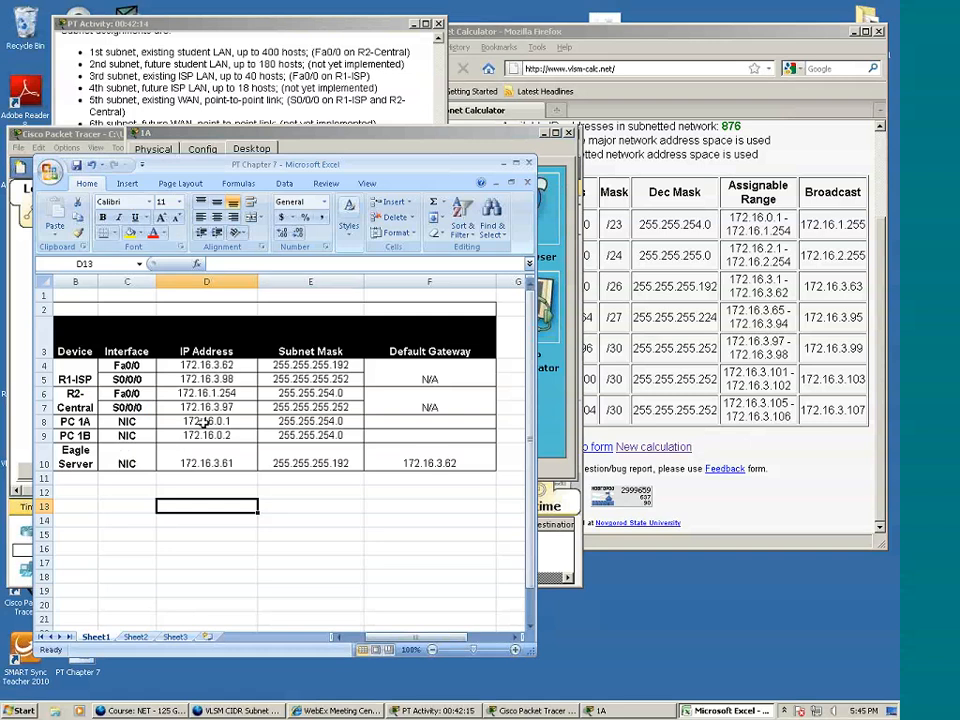
drag(169, 167, 536, 152)
Set PC 1A's static IP address to 172.16.0.1 and its subnet mask to 255.255.254.0
click(211, 283)
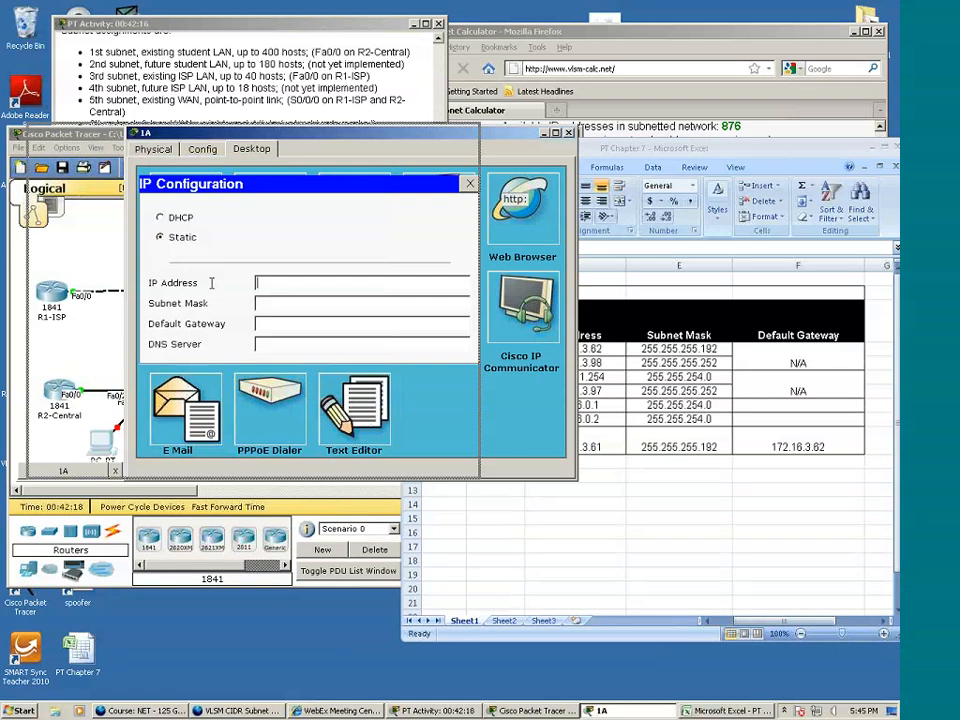
text(172)
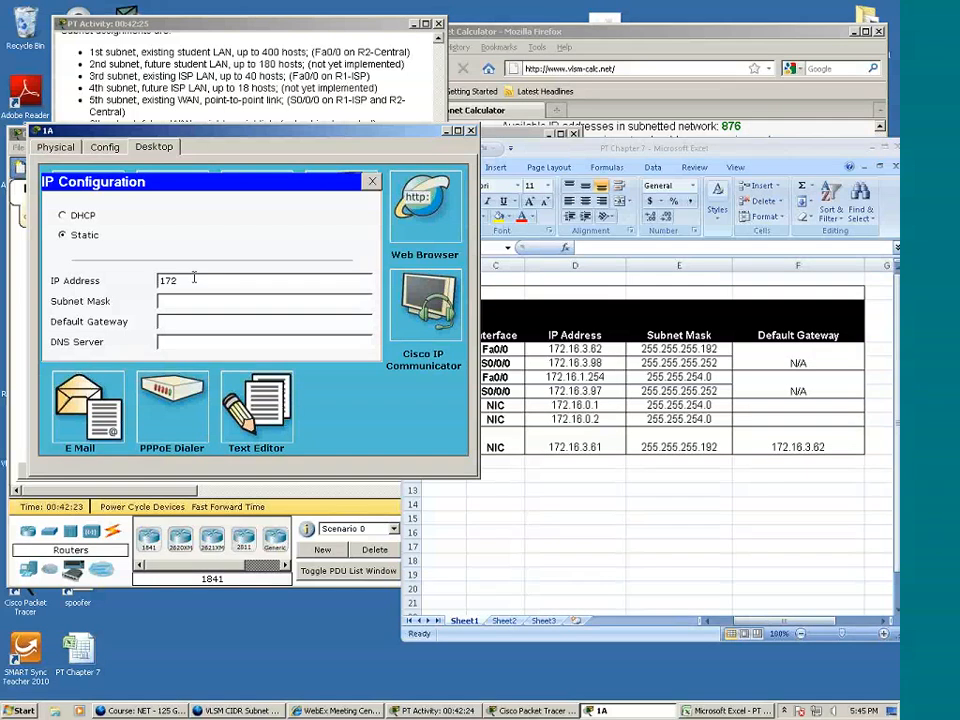
text(.16.0.1)
click(187, 301)
key(BackSpace)
key(BackSpace)
key(BackSpace)
text(254.0)
In Excel, copy R2-Central's Fa0/0 address 172.16.1.254 into the default gateway cells of PC 1A and PC 1B
key(alt+Tab)
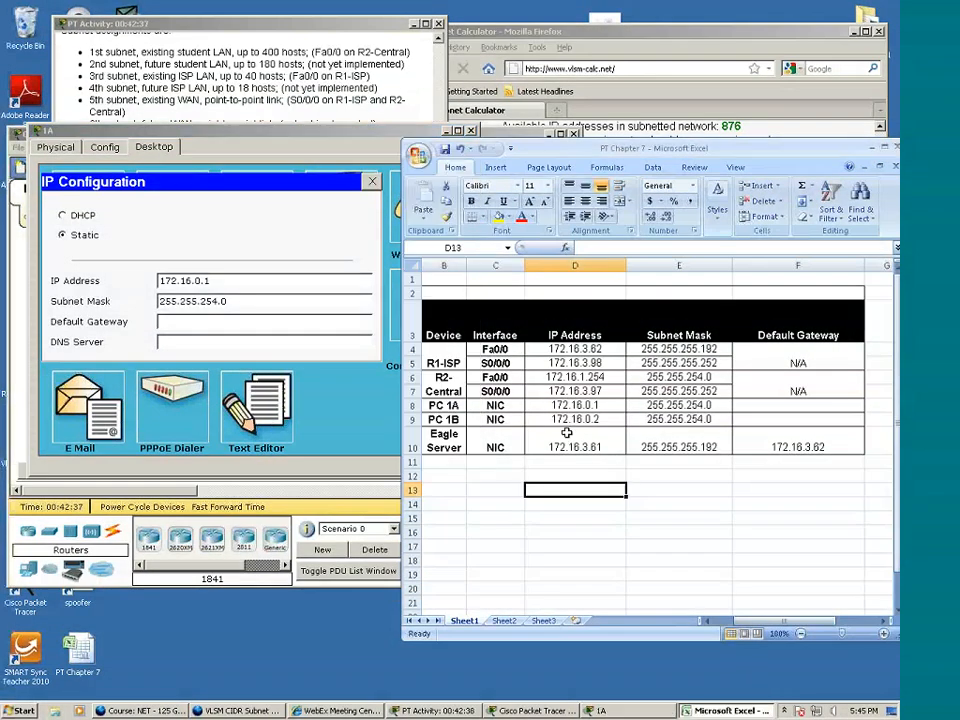
right_click(563, 376)
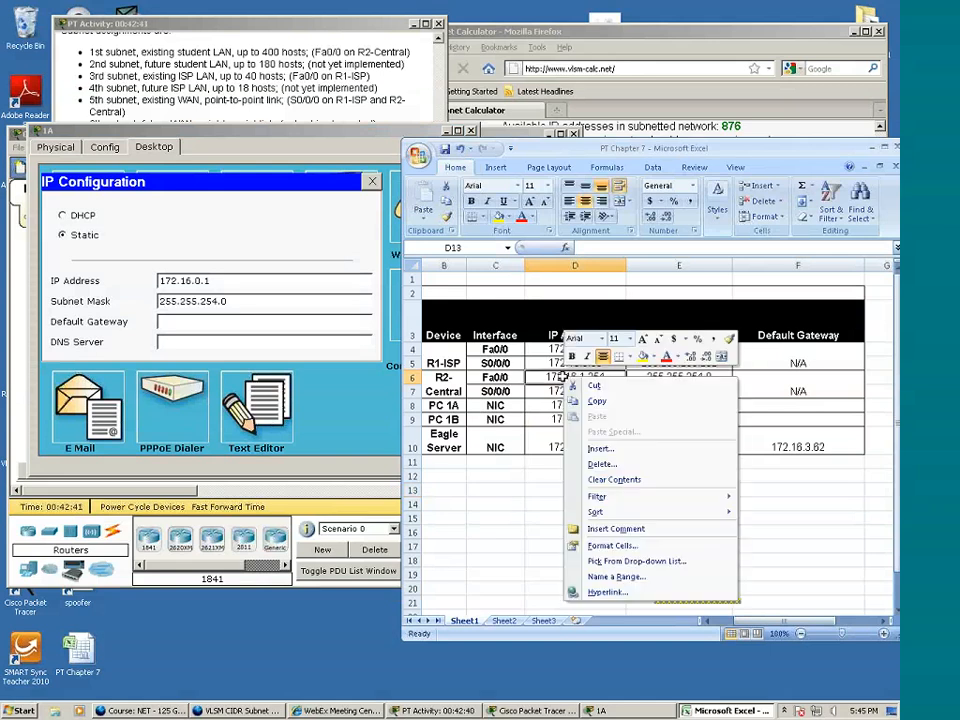
click(568, 400)
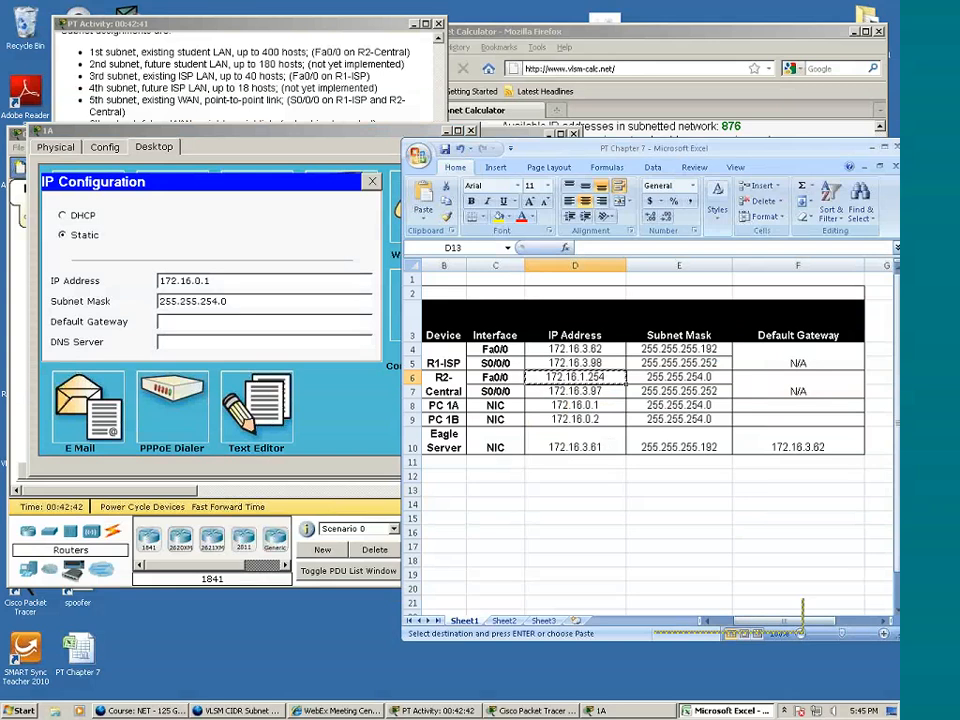
right_click(800, 405)
click(690, 441)
click(800, 419)
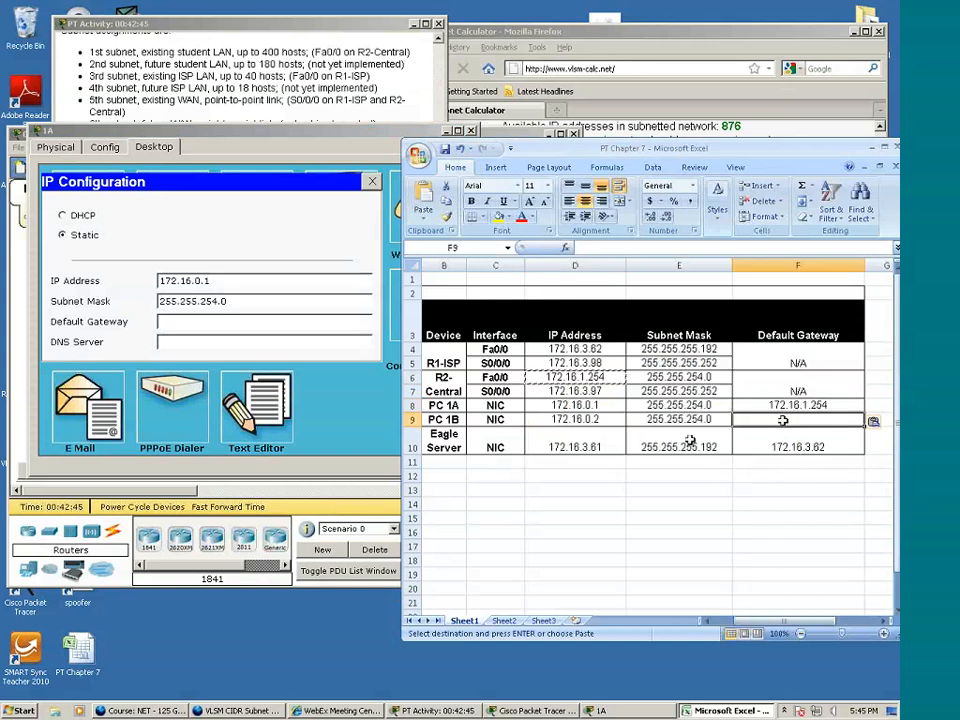
right_click(800, 419)
click(690, 440)
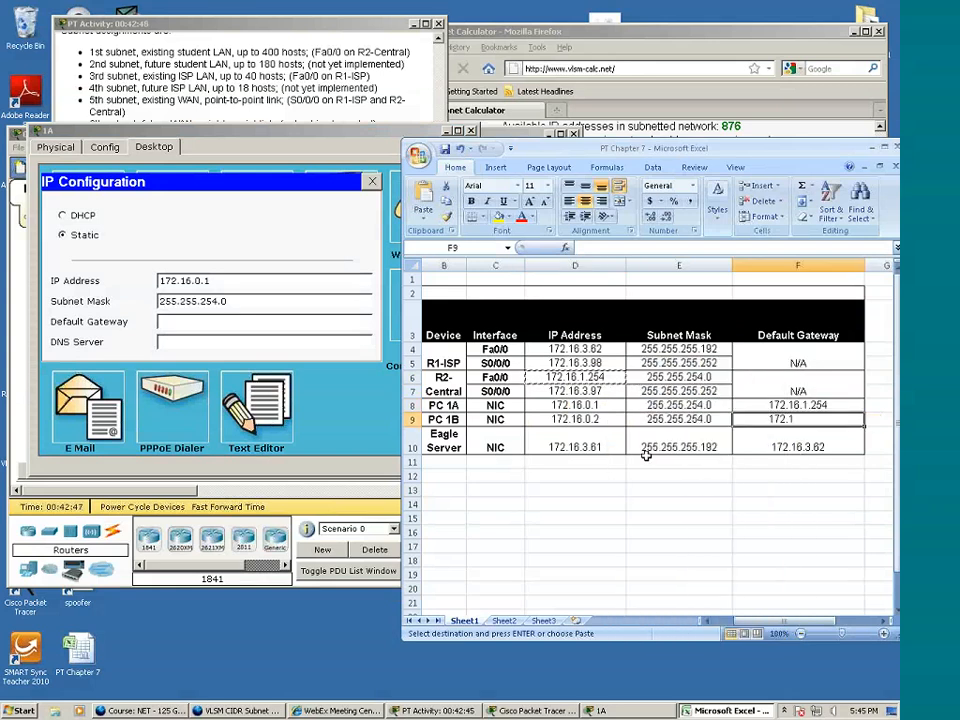
click(575, 490)
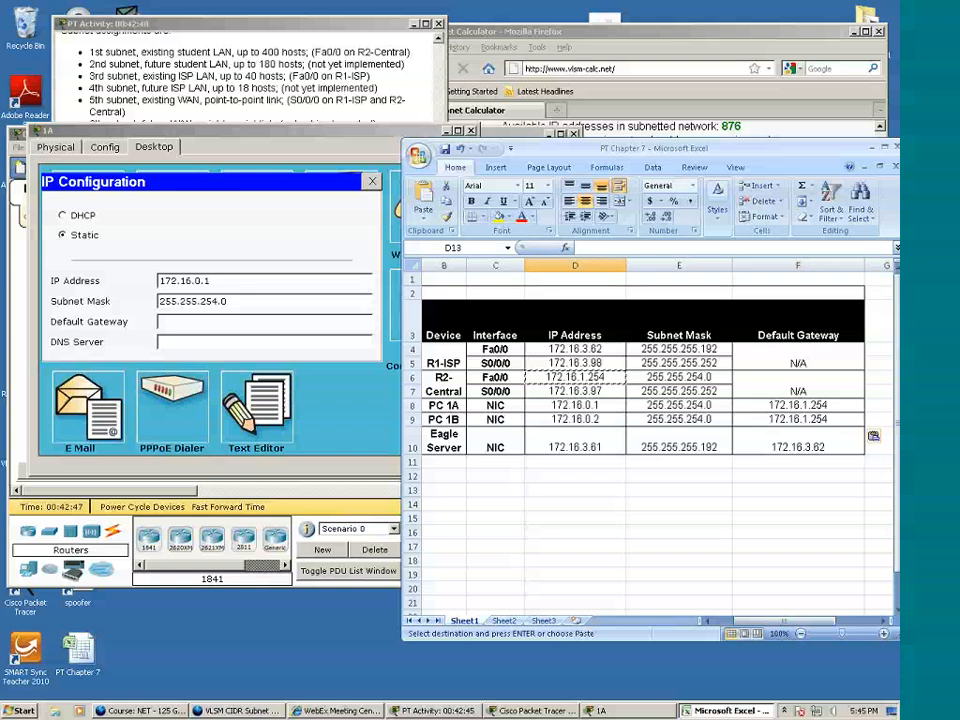
Return to PC 1A in Packet Tracer, set its default gateway to 172.16.0.254, and close its IP configuration and device window
click(234, 322)
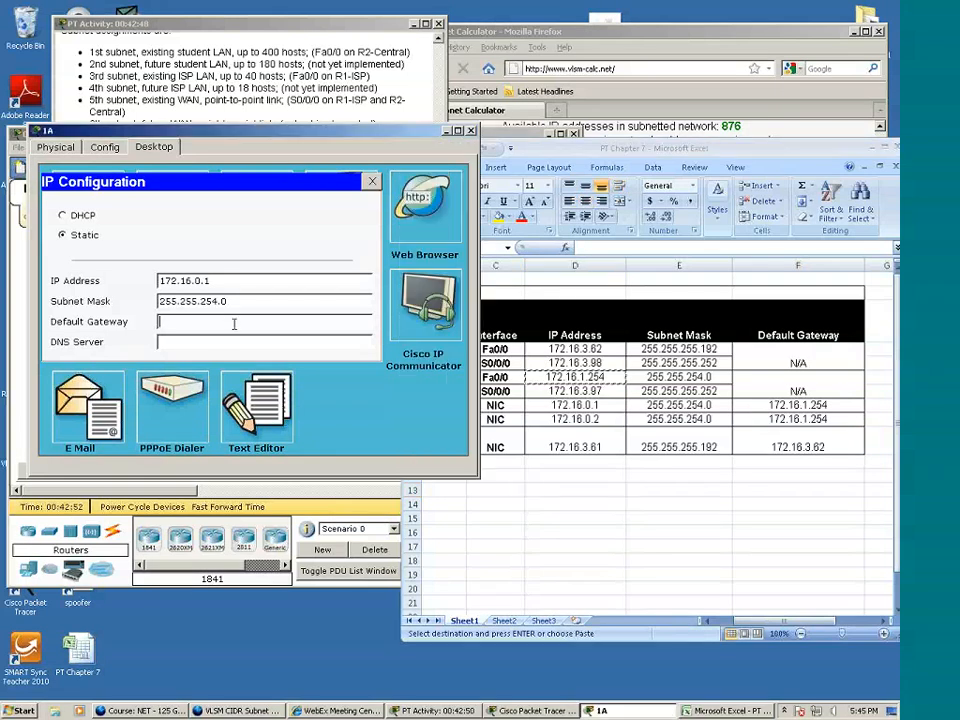
text(172.16.0.254)
click(372, 181)
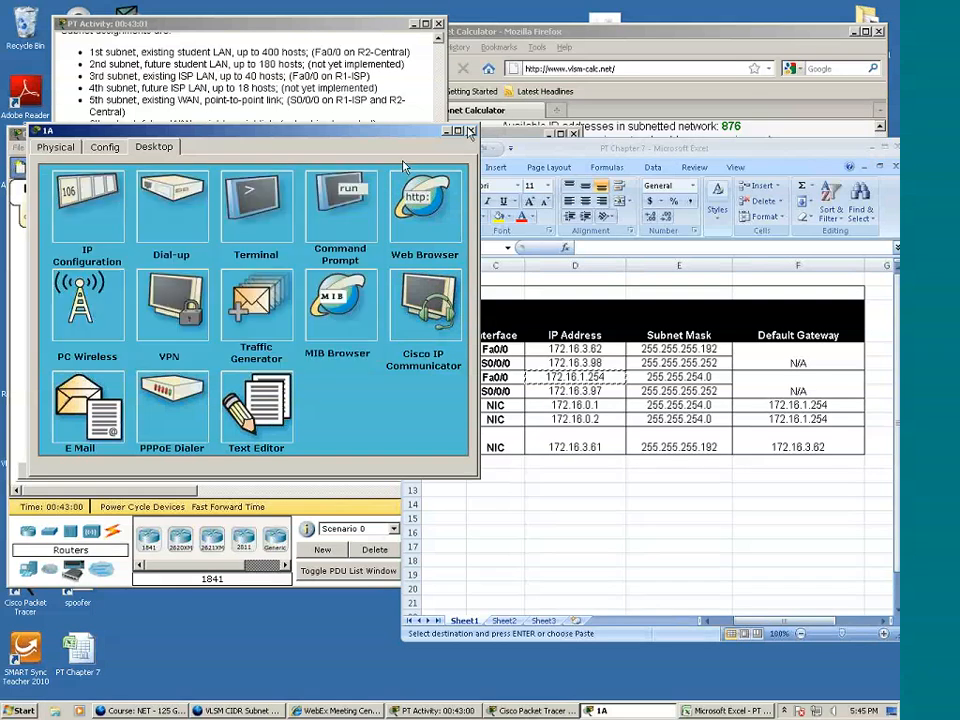
click(470, 131)
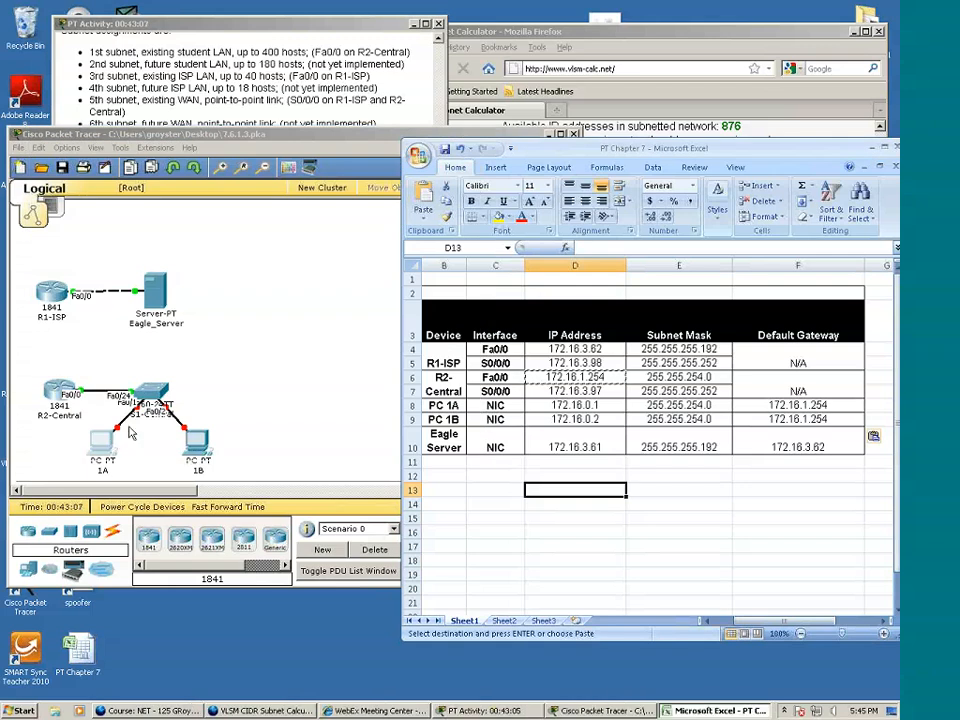
Review the activity instructions on interface addresses, DNS planning and the network building and configuration tasks, and return to the topology
click(190, 95)
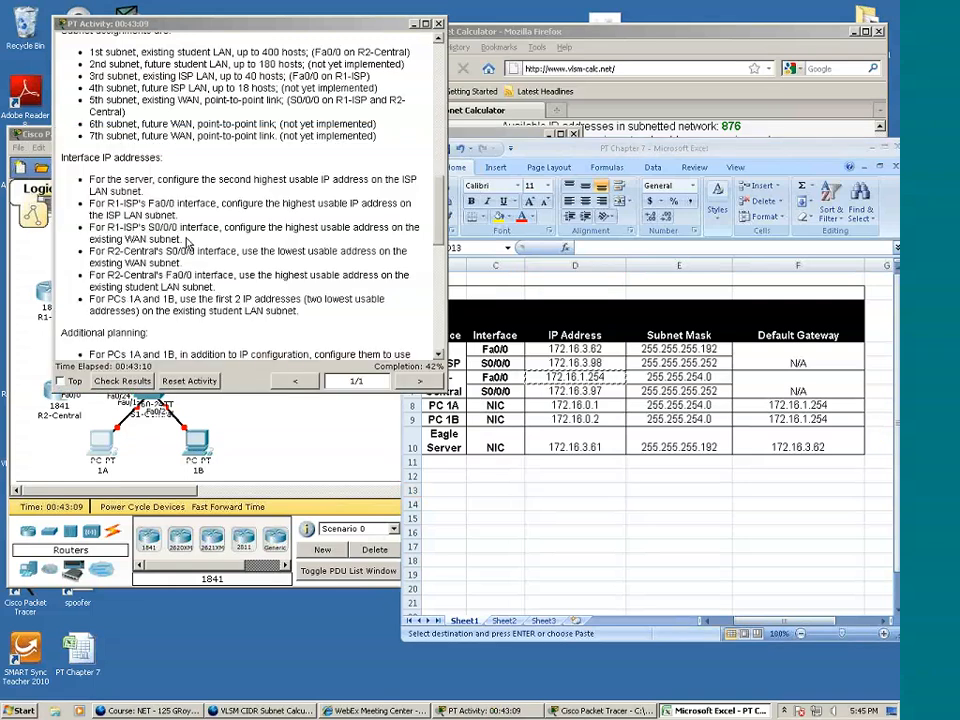
scroll(186, 244, down, 1)
scroll(186, 244, down, 2)
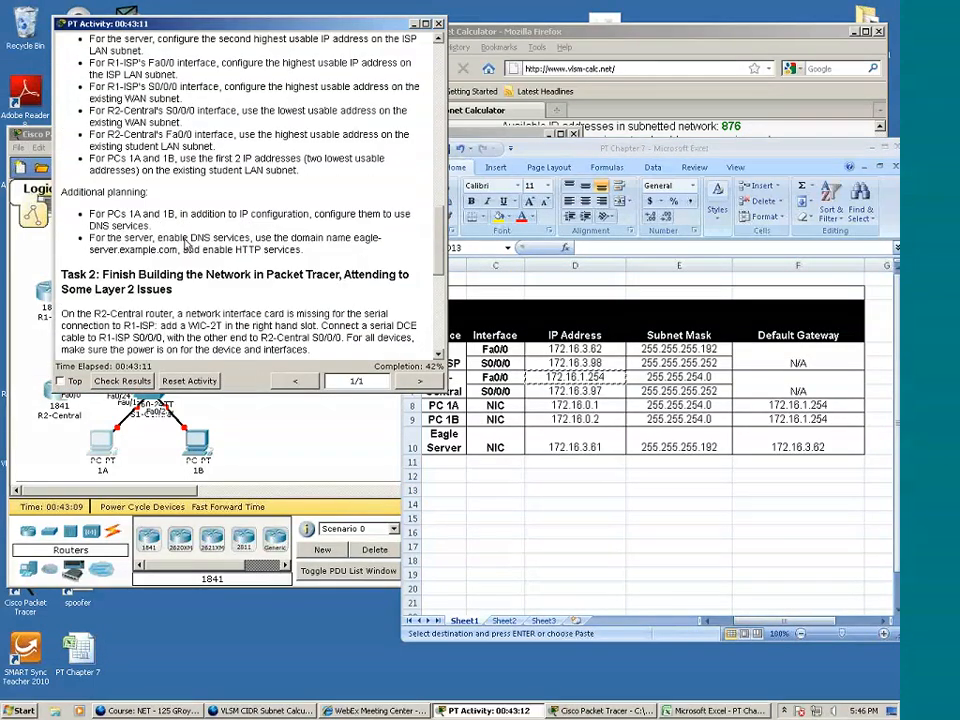
scroll(186, 245, up, 1)
scroll(186, 244, up, 2)
click(268, 433)
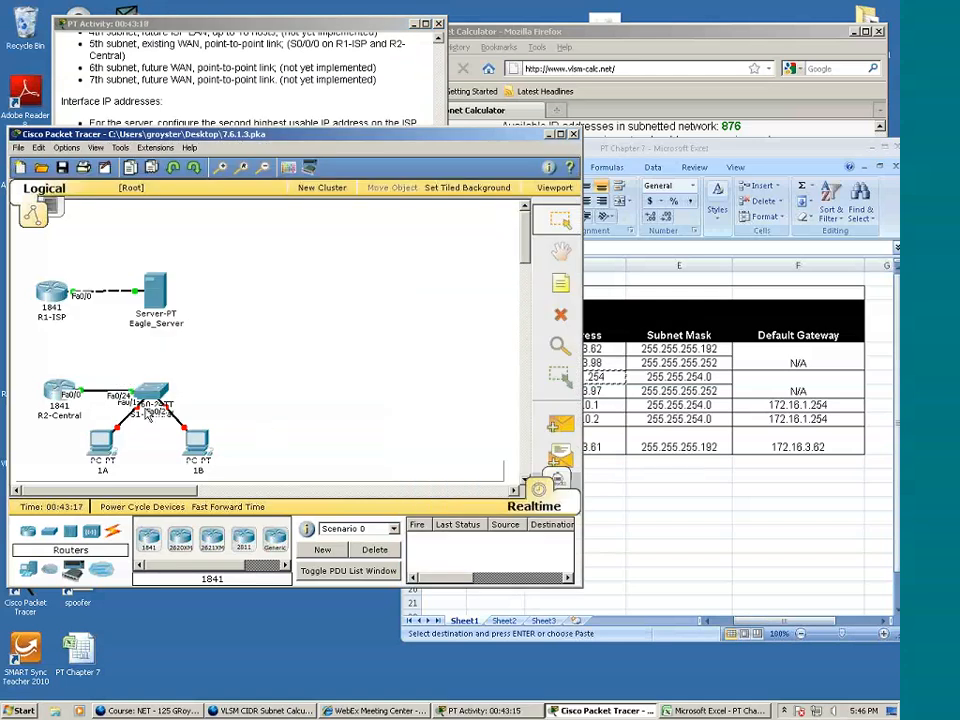
click(272, 122)
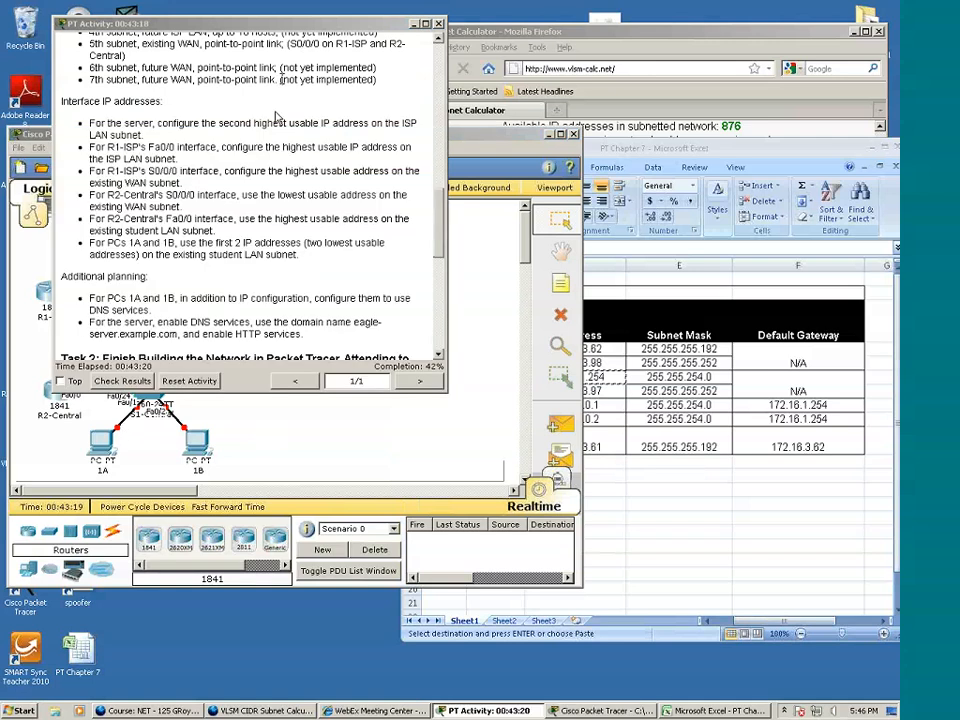
scroll(271, 120, down, 5)
scroll(271, 120, down, 5)
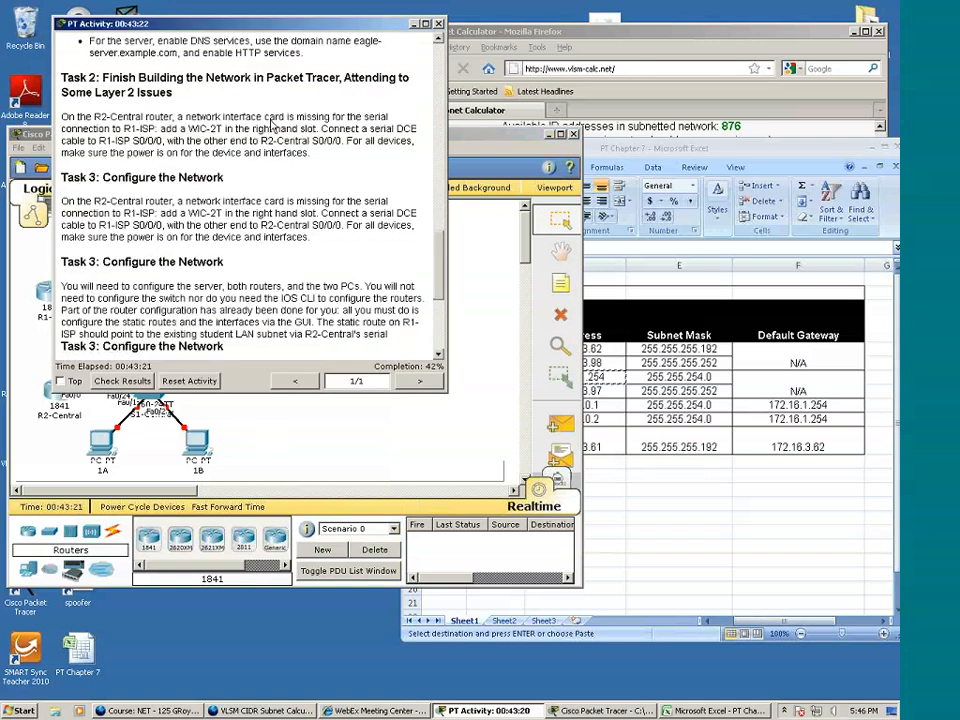
scroll(272, 124, up, 5)
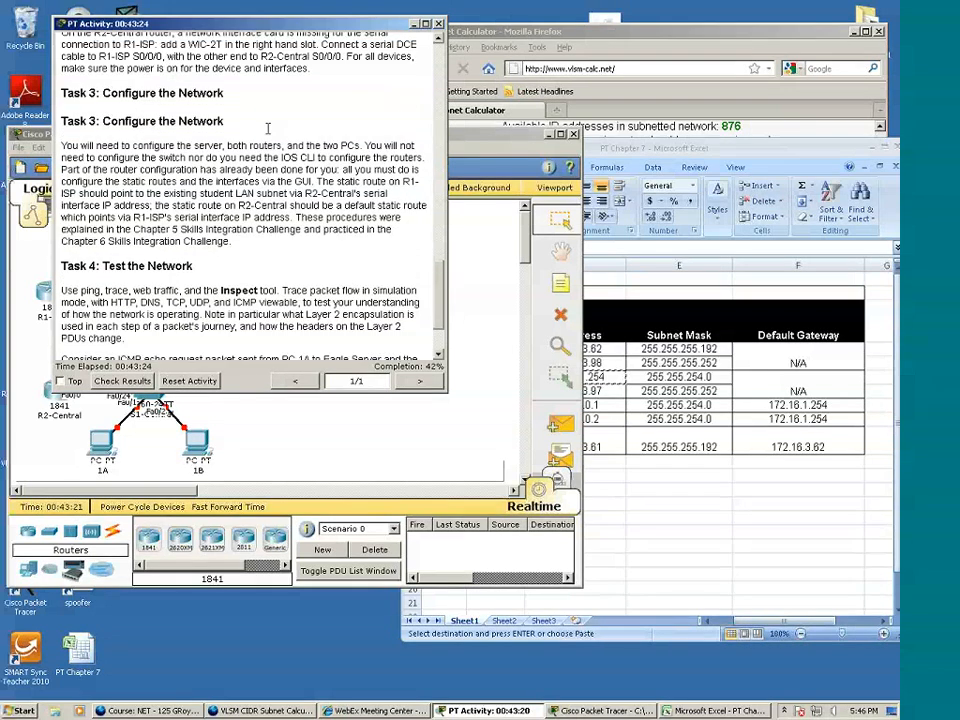
click(474, 272)
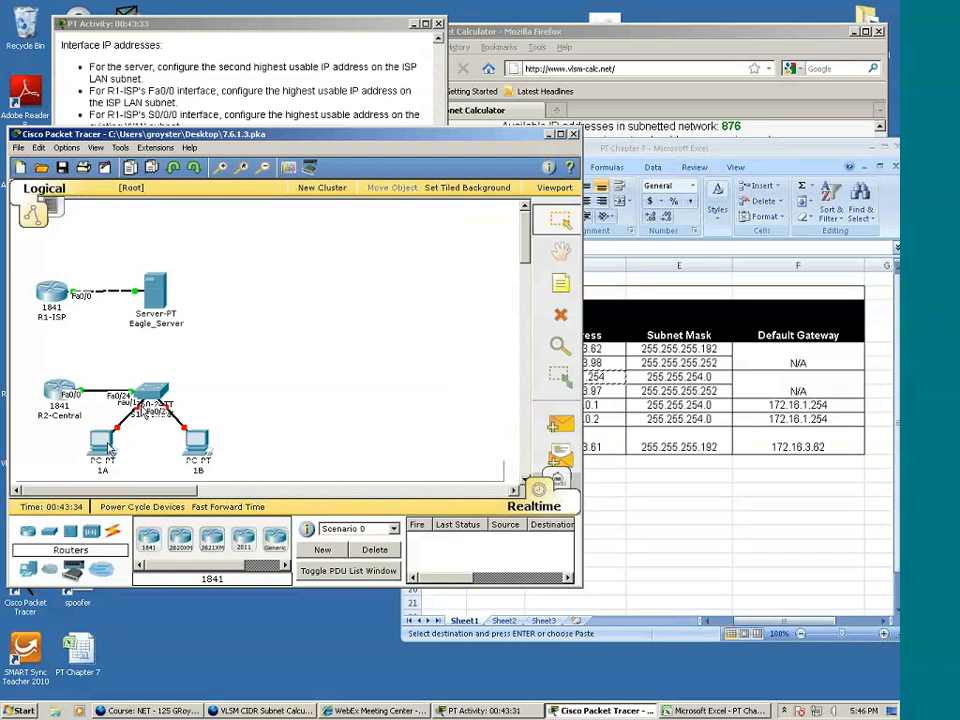
Check the addressing of PC 1A and the port details of switch S1-Central, including FastEthernet0/1's port status, and close the switch window
mouse_move(114, 447)
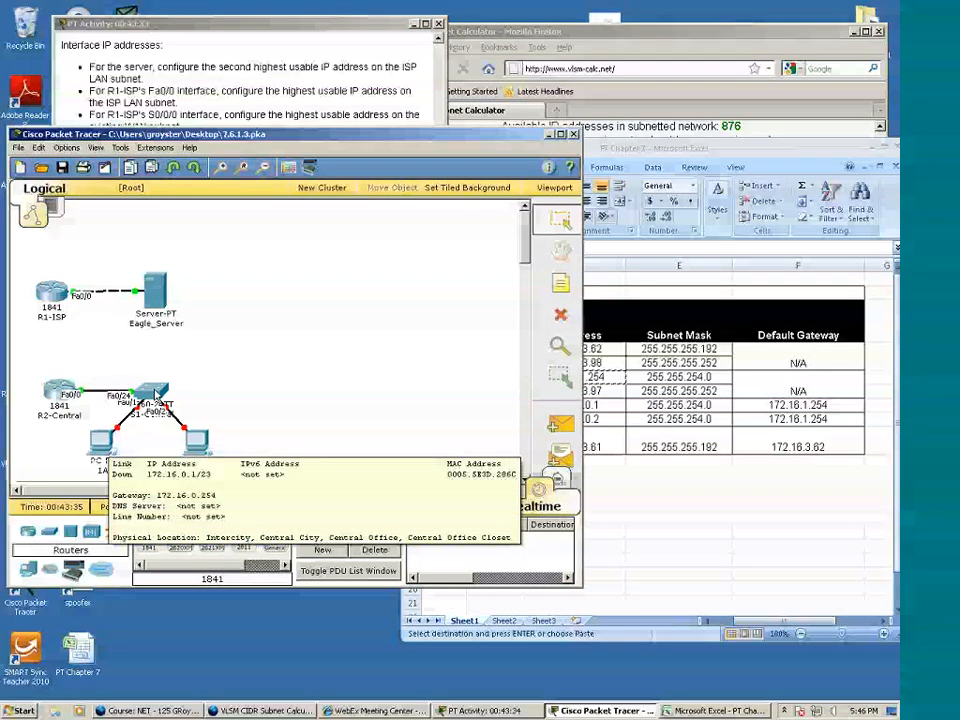
mouse_move(150, 392)
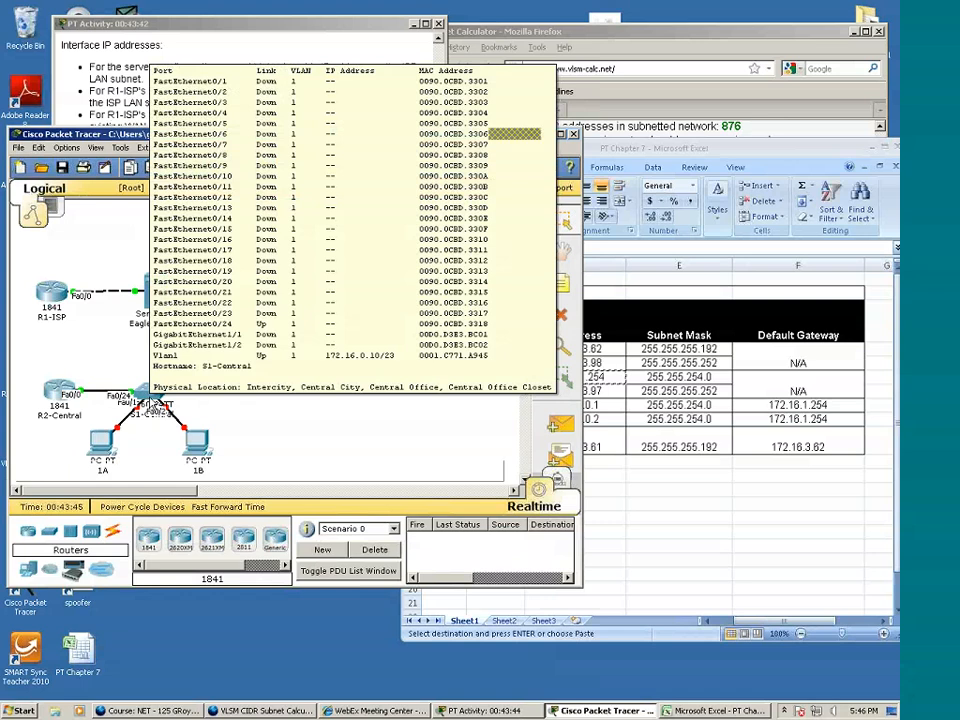
click(155, 405)
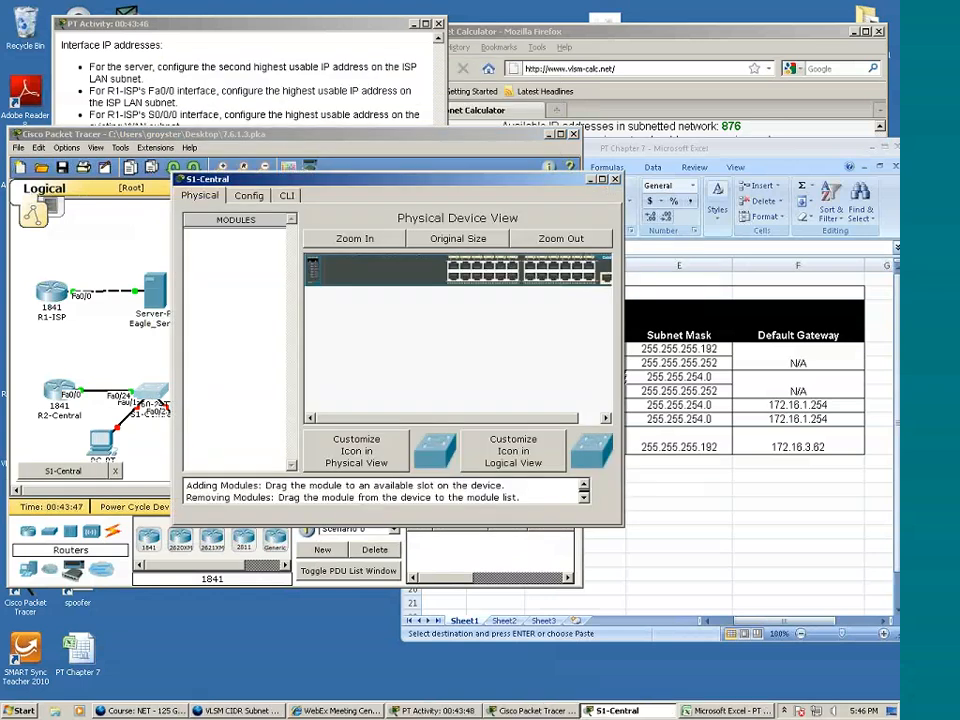
click(250, 196)
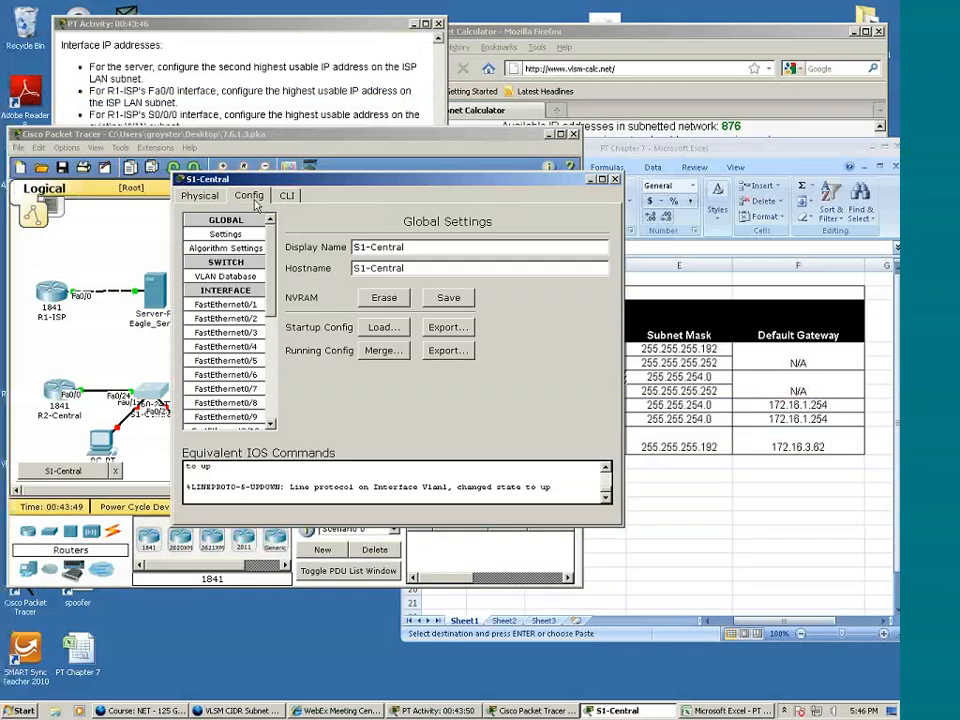
click(237, 308)
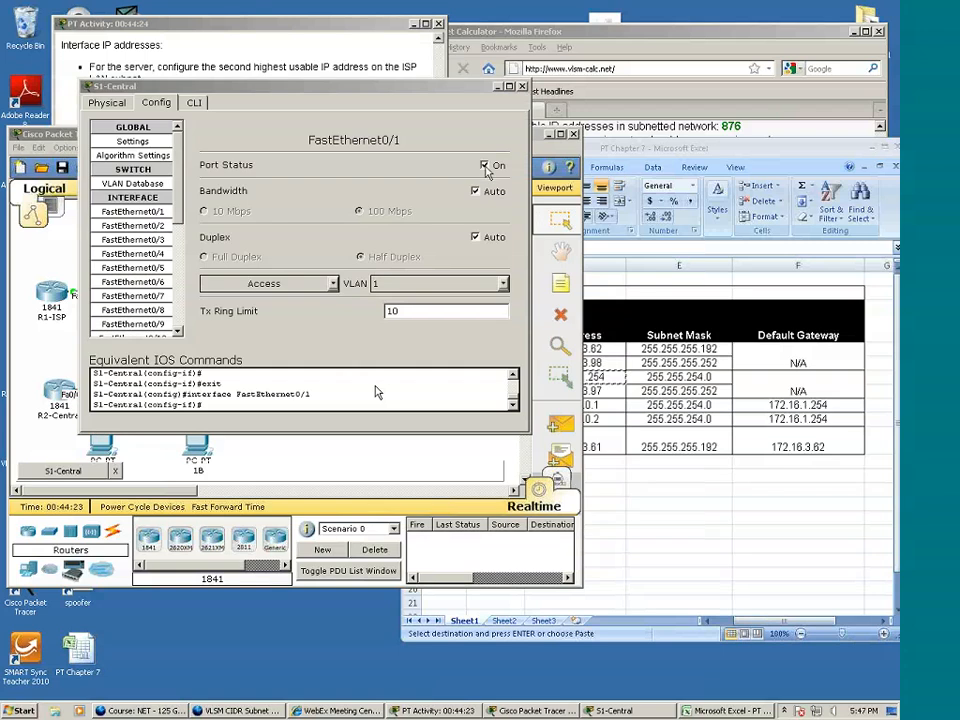
click(142, 216)
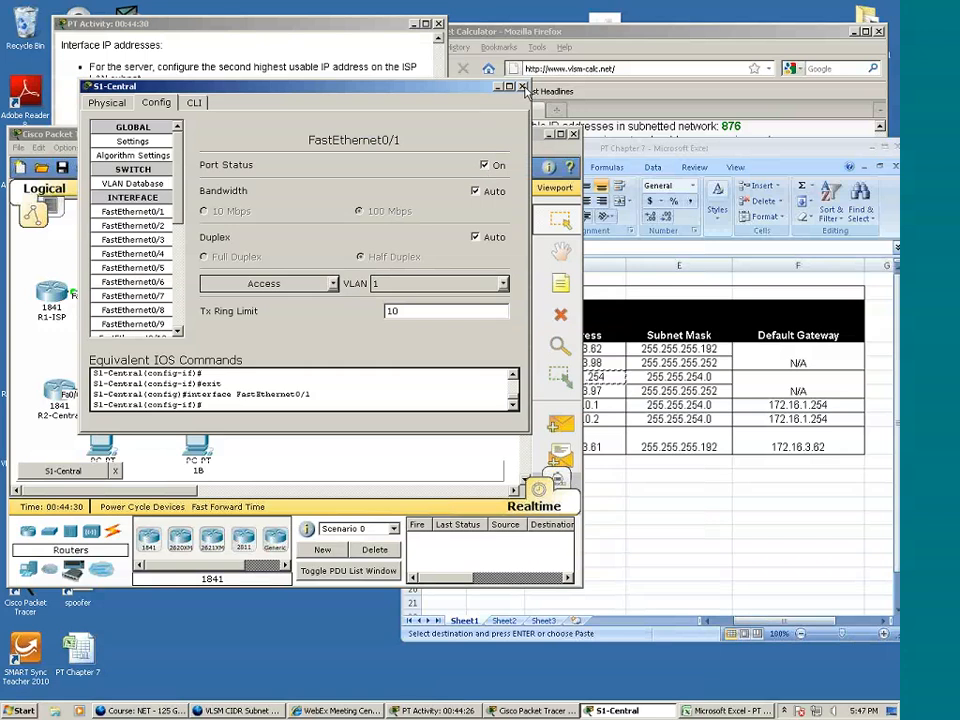
click(522, 87)
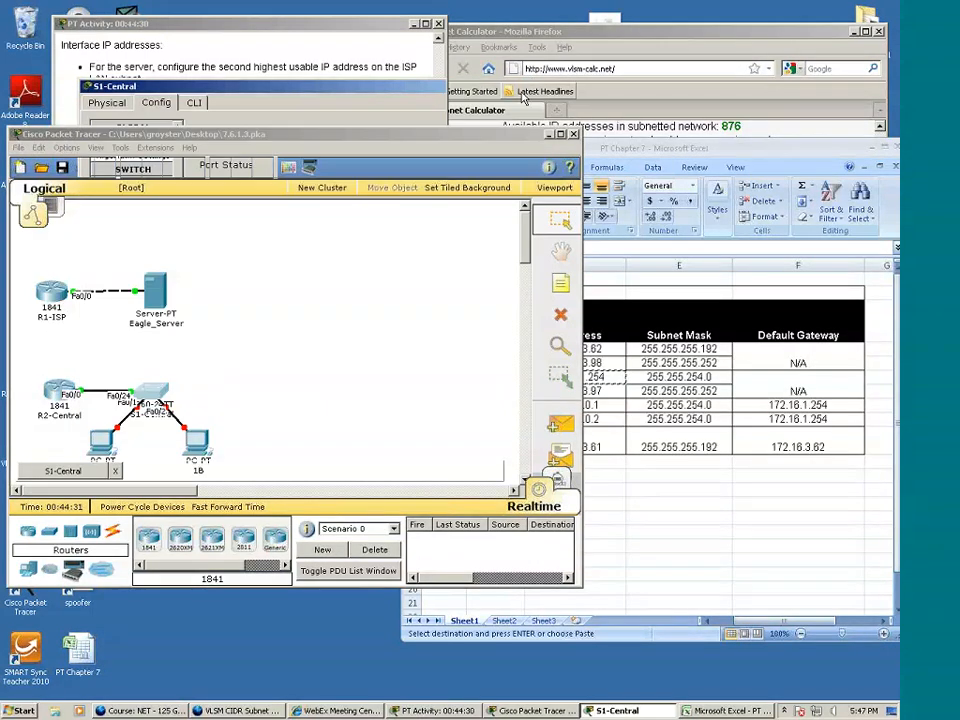
Turn on PC 1A's FastEthernet port and return to the topology
click(101, 443)
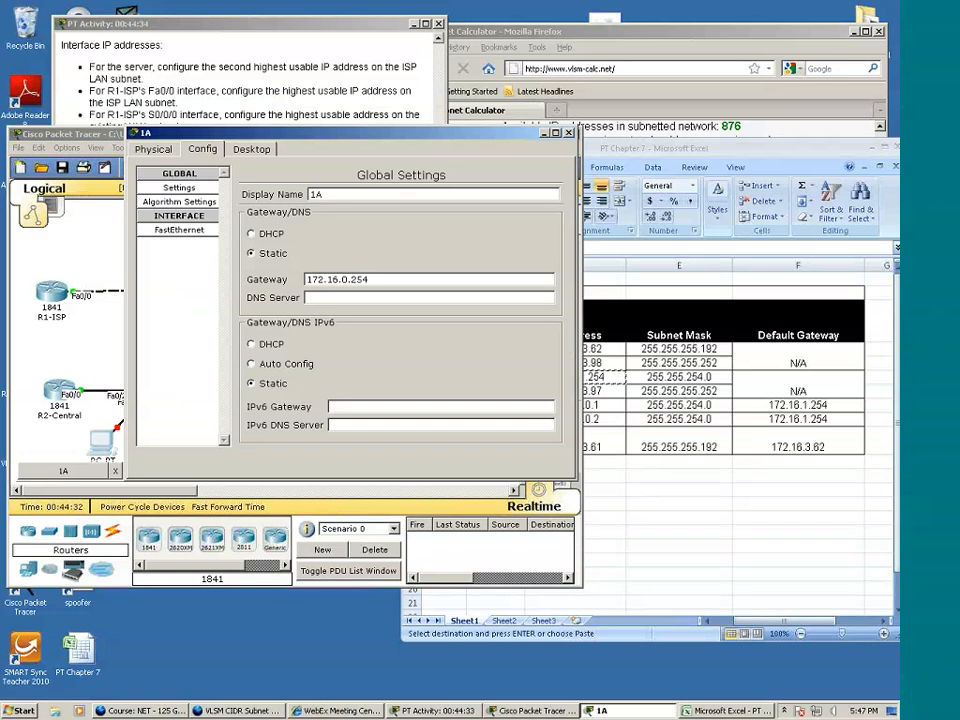
click(179, 230)
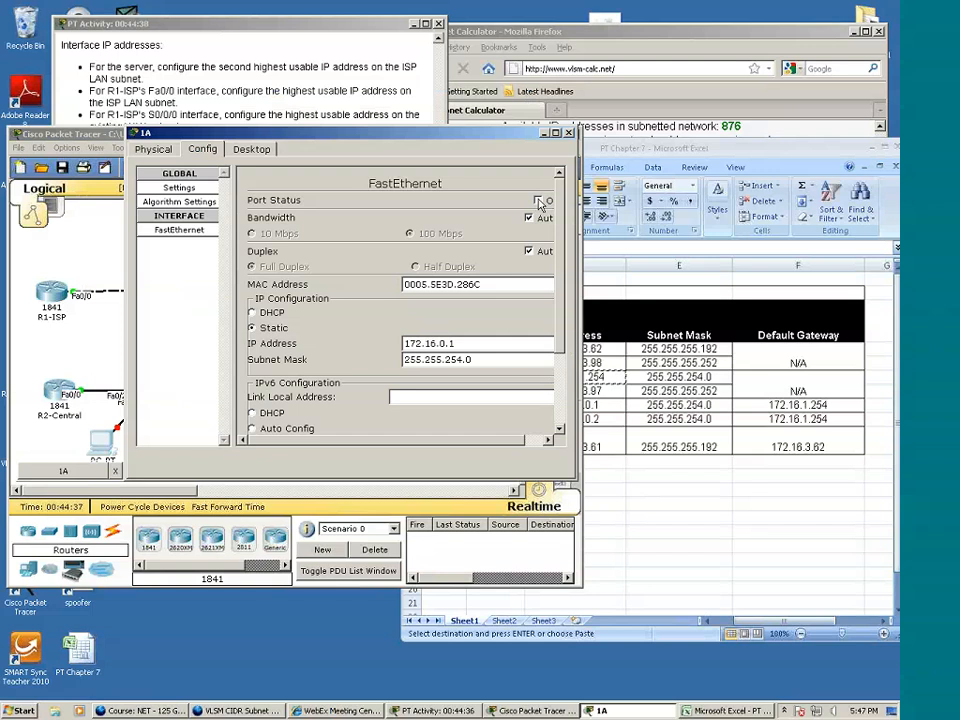
click(539, 202)
click(108, 452)
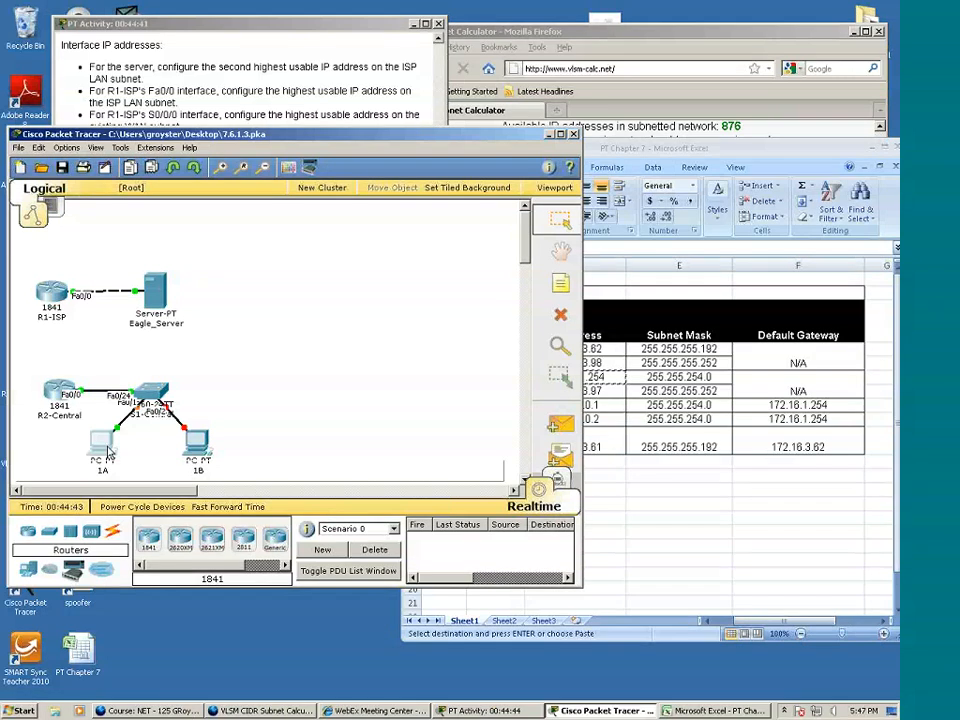
Turn on the FastEthernet port of PC 1B
click(199, 448)
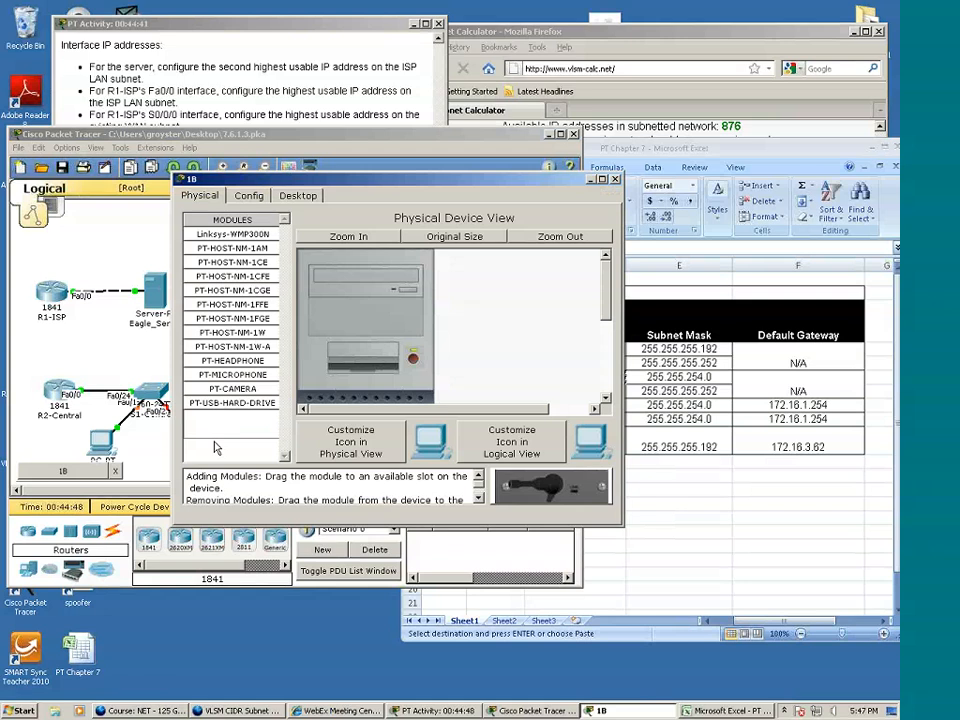
click(249, 196)
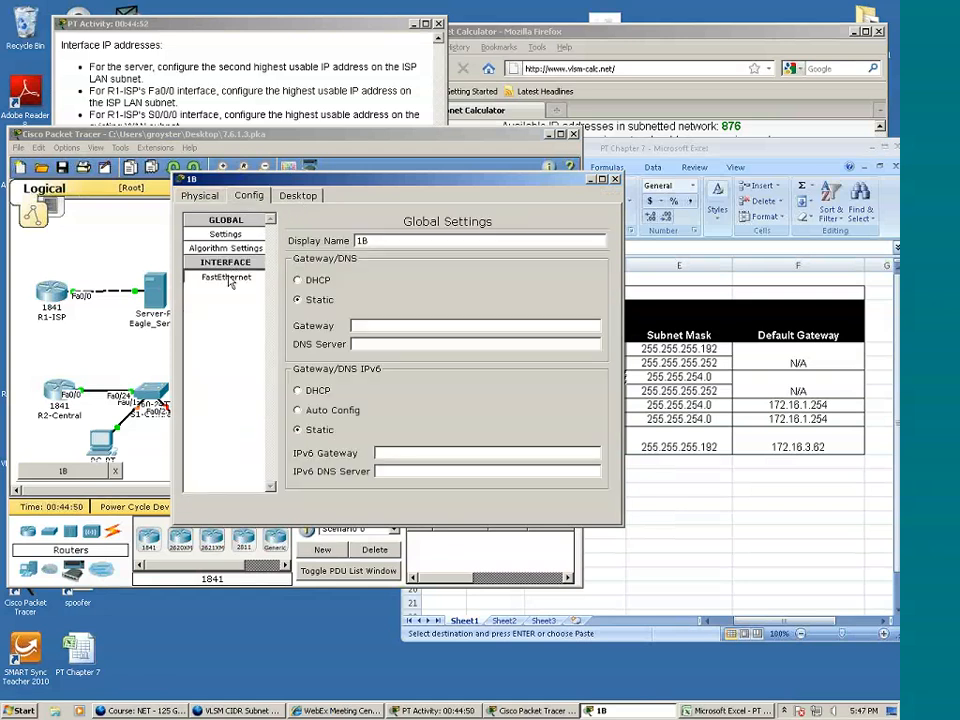
click(227, 278)
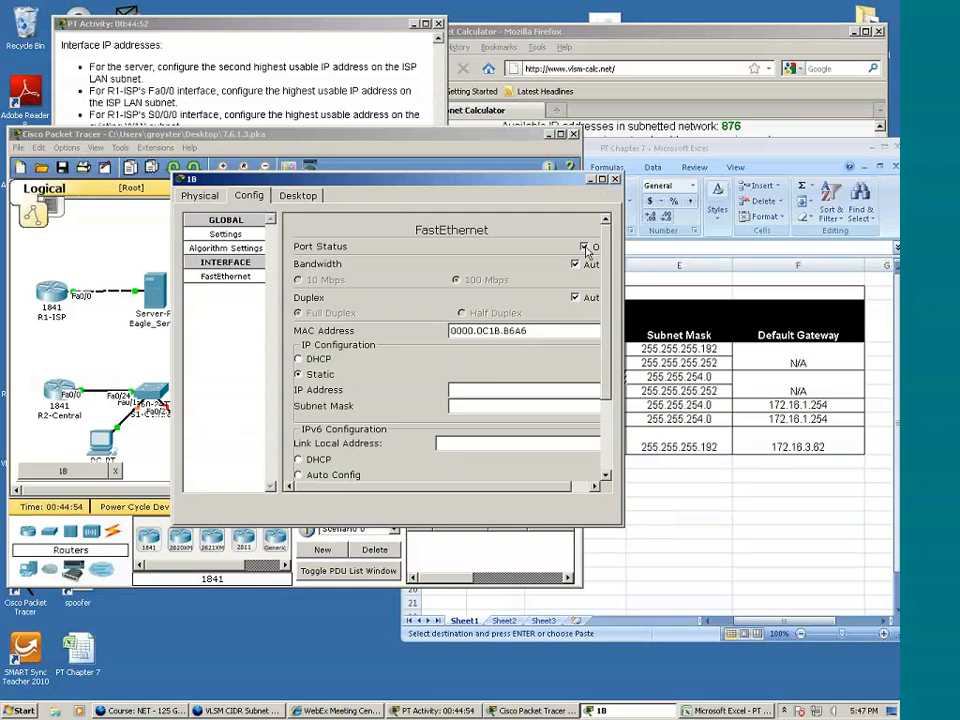
Set PC 1B's static IP address to 172.16.0.2, checking the value in the Excel addressing table
click(297, 196)
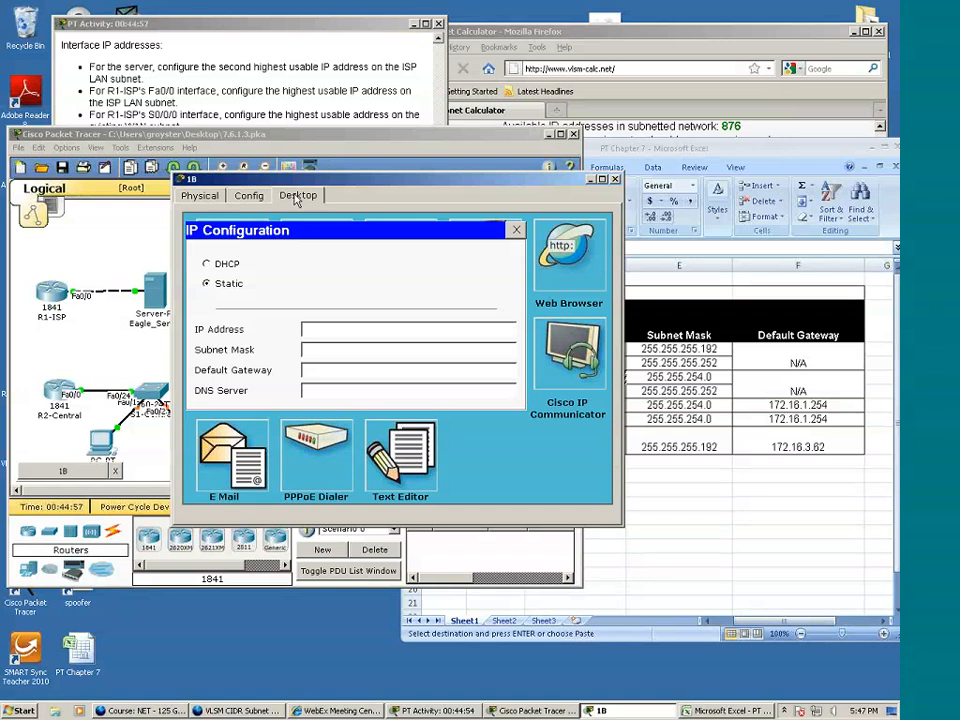
drag(304, 180, 200, 93)
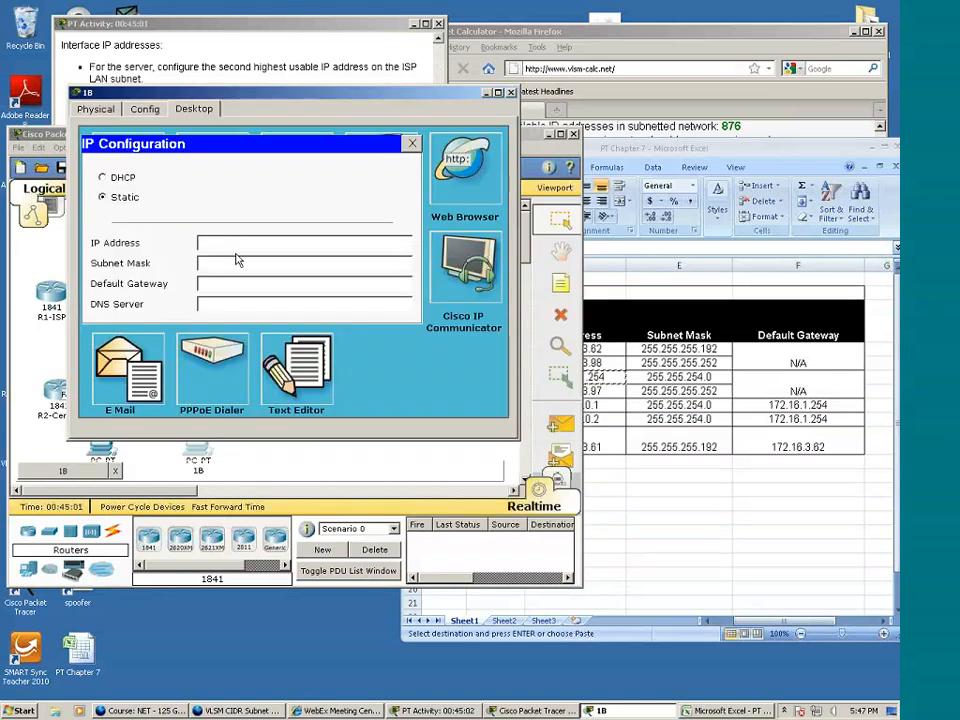
text(172.16.)
click(671, 519)
click(591, 423)
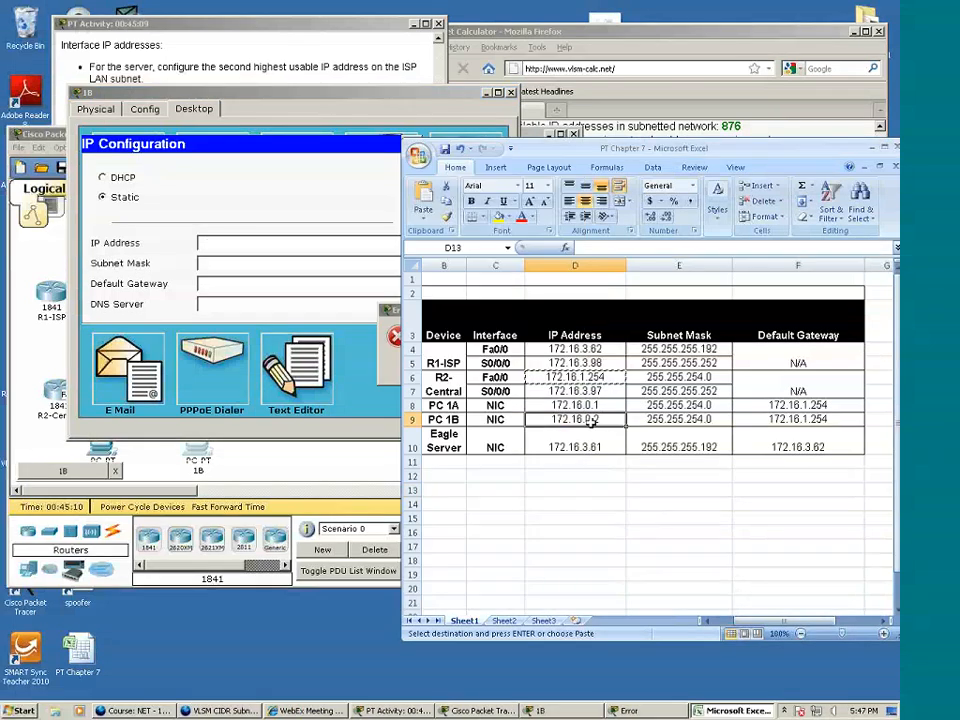
click(233, 253)
key(Return)
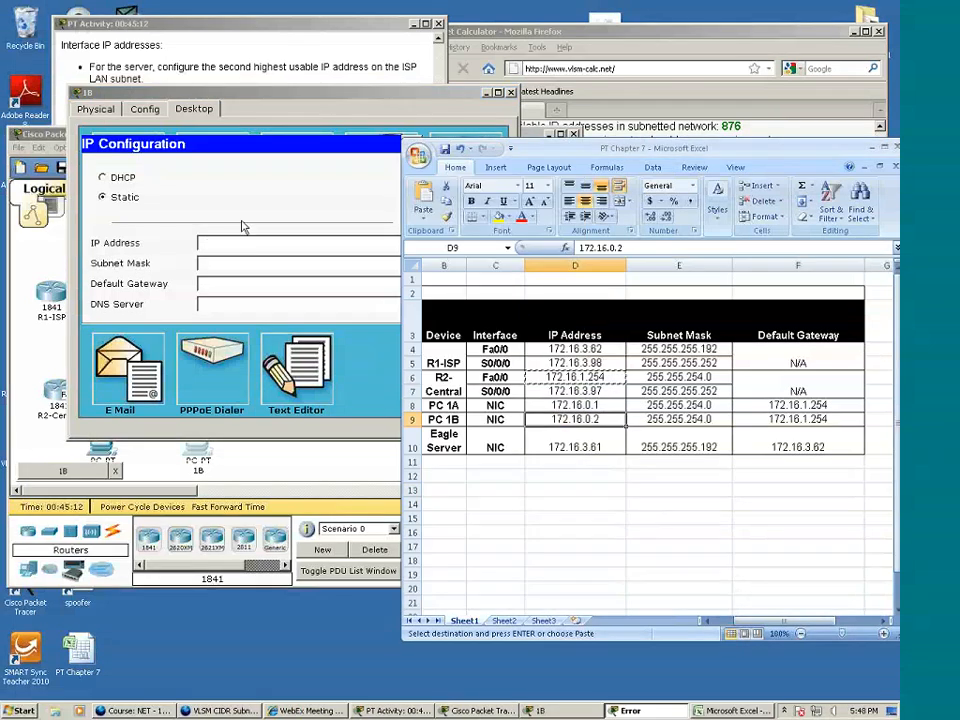
click(240, 242)
text(1)
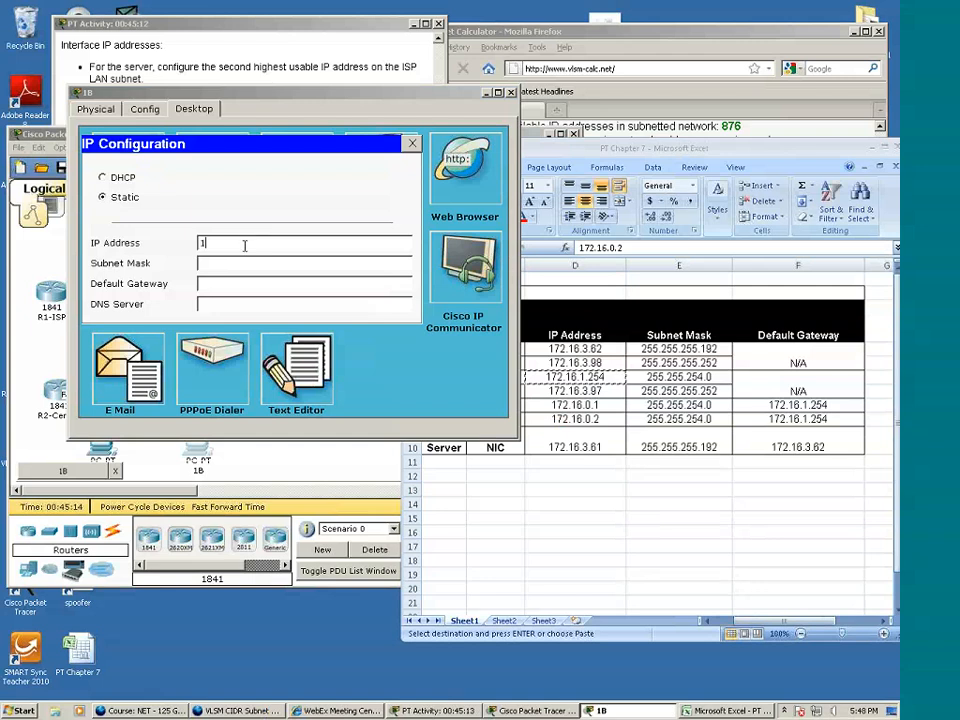
text(72.16.0.2)
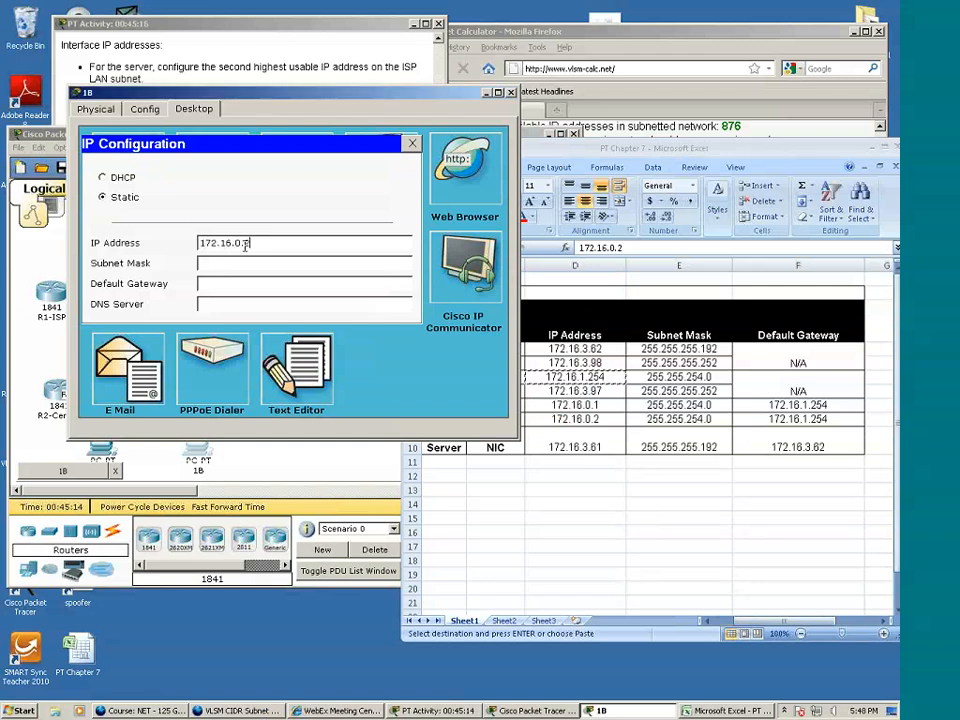
Set PC 1B's subnet mask to 255.255.254.0 and default gateway to 172.16.1.254, and close its IP configuration and device window
click(244, 263)
double_click(244, 263)
text(254.0)
click(243, 287)
text(172.16.1)
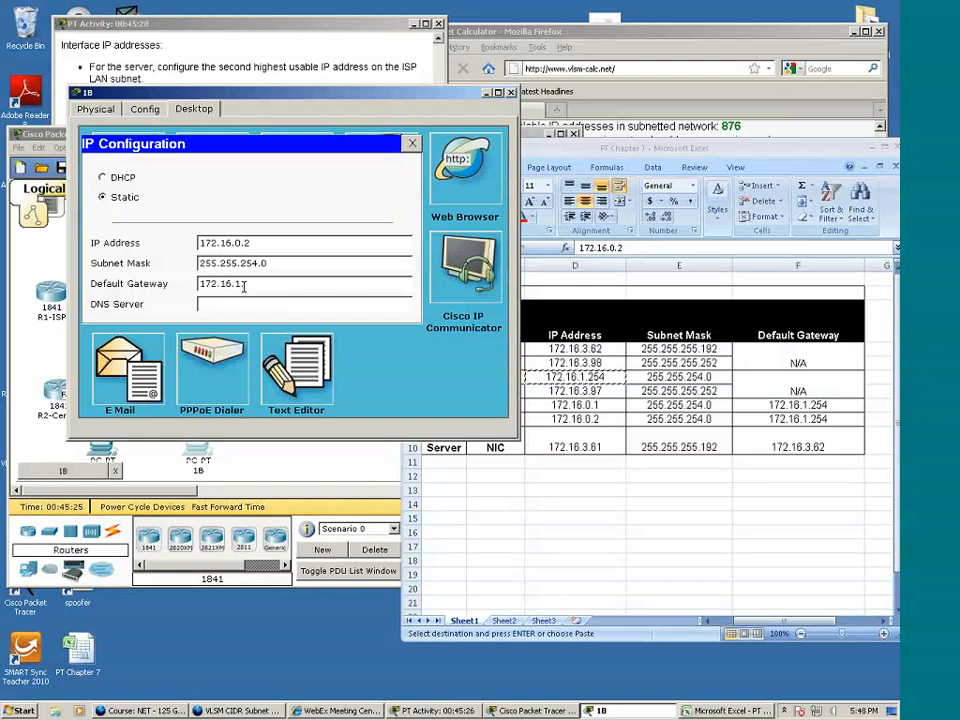
text(.254)
click(268, 245)
click(413, 146)
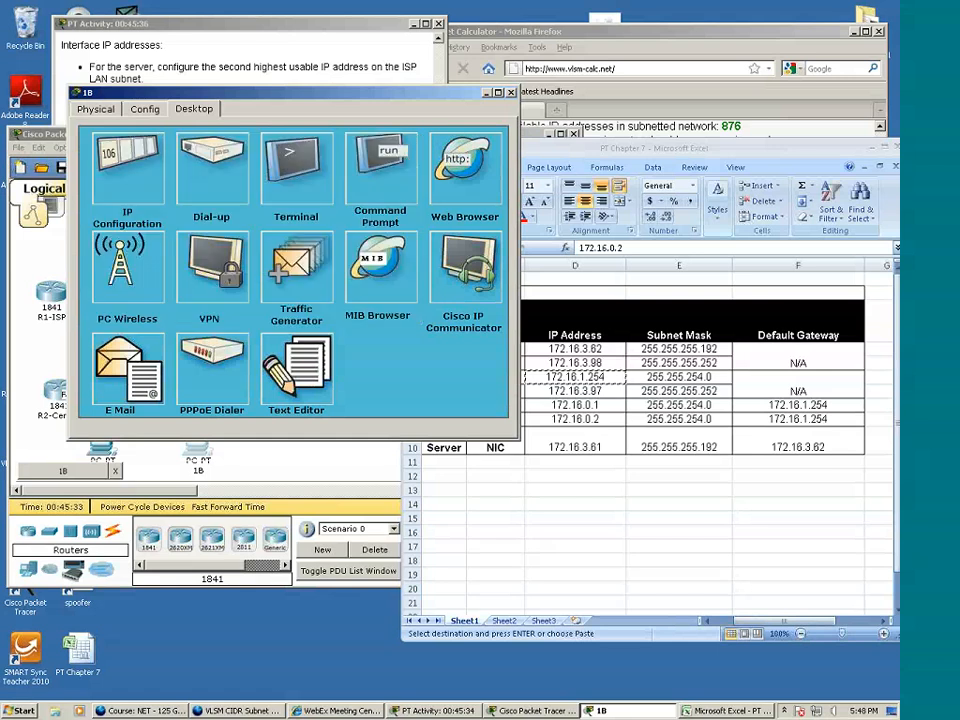
click(511, 92)
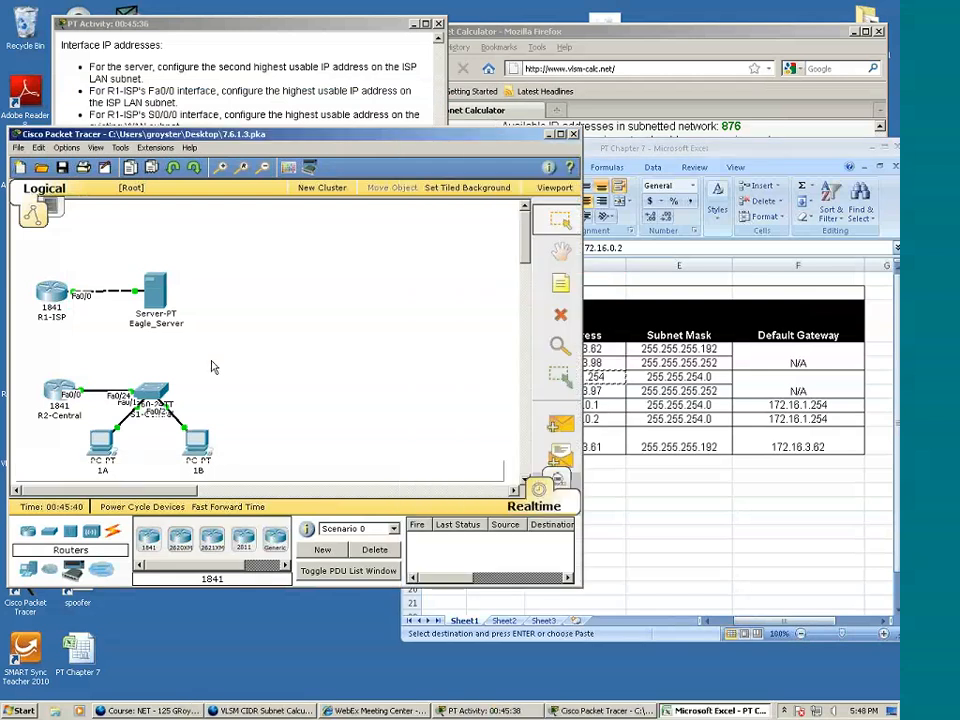
From PC 1B's command prompt, ping PC 1A at 172.16.0.1 and the gateway at 172.16.1.254, and close the device window
click(199, 452)
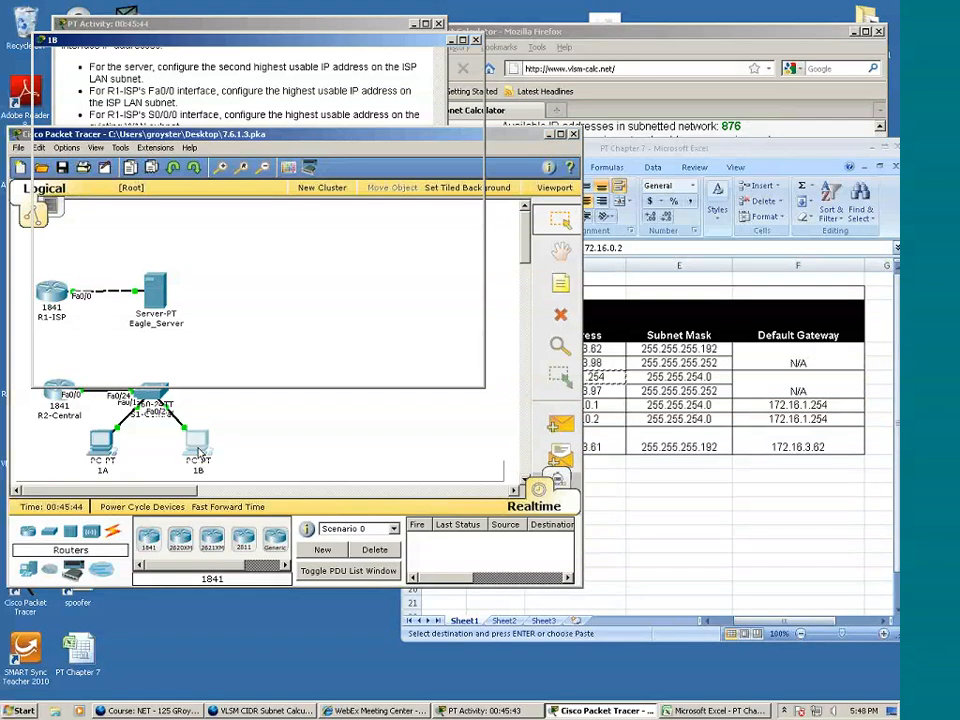
click(315, 140)
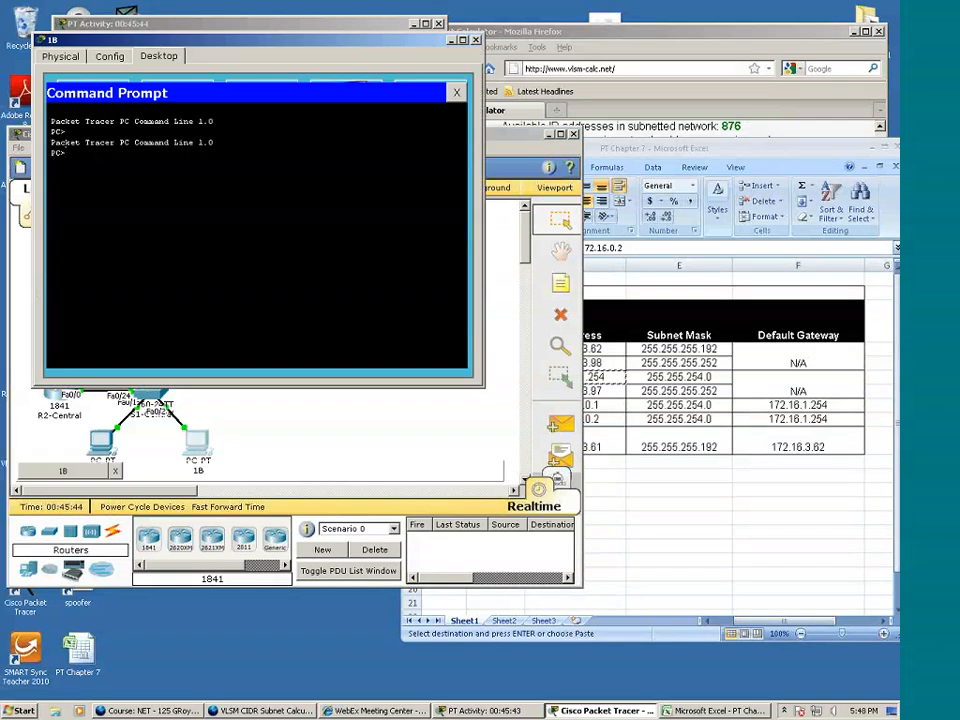
text(p)
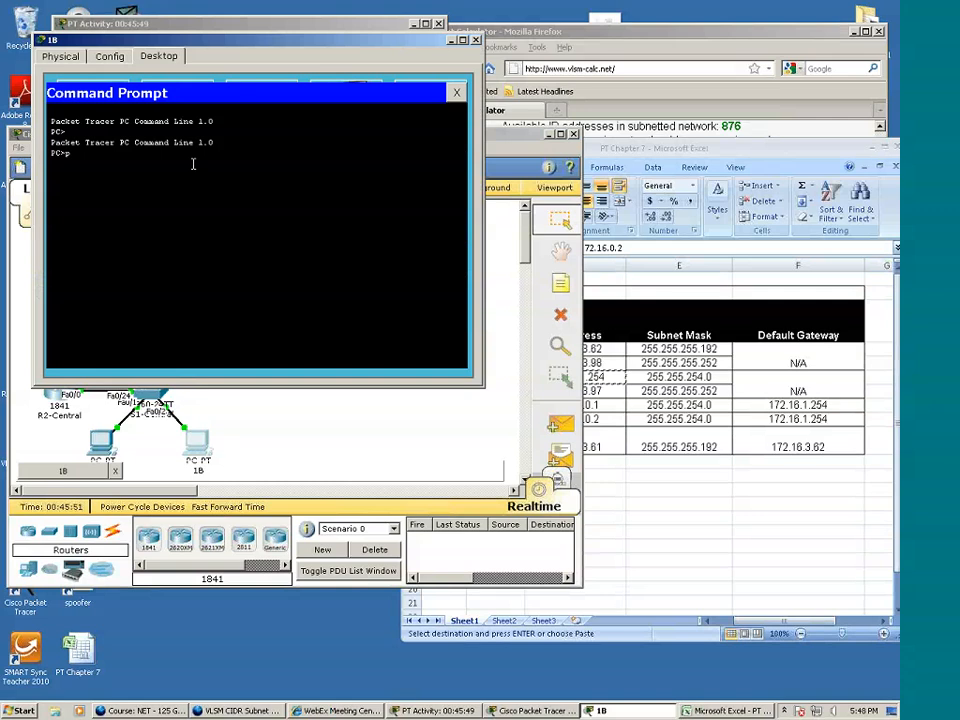
text(ing 172.16.0.1)
key(Return)
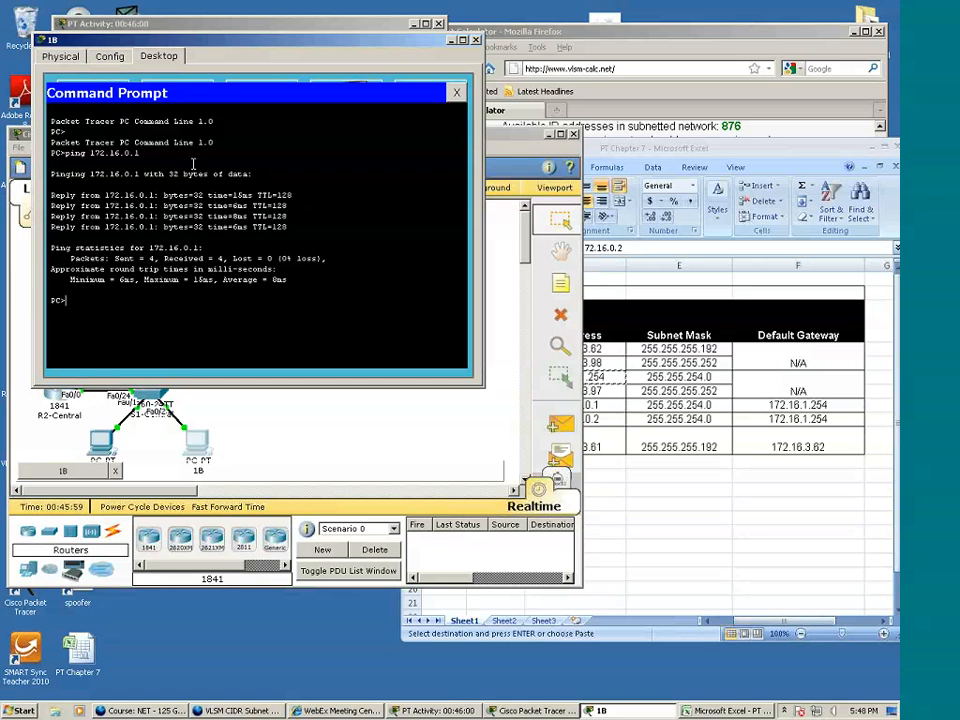
text(ping 172.16.1.254)
key(Return)
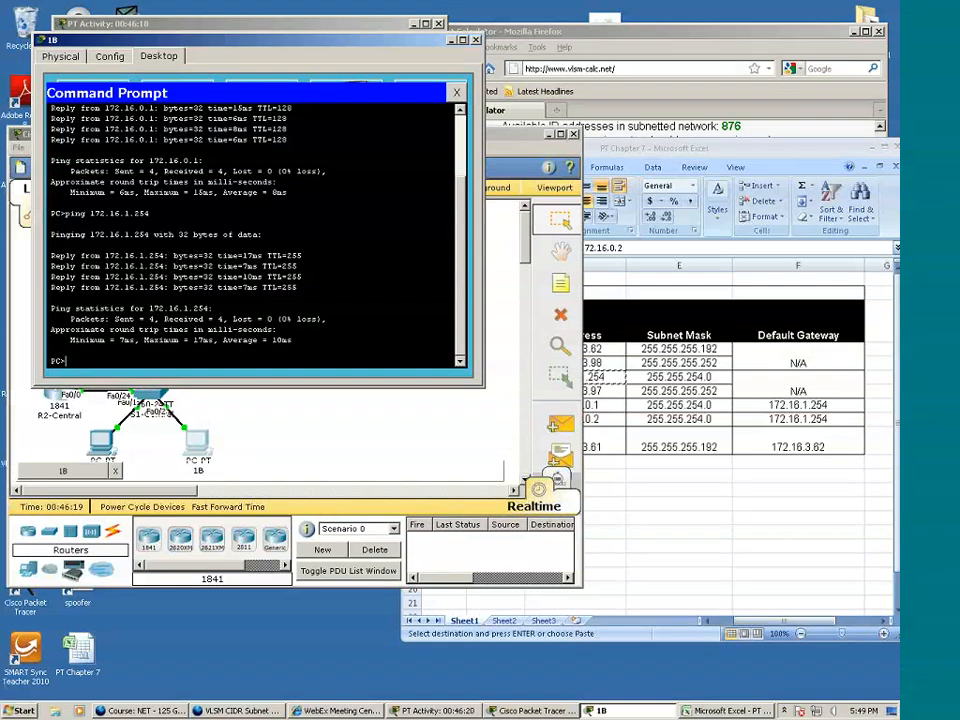
click(457, 94)
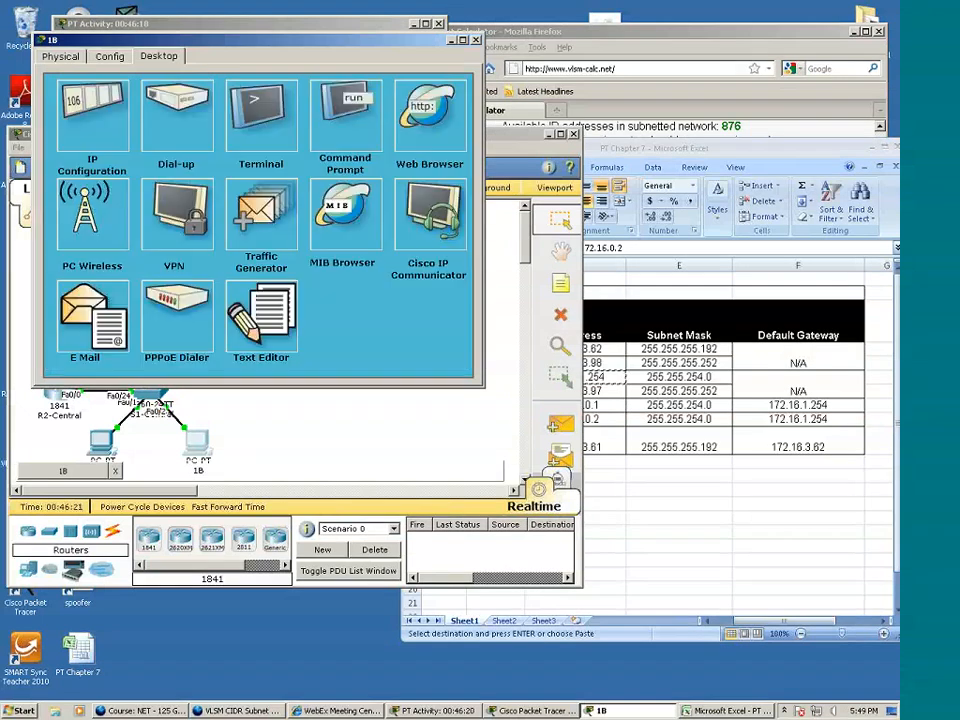
click(476, 40)
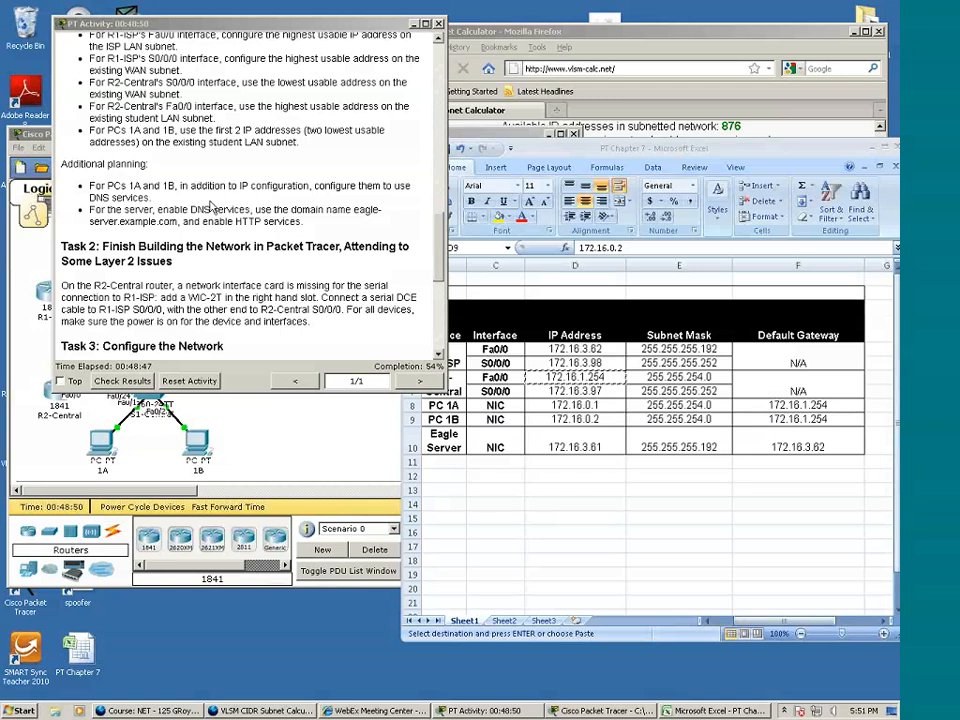
Set PC 1B's DNS server to 172.16.3.61, taking the Eagle Server address from the Excel addressing table, and close the device window
click(516, 495)
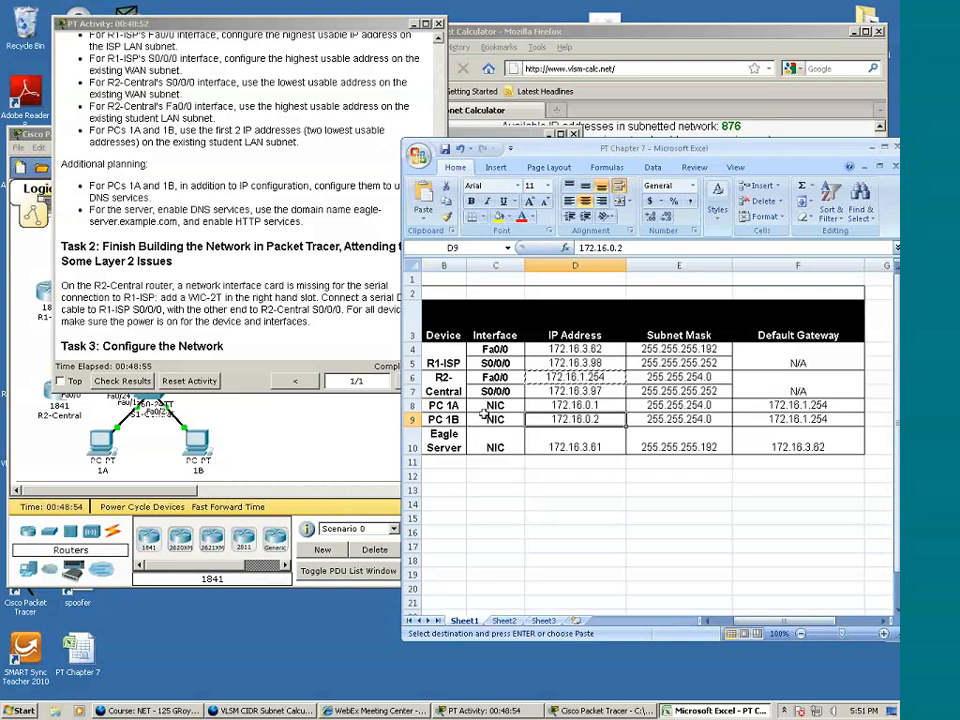
click(582, 448)
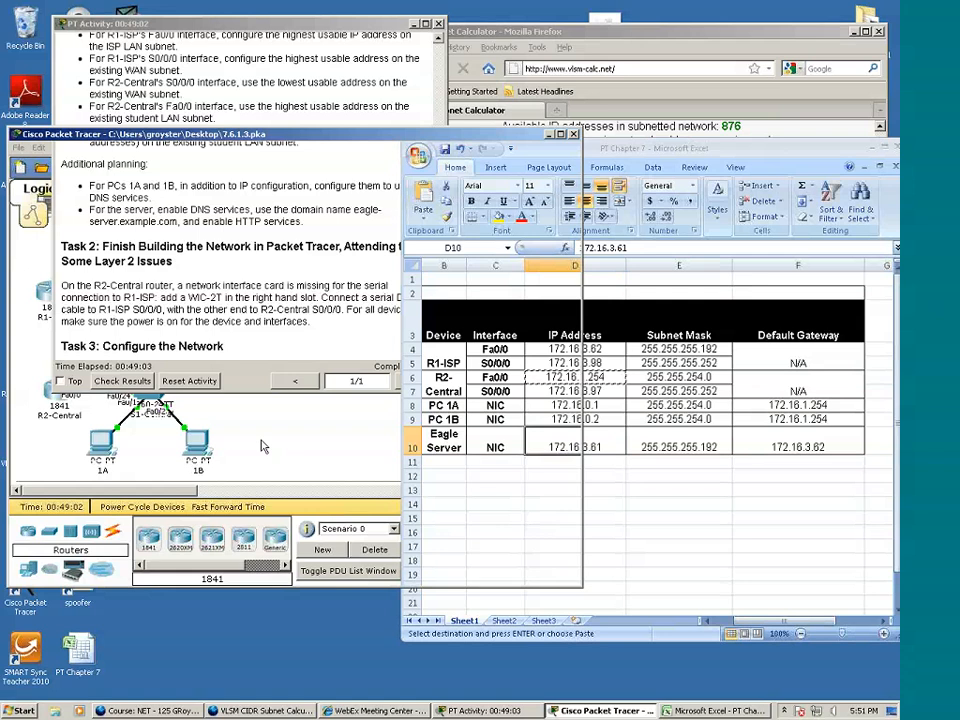
click(262, 505)
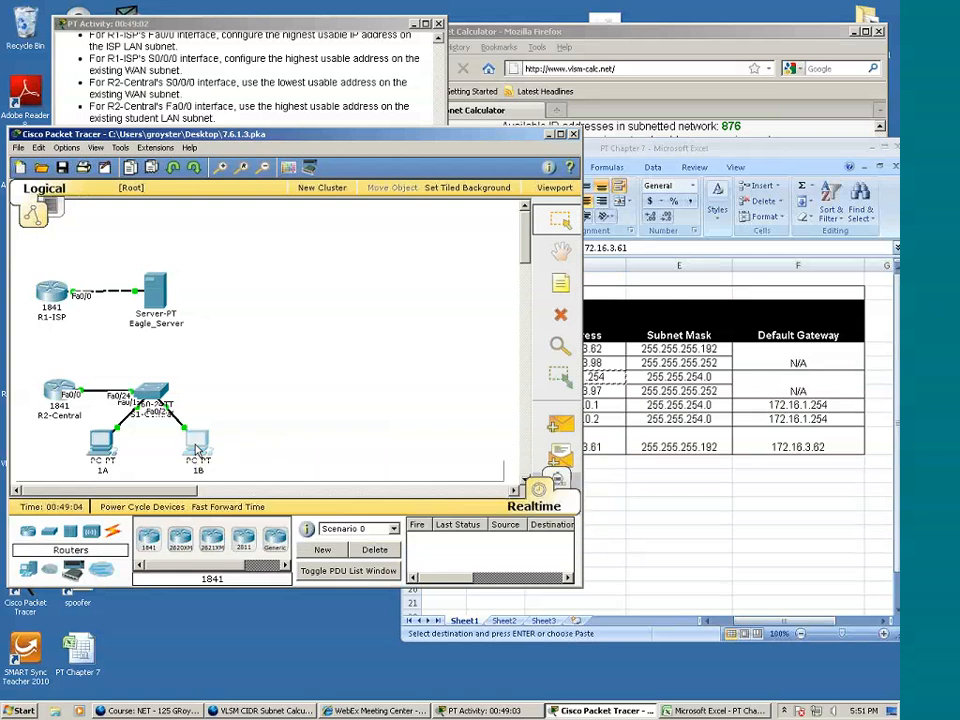
click(197, 449)
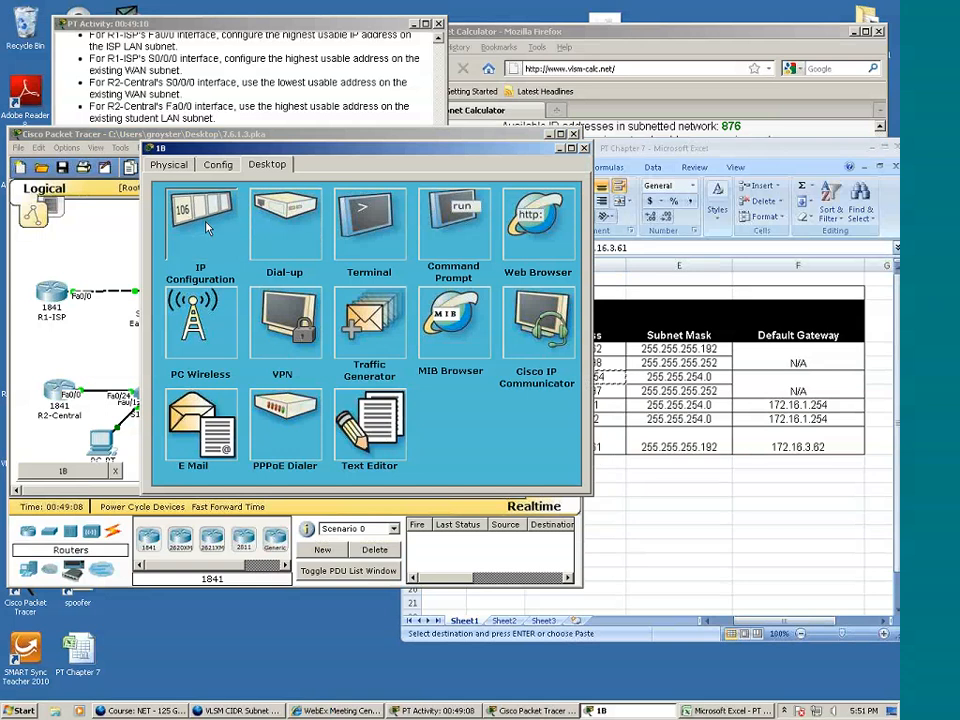
click(207, 226)
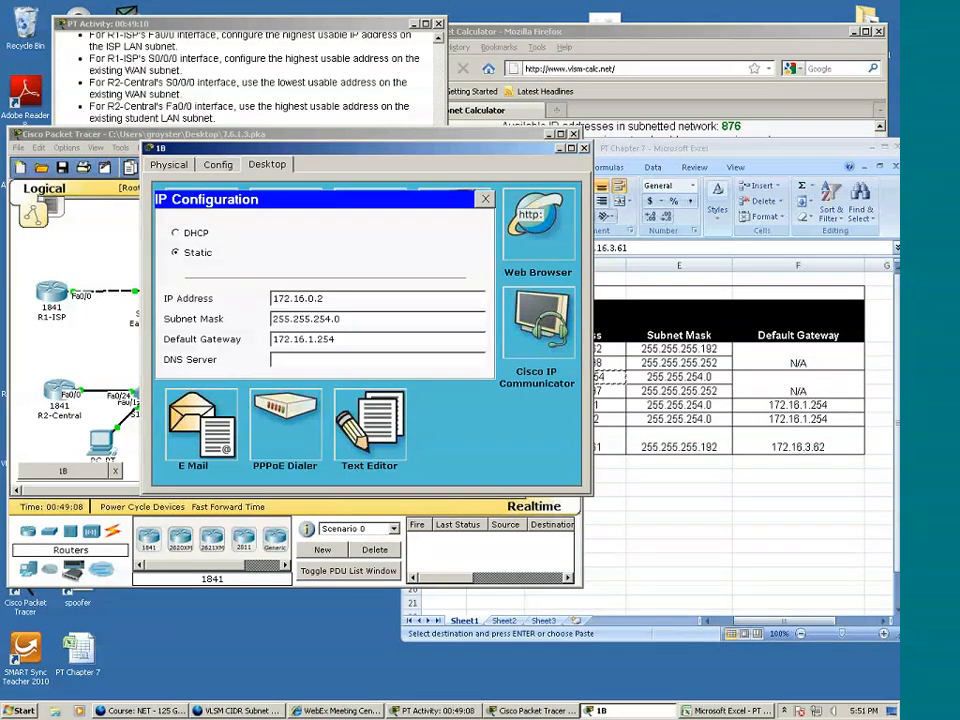
click(296, 358)
drag(240, 149, 129, 143)
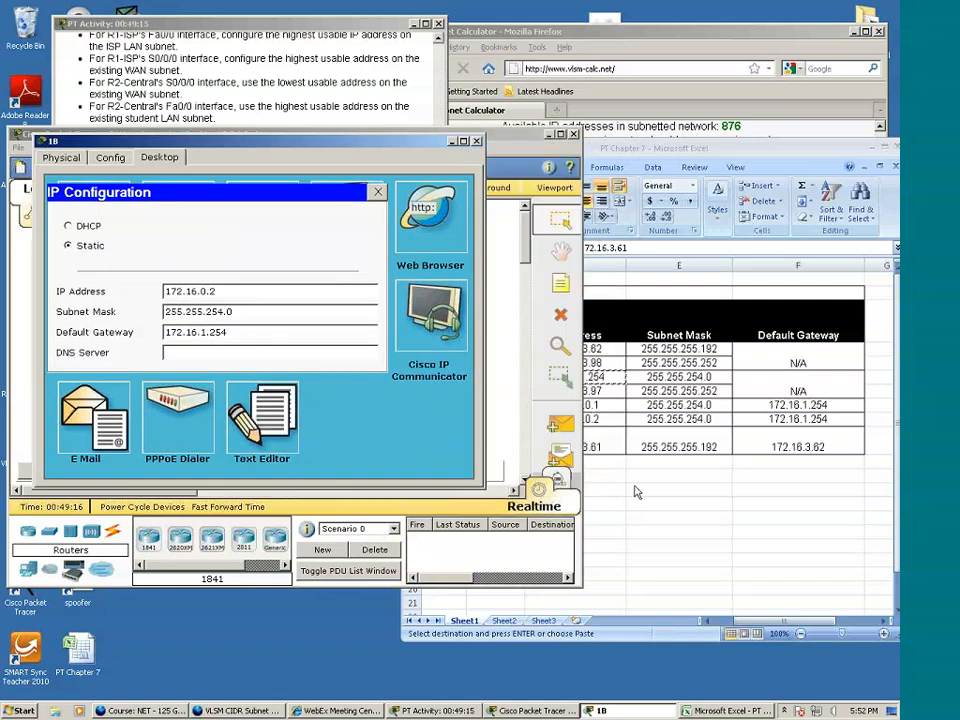
click(236, 336)
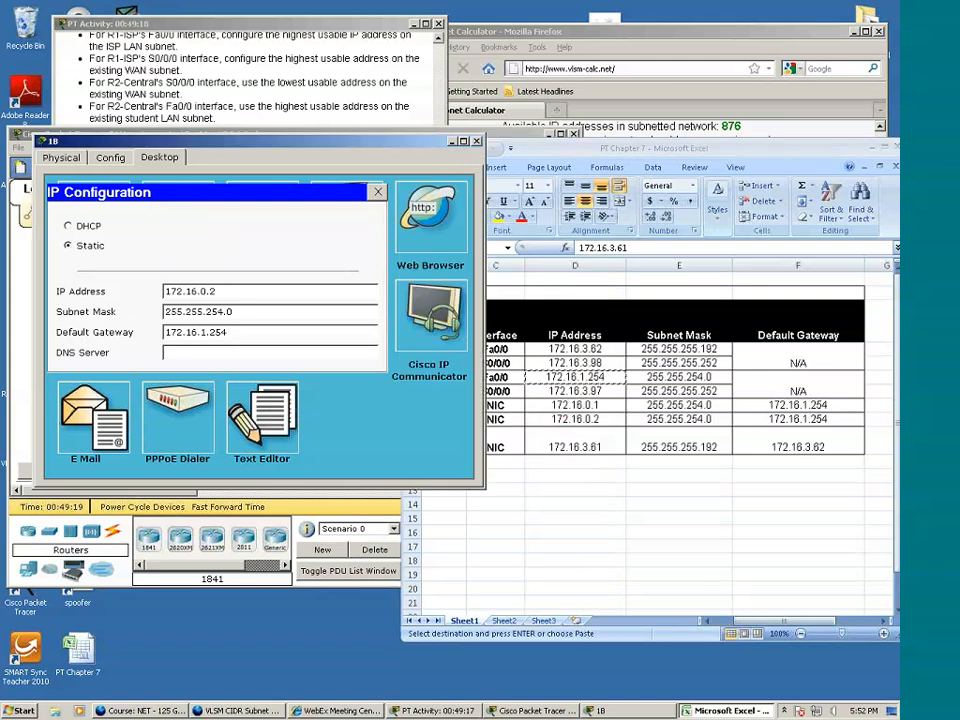
click(556, 447)
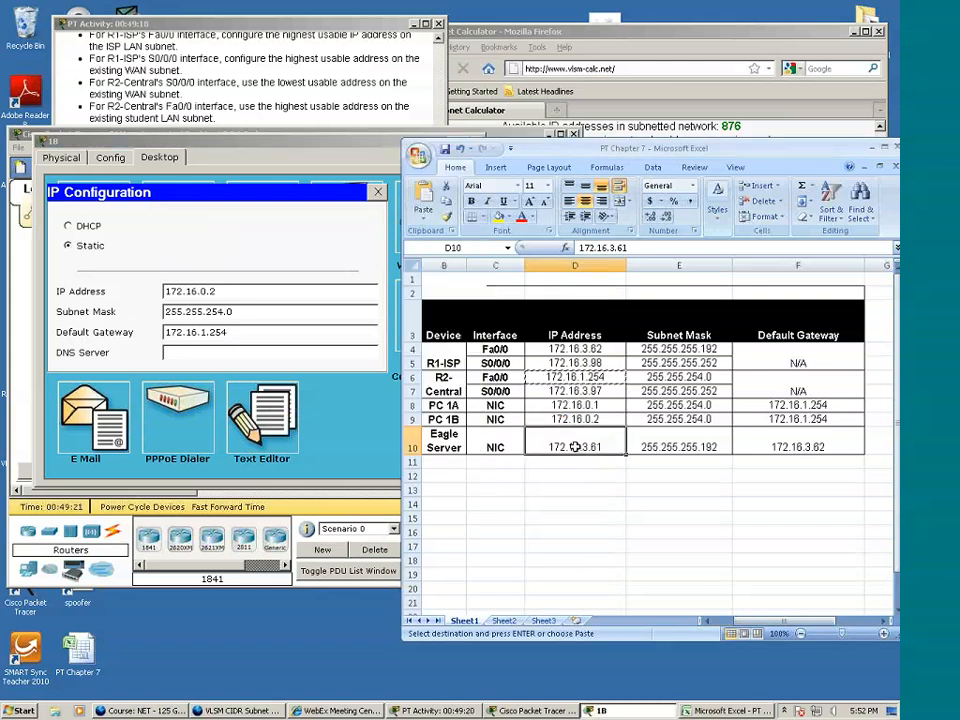
click(226, 355)
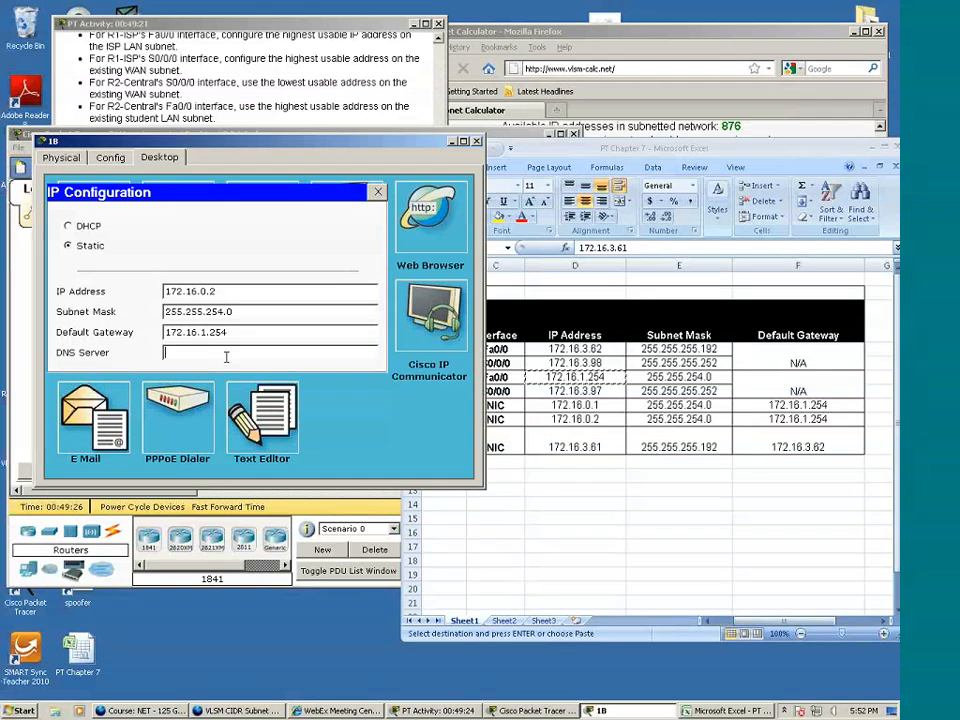
text(172.16.3.61)
click(478, 142)
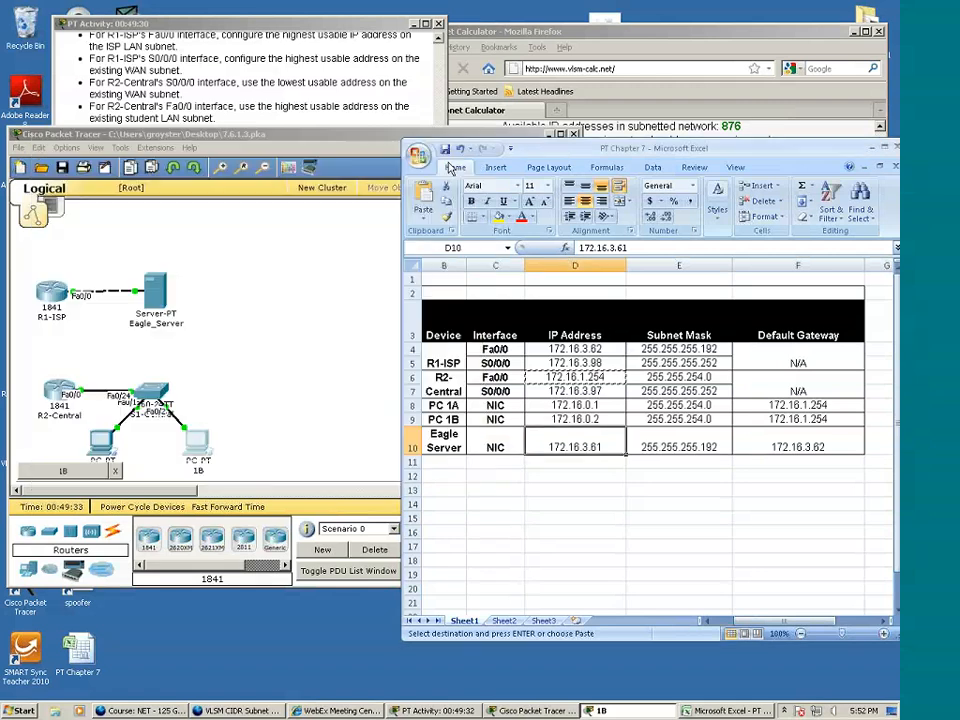
Set PC 1A's DNS server to 172.16.3.61 in its IP configuration
click(105, 450)
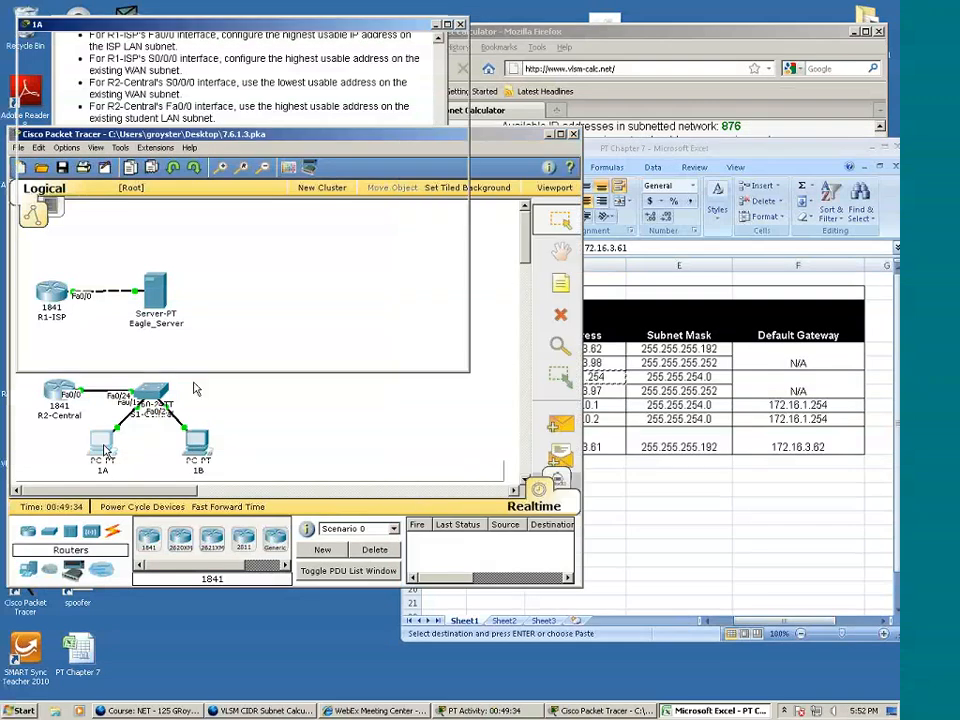
click(143, 40)
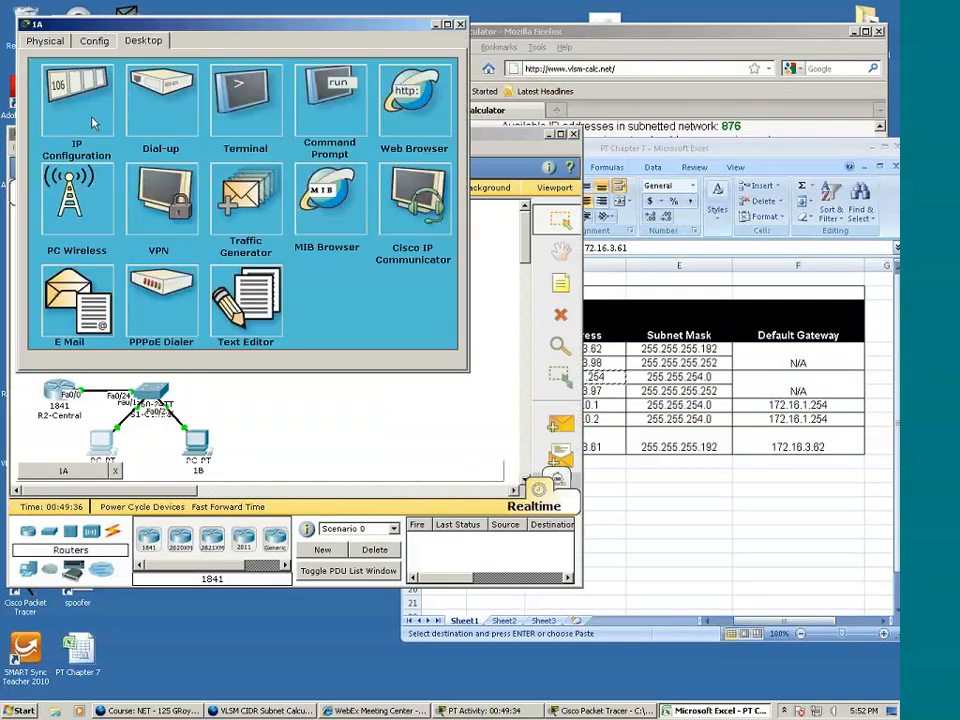
click(68, 87)
click(203, 234)
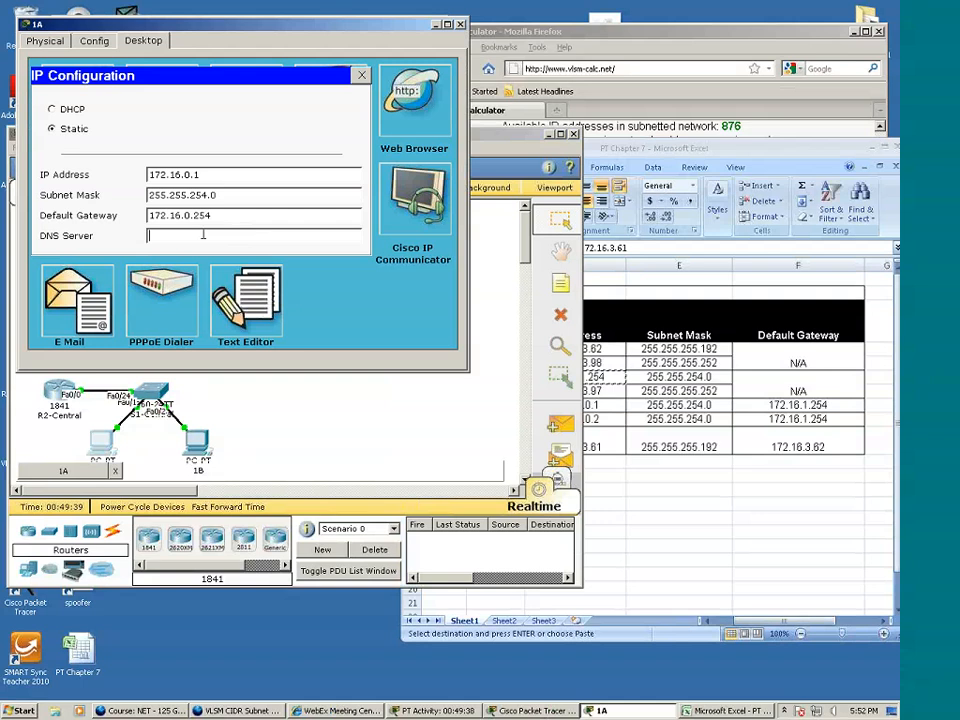
text(172.16.3.61)
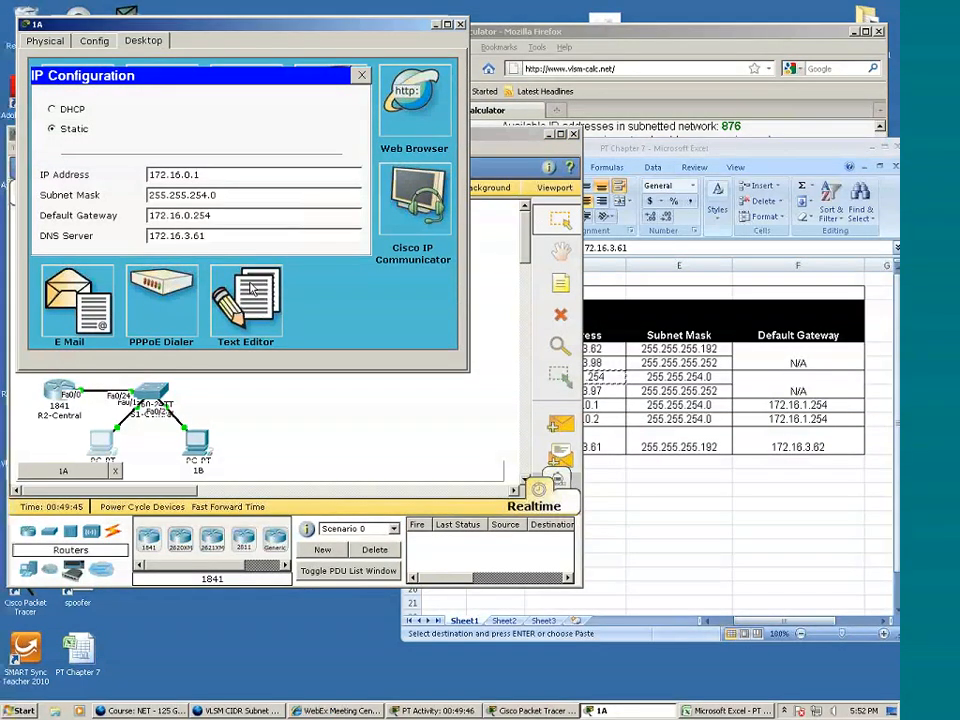
Close PC 1A's settings and place the activity instructions clear of the network topology
click(461, 25)
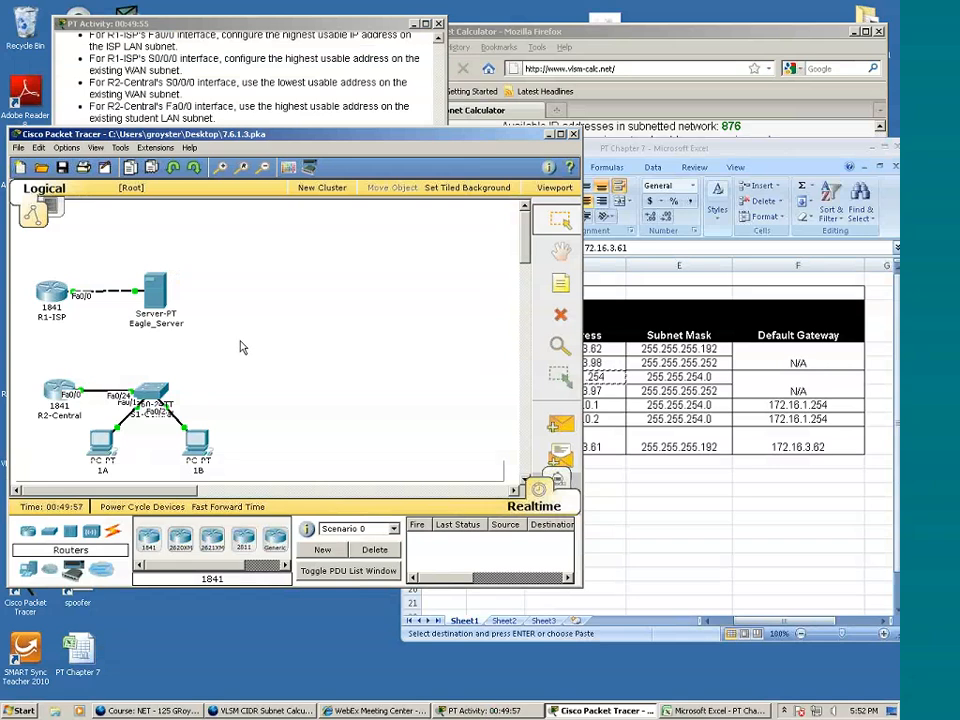
click(196, 82)
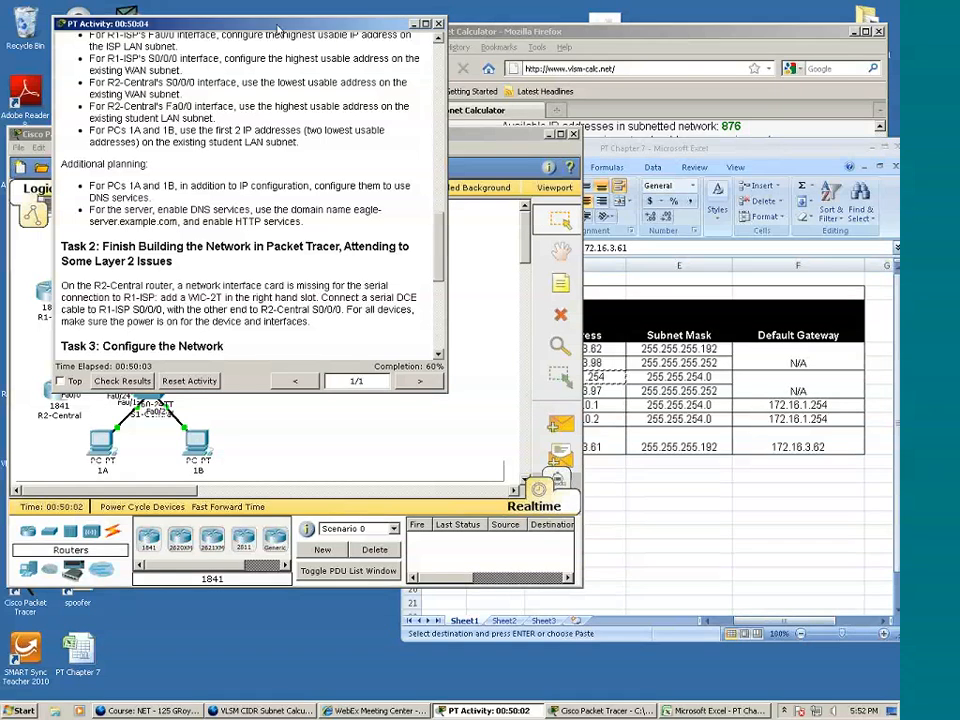
drag(278, 27, 688, 55)
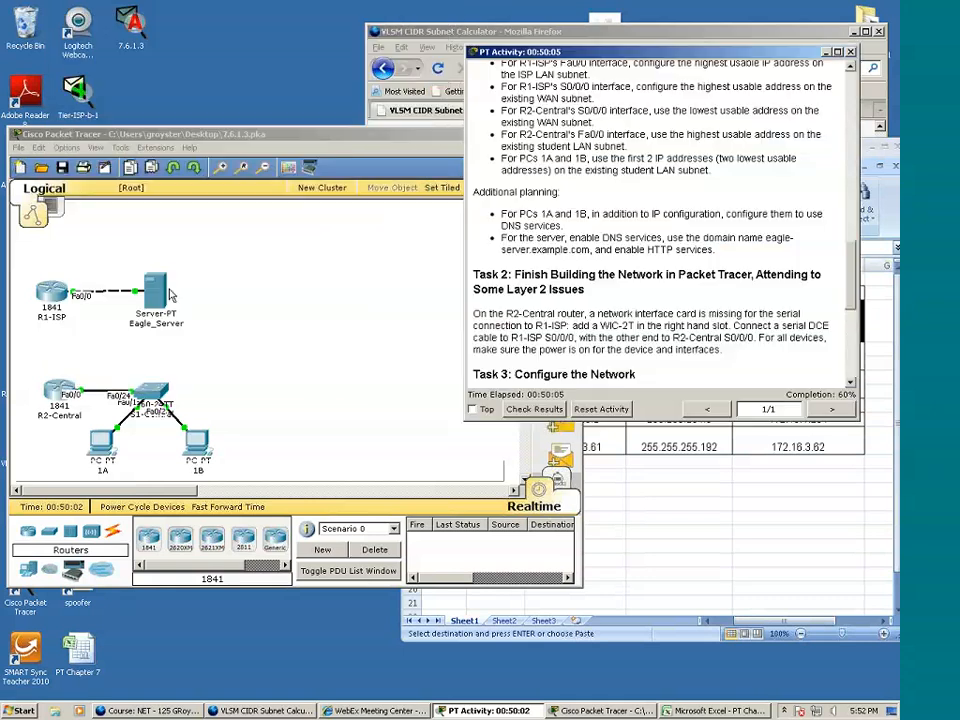
Turn on the DNS service on Eagle_Server and keep its settings beside the activity instructions
click(166, 293)
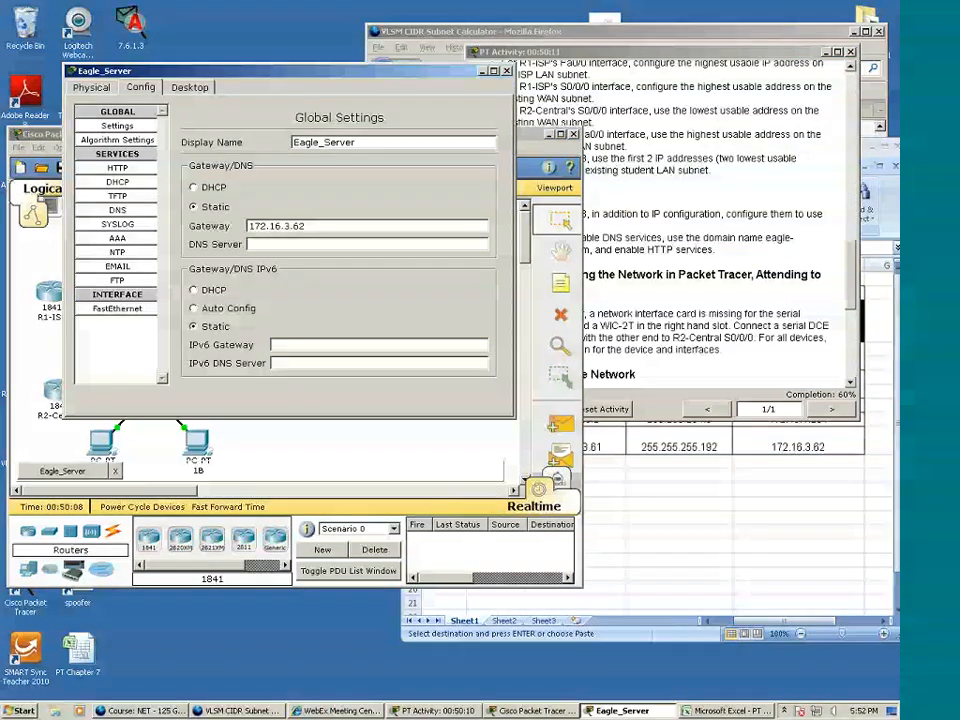
click(132, 213)
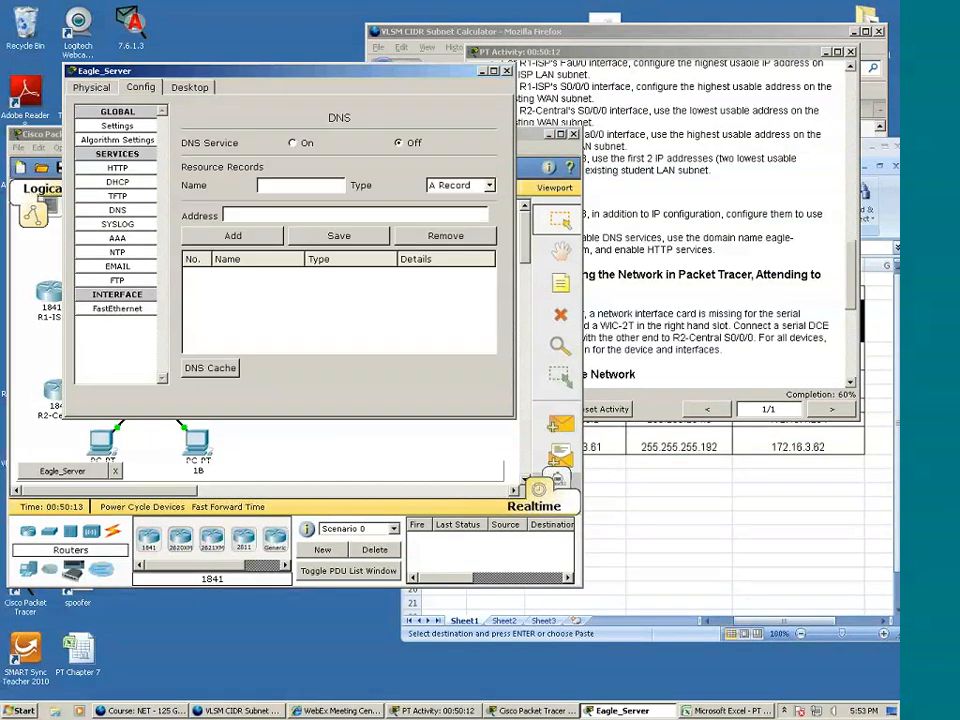
click(292, 143)
click(556, 133)
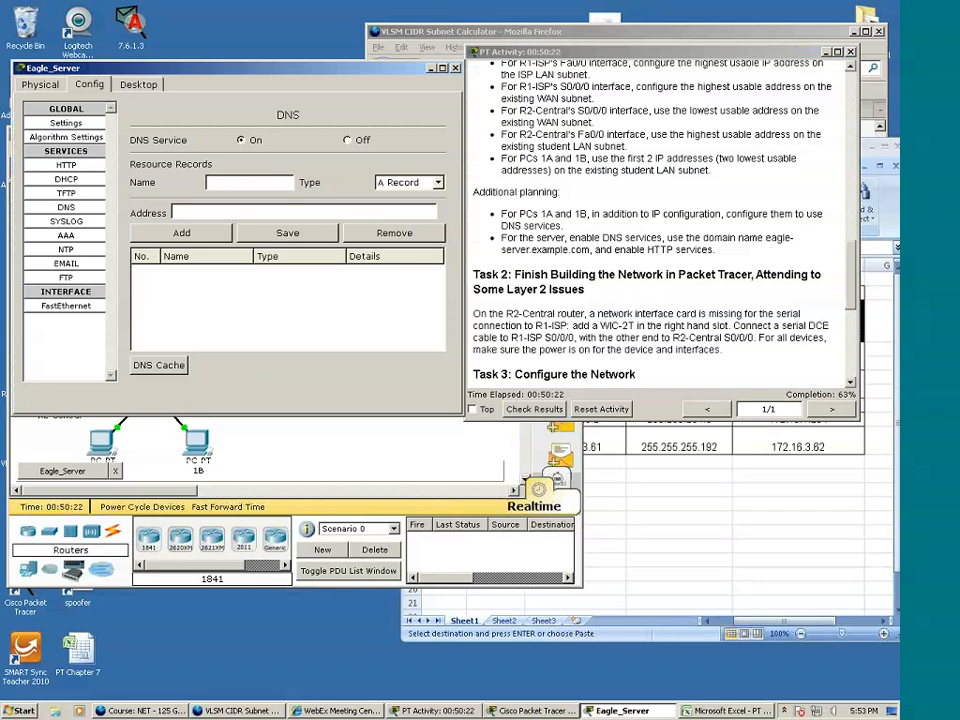
Add a DNS A record on Eagle_Server mapping eagle-server.example.com to 172.16.3.61
click(256, 182)
text(eagle)
text(-)
text(server)
text(.e)
text(xample.com)
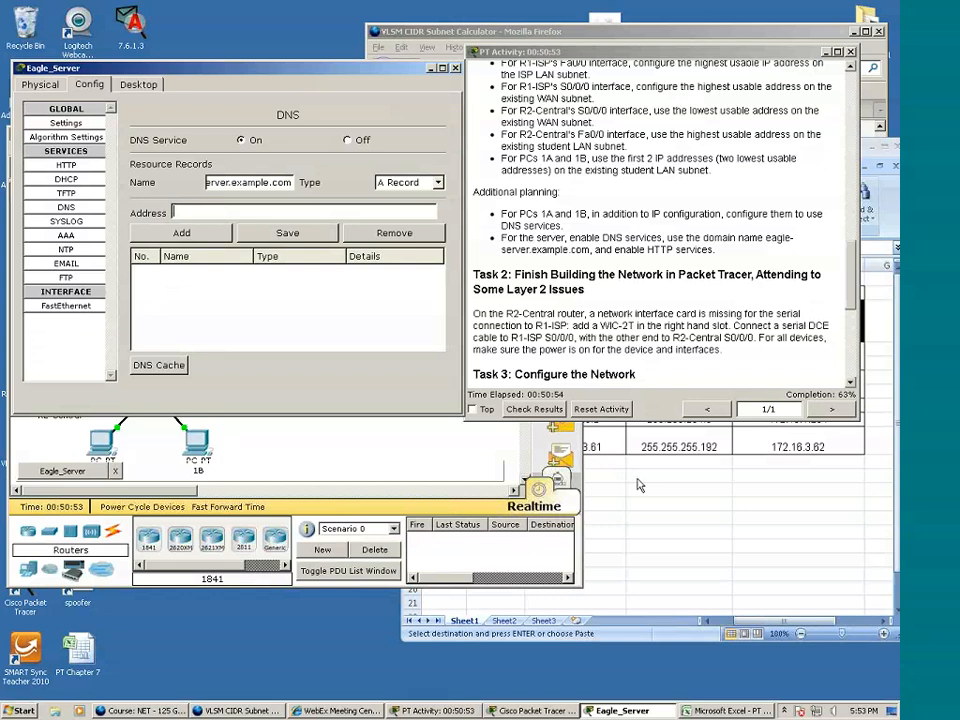
click(580, 447)
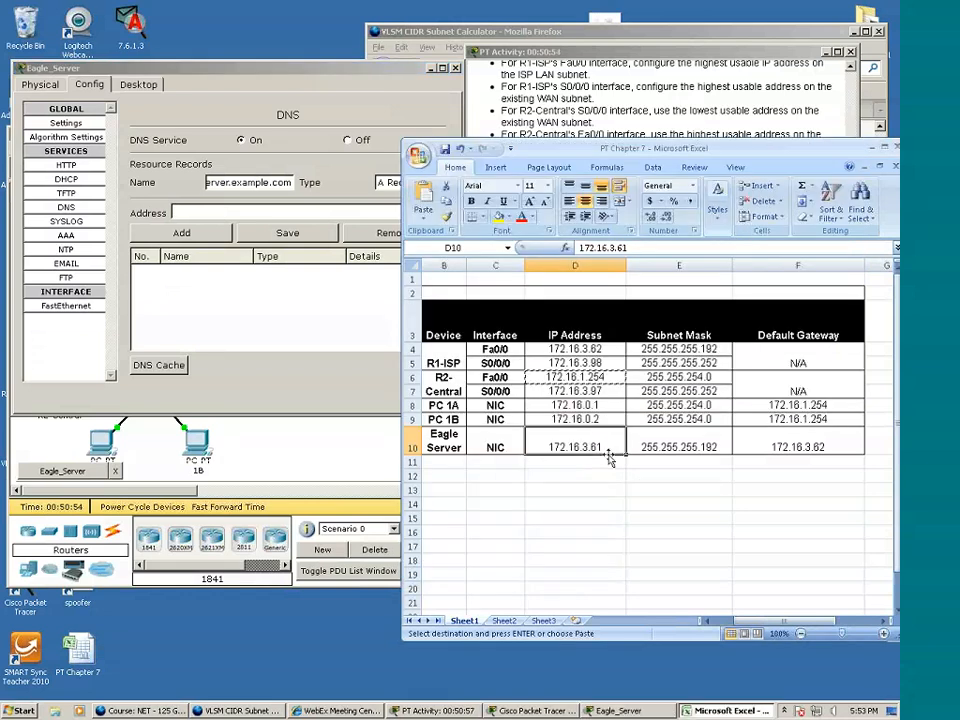
click(225, 213)
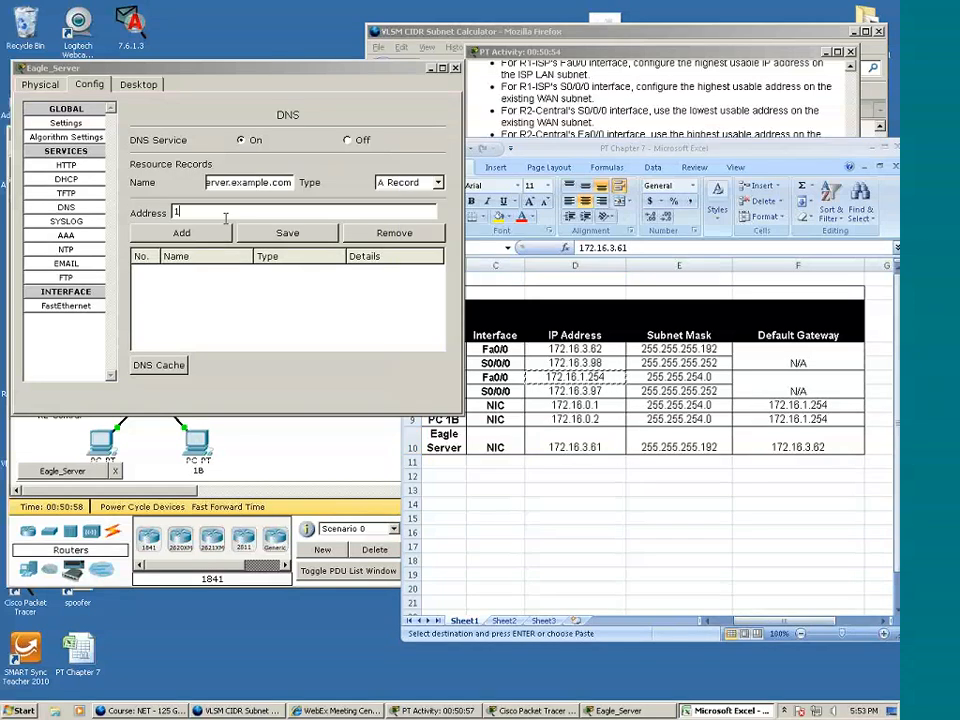
text(172)
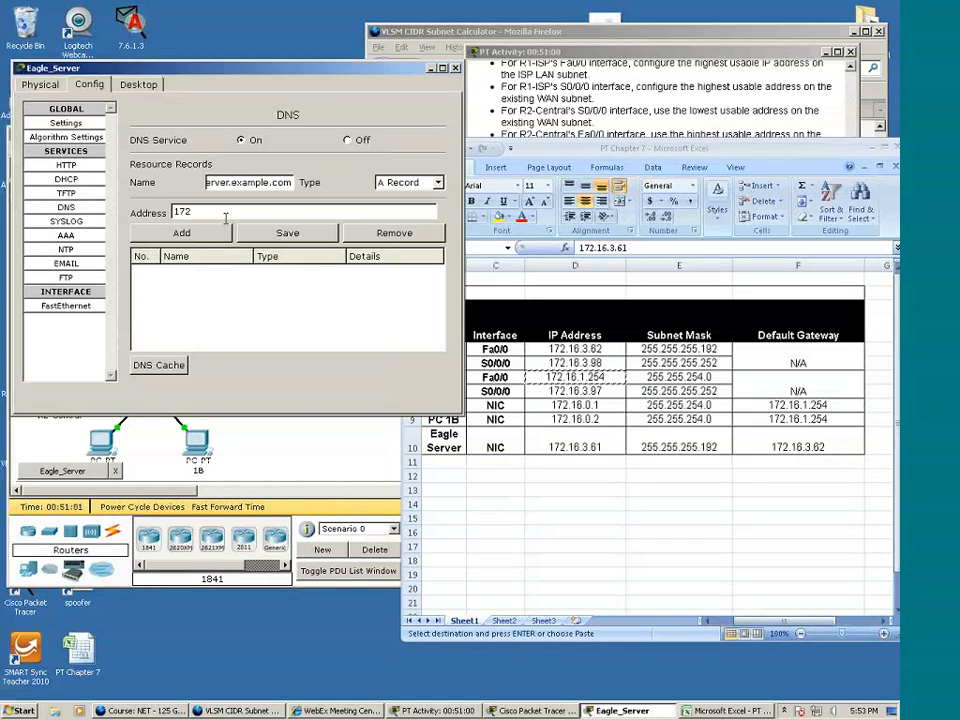
text(.16.3.61)
click(557, 100)
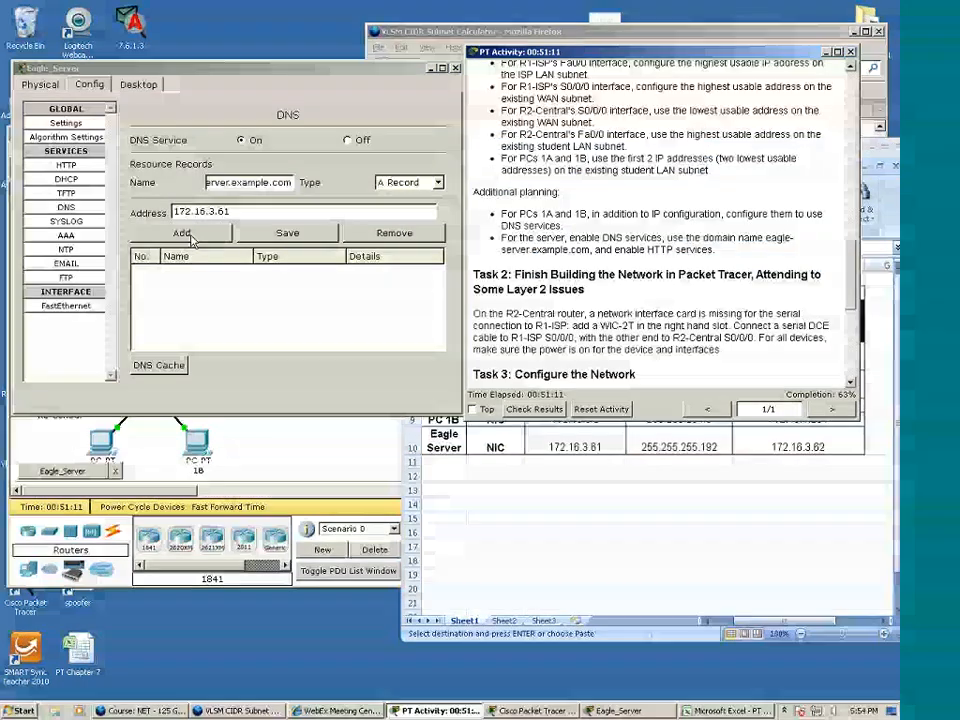
click(189, 236)
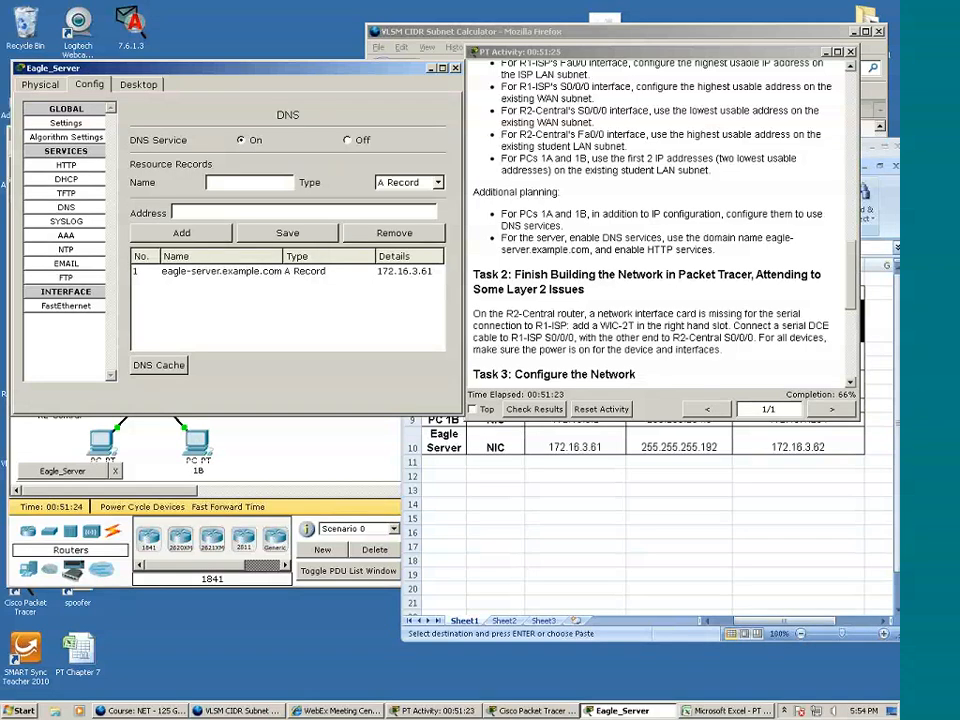
Turn on the HTTP service on Eagle_Server, review the Task 2 instructions and close the server's settings
click(72, 168)
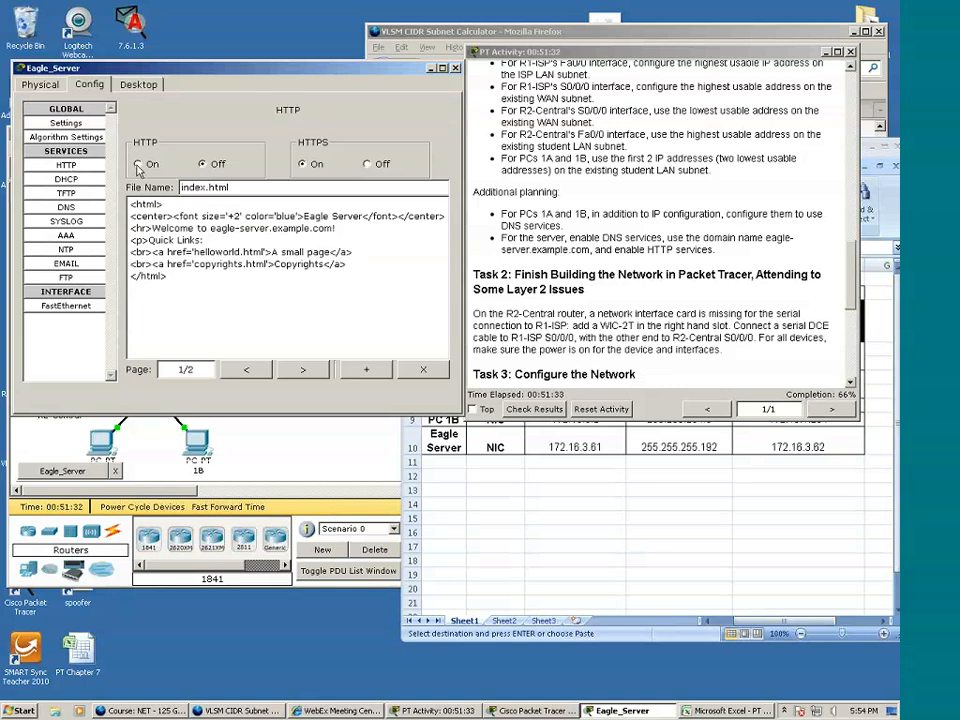
click(138, 165)
click(531, 231)
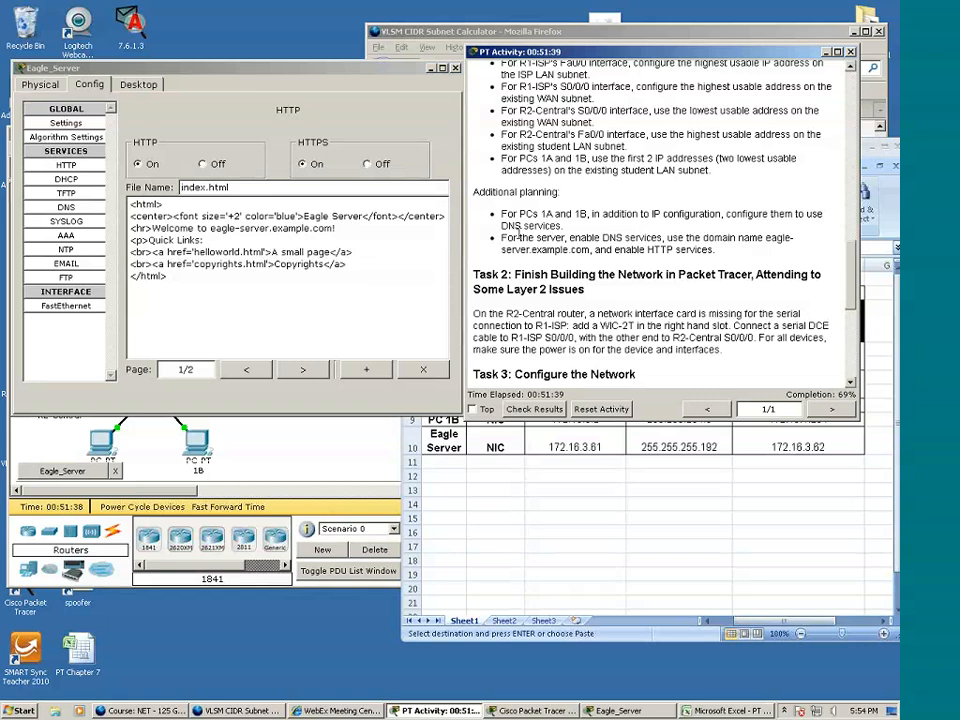
scroll(518, 236, down, 5)
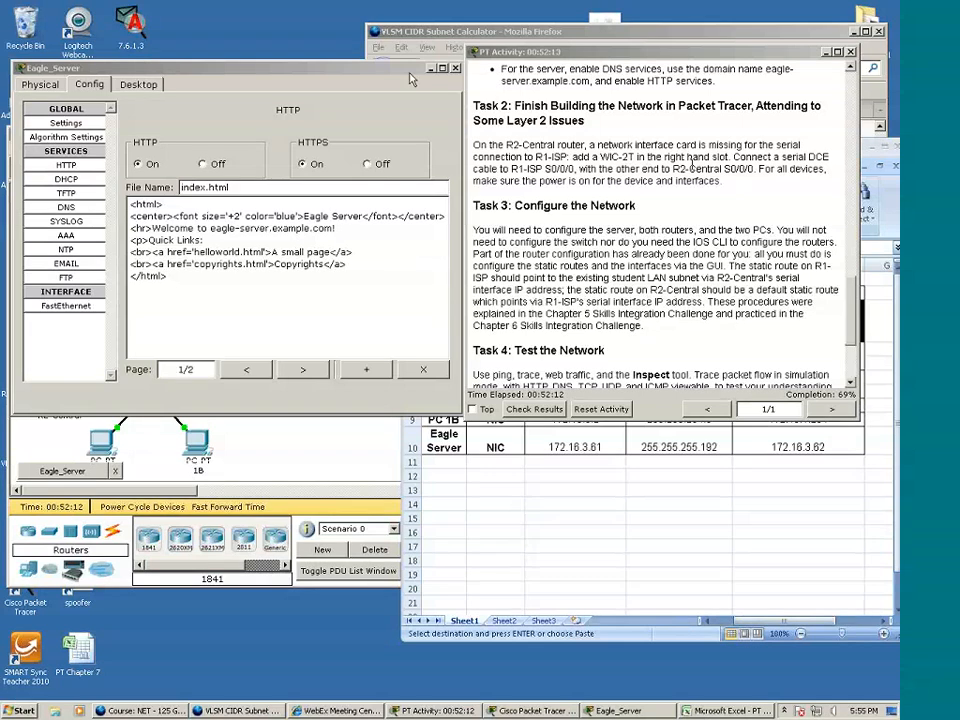
click(455, 70)
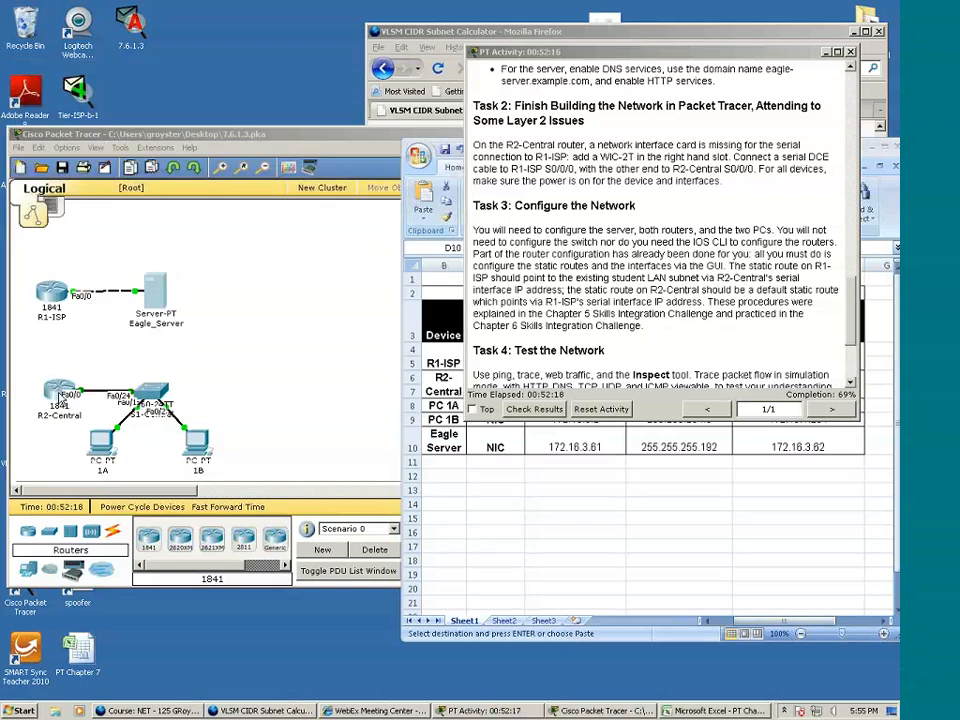
Power off R2-Central, install a WIC-2T module in its right-hand slot, and power the router back on
click(60, 393)
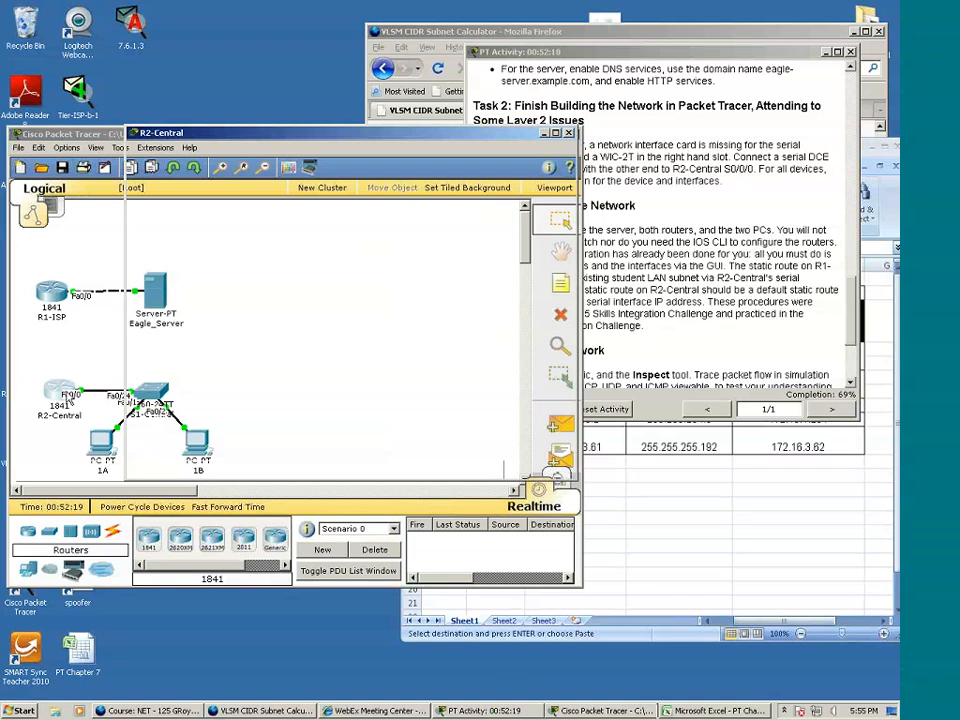
click(152, 148)
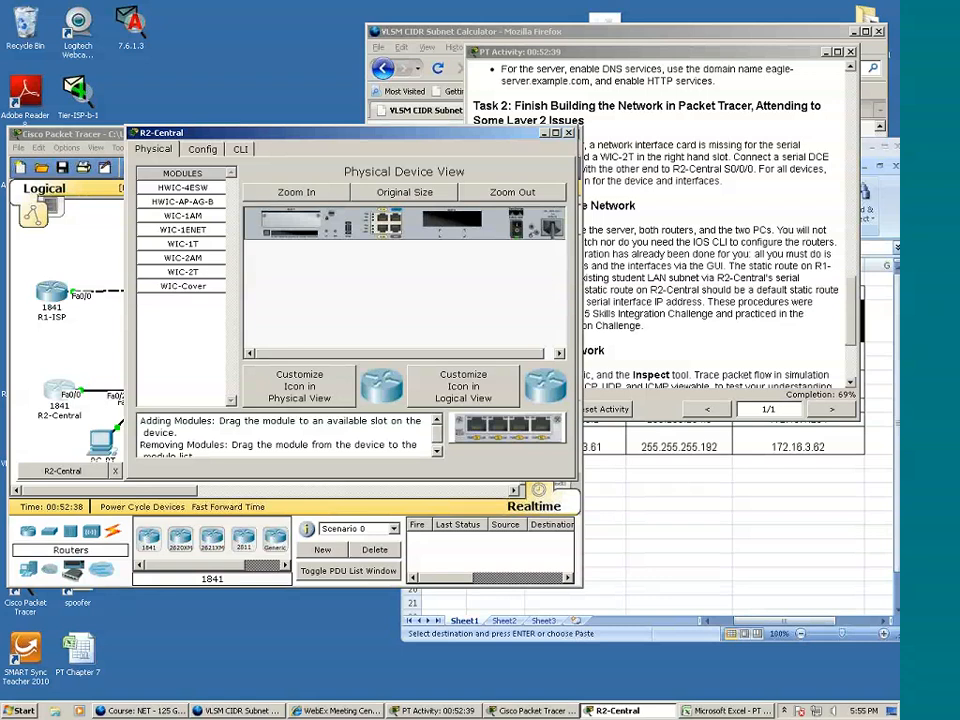
click(518, 237)
drag(185, 273, 457, 225)
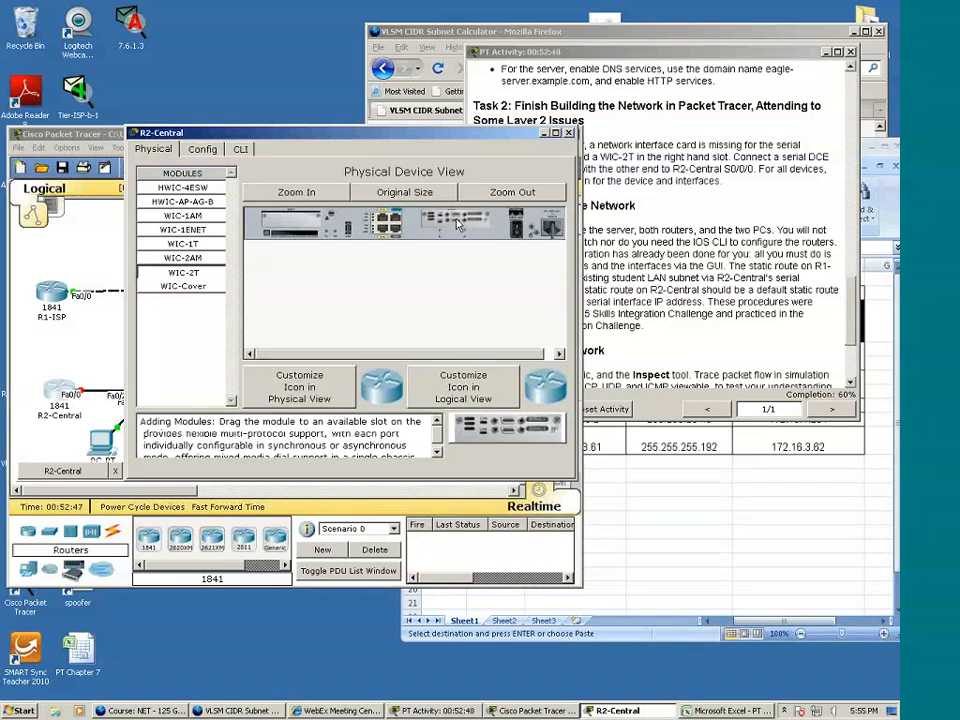
click(456, 225)
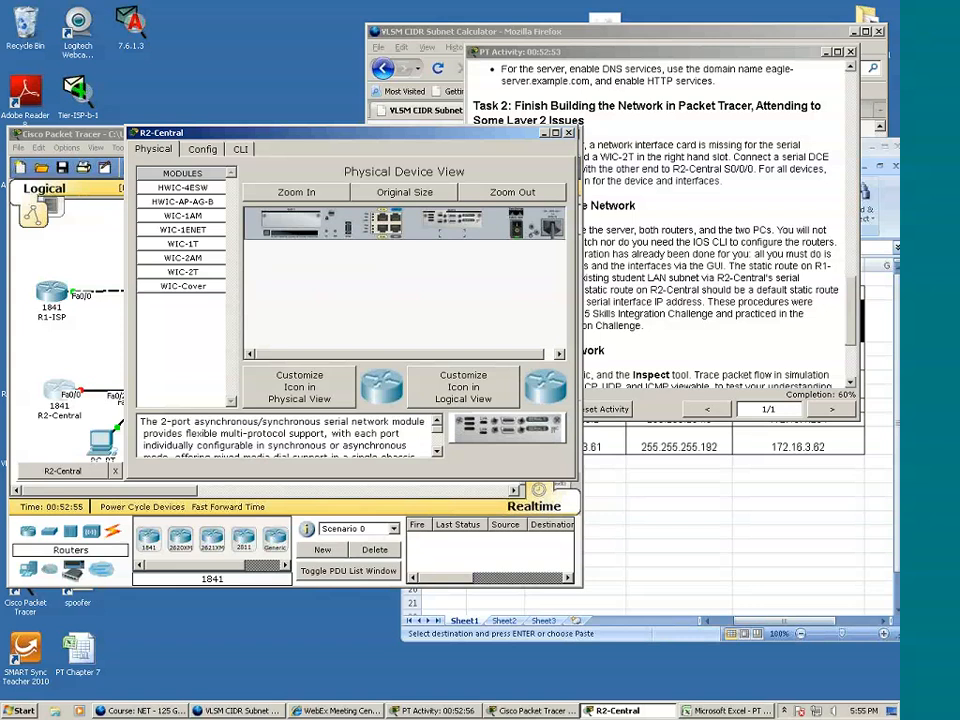
click(201, 149)
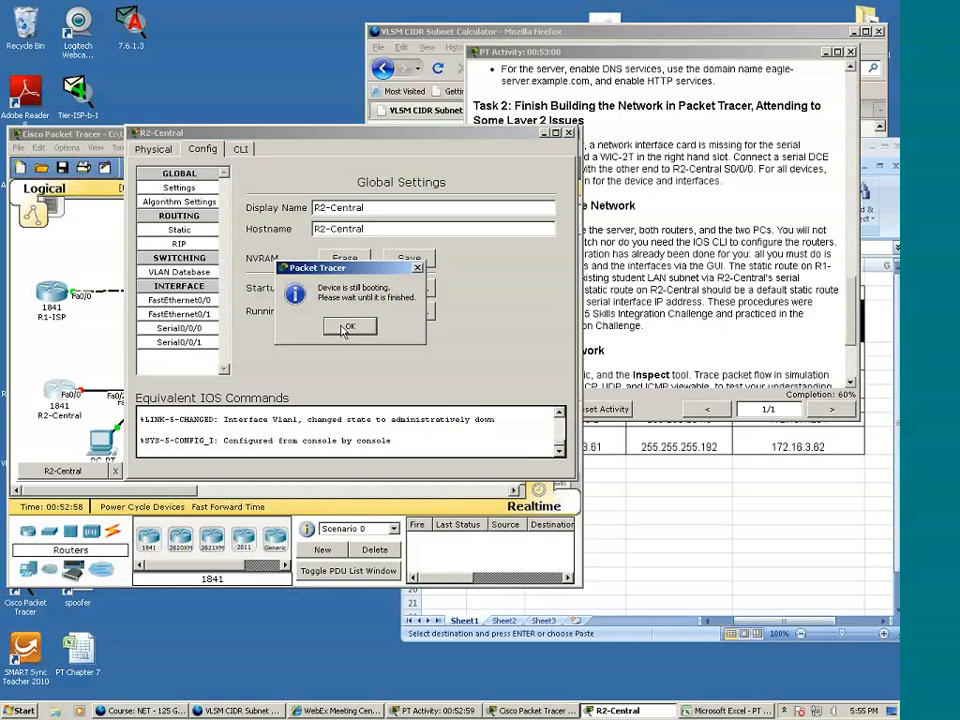
click(343, 327)
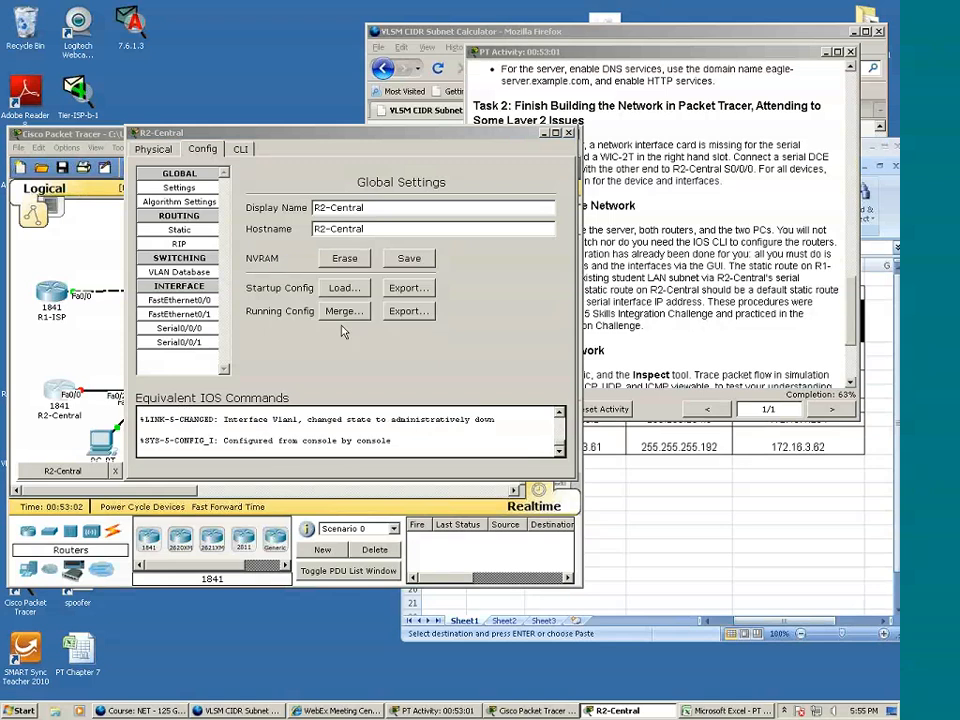
Connect a Serial DCE cable from R1-ISP's Serial0/0/0 to R2-Central's Serial0/0/0
click(622, 240)
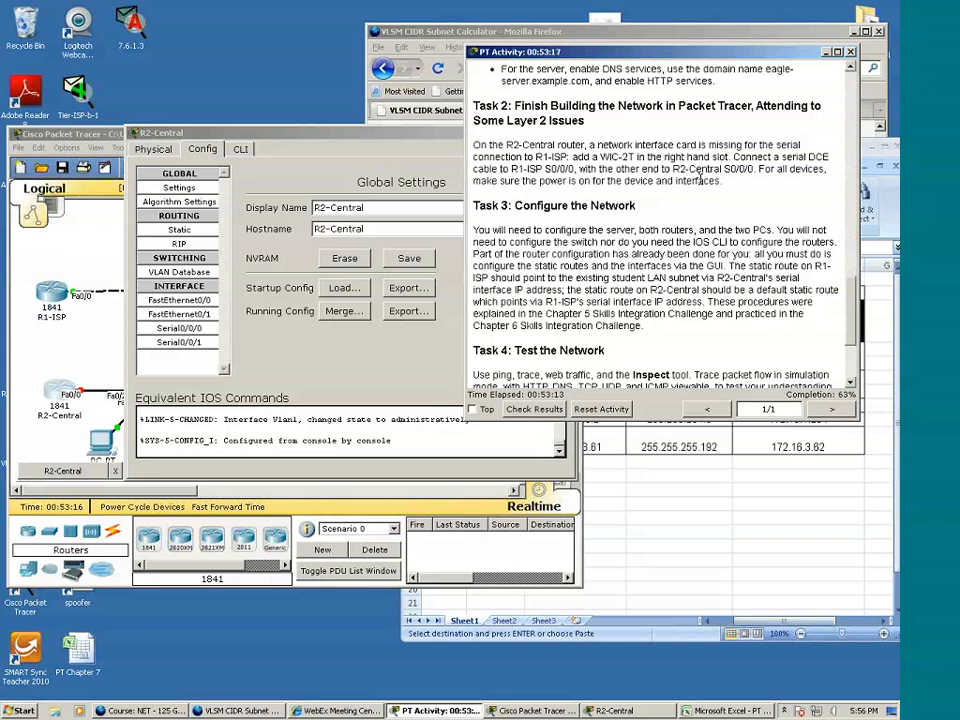
click(88, 250)
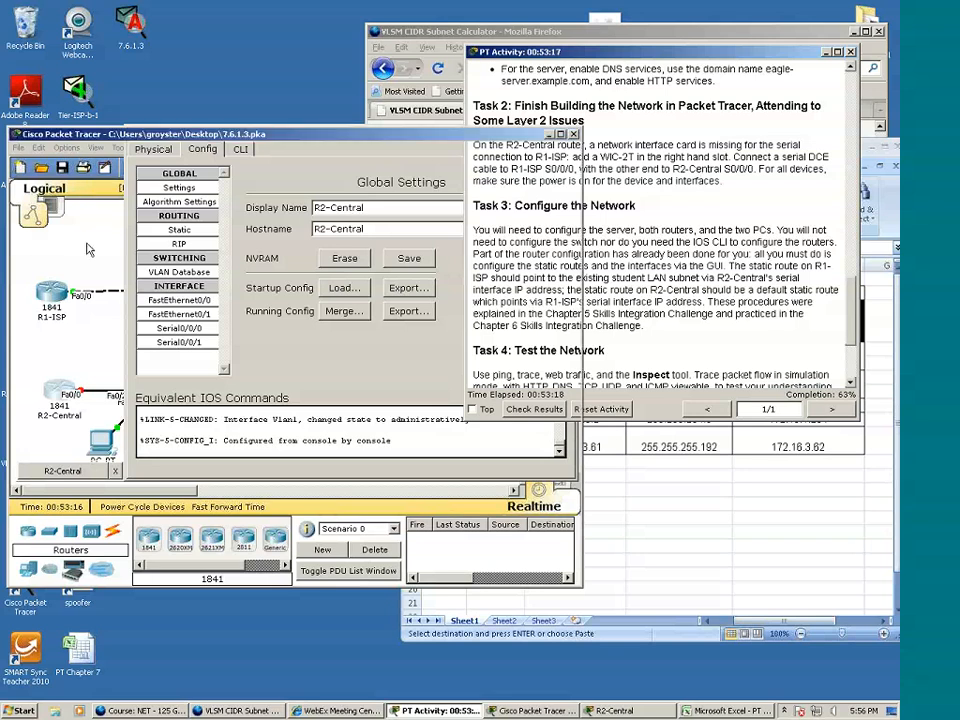
click(115, 537)
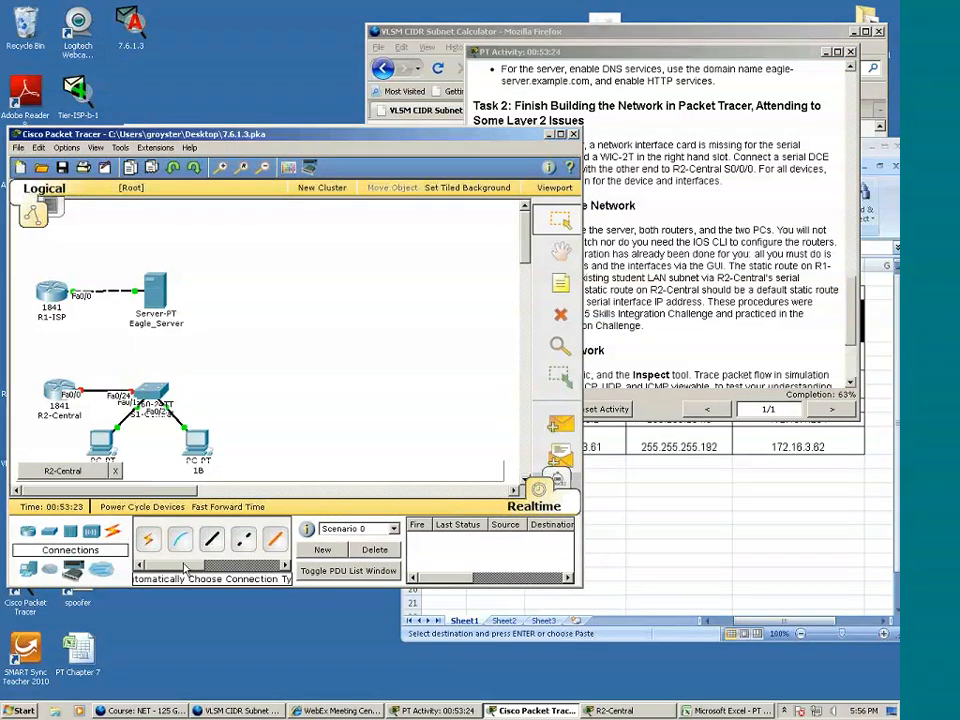
drag(184, 568, 240, 572)
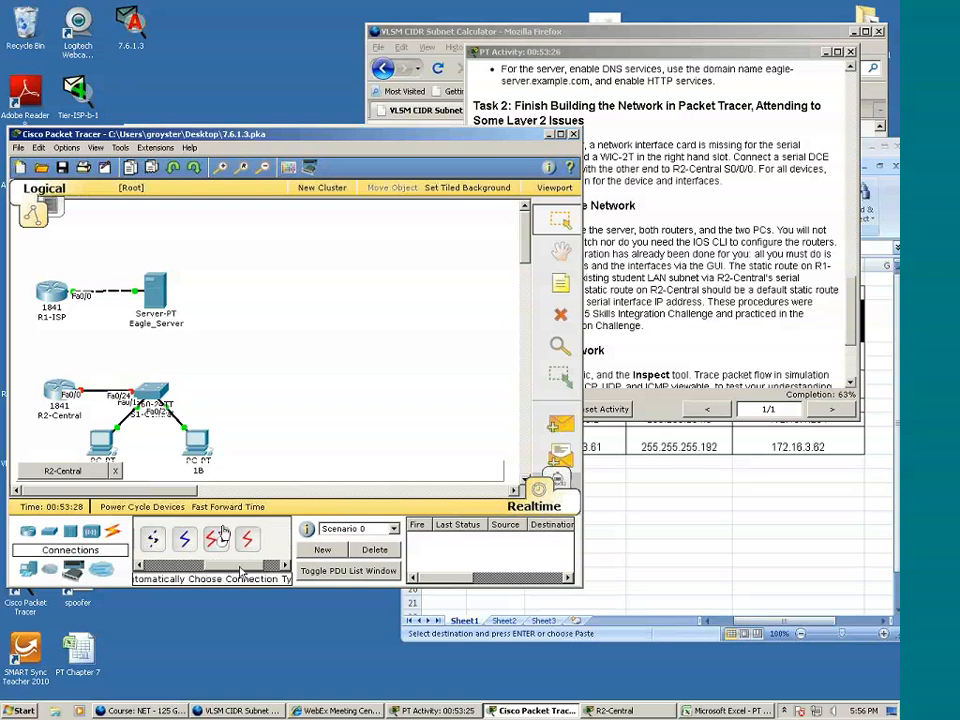
click(216, 539)
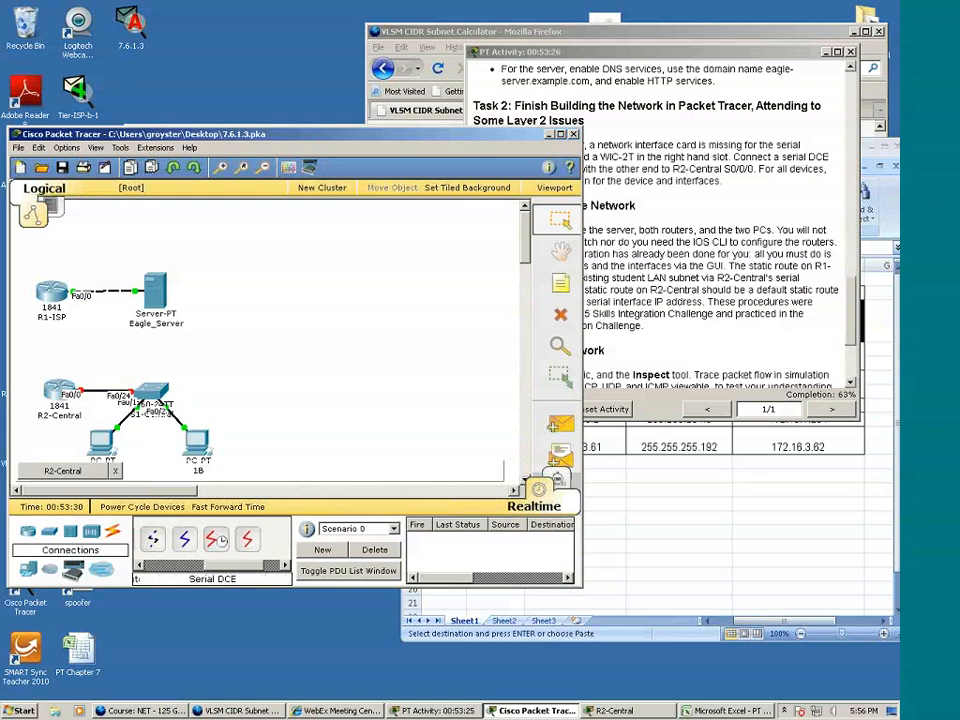
click(219, 541)
click(45, 288)
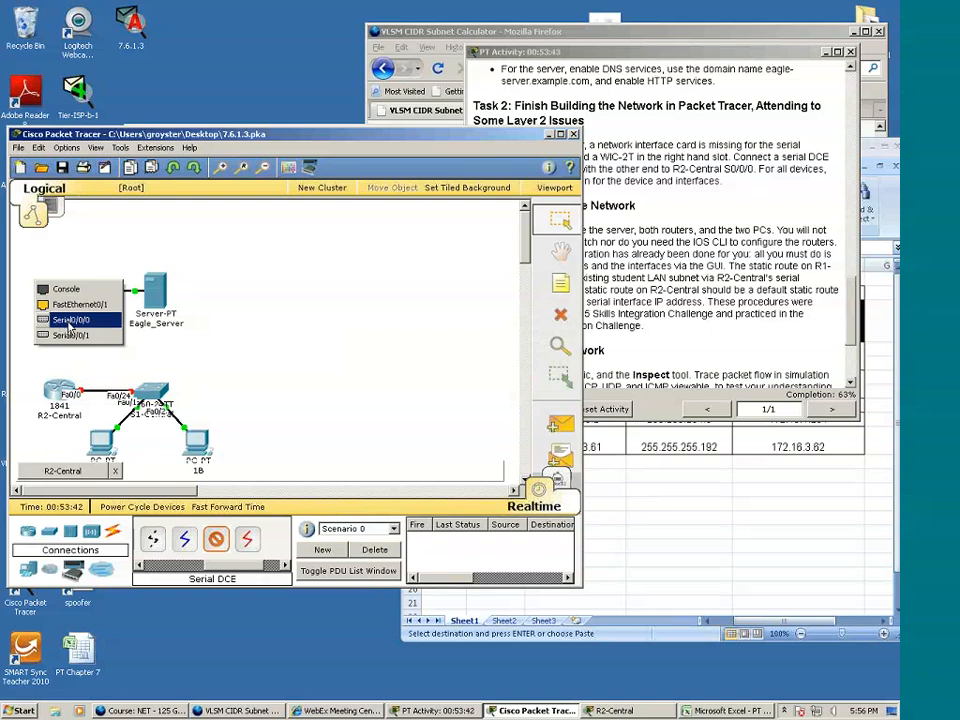
click(69, 321)
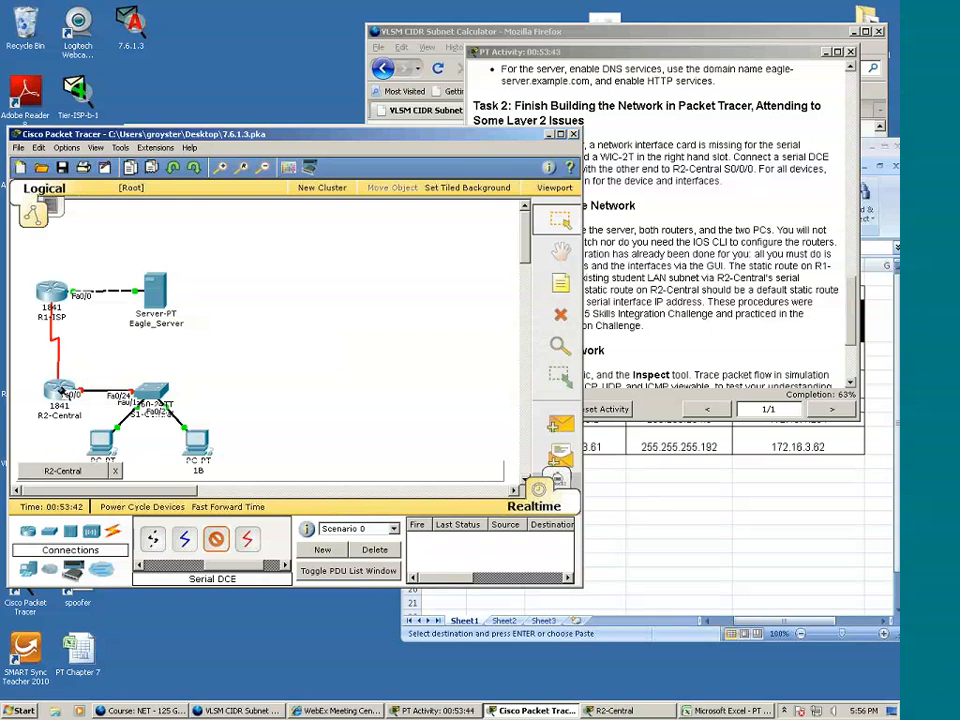
click(63, 391)
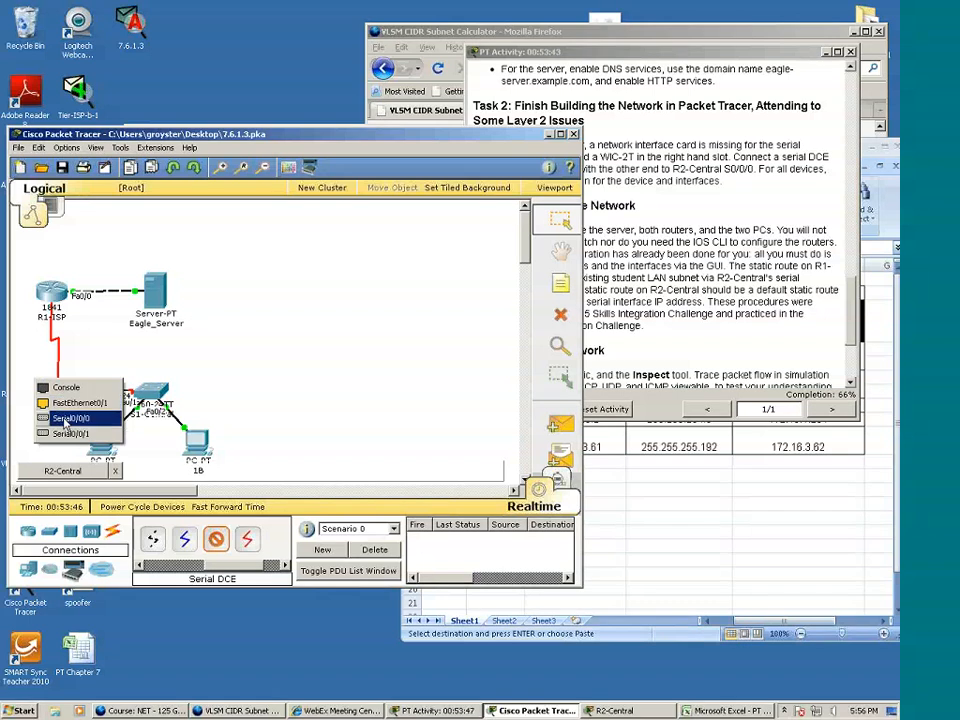
click(66, 420)
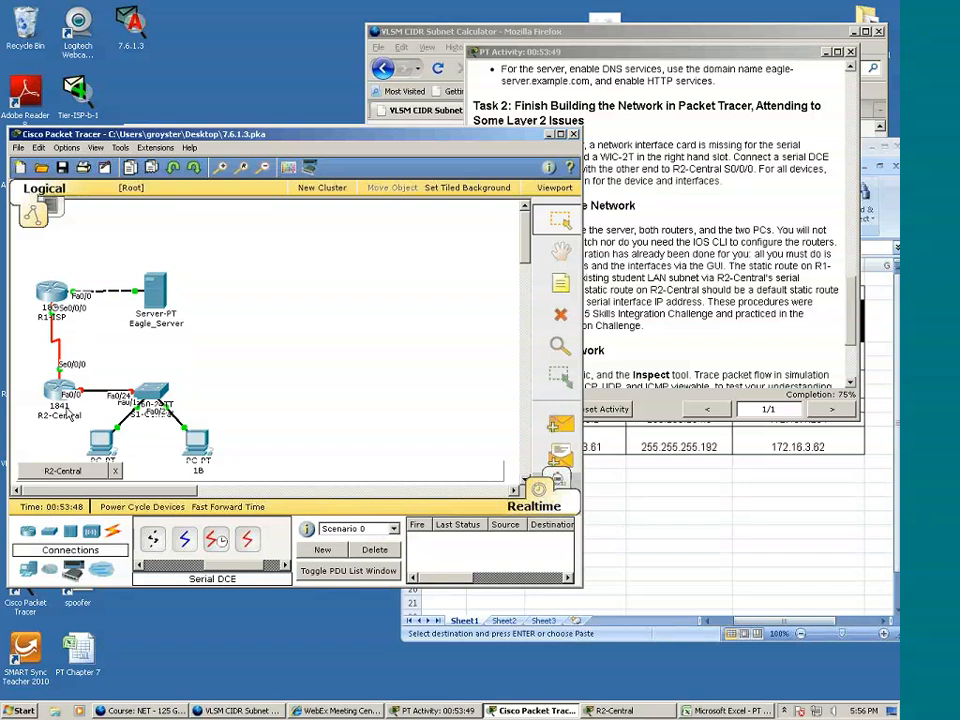
Check the port status, clock rate and IP settings of R1-ISP's Serial0/0/0 interface
click(790, 205)
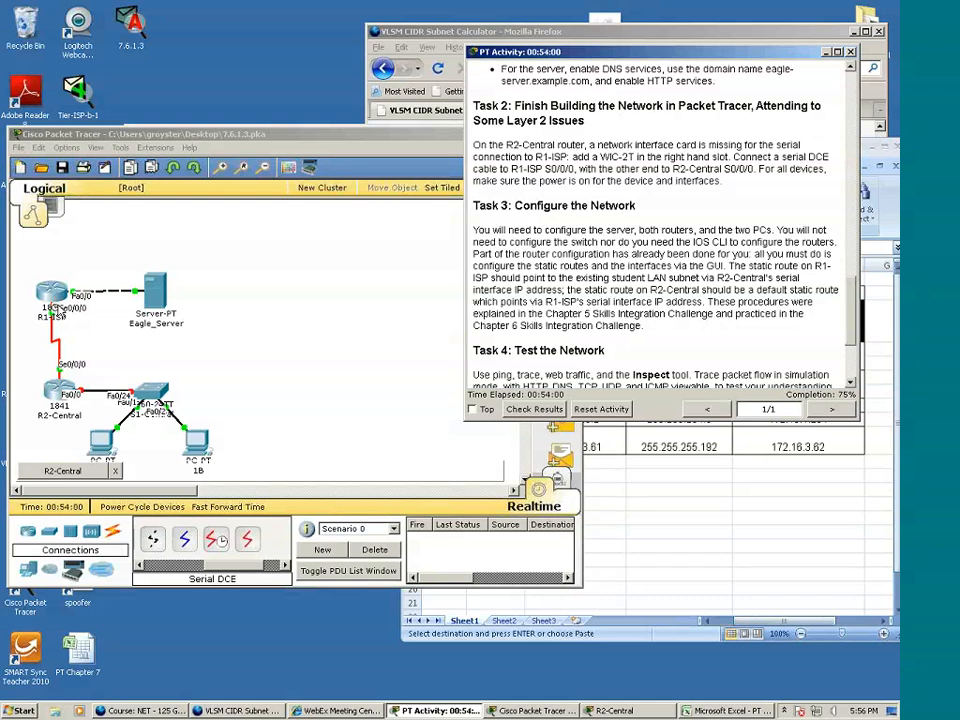
click(56, 298)
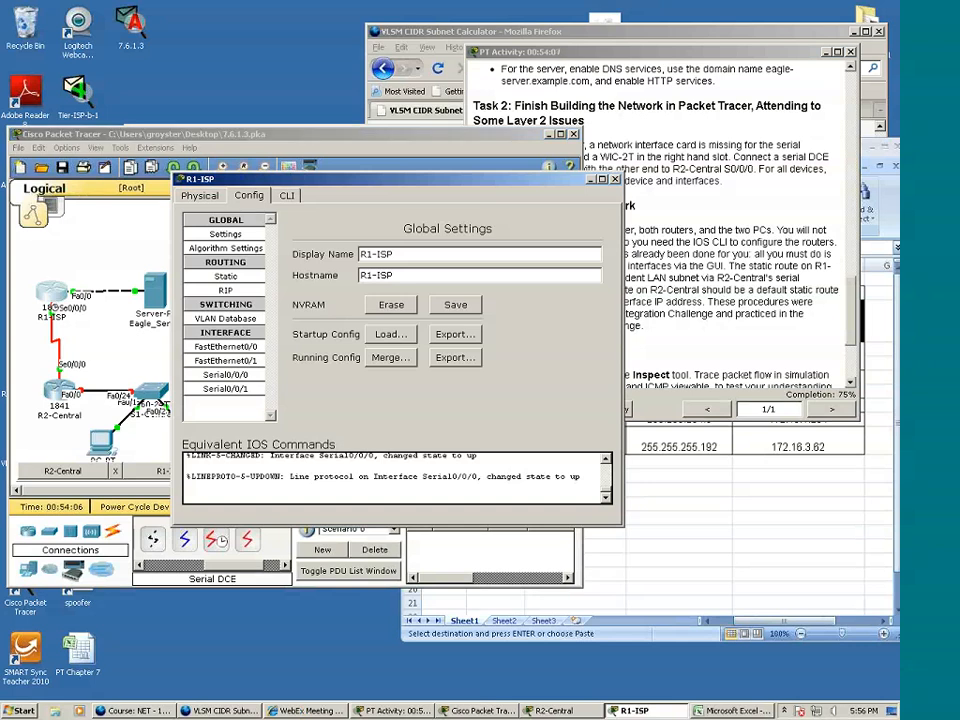
click(225, 374)
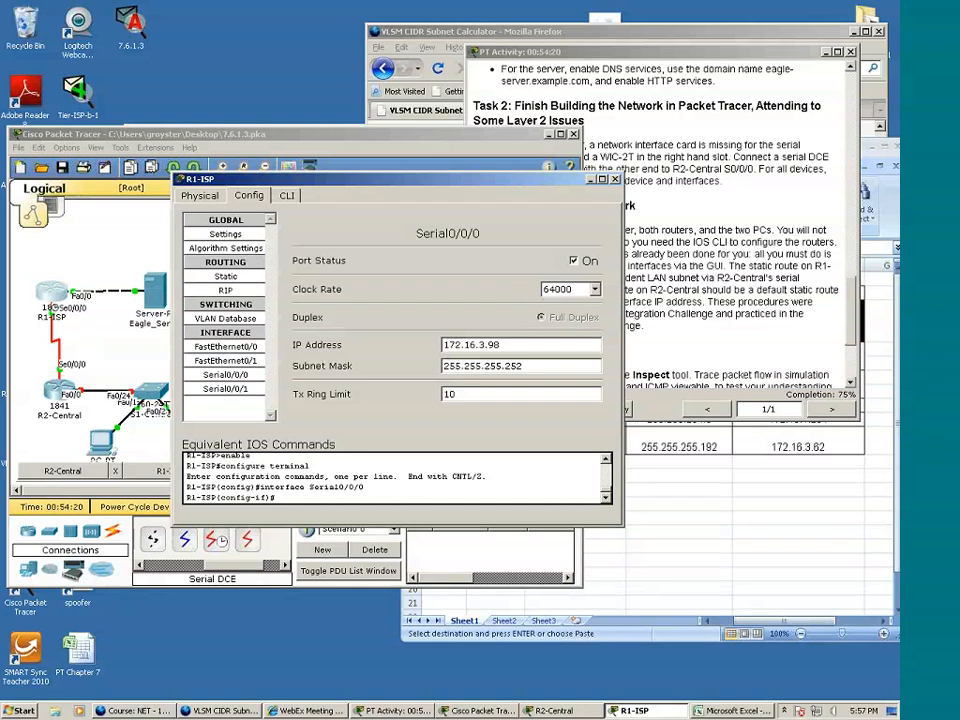
click(614, 180)
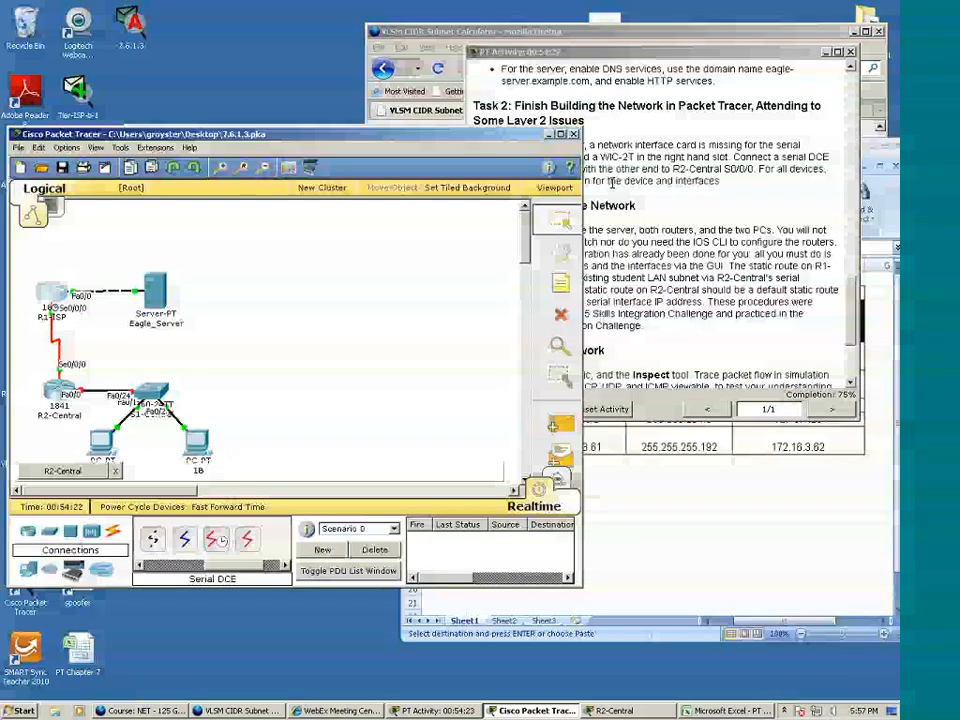
Open R1-ISP's command line interface and exit interface configuration mode to the privileged EXEC prompt
click(670, 363)
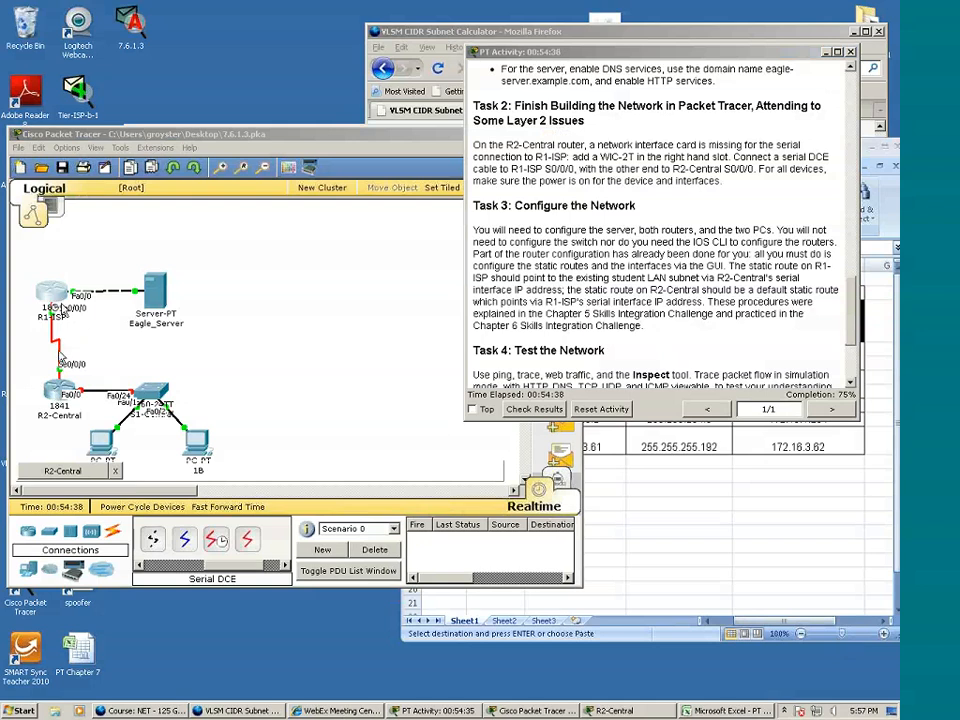
click(55, 340)
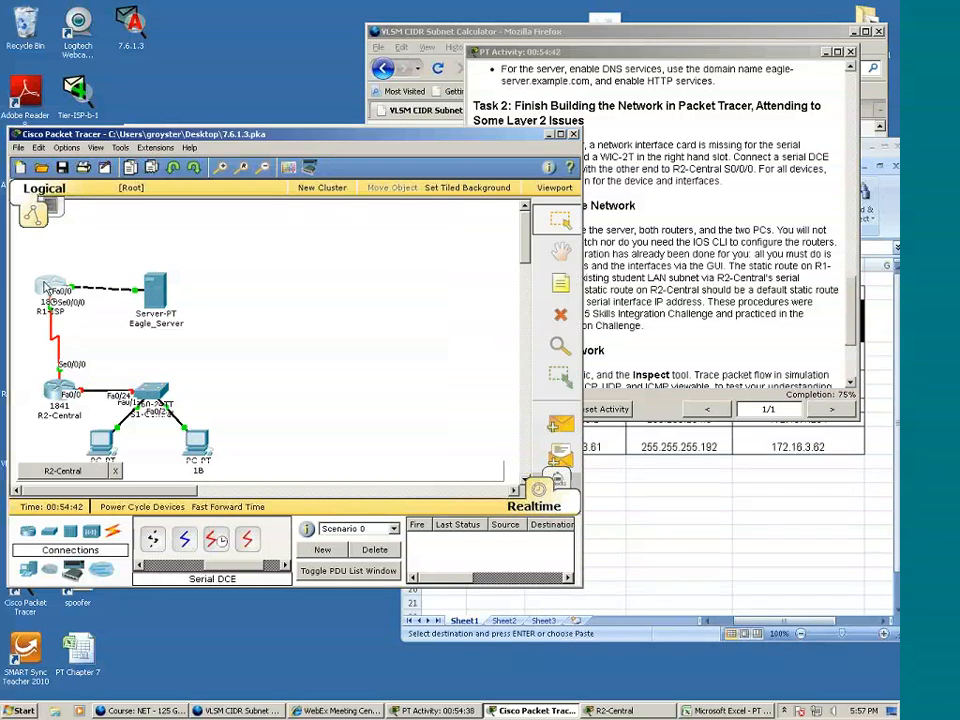
mouse_move(46, 288)
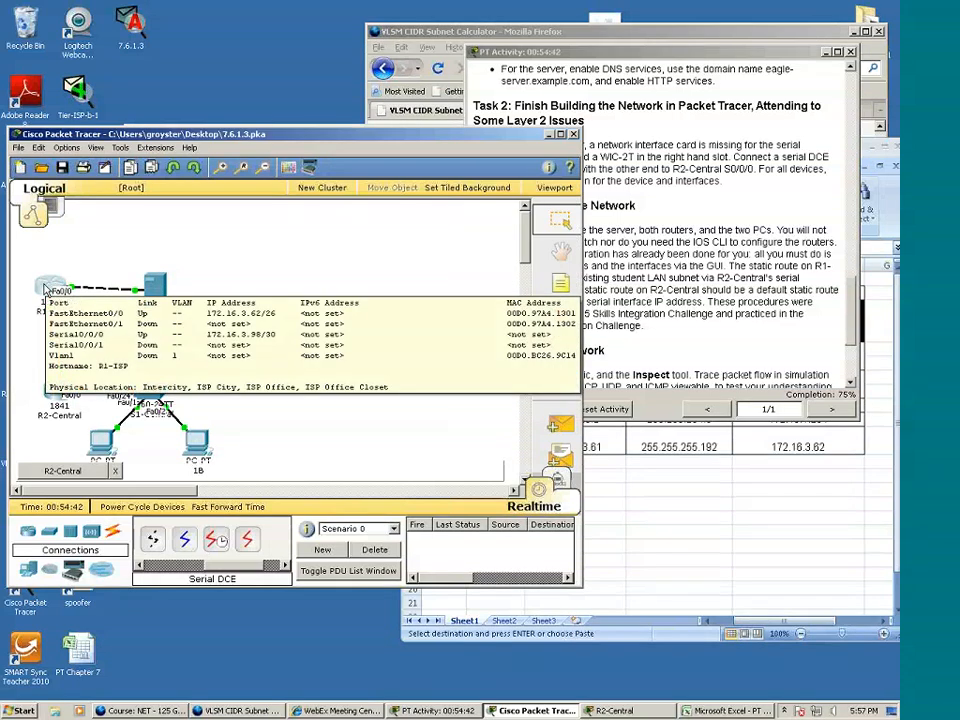
click(46, 288)
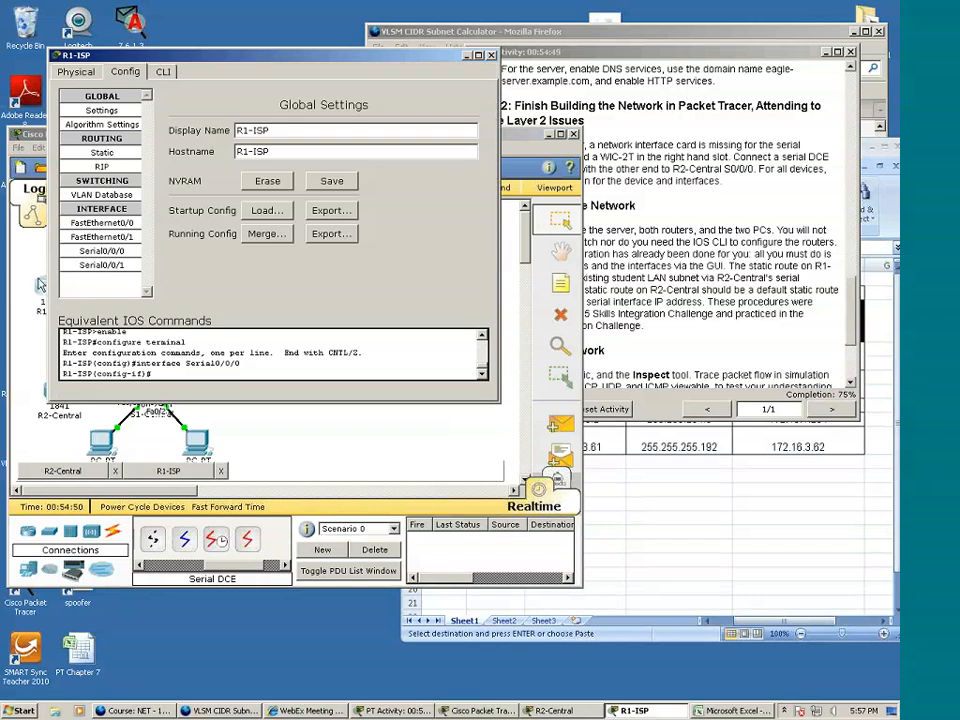
click(163, 71)
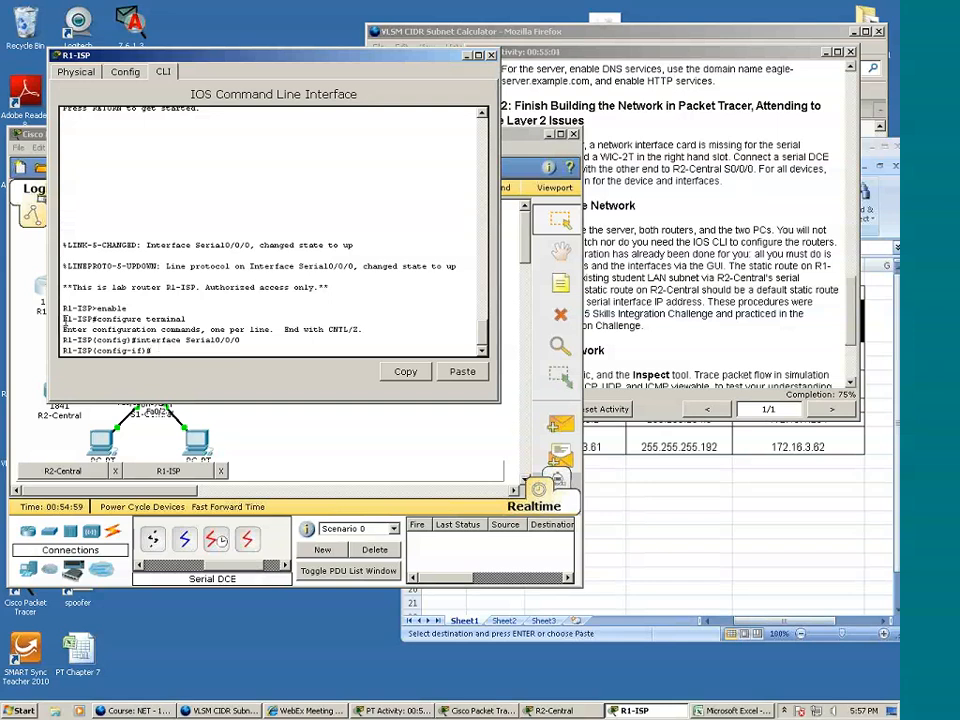
drag(65, 318, 97, 318)
click(152, 349)
key(ctrl+z)
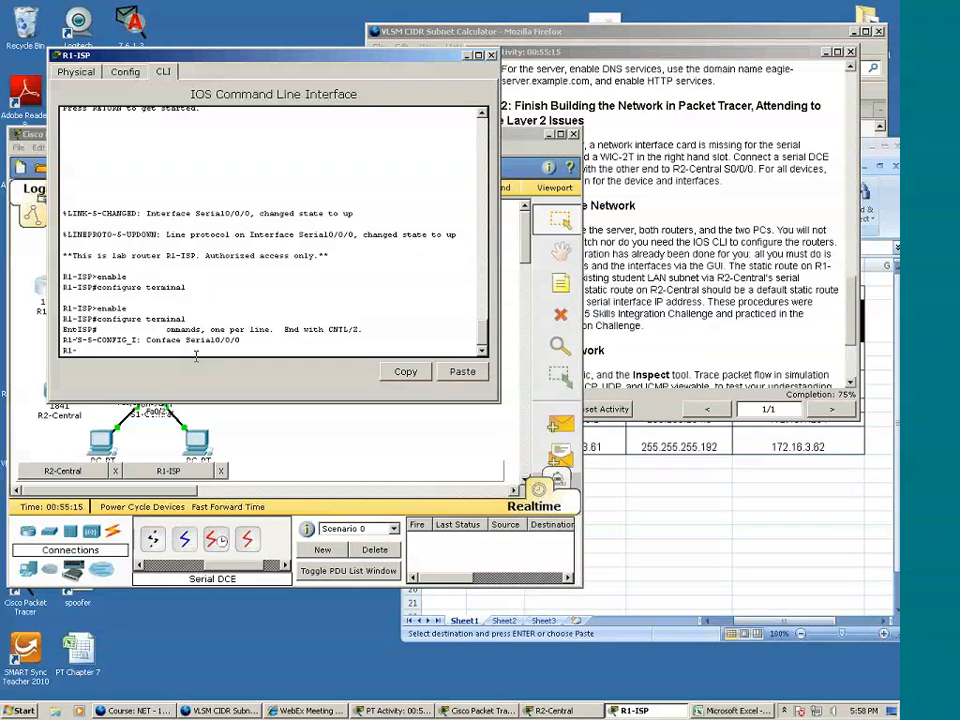
key(Return)
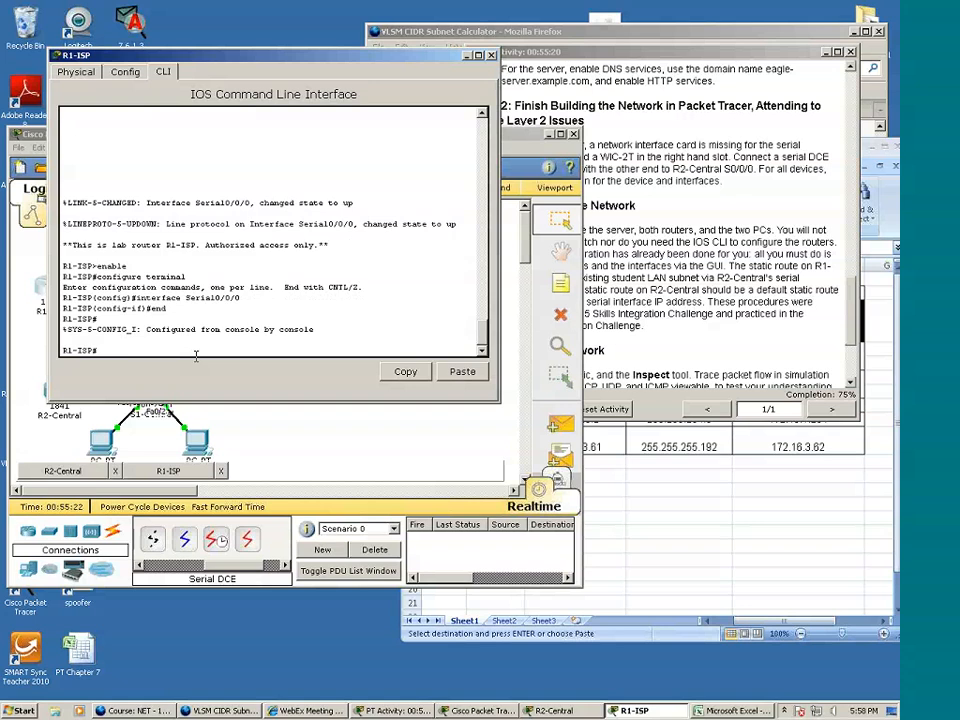
Ping R2-Central's serial address 172.16.3.97 from R1-ISP, looking up the address in the Excel addressing table
text(ping)
click(691, 510)
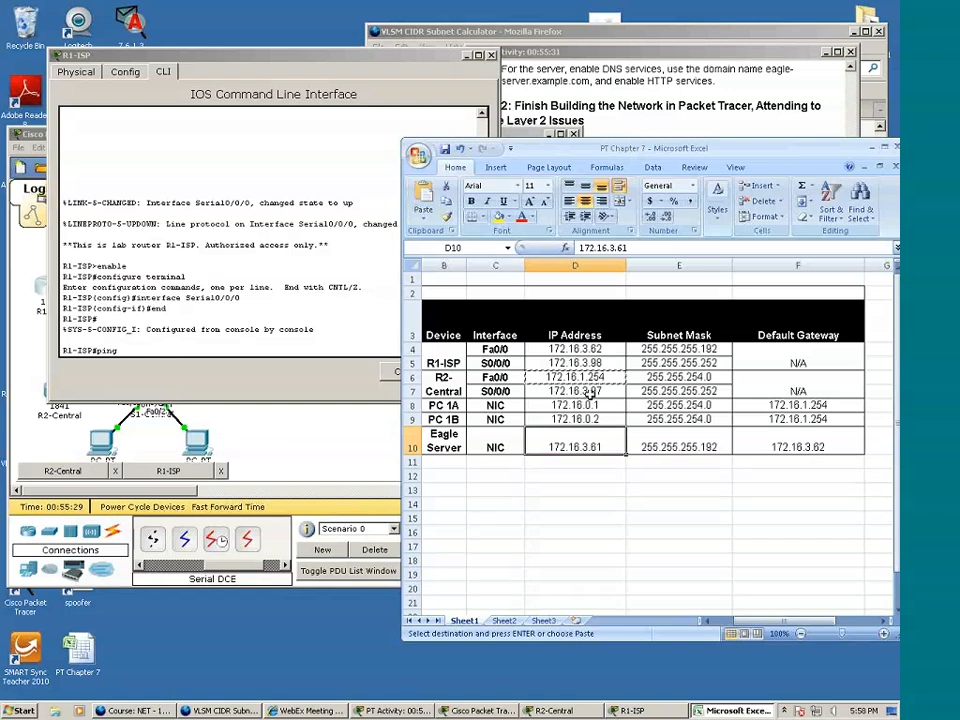
click(172, 330)
text(172)
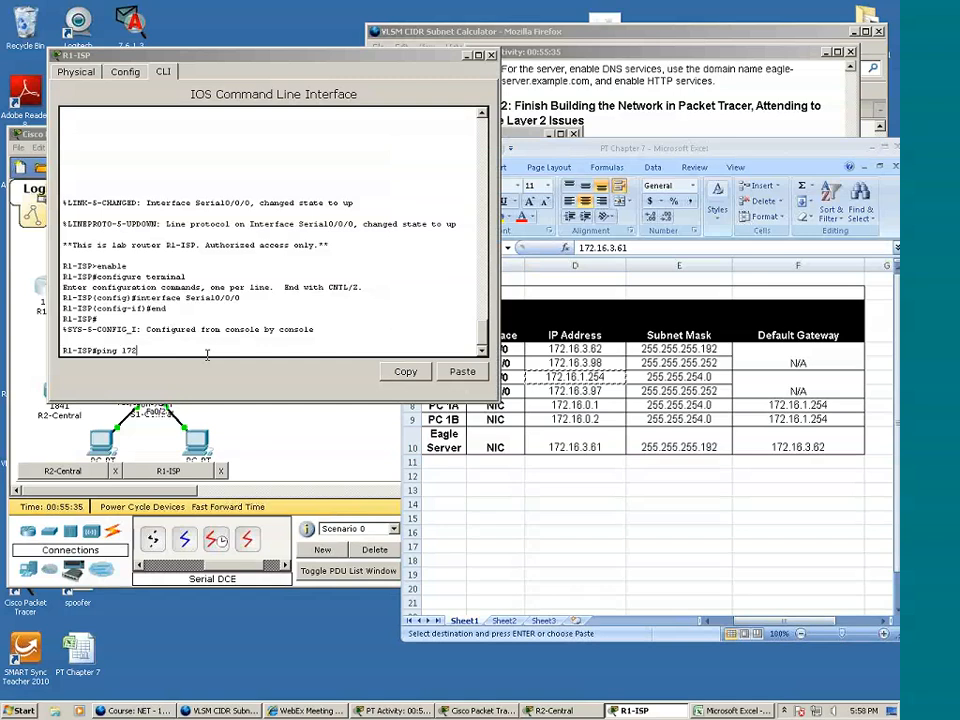
text(.1)
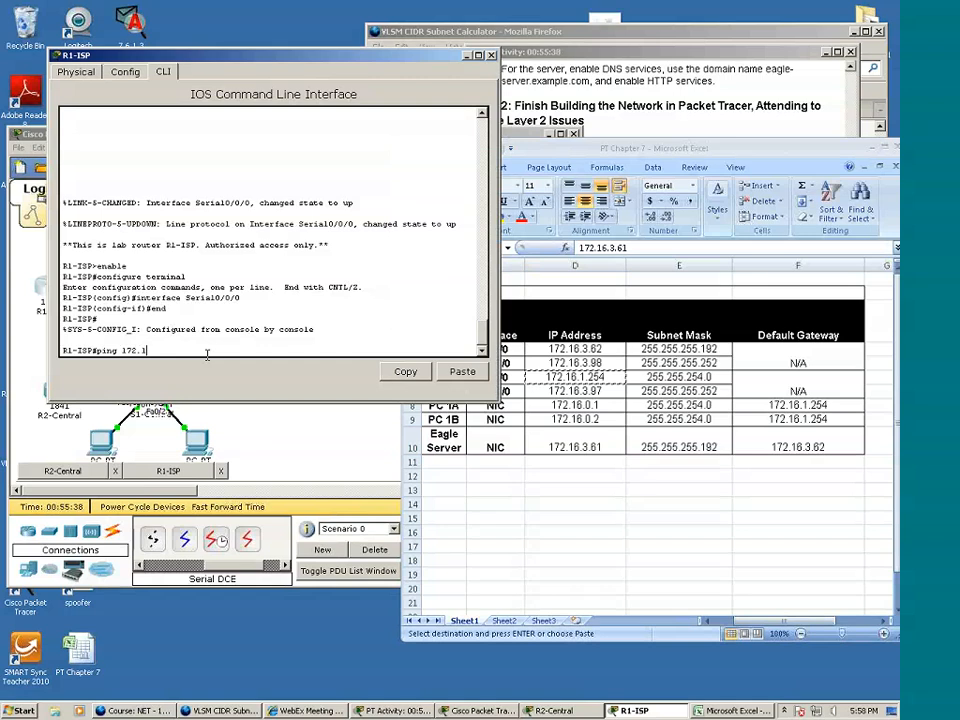
text(6.3.97)
key(Return)
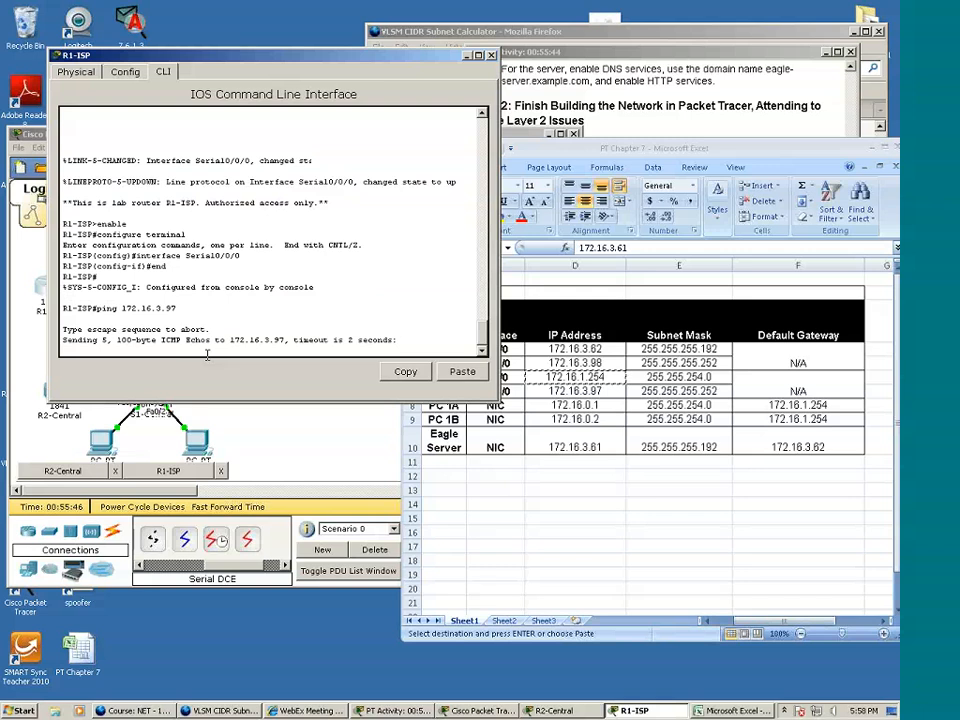
Set the IP address of R2-Central's Serial0/0/0 interface to 172.16.3.97, as given in the addressing table
click(34, 354)
click(60, 394)
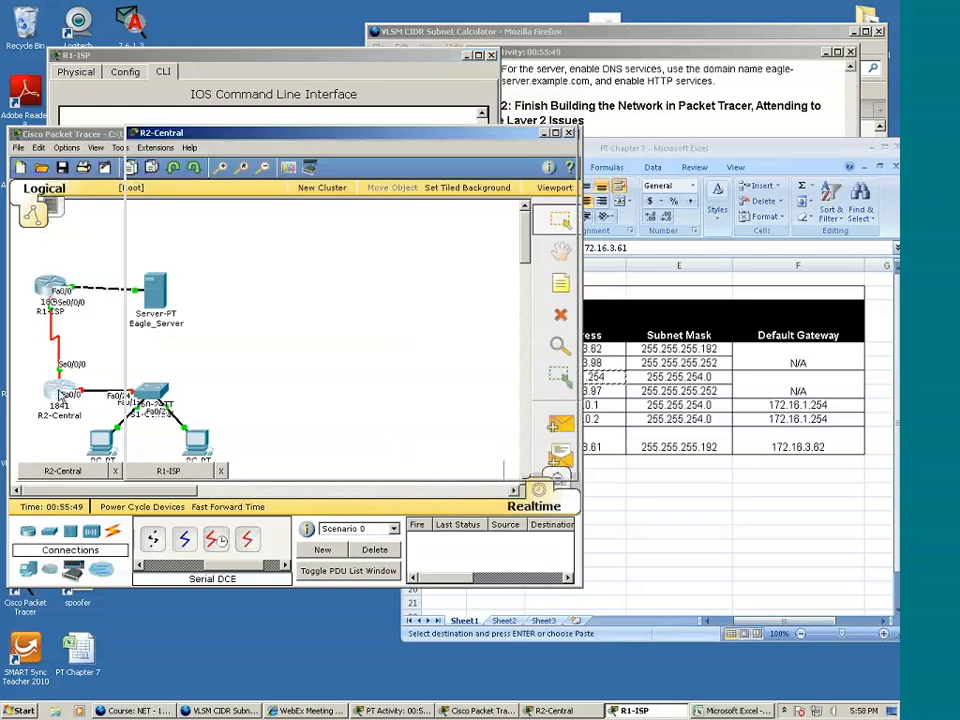
click(180, 329)
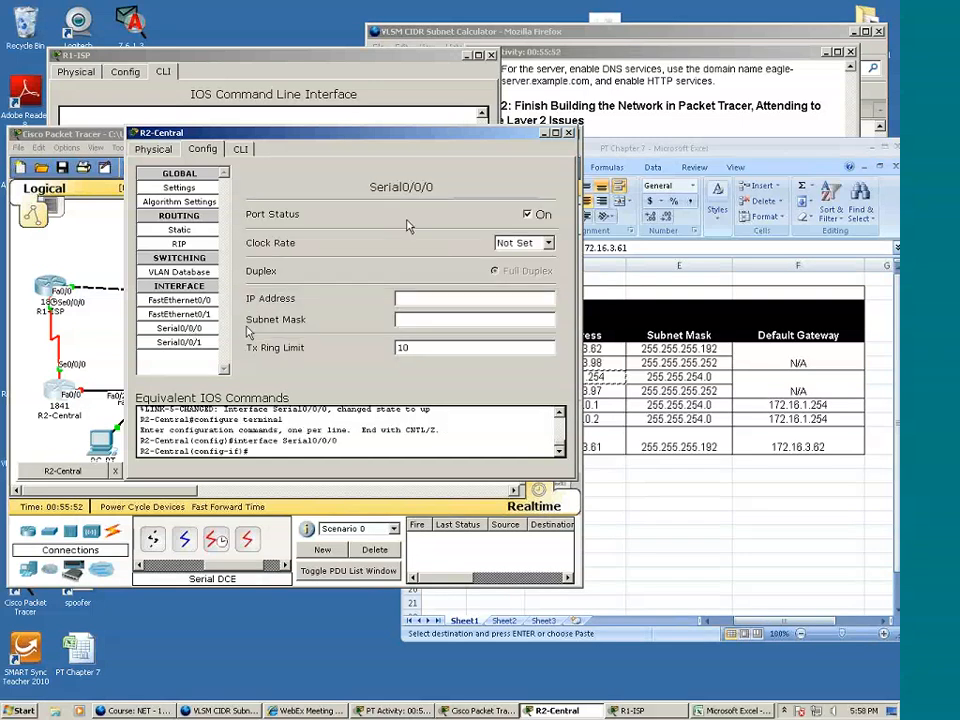
drag(293, 58, 270, 89)
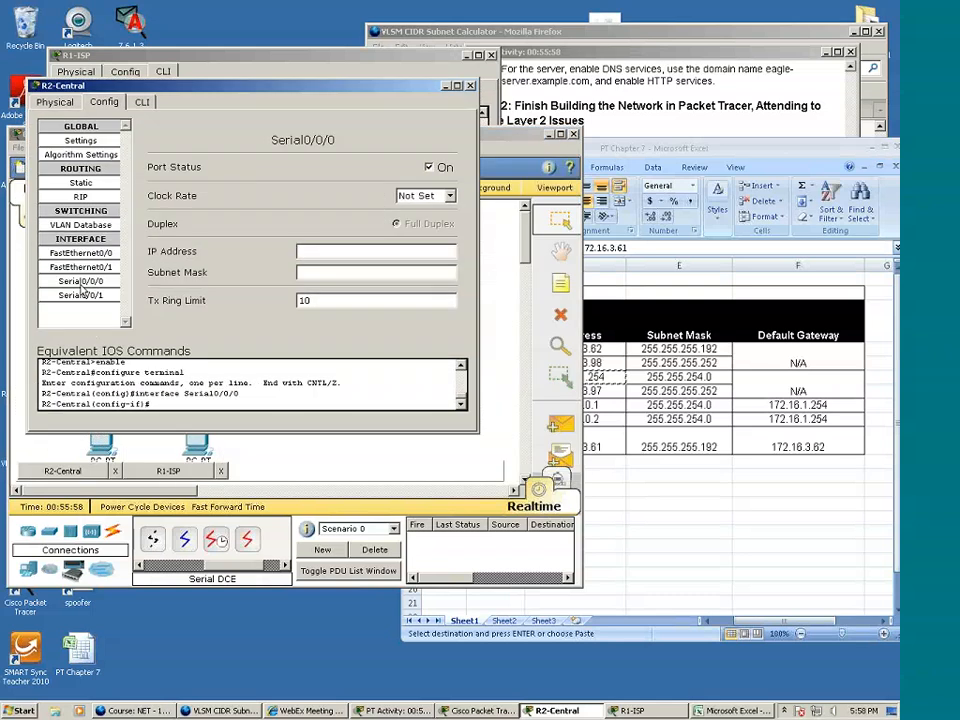
click(605, 447)
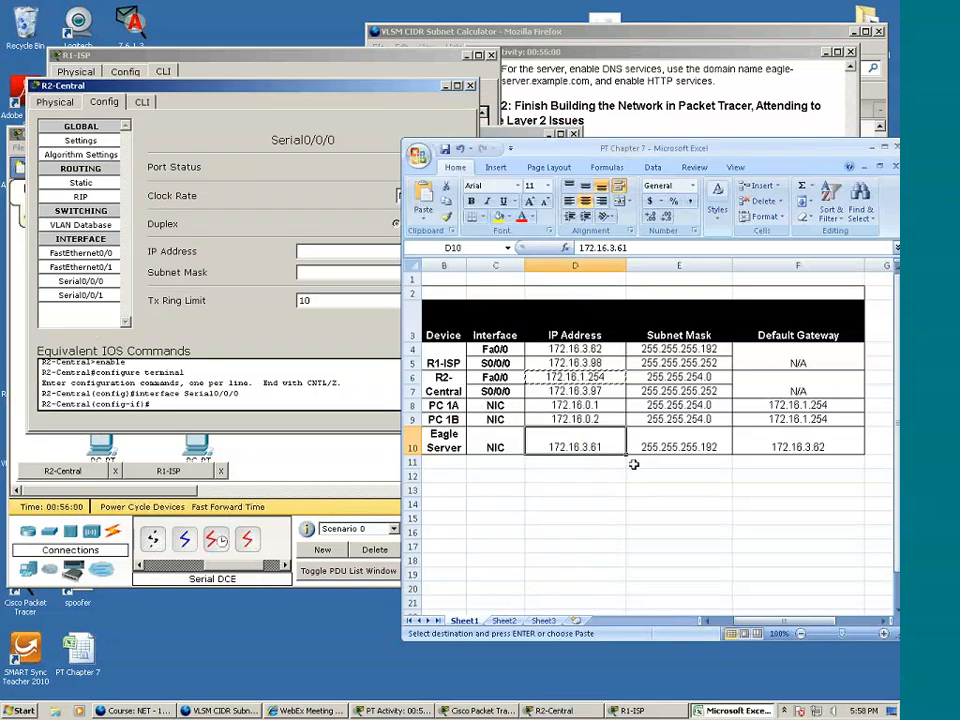
click(516, 392)
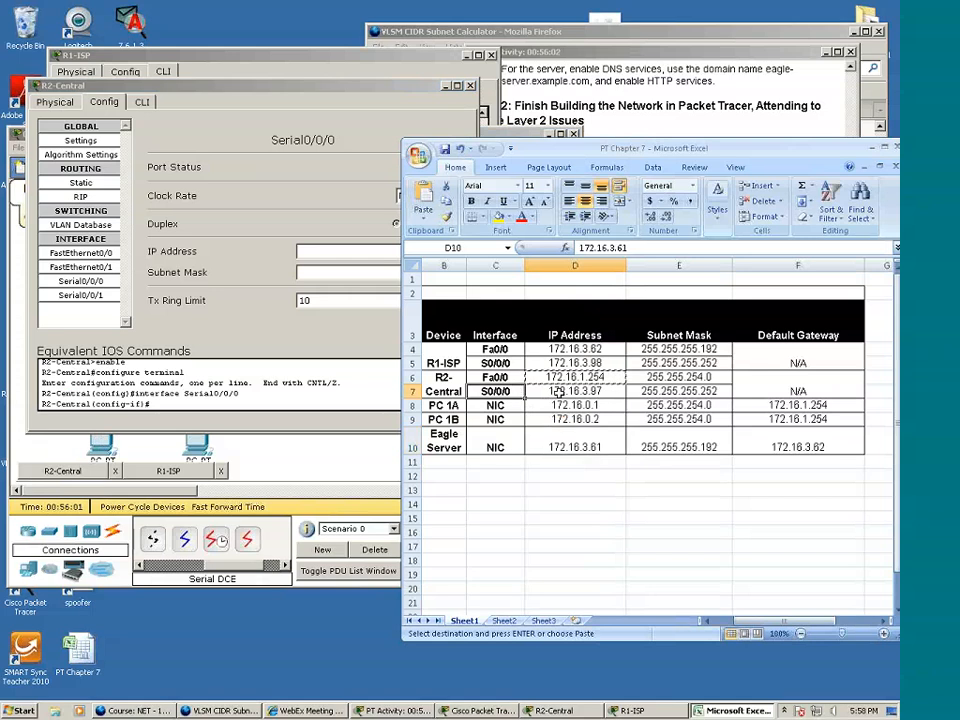
click(558, 392)
click(355, 251)
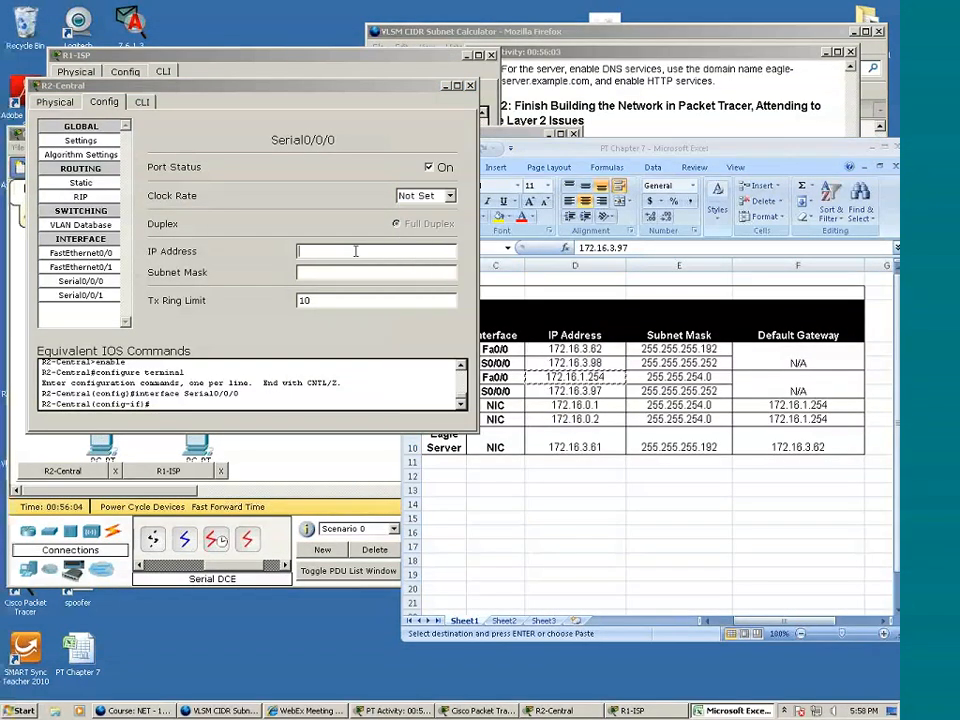
text(17)
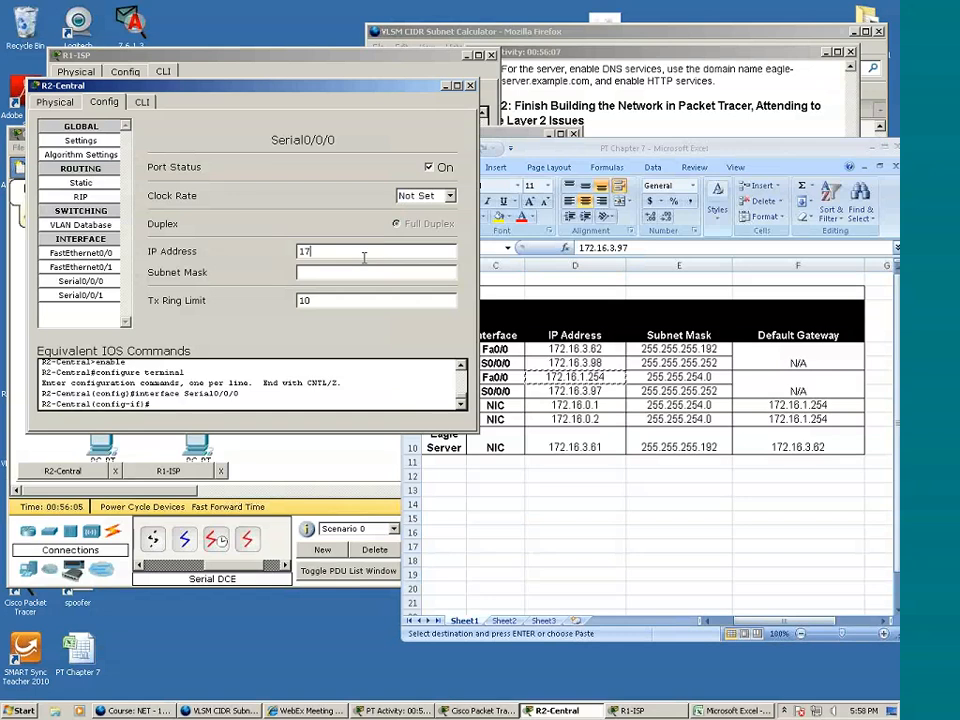
text(2.16.3.97)
Set the subnet mask of R2-Central's Serial0/0/0 to 255.255.255.252 and close the router's settings
click(318, 272)
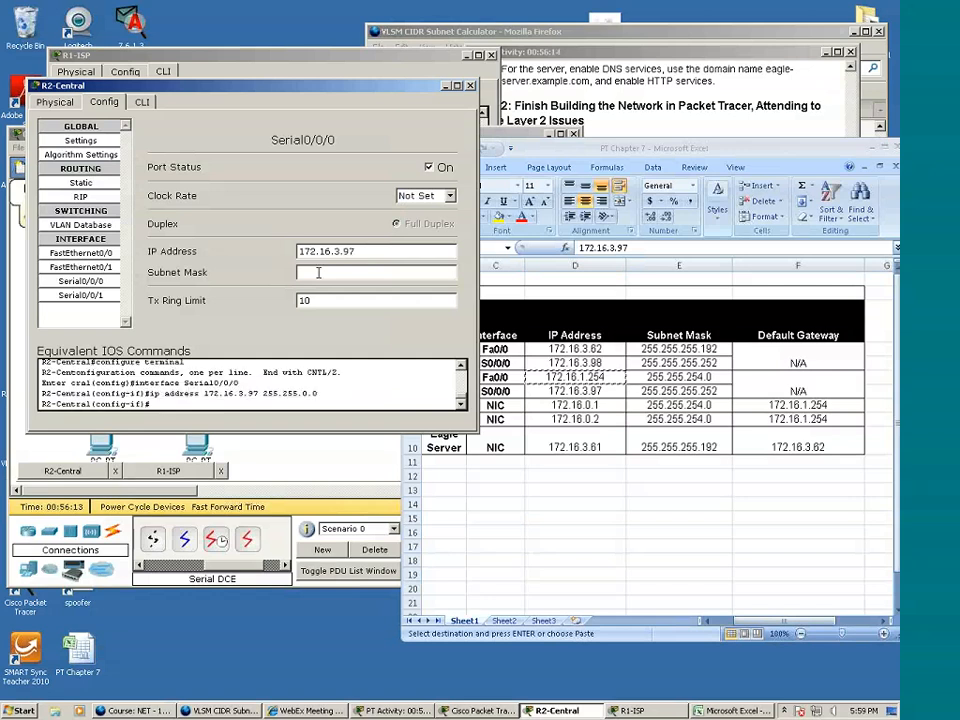
click(575, 391)
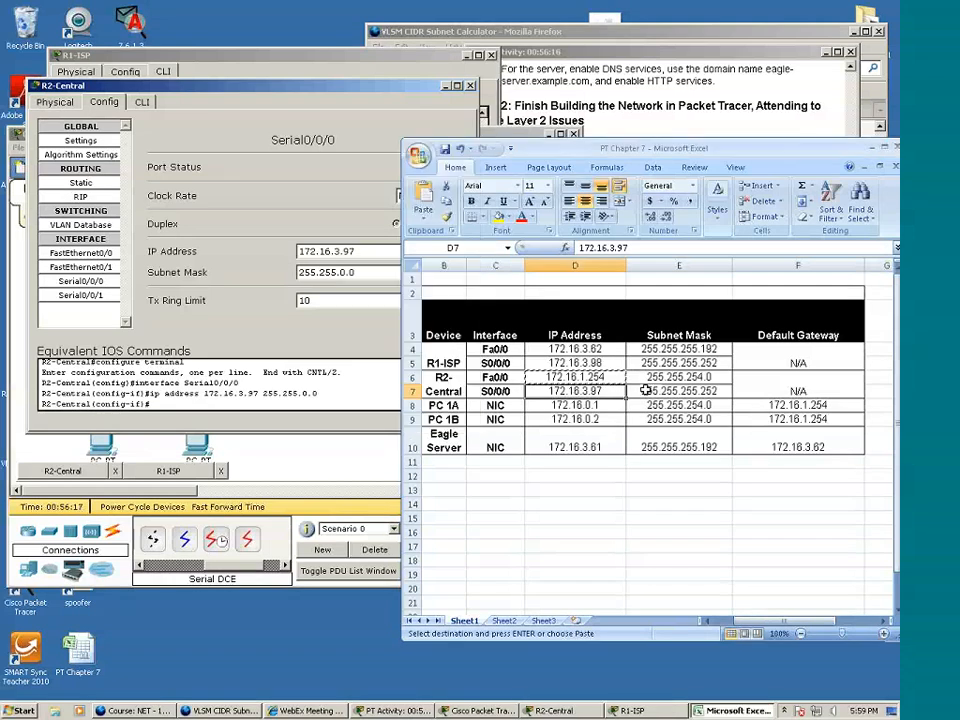
click(705, 392)
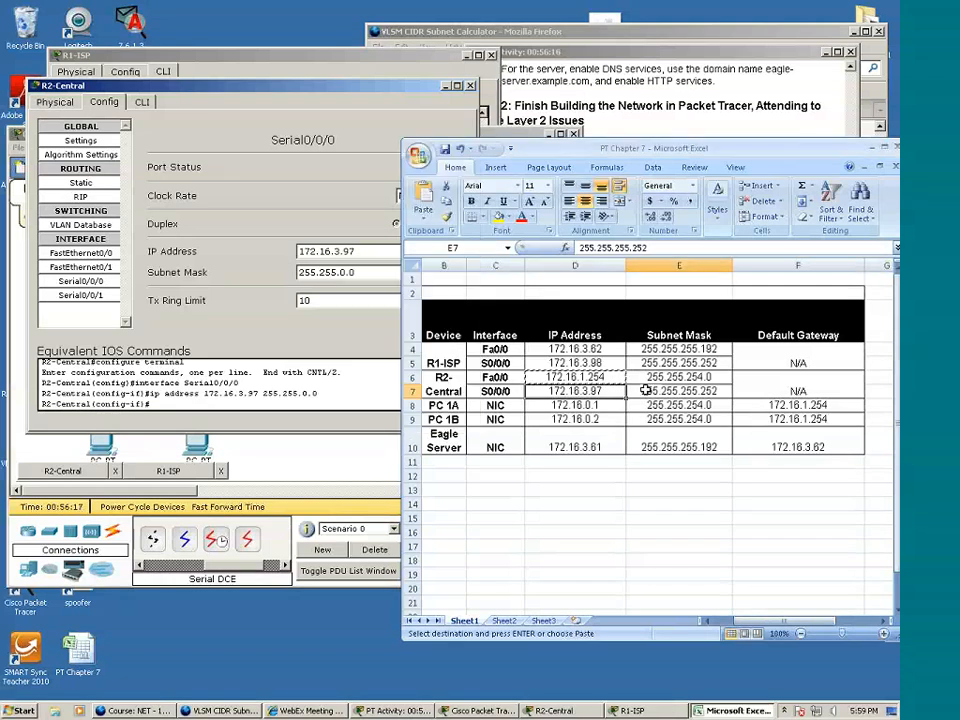
click(336, 271)
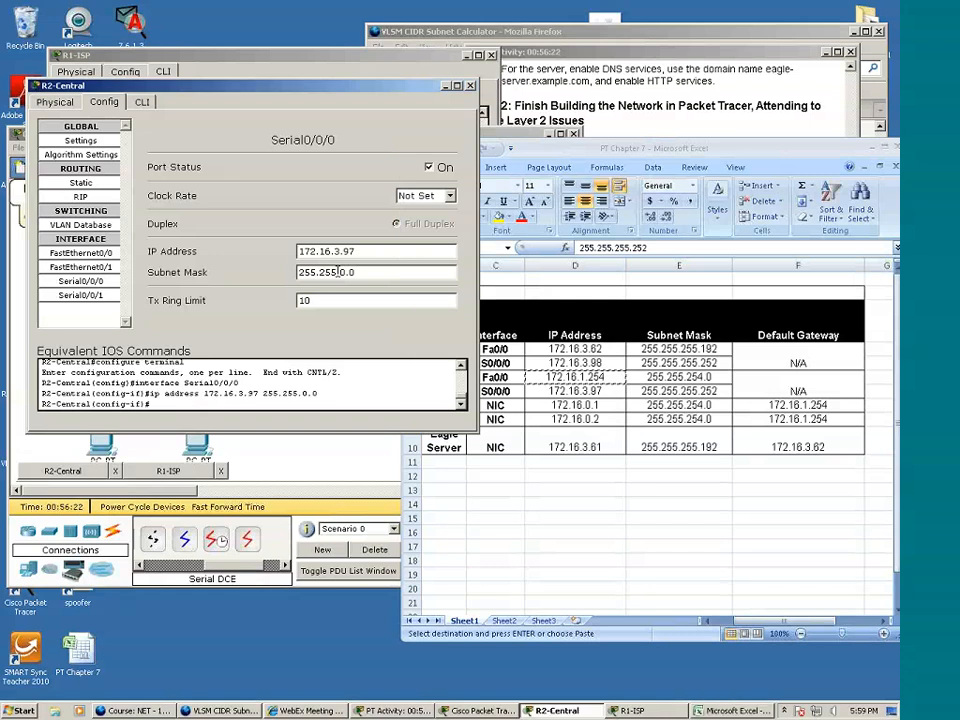
drag(338, 272, 377, 272)
text(255)
text(.252)
key(Return)
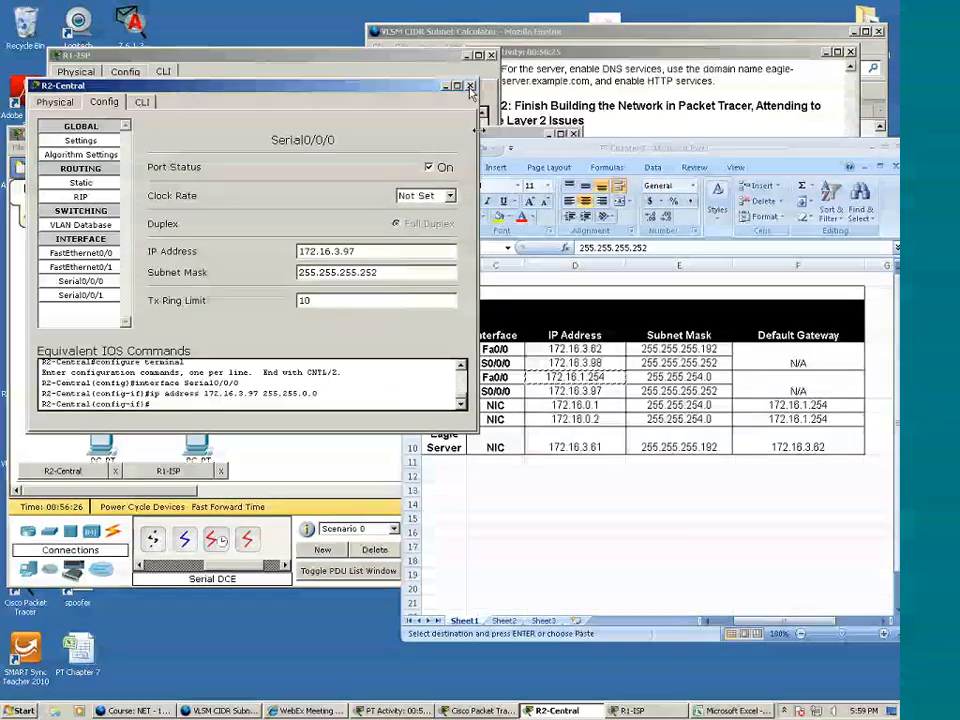
click(469, 86)
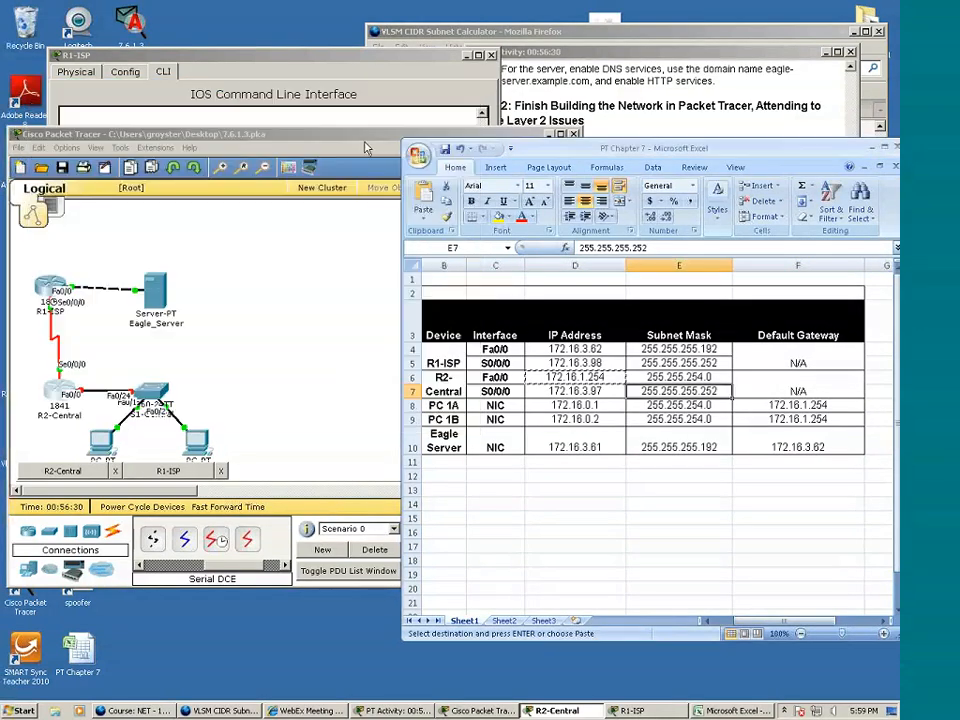
Repeat the ping to 172.16.3.97 from R1-ISP's command line and close the router's window
click(50, 286)
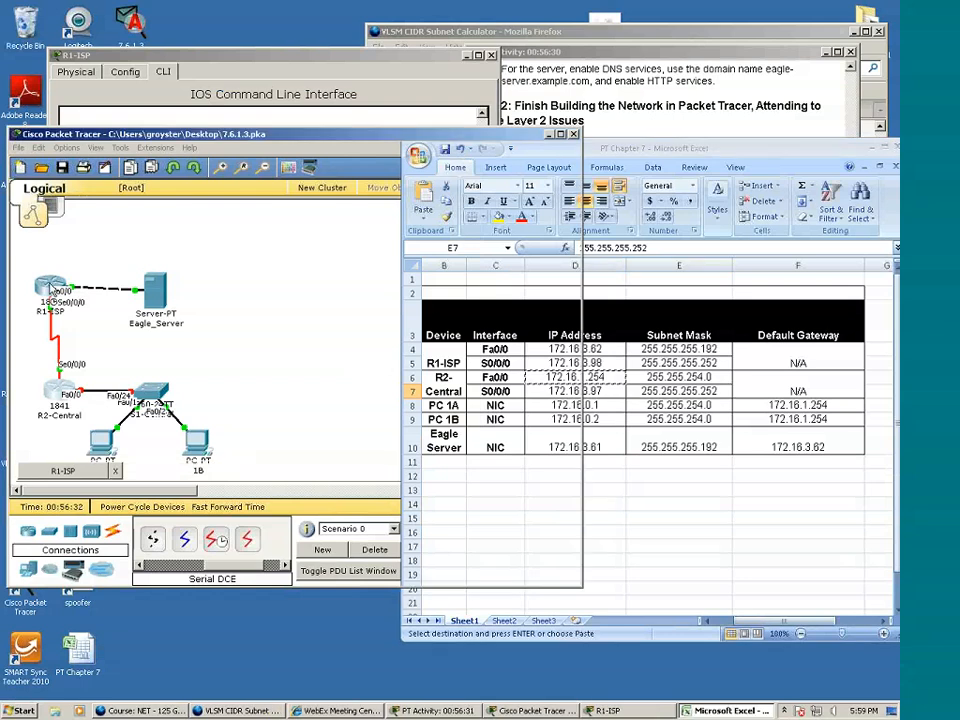
click(138, 347)
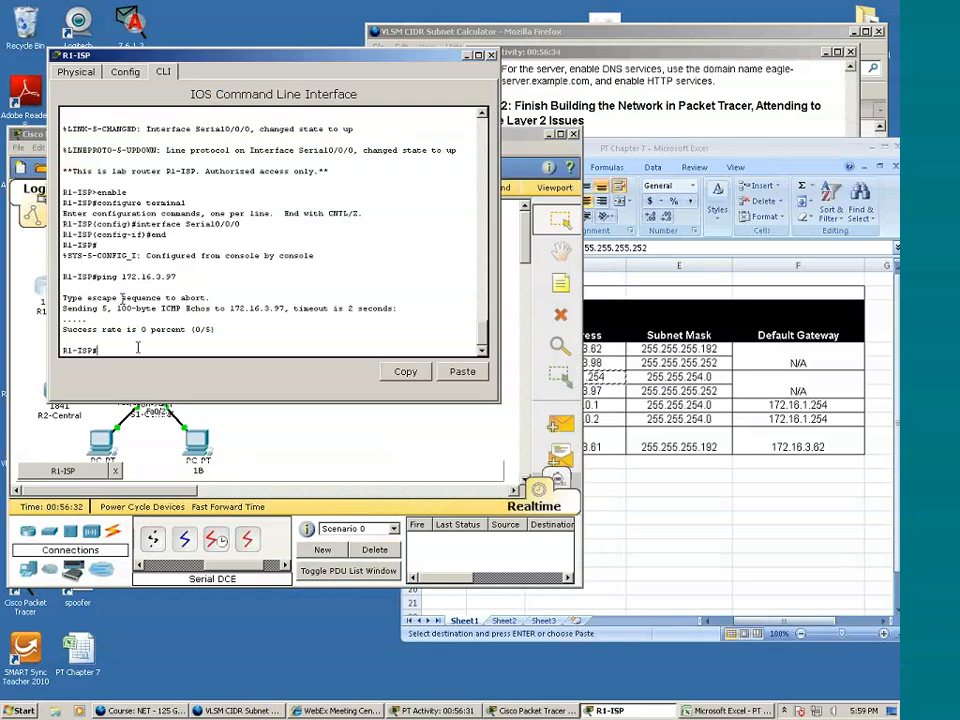
key(Up)
key(Return)
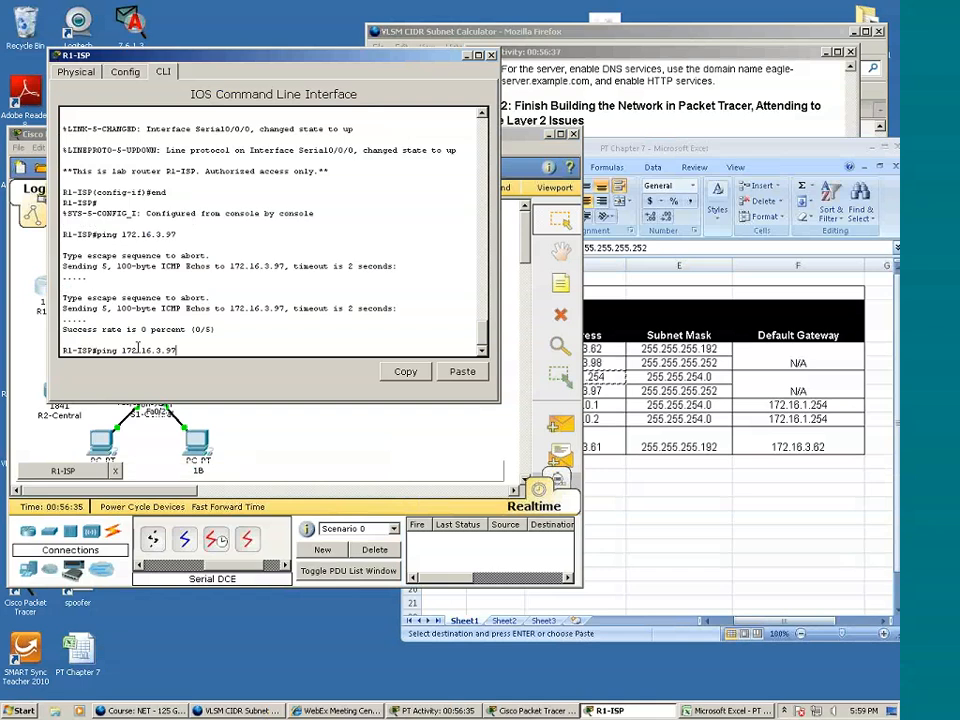
key(Return)
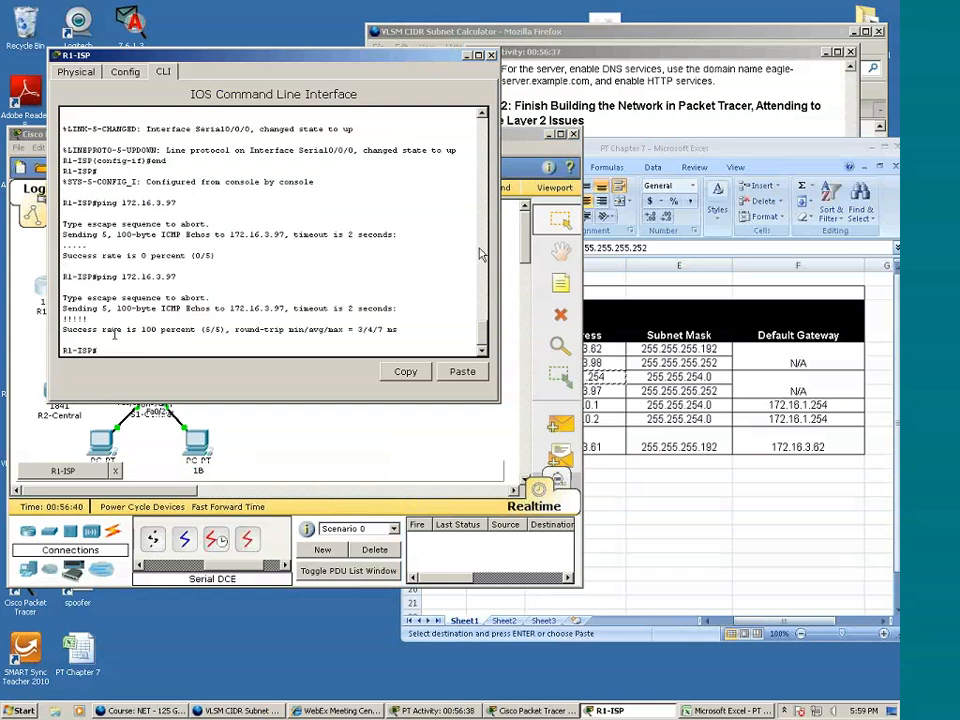
click(491, 55)
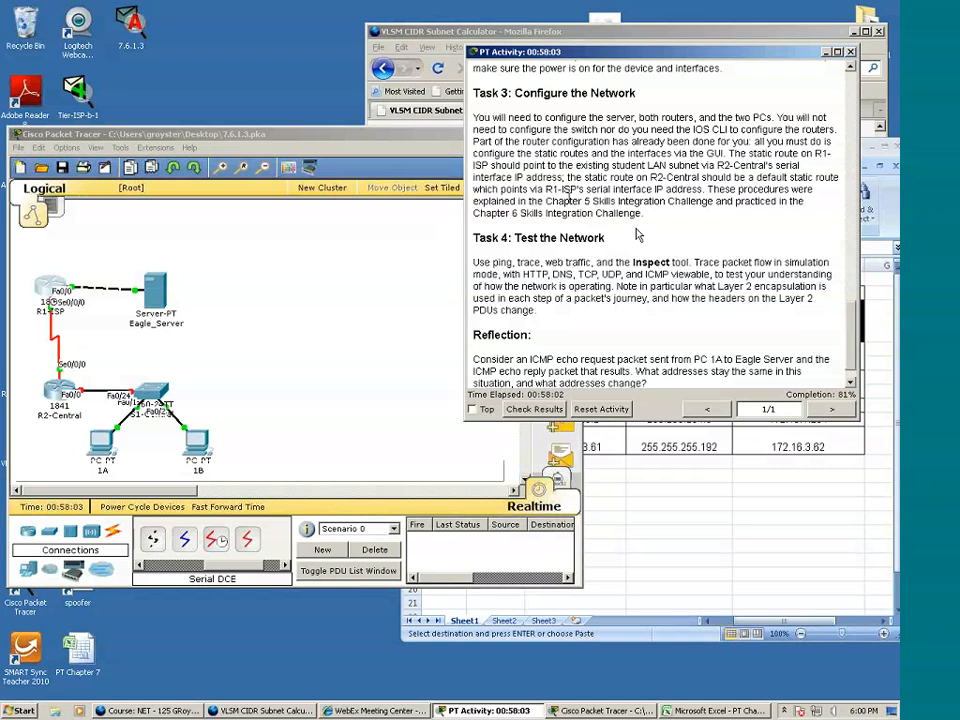
Switch to Simulation mode and check the event list filters against the protocols named in the Task 4 instructions
scroll(638, 235, down, 1)
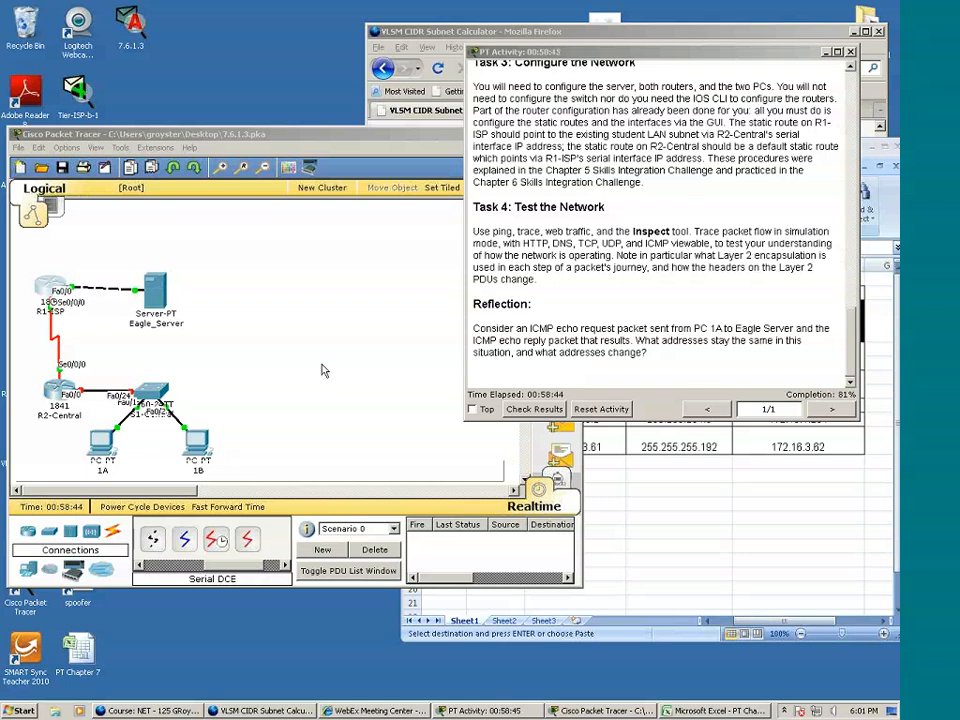
click(406, 417)
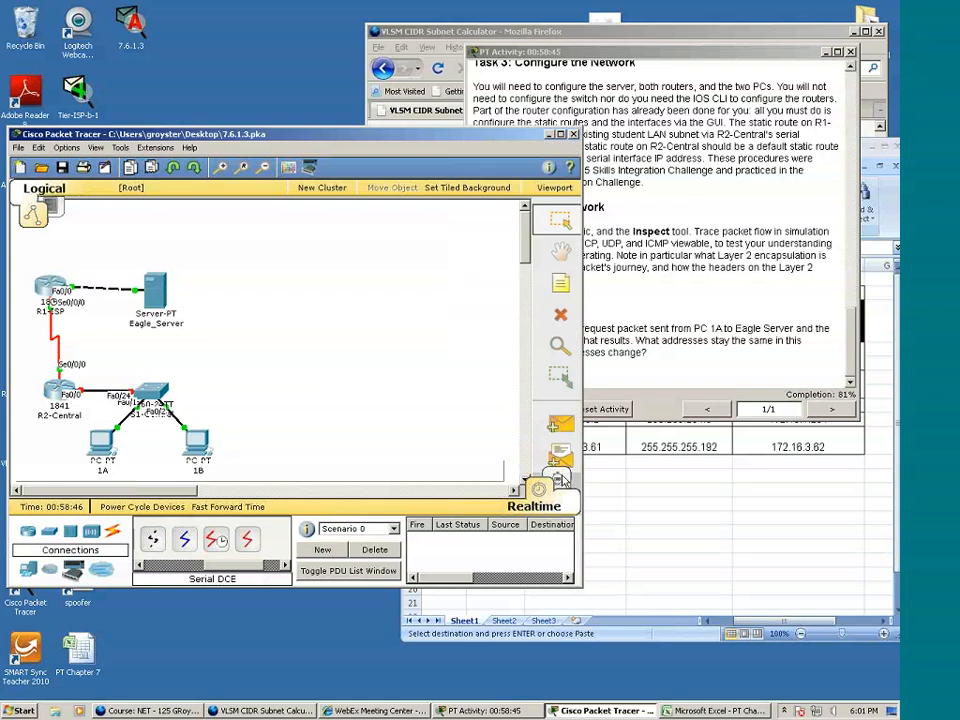
click(560, 480)
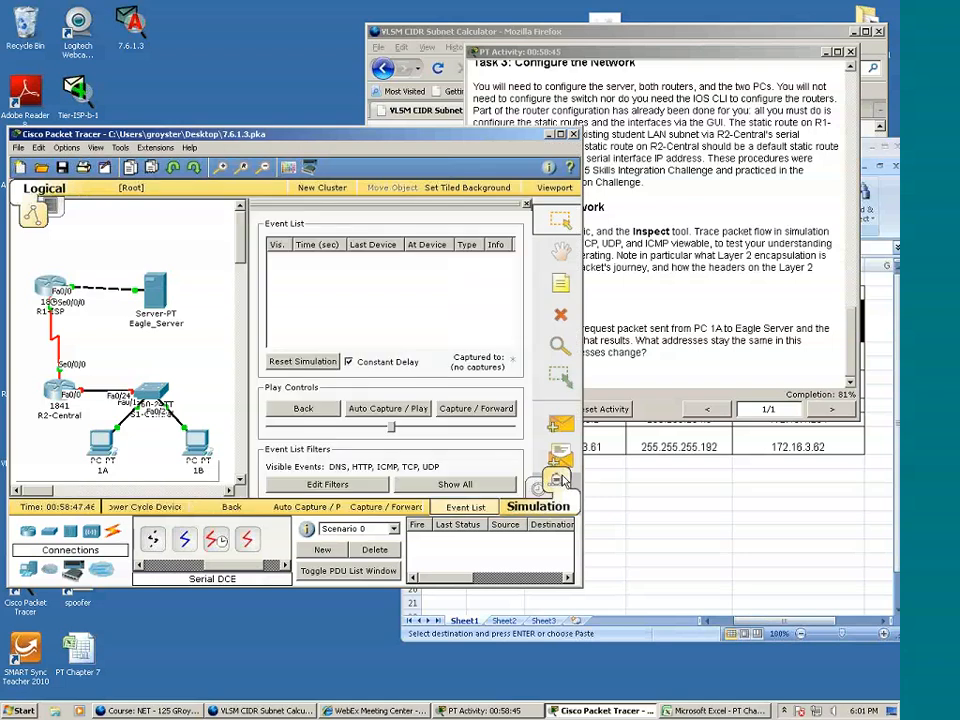
click(340, 488)
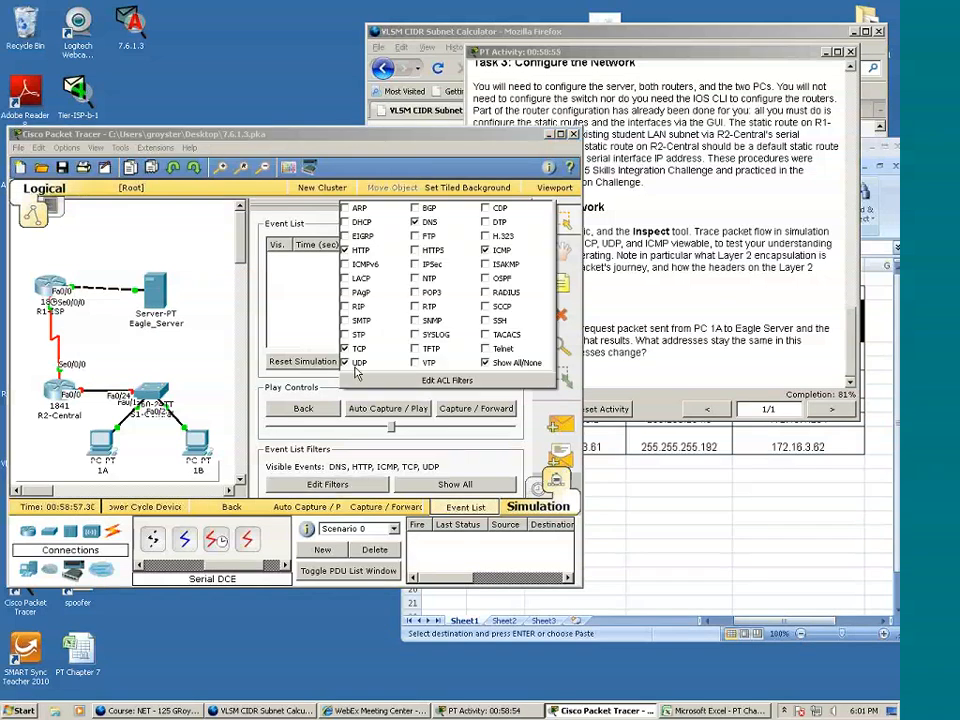
click(593, 263)
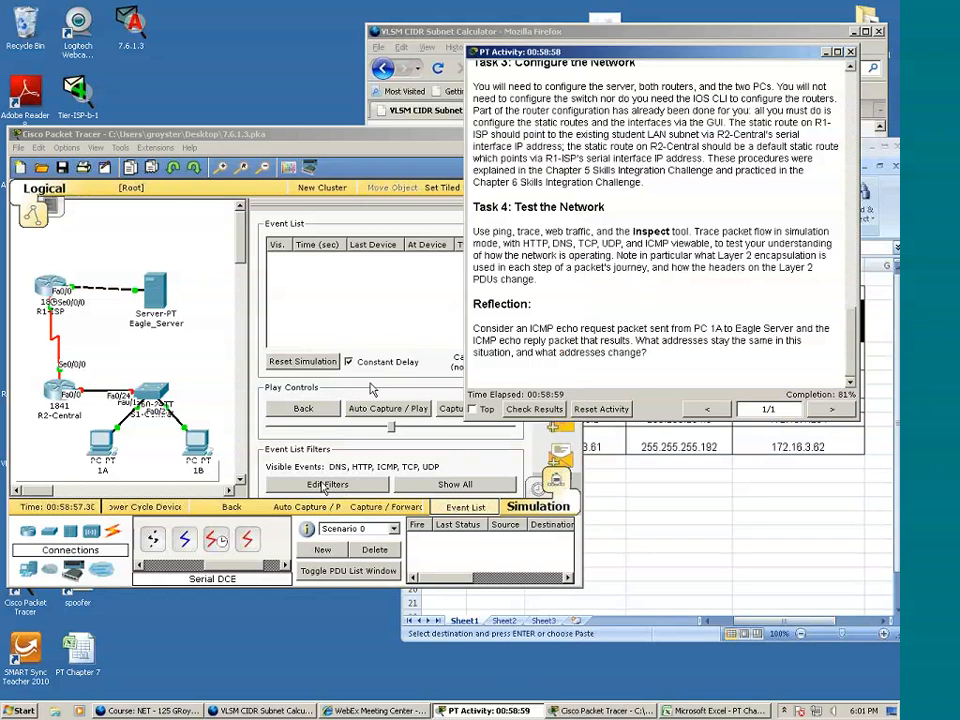
click(321, 488)
click(321, 488)
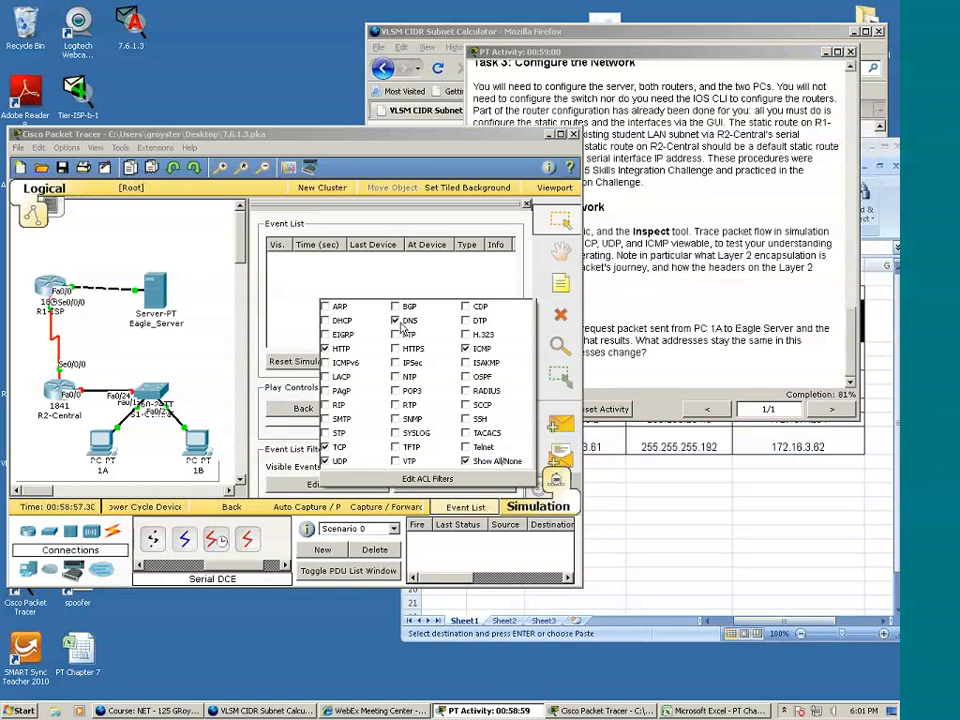
Move the activity instructions clear of the simulation view and compare the Task 4 protocols with the event list filters
click(597, 66)
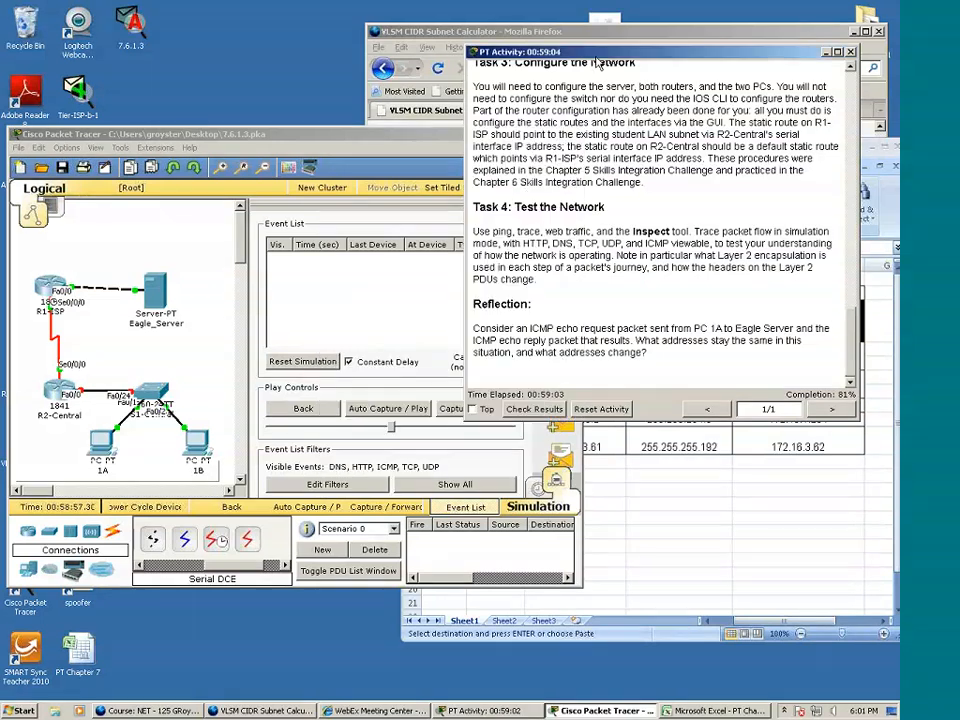
drag(597, 66, 663, 186)
click(330, 486)
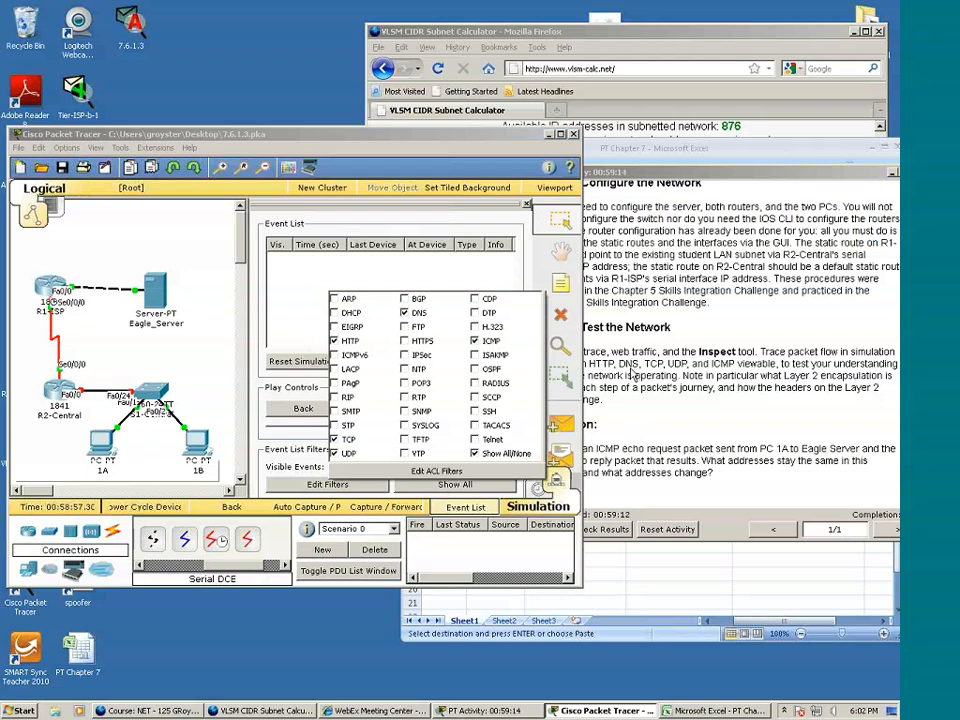
click(632, 376)
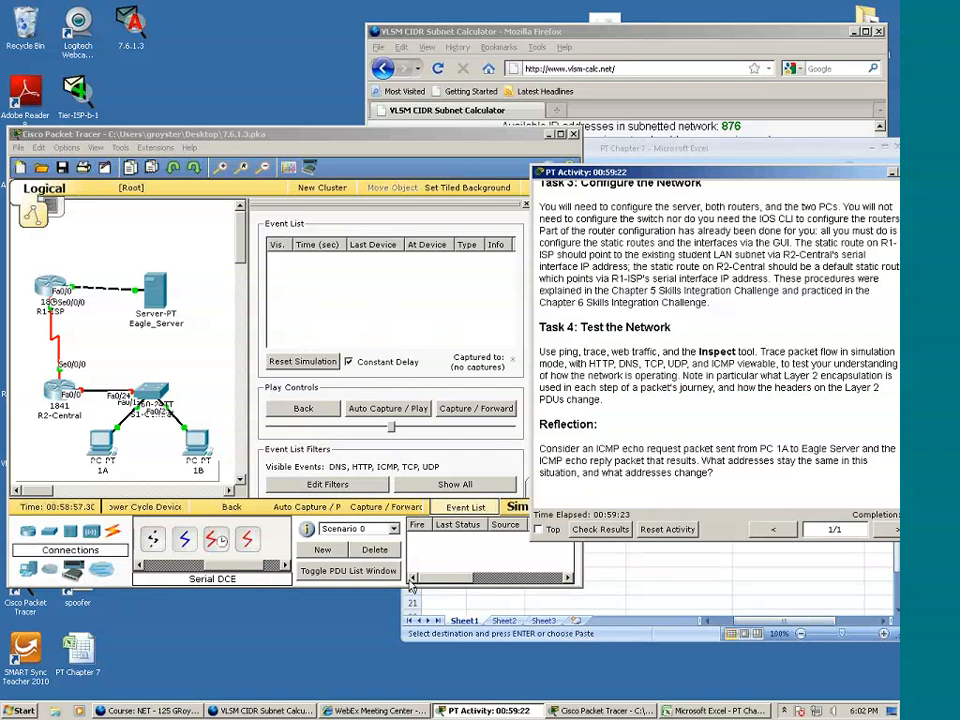
click(241, 257)
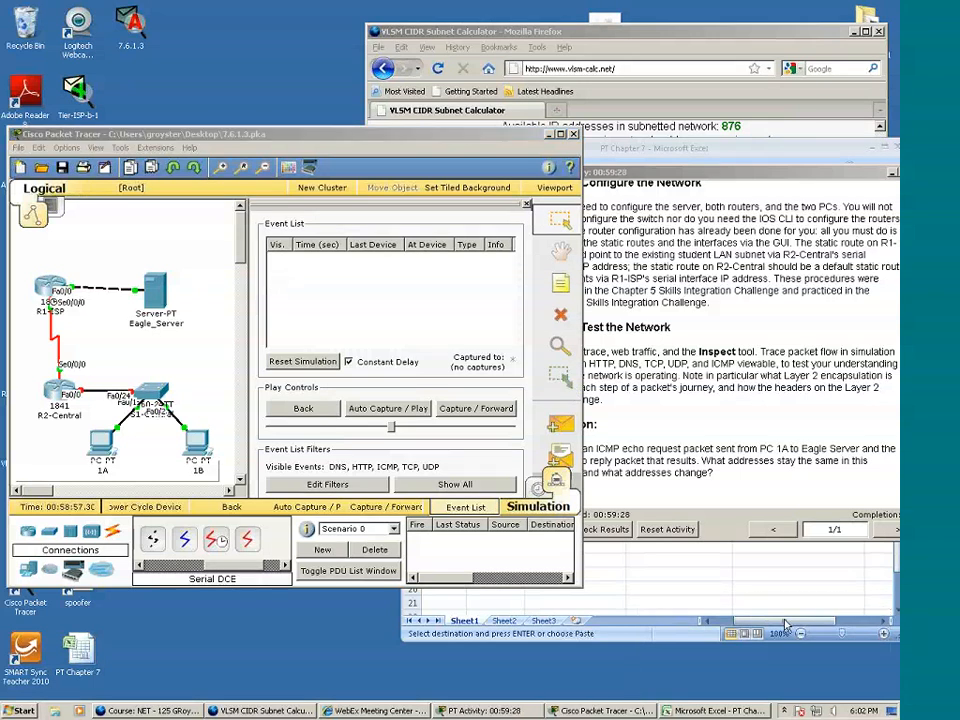
Inspect Eagle_Server's ARP table and widen its IP Address column to show the full addresses
click(562, 347)
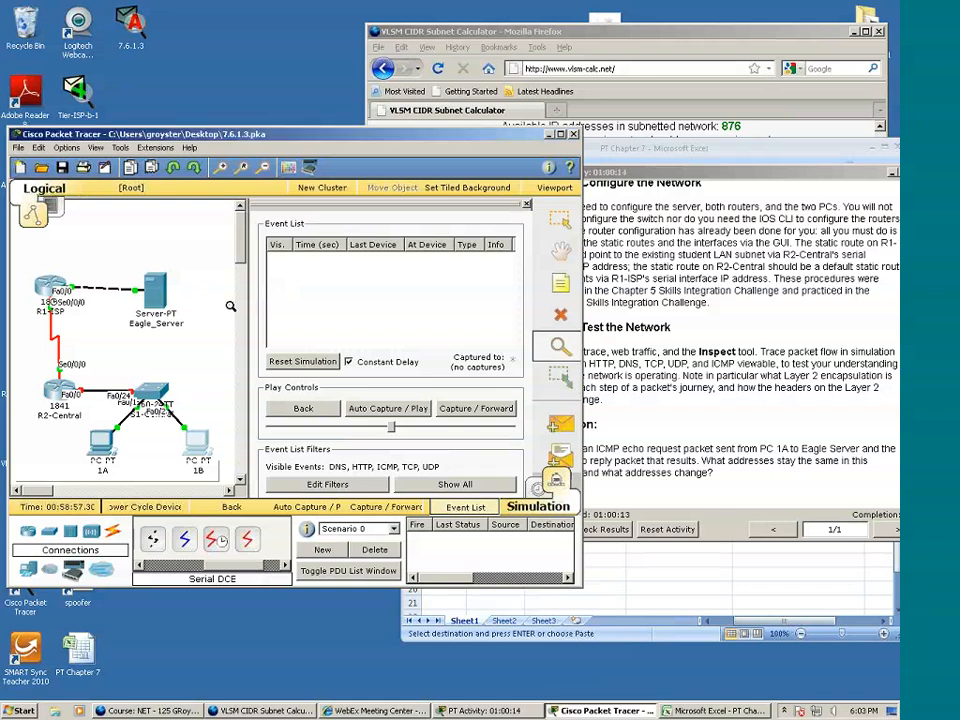
mouse_move(154, 296)
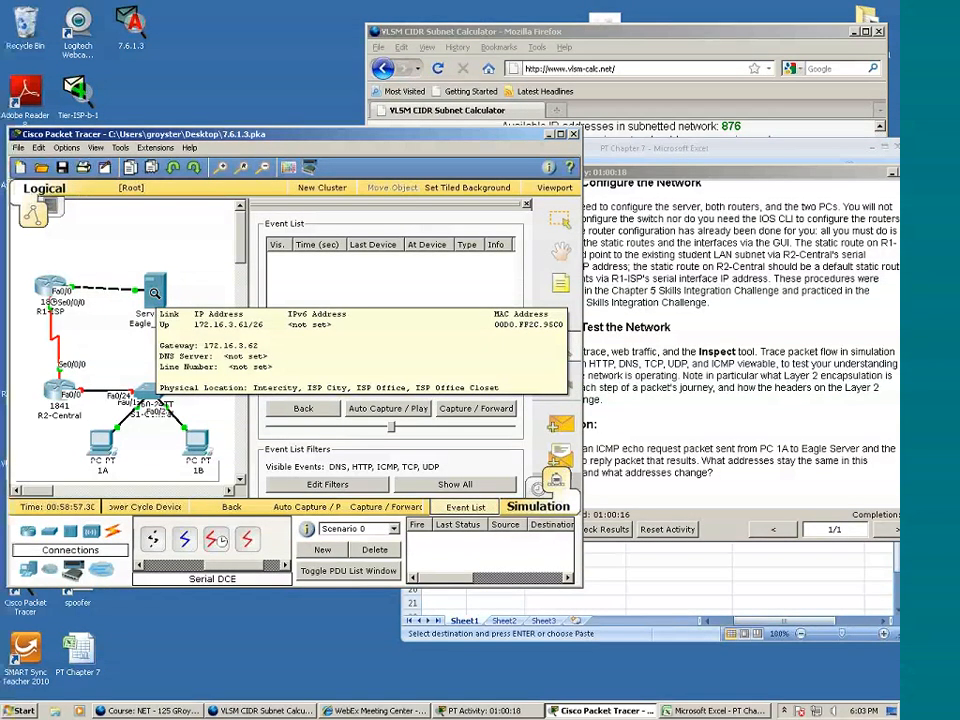
click(154, 292)
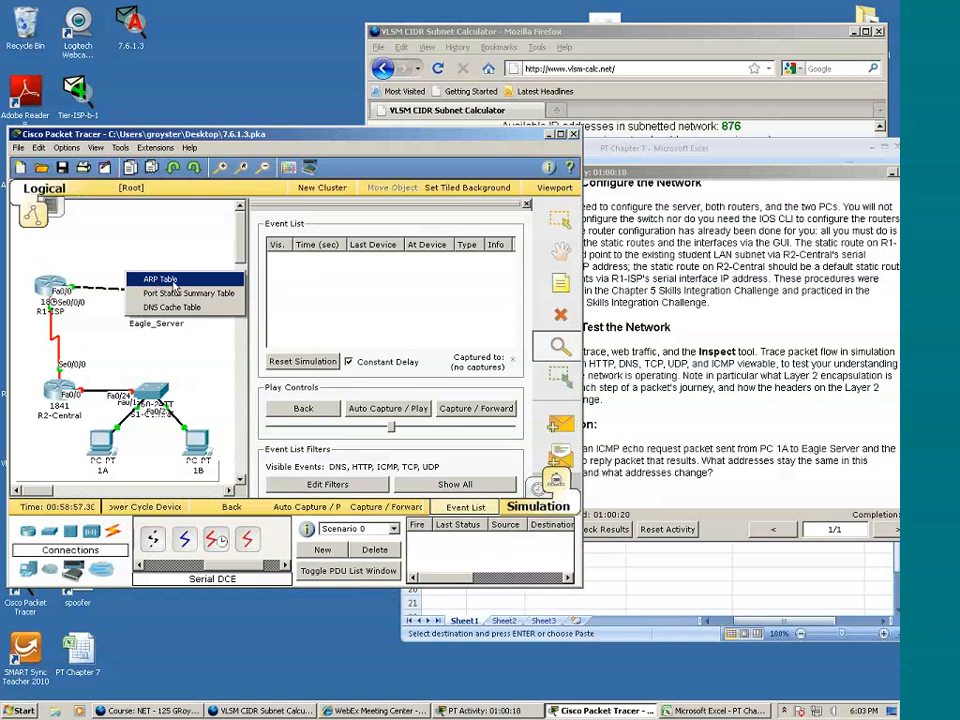
click(173, 284)
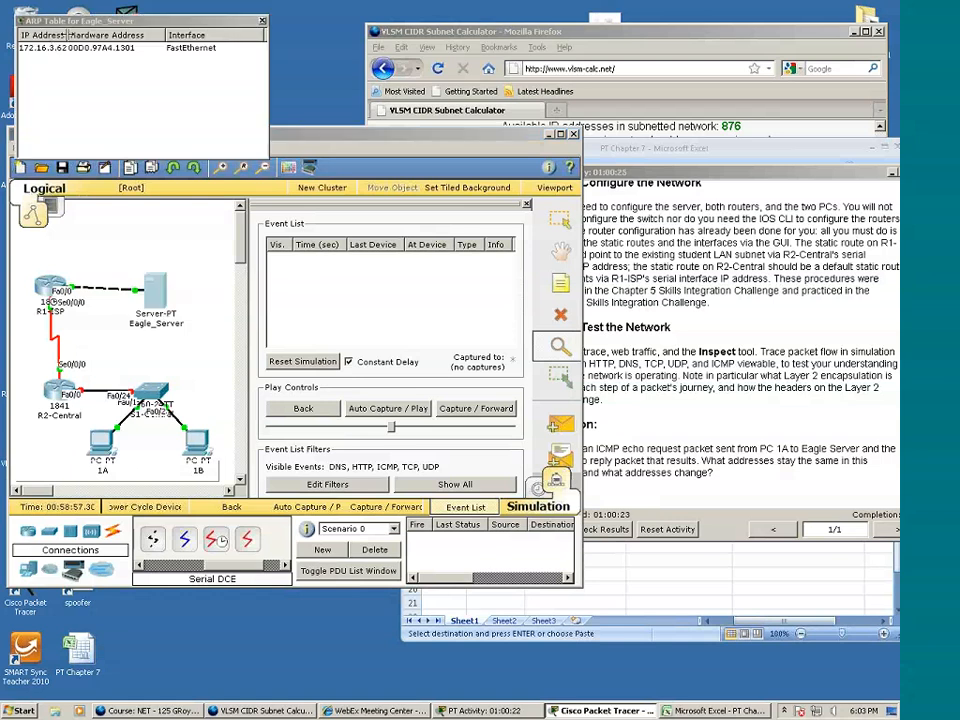
drag(67, 35, 88, 55)
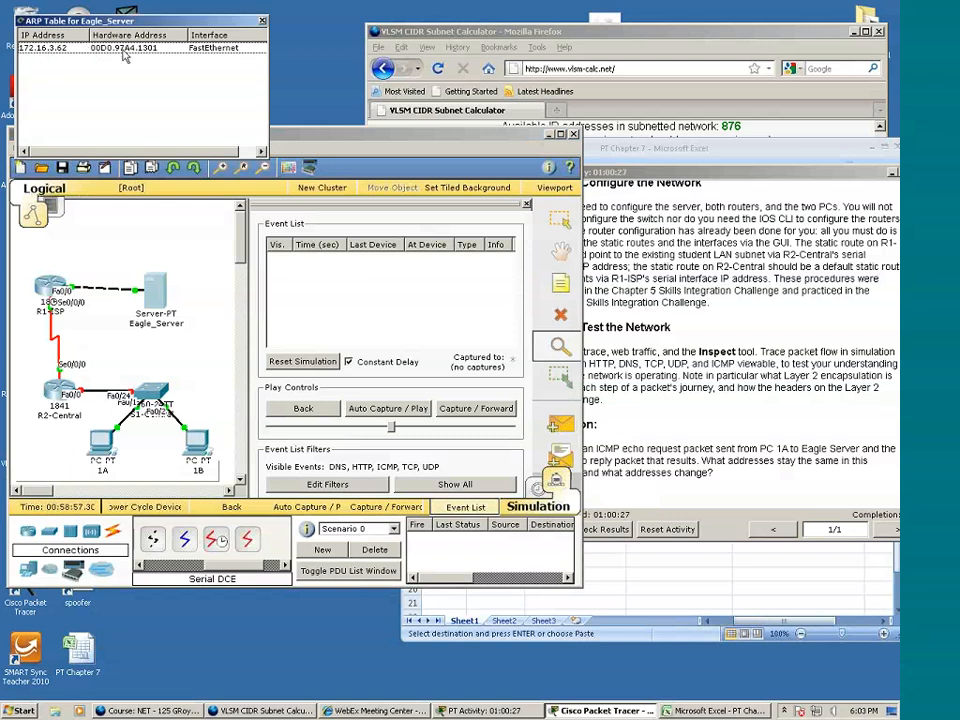
Inspect Eagle_Server's Port Status Summary Table and close both of the server's tables
click(157, 289)
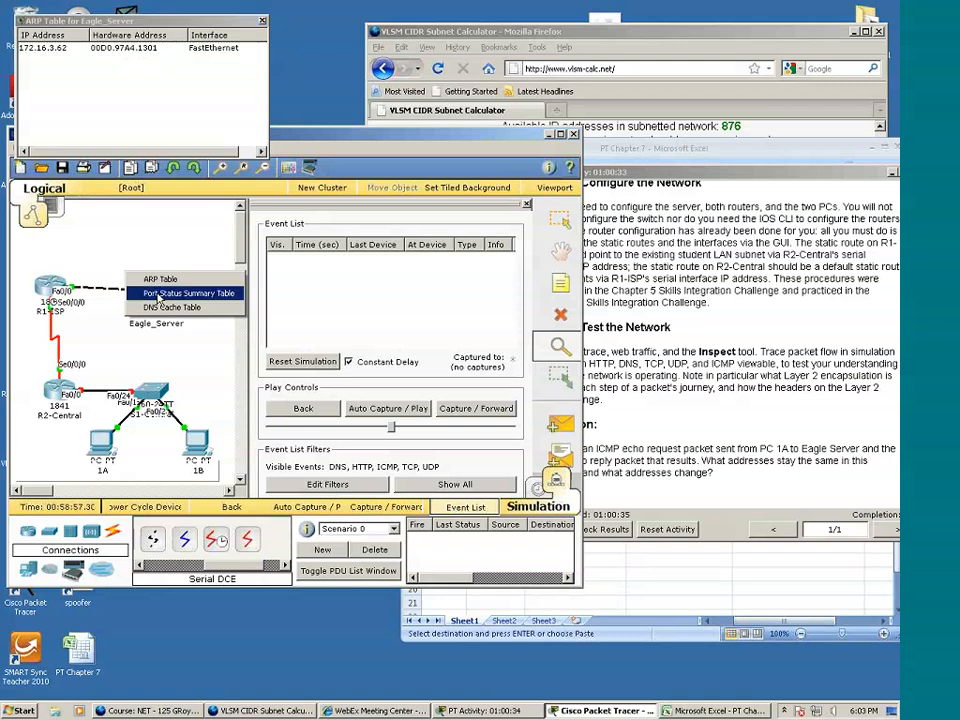
click(172, 298)
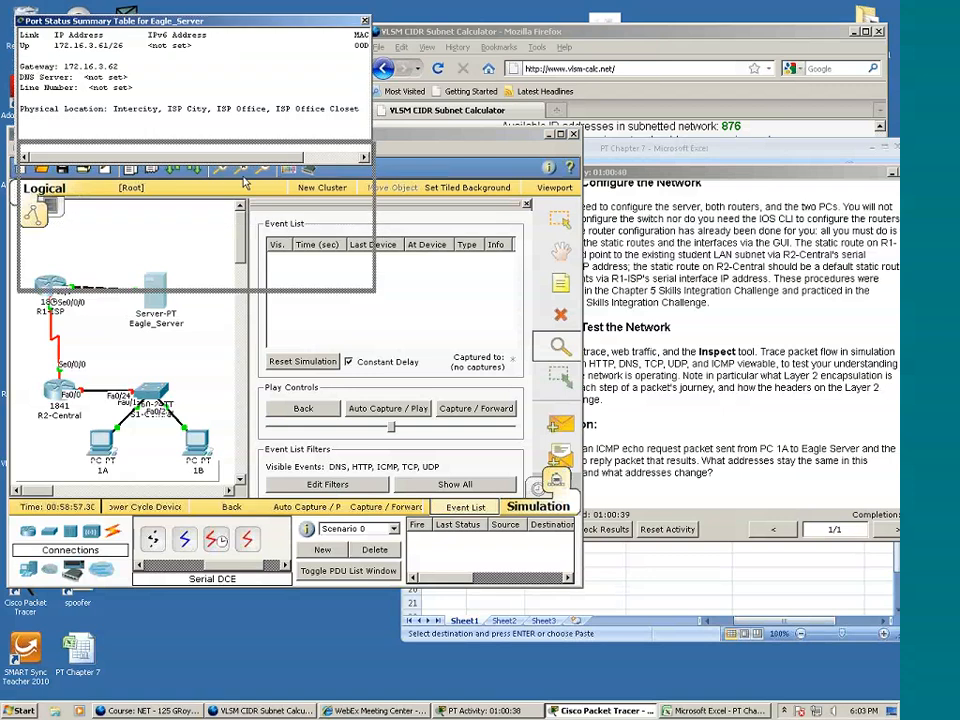
drag(44, 26, 72, 182)
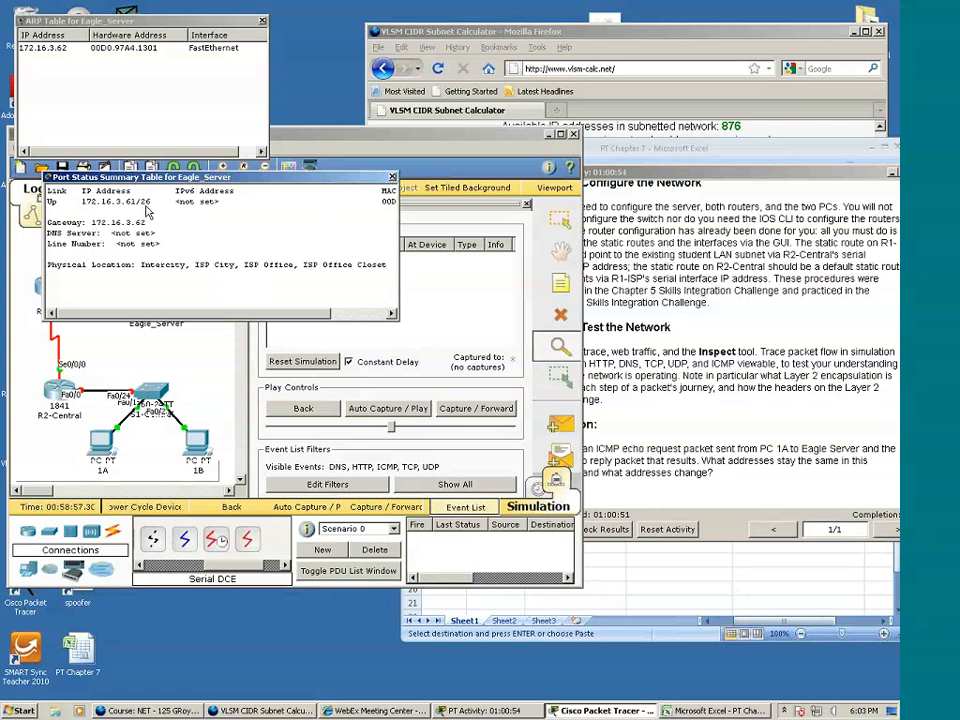
click(392, 177)
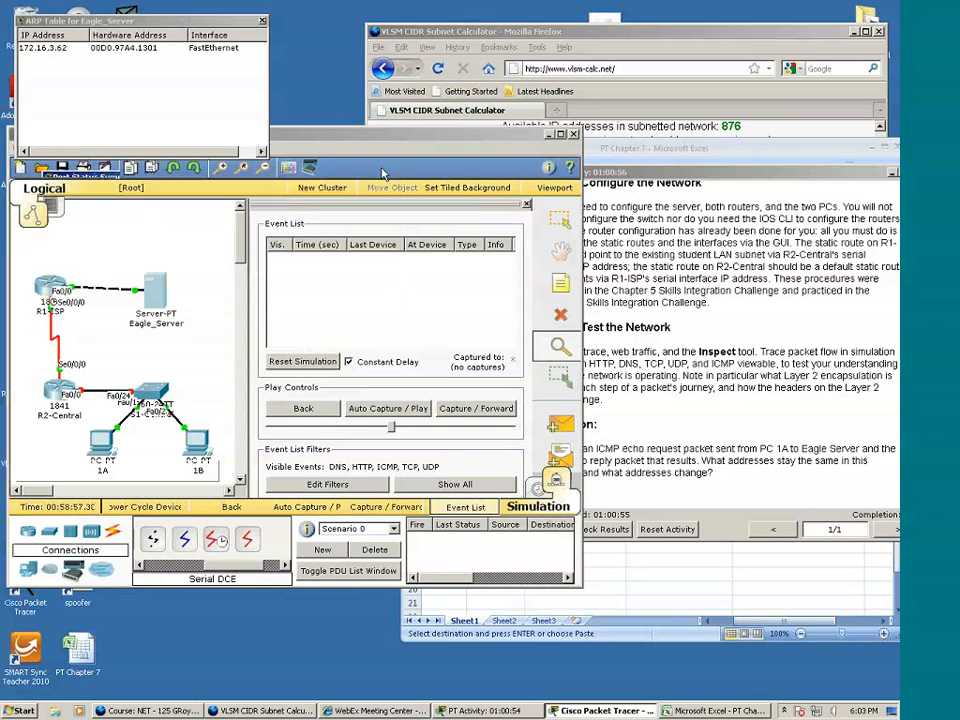
click(262, 20)
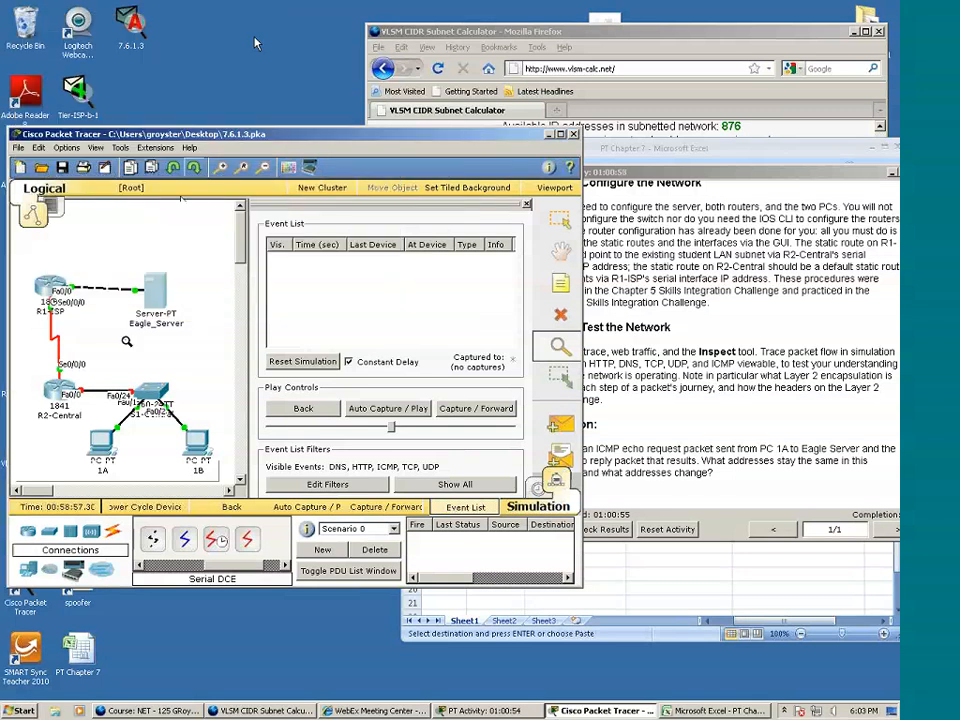
Inspect R2-Central's routing table for its connected and learned networks and close it
click(65, 390)
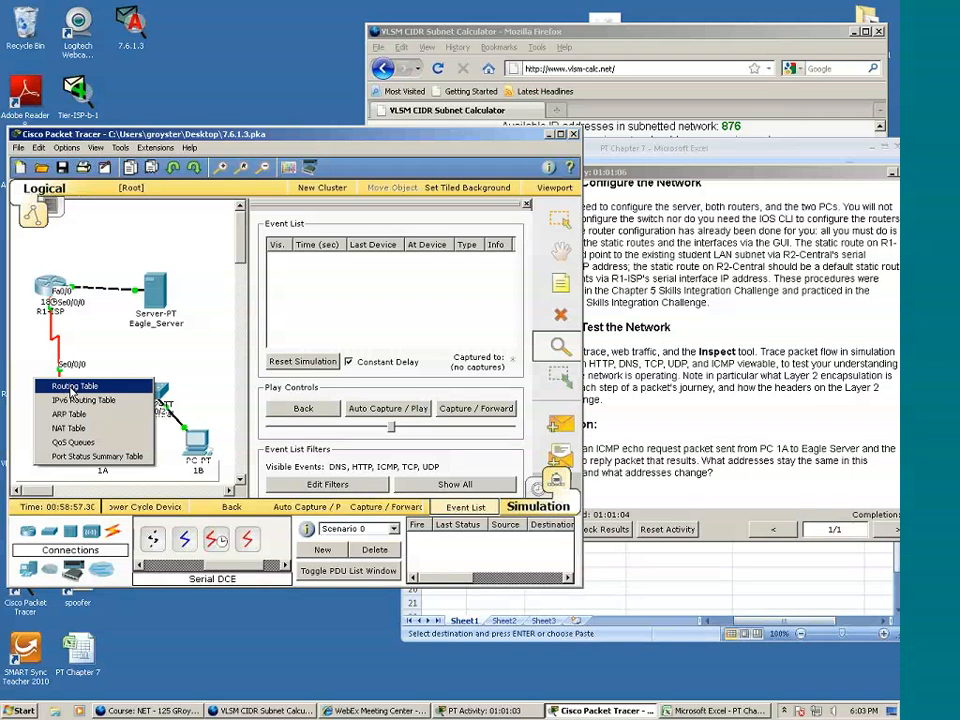
click(72, 386)
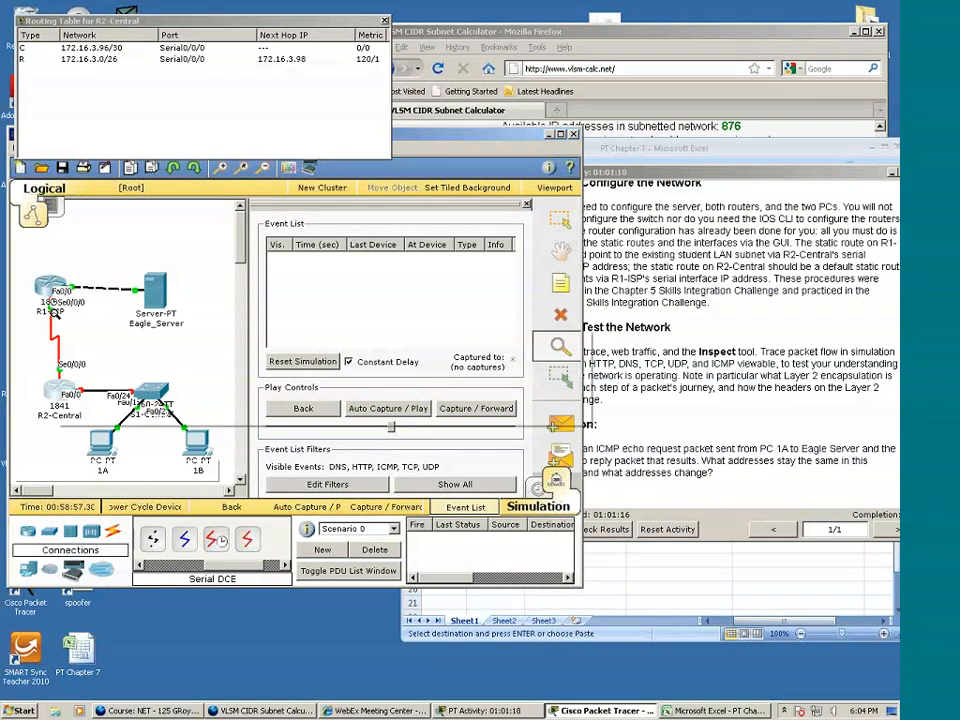
mouse_move(52, 312)
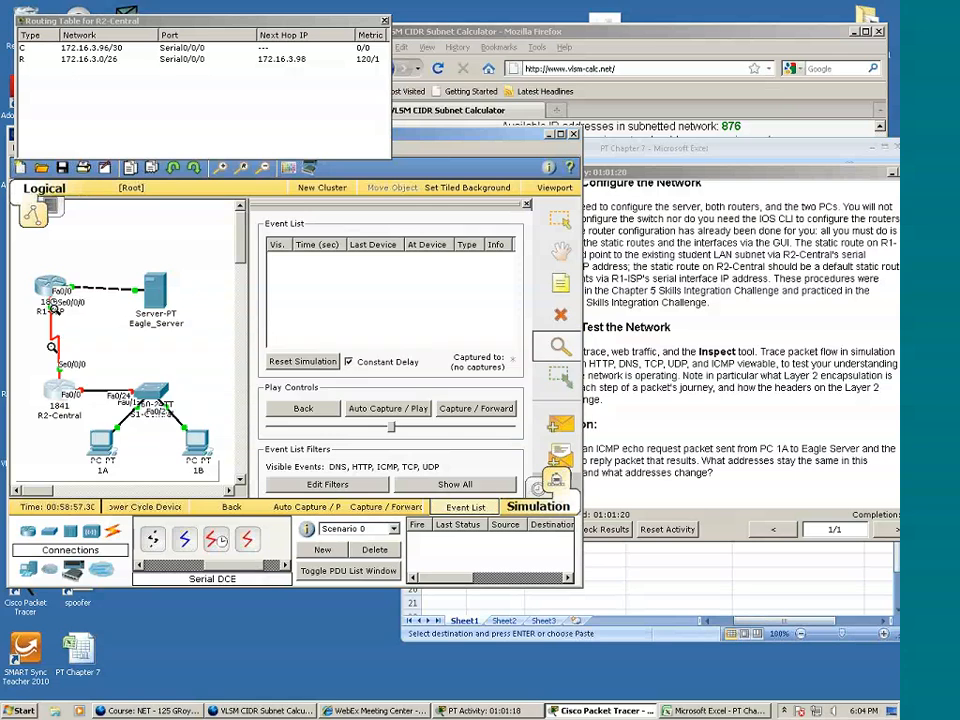
mouse_move(50, 290)
click(384, 21)
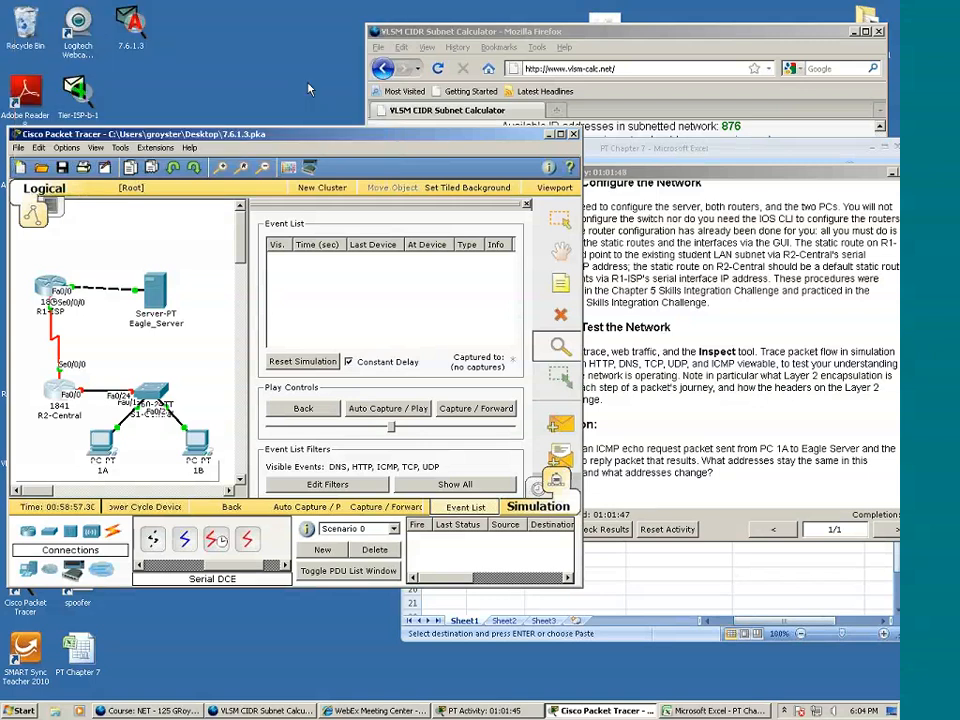
Inspect R2-Central's ARP table with its IP Address column widened, and close it
click(62, 395)
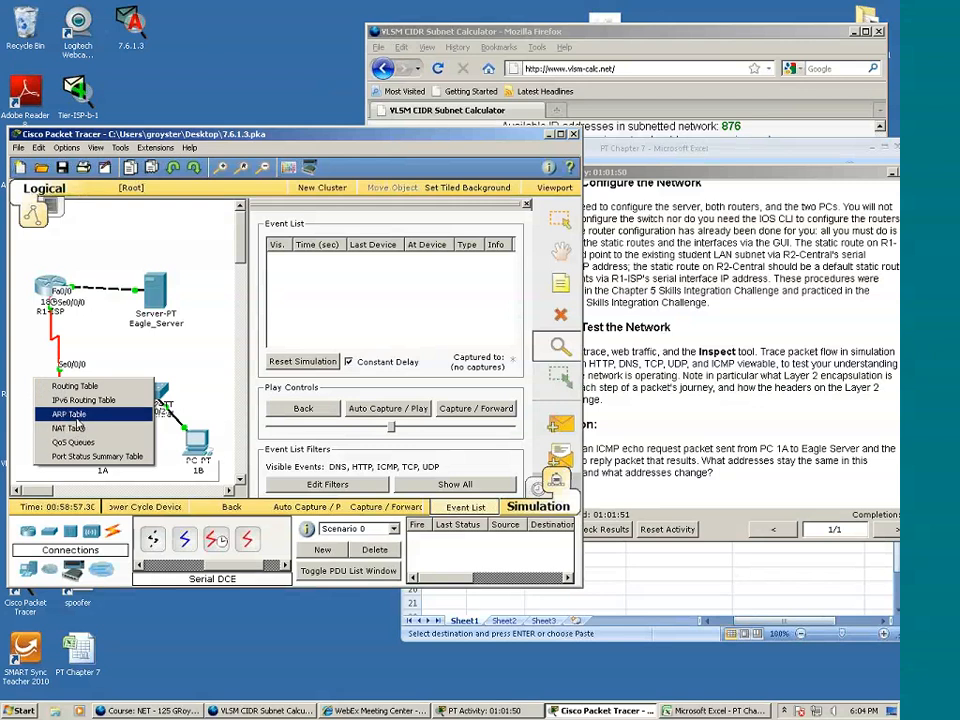
click(70, 414)
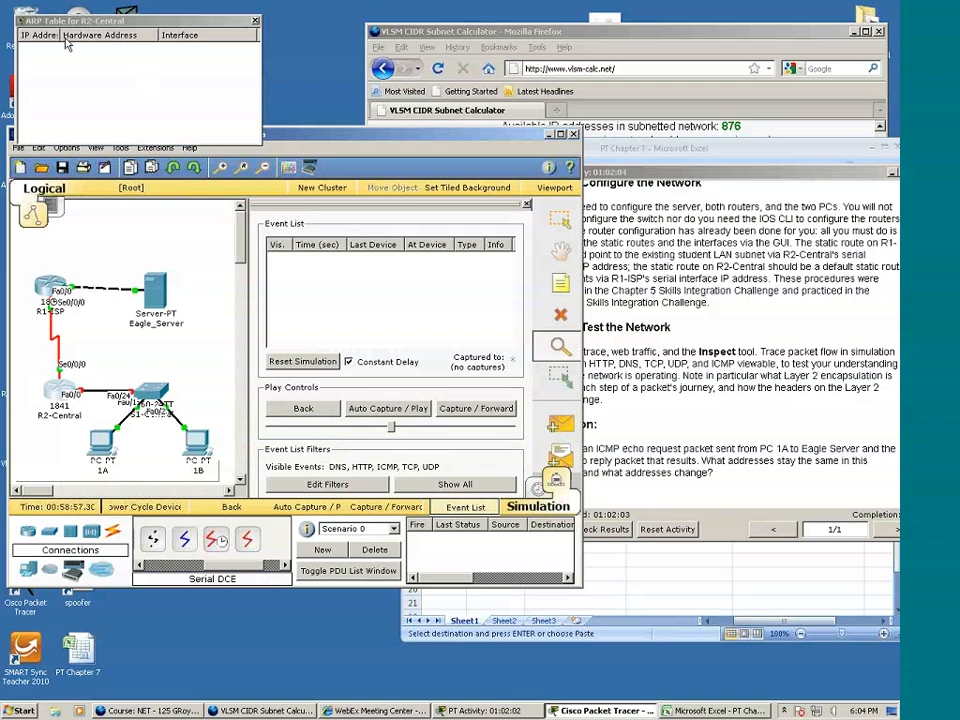
drag(62, 36, 104, 36)
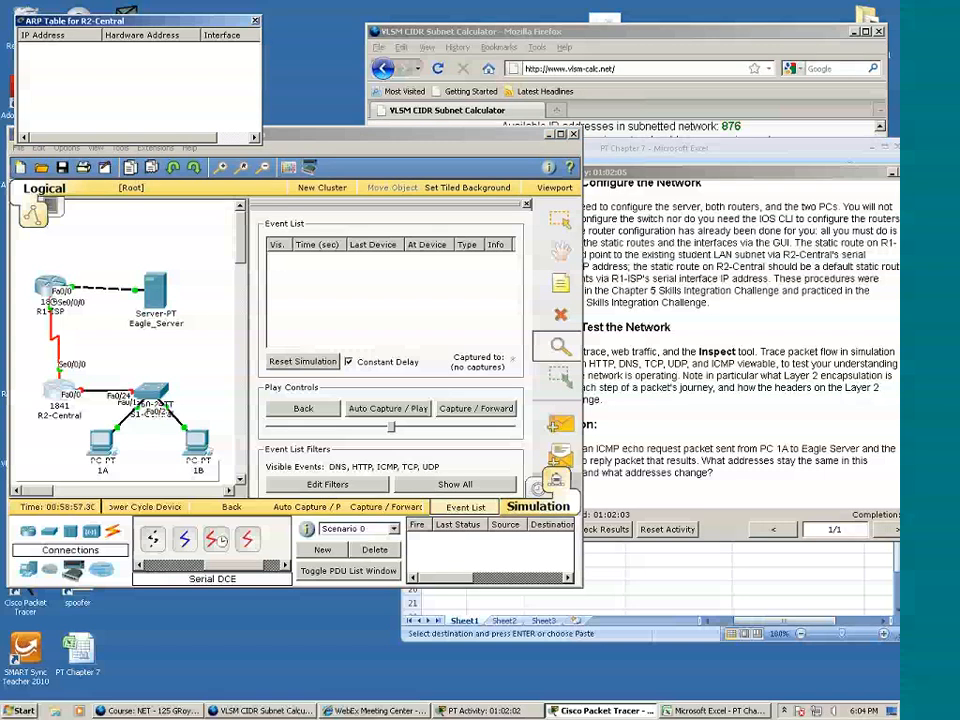
click(255, 21)
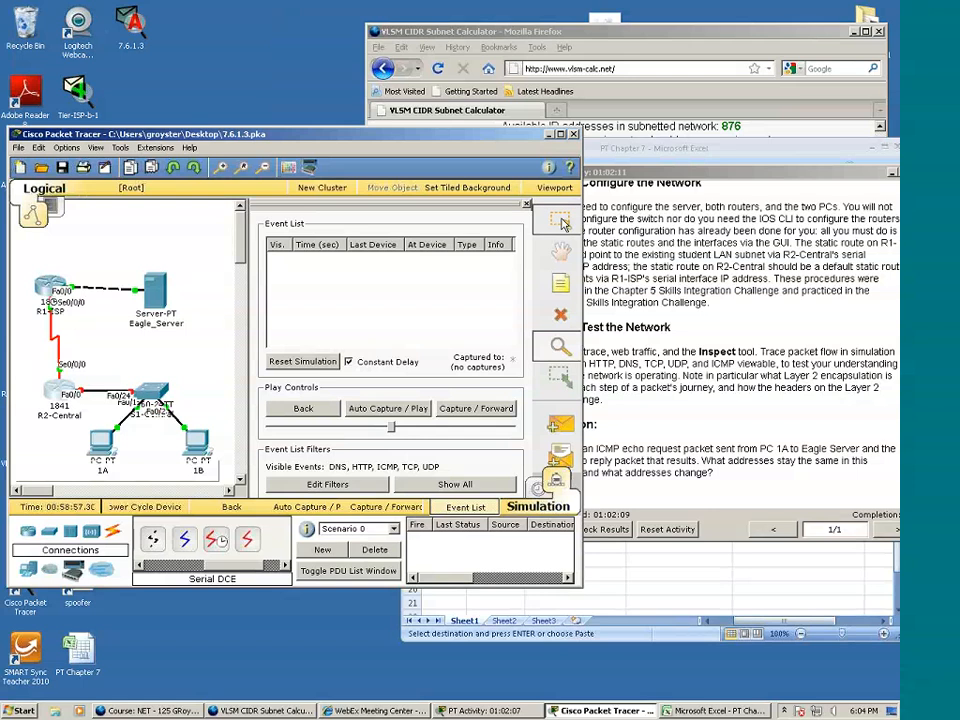
Leave the Inspect tool and turn on the FastEthernet0/0 port of R2-Central
click(561, 220)
mouse_move(60, 398)
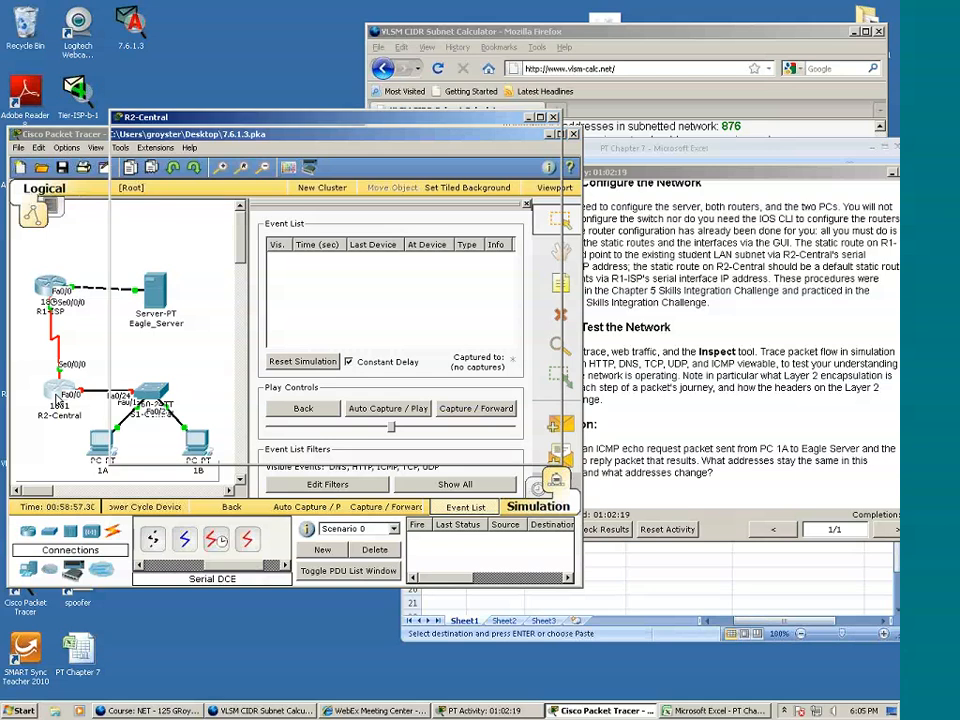
click(58, 397)
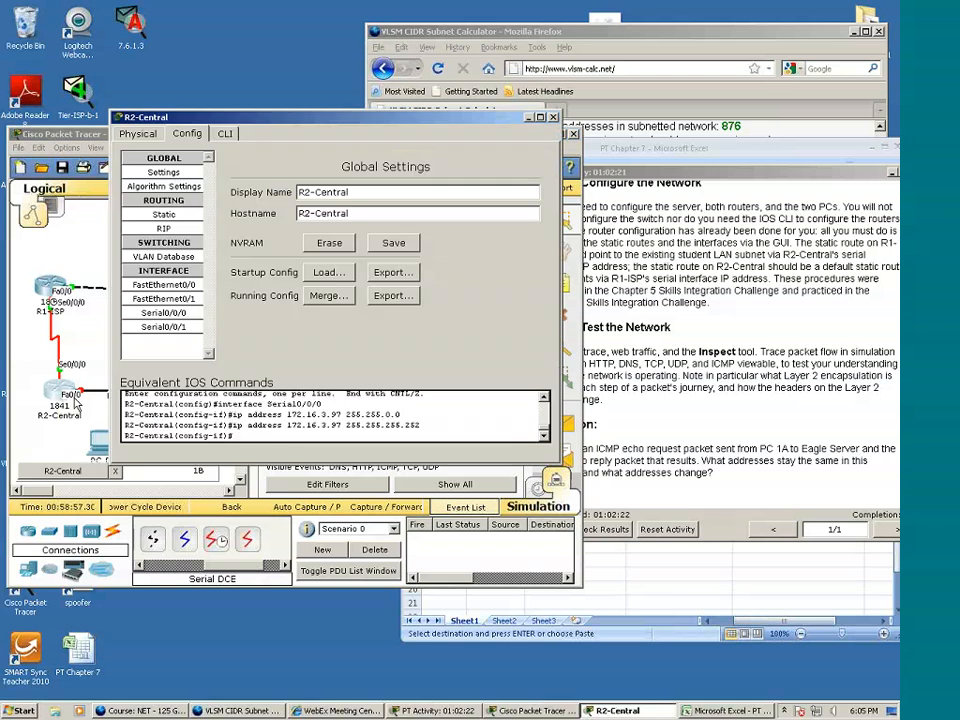
click(164, 285)
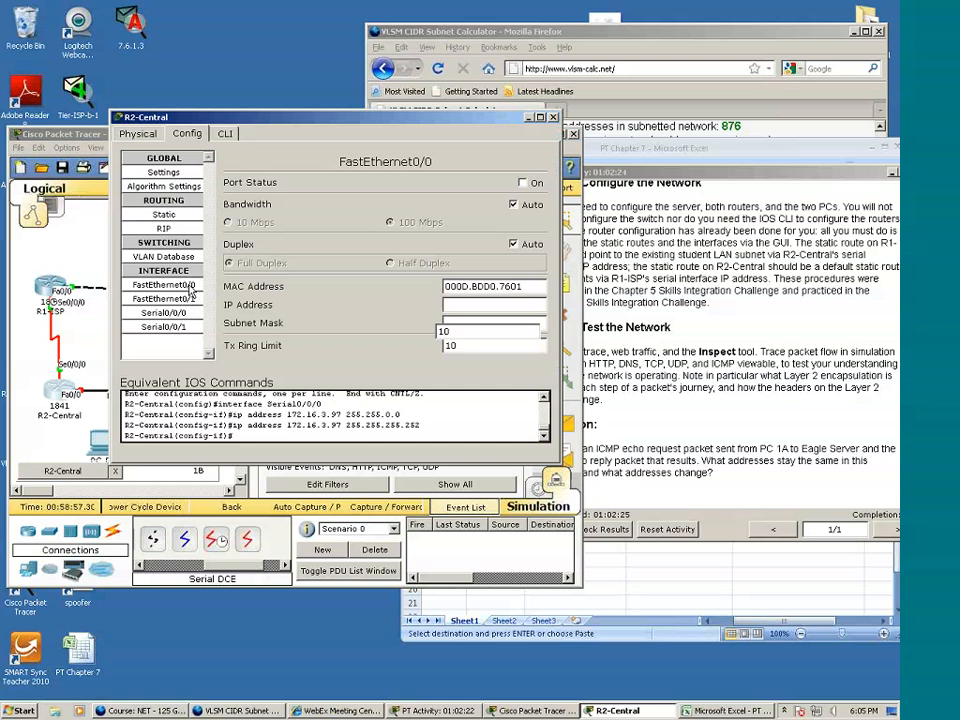
click(516, 187)
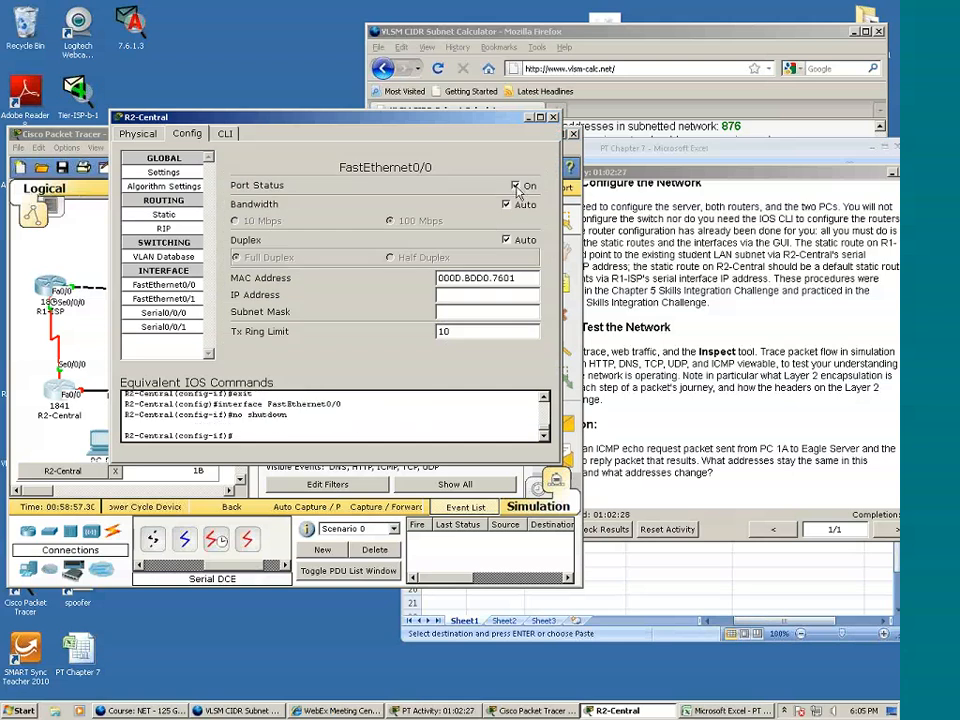
Set the IP address of R2-Central's FastEthernet0/0 to 172.16.1.254, as given in the spreadsheet's addressing table
click(450, 297)
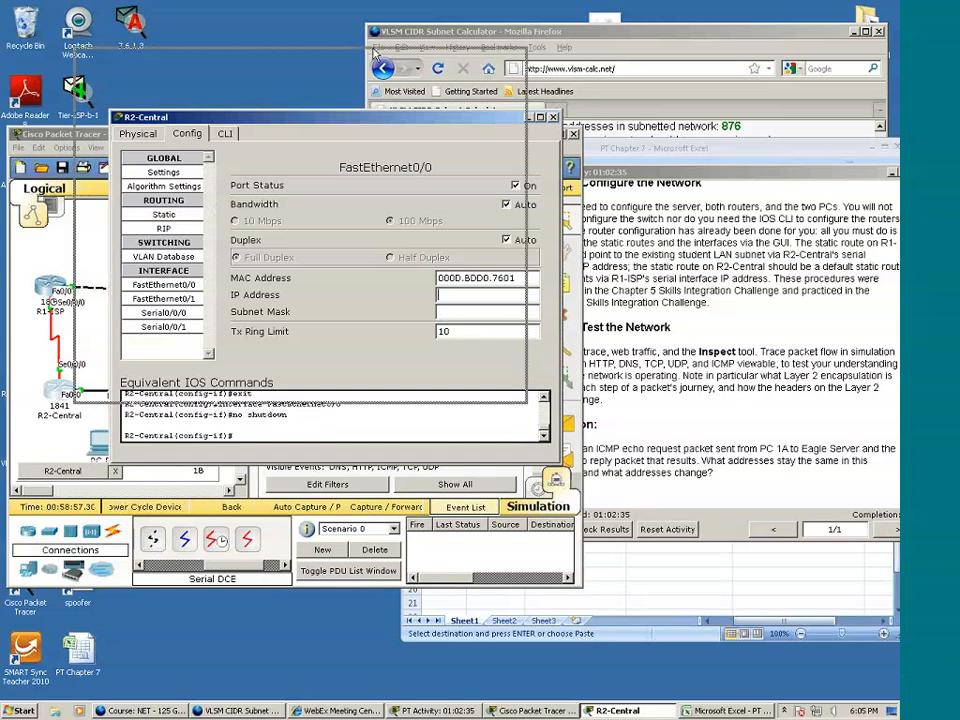
drag(402, 44, 403, 44)
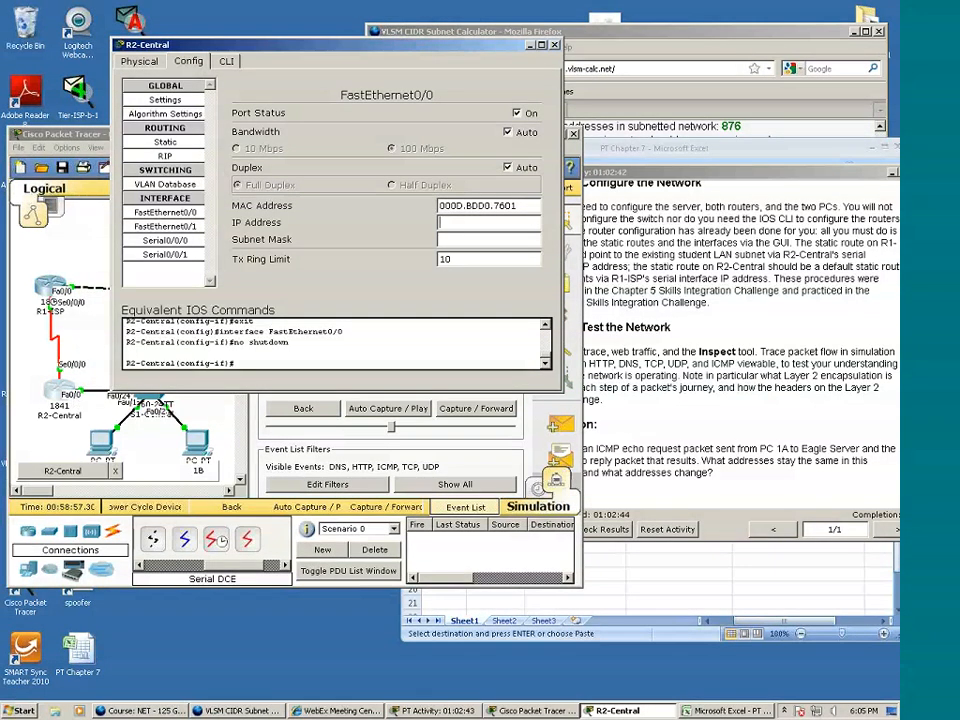
click(647, 563)
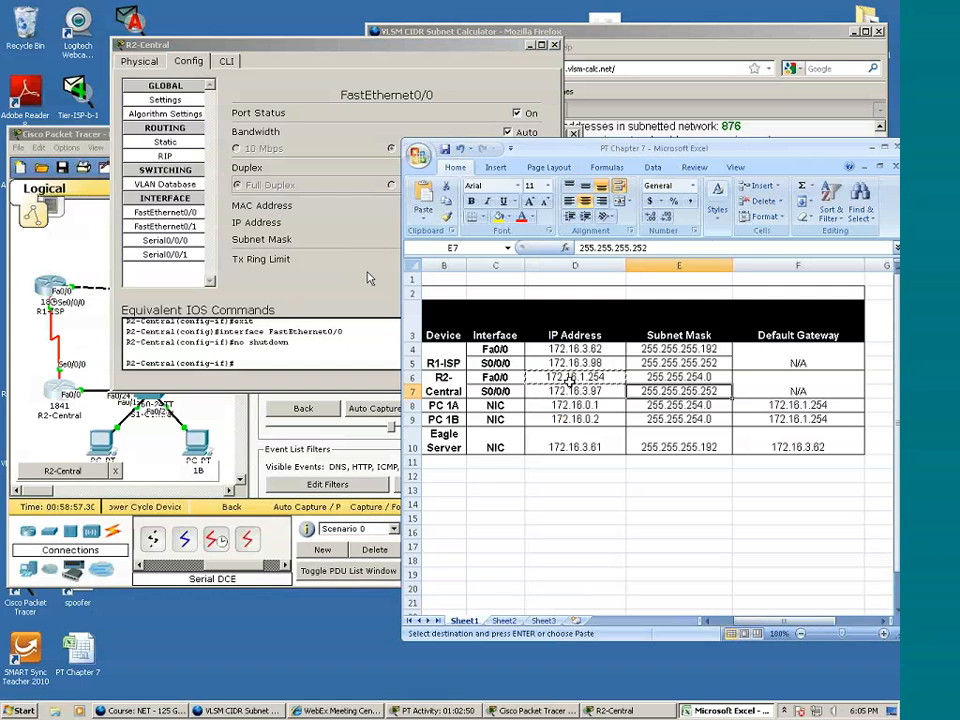
click(368, 278)
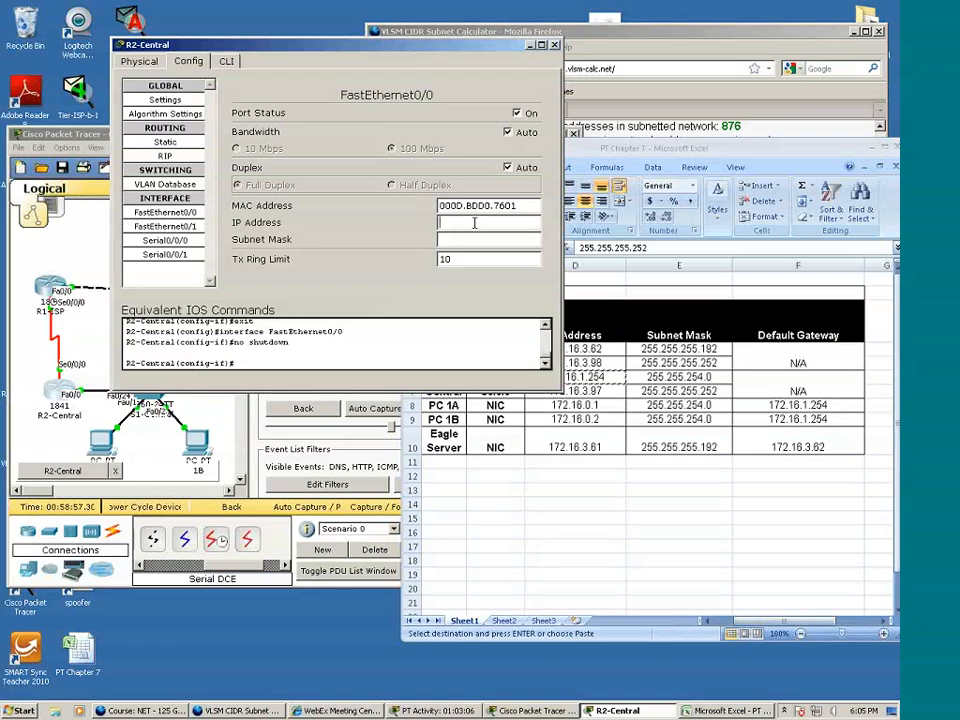
text(172.16.1.254)
Set the subnet mask of R2-Central's FastEthernet0/0 to 255.255.254.0
click(480, 239)
text(255.255.255.252)
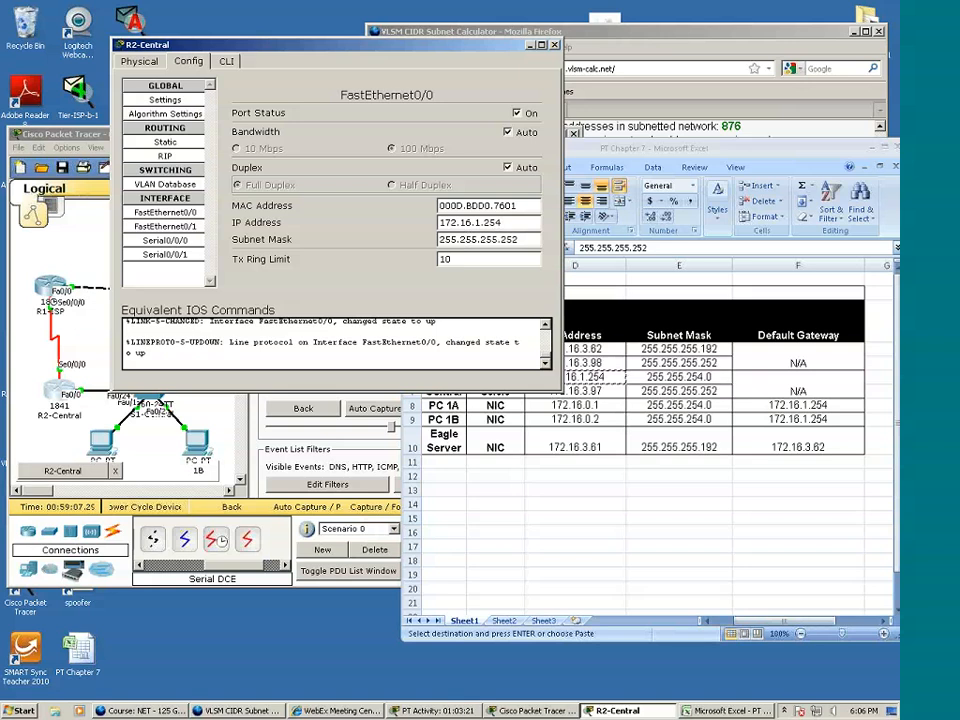
drag(481, 243, 542, 242)
text(254.0)
key(Return)
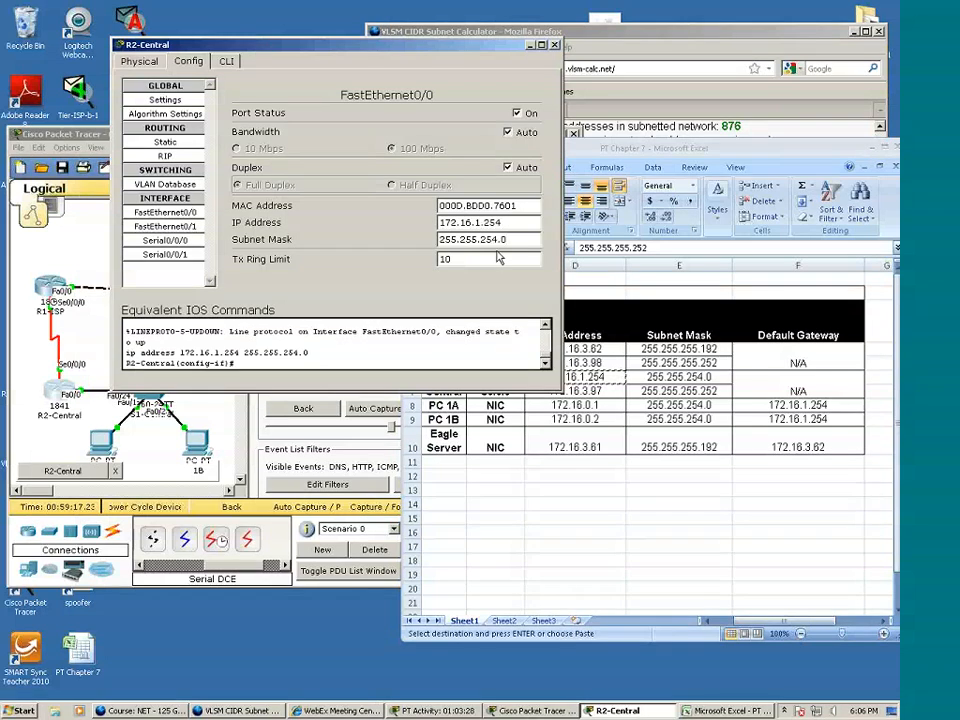
Close R2-Central's settings and switch the network from Simulation to Realtime mode
click(556, 46)
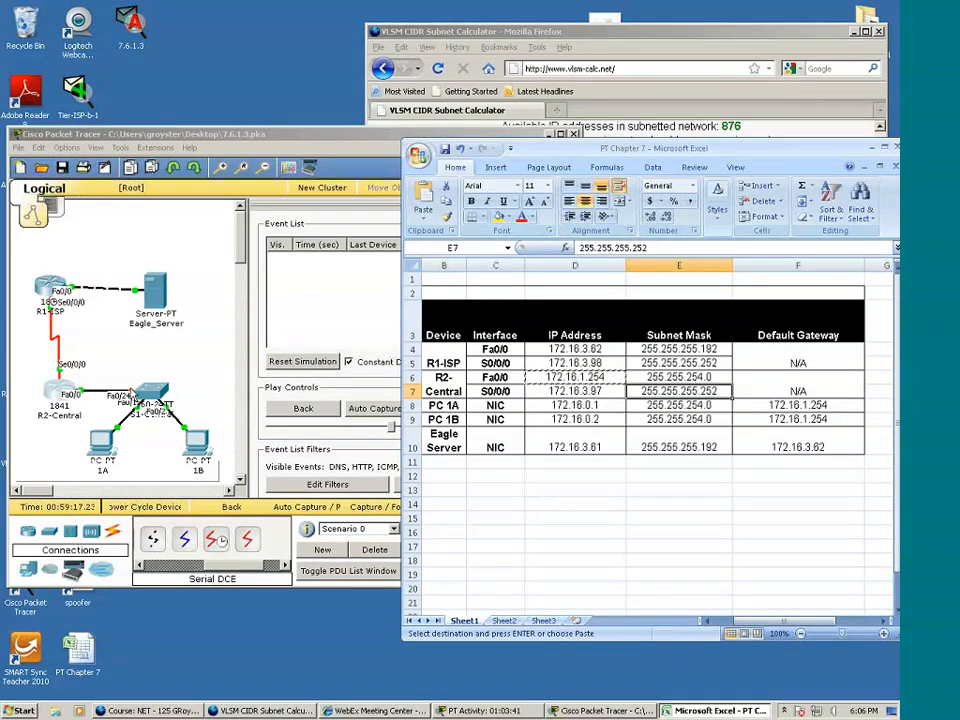
click(280, 137)
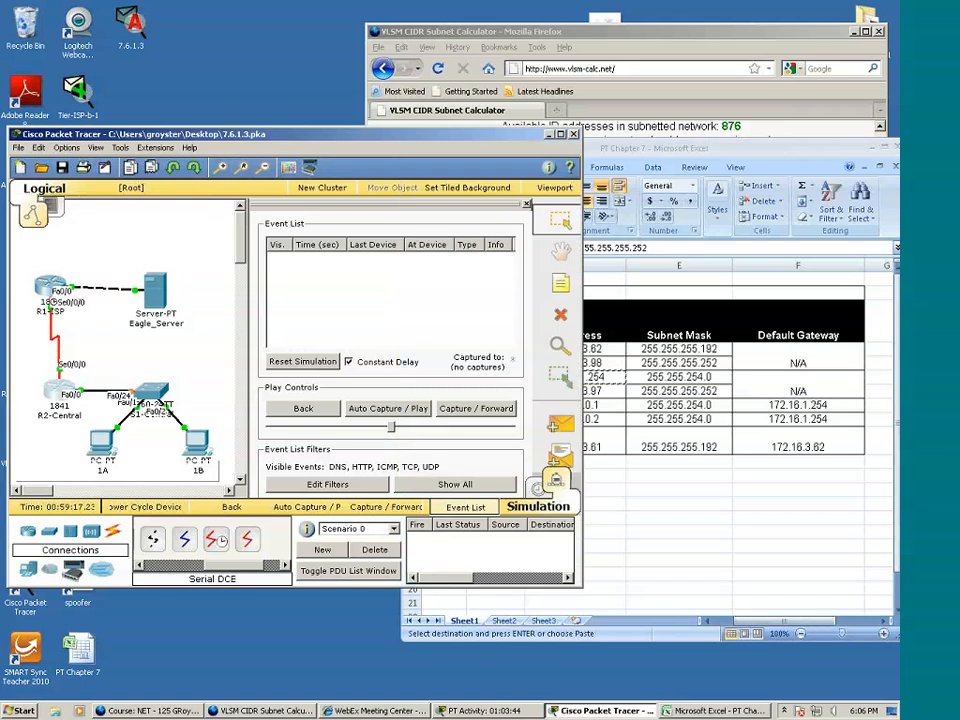
click(538, 487)
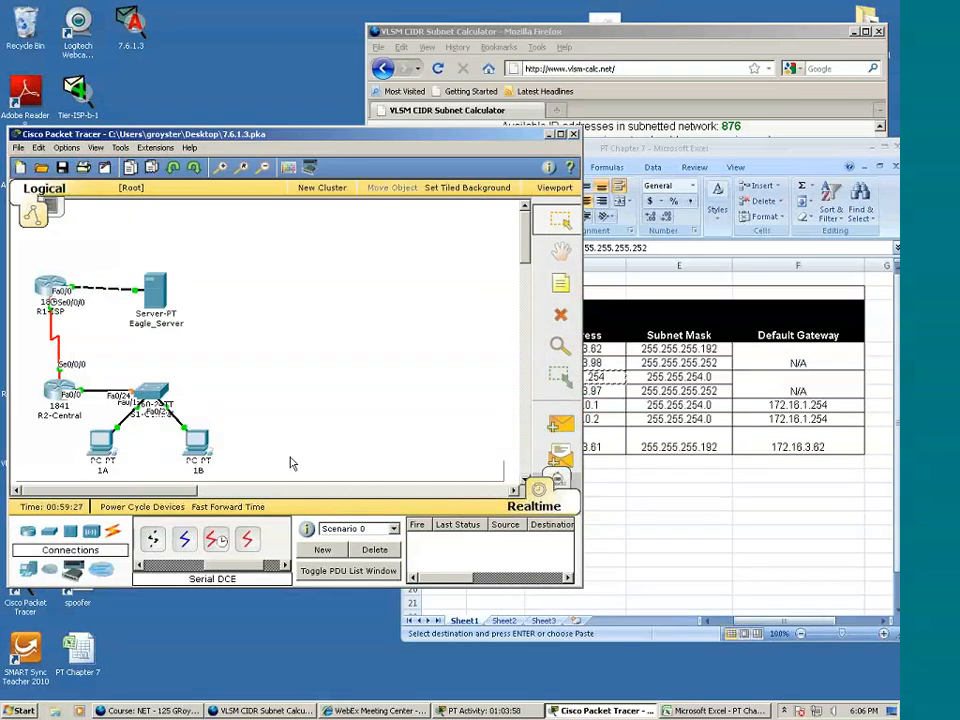
Repeat the ping to 172.16.1.254 from PC 1B's Command Prompt
click(200, 450)
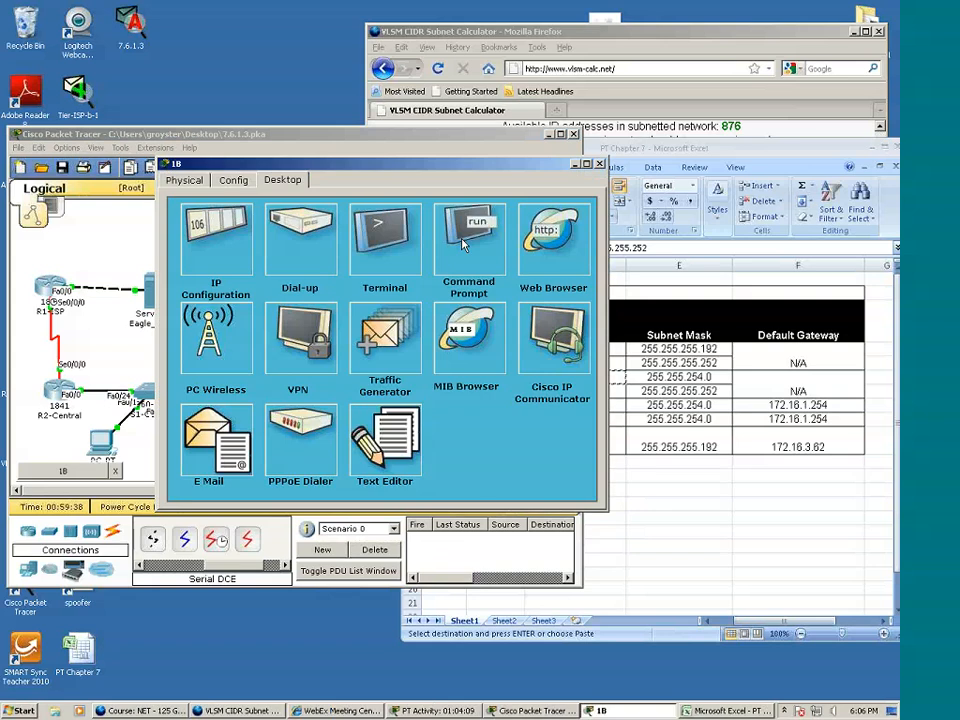
click(440, 279)
key(Up)
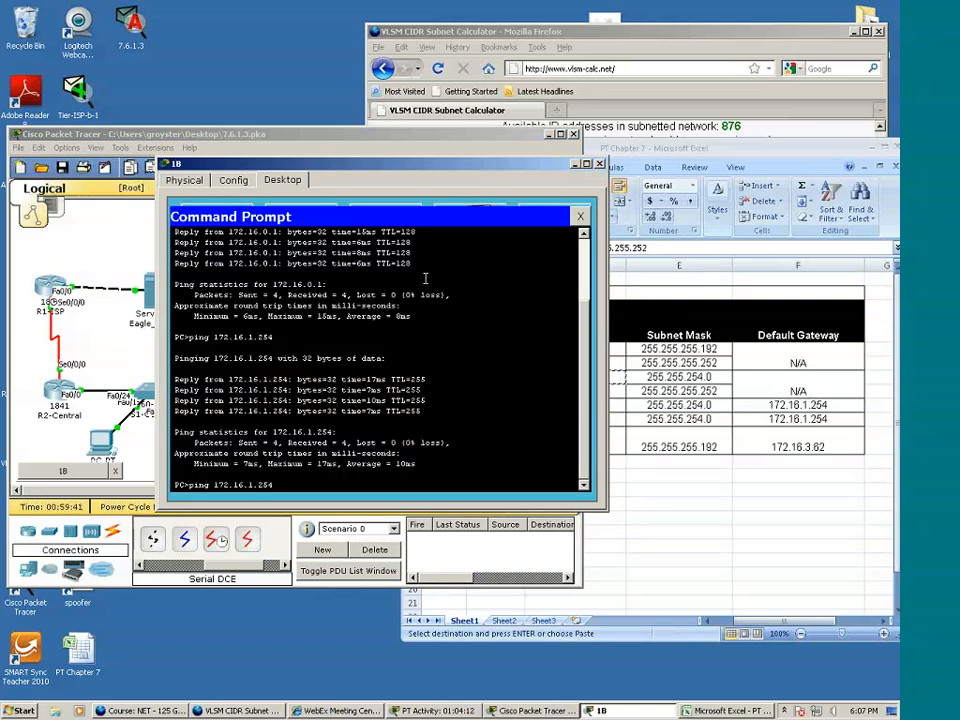
key(Return)
key(Return)
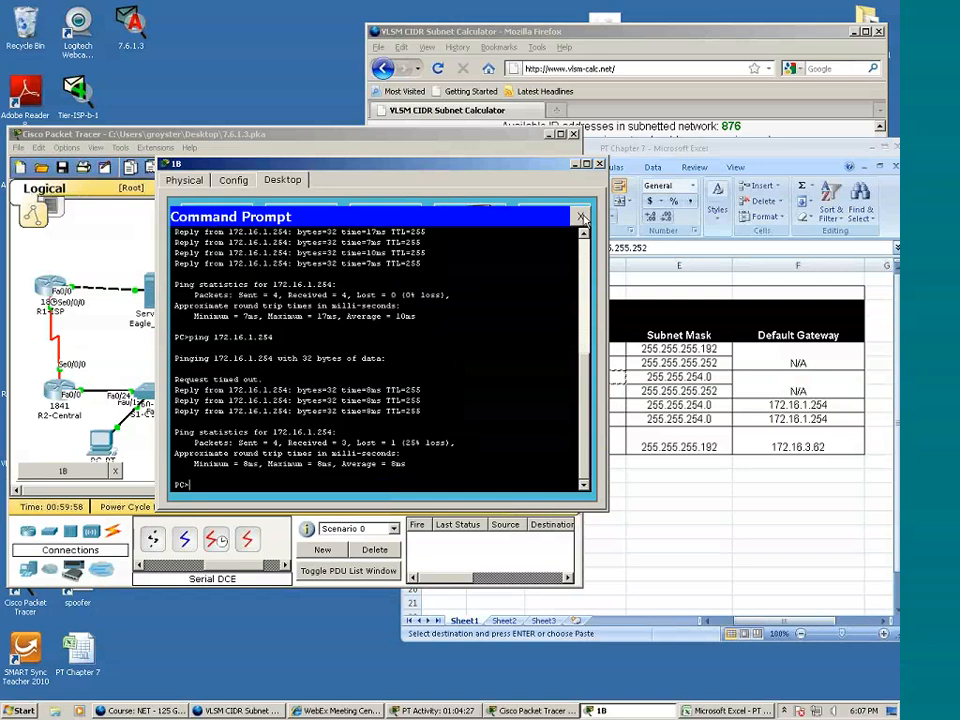
click(582, 217)
click(469, 238)
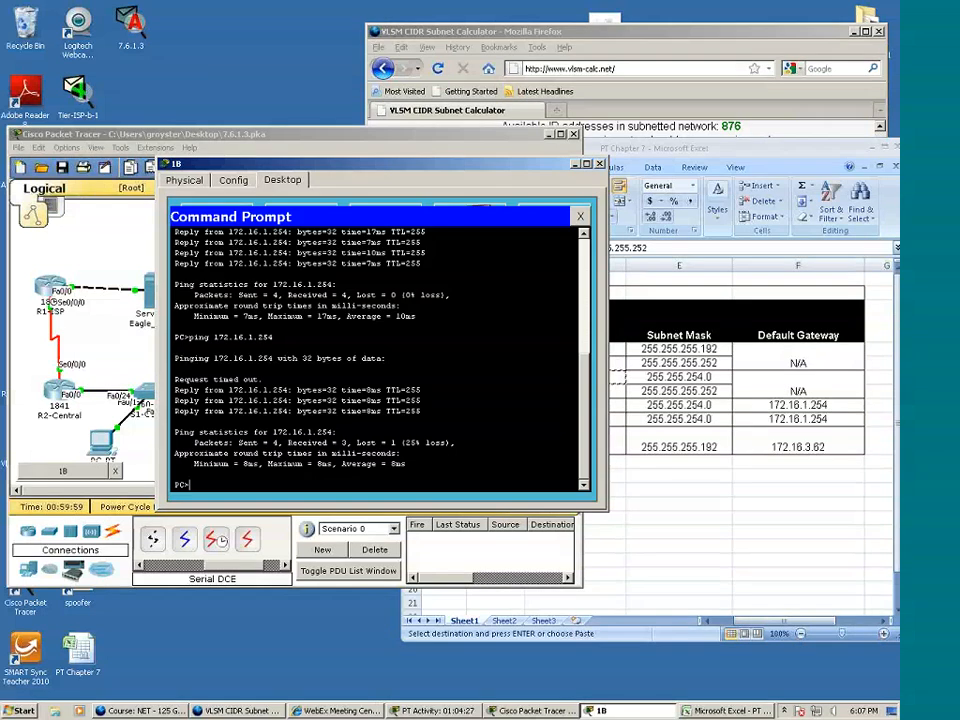
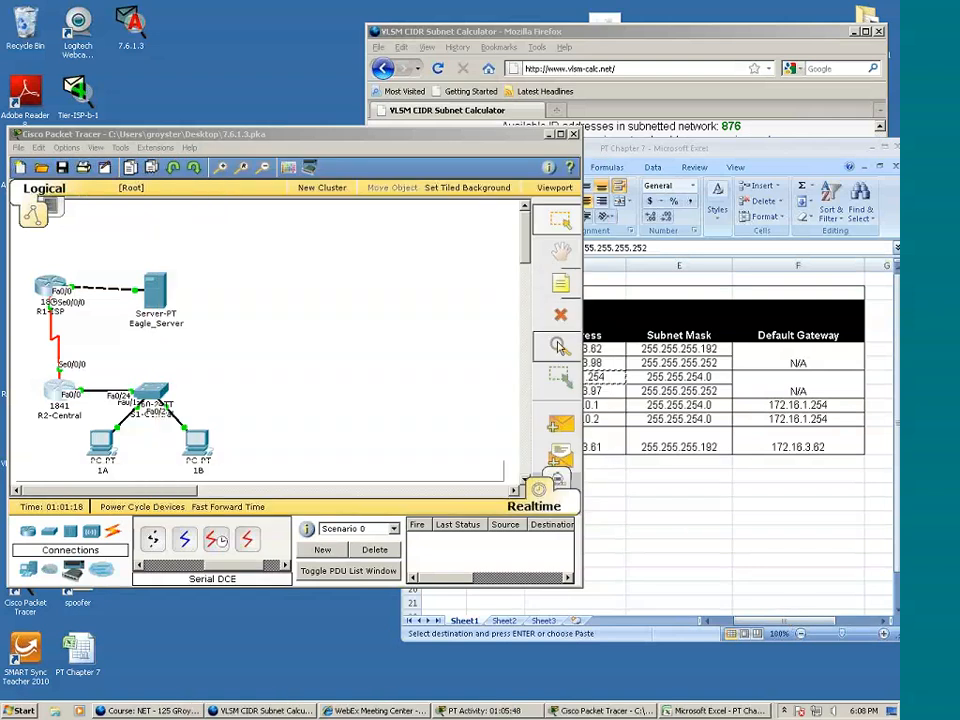
Inspect R2-Central's ARP table, check it against PC 1B's IP address in the spreadsheet, and close the table
click(558, 345)
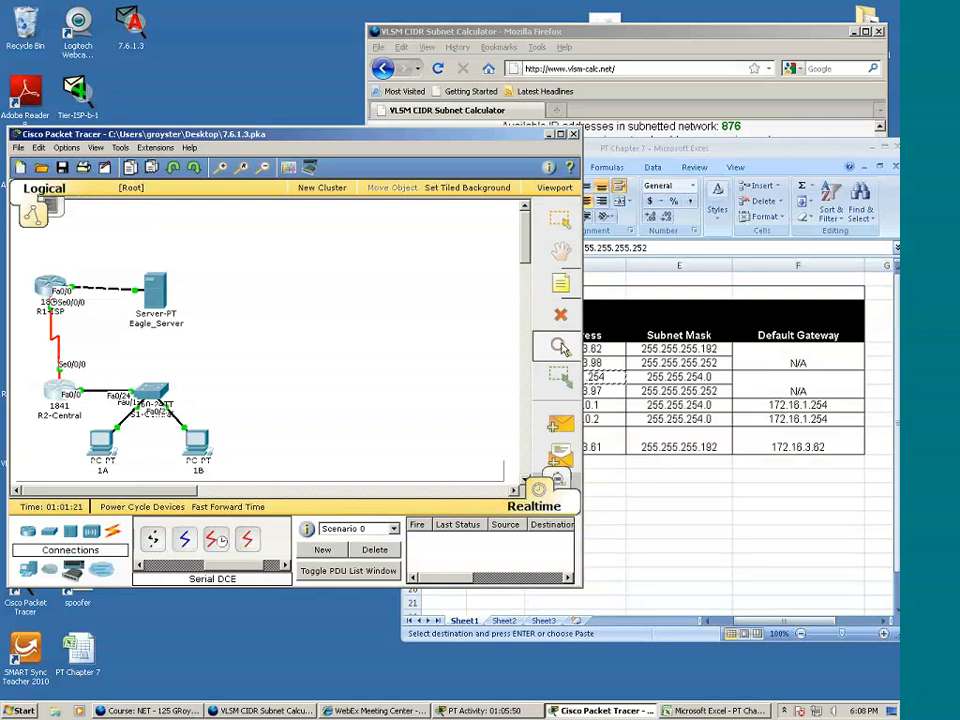
click(50, 385)
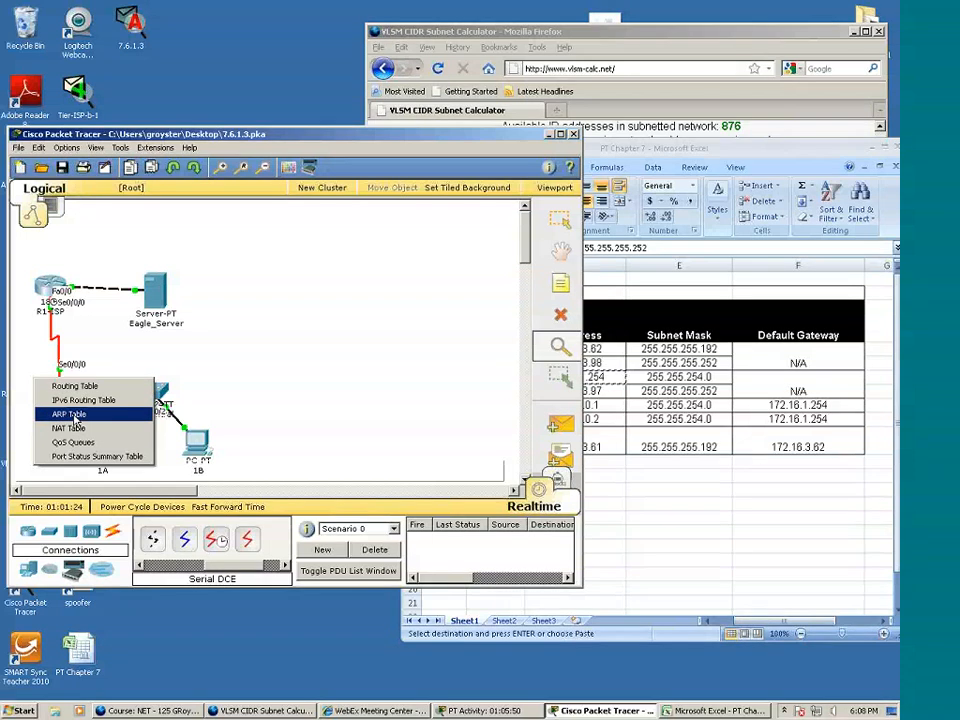
click(80, 416)
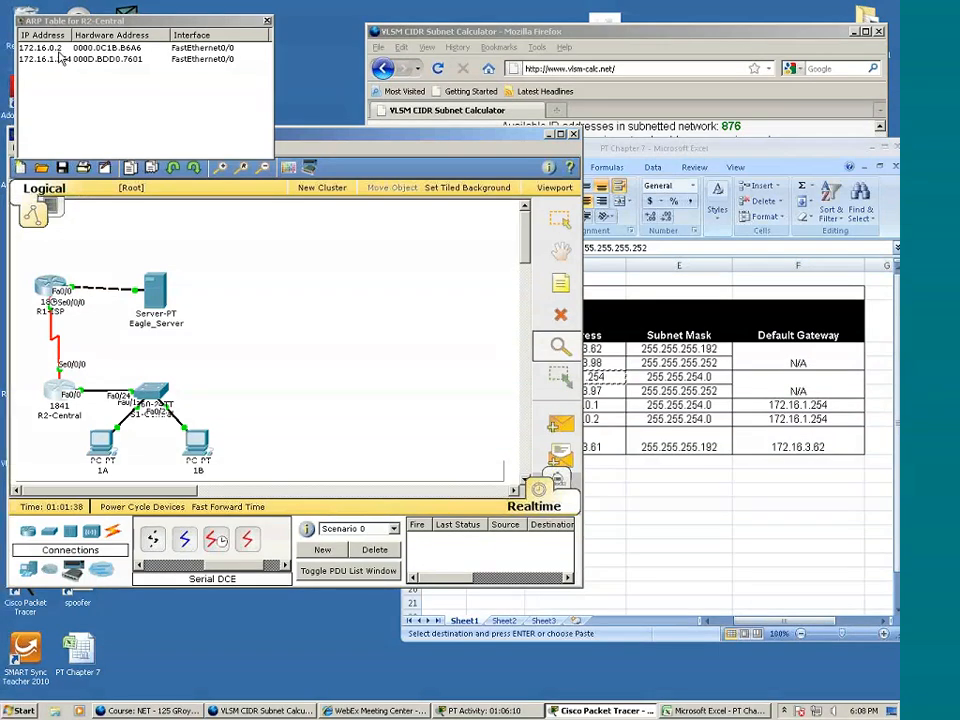
click(656, 497)
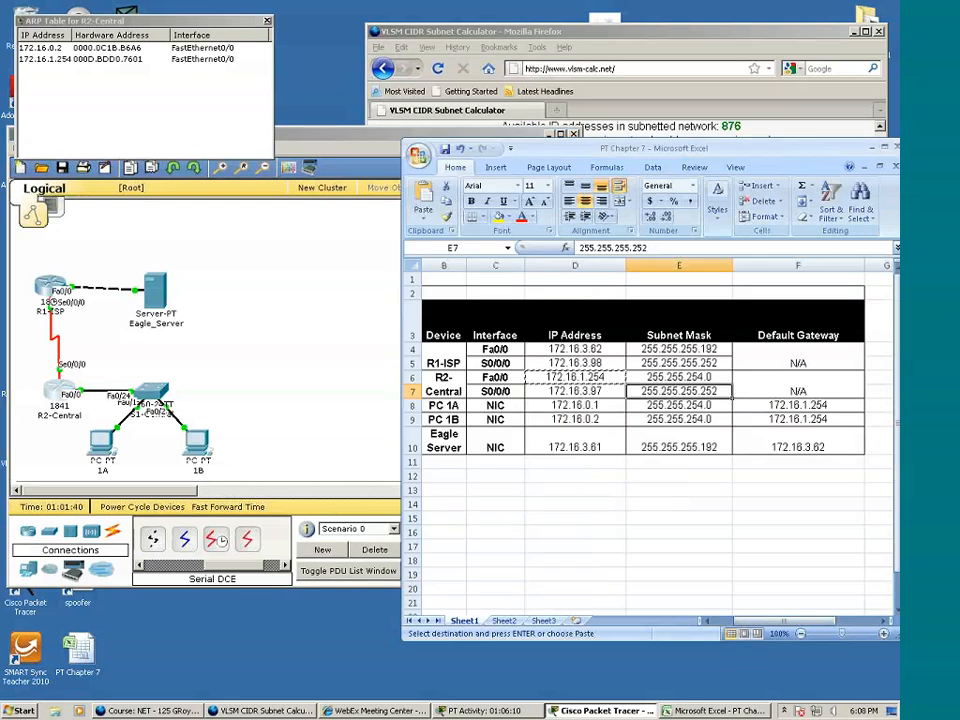
click(570, 420)
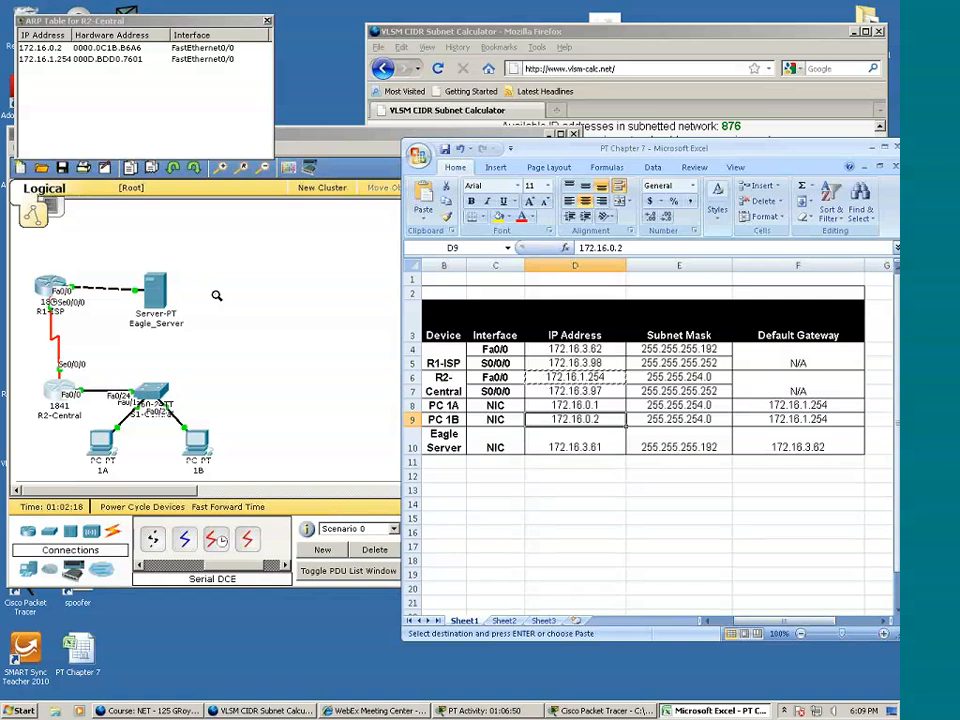
click(267, 21)
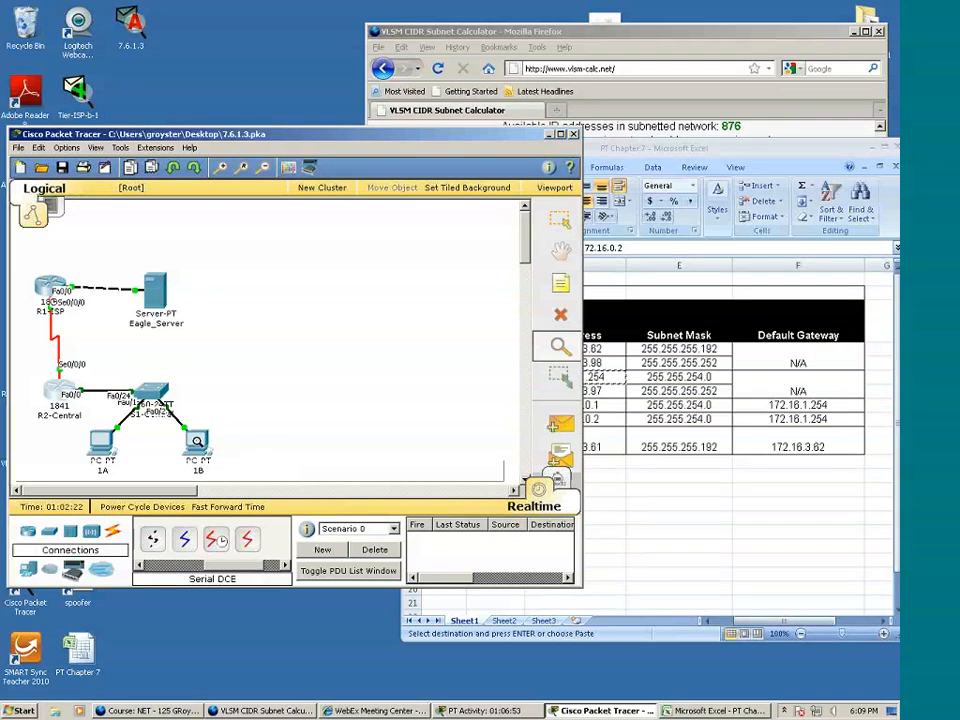
Inspect the ARP table of PC 1B and close it
click(197, 441)
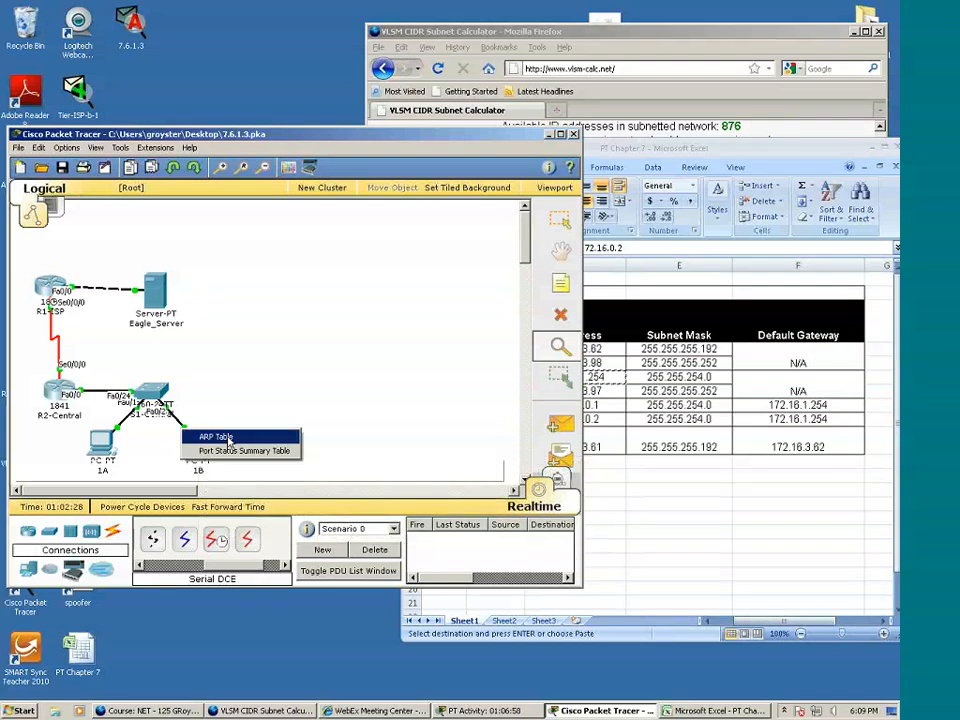
click(226, 437)
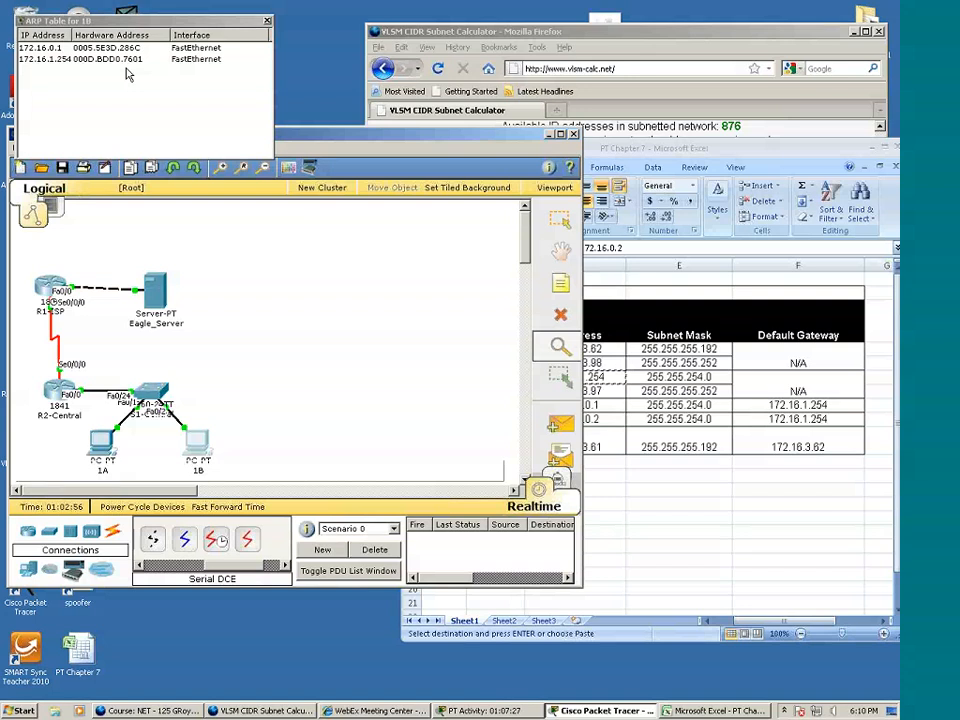
click(267, 21)
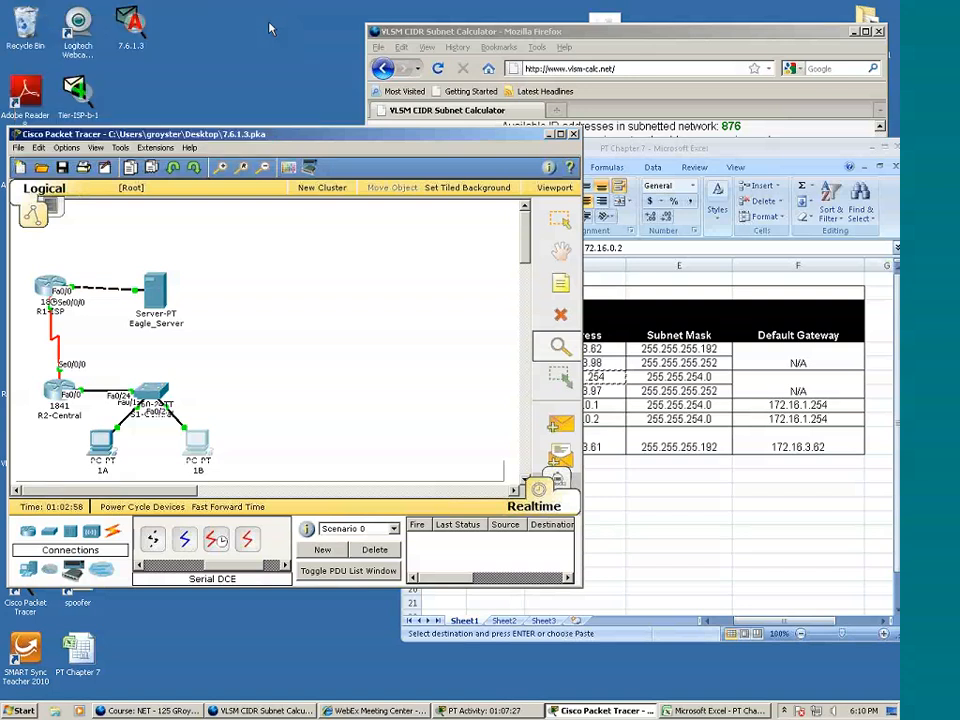
Inspect the routing table of R2-Central and close it
click(57, 389)
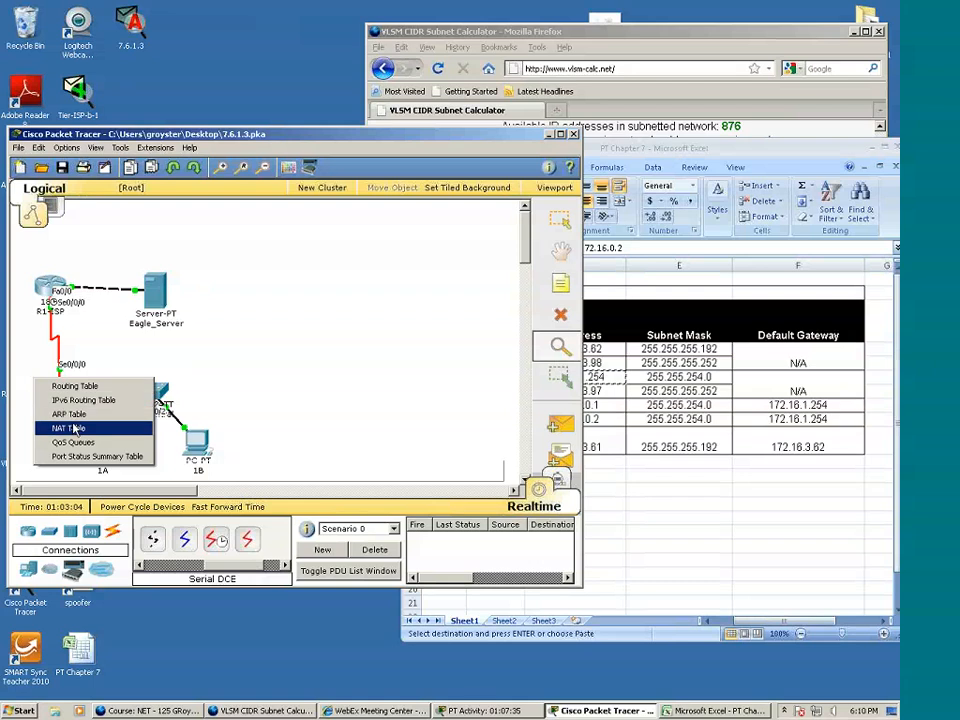
click(75, 386)
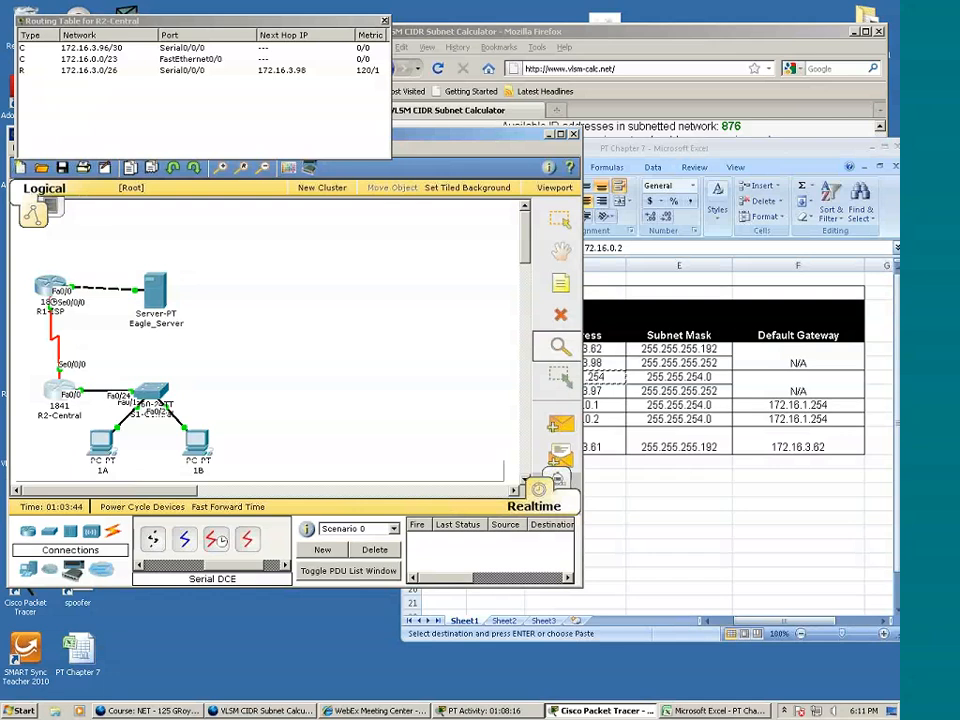
click(384, 20)
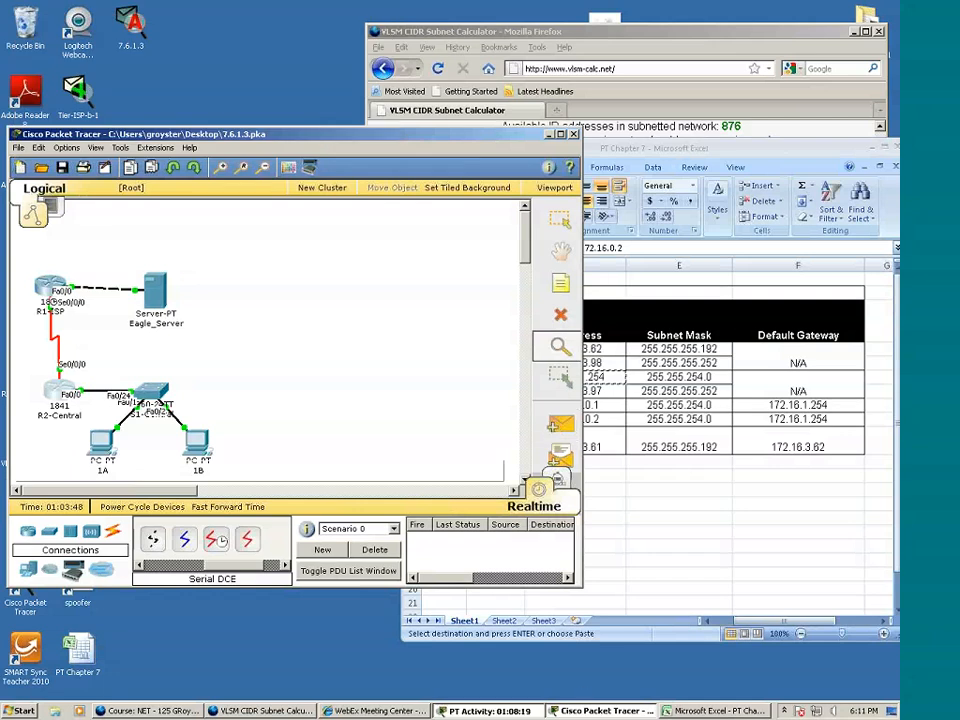
Consult the activity's Task 4 instructions, switch the network to Simulation mode and leave the Inspect tool
click(489, 711)
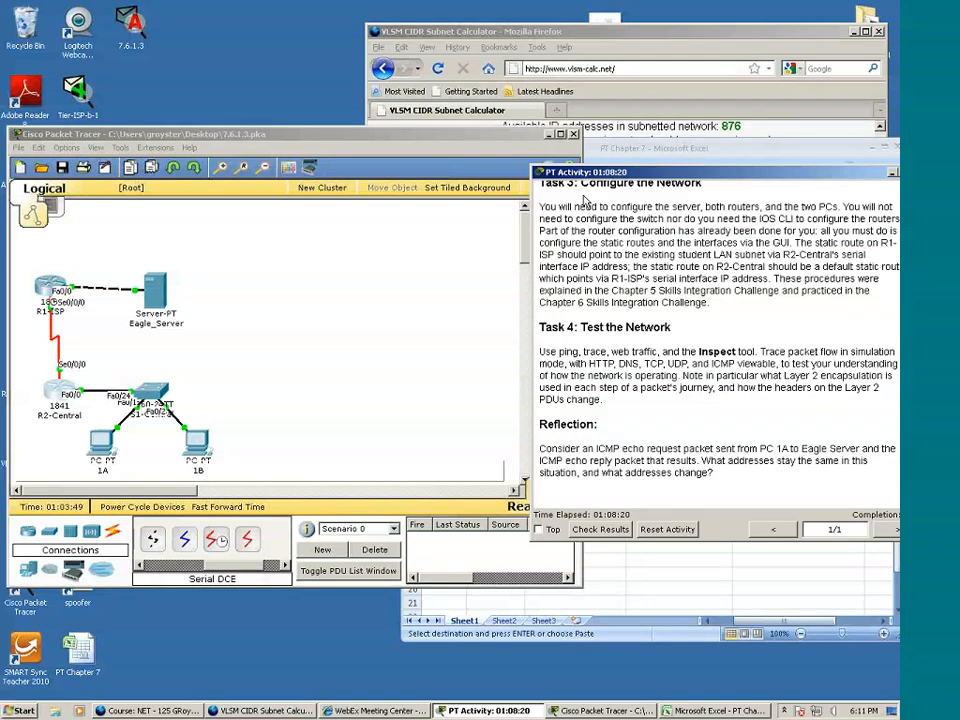
drag(652, 176, 569, 93)
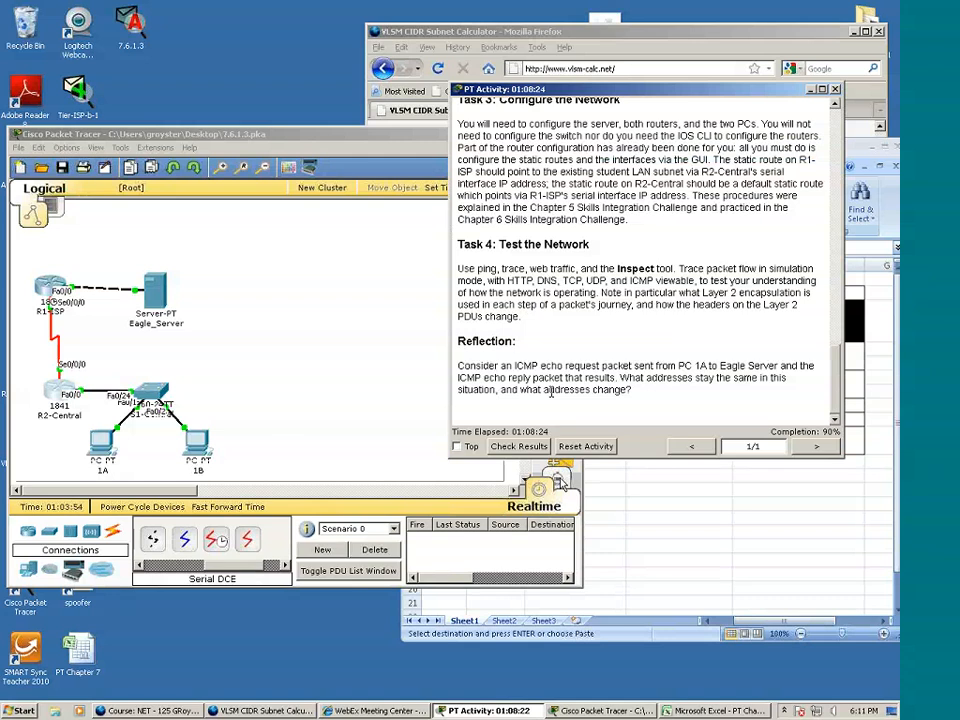
click(558, 482)
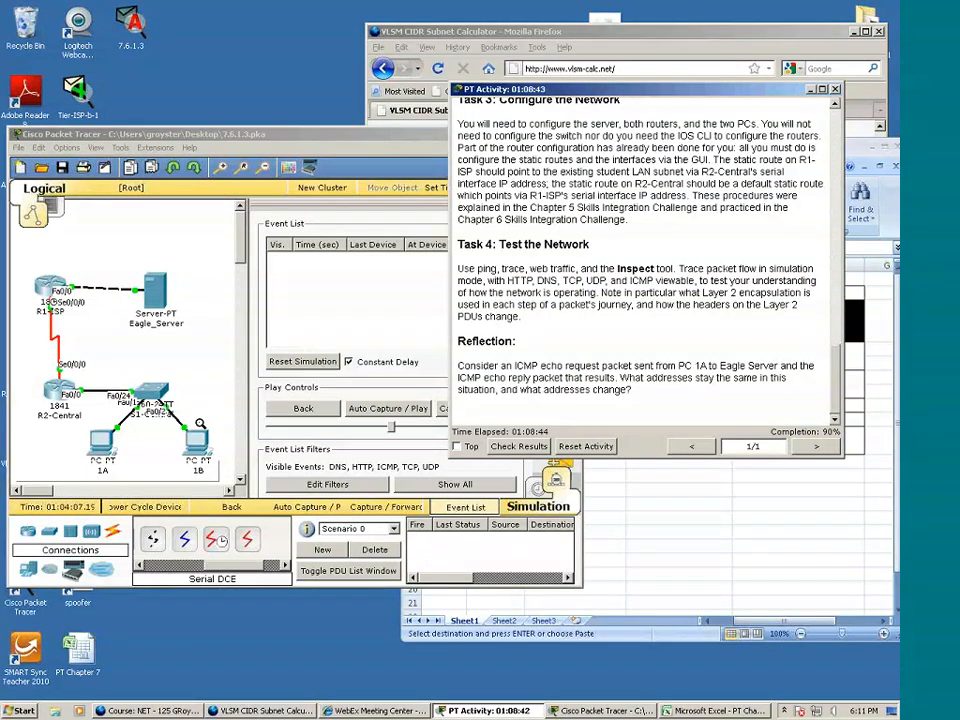
click(349, 148)
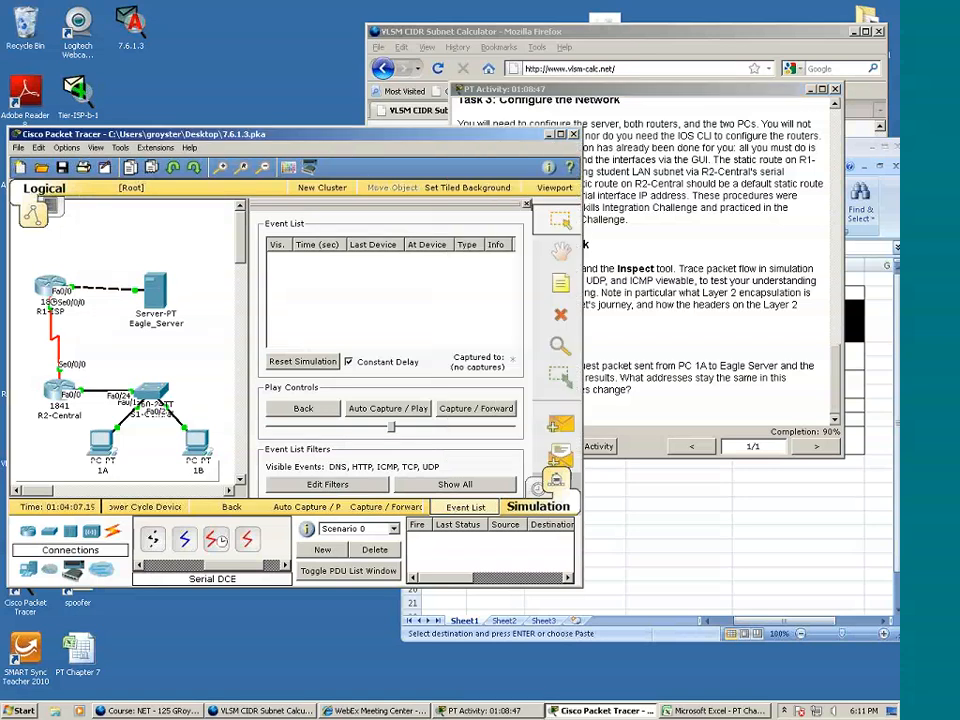
click(560, 222)
Ping R1-ISP's serial interface at 172.16.3.98 from PC 1B's Command Prompt, taking the address from the spreadsheet
mouse_move(205, 447)
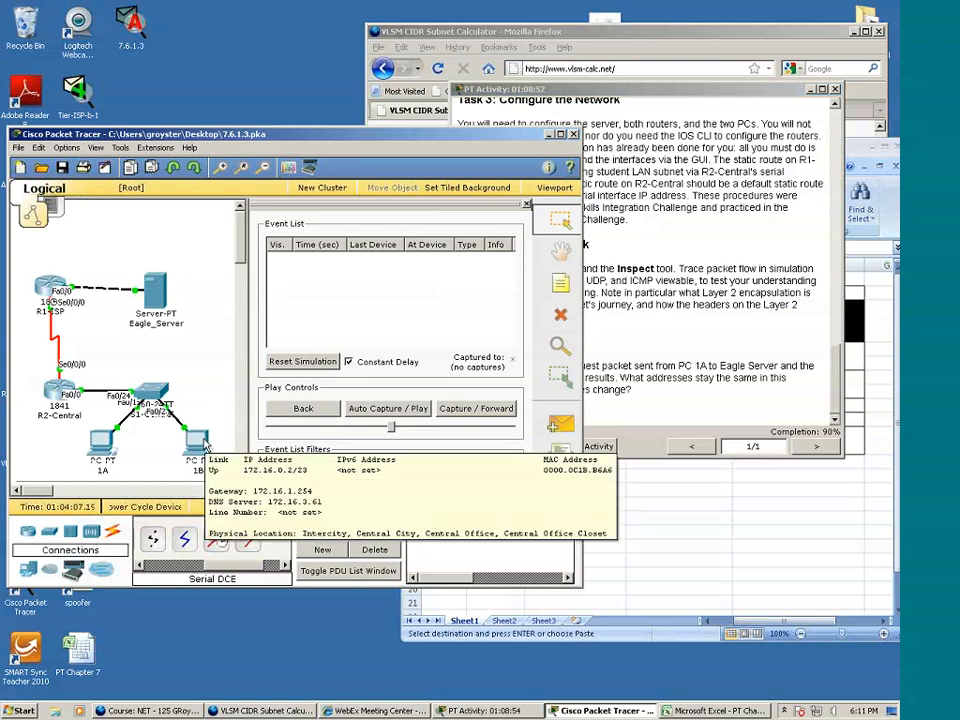
click(204, 444)
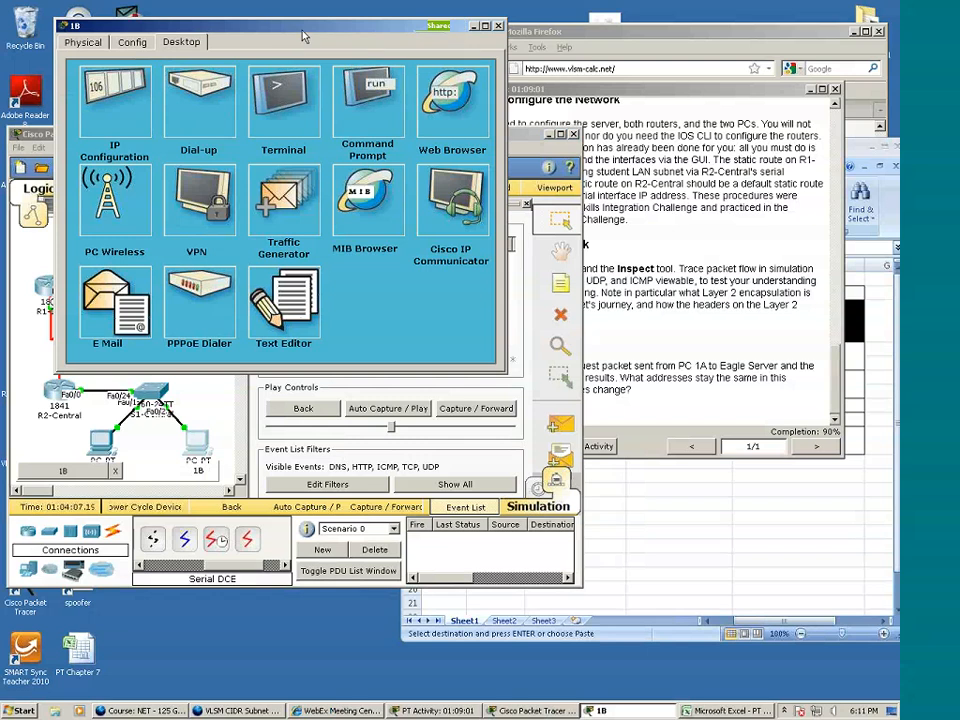
drag(305, 35, 542, 70)
click(560, 121)
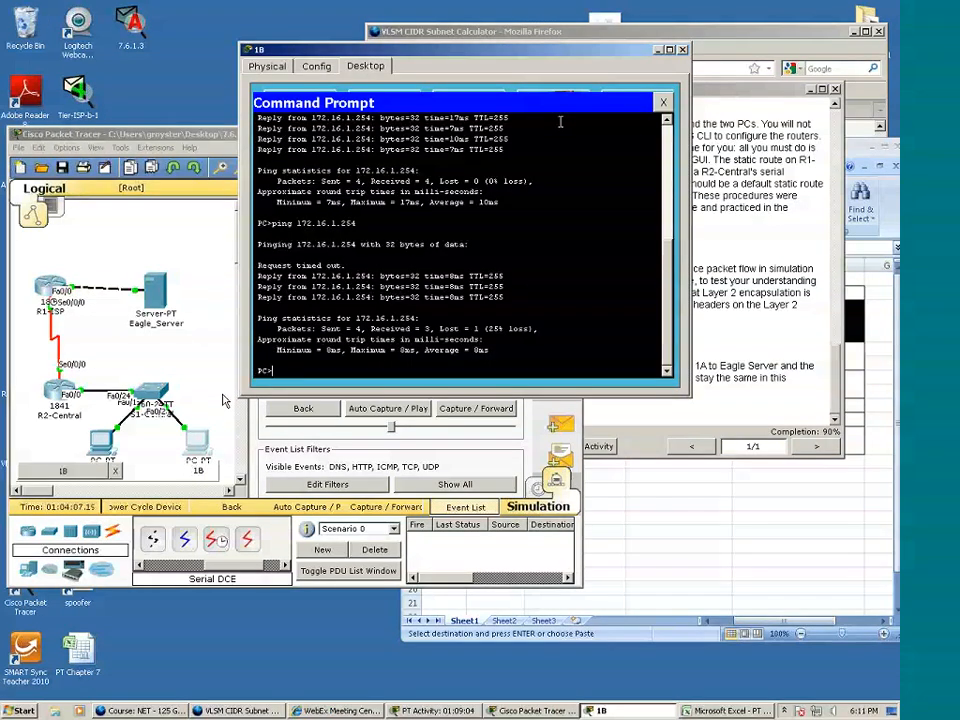
text(ping)
click(741, 534)
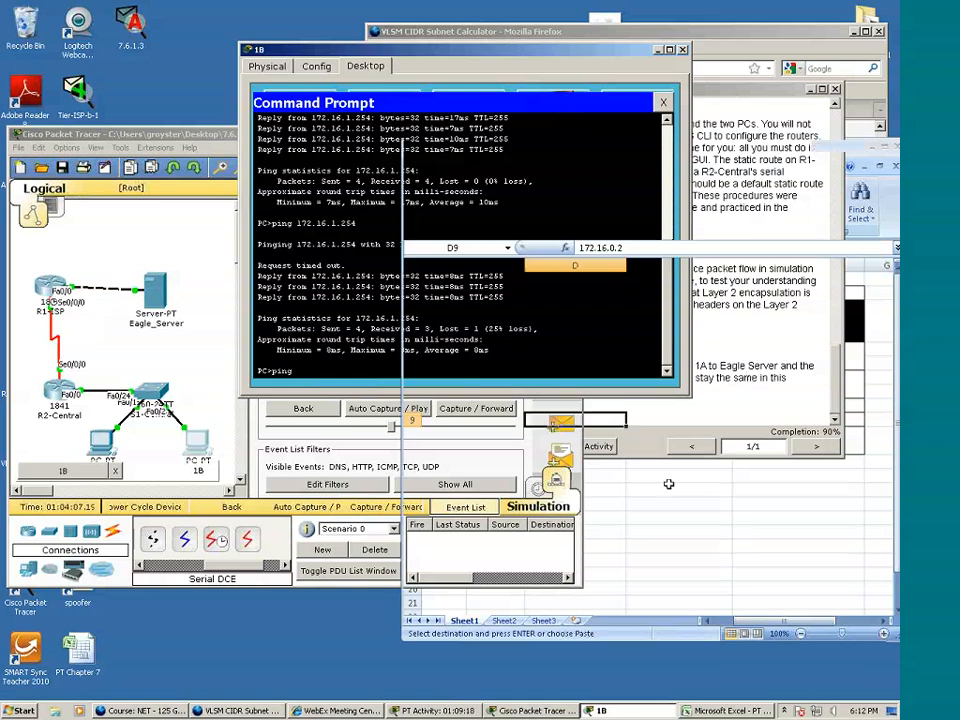
drag(265, 48, 46, 36)
click(524, 472)
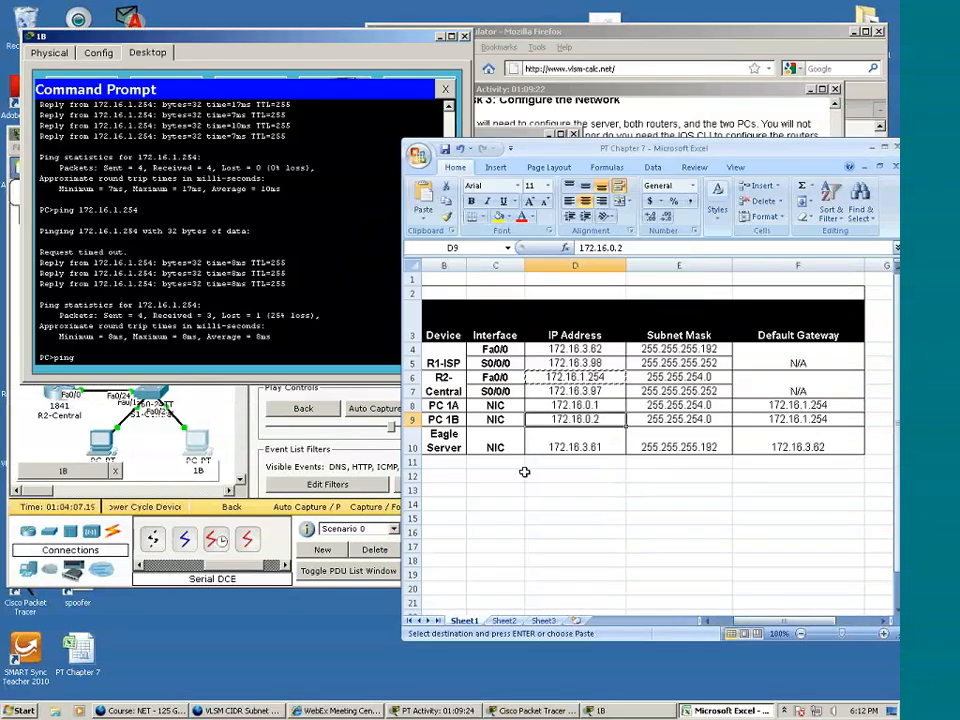
click(575, 363)
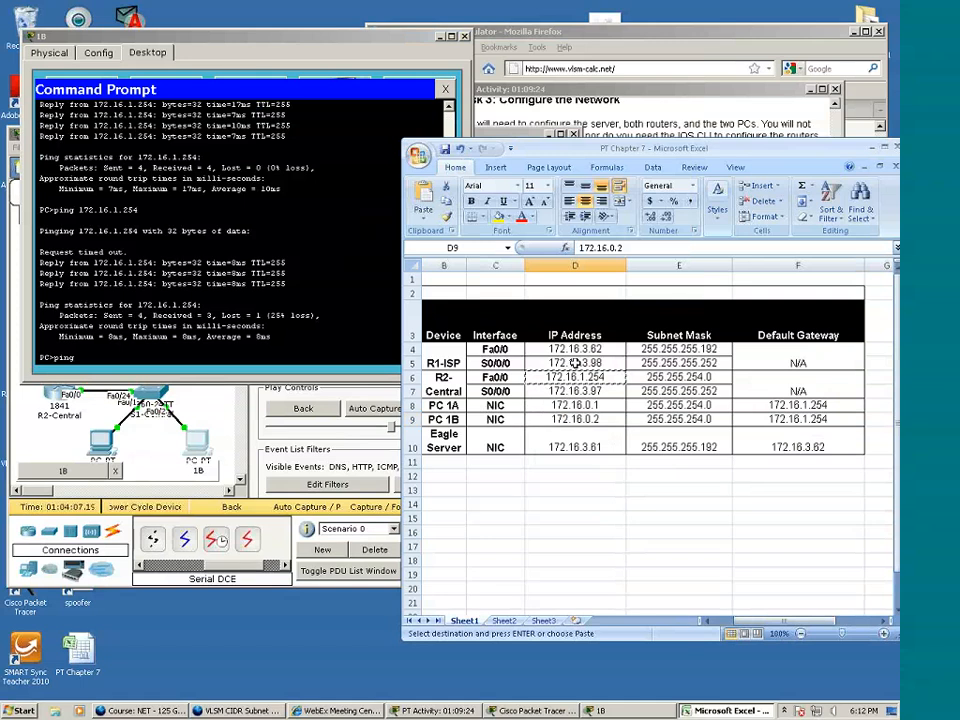
click(172, 359)
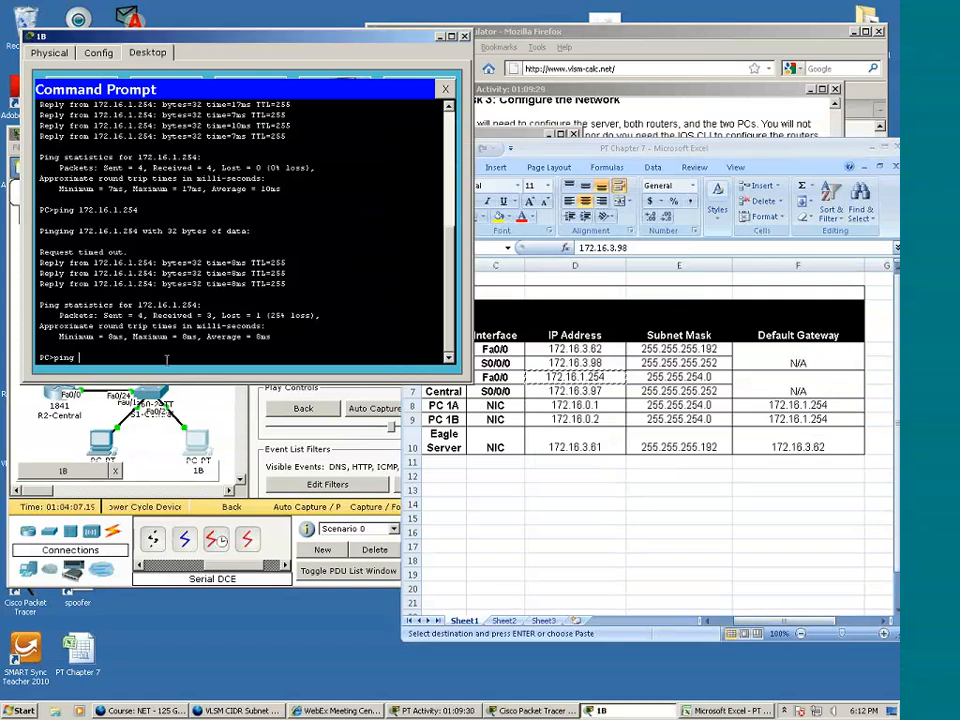
text(172.16.3.98)
key(Return)
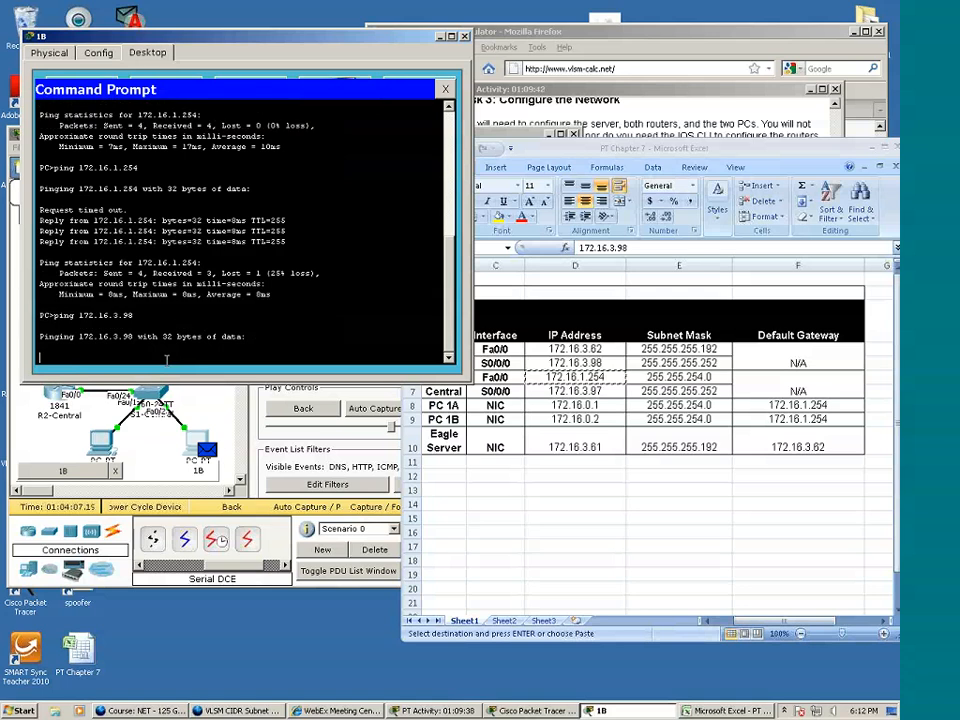
Step PC 1B's ping packet forward through the simulation hop by hop to R1-ISP and back, and reset the simulation
click(440, 37)
click(299, 137)
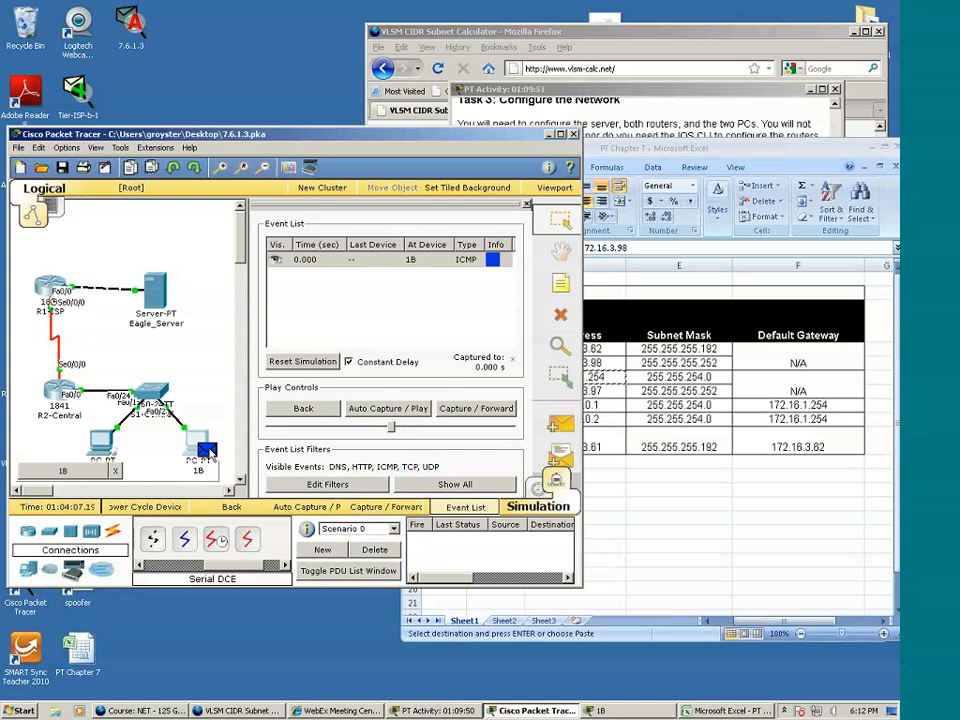
click(470, 413)
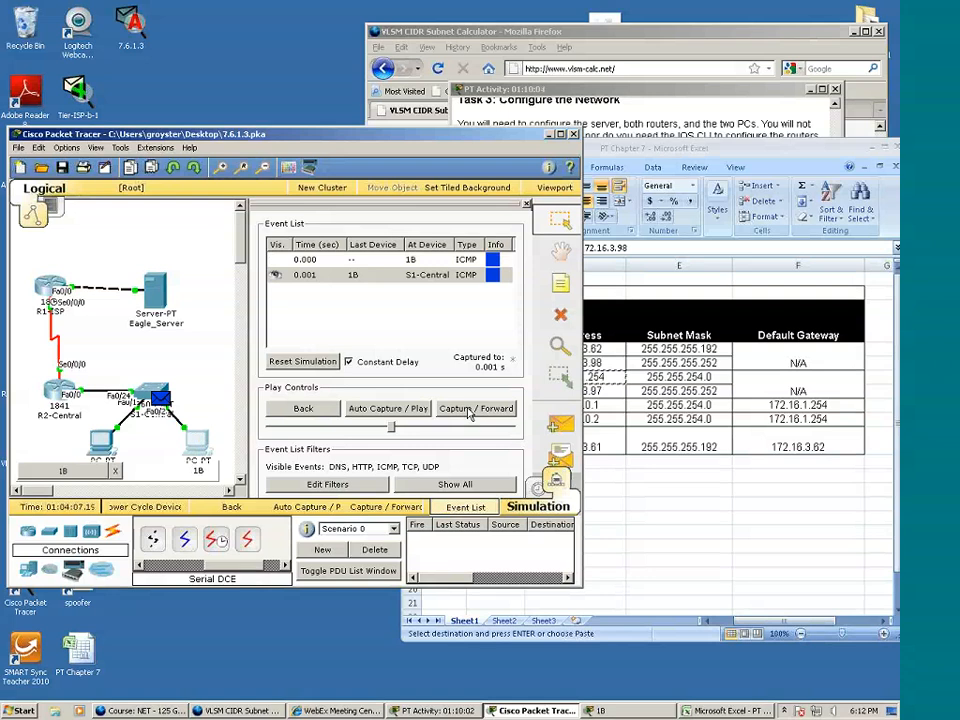
click(470, 412)
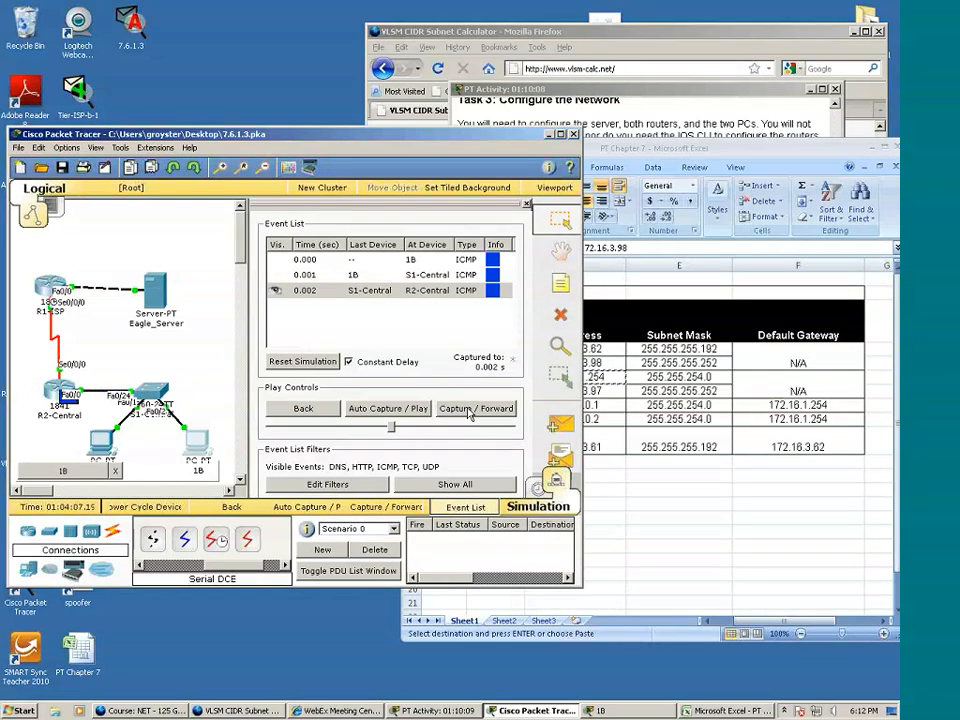
click(470, 412)
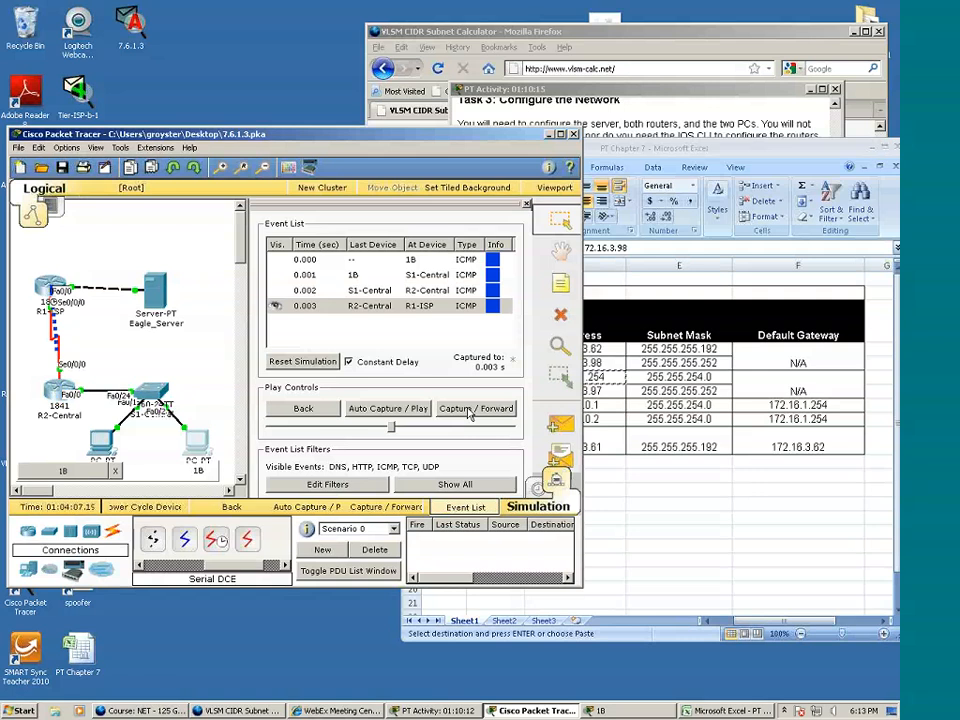
click(470, 412)
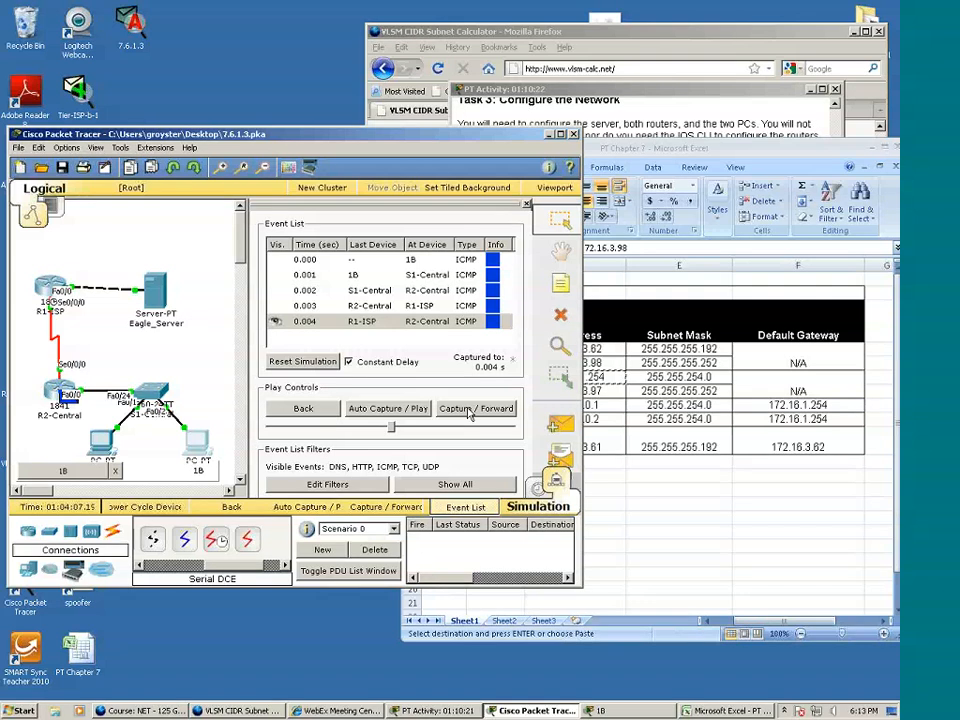
click(470, 410)
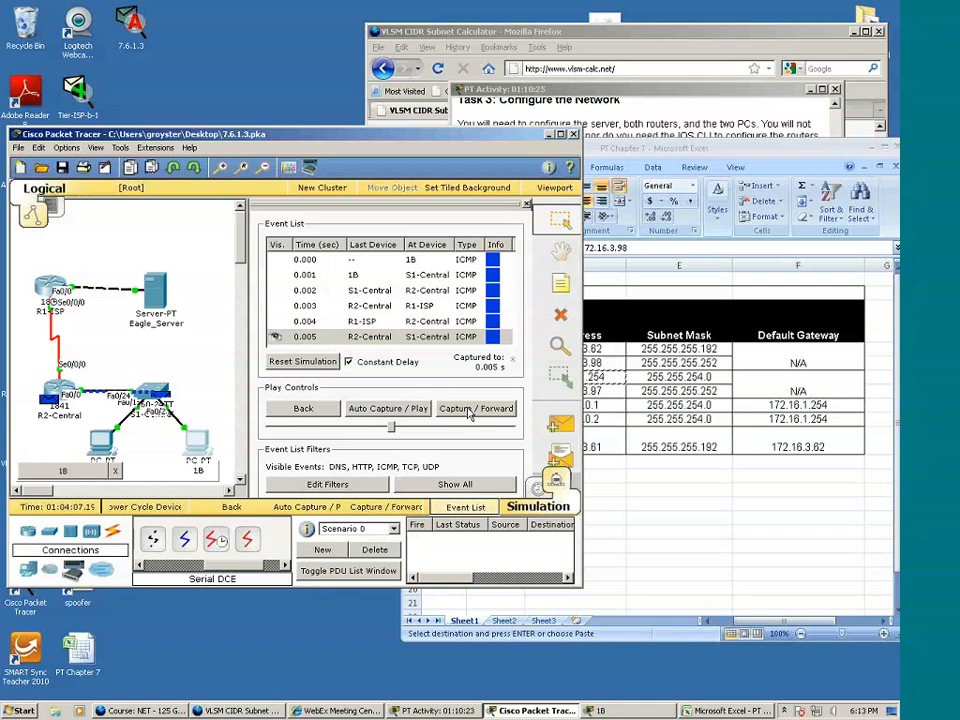
click(470, 412)
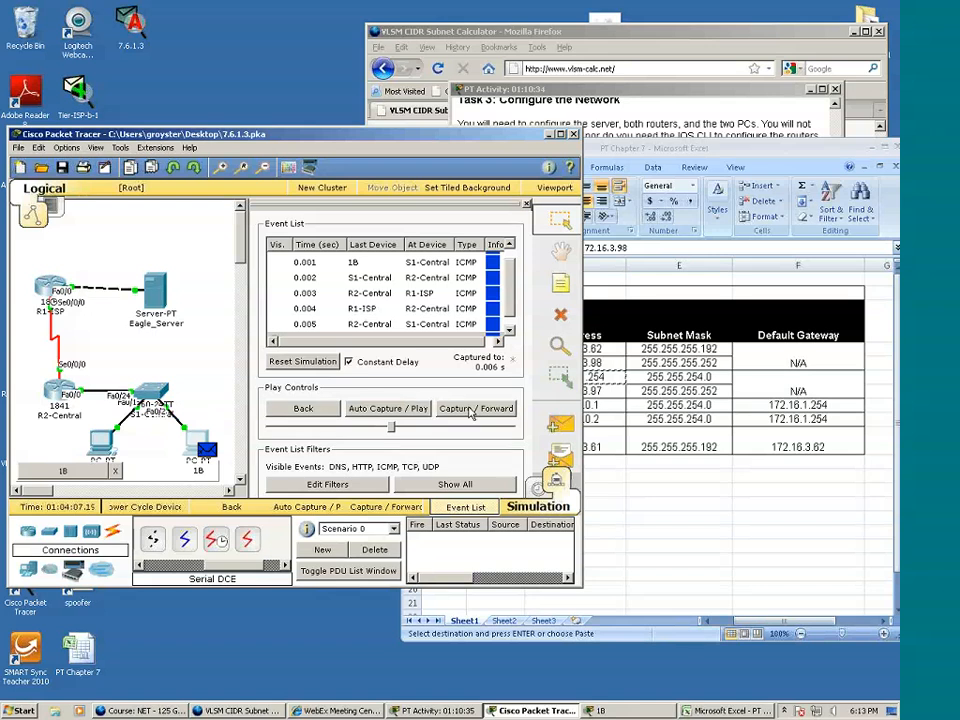
click(316, 366)
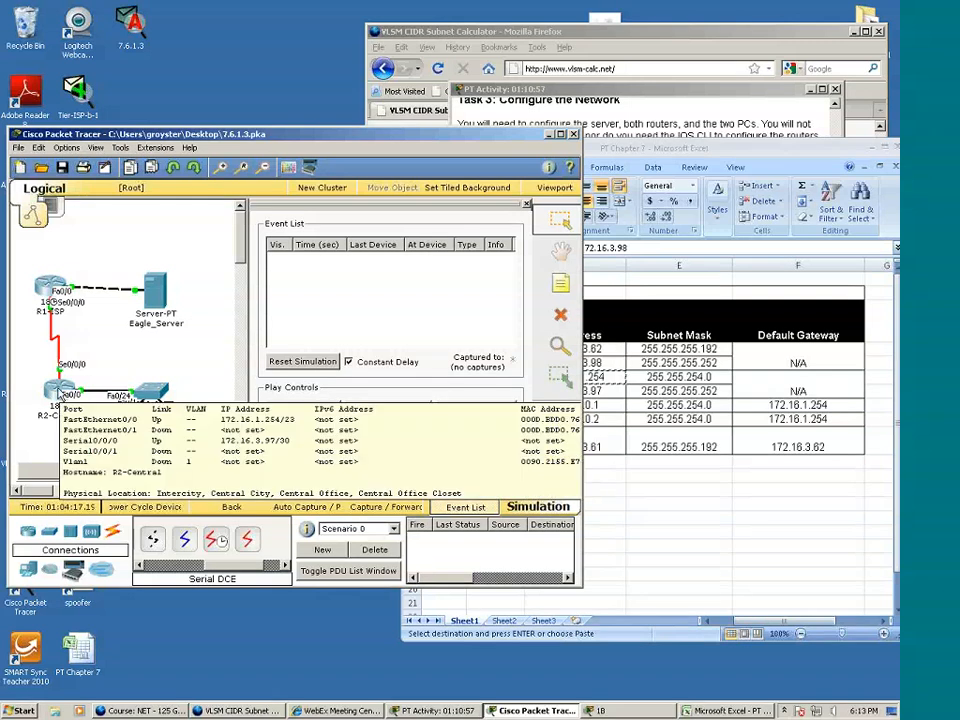
Leave configuration mode on R2-Central's command line with end and save its configuration with wr mem
click(60, 393)
click(176, 88)
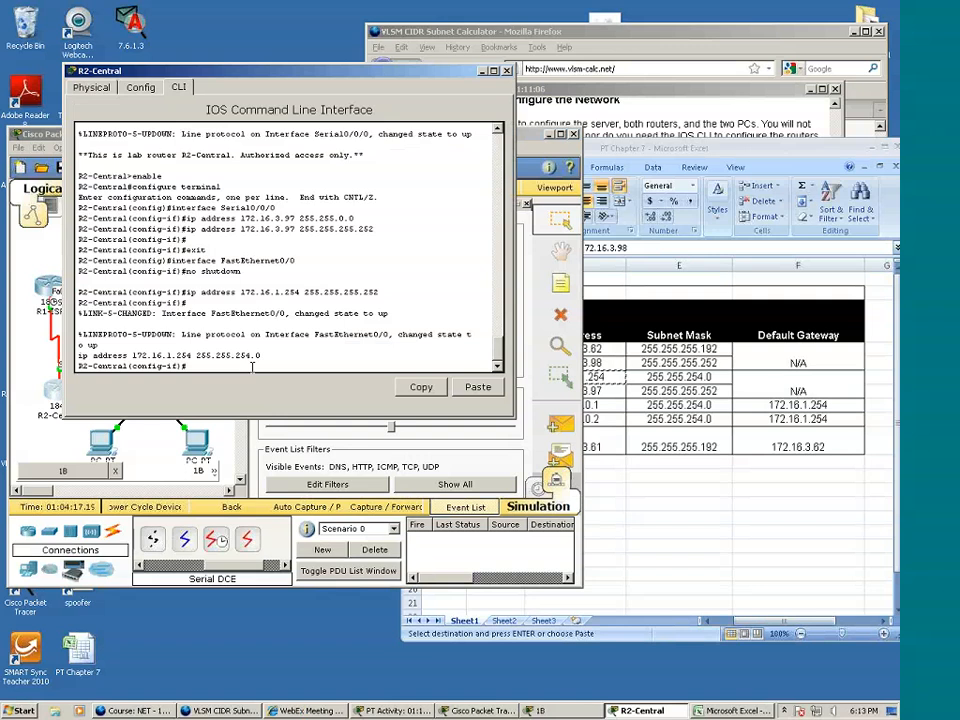
text(en)
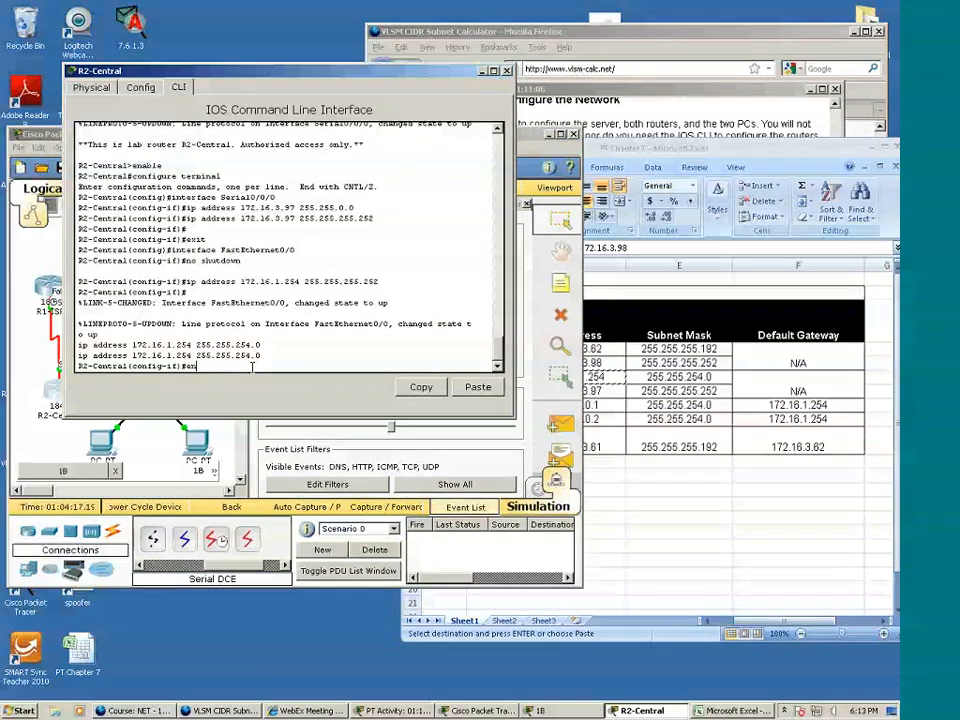
text(d)
key(Return)
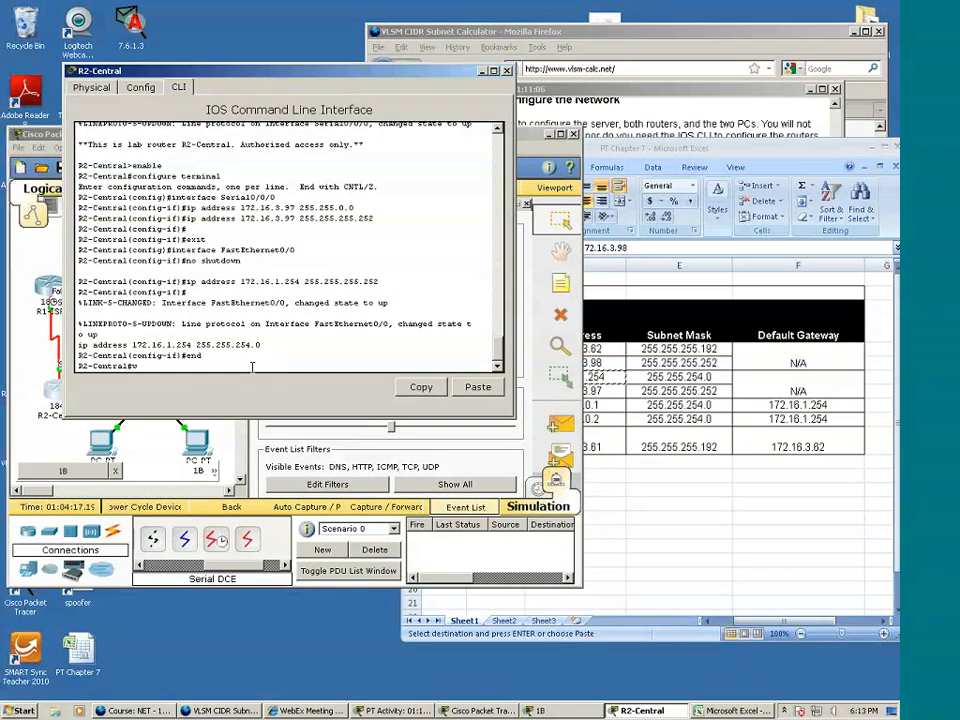
text(wr mem)
key(Return)
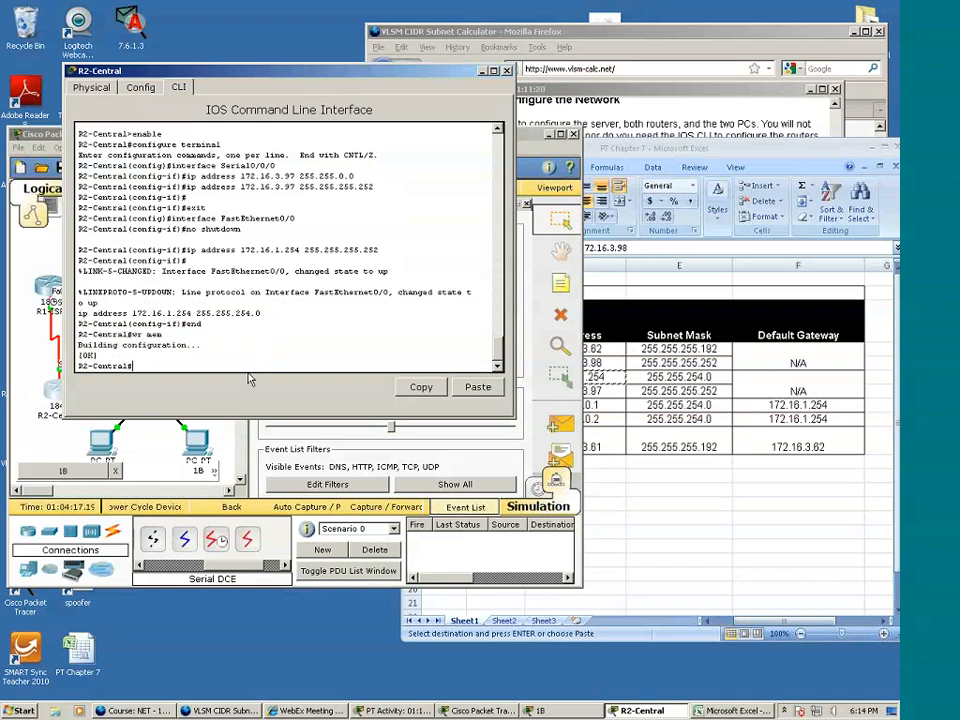
Save R1-ISP's configuration with wr mem on its command line and save the activity file
click(30, 357)
click(40, 288)
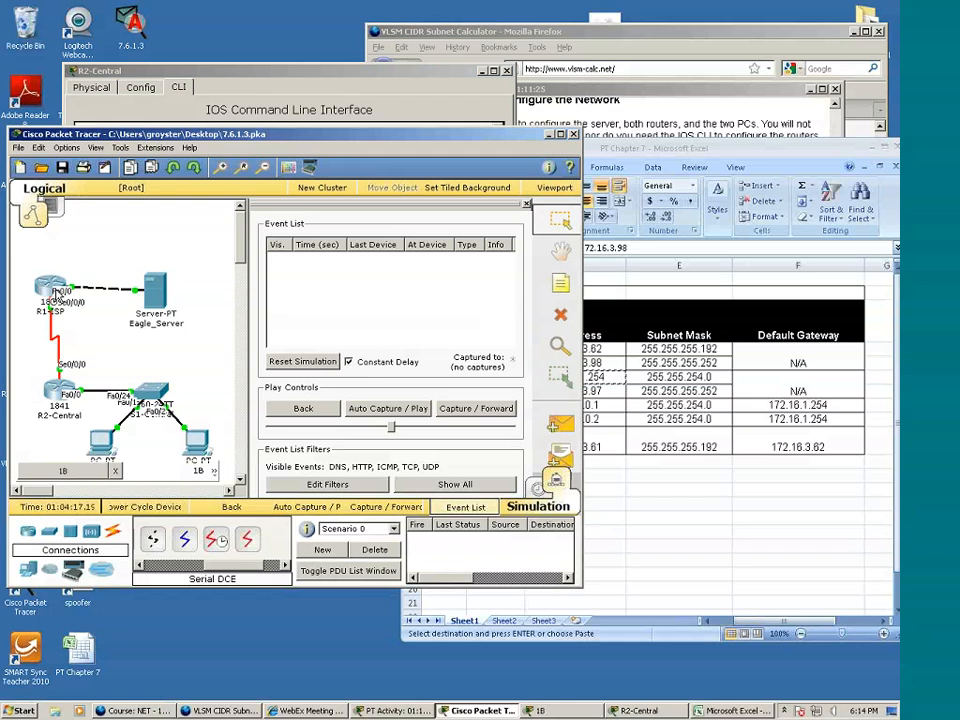
click(52, 290)
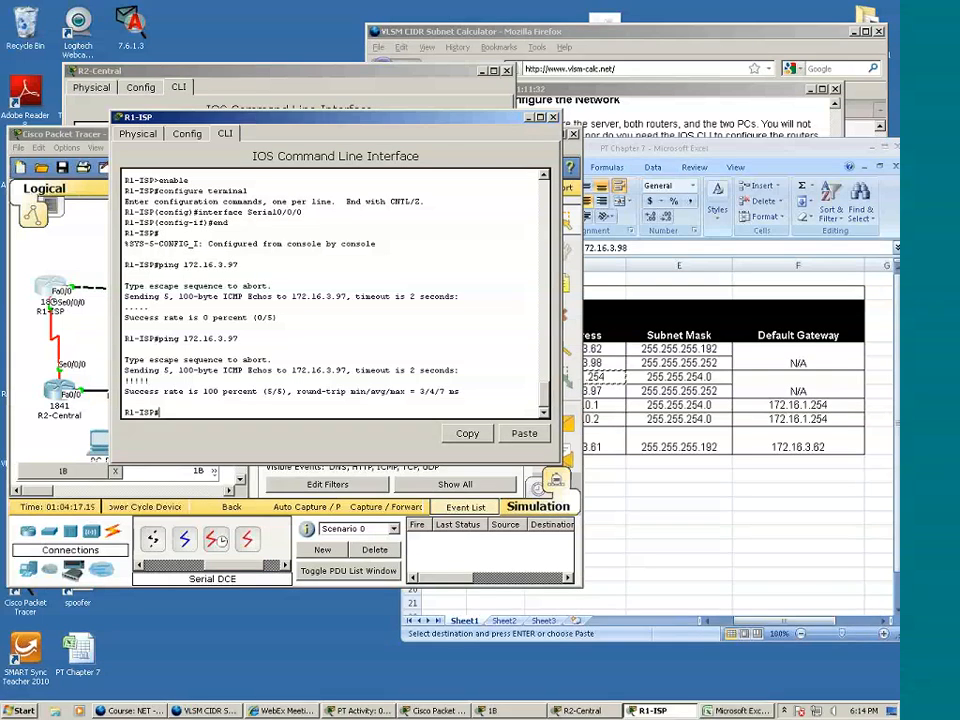
text(wr mem)
key(Return)
click(62, 167)
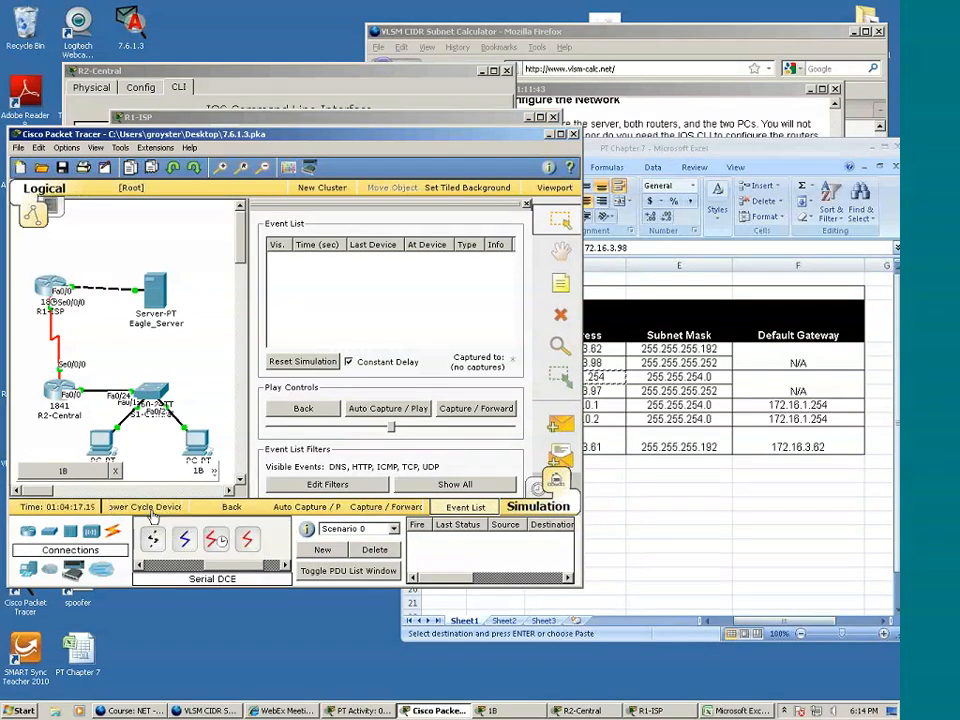
Power cycle all devices, and look at Eagle_Server's desktop utilities before closing its window
click(151, 510)
click(265, 383)
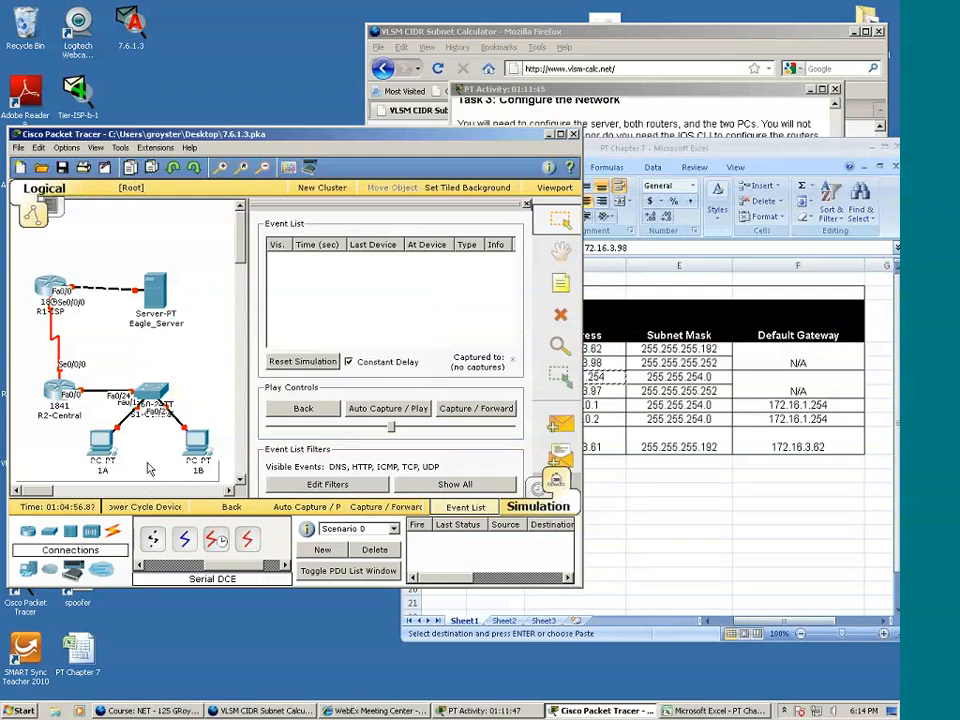
mouse_move(158, 300)
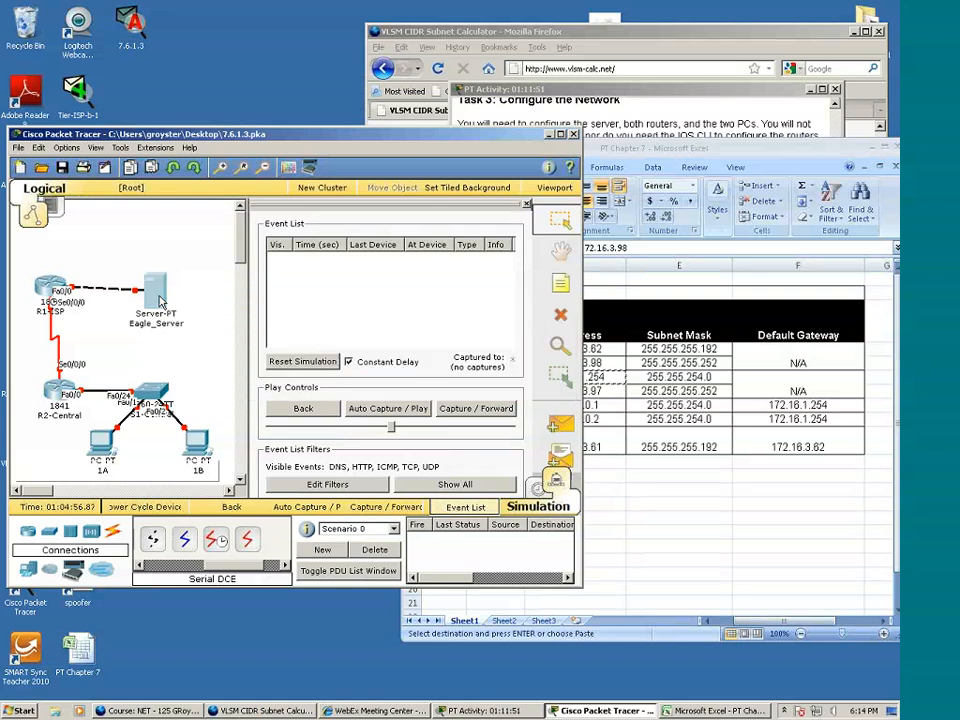
click(158, 300)
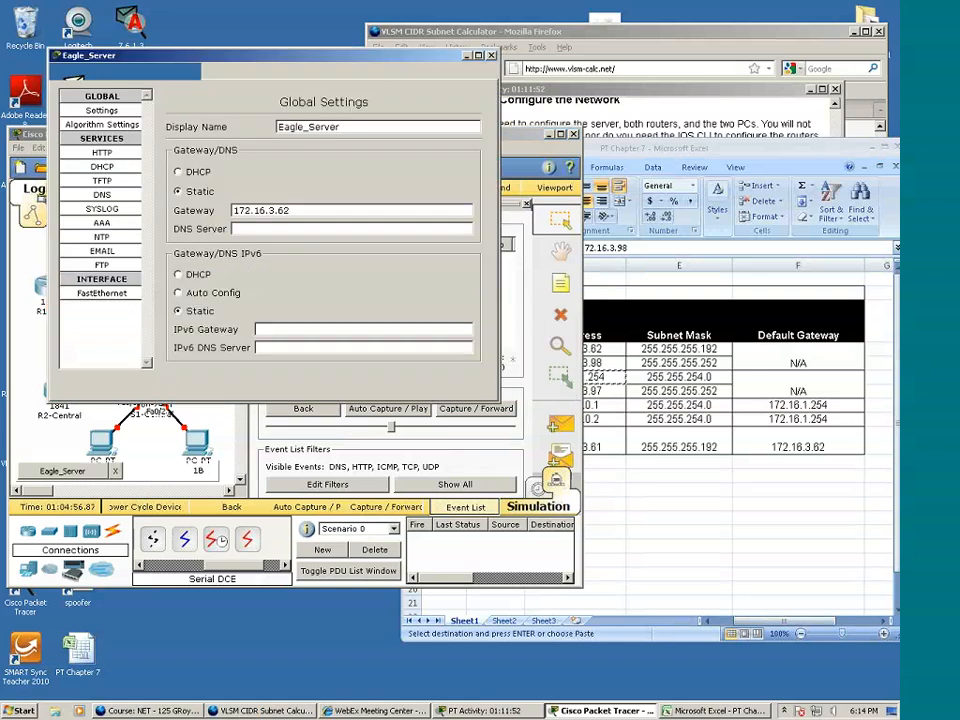
click(172, 73)
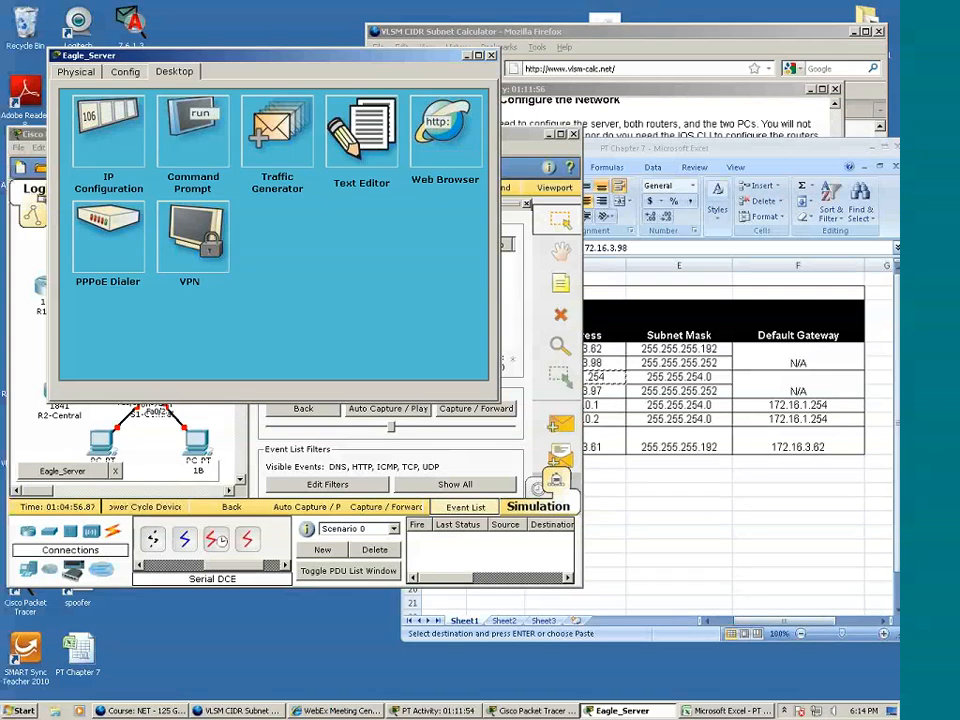
click(491, 57)
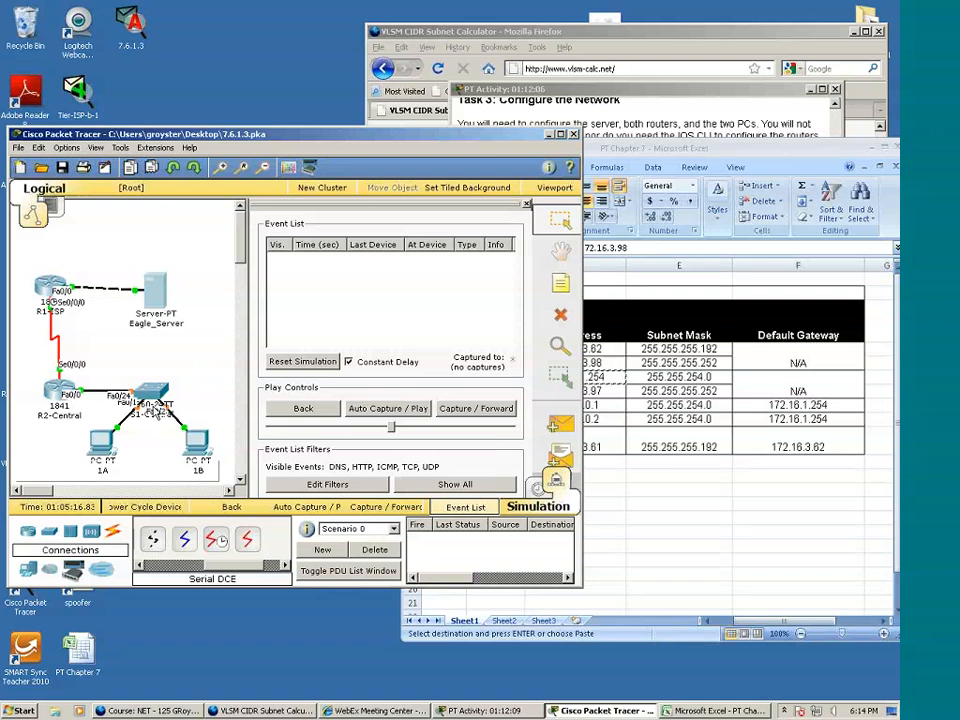
Return the network to Realtime mode and inspect the ARP table of PC 1B, closing it after reading
click(538, 488)
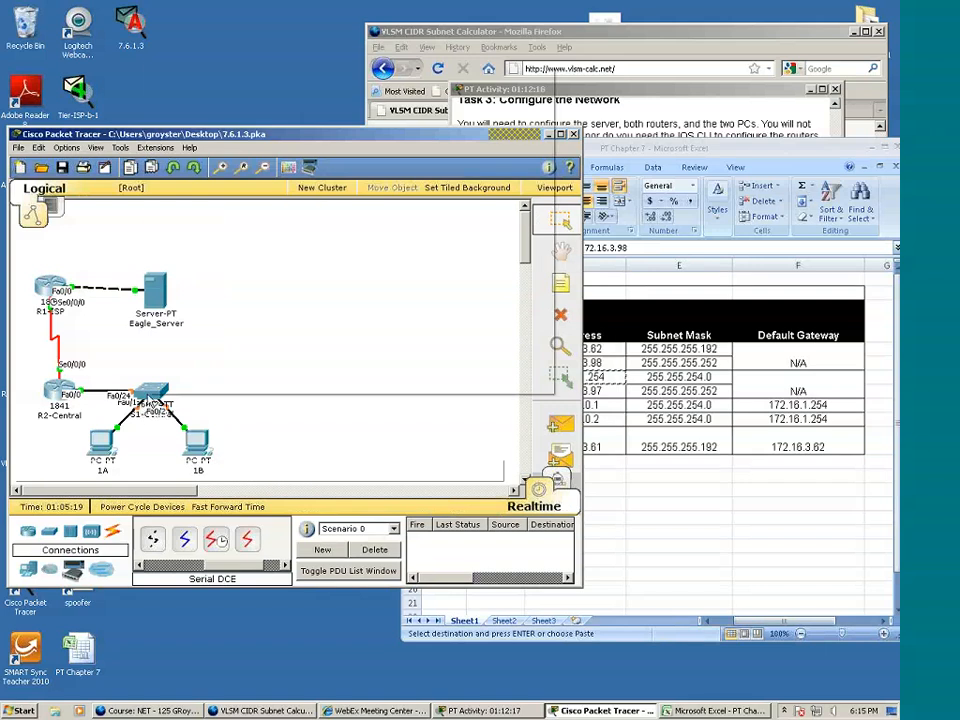
mouse_move(170, 402)
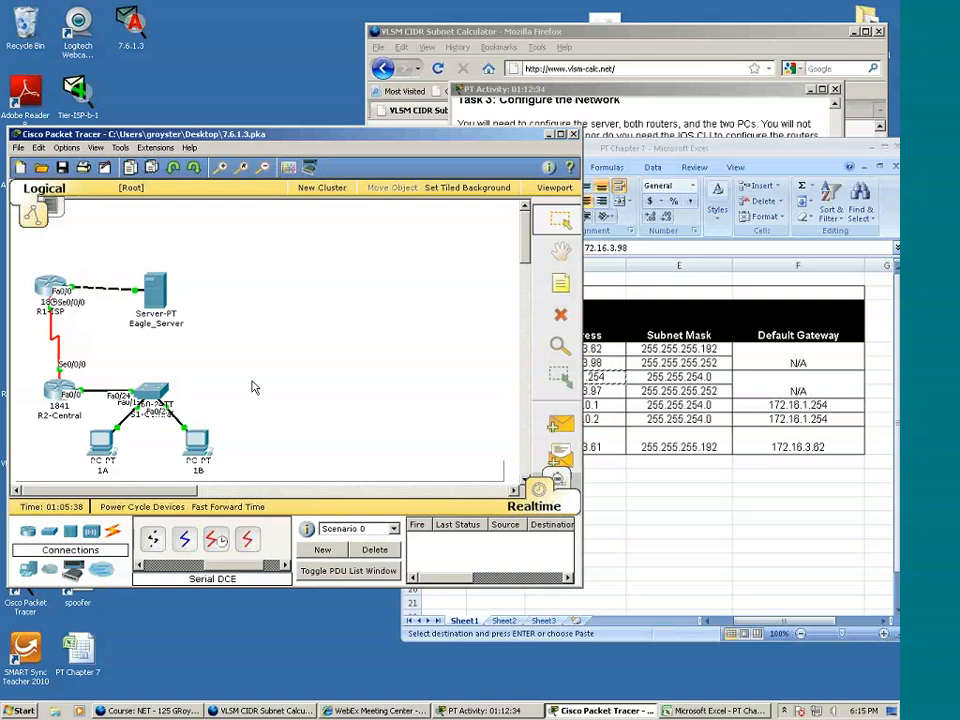
click(557, 345)
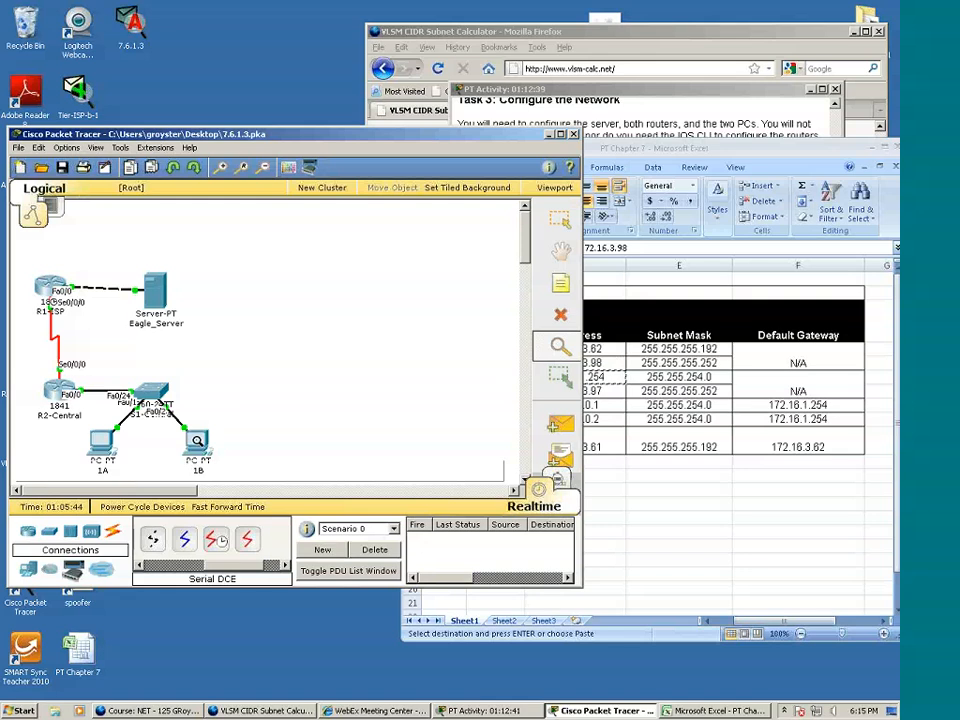
click(197, 440)
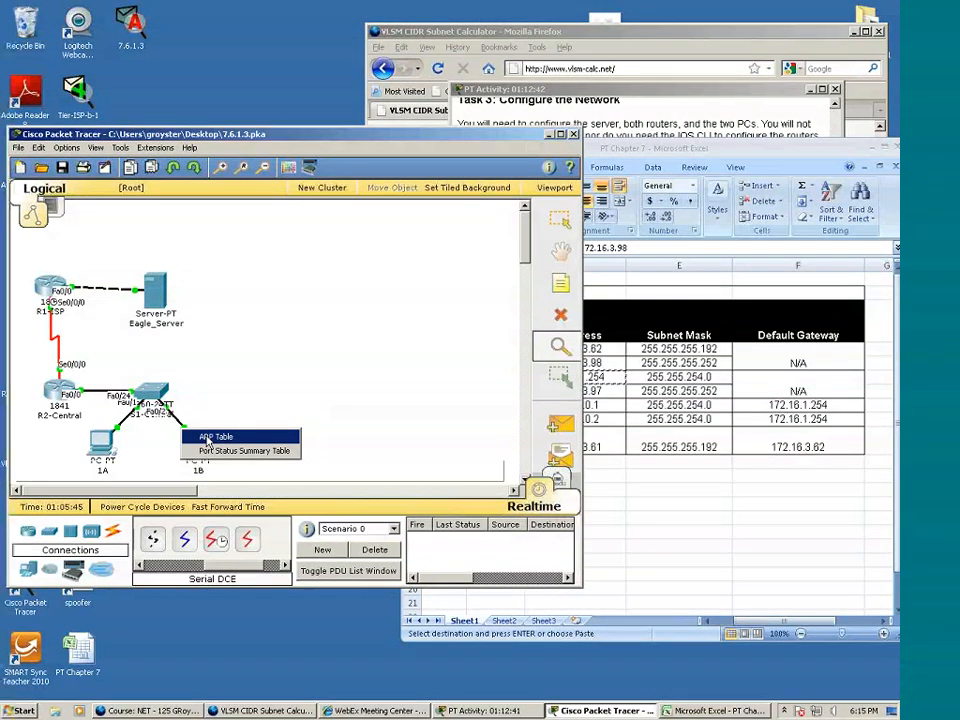
click(207, 438)
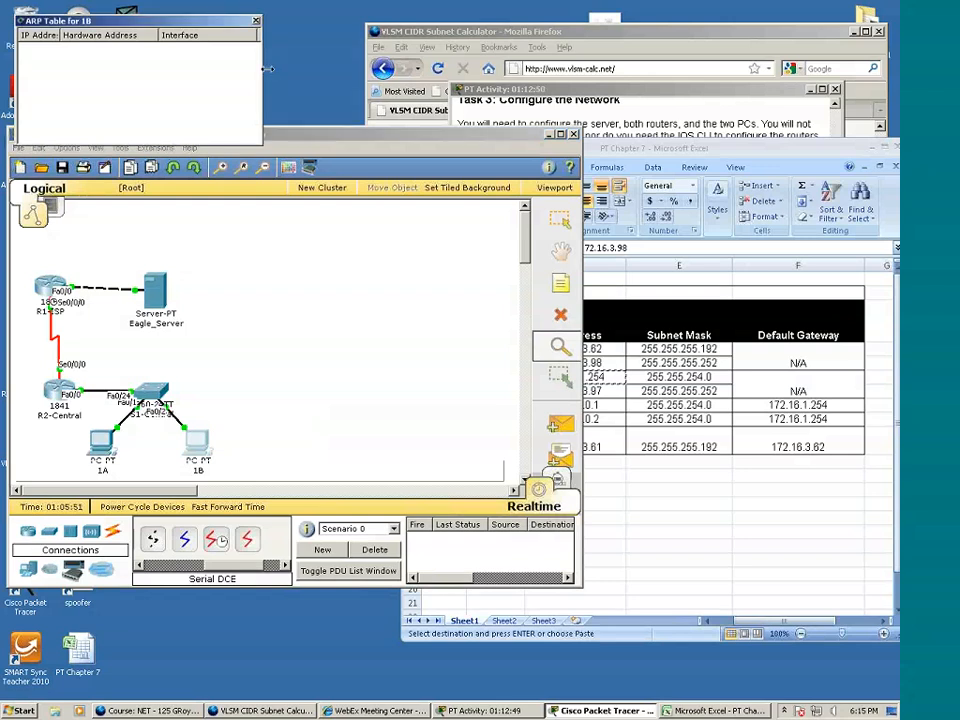
drag(263, 75, 298, 72)
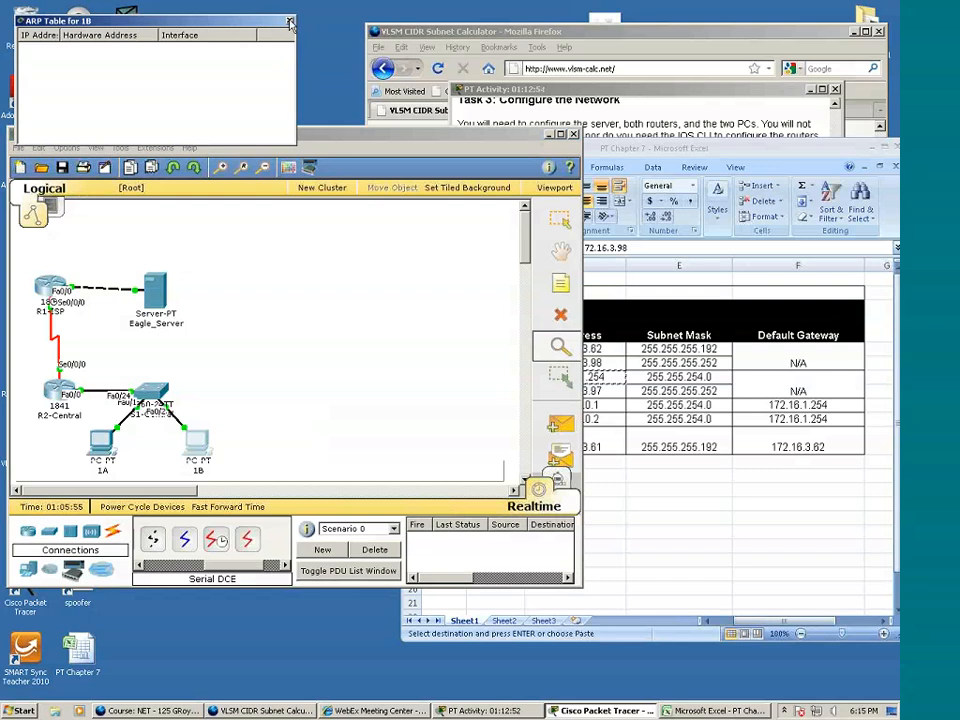
click(289, 22)
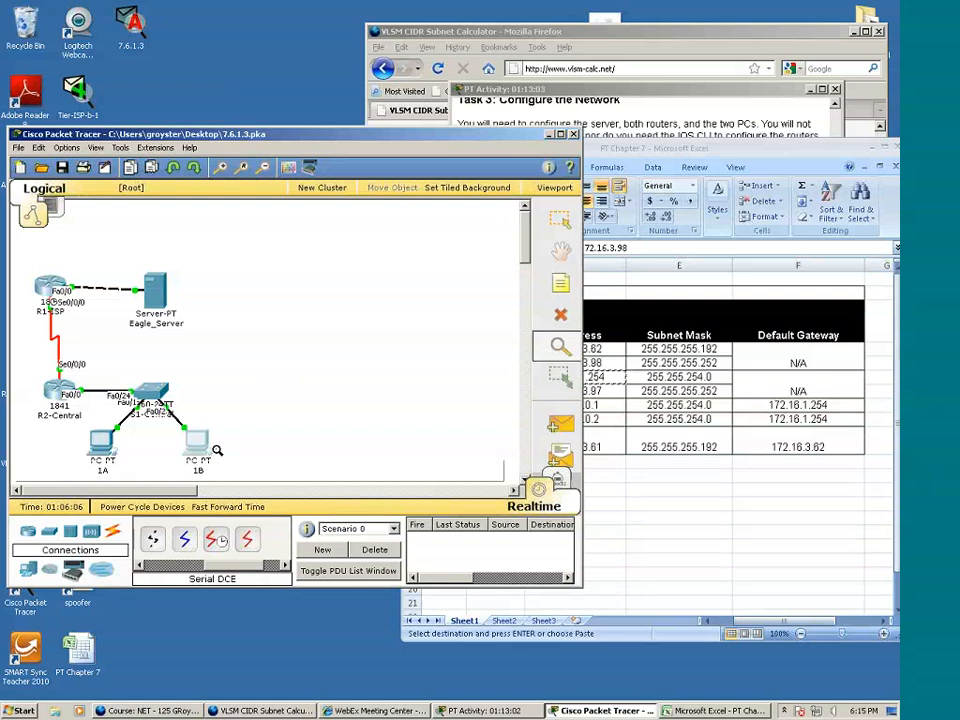
Inspect the ARP table of R2-Central, compare it with the address table in the spreadsheet, and close it
click(61, 391)
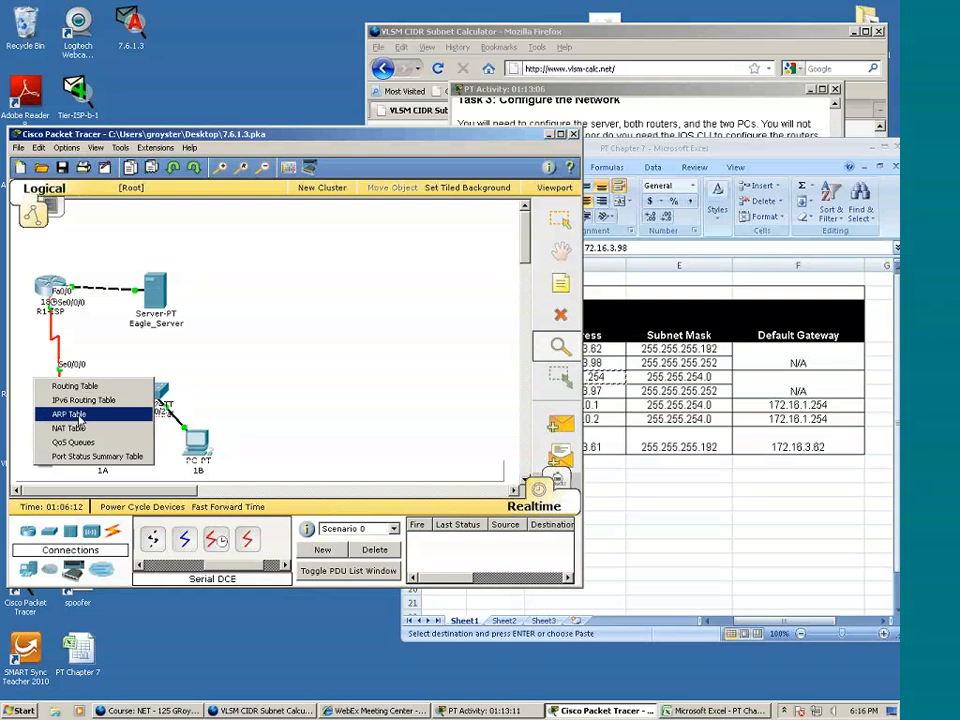
click(68, 413)
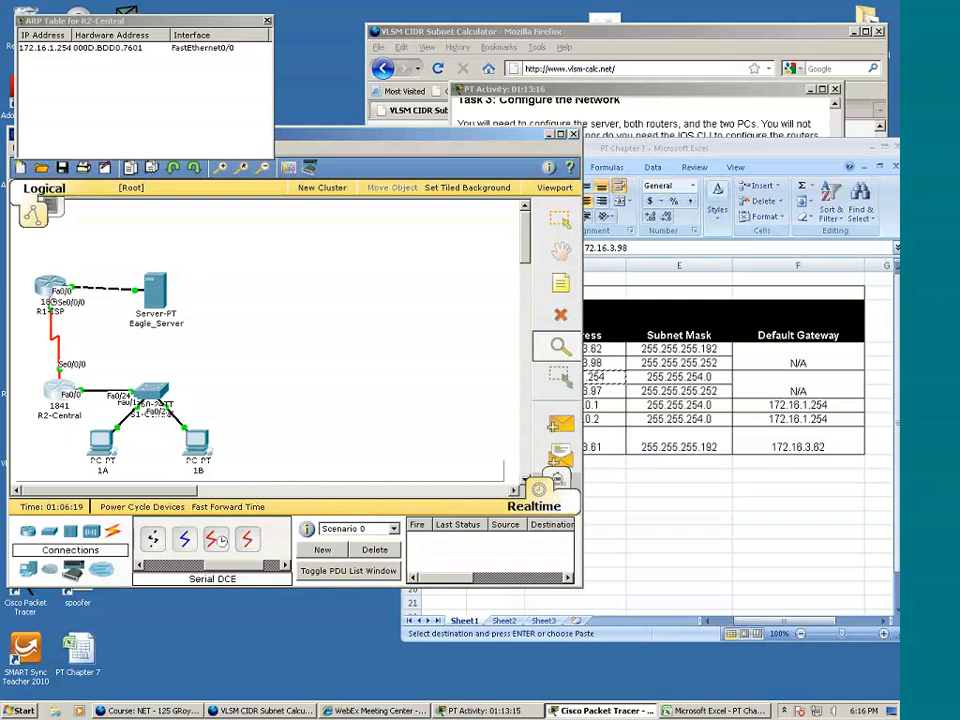
click(71, 37)
drag(71, 37, 87, 37)
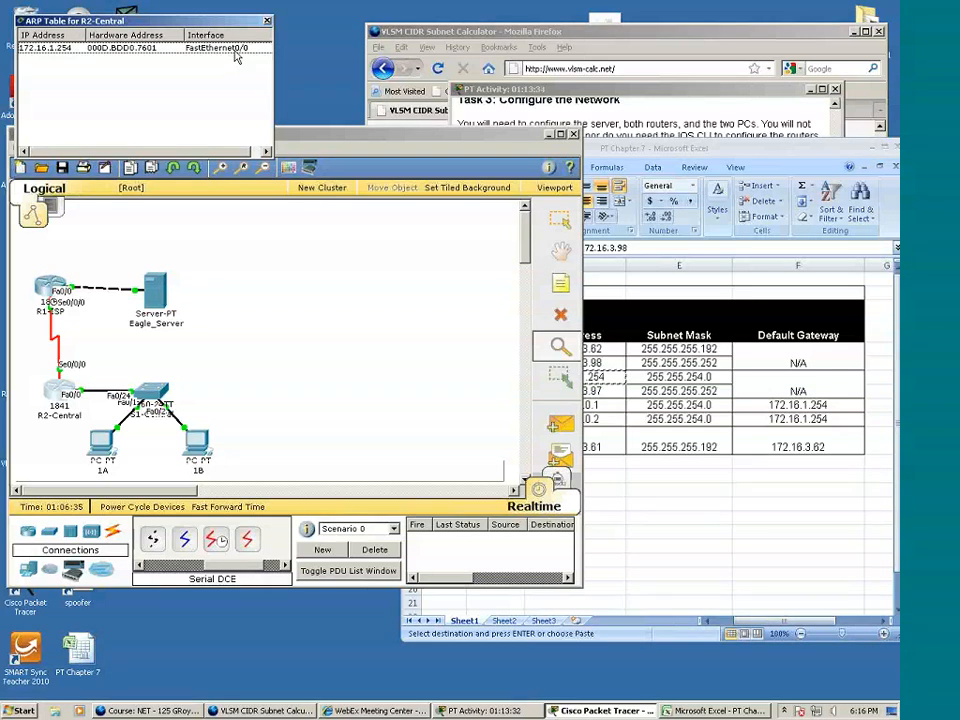
click(706, 517)
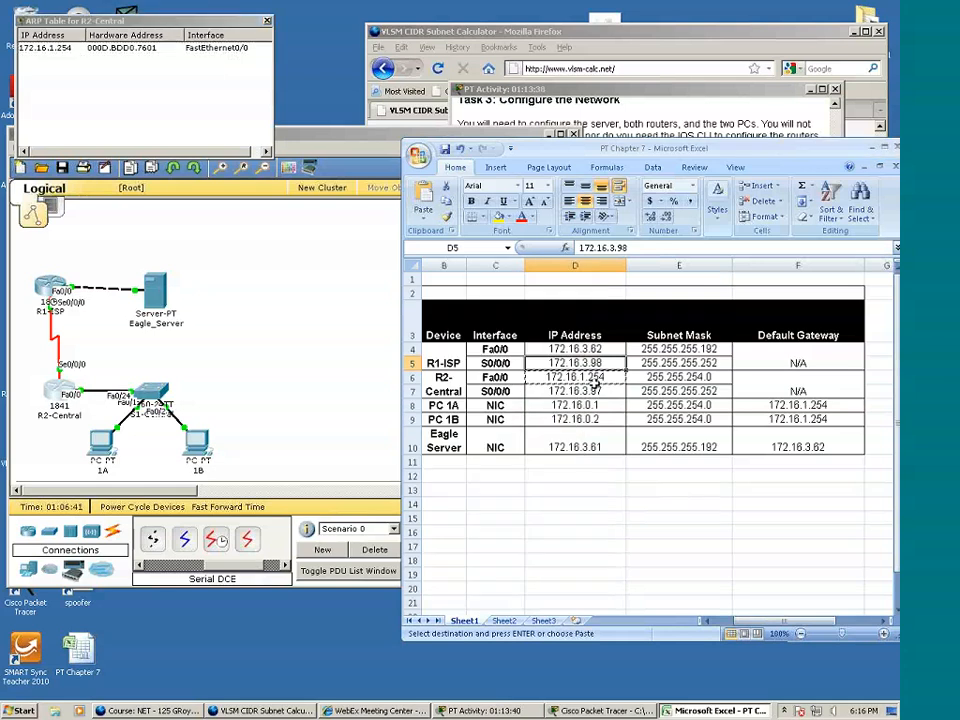
click(268, 22)
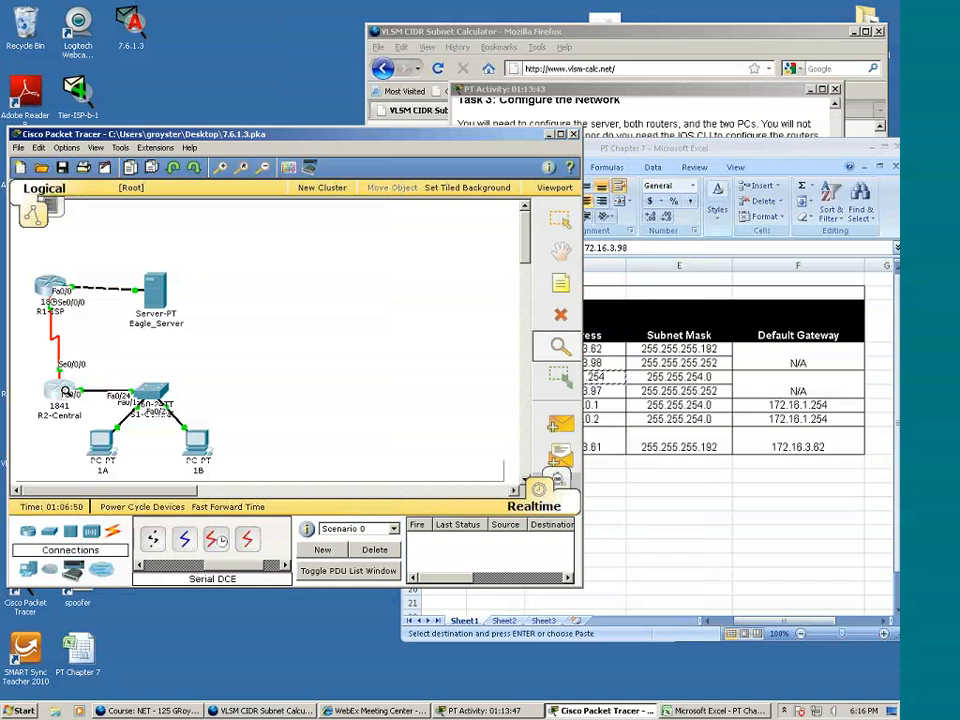
Inspect R2-Central's routing table and close it
click(49, 388)
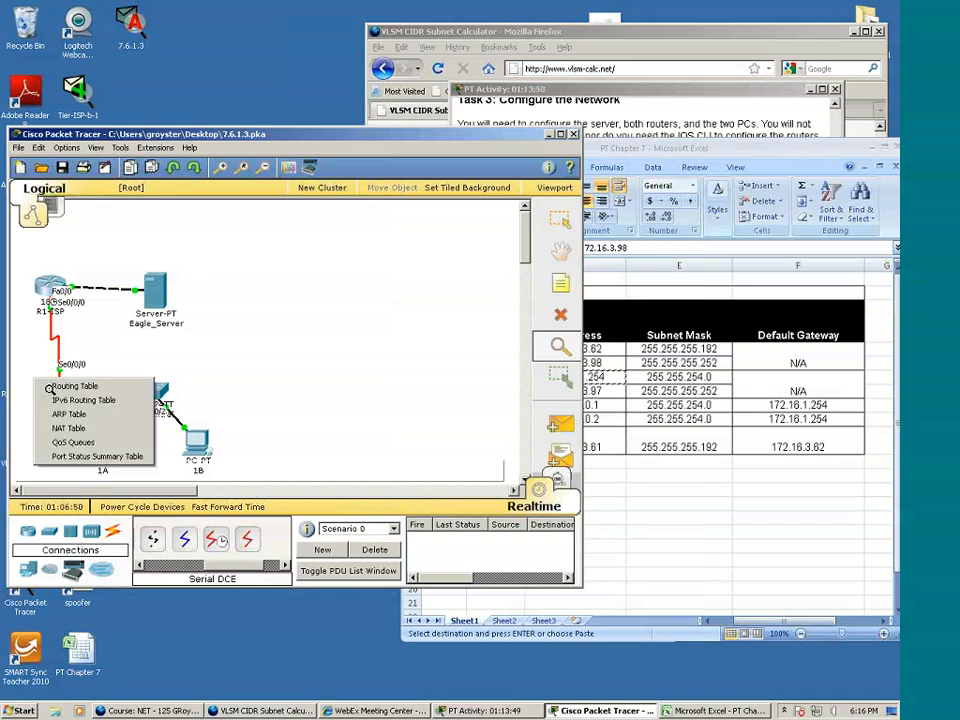
click(52, 387)
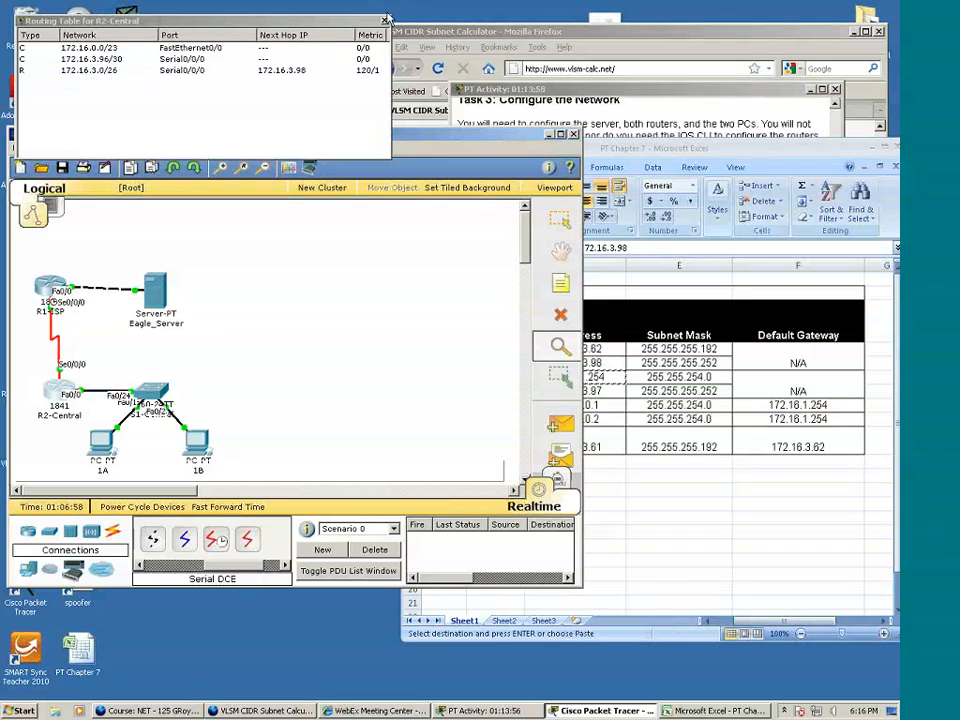
click(385, 20)
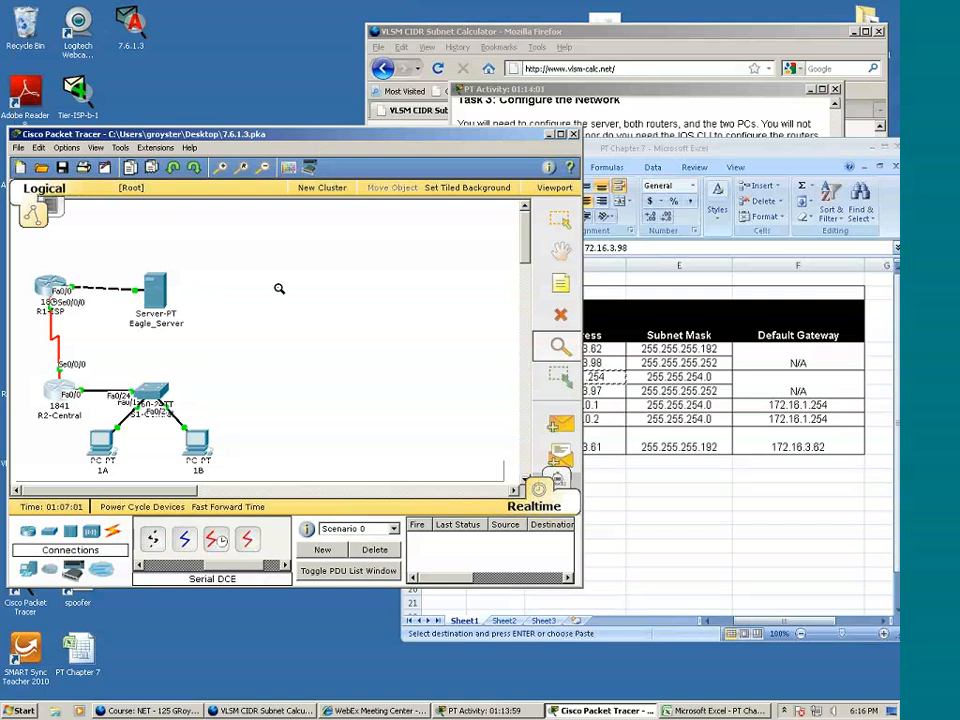
Switch to Simulation mode and ping 172.16.3.98 from PC 1B's command prompt, leaving its window minimized
click(561, 221)
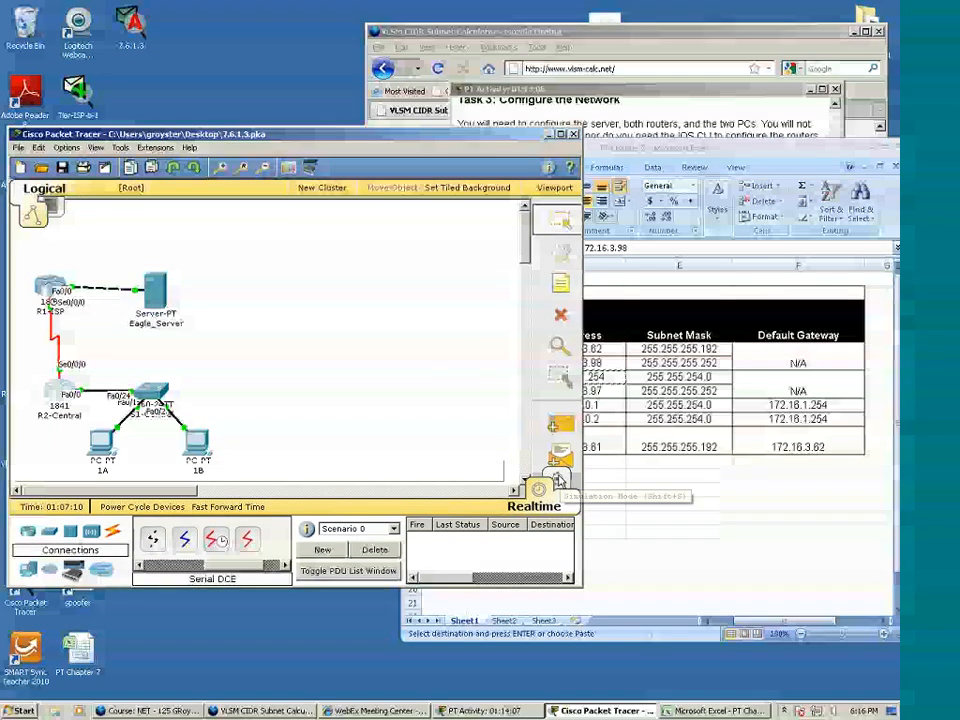
click(556, 481)
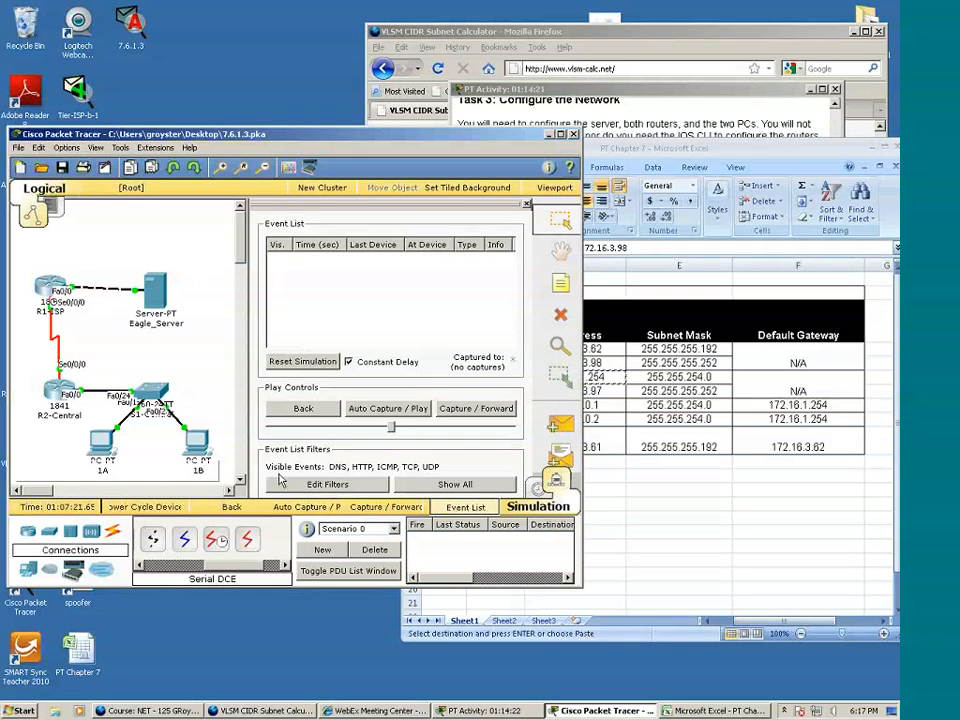
click(199, 449)
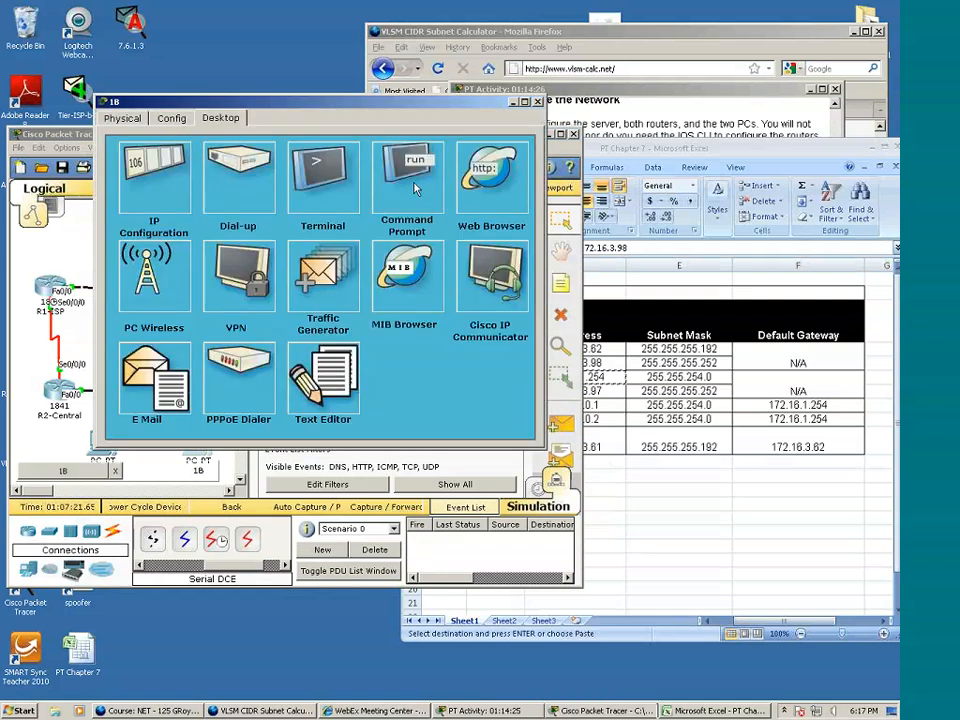
click(415, 188)
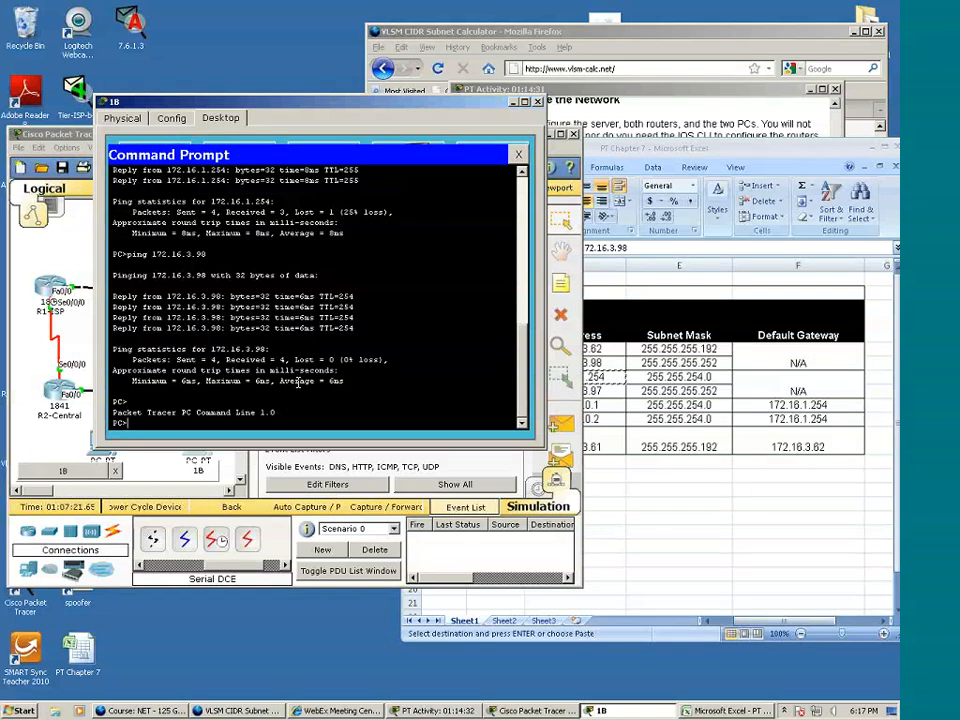
text(ping)
key(BackSpace)
key(BackSpace)
key(BackSpace)
key(BackSpace)
text(ing)
text(17)
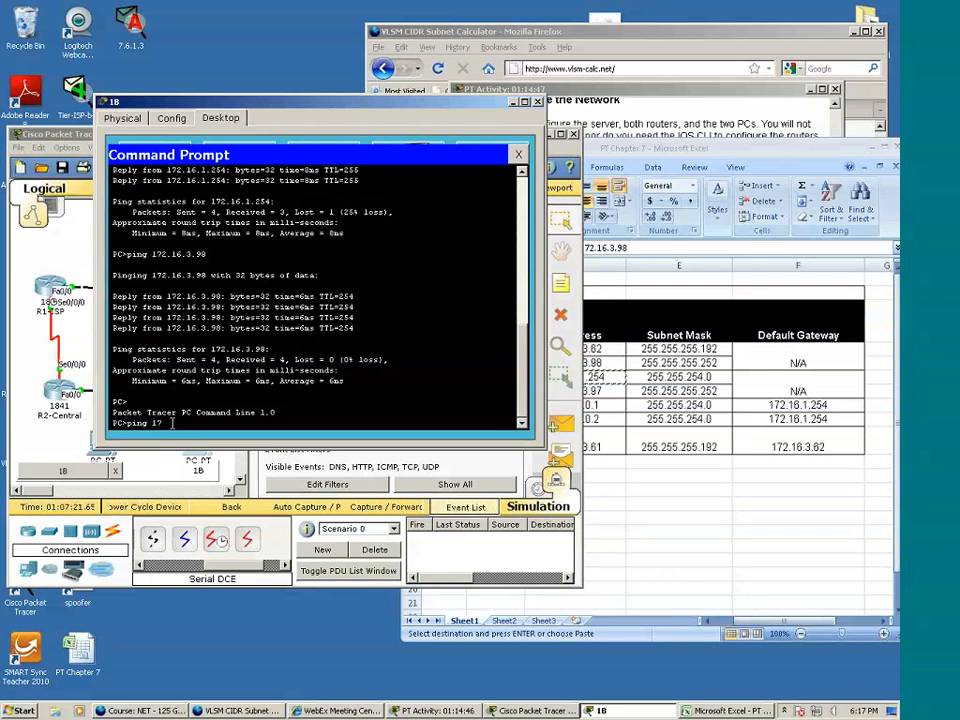
text(2.16.3.98)
key(Return)
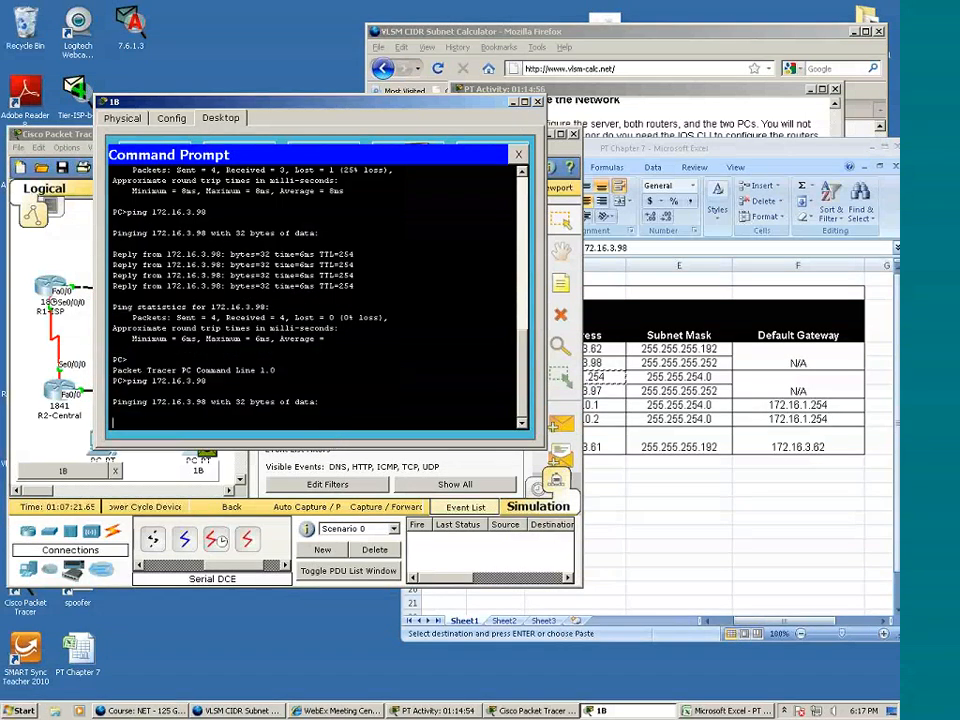
click(511, 103)
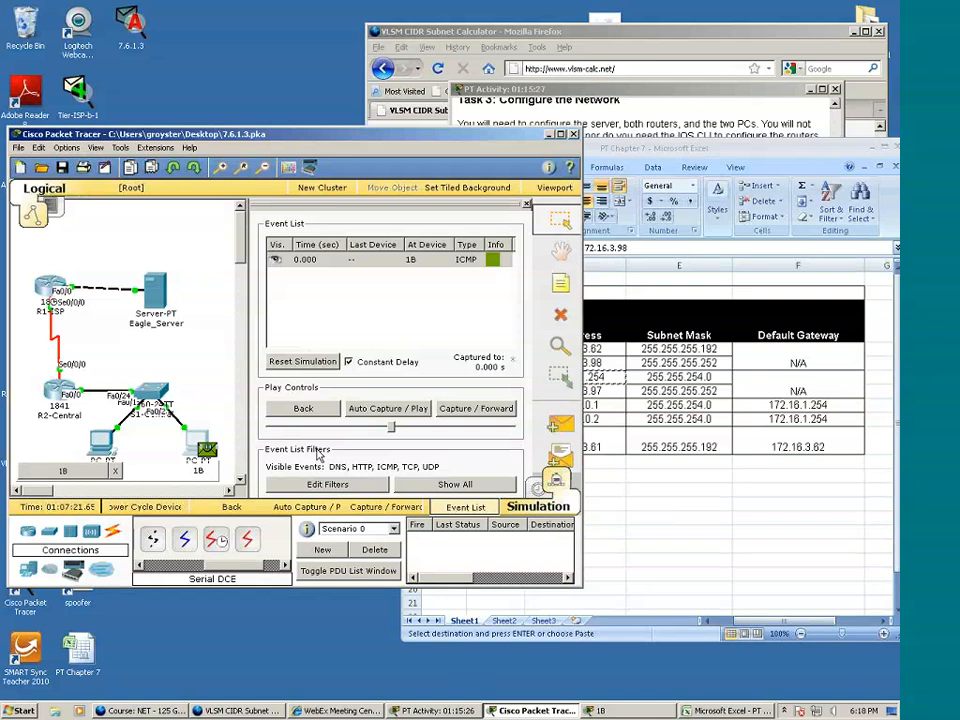
Reset the simulation and power cycle all devices in Realtime mode
click(302, 361)
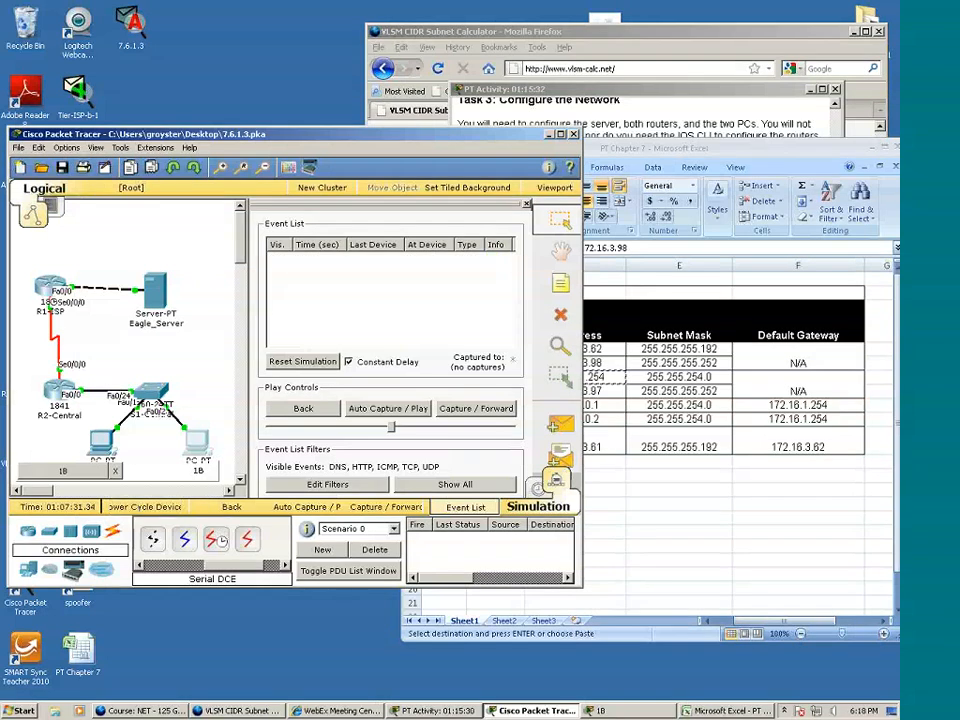
click(538, 489)
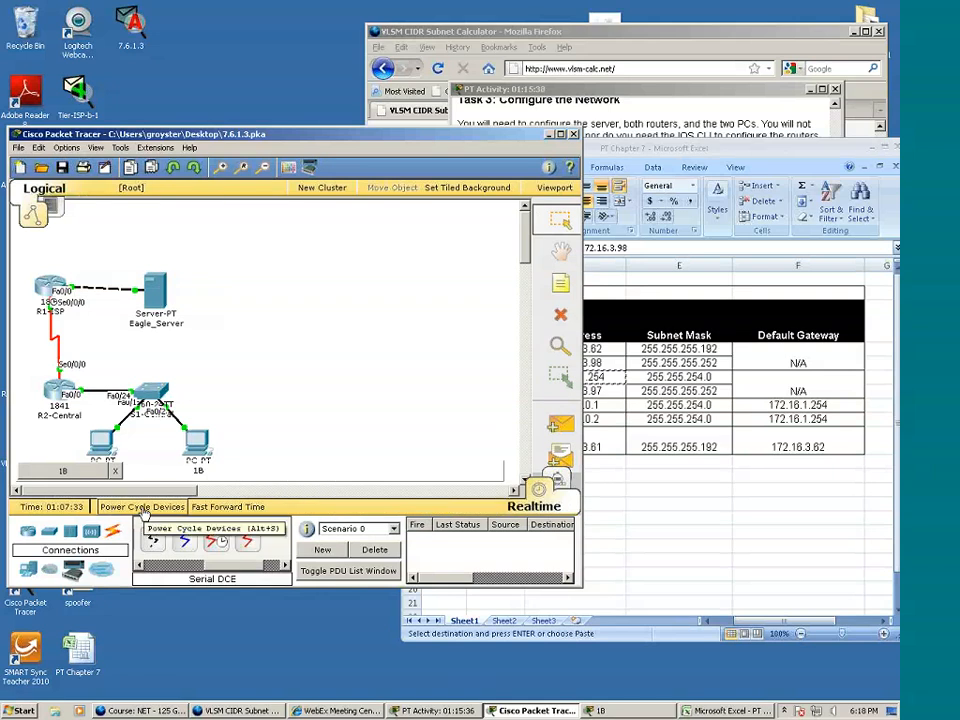
click(144, 510)
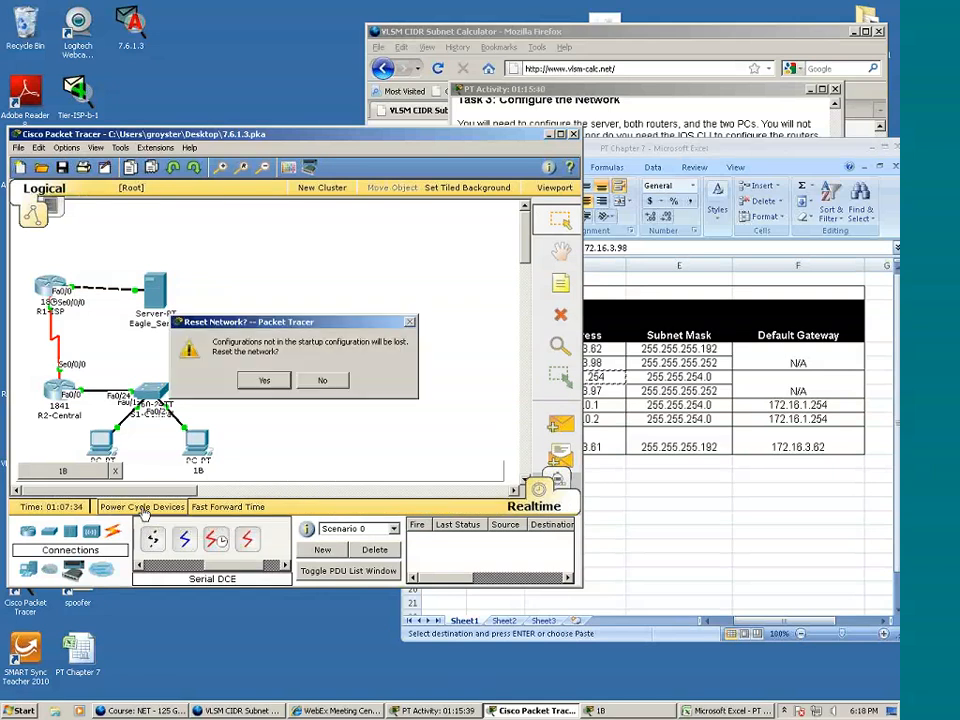
click(255, 385)
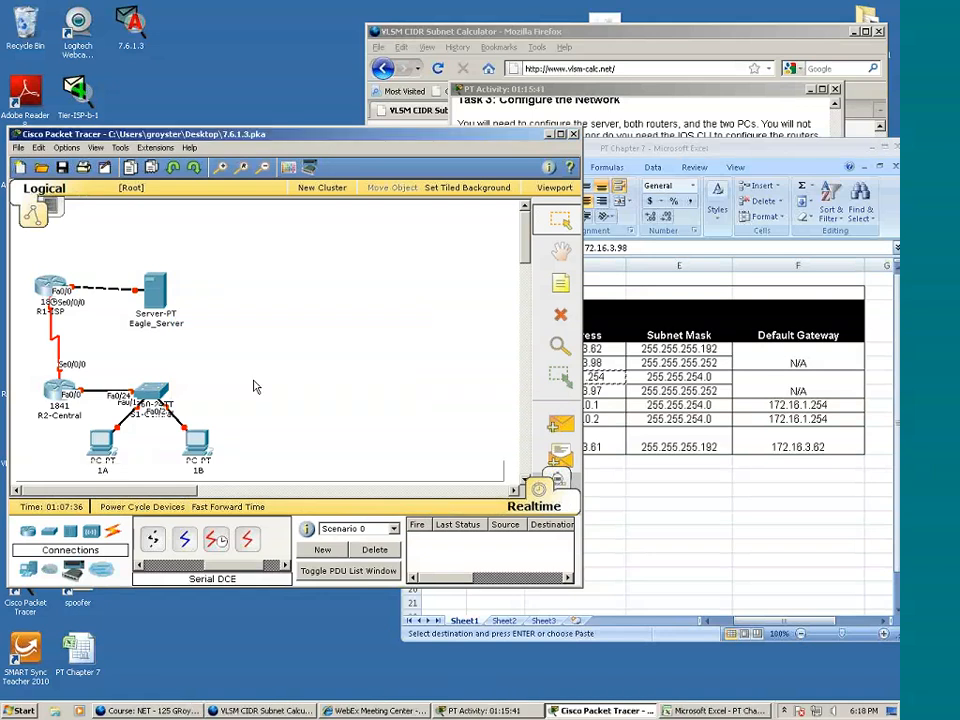
click(786, 625)
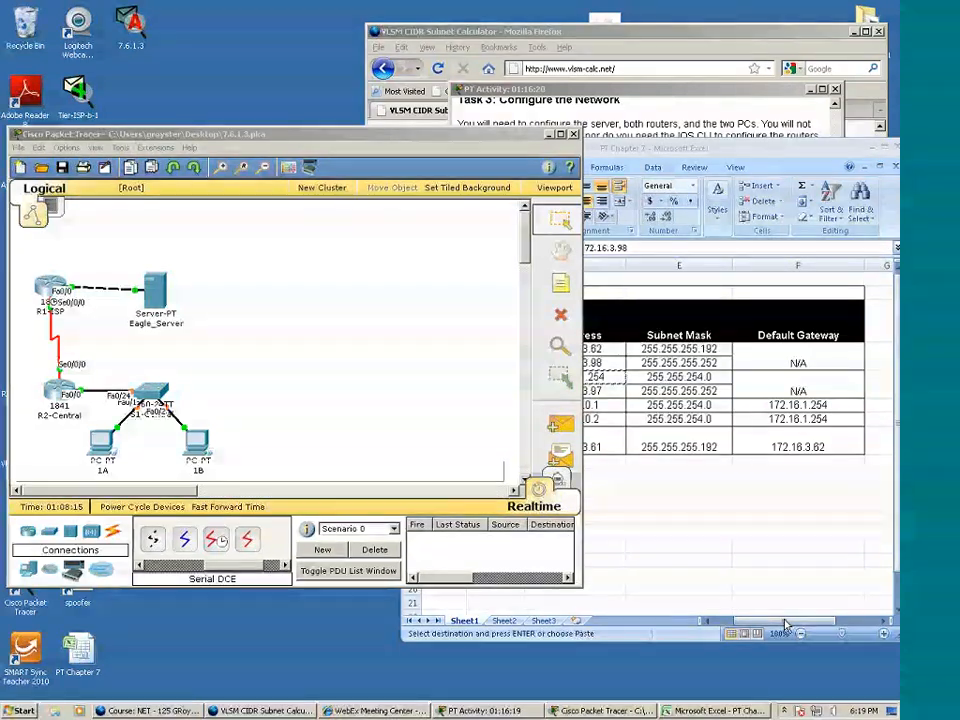
Switch to Simulation mode and add ARP to the visible event filters
click(558, 482)
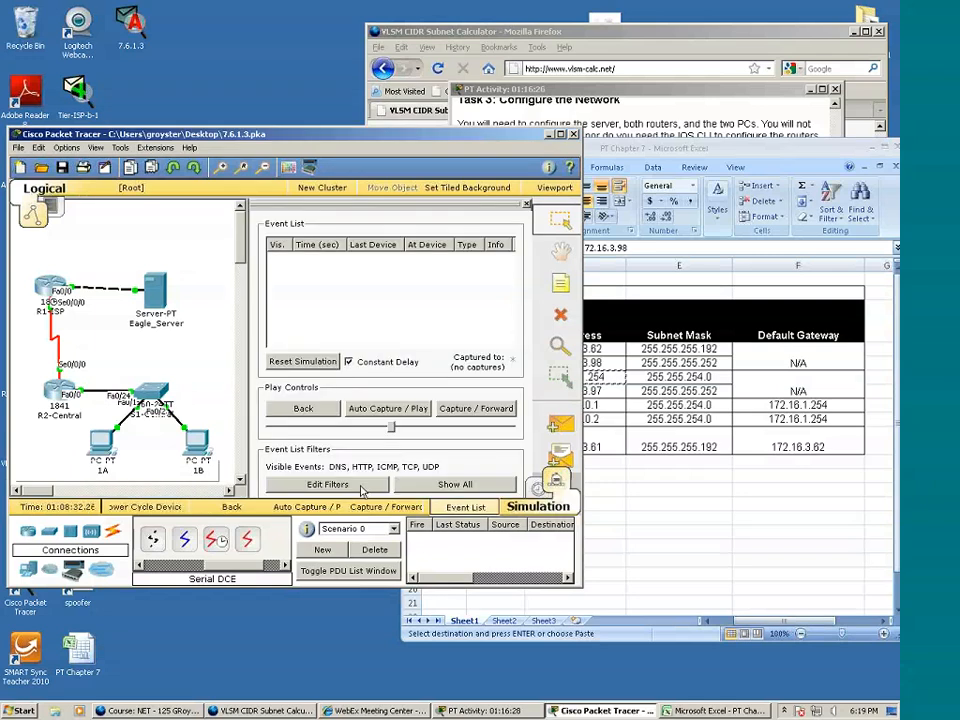
click(363, 488)
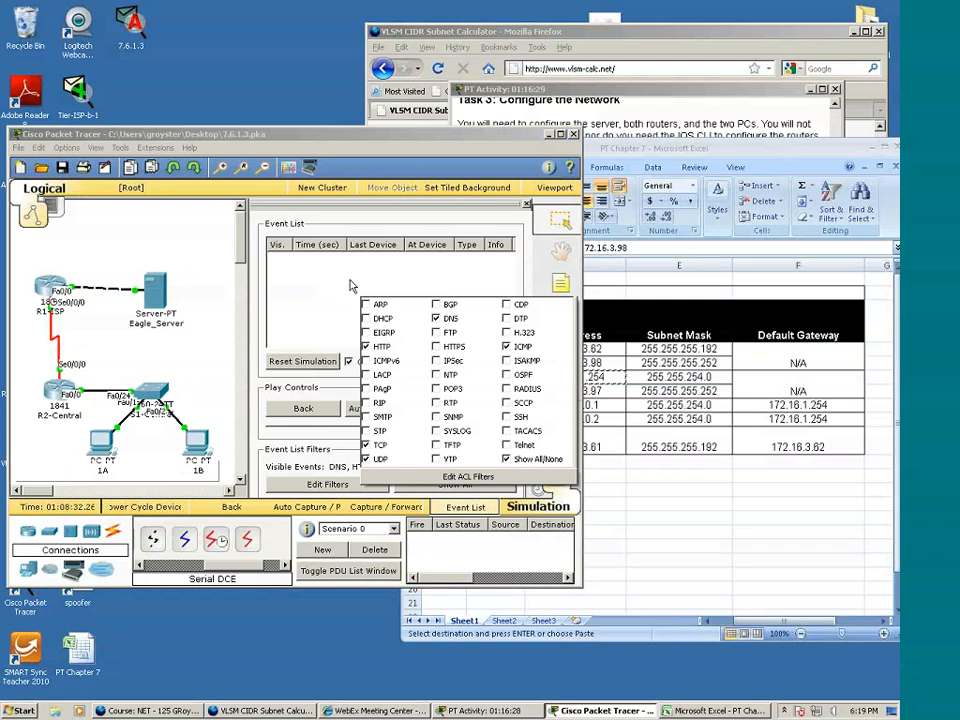
click(366, 304)
click(260, 468)
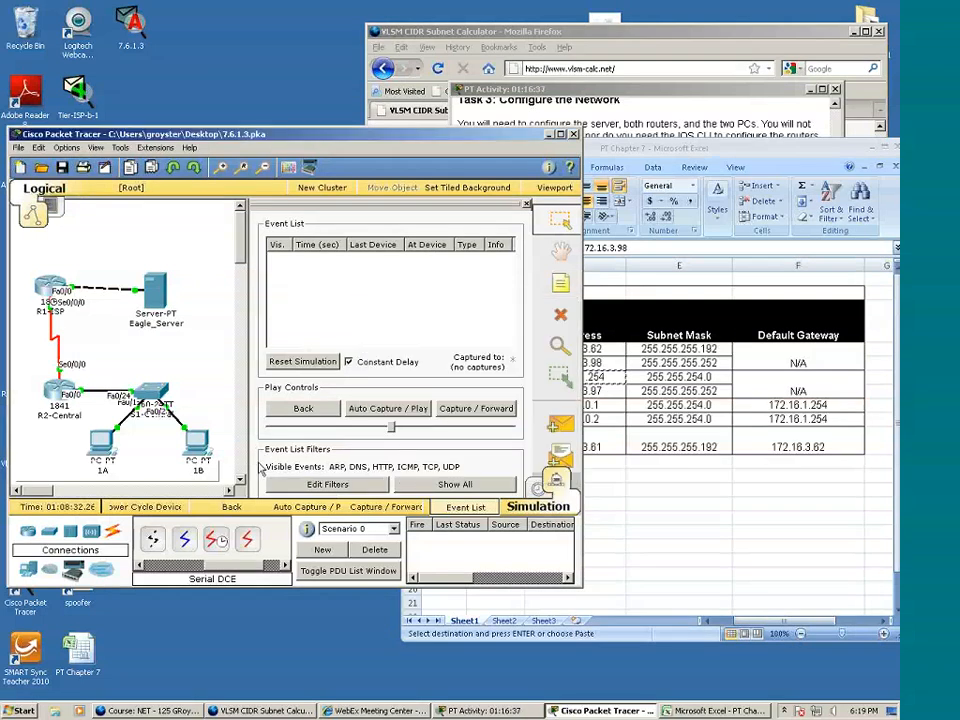
Inspect the ARP table of PC 1B and close it
click(560, 346)
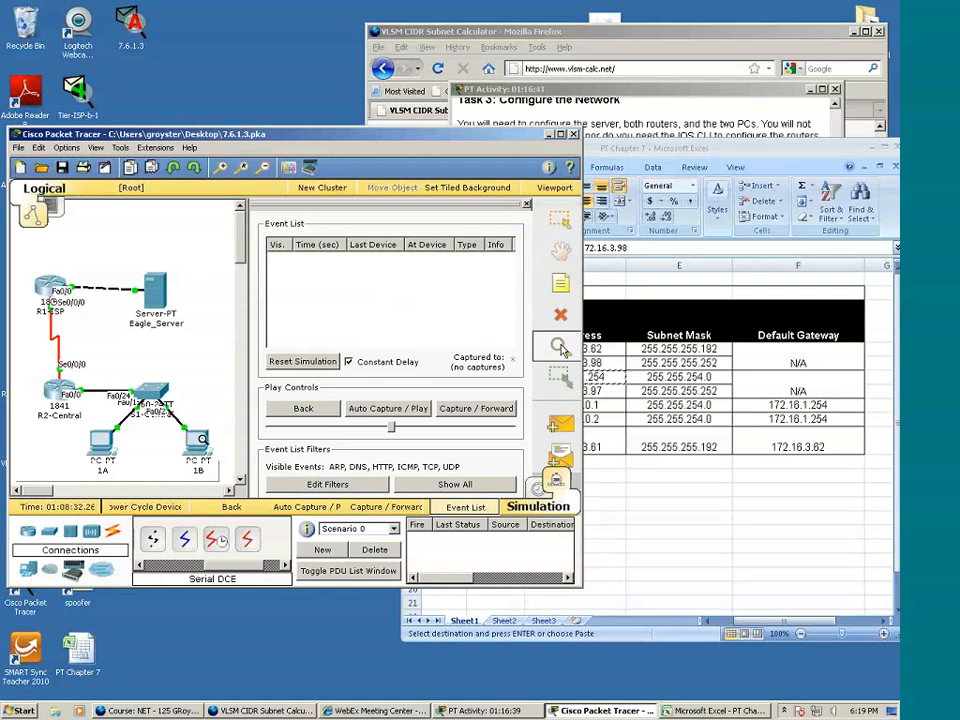
click(198, 440)
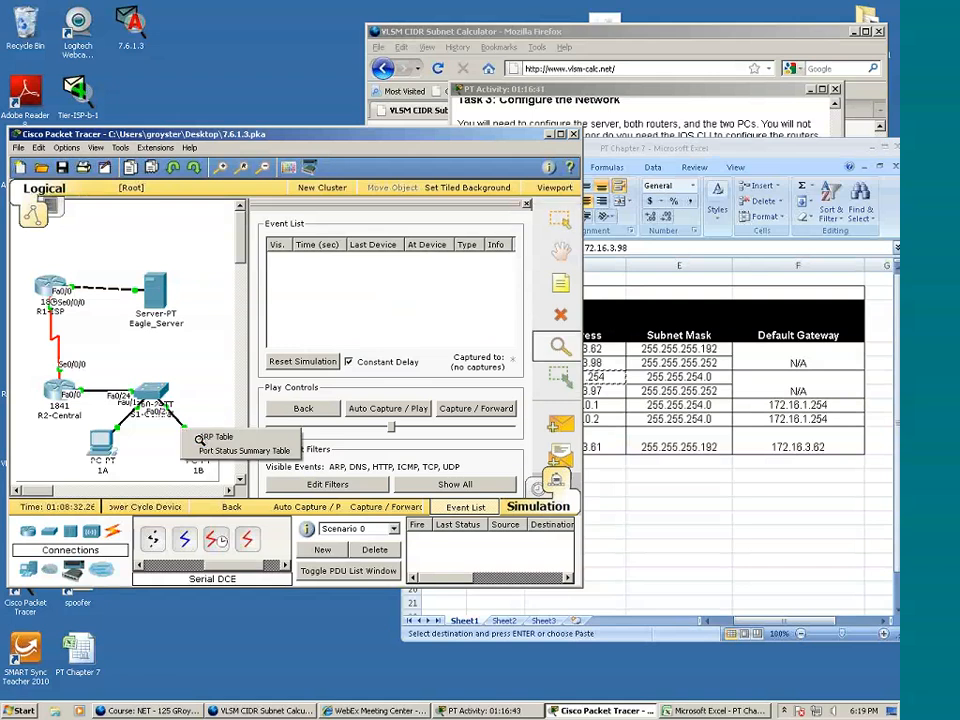
click(200, 437)
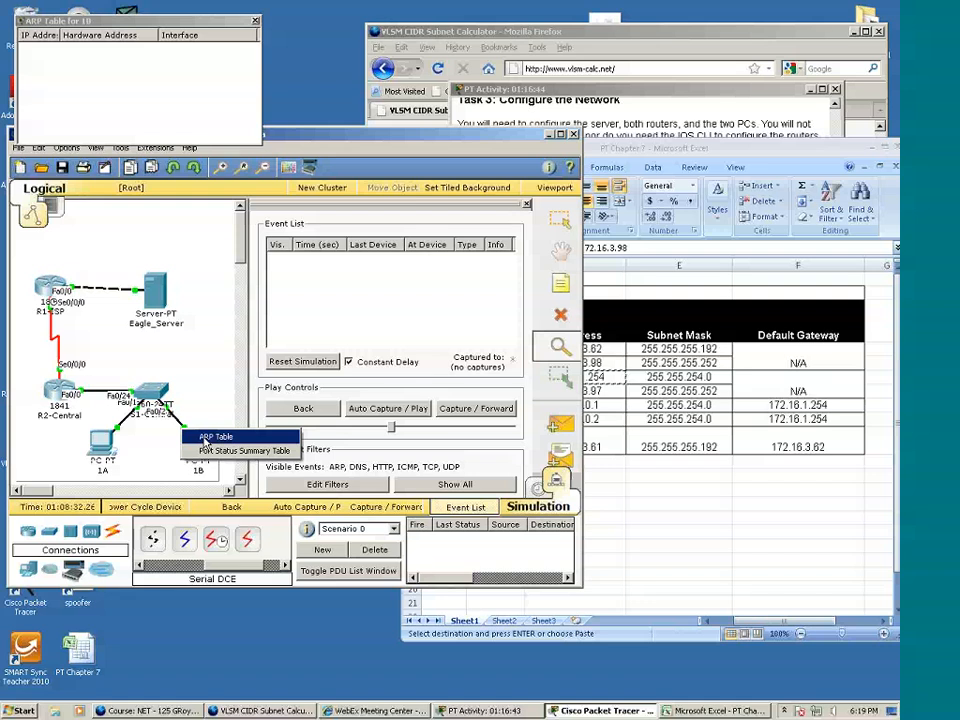
click(255, 21)
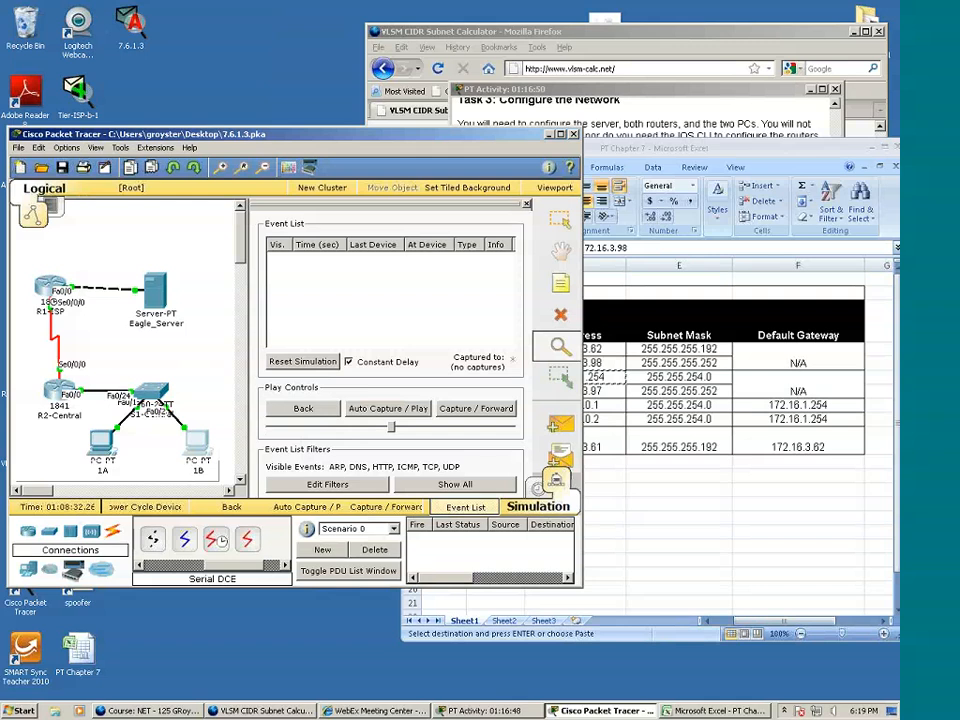
Start a ping to 172.16.3.98 from PC 1B's command prompt and minimize its window to show the event list
mouse_move(195, 450)
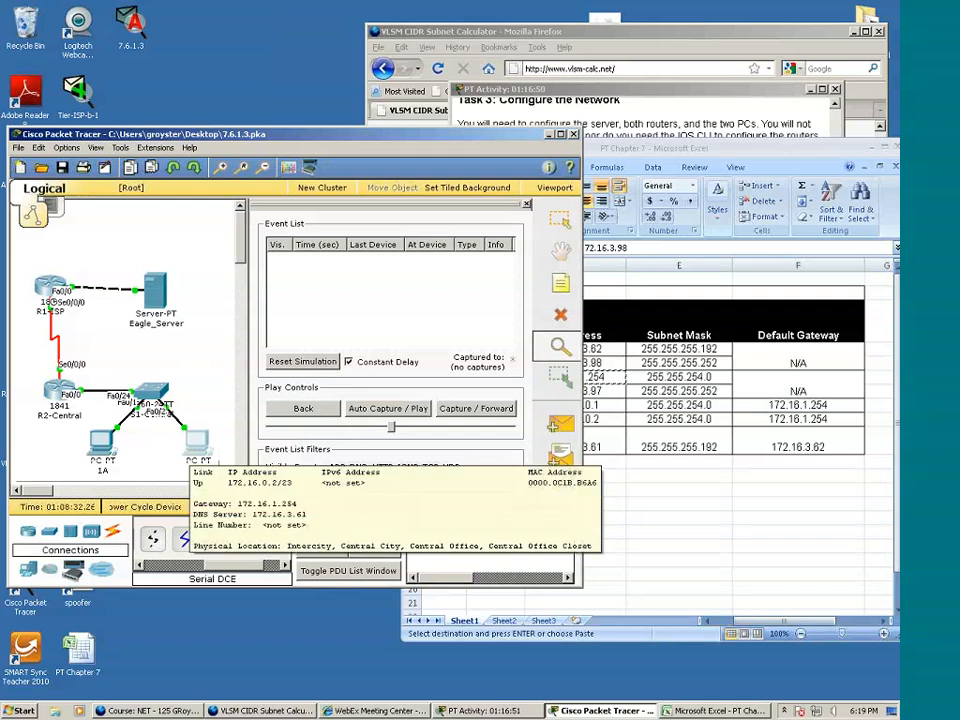
click(560, 220)
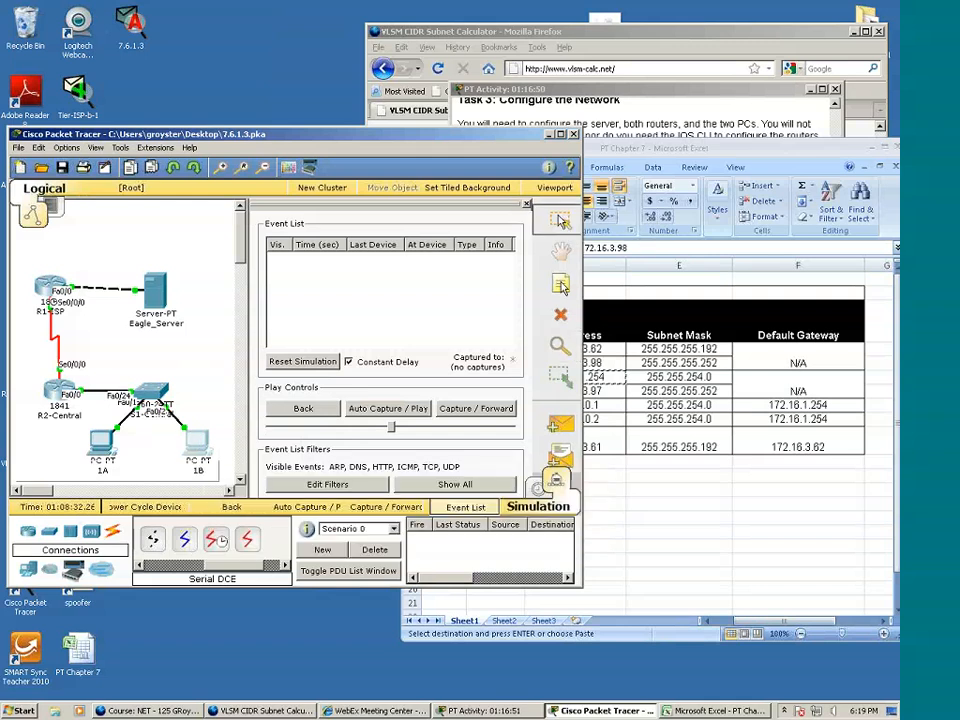
click(197, 446)
click(484, 210)
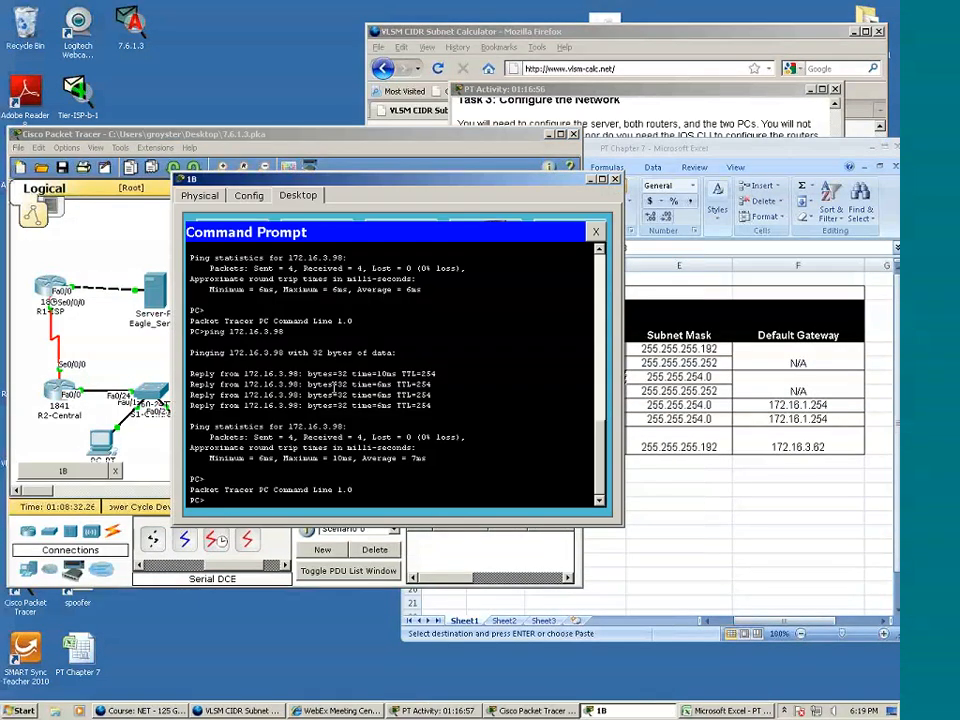
text(ping 172.16.3.98)
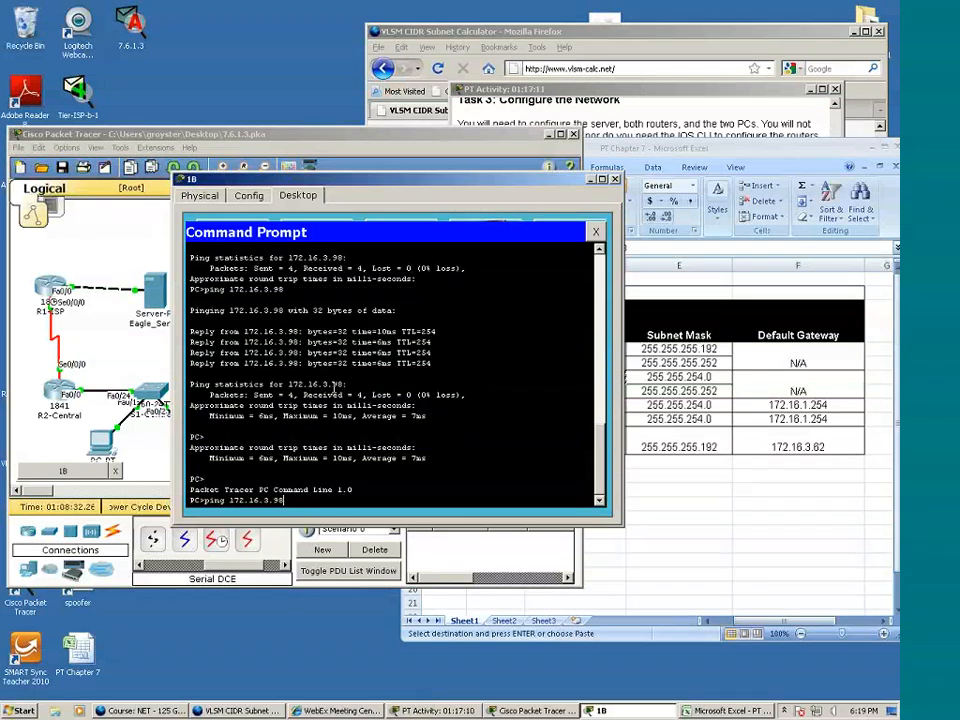
key(Return)
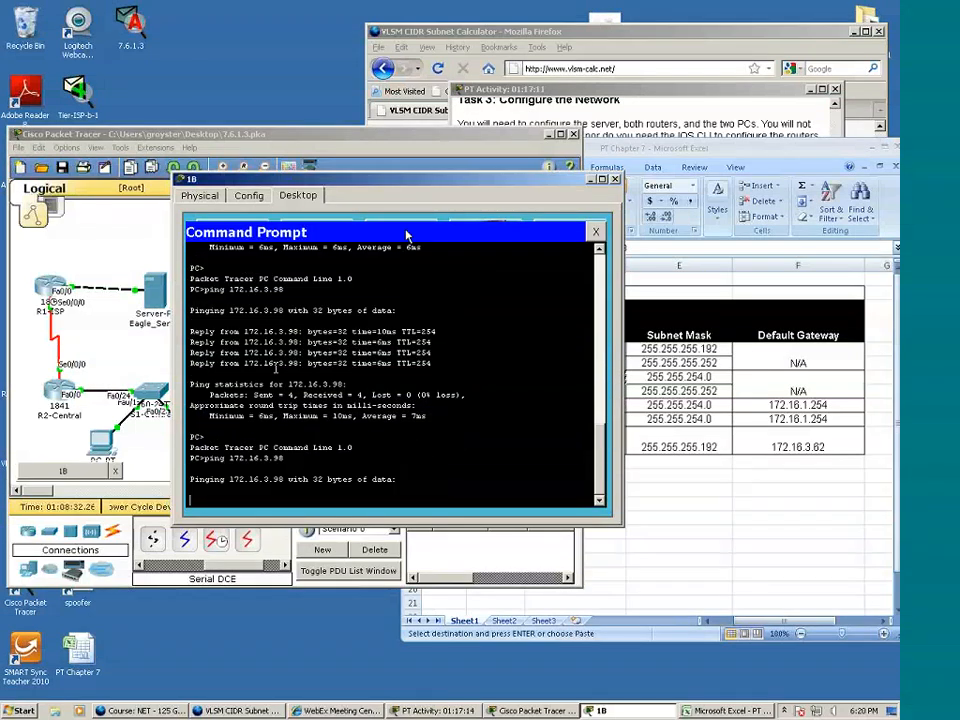
click(590, 180)
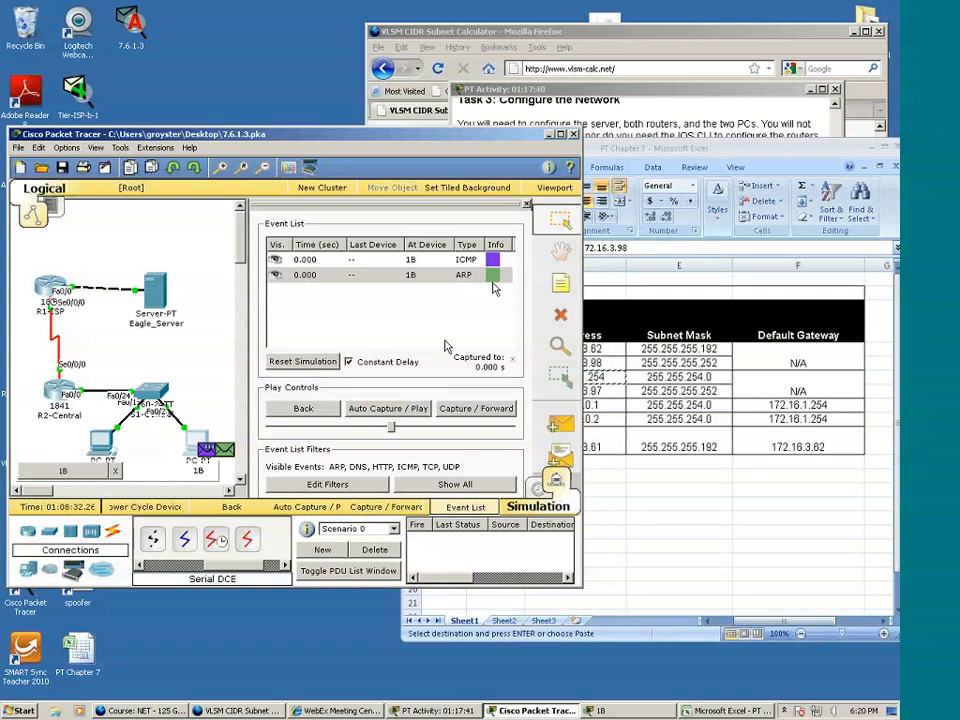
Advance the capture two events through S1-Central and examine the inbound PDU details of the ARP request at PC 1A
click(470, 412)
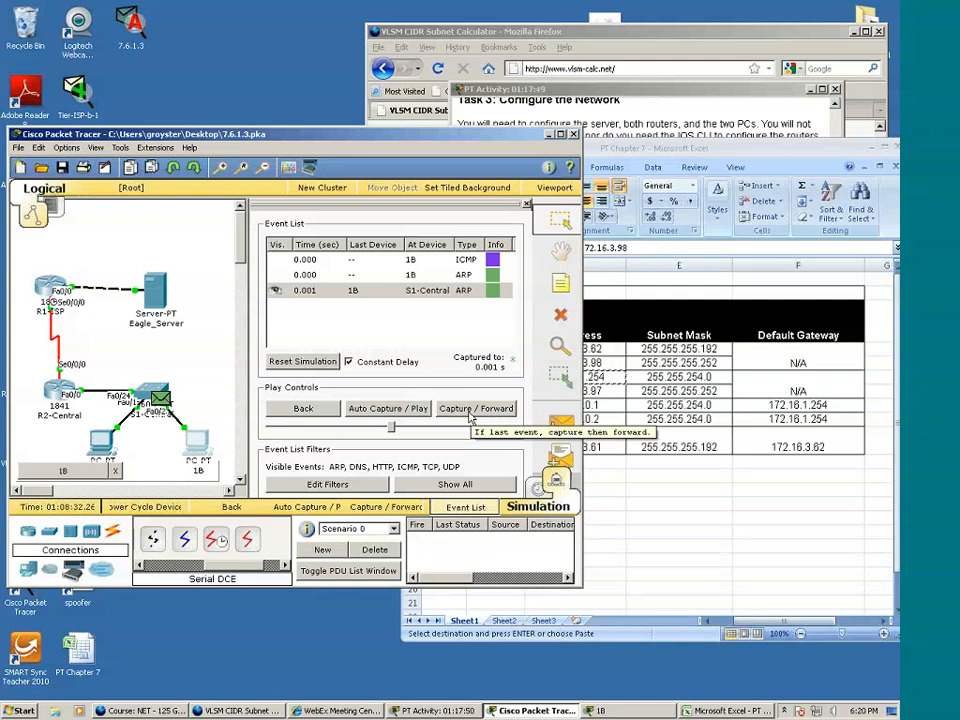
click(470, 418)
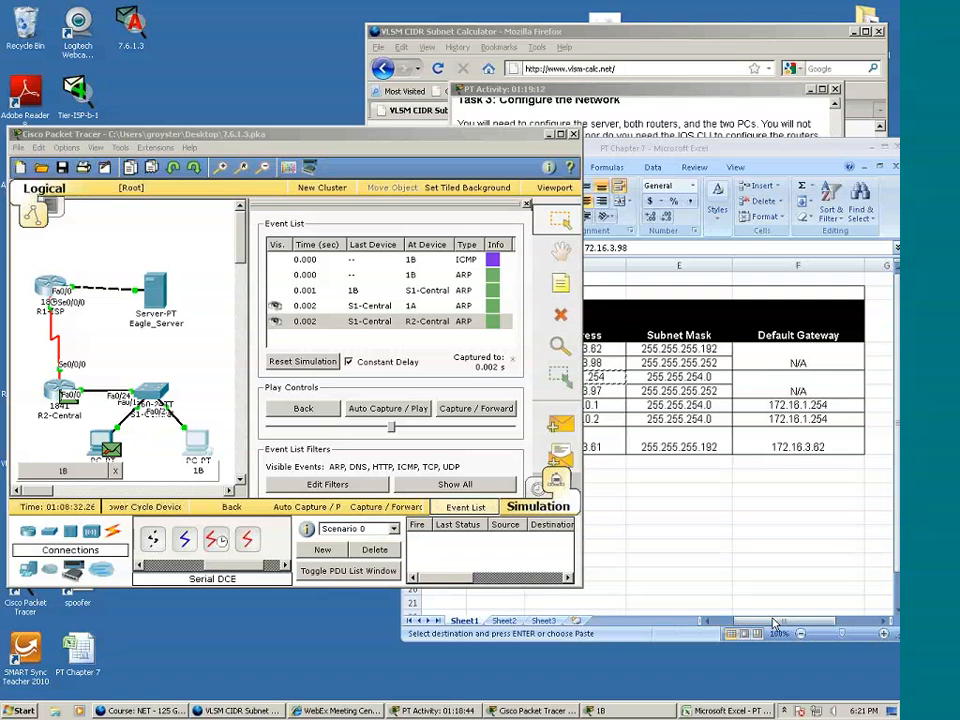
click(112, 456)
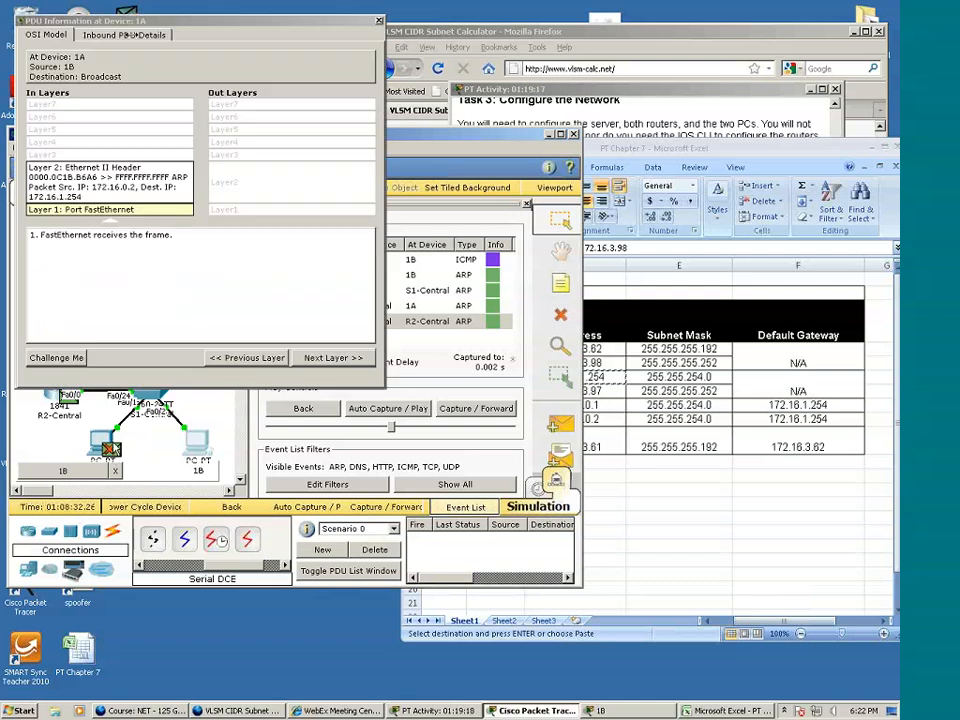
click(104, 34)
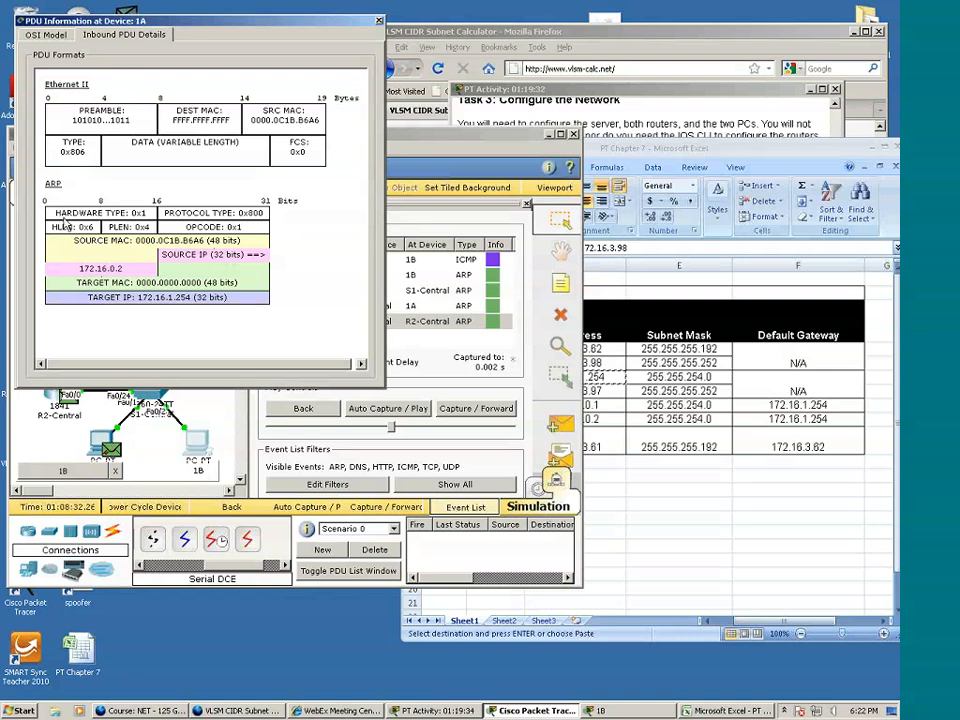
mouse_move(87, 230)
click(379, 20)
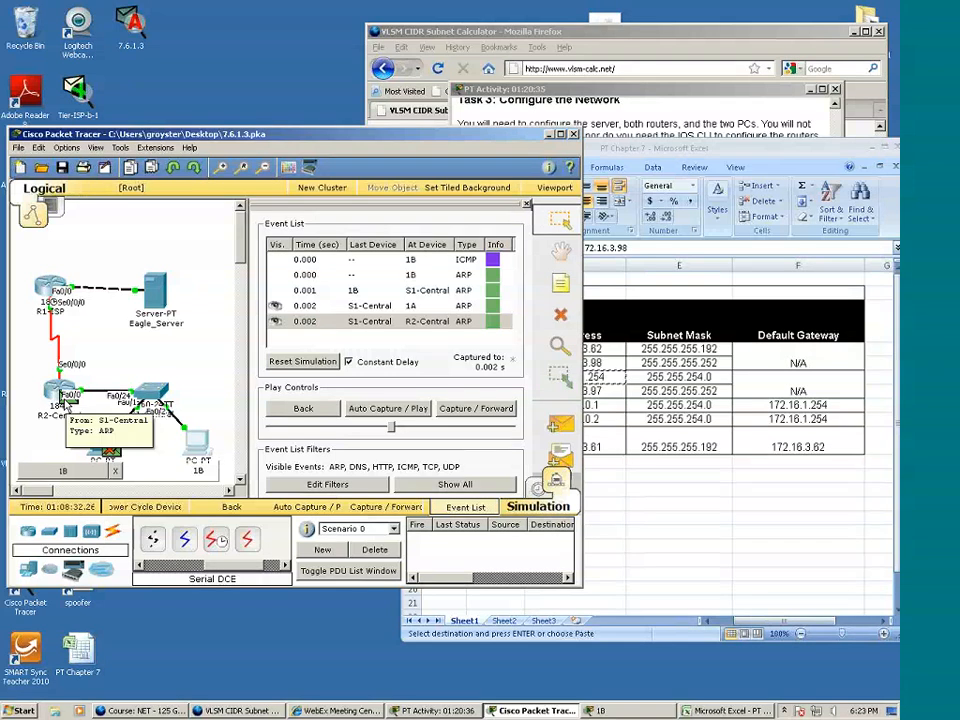
Step the ARP reply through S1-Central to PC 1B, examining its outbound PDU details at the switch
click(497, 417)
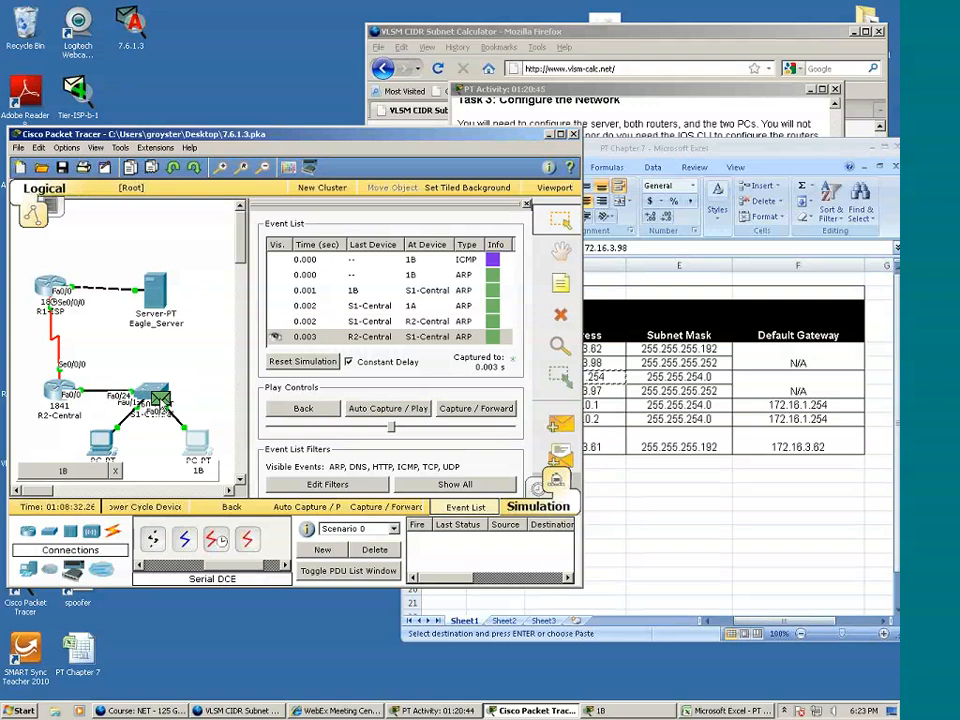
click(157, 400)
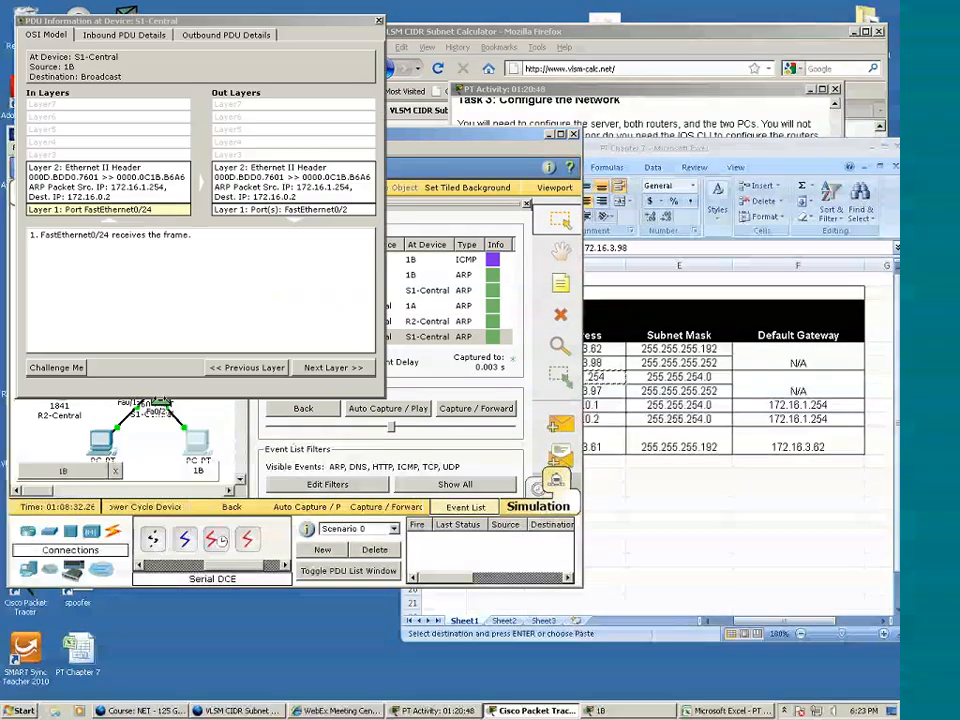
click(199, 35)
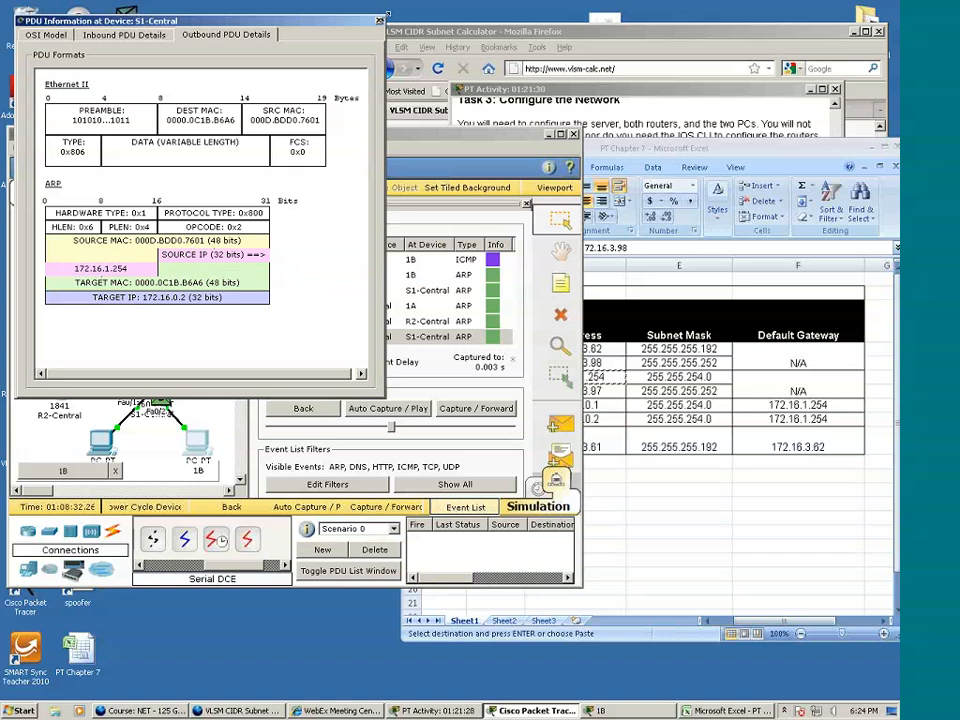
click(379, 21)
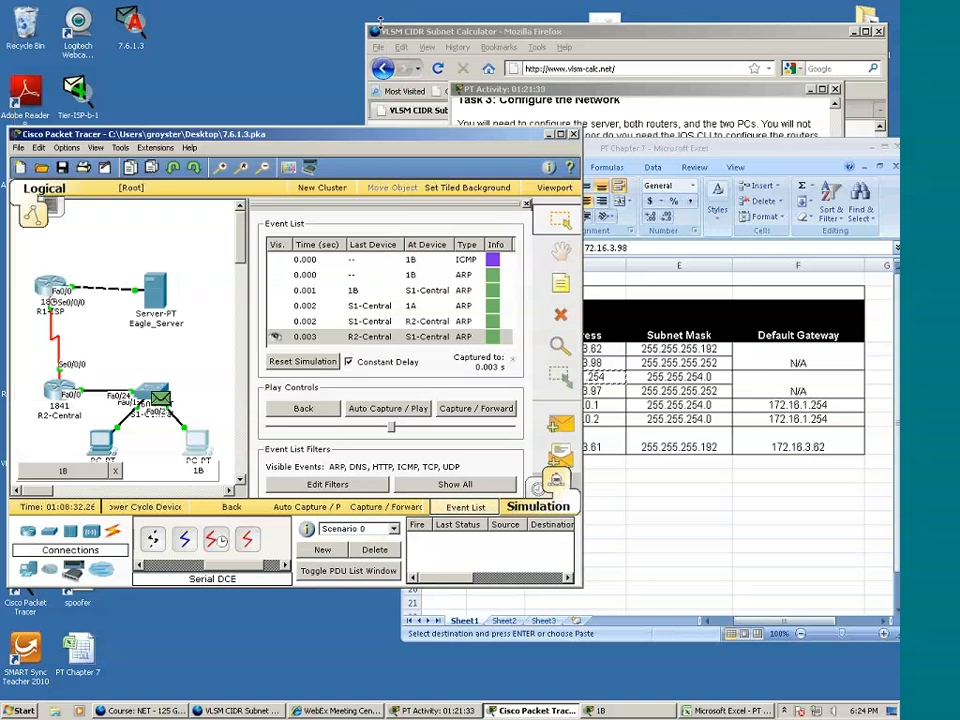
click(477, 409)
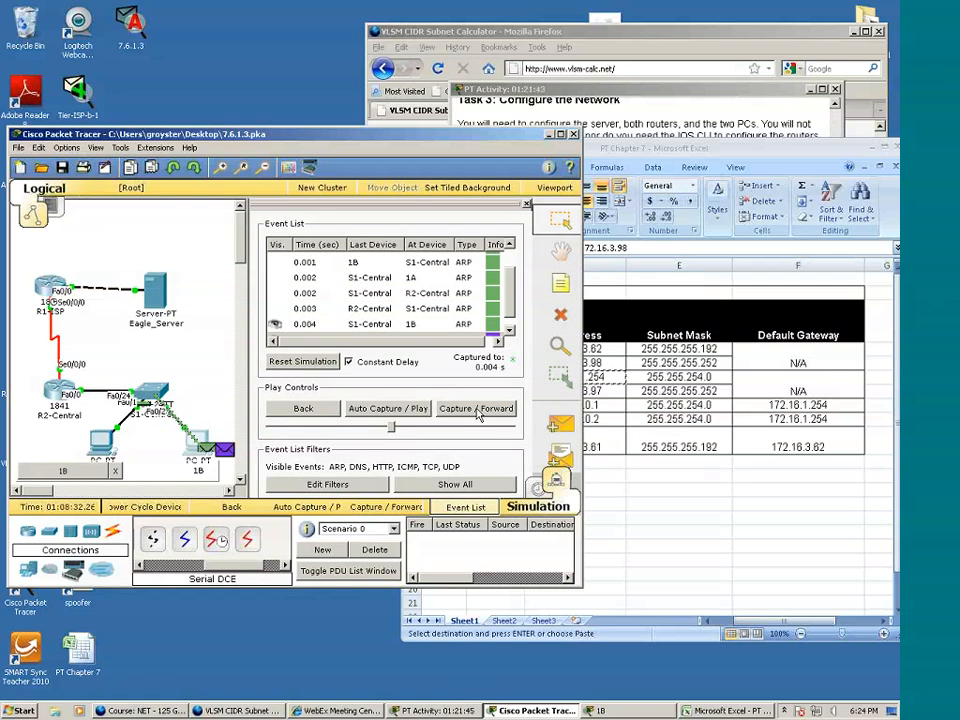
Advance the ping's ICMP packet from PC 1B to S1-Central, examine its outbound PDU details there, and close them
click(477, 411)
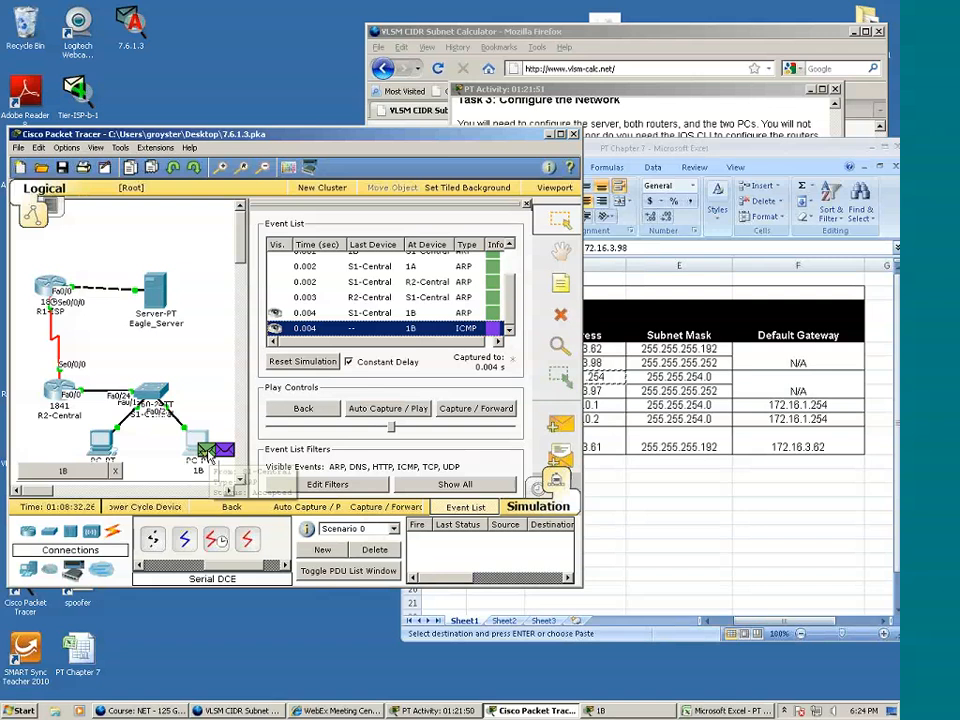
mouse_move(208, 456)
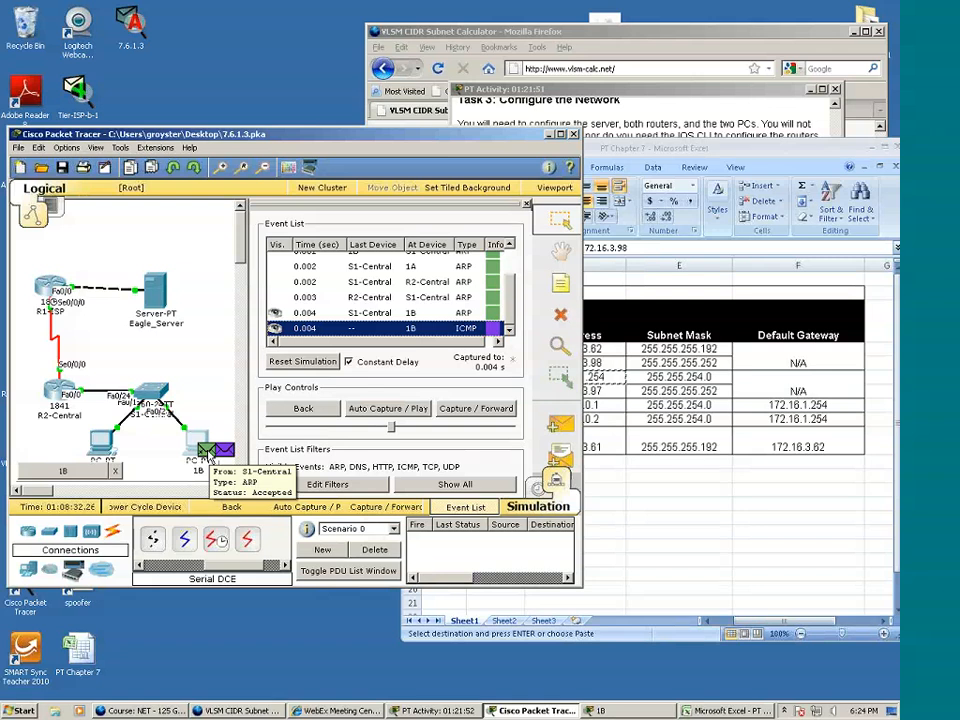
click(470, 415)
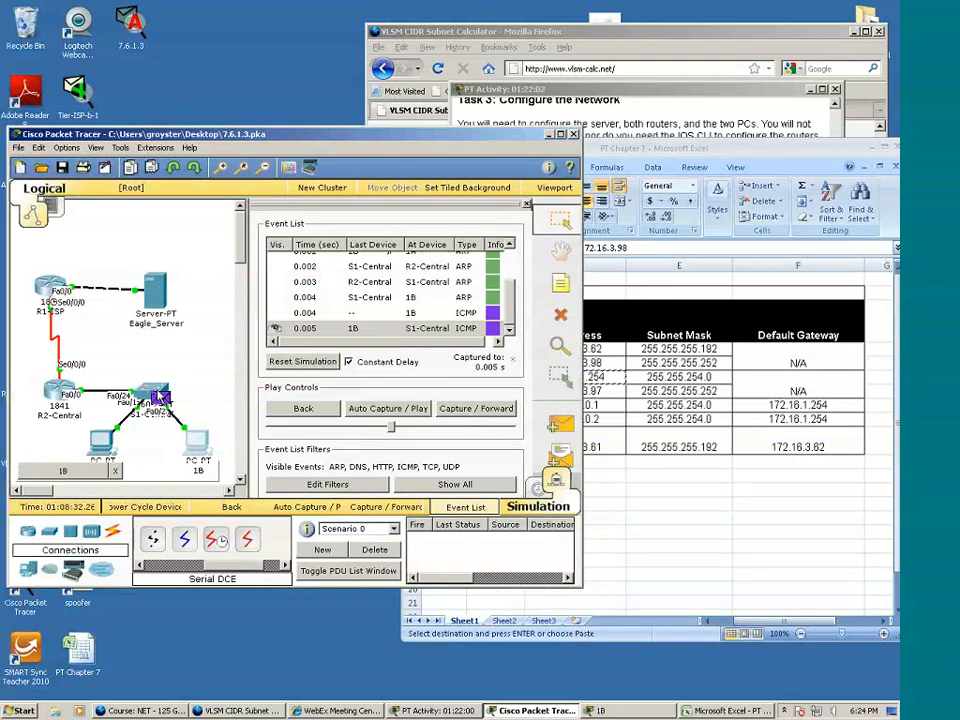
click(160, 400)
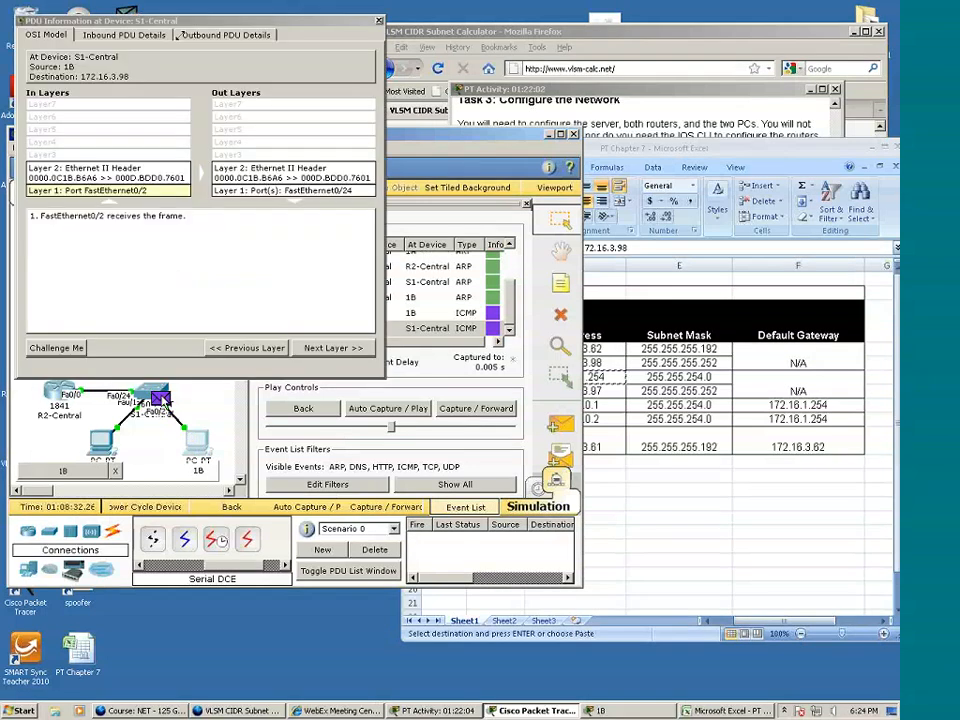
click(195, 36)
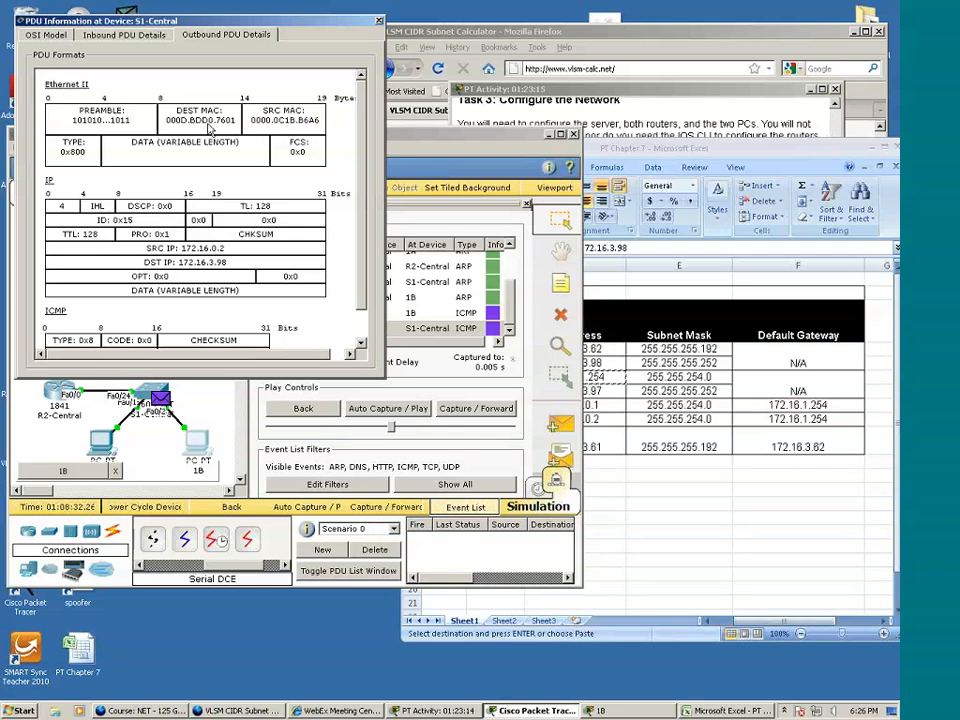
click(378, 21)
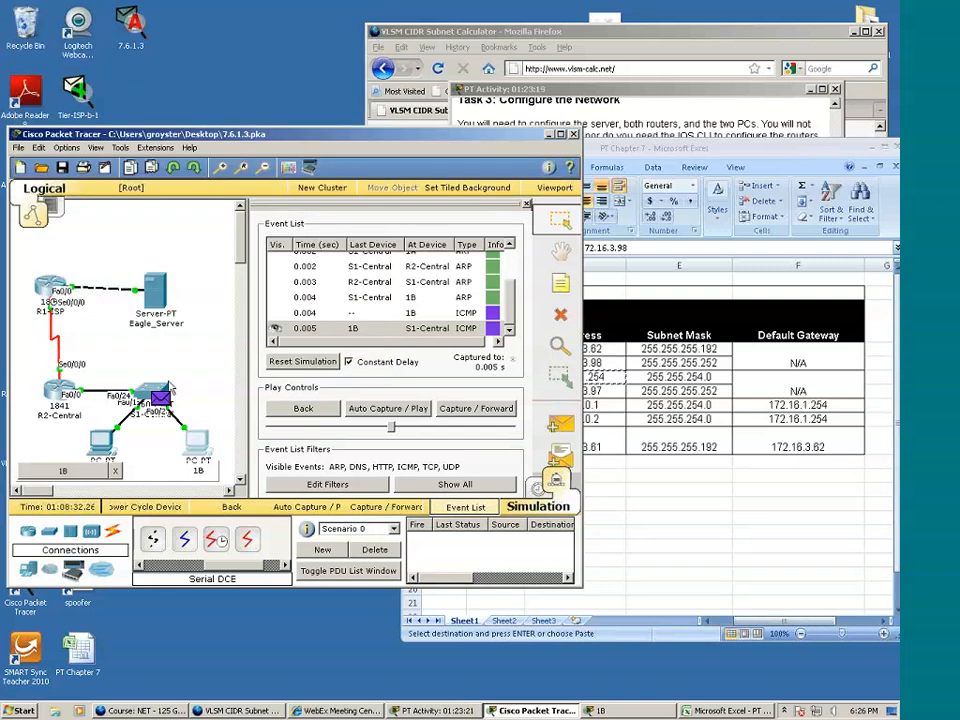
Reopen the ICMP packet at S1-Central and examine the outbound PDU's IP and ICMP fields before closing it
click(166, 400)
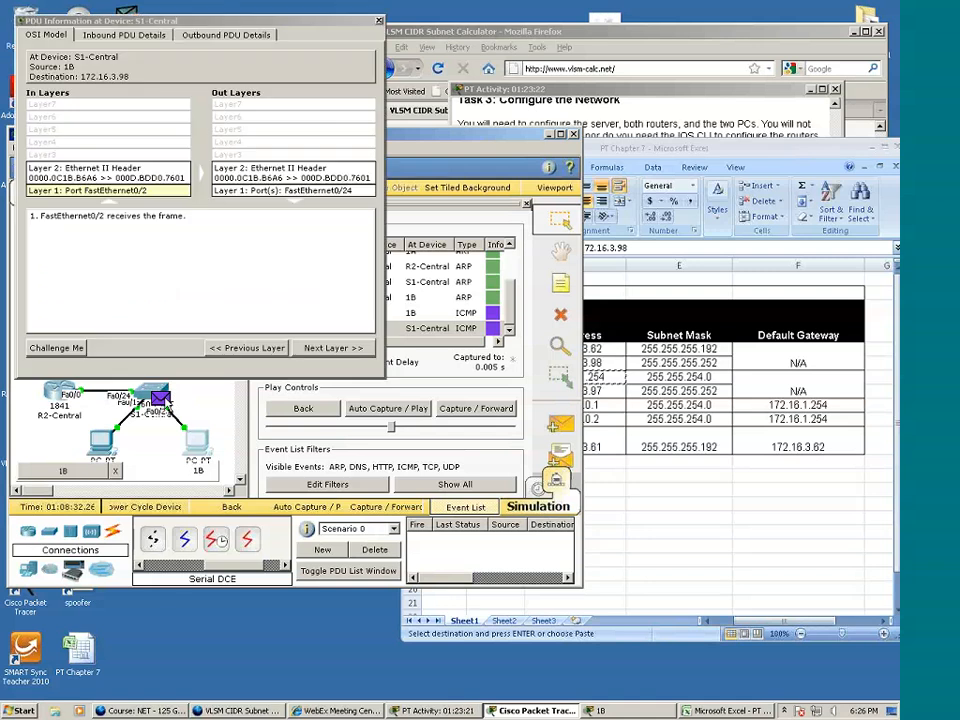
click(226, 34)
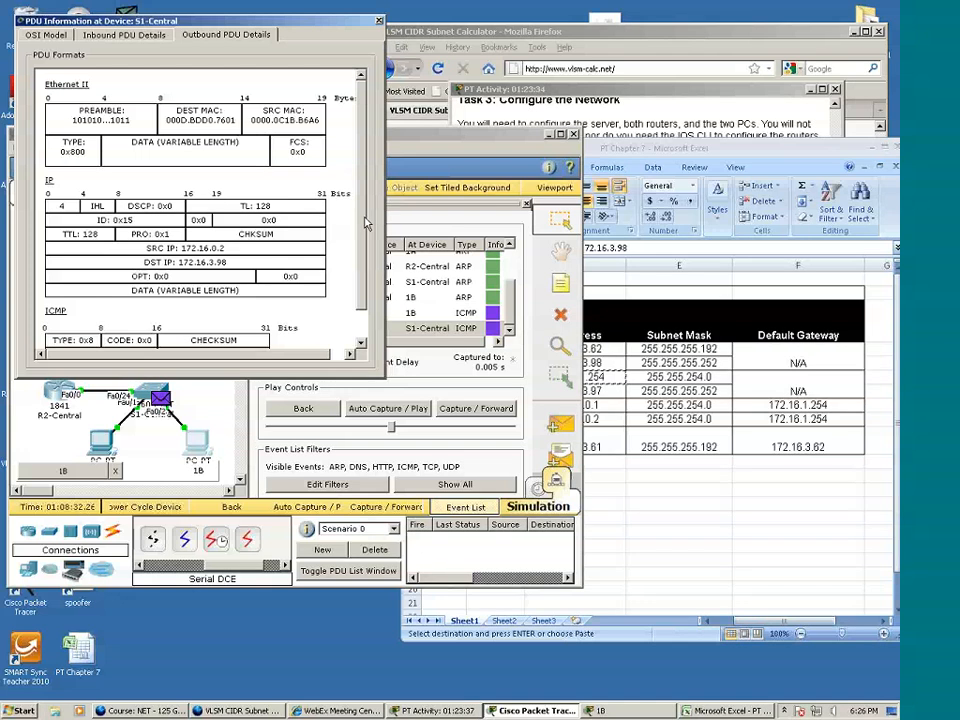
scroll(367, 281, down, 1)
scroll(367, 281, down, 1)
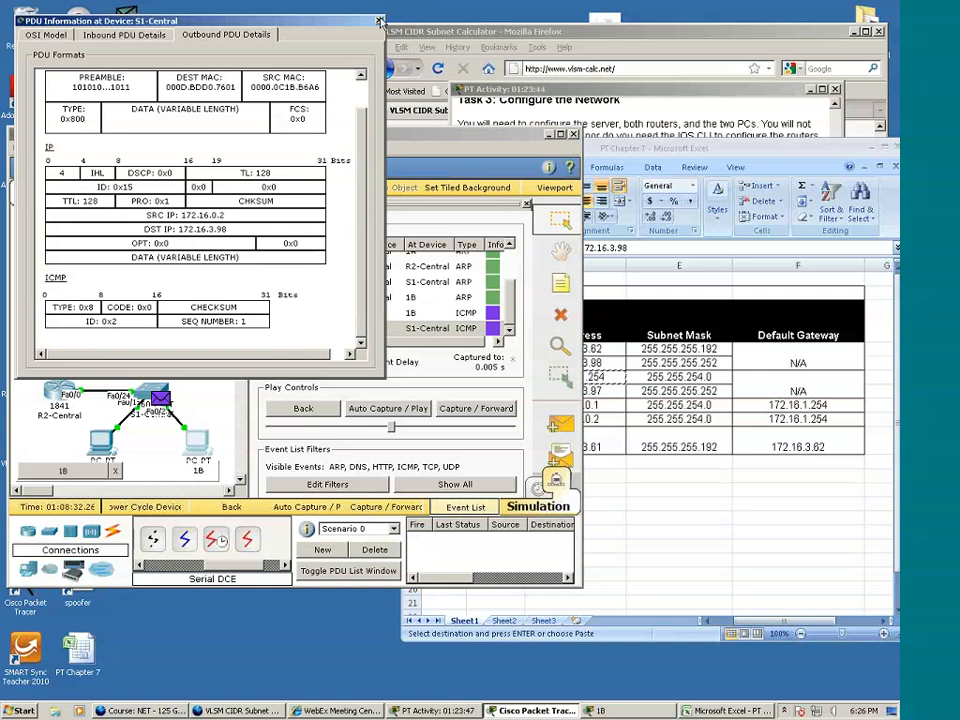
click(379, 20)
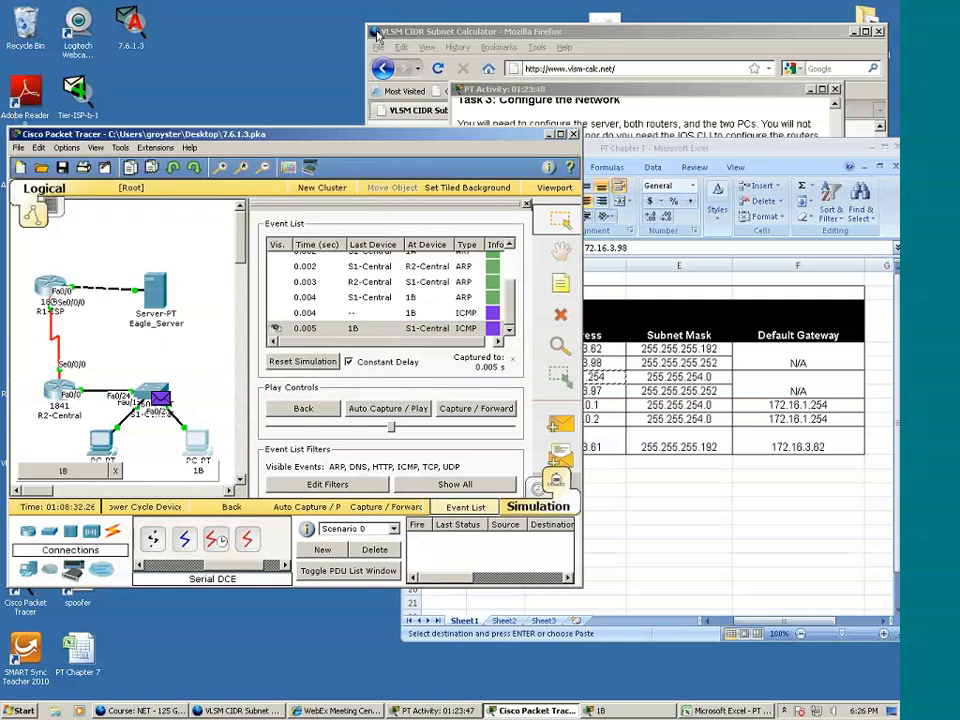
Advance the ICMP packet to R2-Central and examine its inbound and outbound PDU details
click(455, 410)
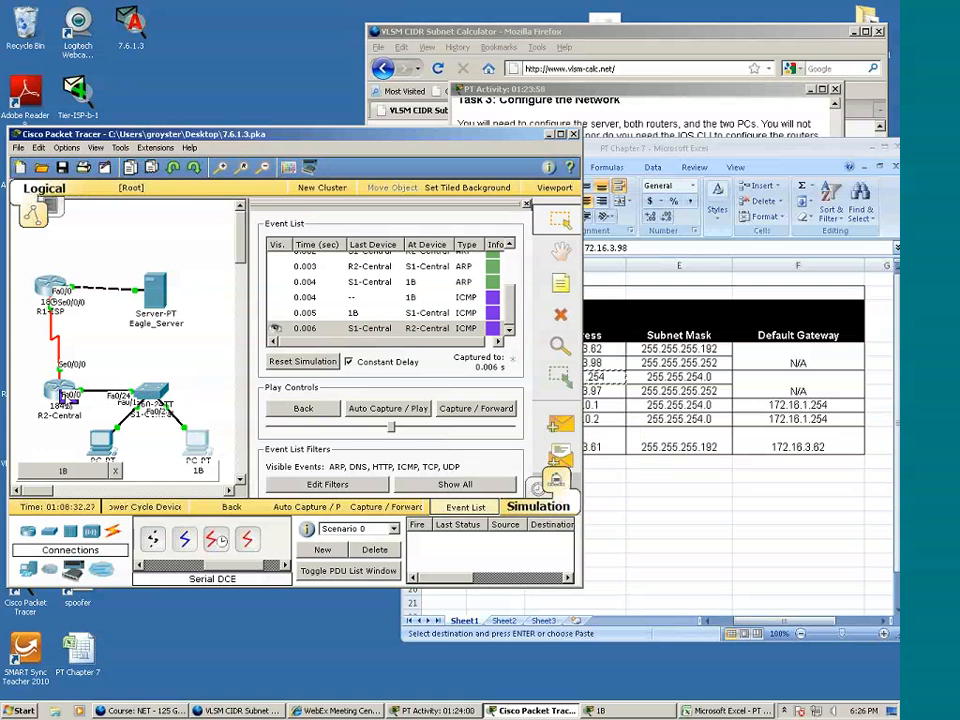
click(66, 405)
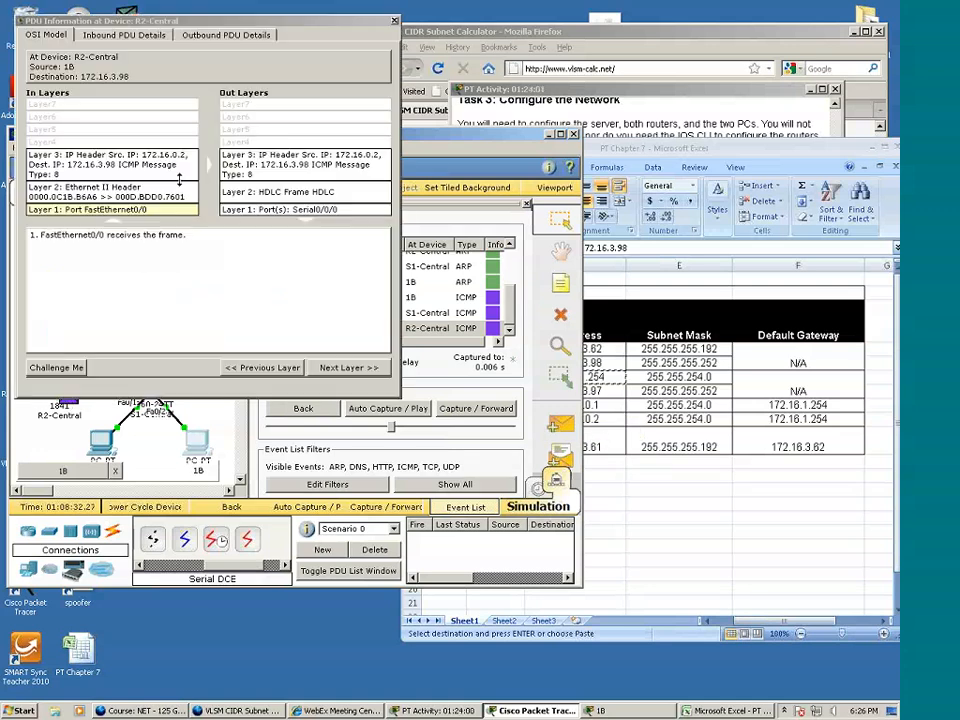
click(124, 36)
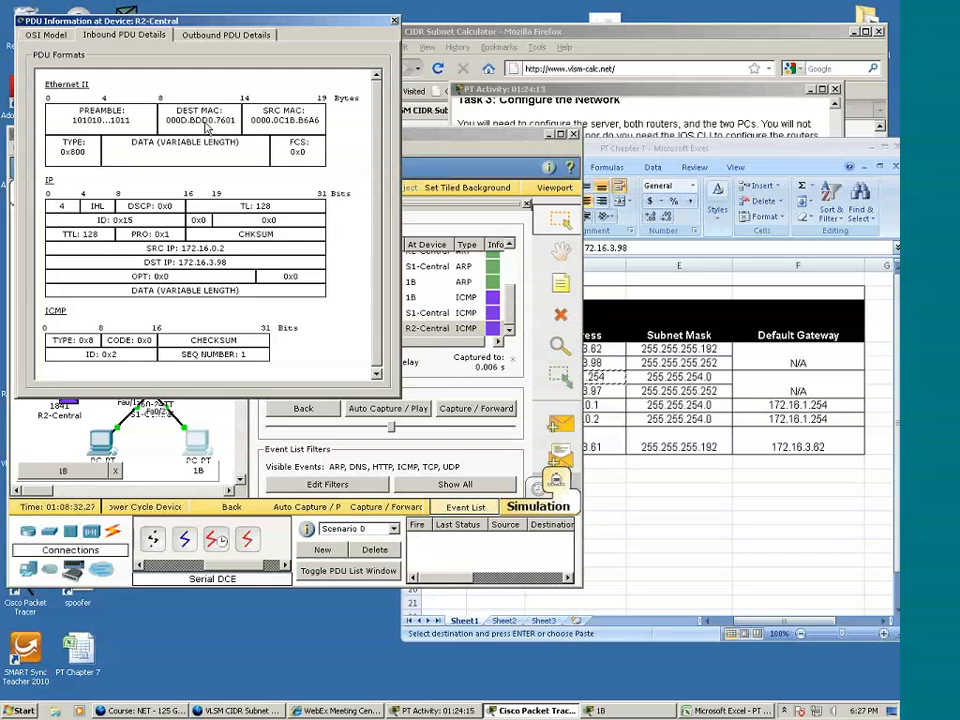
click(214, 34)
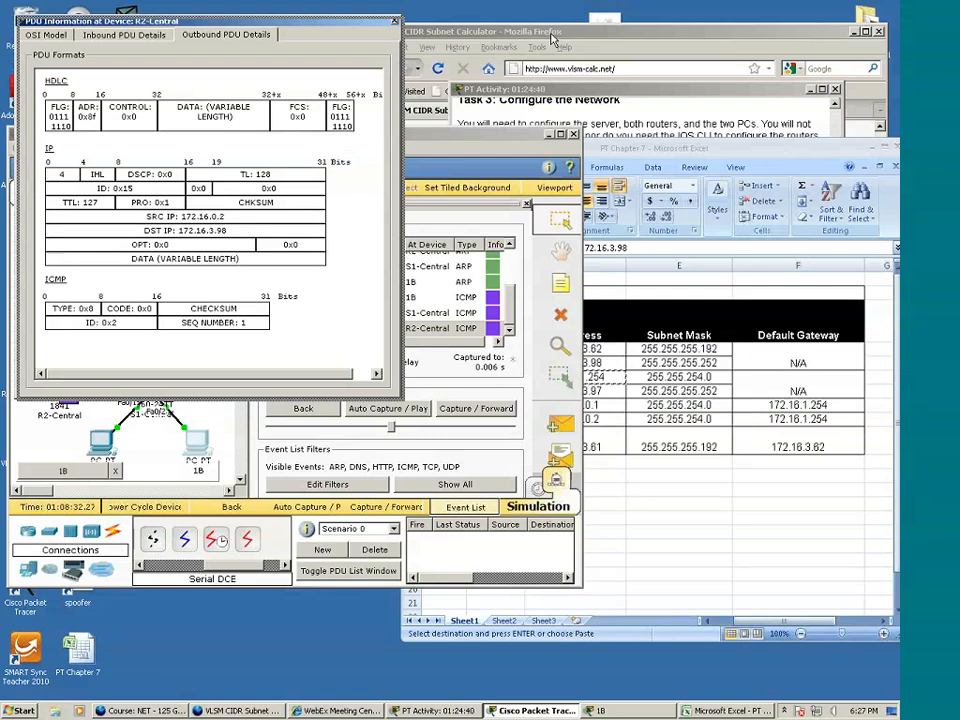
drag(204, 18, 552, 40)
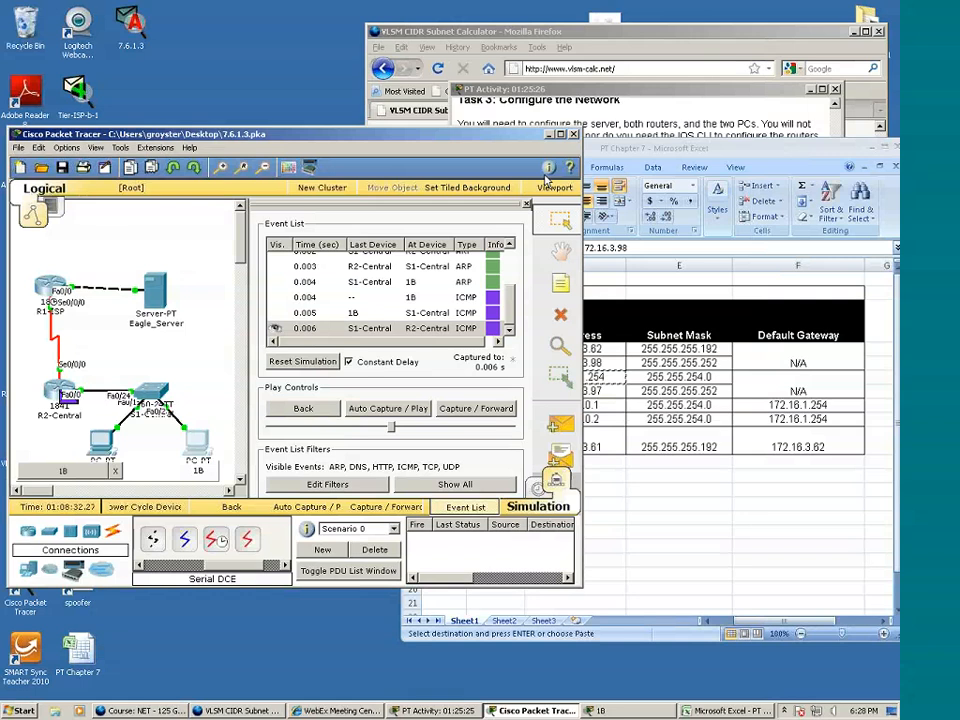
Step the ping three more events, through R1-ISP and R2-Central to S1-Central, and view the device address summaries
click(480, 410)
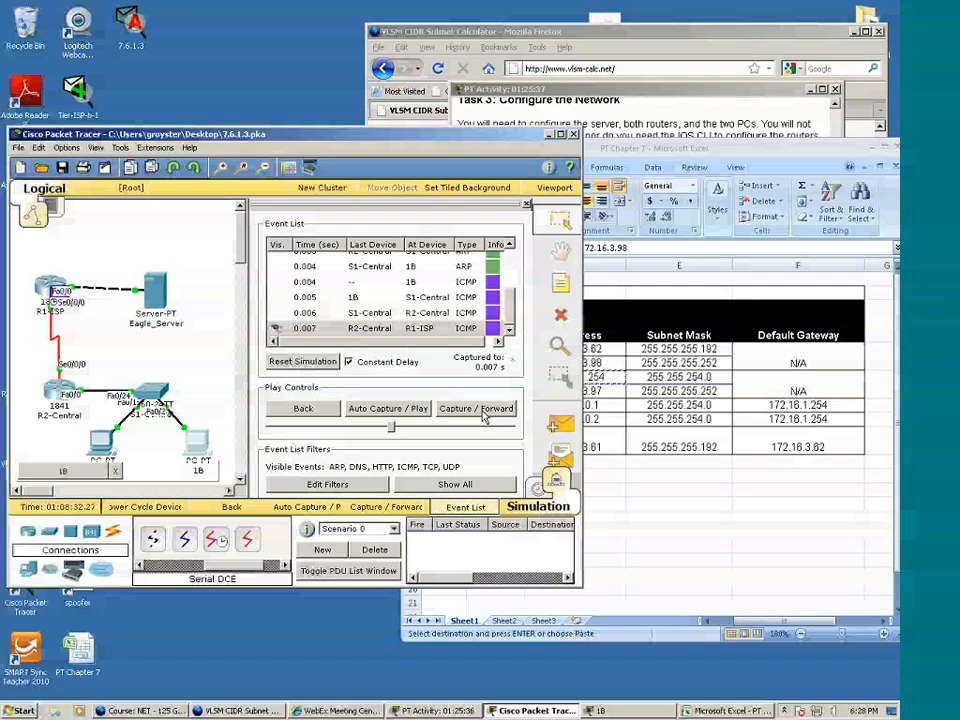
click(483, 416)
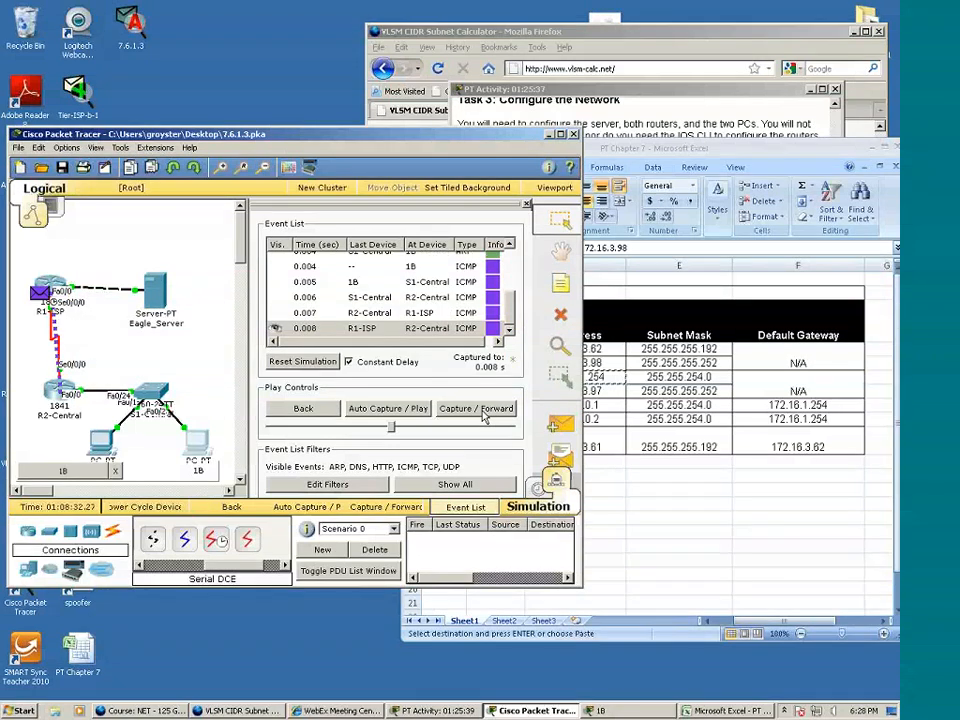
click(483, 416)
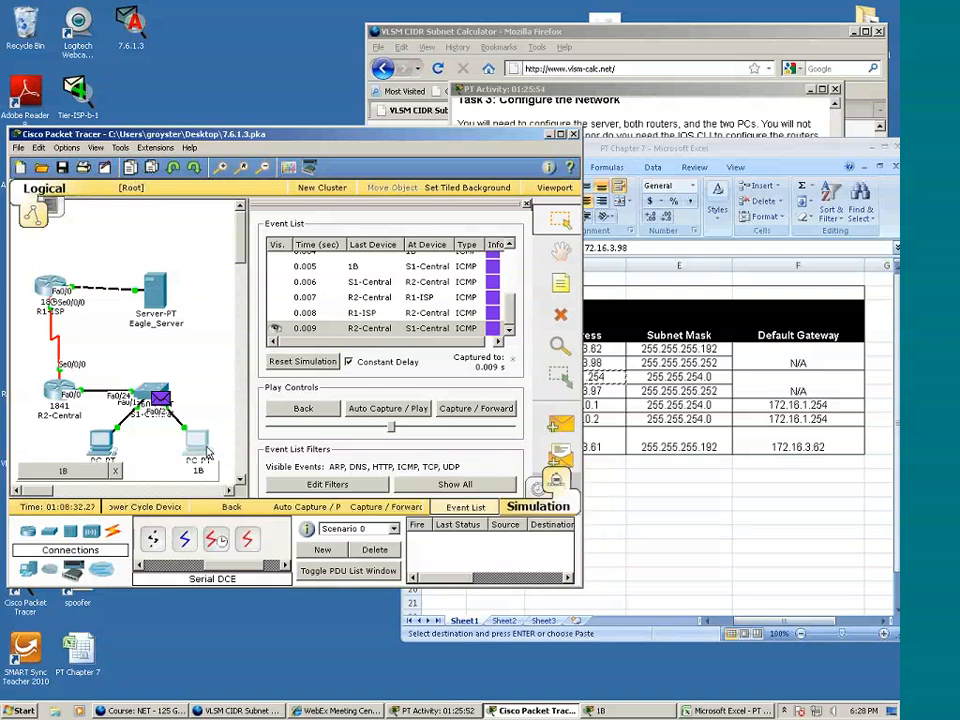
mouse_move(62, 393)
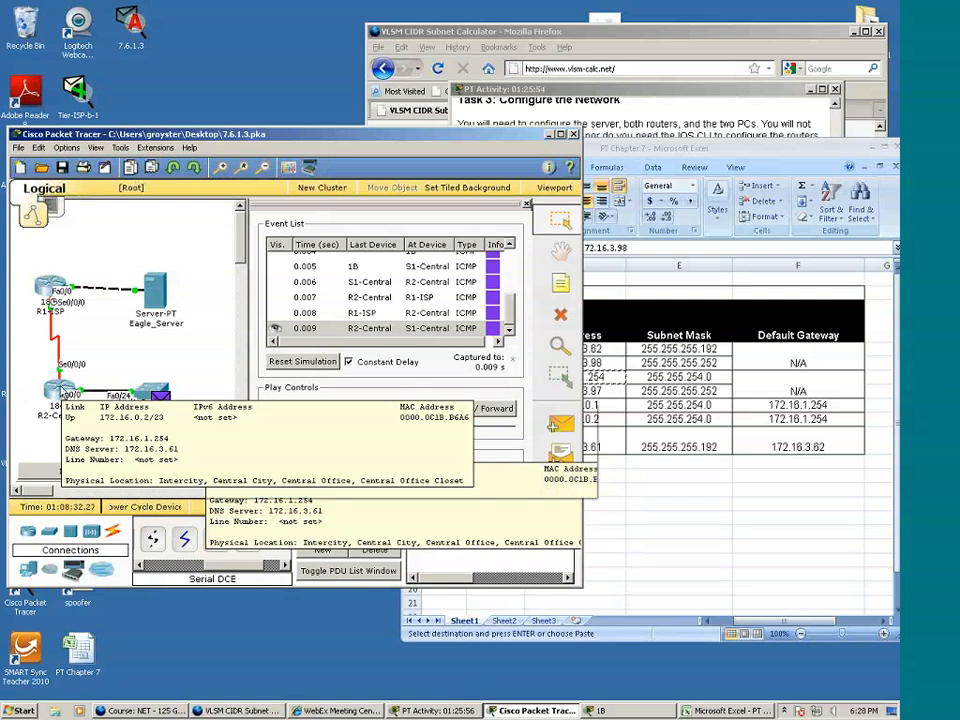
mouse_move(183, 461)
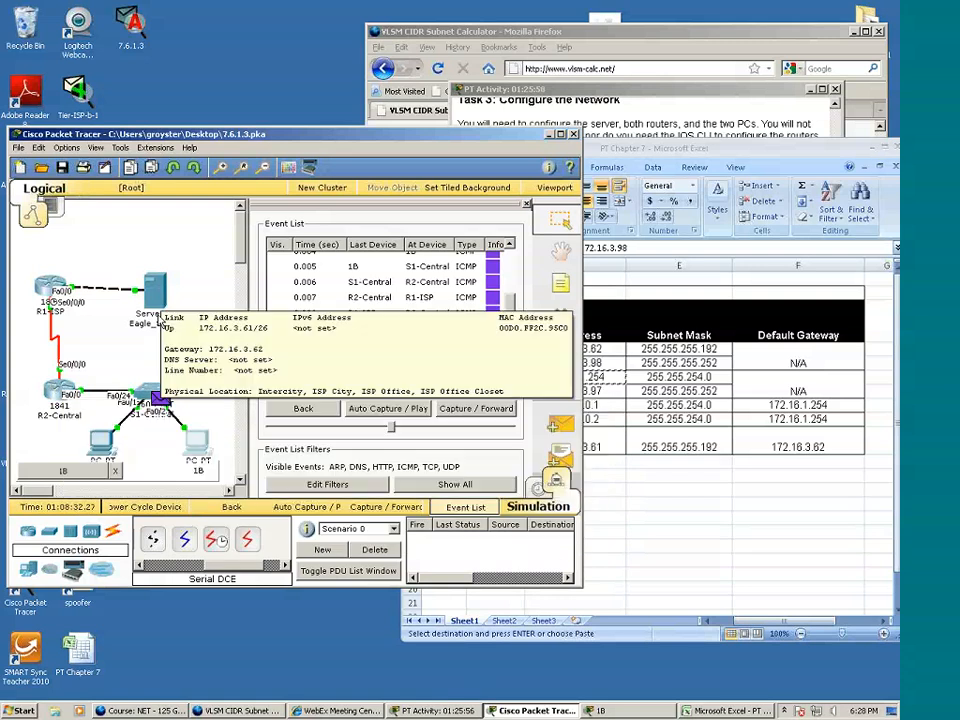
mouse_move(162, 298)
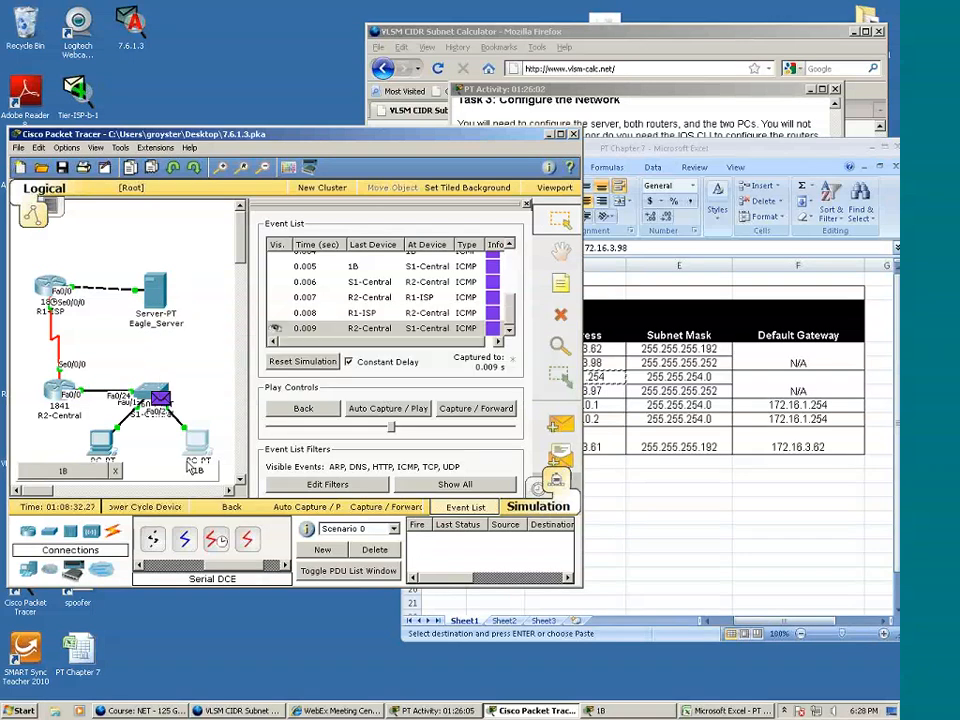
click(197, 448)
click(596, 232)
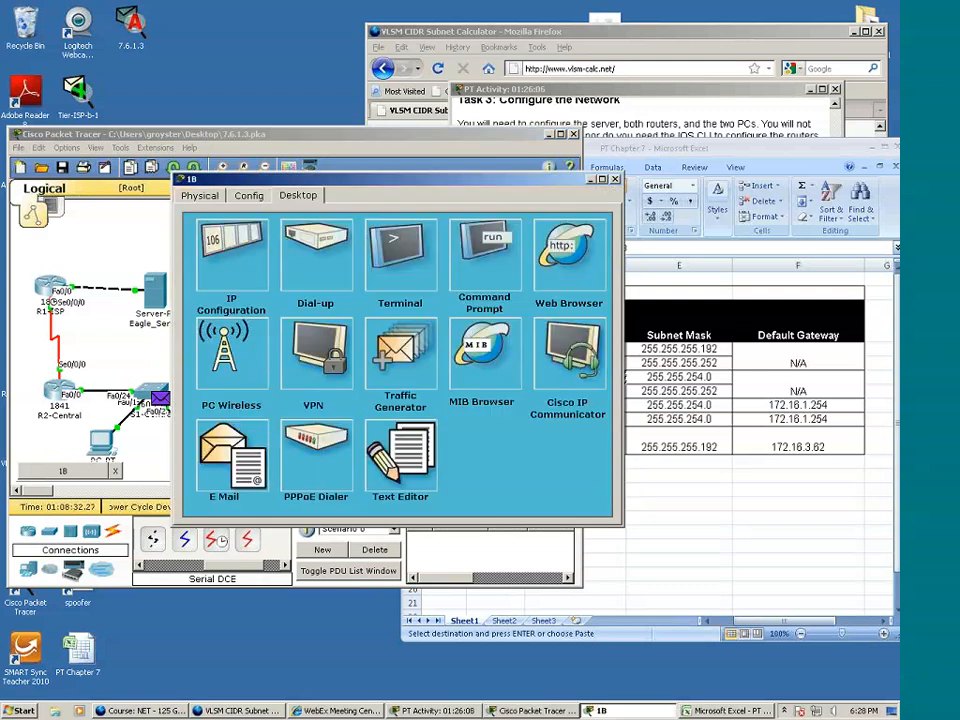
click(569, 254)
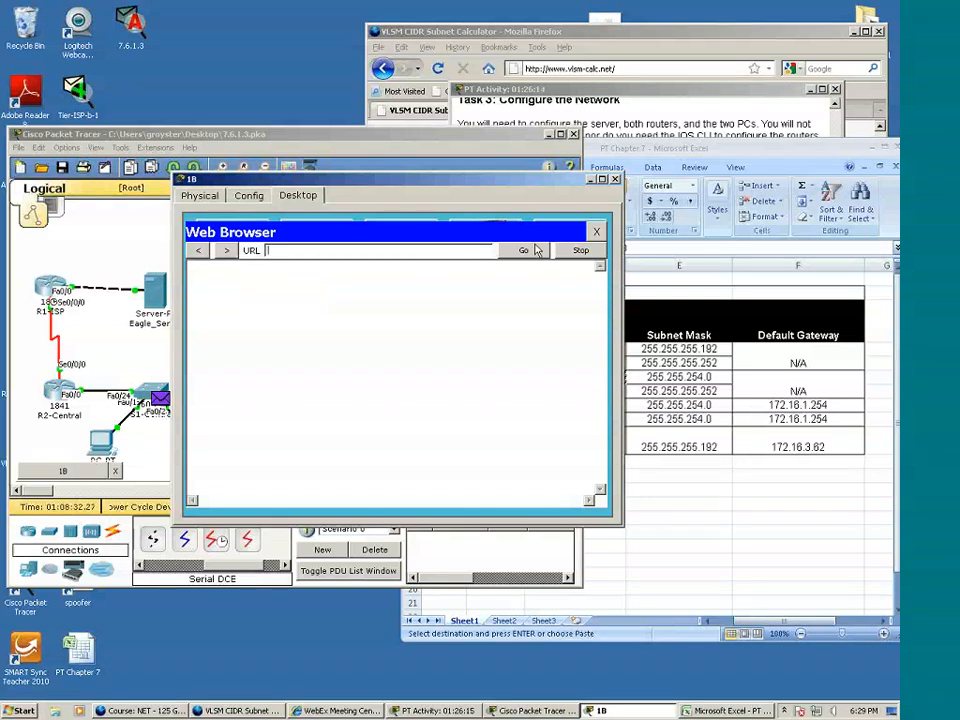
drag(482, 180, 382, 76)
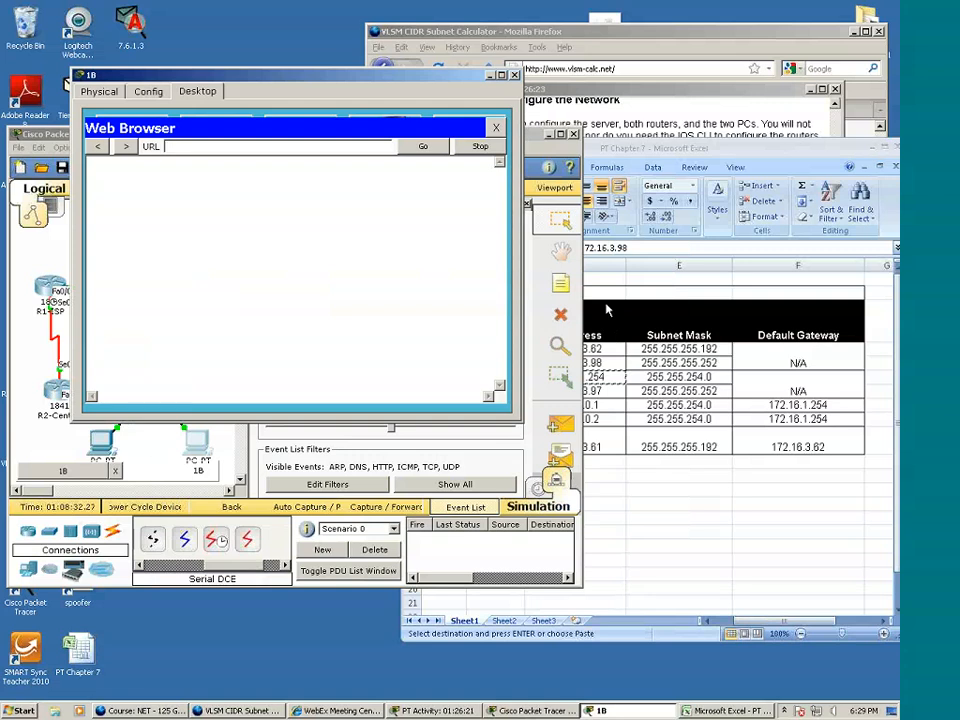
click(497, 131)
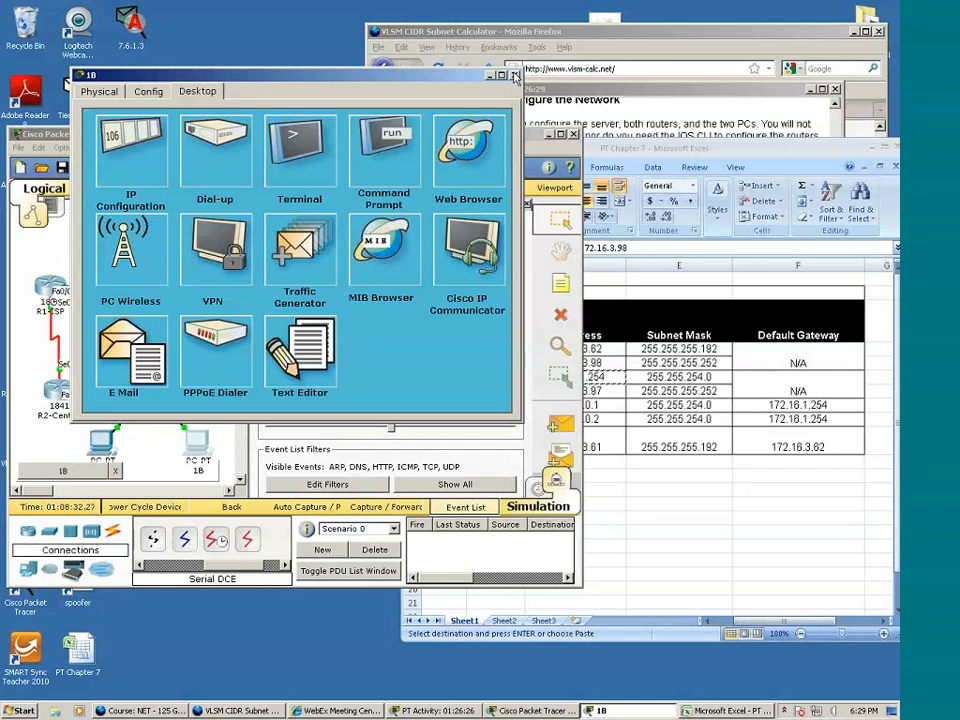
click(514, 77)
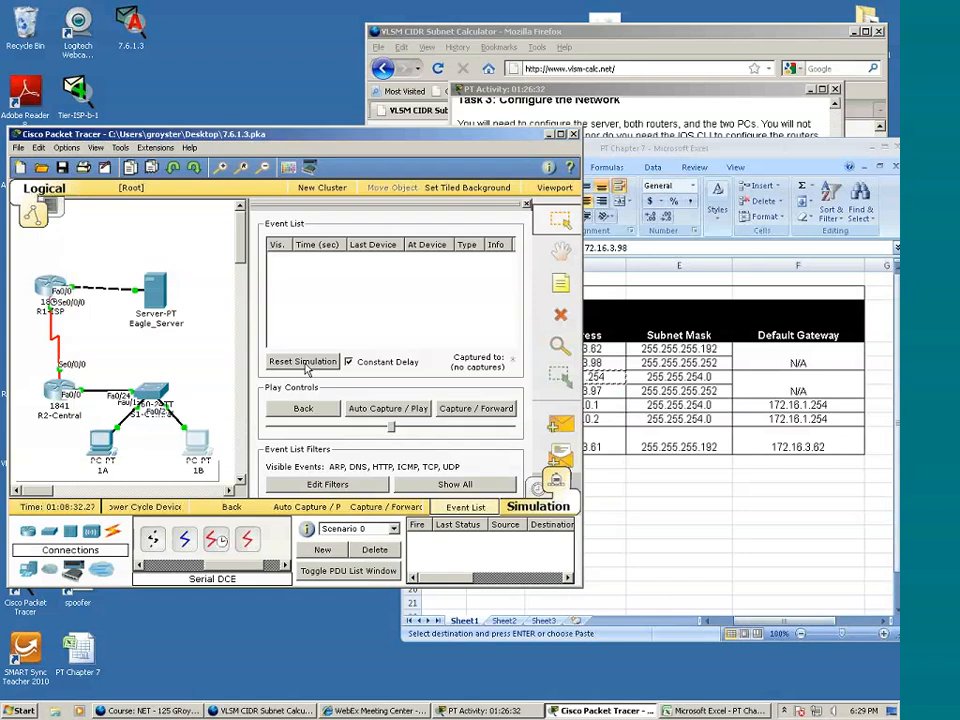
Reset the simulation and open PC 1B's command prompt, moving its window clear of the activity instructions
click(307, 368)
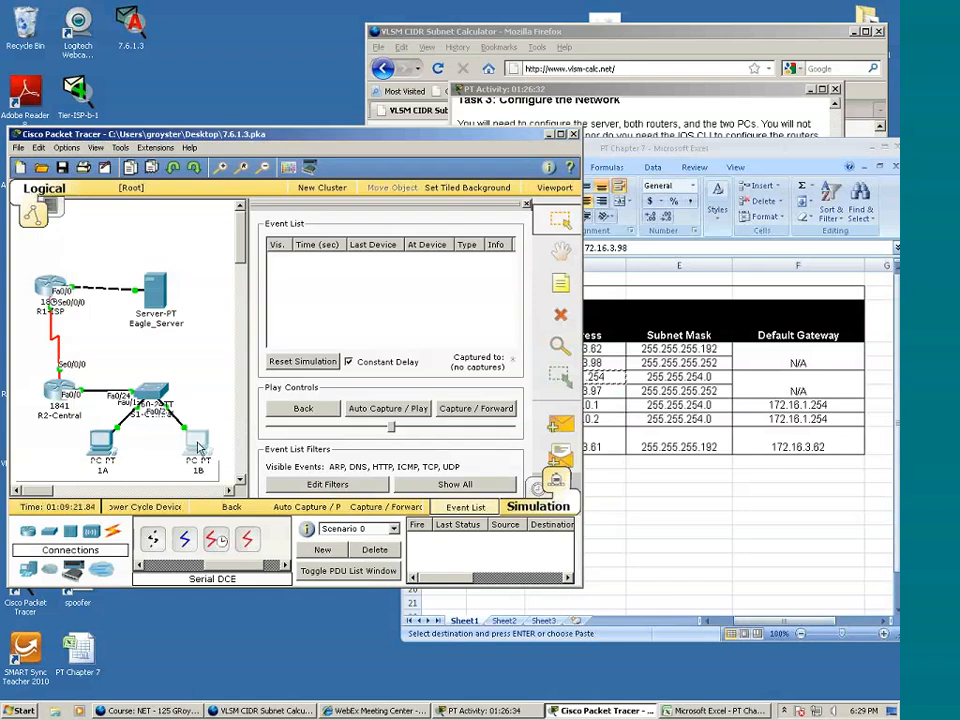
click(198, 447)
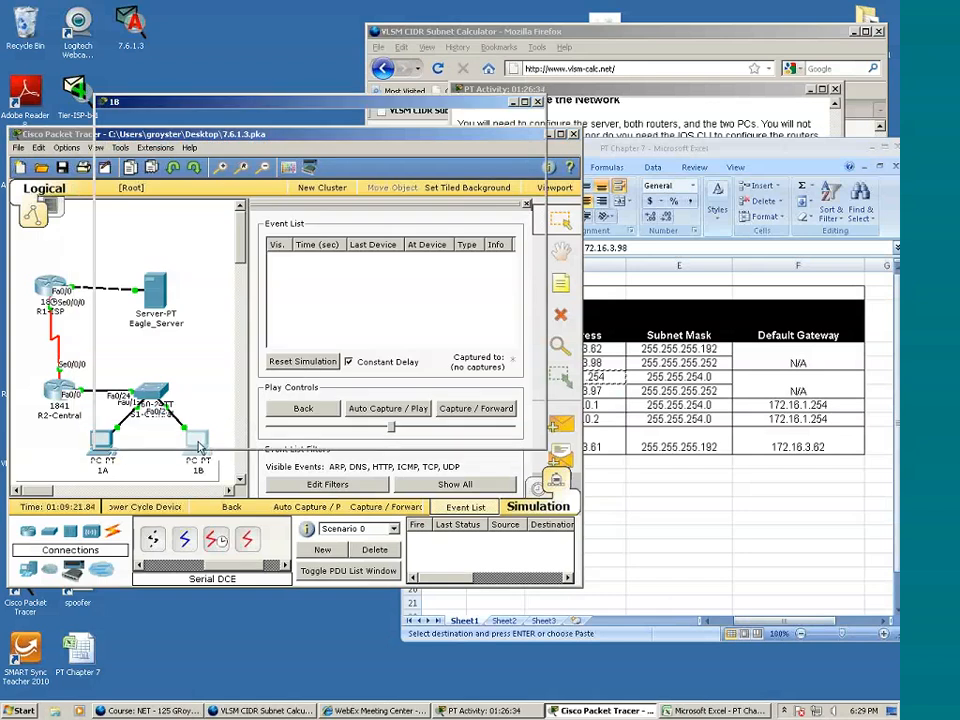
click(396, 178)
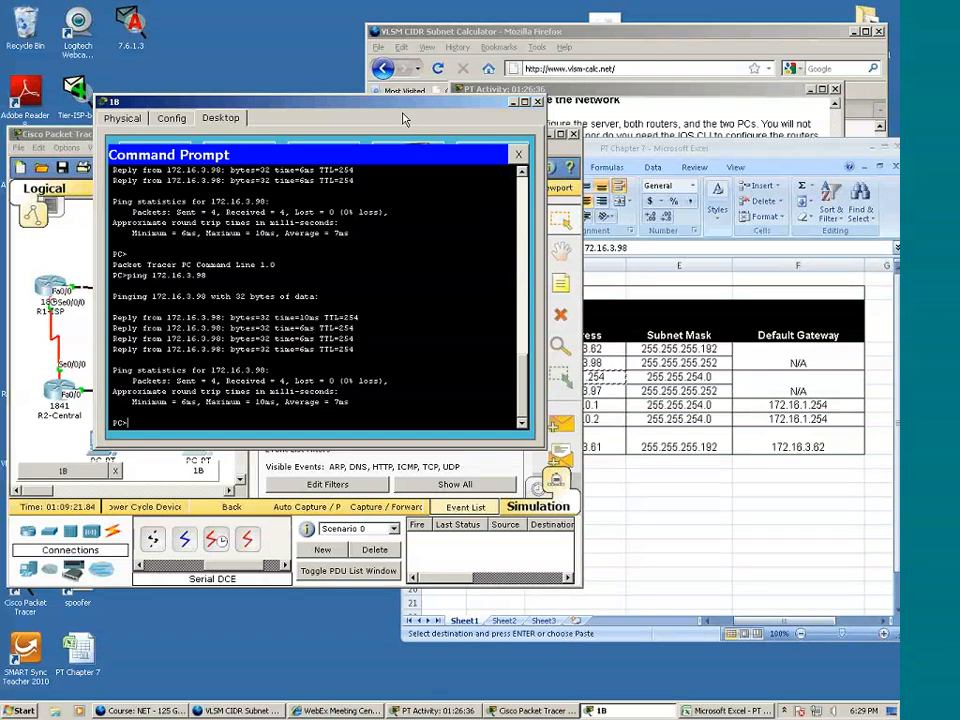
drag(398, 108, 321, 89)
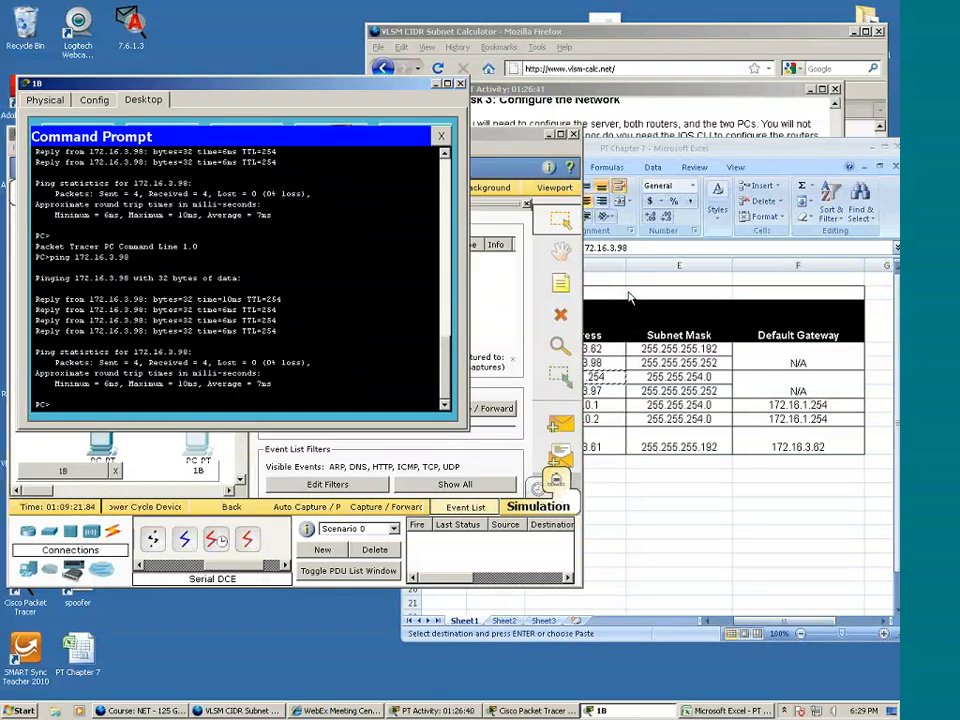
Review the activity instructions on interface addresses and the server's DNS domain name and HTTP services
click(632, 121)
scroll(592, 212, up, 3)
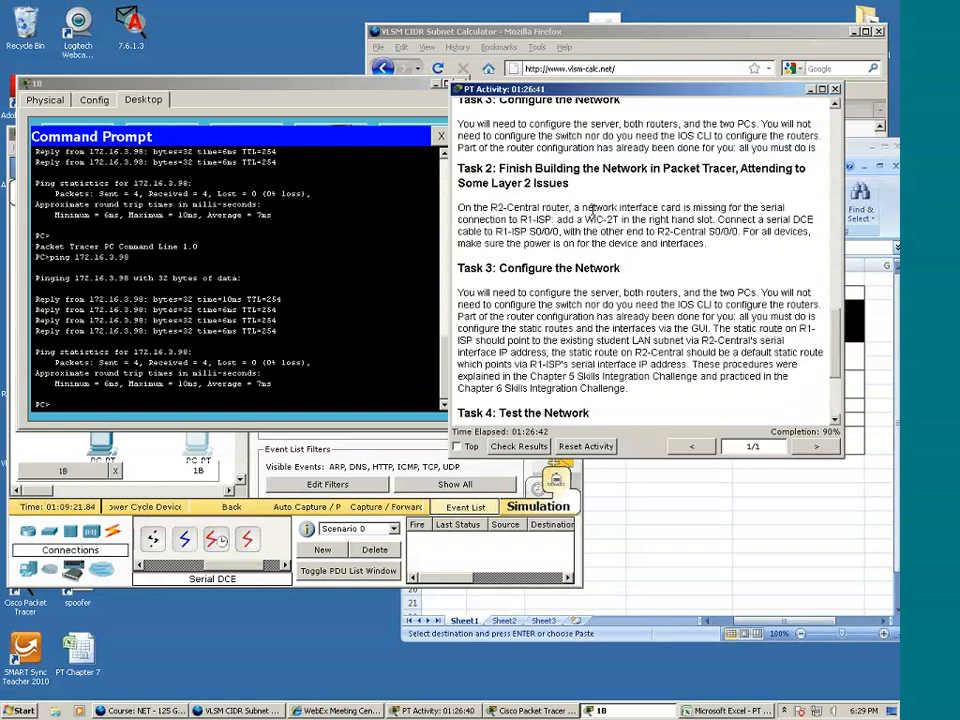
scroll(592, 212, up, 5)
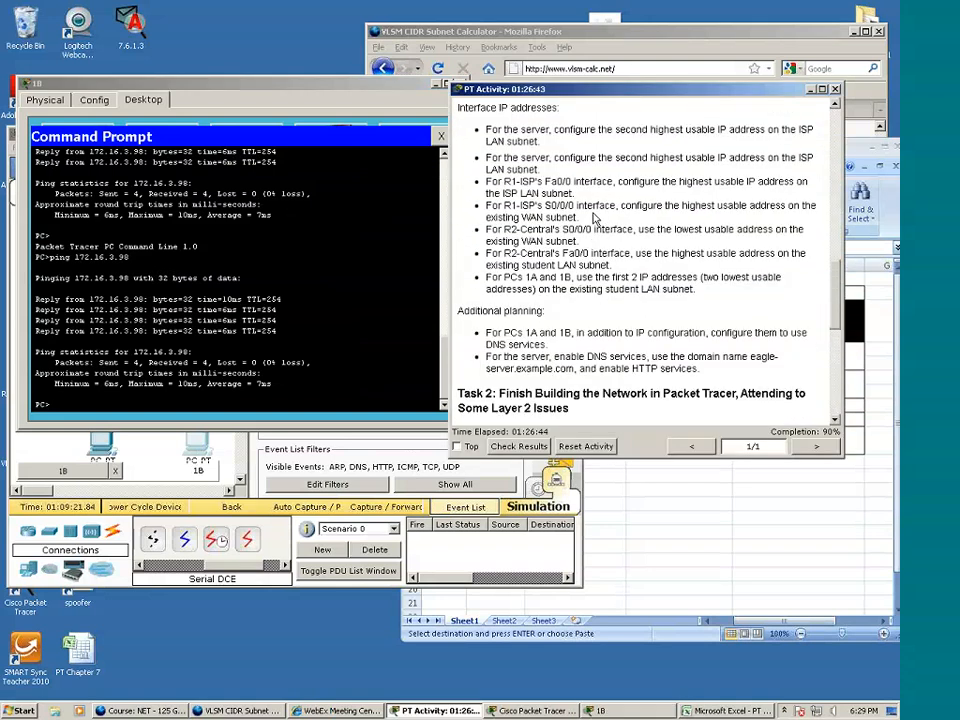
scroll(595, 218, up, 5)
scroll(595, 220, down, 4)
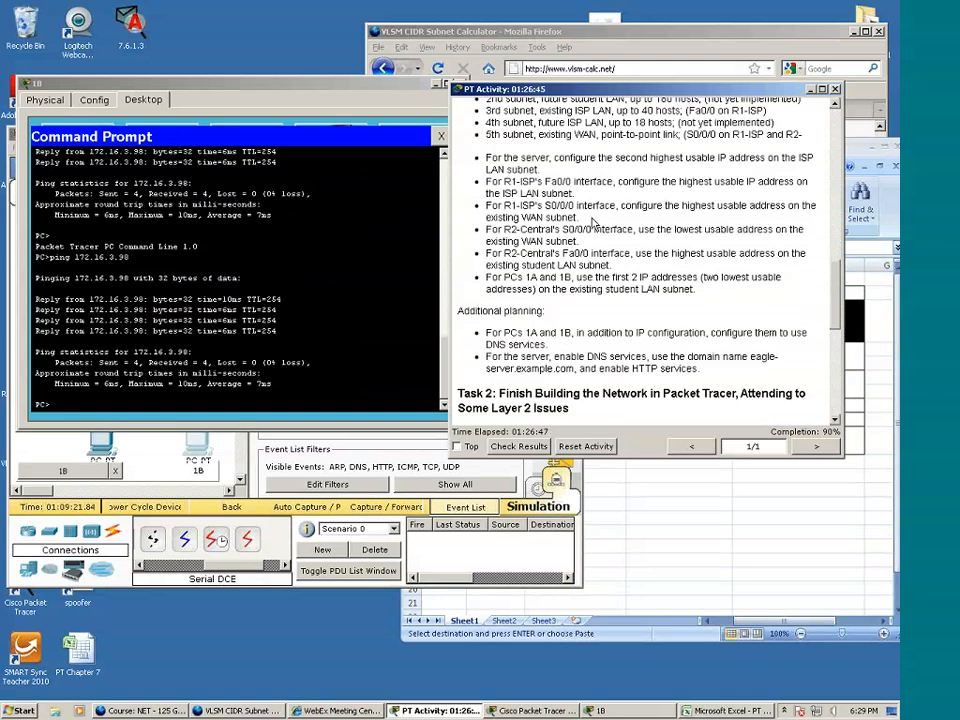
scroll(592, 222, down, 3)
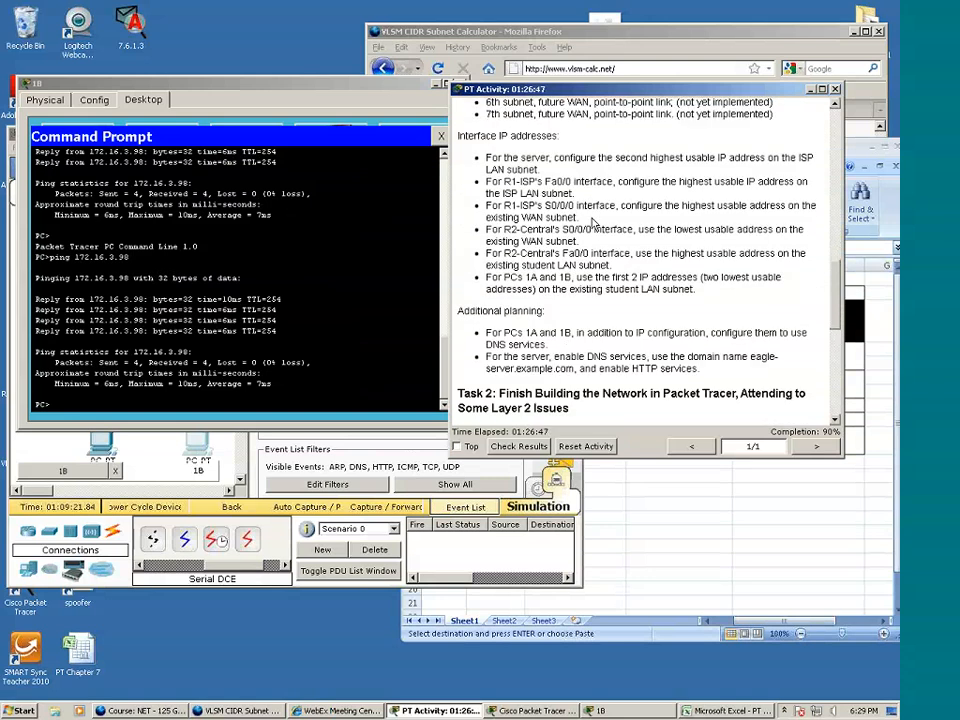
Close PC 1B's command prompt and request eagle-server.example.com in its web browser
click(397, 172)
click(440, 135)
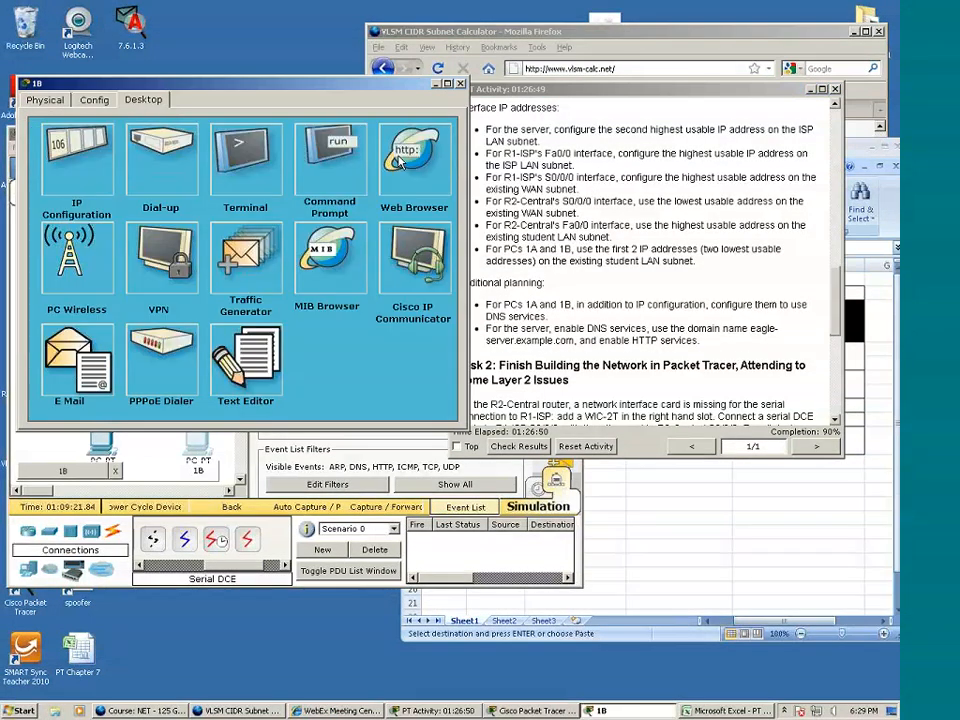
click(400, 160)
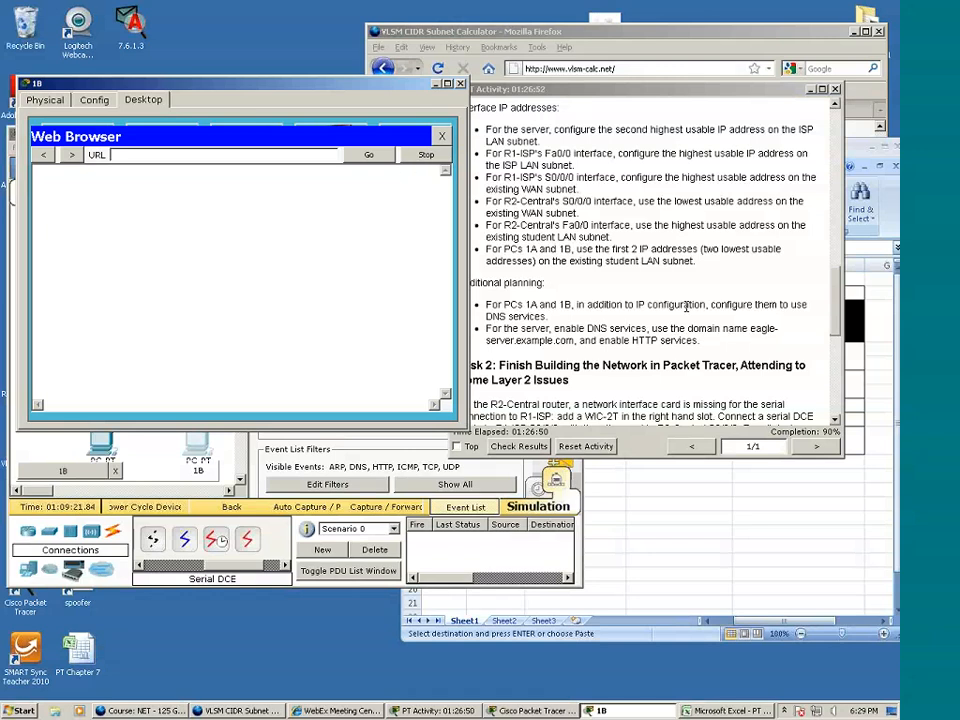
drag(750, 328, 573, 347)
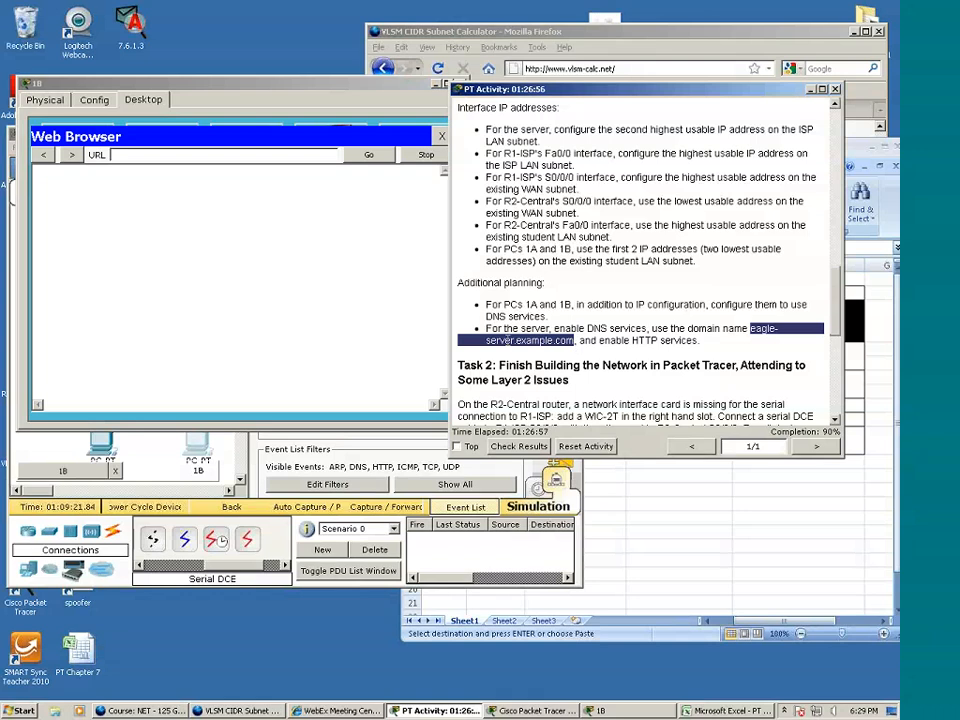
click(264, 154)
text(ea)
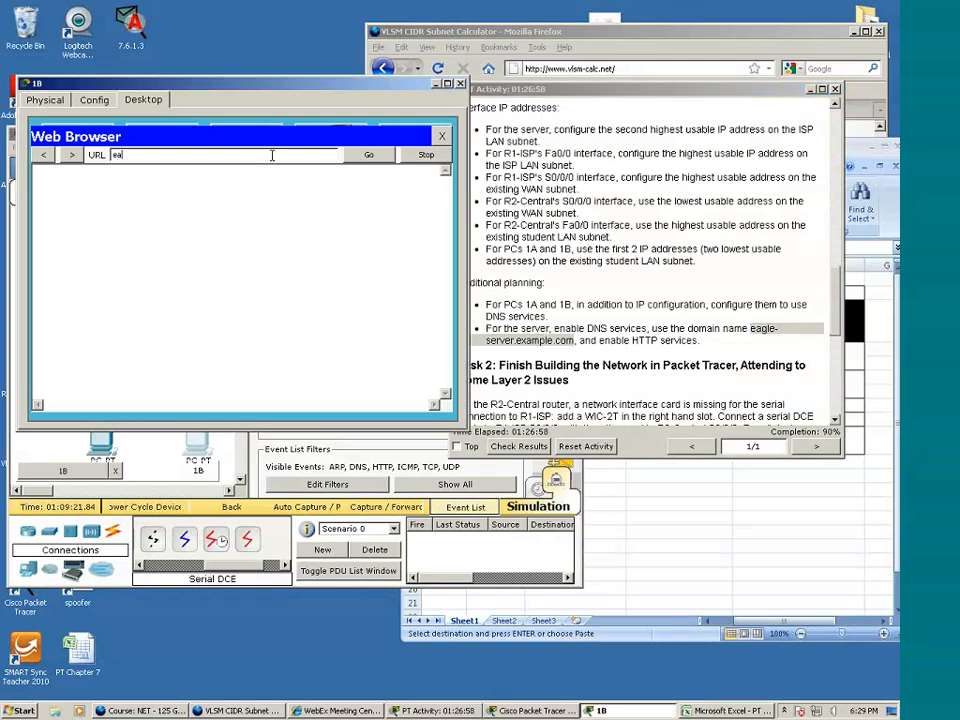
text(gle-server.example)
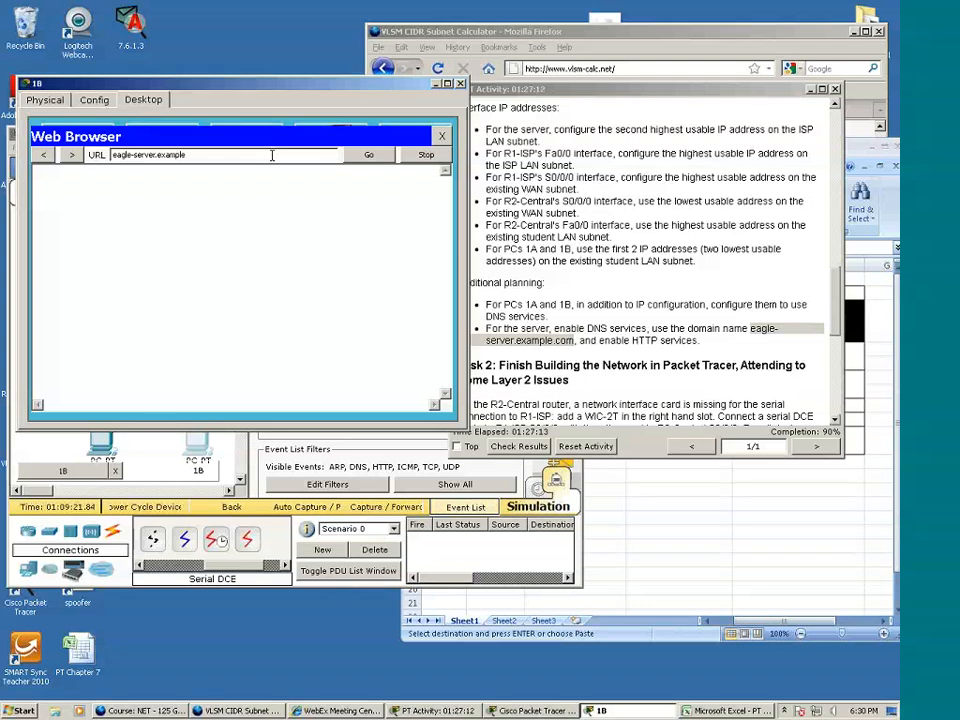
text(.com)
click(363, 157)
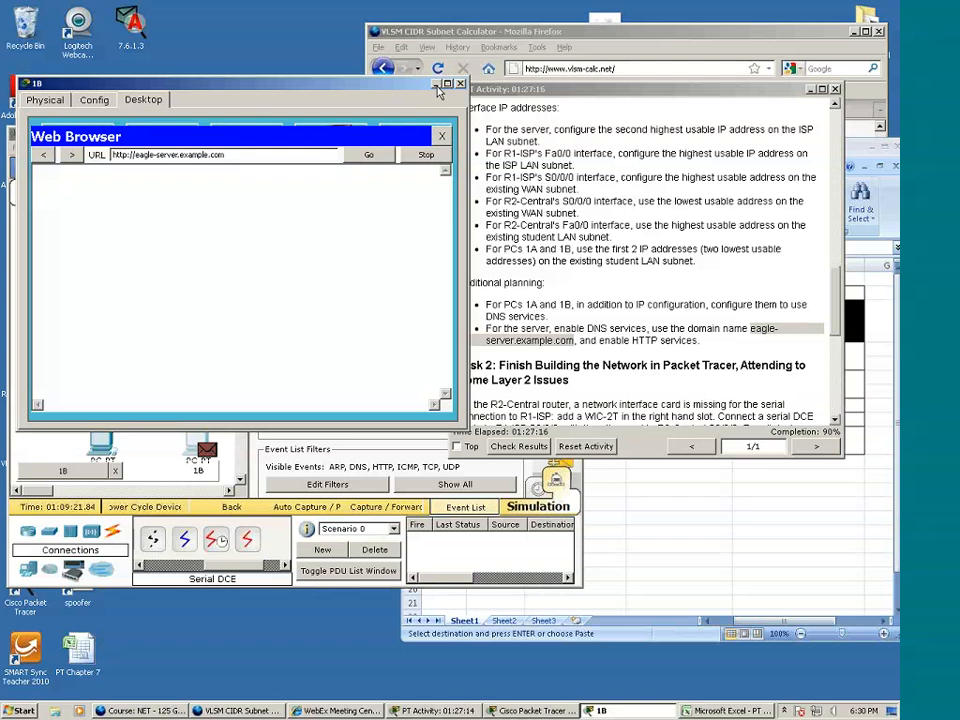
Minimize PC 1B's window, advance the DNS query to S1-Central and examine its outbound PDU details
click(436, 85)
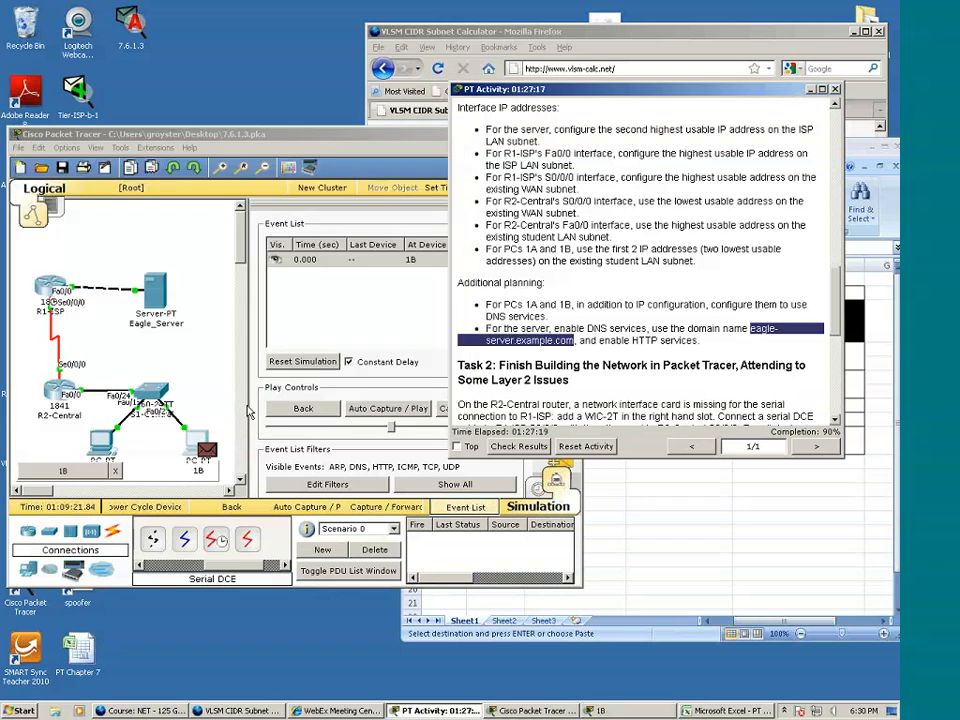
click(252, 401)
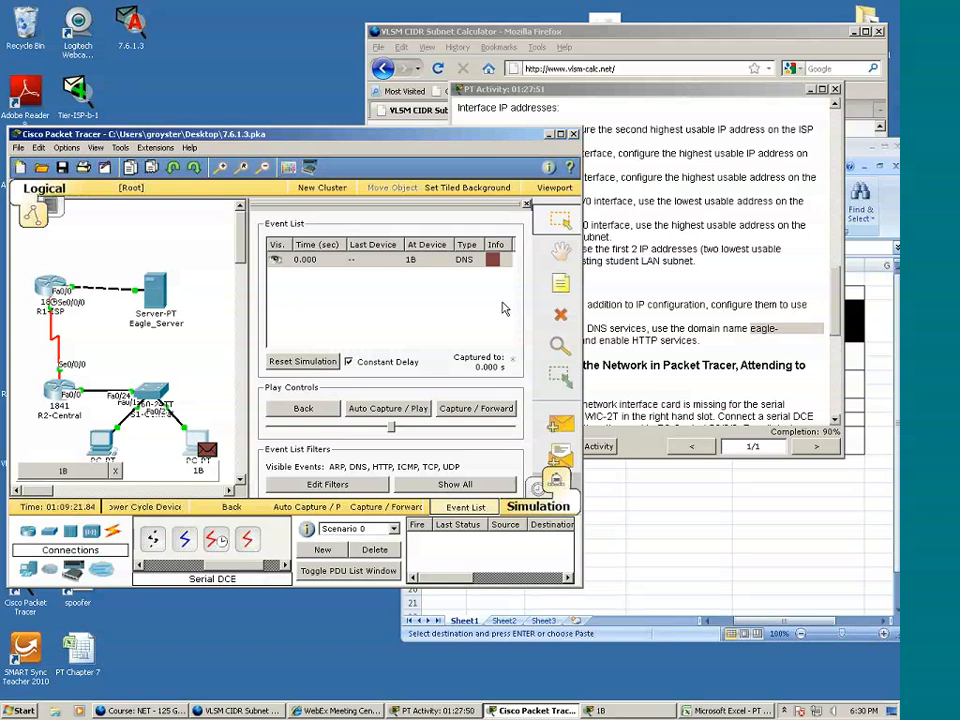
click(474, 416)
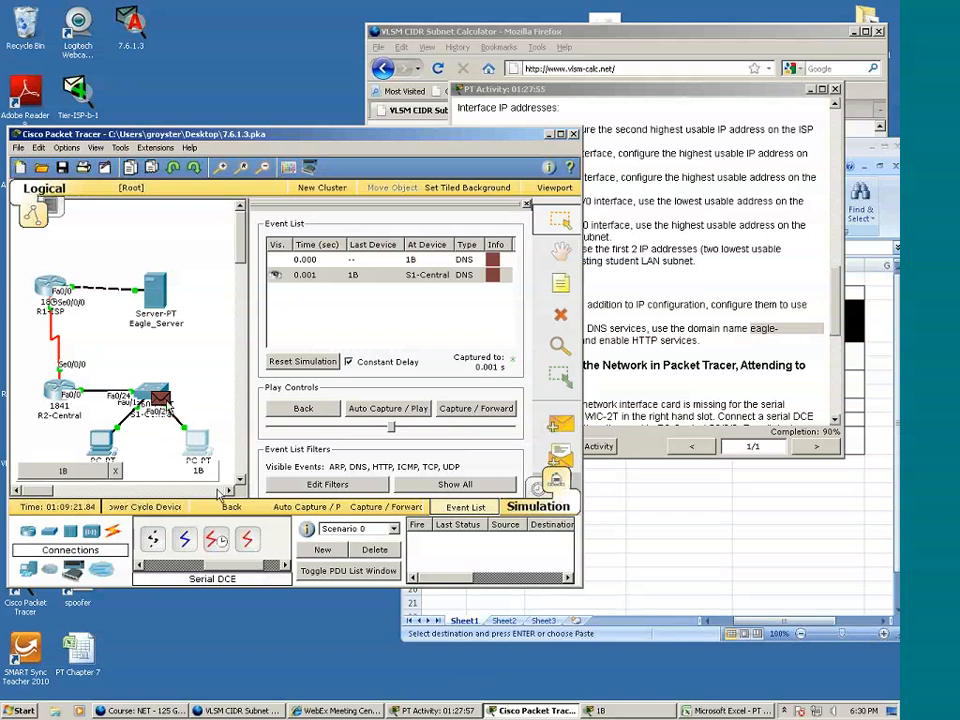
click(163, 400)
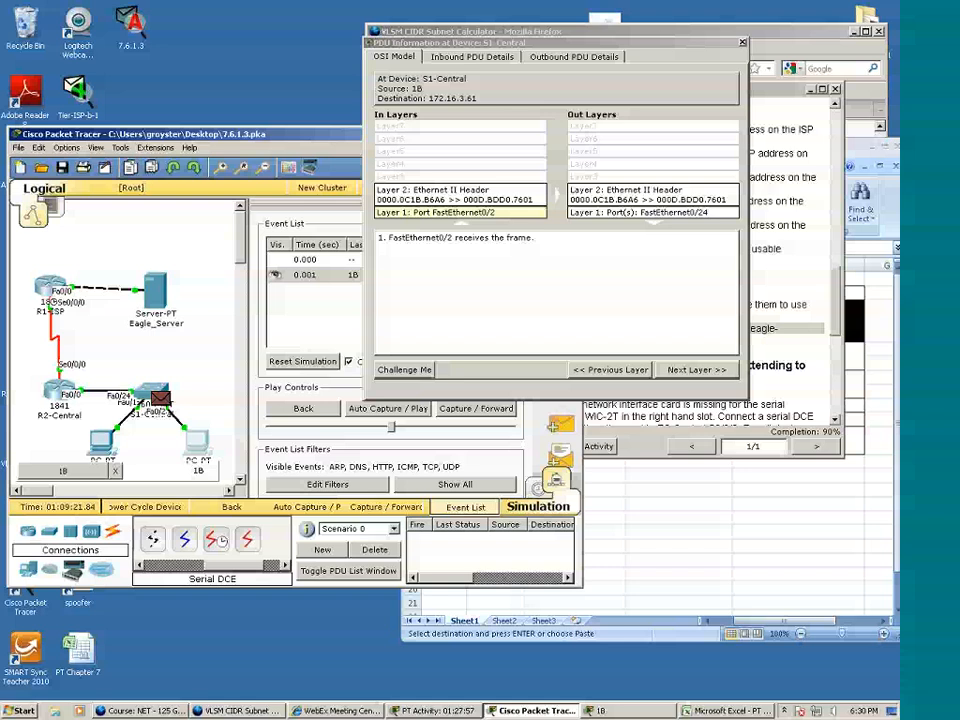
click(574, 57)
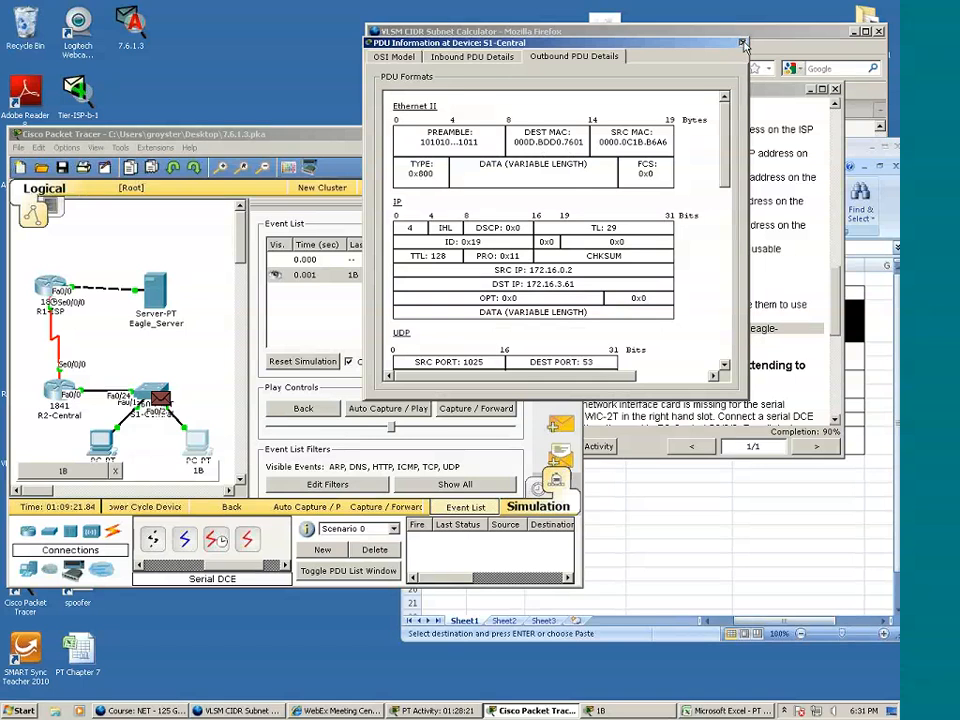
click(558, 37)
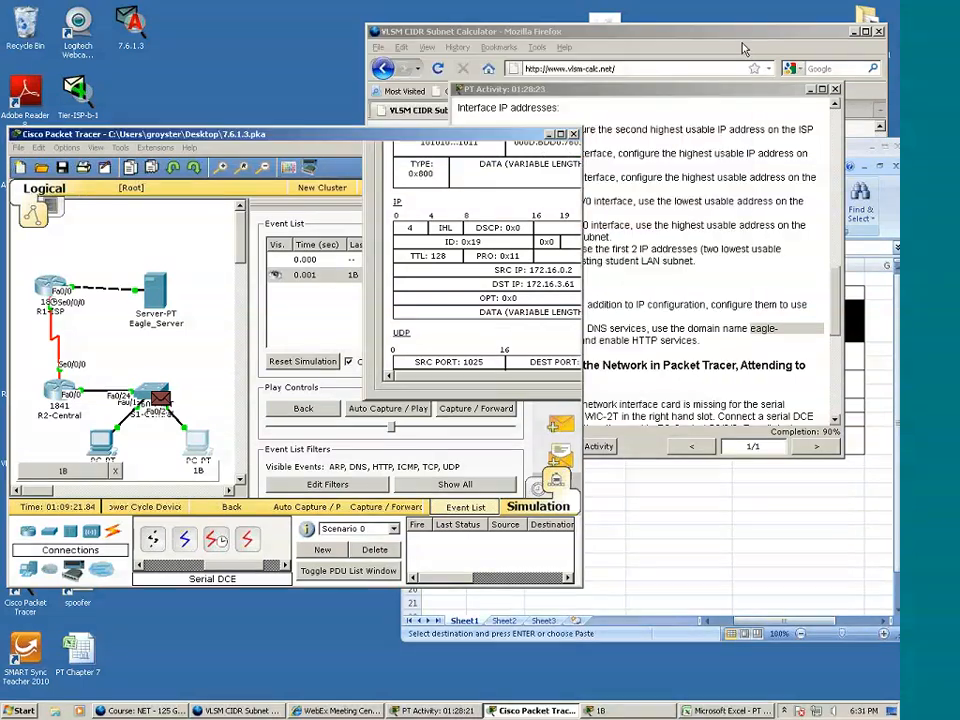
Advance the DNS query through R2-Central to R1-ISP and examine its outbound PDU details
click(492, 408)
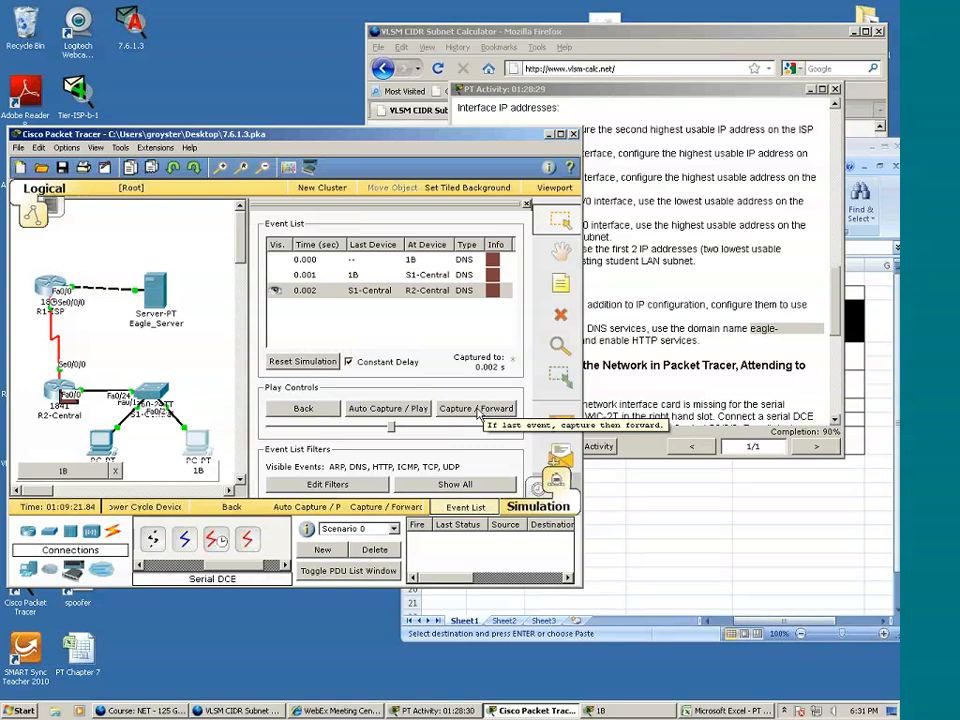
click(480, 409)
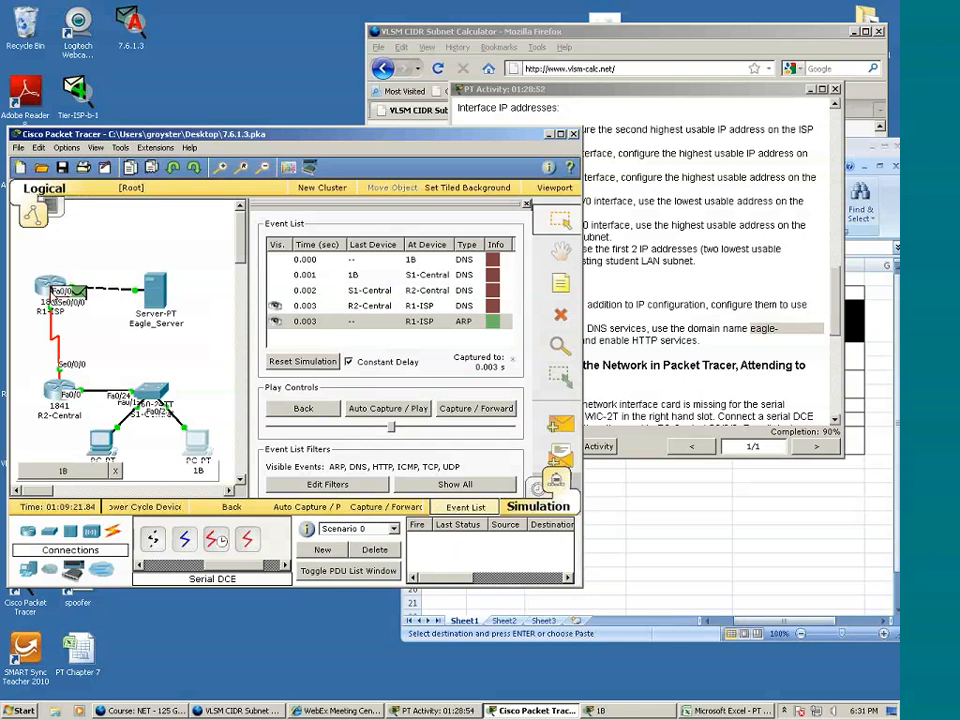
click(70, 292)
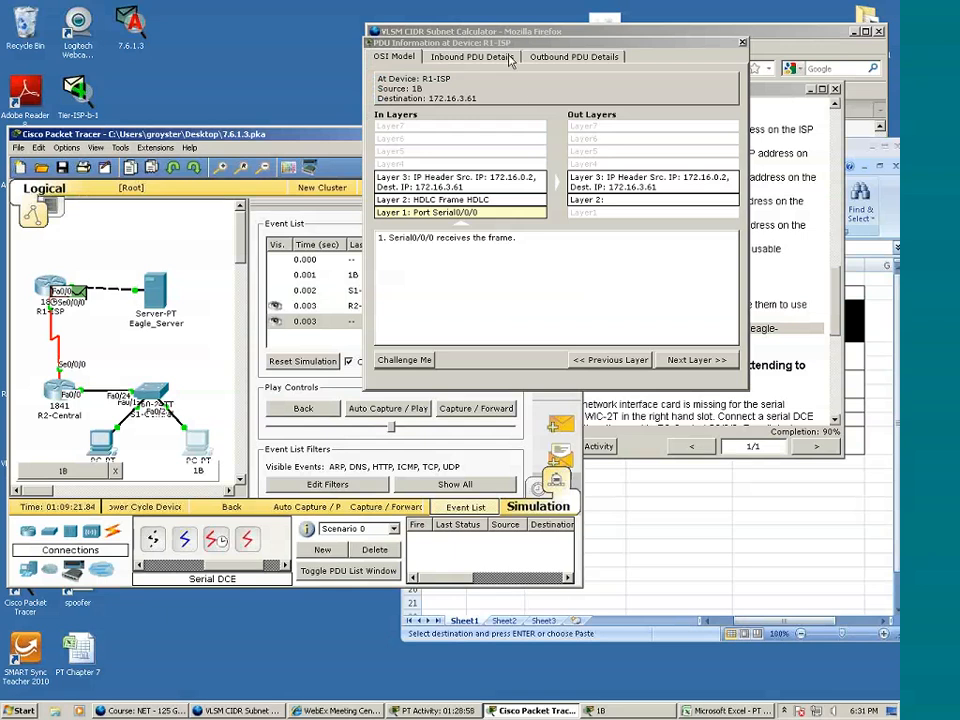
click(566, 57)
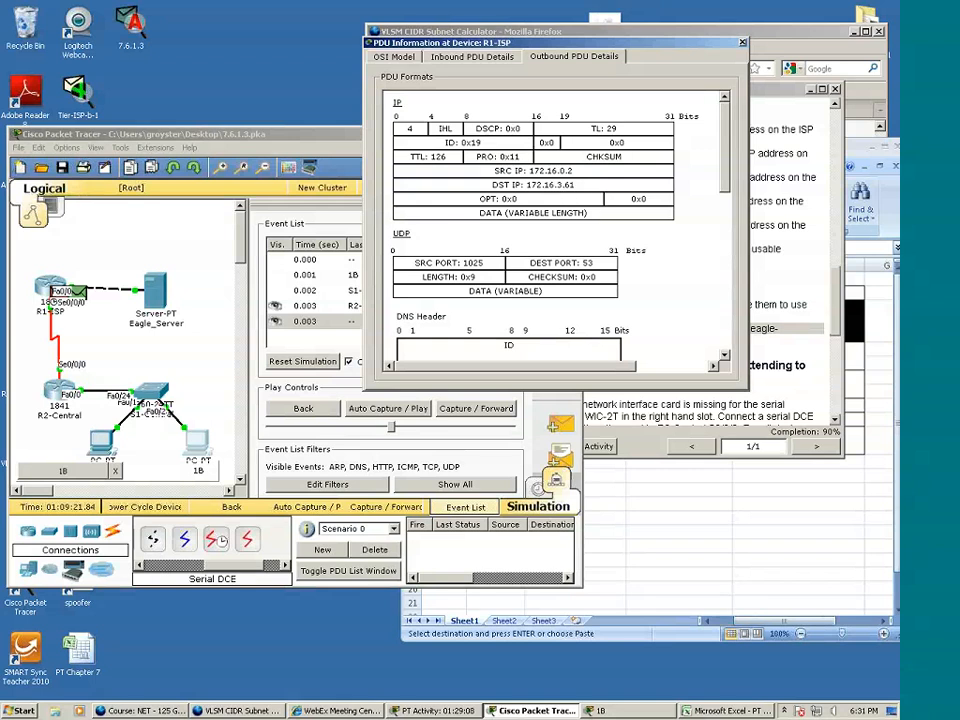
click(742, 42)
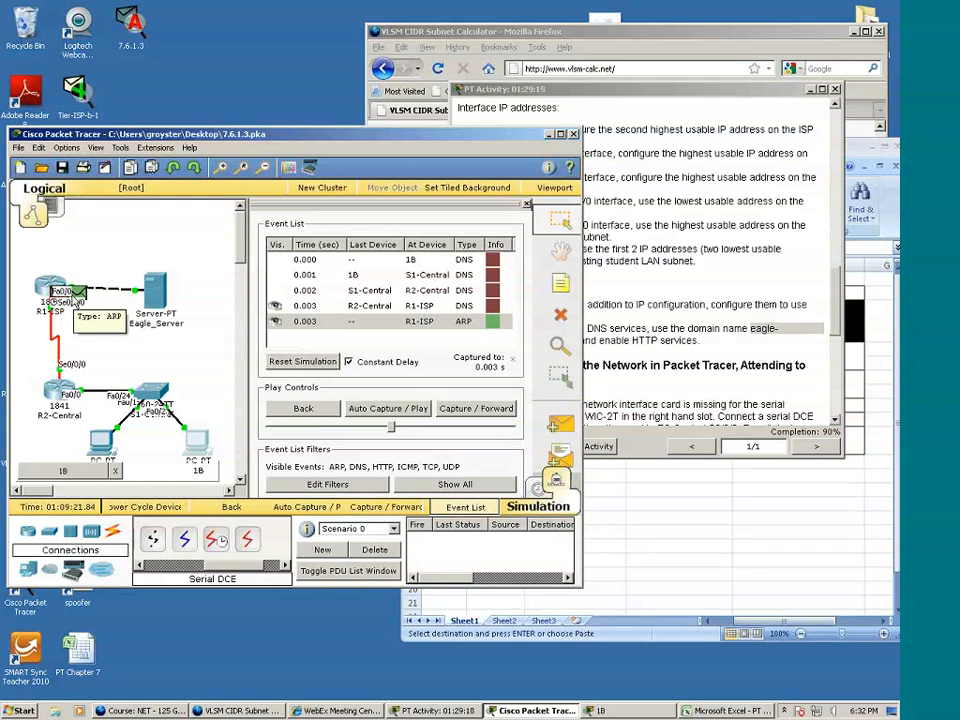
Examine the outbound PDU details of the ARP request at R1-ISP
click(72, 296)
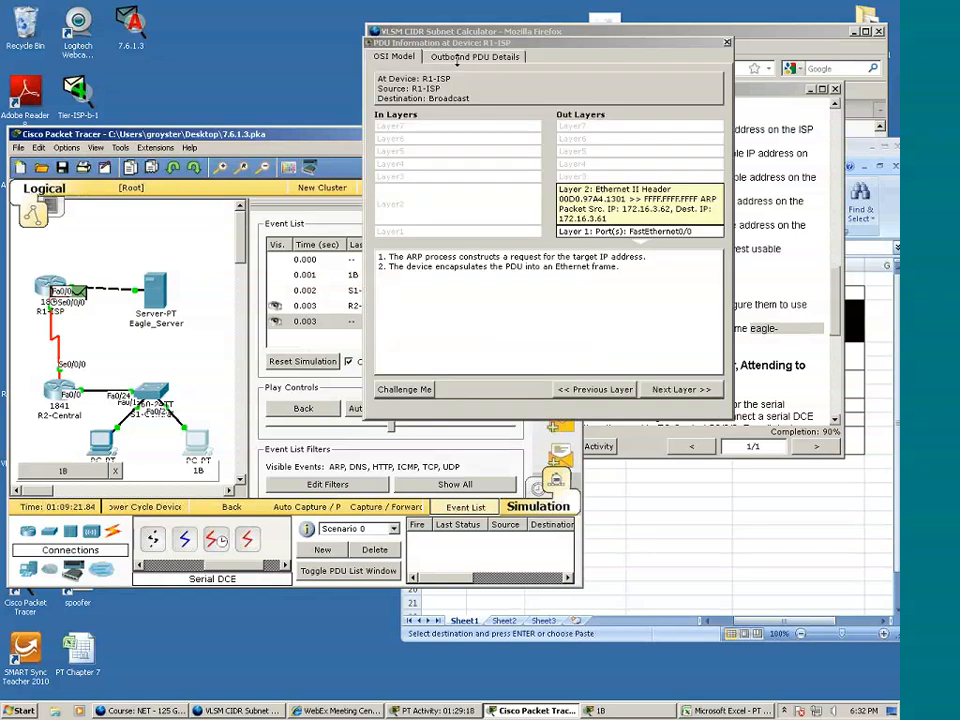
click(456, 58)
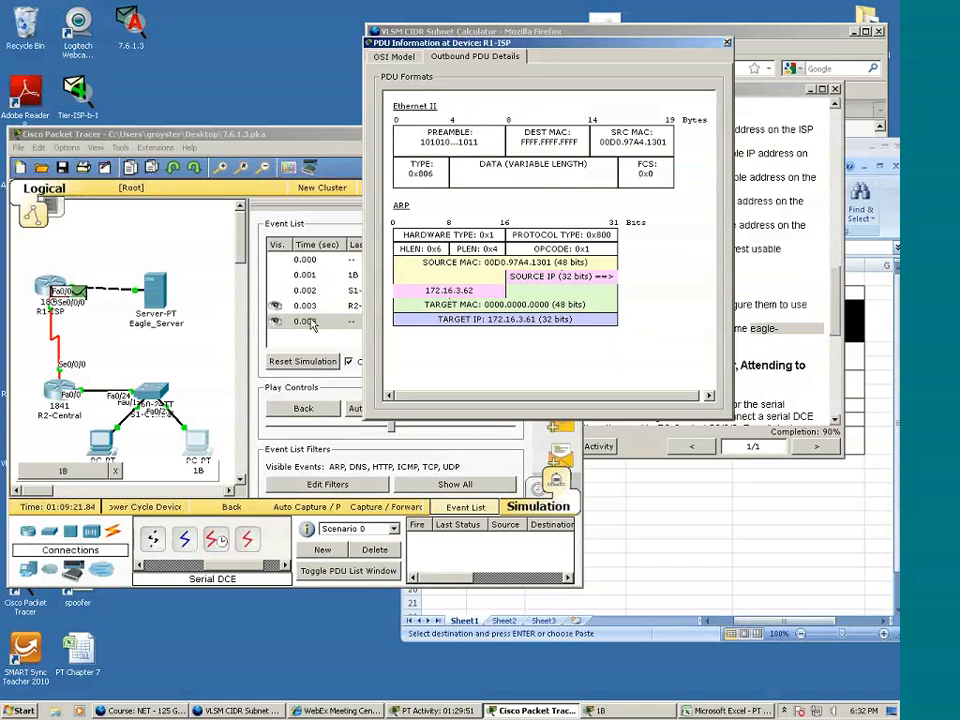
click(727, 44)
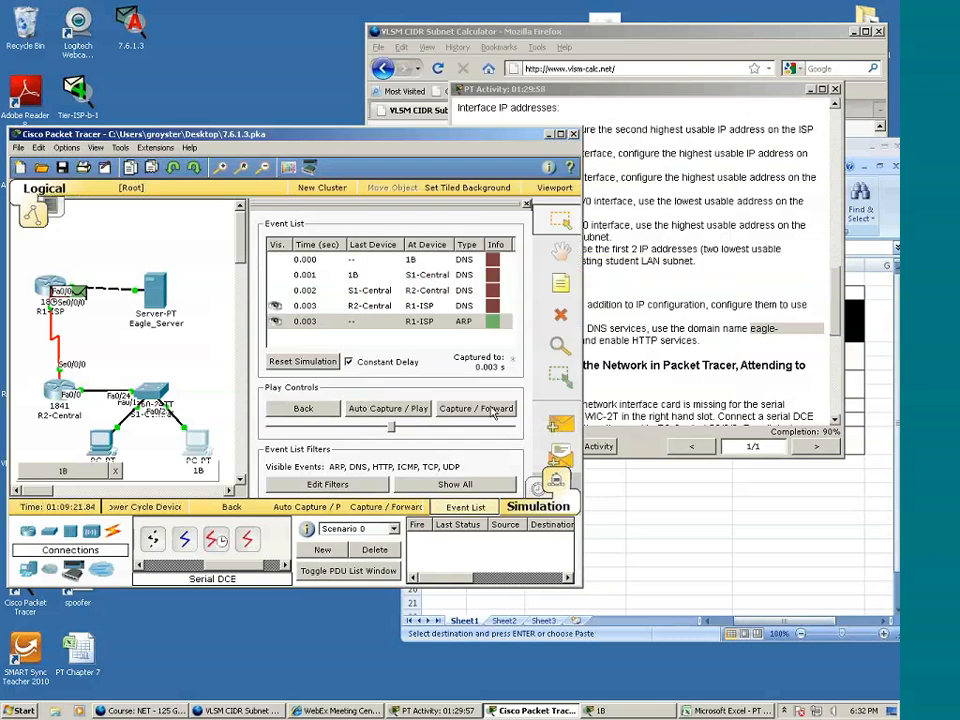
Advance the simulation through the ARP exchange with Eagle_Server and the RIPv2 updates to PC 1B's repeated DNS query
click(493, 410)
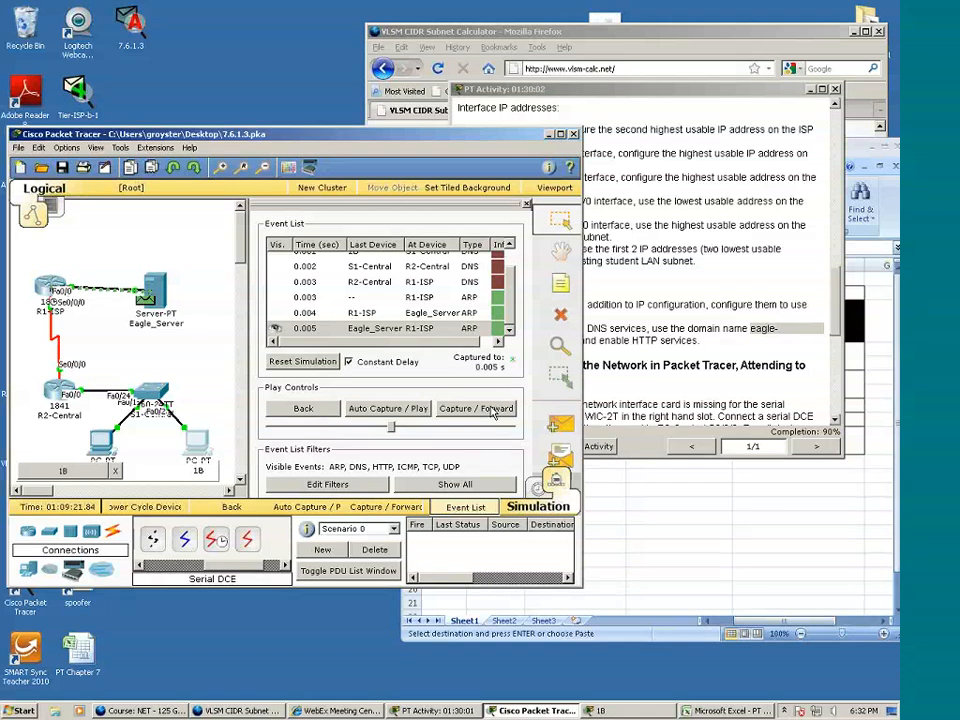
click(493, 410)
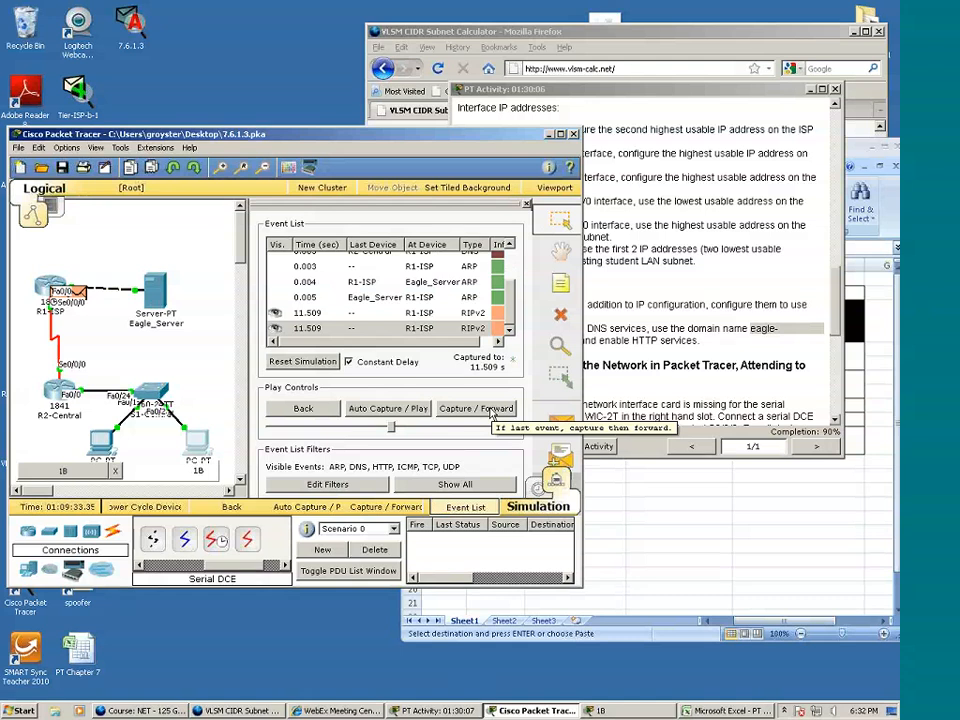
click(493, 412)
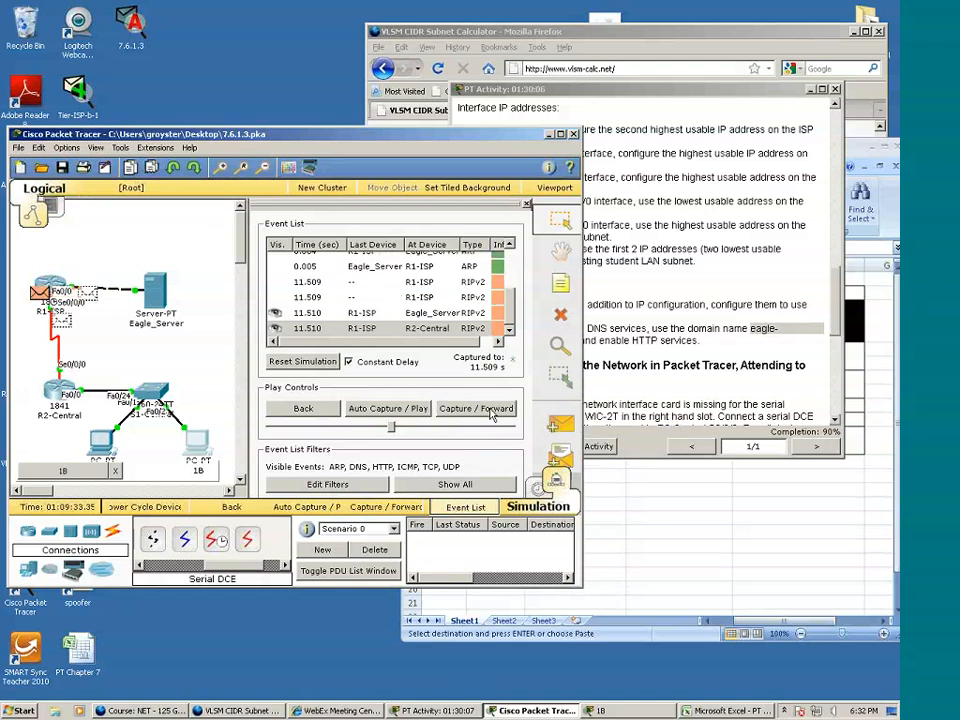
click(493, 412)
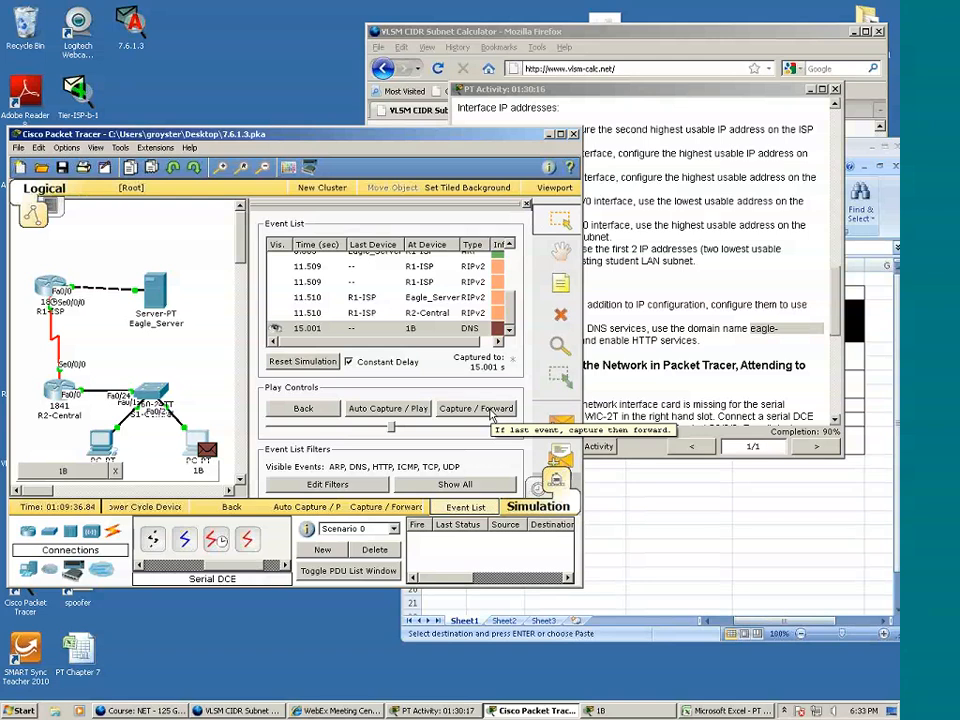
Advance the repeated DNS query from PC 1B through S1-Central, R2-Central and R1-ISP to Eagle_Server
click(491, 416)
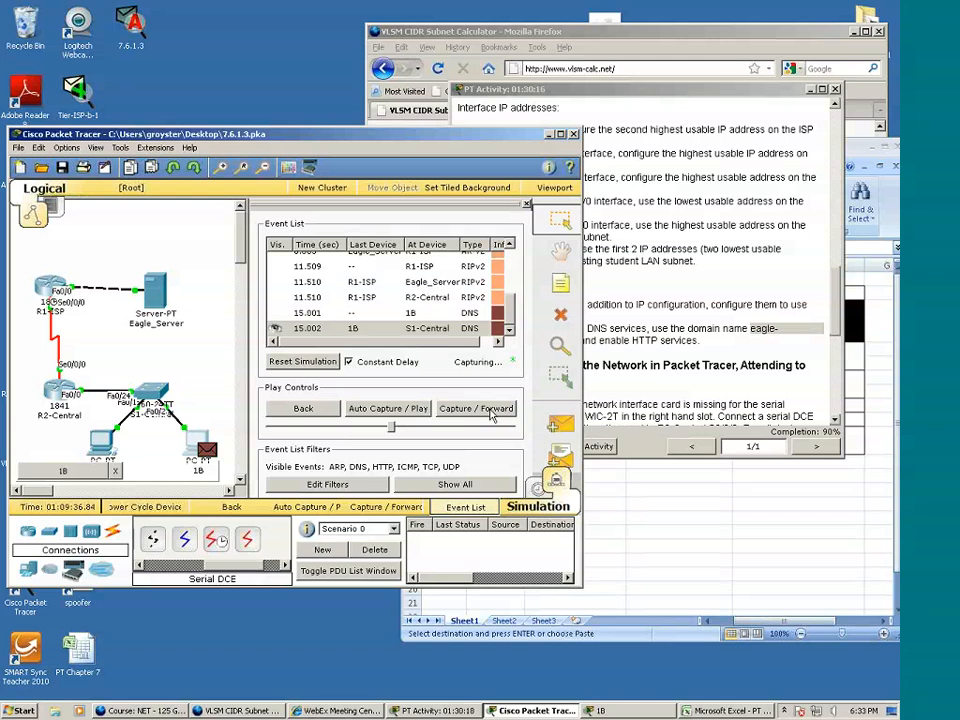
click(491, 416)
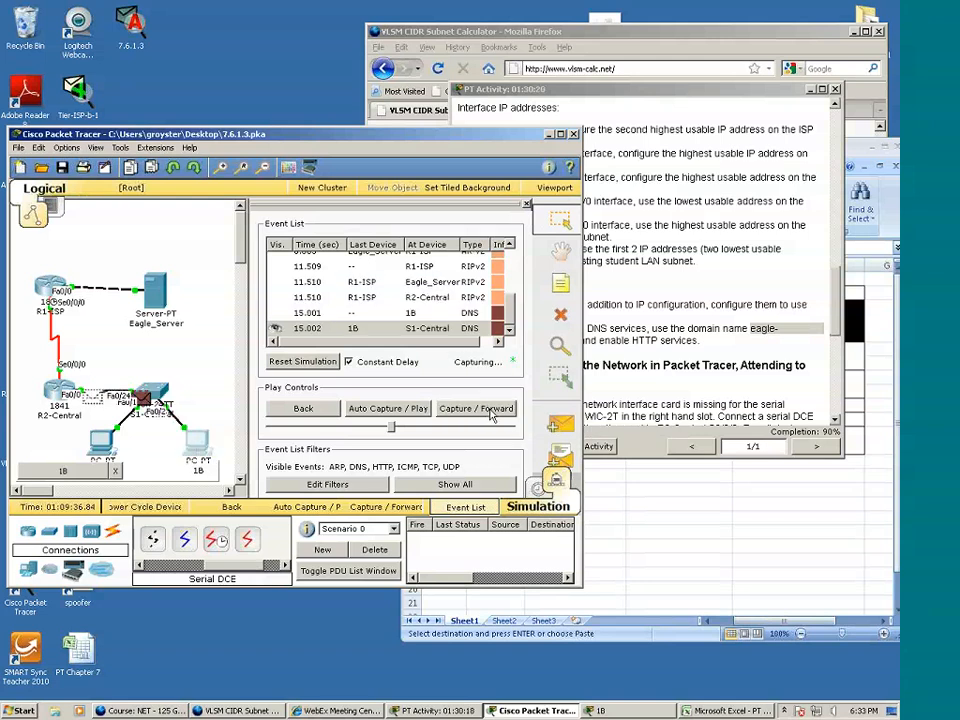
click(491, 416)
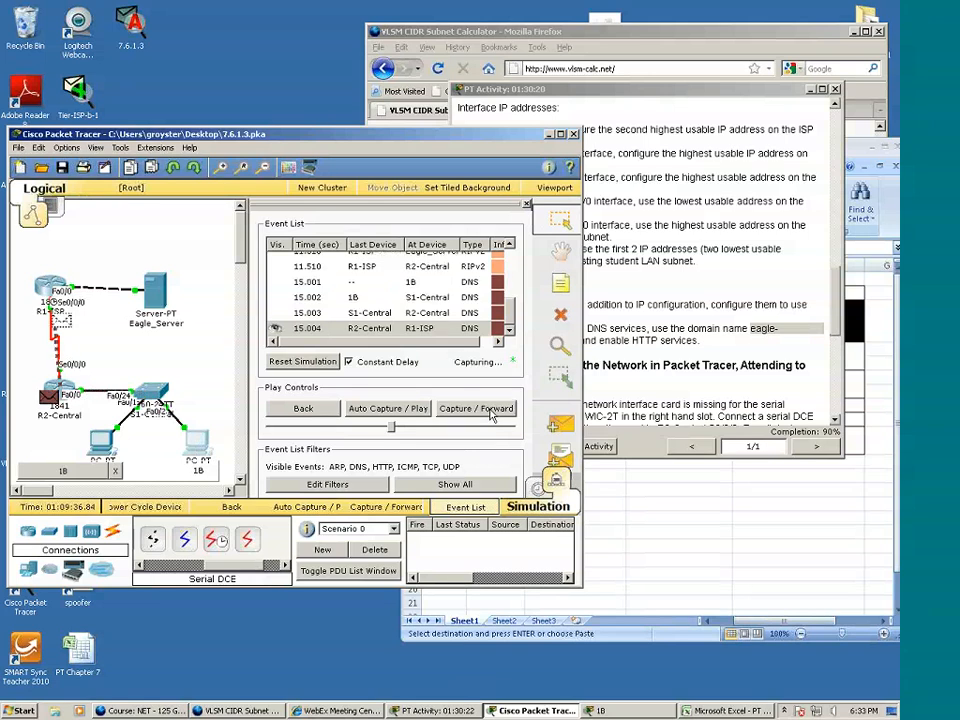
click(491, 416)
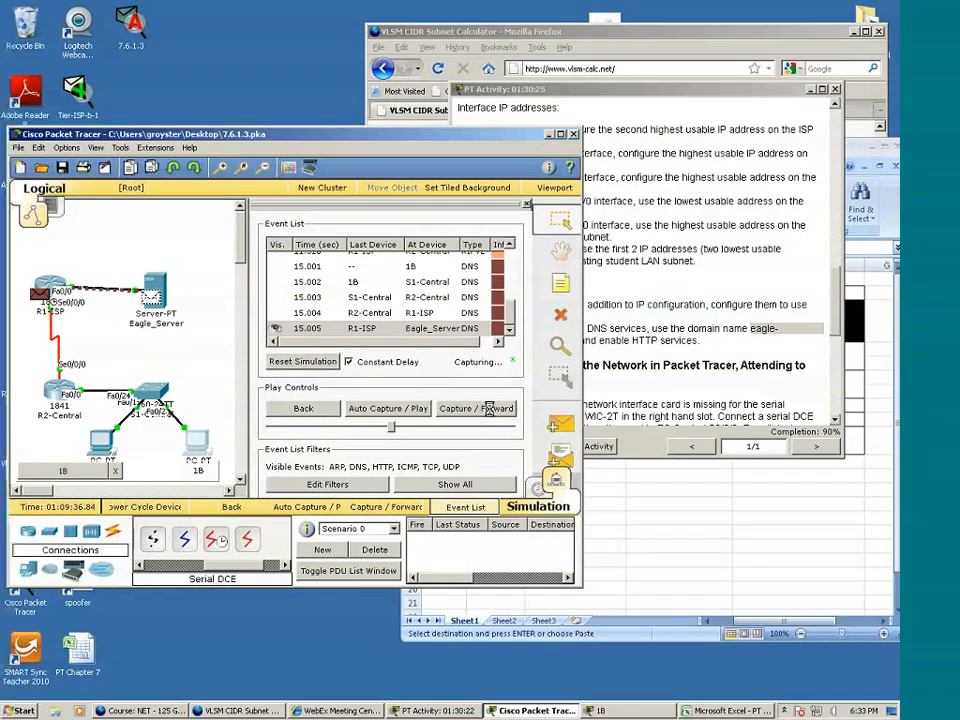
Advance the DNS reply from Eagle_Server through R1-ISP, R2-Central and S1-Central back to PC 1B
click(491, 416)
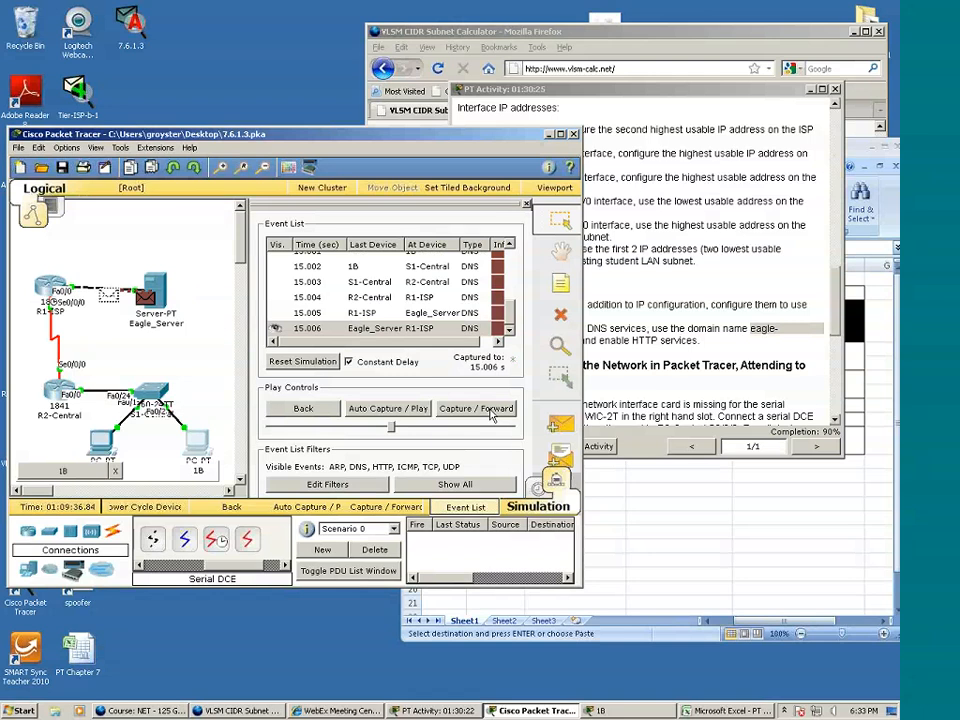
click(491, 416)
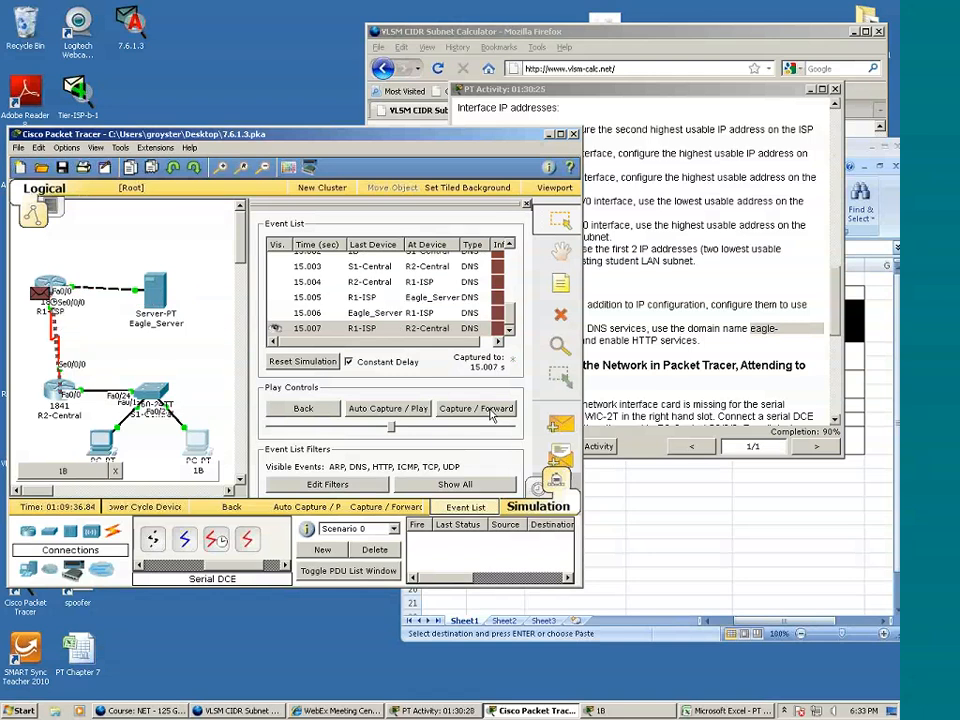
click(491, 416)
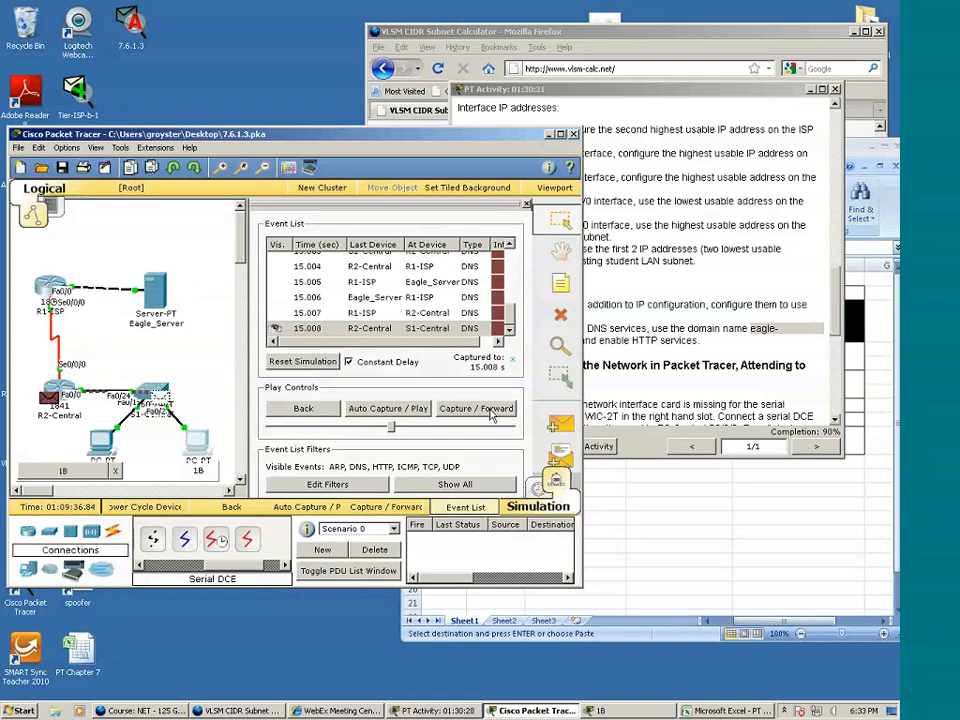
click(491, 416)
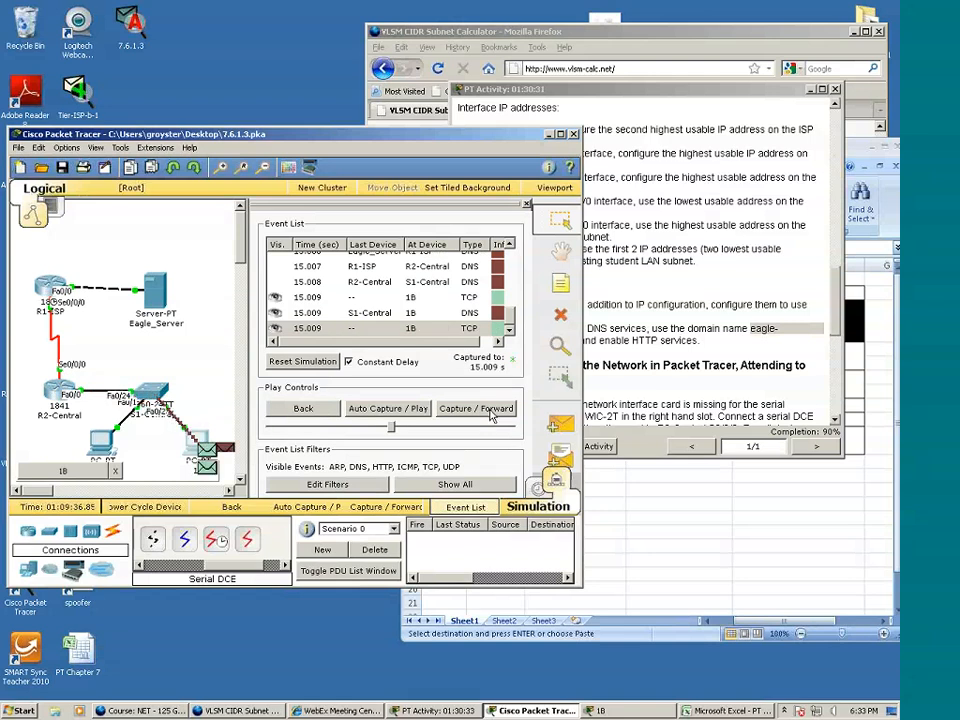
Advance PC 1B's TCP packet through S1-Central to R2-Central
click(491, 416)
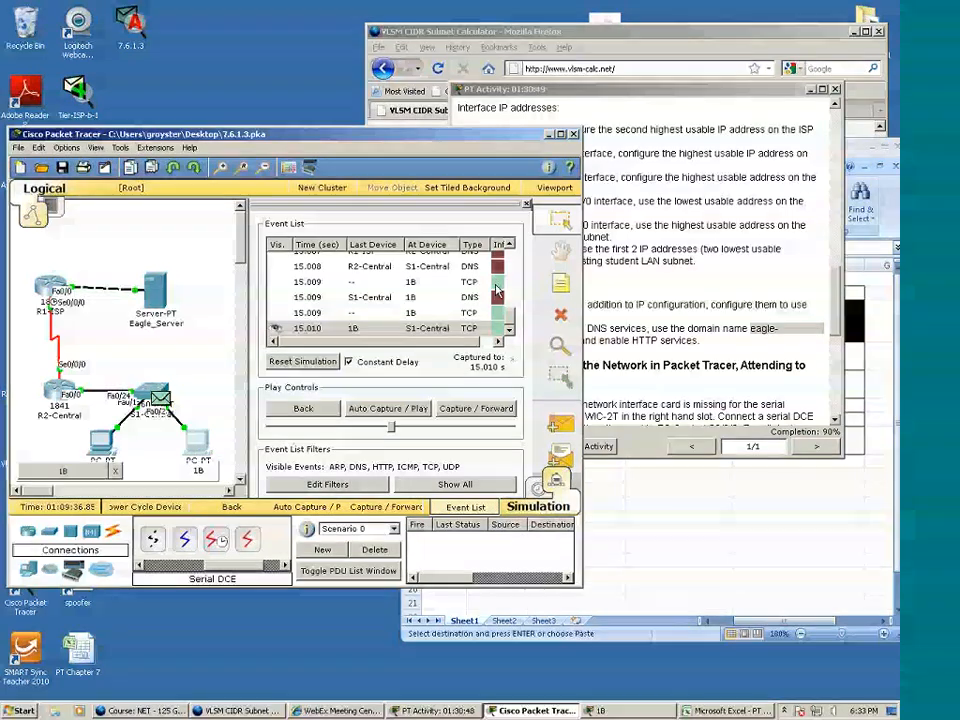
click(692, 260)
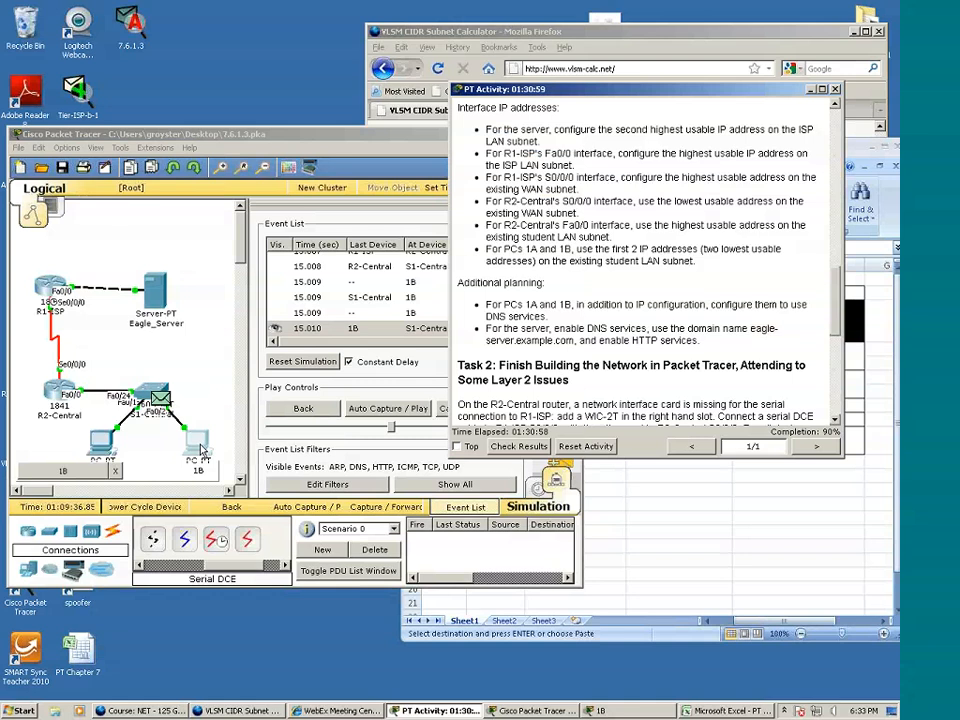
click(200, 449)
click(477, 409)
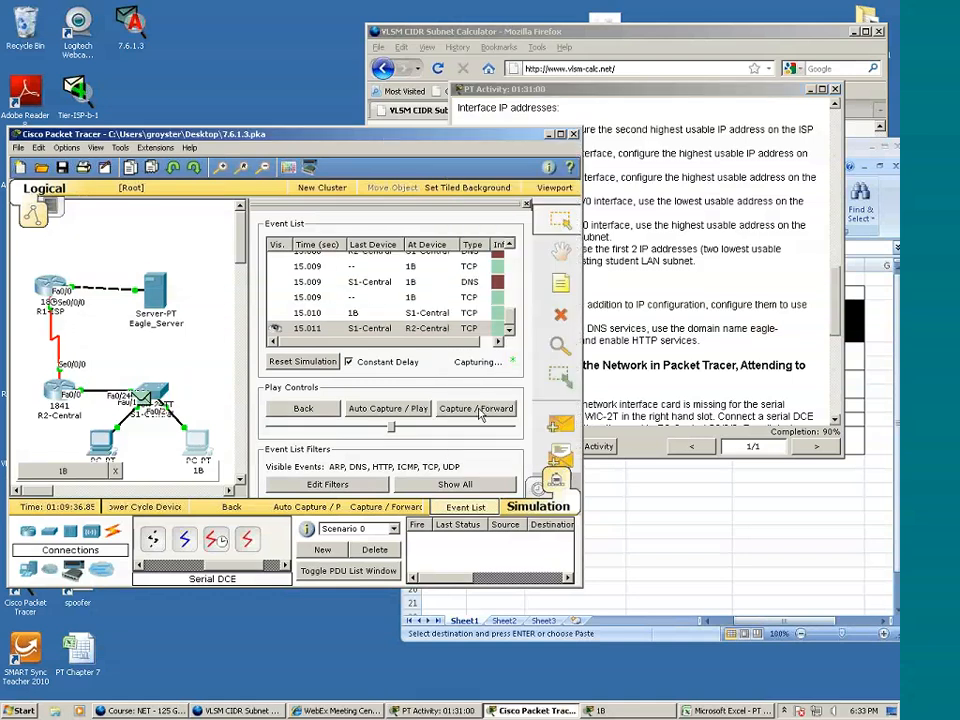
Advance the TCP packet through R1-ISP to Eagle_Server and its reply back through R1-ISP to R2-Central
click(480, 412)
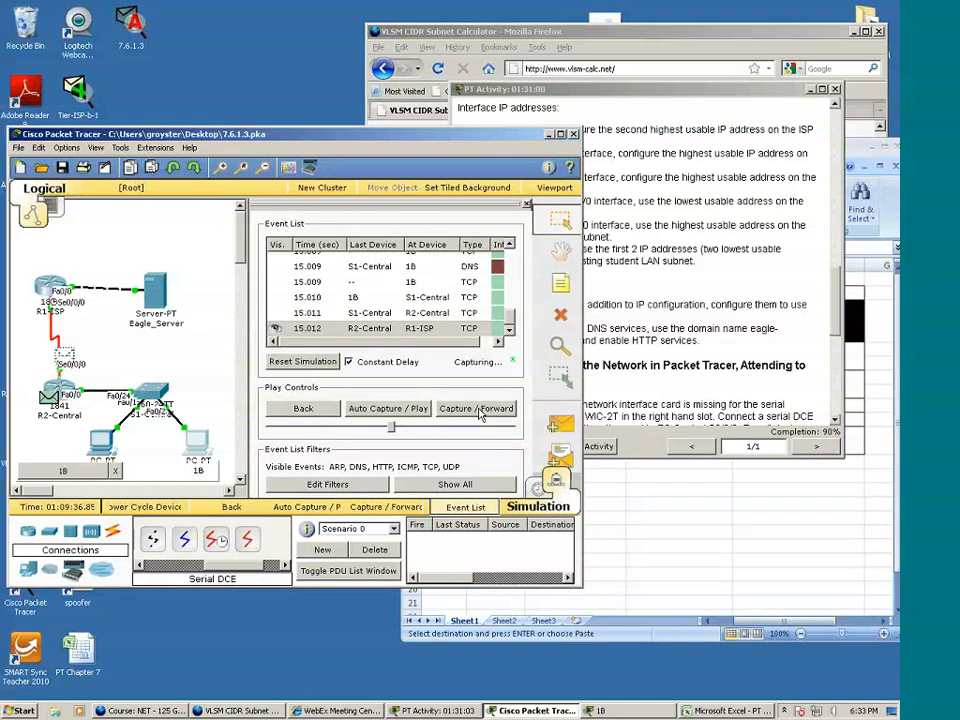
click(479, 413)
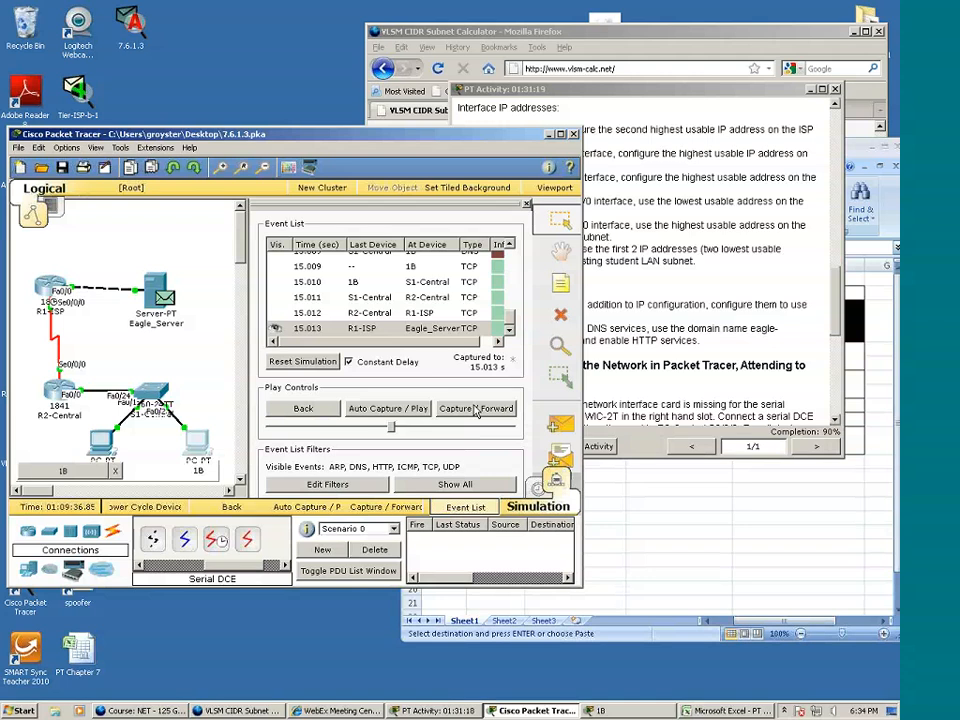
click(456, 415)
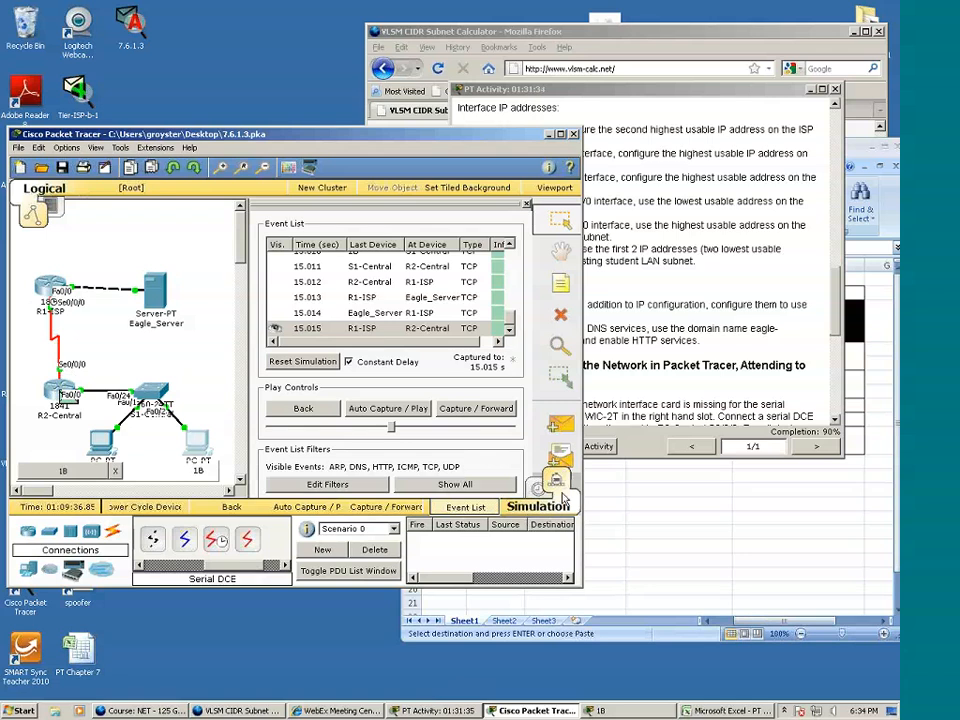
Review the Task 4 testing instructions and the Reflection question at the end of the activity text, and return to the simulation
click(660, 330)
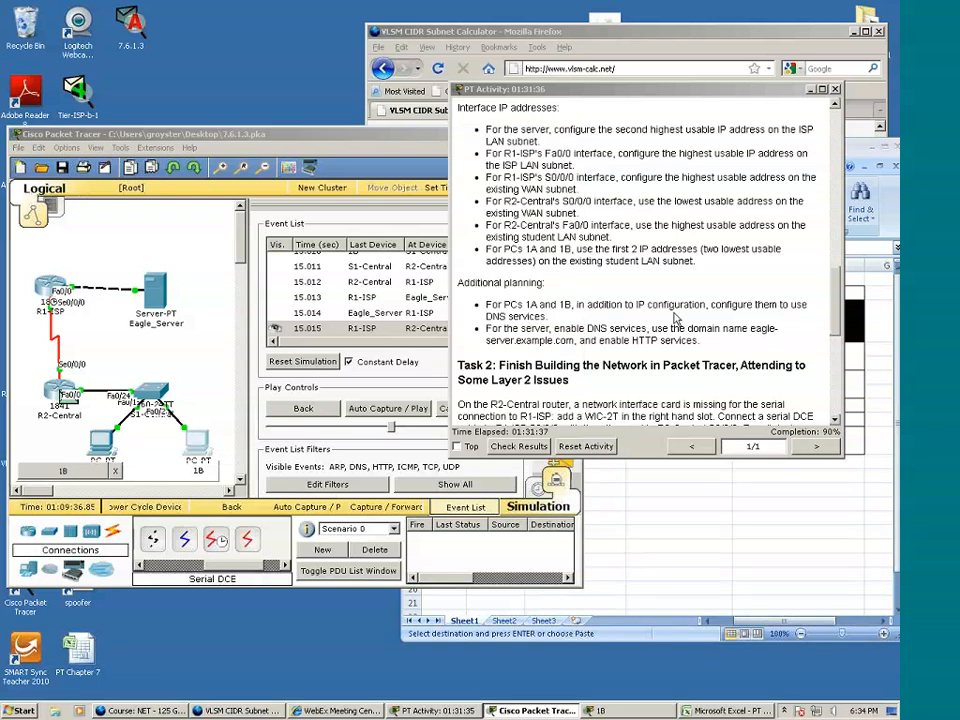
scroll(670, 325, down, 2)
scroll(640, 328, down, 8)
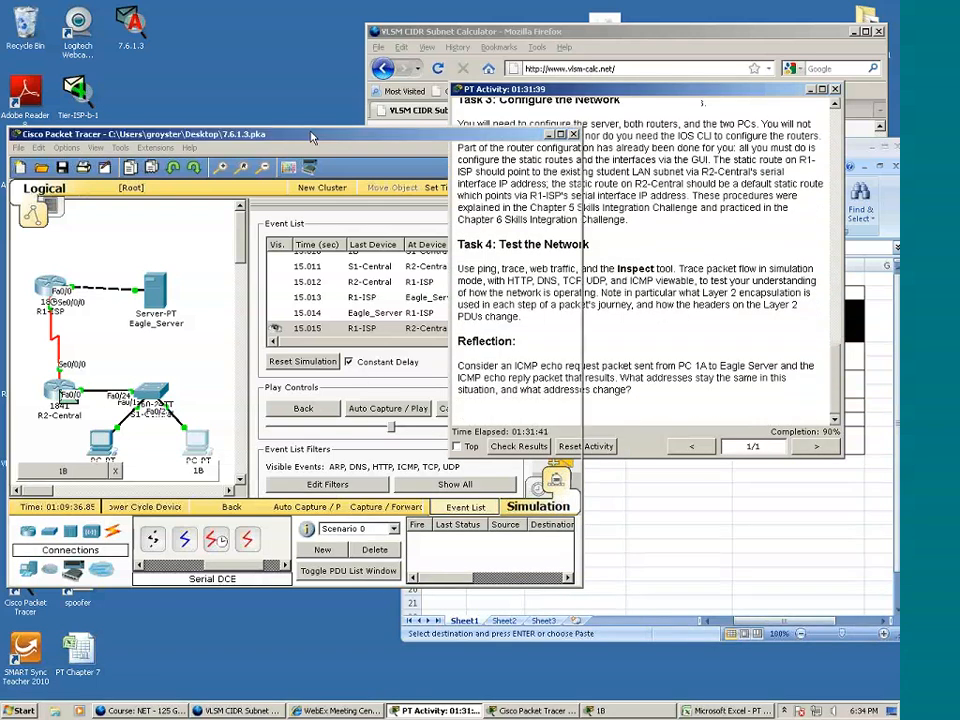
click(368, 374)
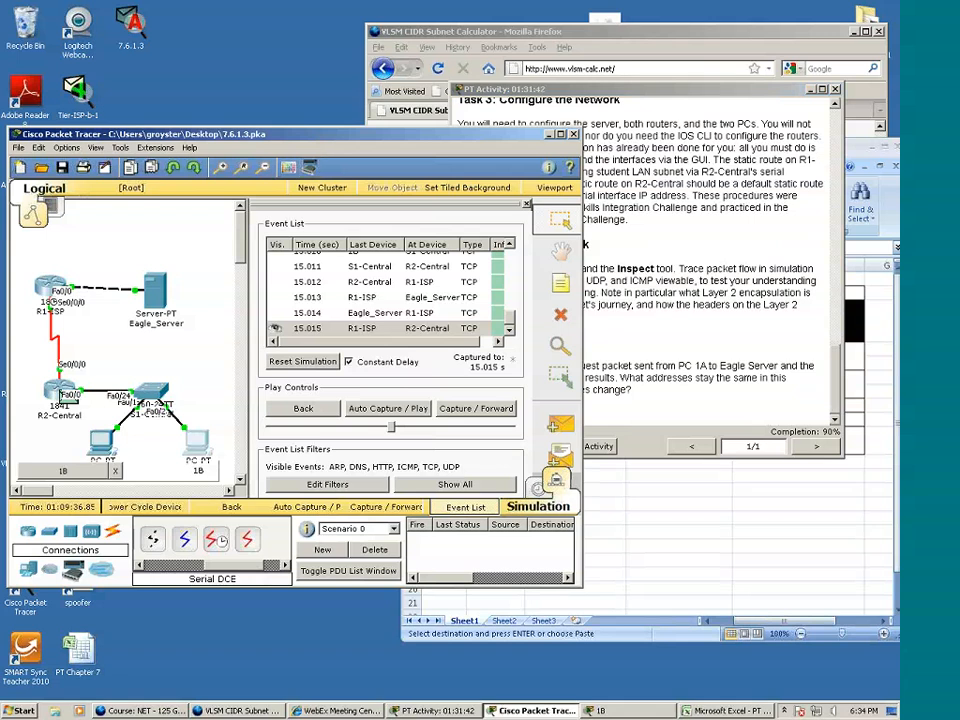